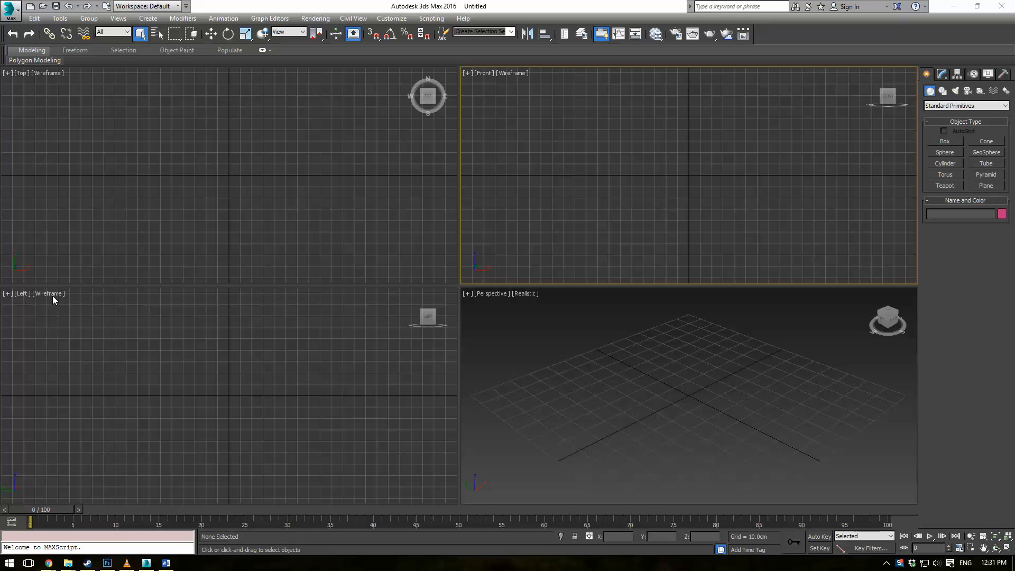
Check that the display units and the system unit scale are both set to centimeters
click(408, 18)
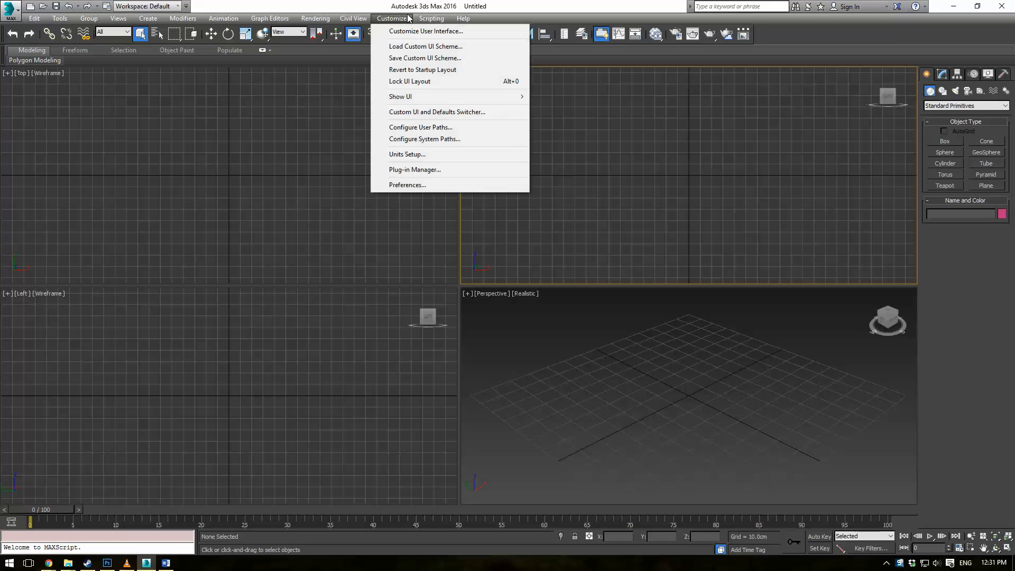
click(414, 156)
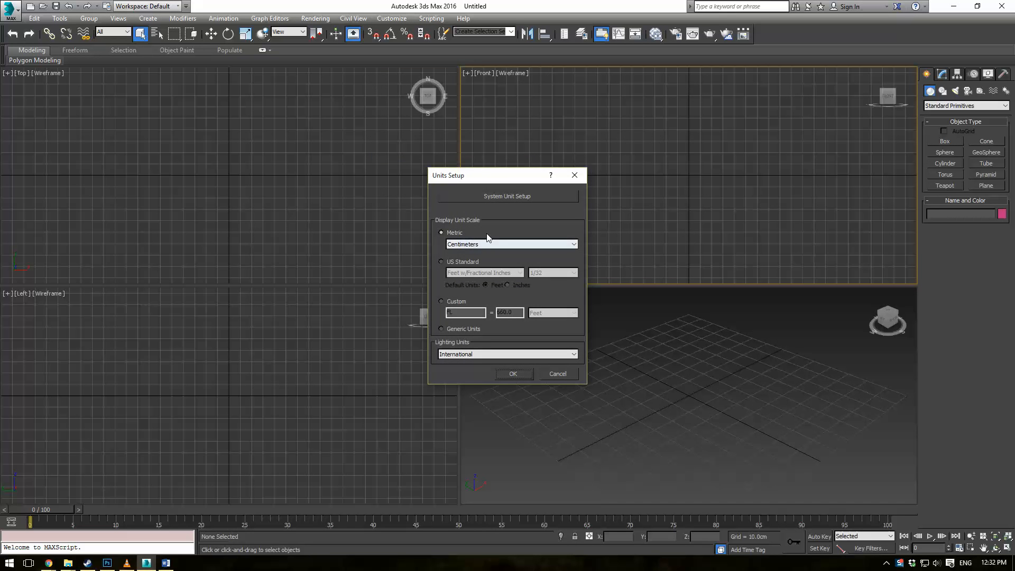
click(503, 195)
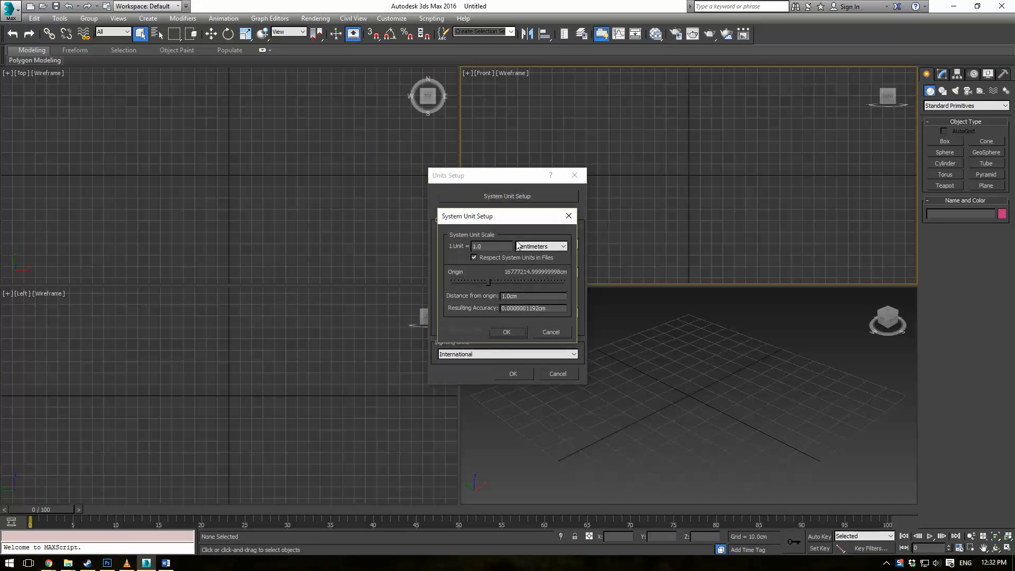
click(506, 331)
click(514, 374)
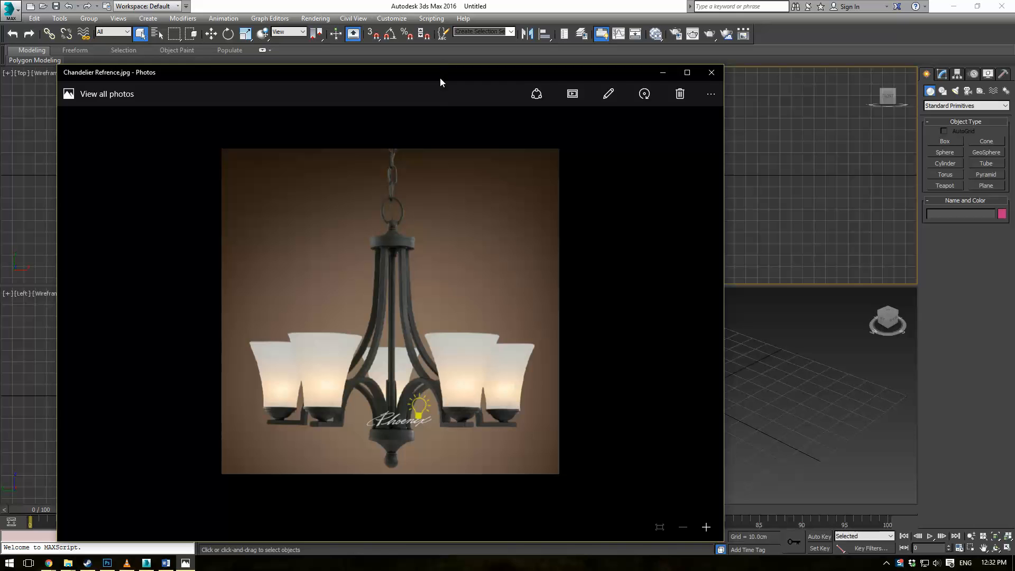
Move the chandelier reference photo out of the workspace and draw a plane about 96 cm long and 132 cm wide in the Front view
drag(441, 79, 0, 63)
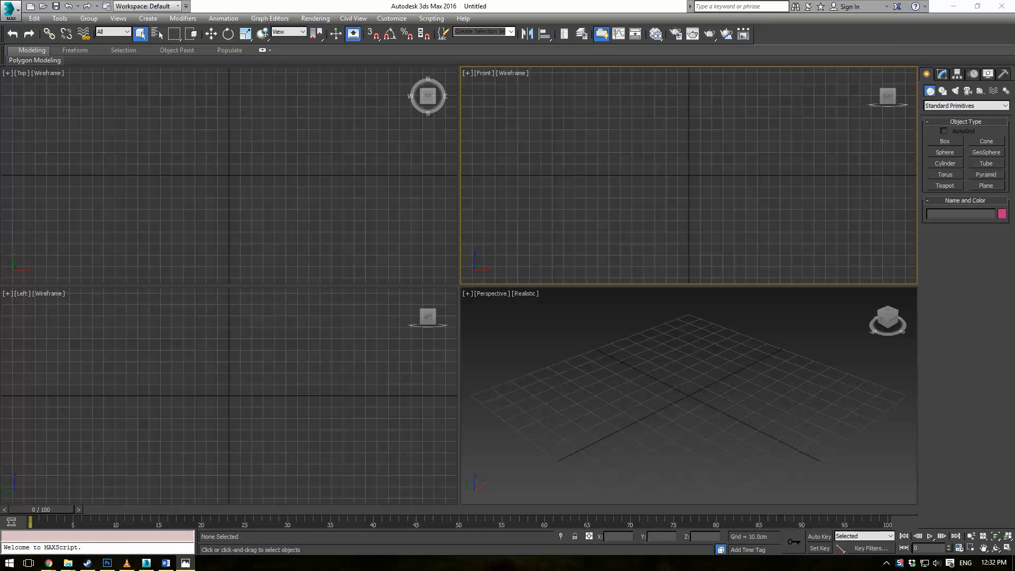
click(985, 185)
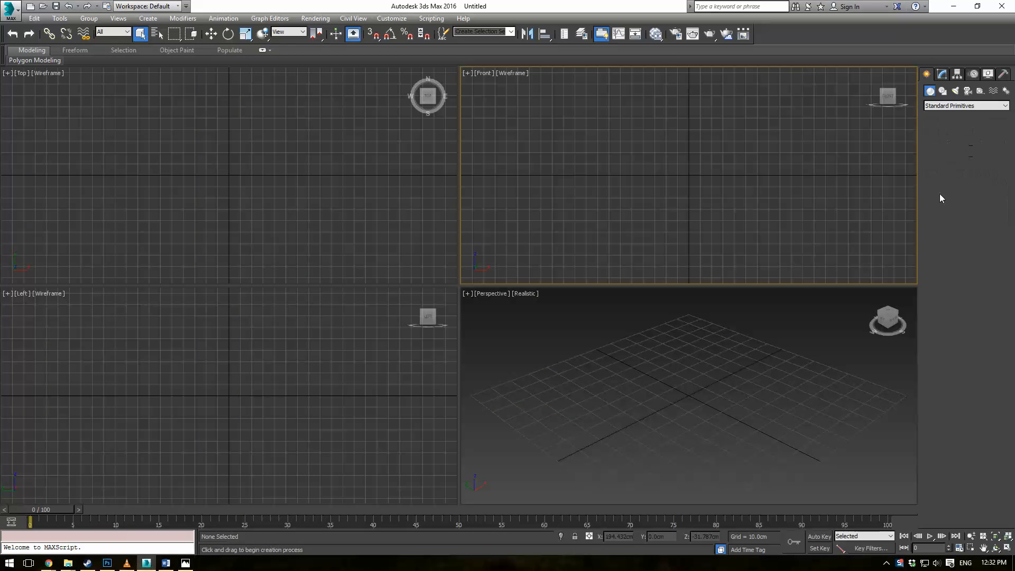
drag(613, 119, 774, 236)
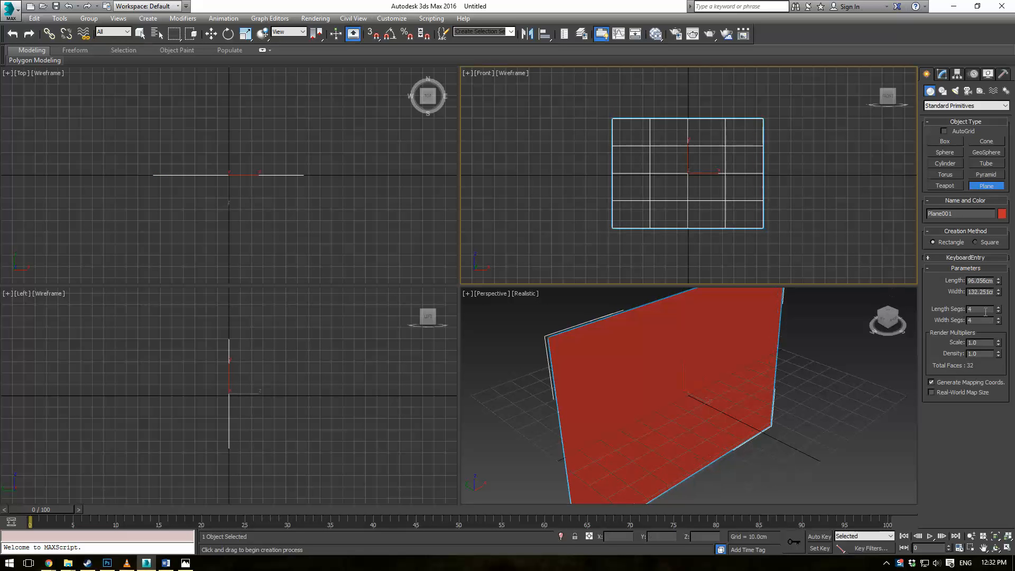
Set the plane to 1 length segment and 1 width segment, with a length of 616 cm and a width of 640 cm
text(1)
key(Tab)
text(1)
key(Return)
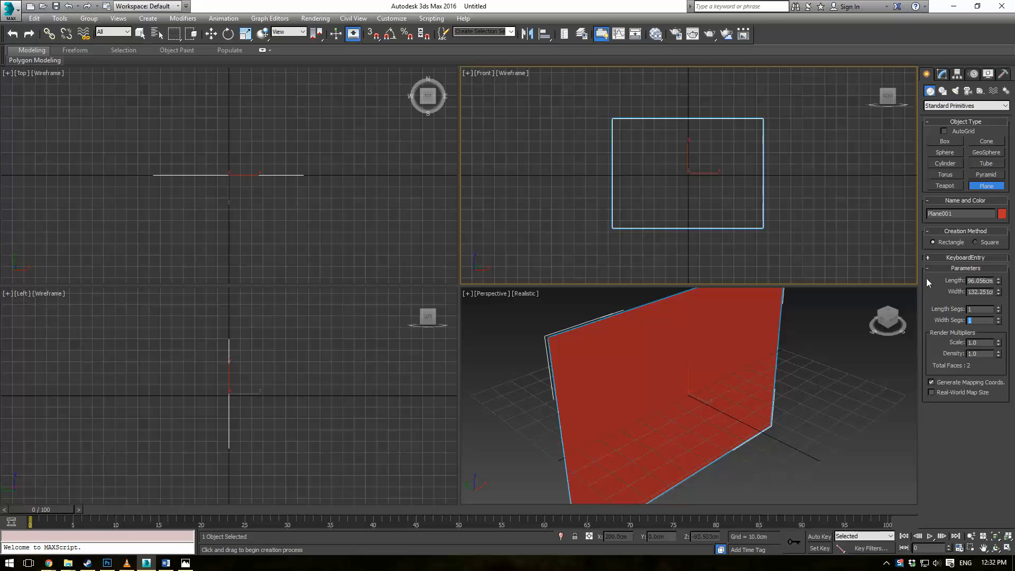
drag(998, 283, 999, 287)
double_click(993, 281)
text(6)
key(Tab)
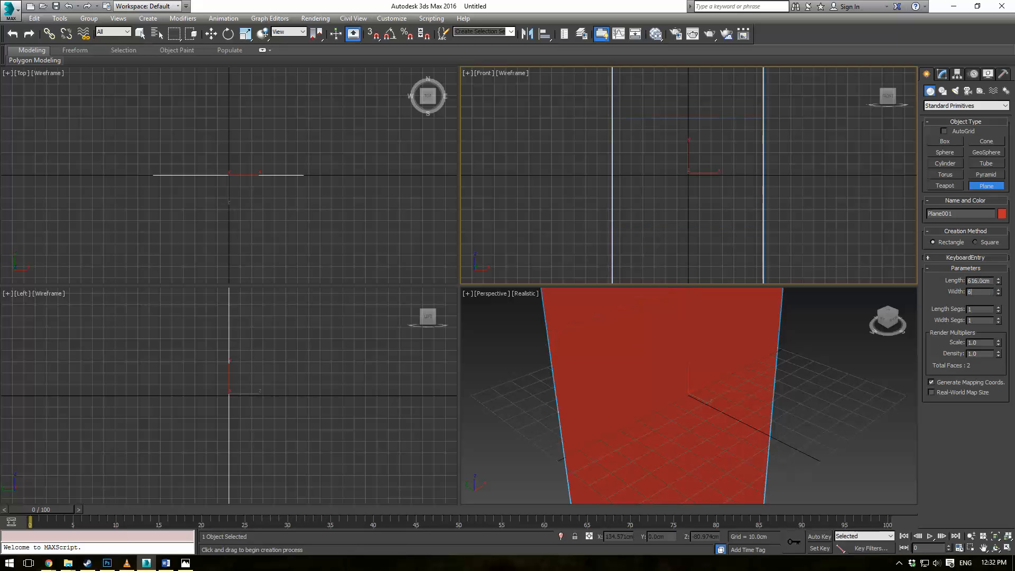
text(640)
key(Return)
Add a VRayMtl material in the Slate Material Editor
scroll(746, 406, down, 5)
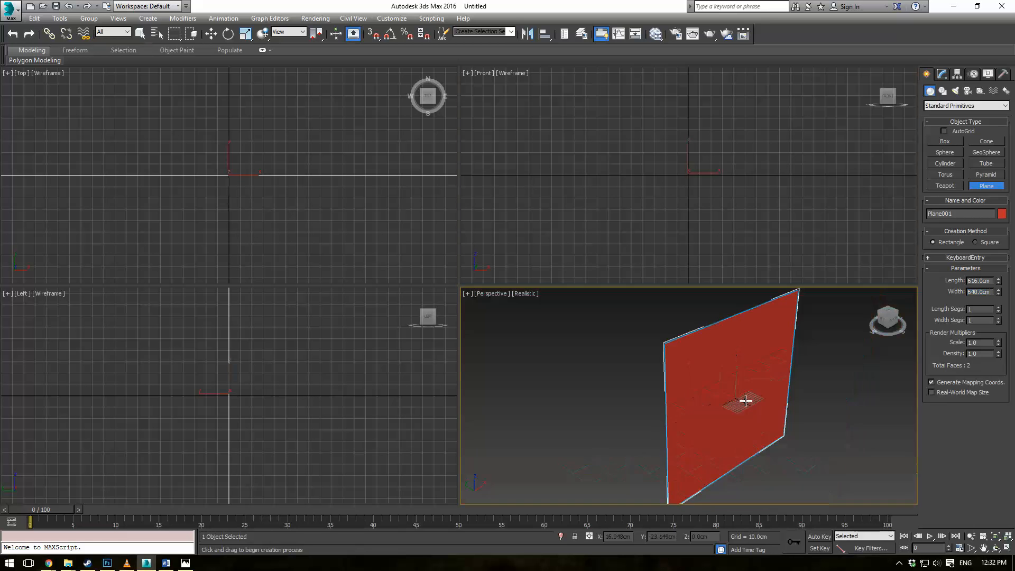
alt+middle_drag(743, 402, 680, 390)
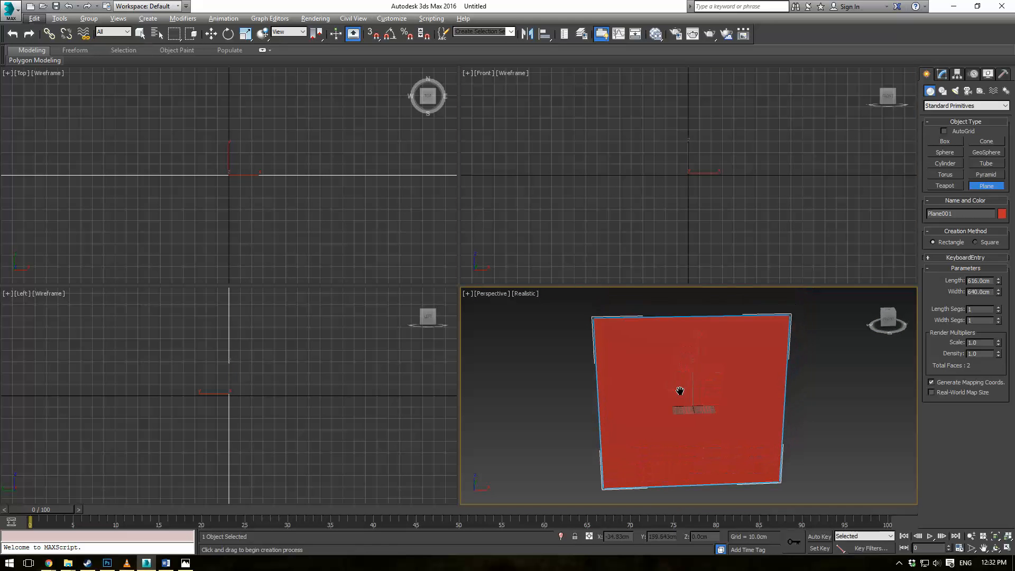
key(m)
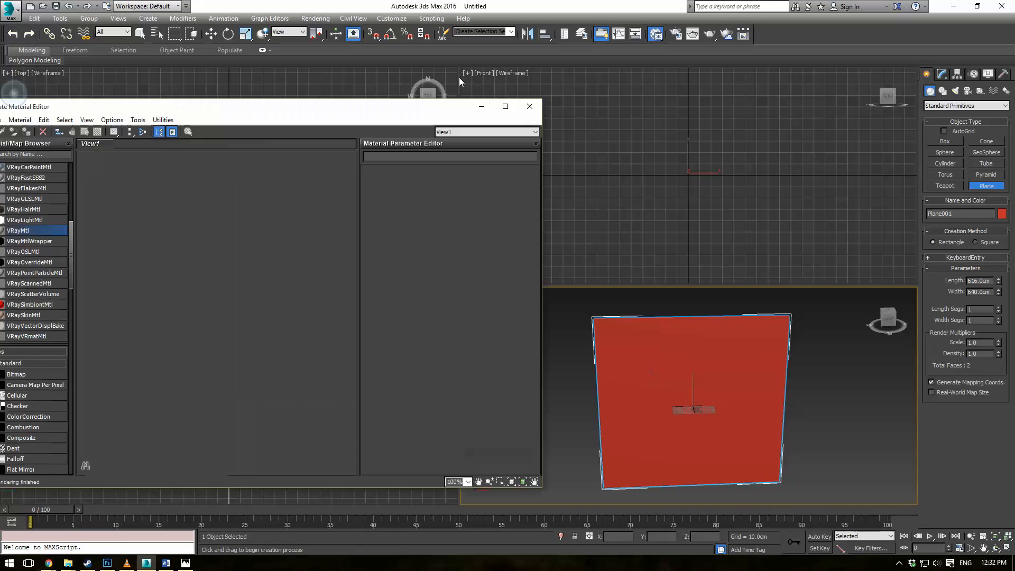
drag(134, 151, 307, 160)
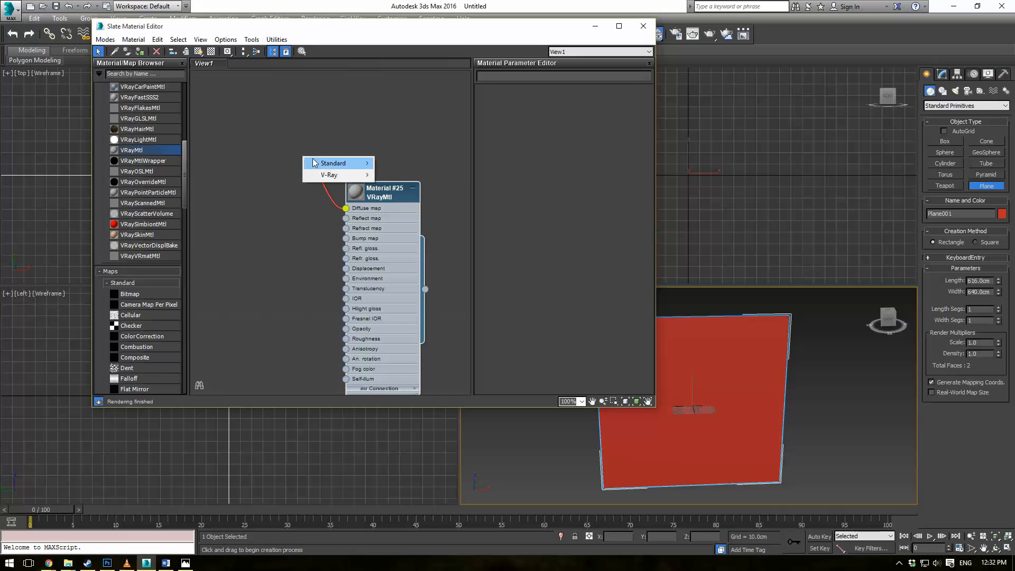
Connect a Bitmap to the material's Diffuse map, loading Chandelier Refrence.jpg from the Chandelier folder in Active Projects
mouse_move(316, 163)
click(245, 121)
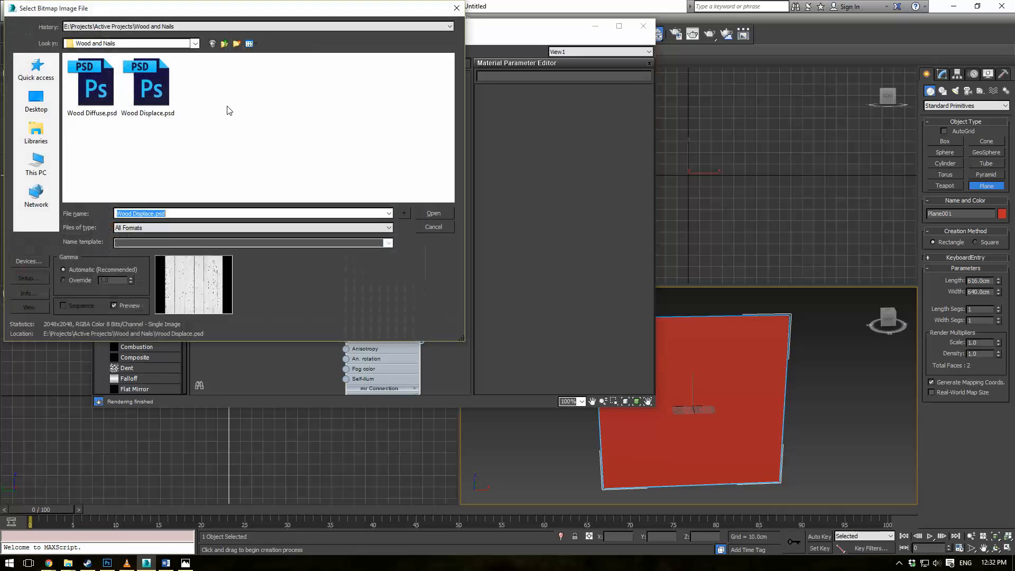
click(200, 26)
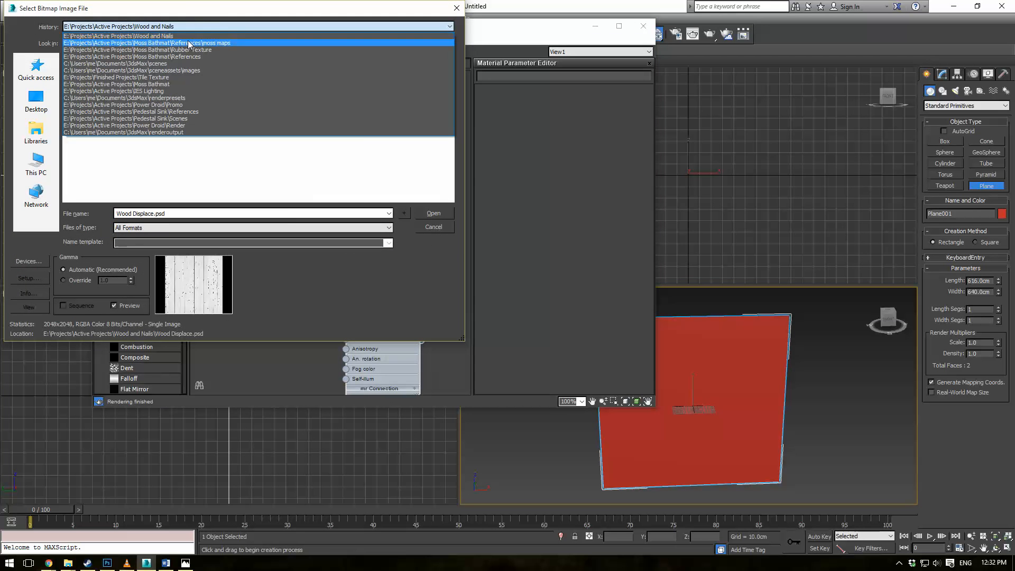
click(188, 37)
click(224, 43)
click(225, 43)
click(225, 44)
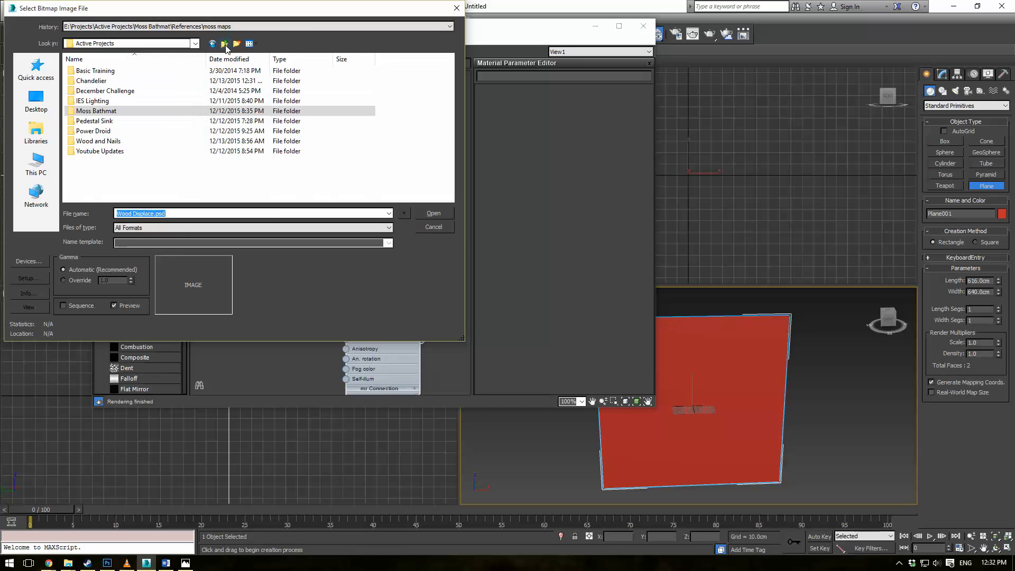
click(105, 121)
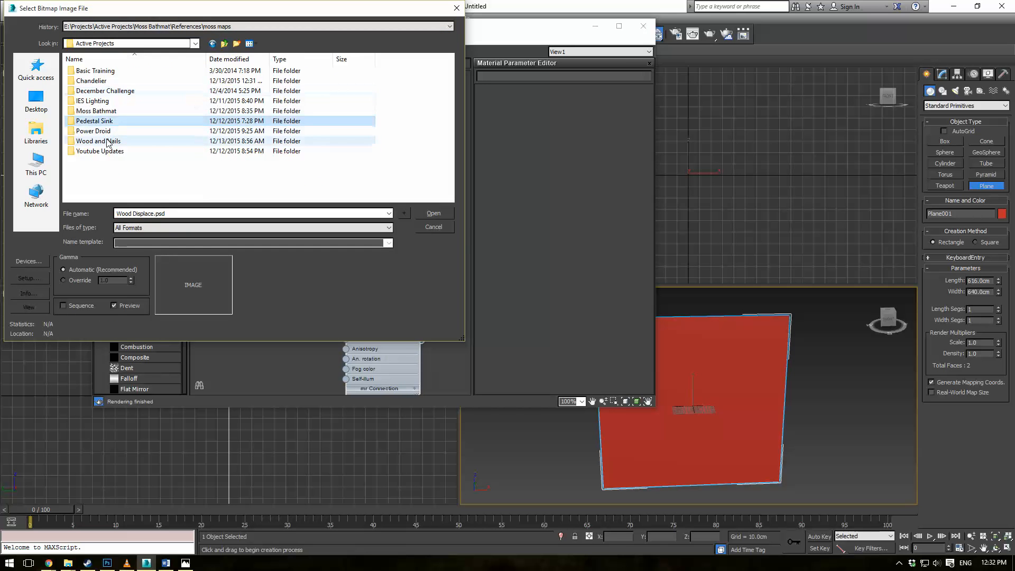
double_click(91, 81)
double_click(91, 87)
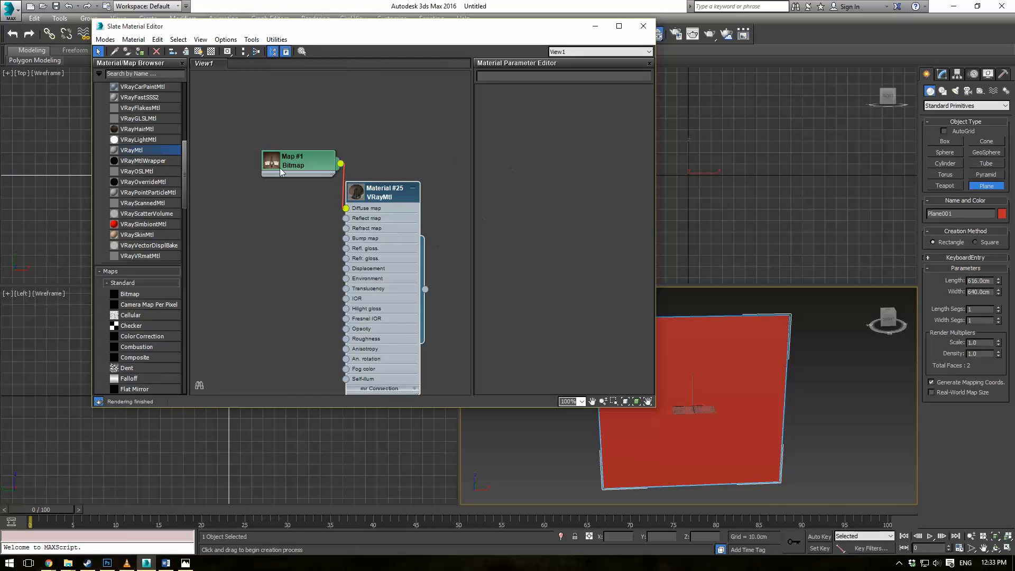
Show the chandelier bitmap in the viewports, assign the material to the plane and minimize the material editor
double_click(303, 169)
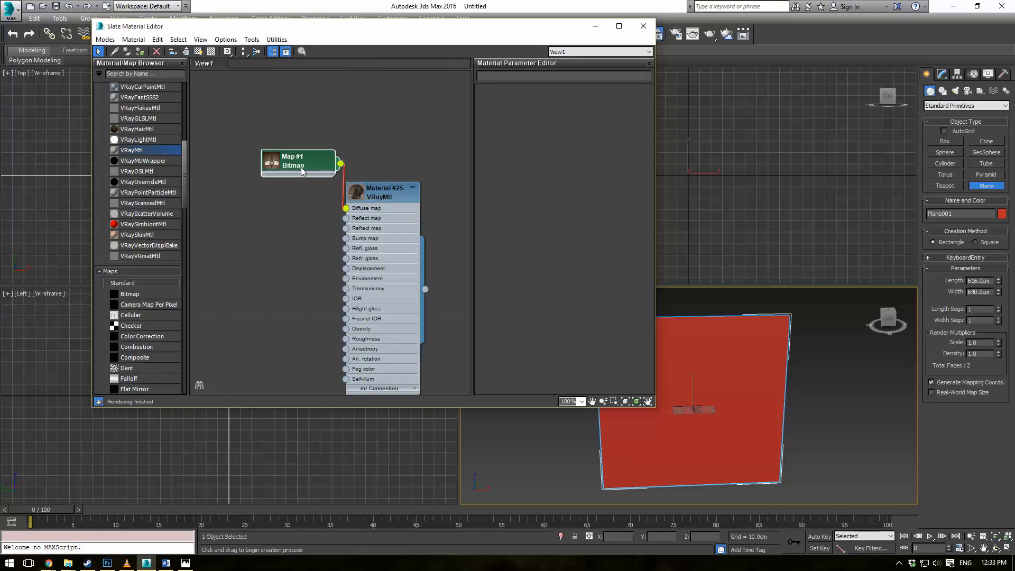
click(198, 51)
drag(296, 162, 254, 151)
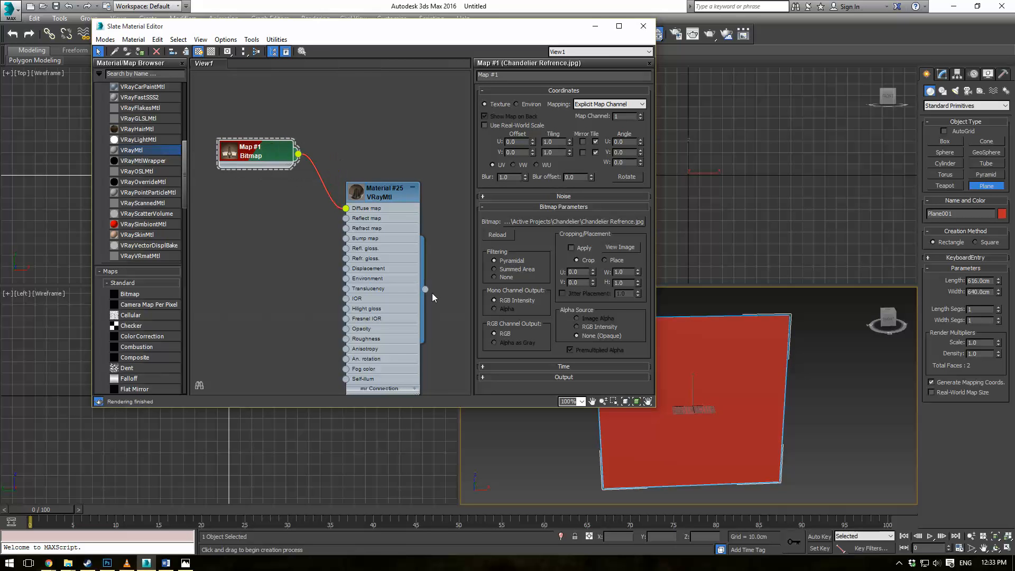
click(602, 33)
Display the Front view with Realistic shading and no grid, and maximize it
right_click(691, 166)
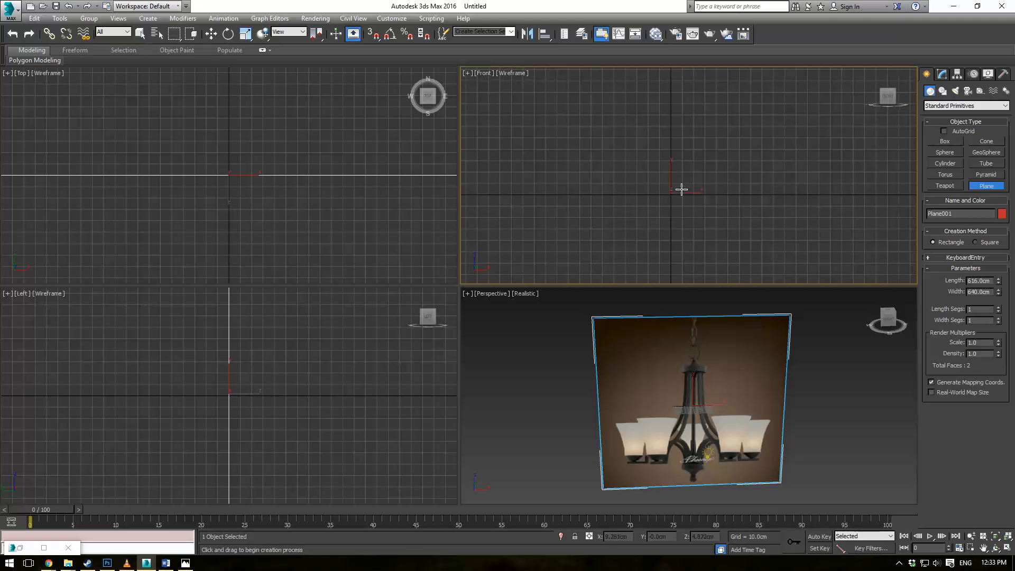
key(F3)
scroll(693, 185, down, 15)
scroll(693, 184, up, 5)
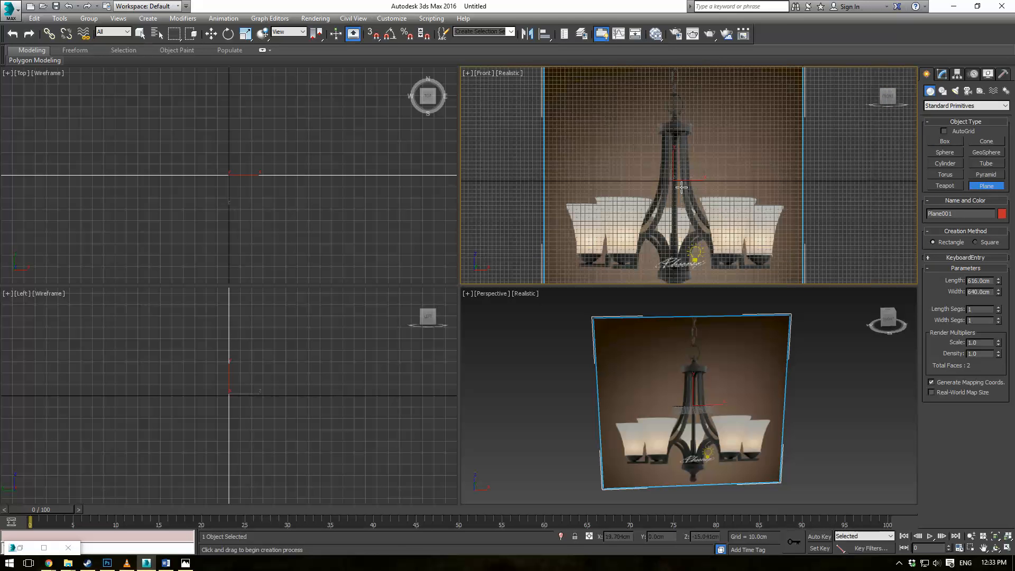
scroll(723, 211, up, 3)
key(g)
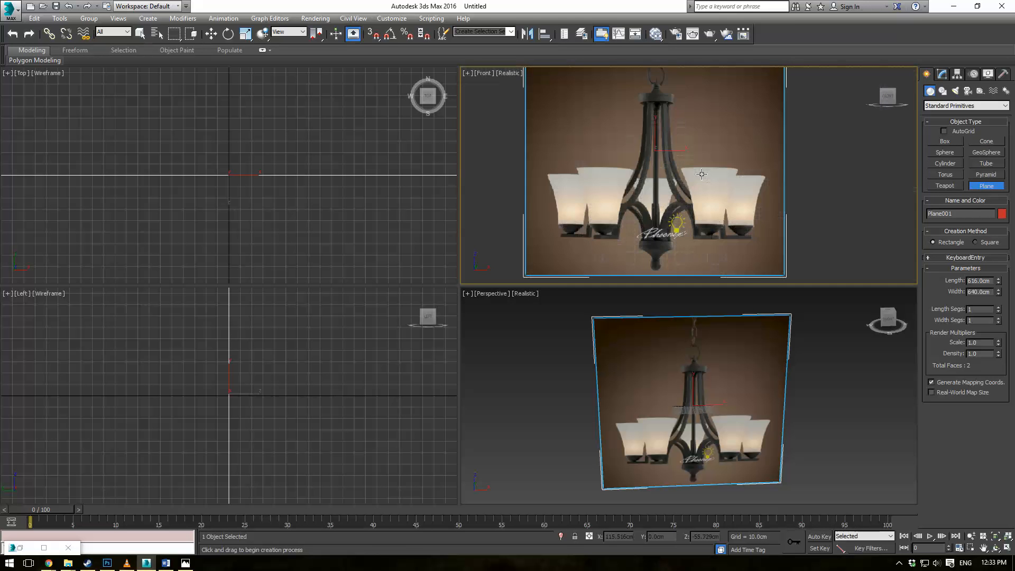
key(alt+w)
middle_drag(530, 228, 596, 274)
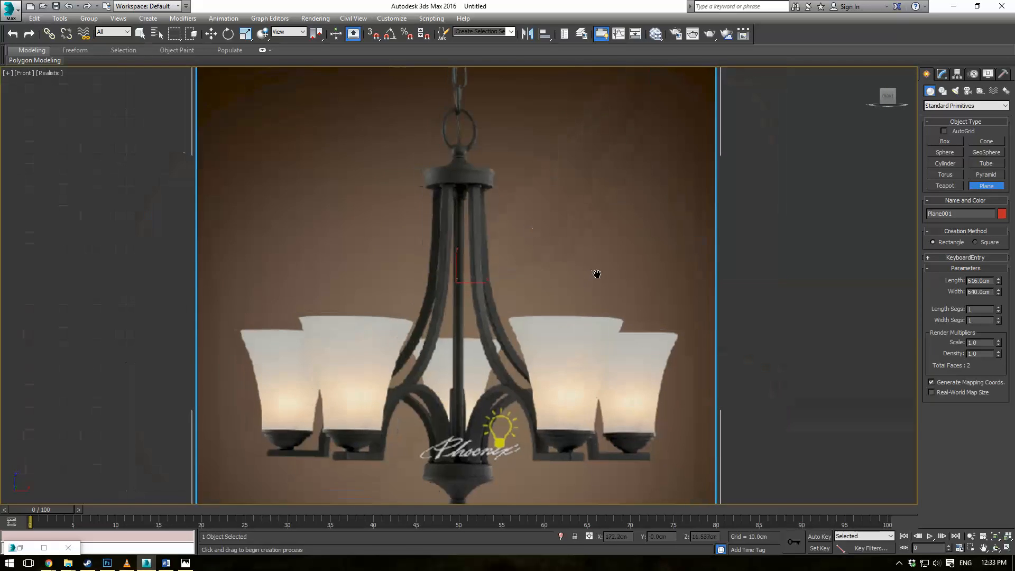
Freeze the reference plane through its object properties, with Show Frozen in Gray turned off
right_click(777, 212)
click(778, 212)
scroll(702, 269, down, 2)
middle_drag(702, 229, 665, 174)
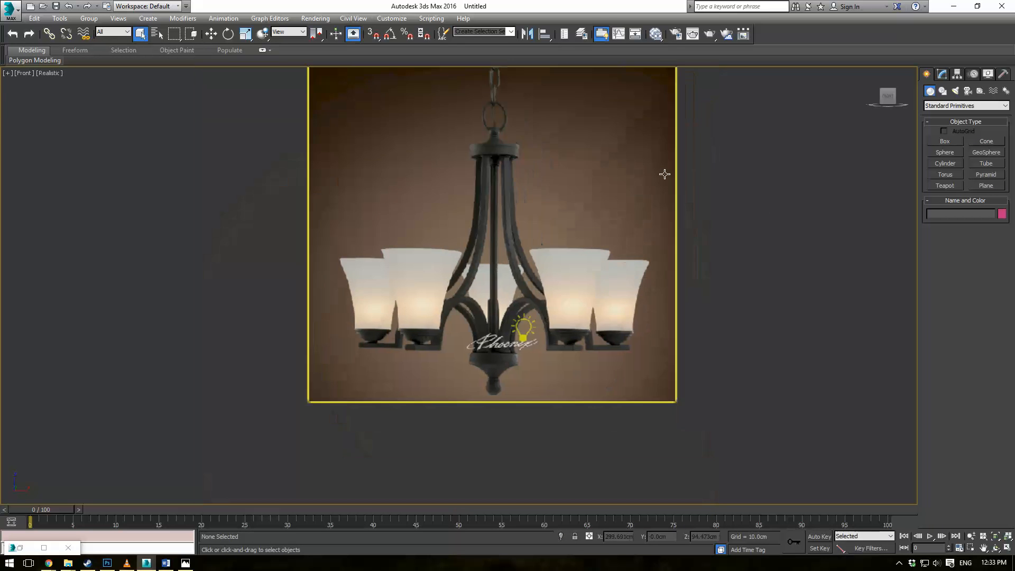
scroll(665, 174, up, 2)
click(632, 227)
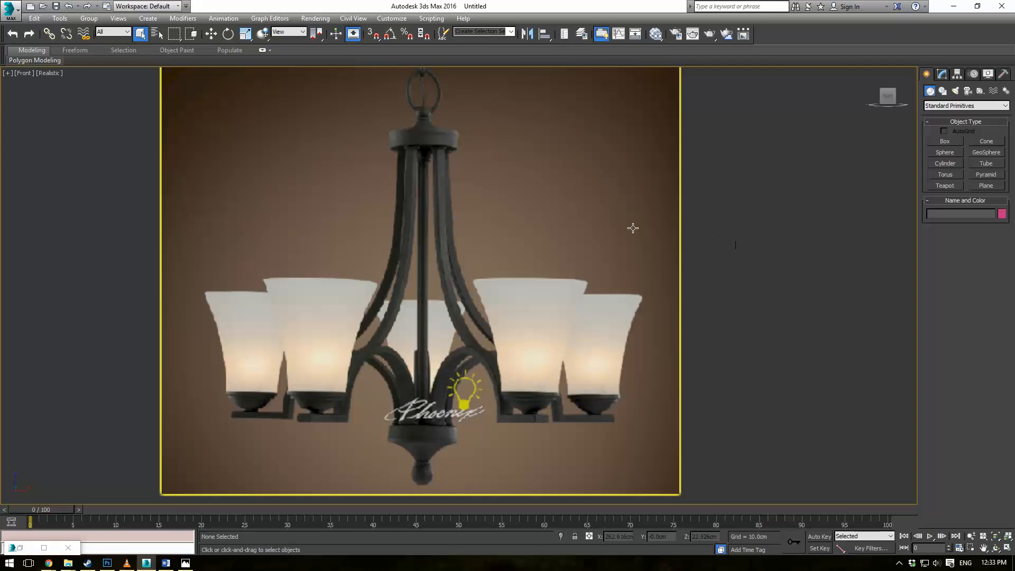
right_click(632, 227)
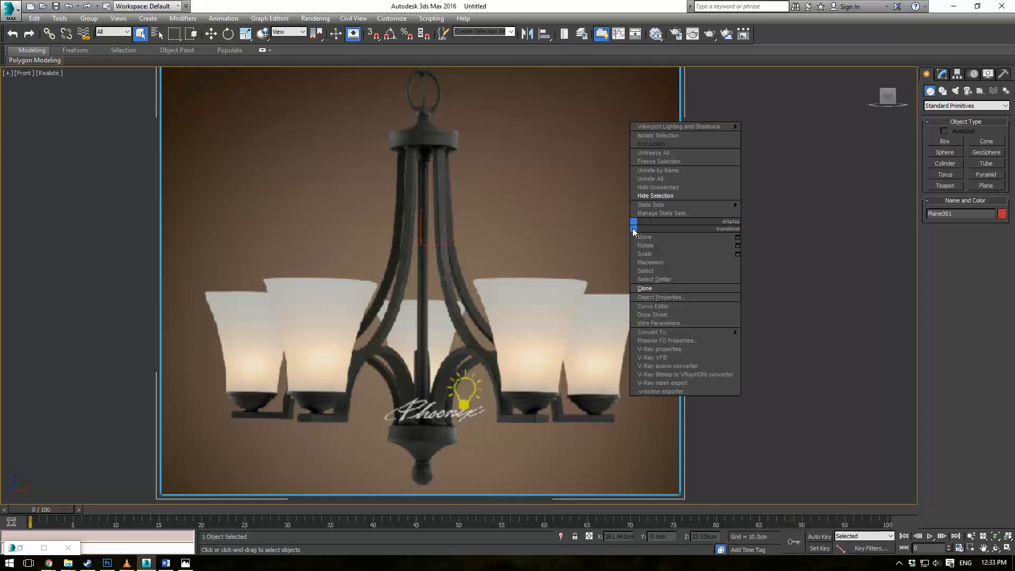
click(687, 297)
click(420, 133)
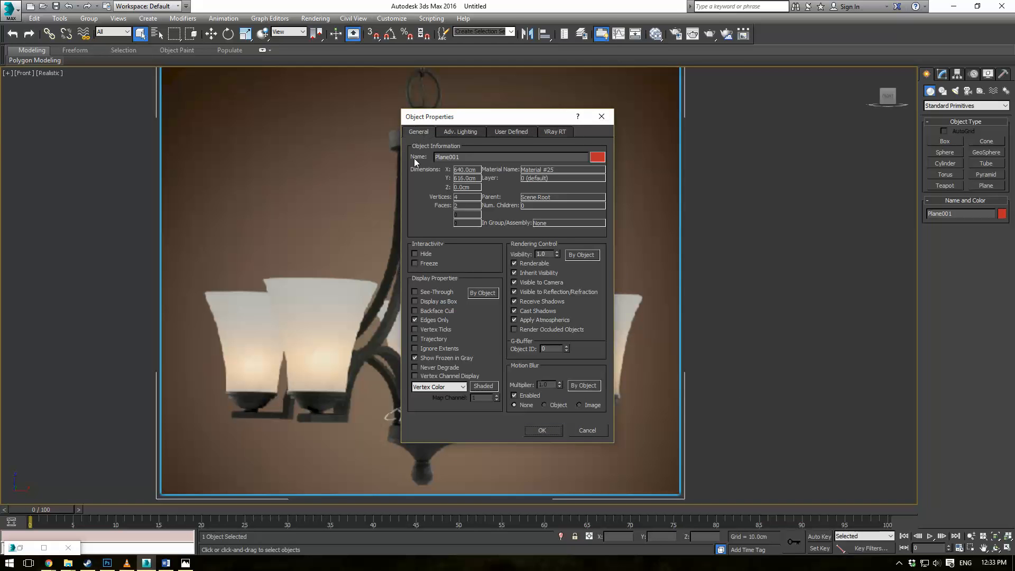
click(425, 263)
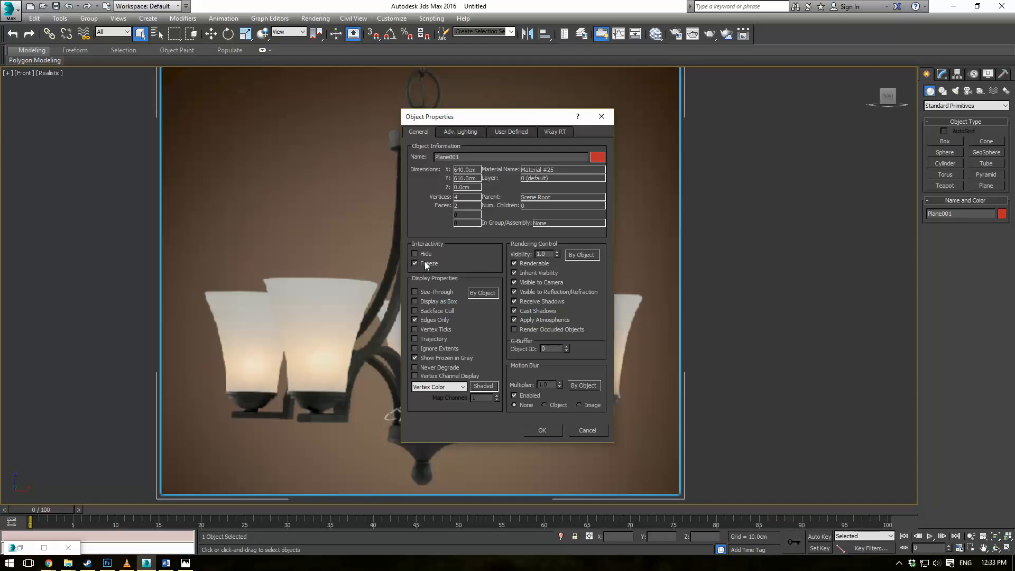
click(542, 430)
Draw a cylinder with a radius of about 42.5 cm, centred on the chandelier's round top cap in the Front view
middle_drag(458, 293, 544, 252)
middle_drag(580, 225, 530, 251)
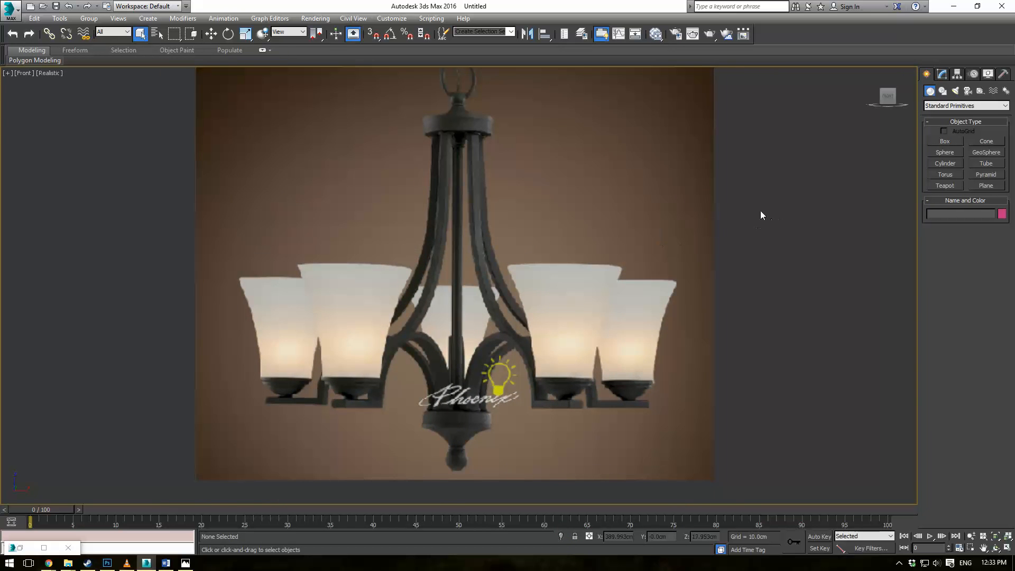
middle_drag(598, 133, 617, 189)
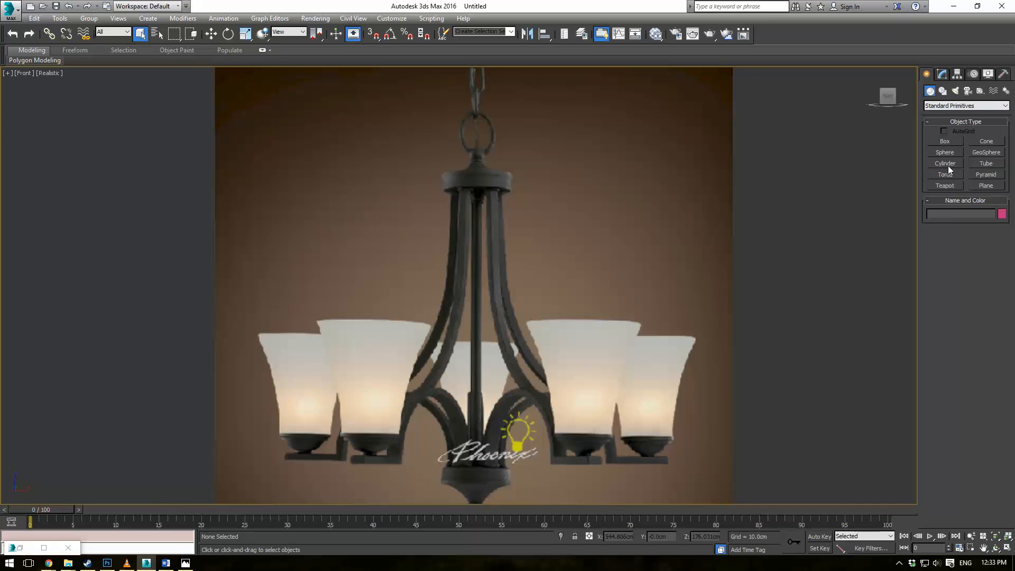
click(948, 165)
scroll(529, 232, up, 6)
middle_drag(494, 224, 534, 250)
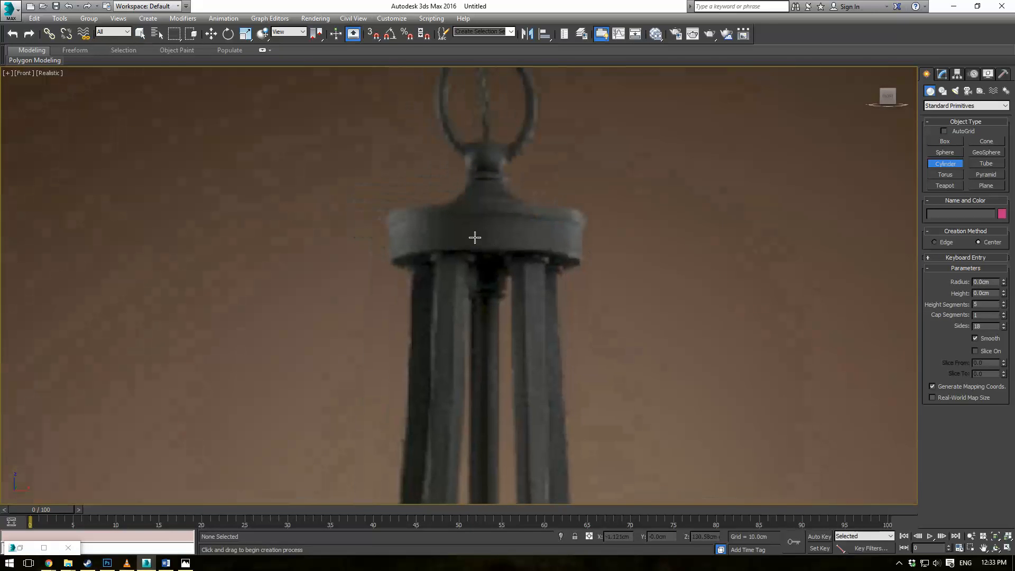
drag(488, 234, 486, 332)
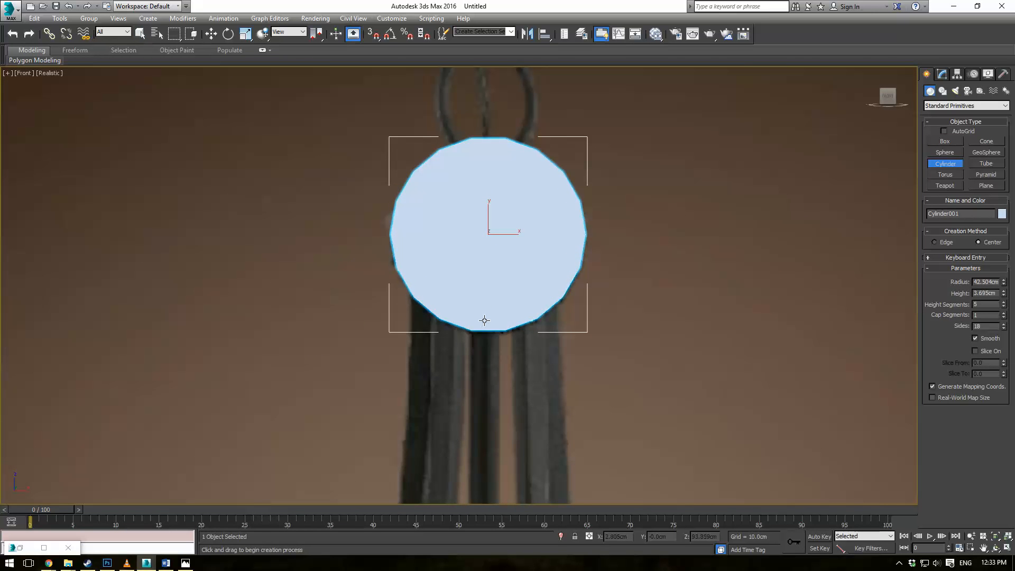
click(483, 301)
Turn on angle snap and rotate the cylinder -90 degrees about the X axis to match the top cap's orientation
key(e)
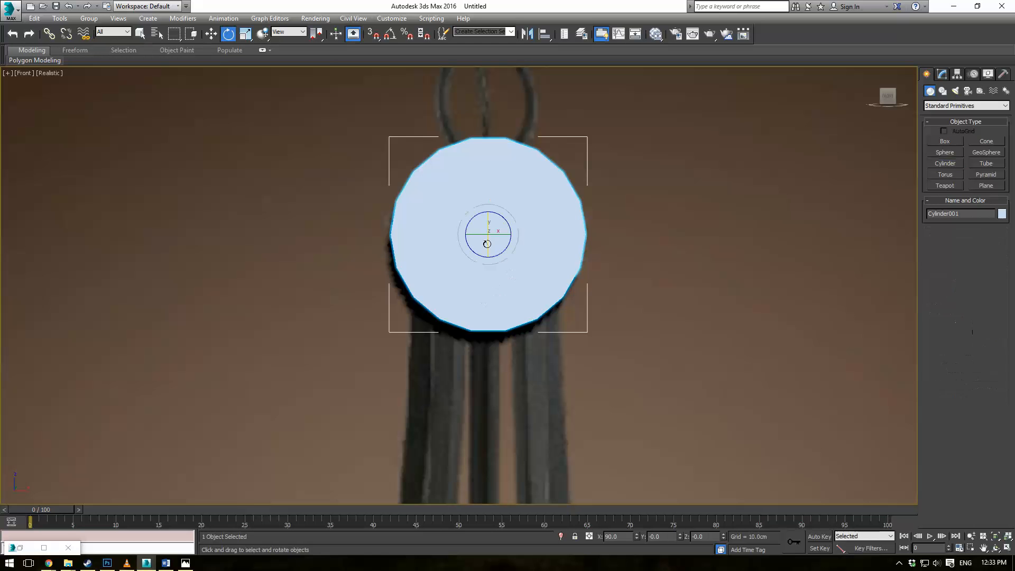
drag(496, 242, 501, 145)
key(ctrl+z)
key(a)
drag(484, 245, 491, 201)
key(ctrl+z)
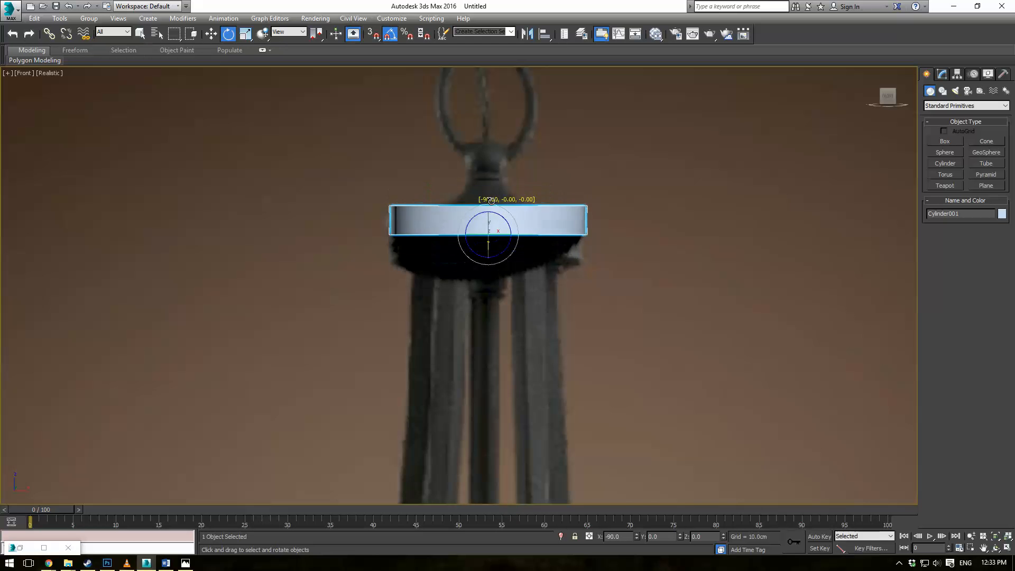
Add an Edit Poly modifier to the cylinder and switch the Front view to Shaded display
key(w)
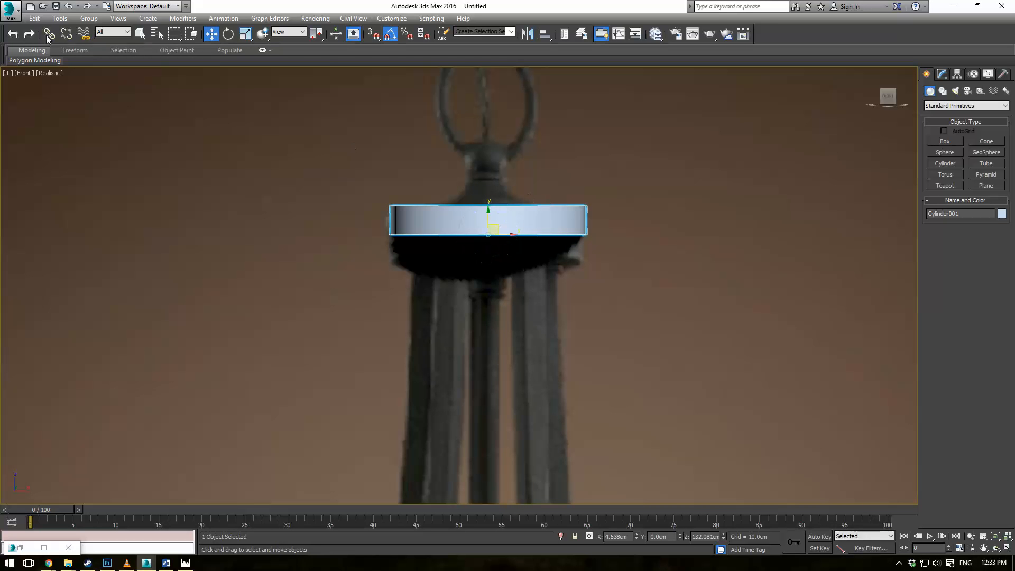
click(45, 75)
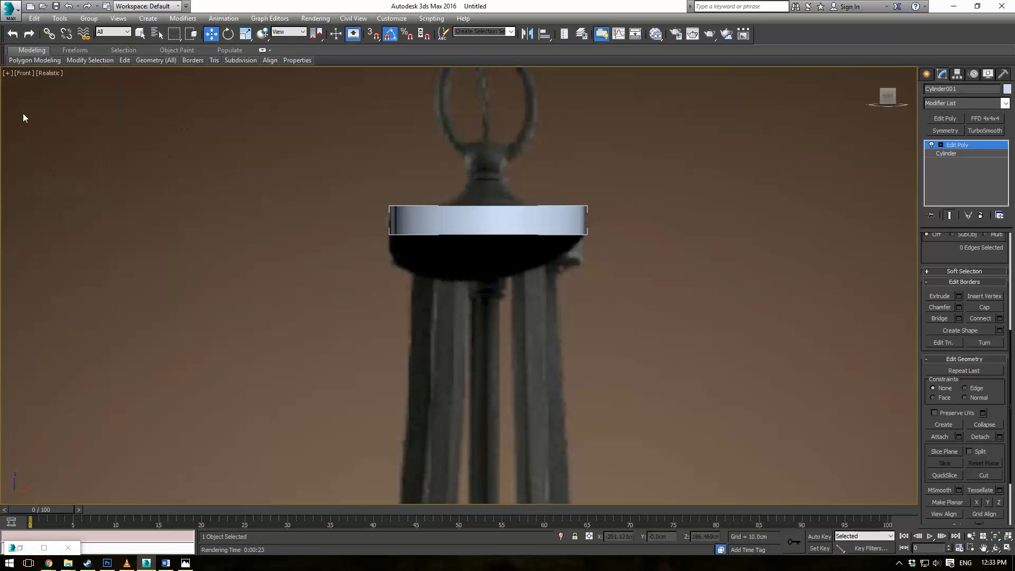
click(48, 75)
click(79, 96)
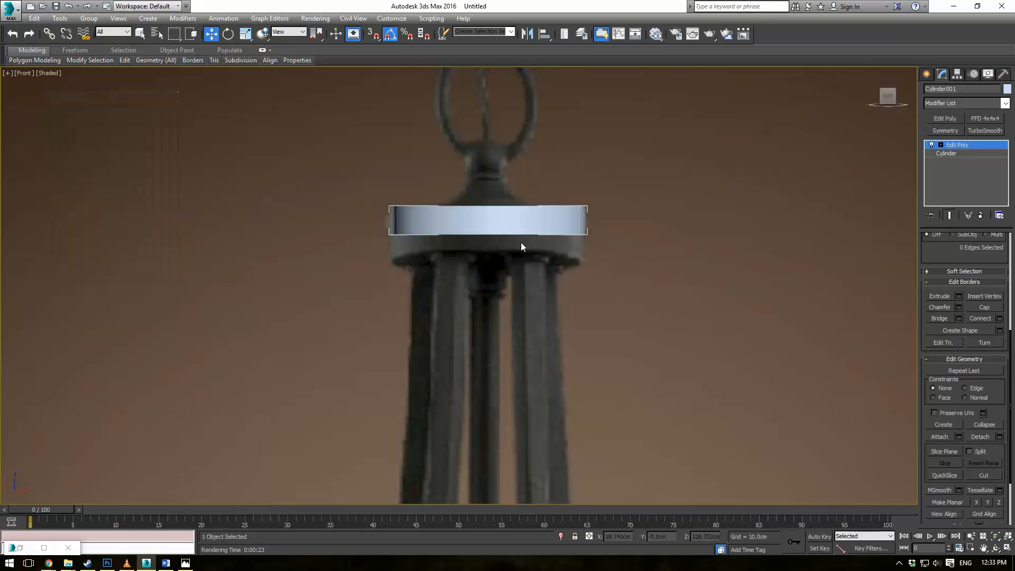
Move the whole cylinder down about 5.6 cm in the Front view to line up with the chandelier's top cap
scroll(521, 242, up, 2)
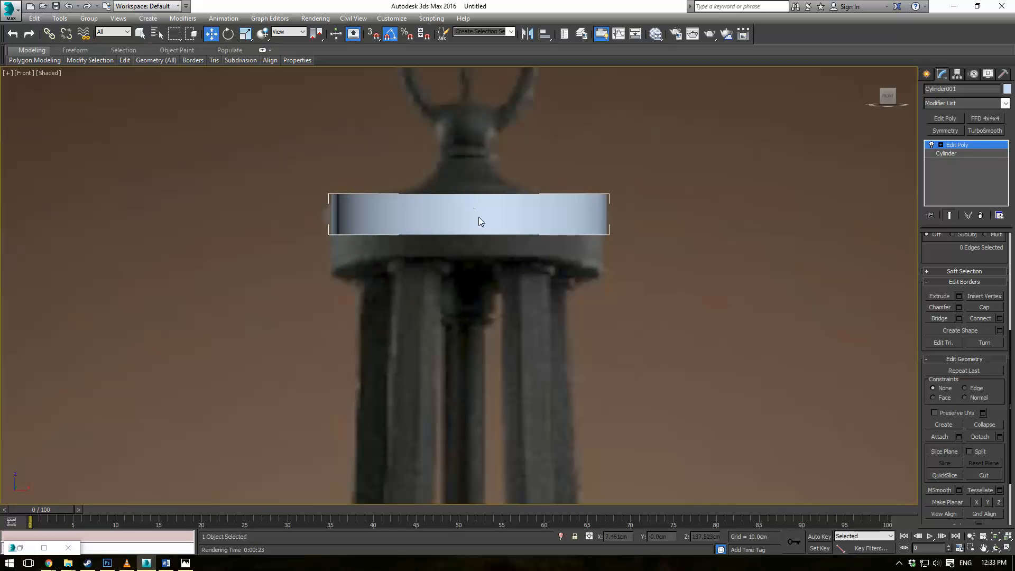
scroll(480, 214, down, 2)
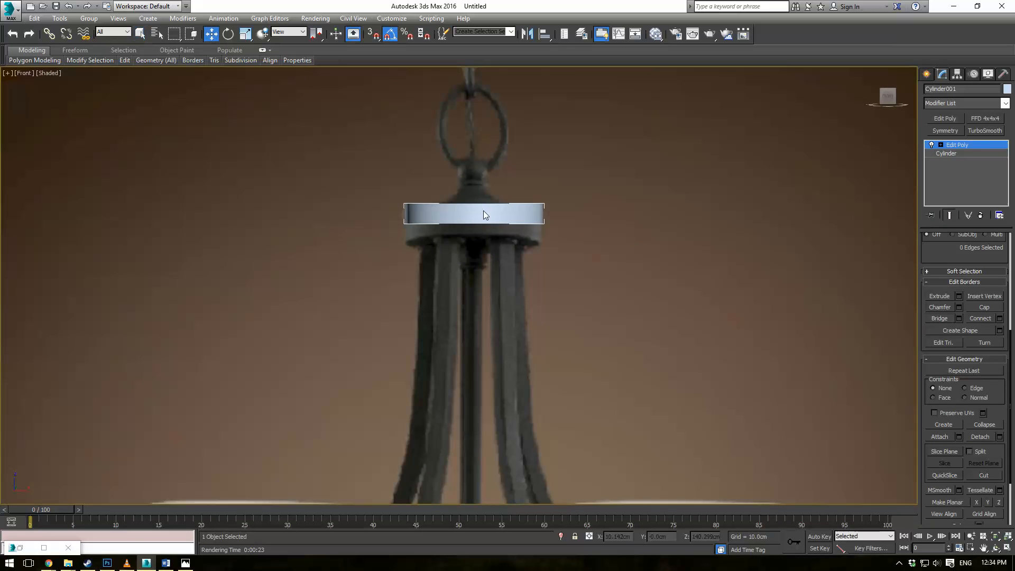
click(960, 145)
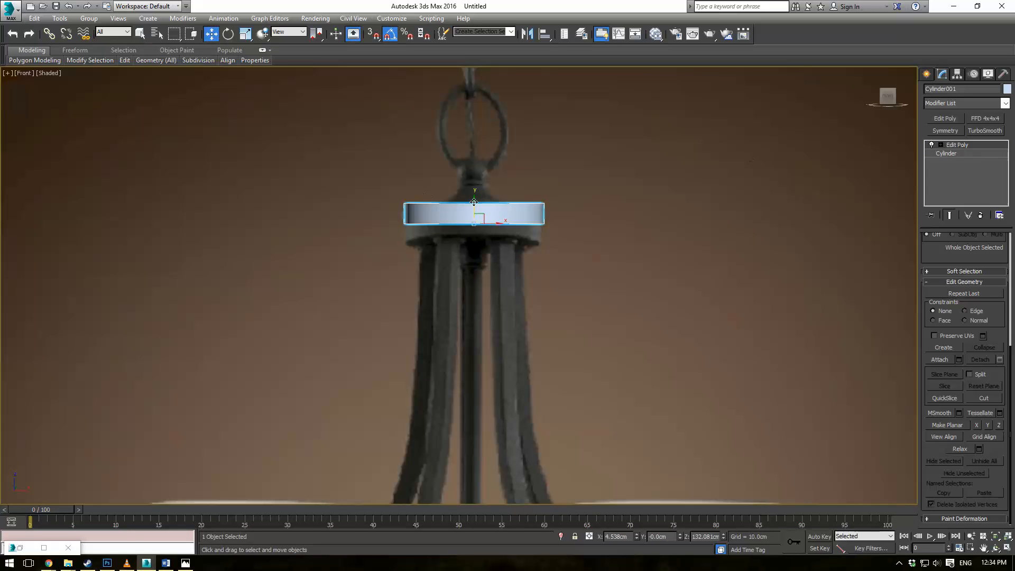
drag(473, 202, 497, 211)
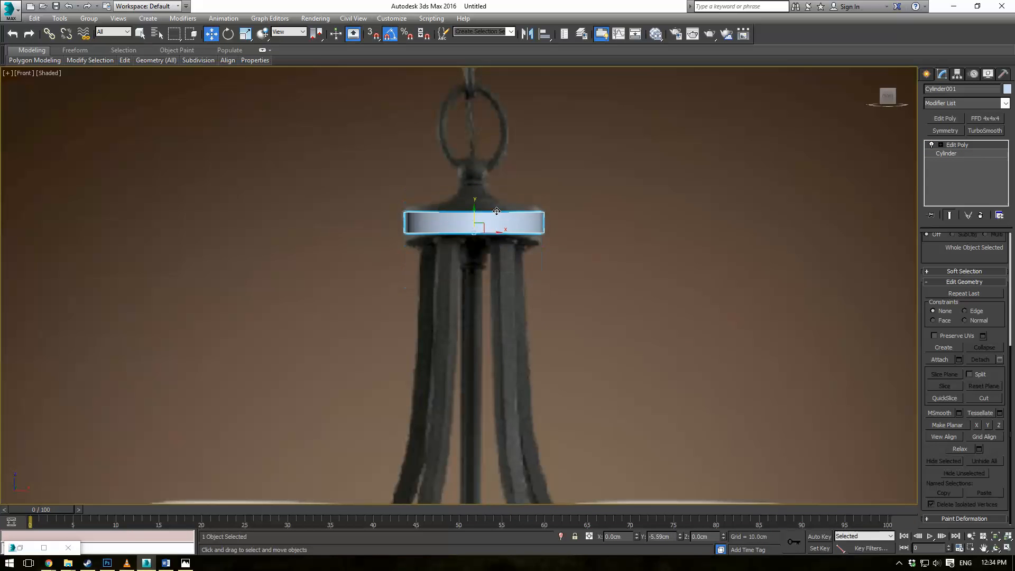
Reduce the cylinder's height segments to 1 and return to its Edit Poly level
scroll(611, 225, up, 2)
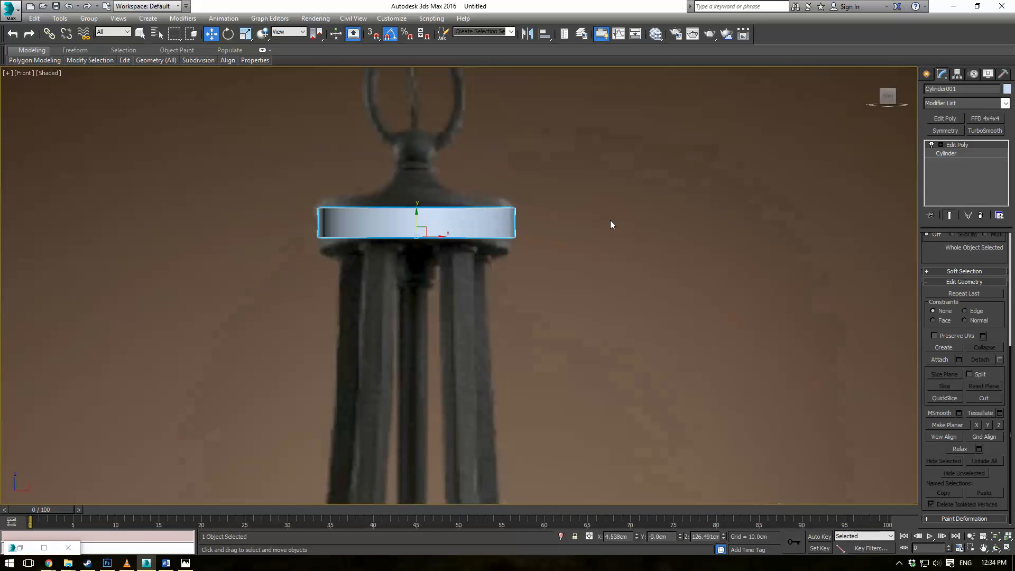
click(956, 153)
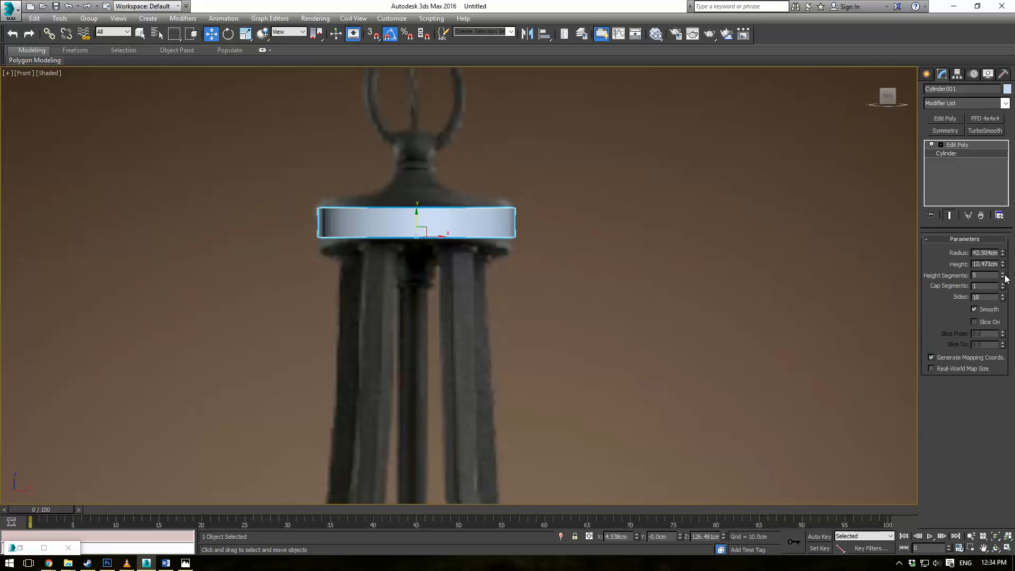
drag(1003, 277, 1004, 348)
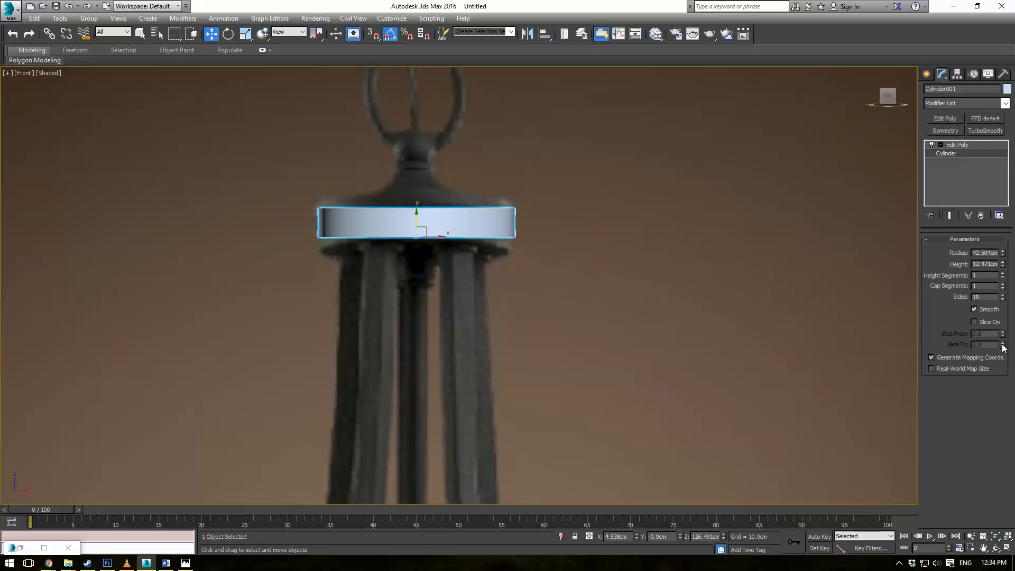
click(958, 145)
Show edged faces in the Perspective view and adjust the height of the cylinder's top polygon to match the reference cap
middle_drag(602, 249, 629, 259)
key(alt+w)
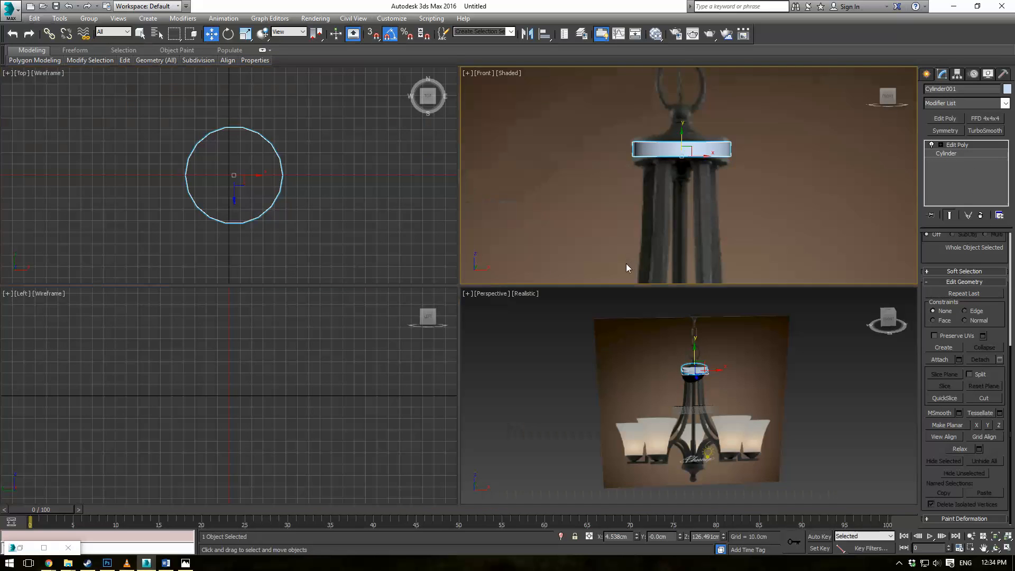
scroll(680, 392, up, 5)
middle_drag(657, 377, 698, 373)
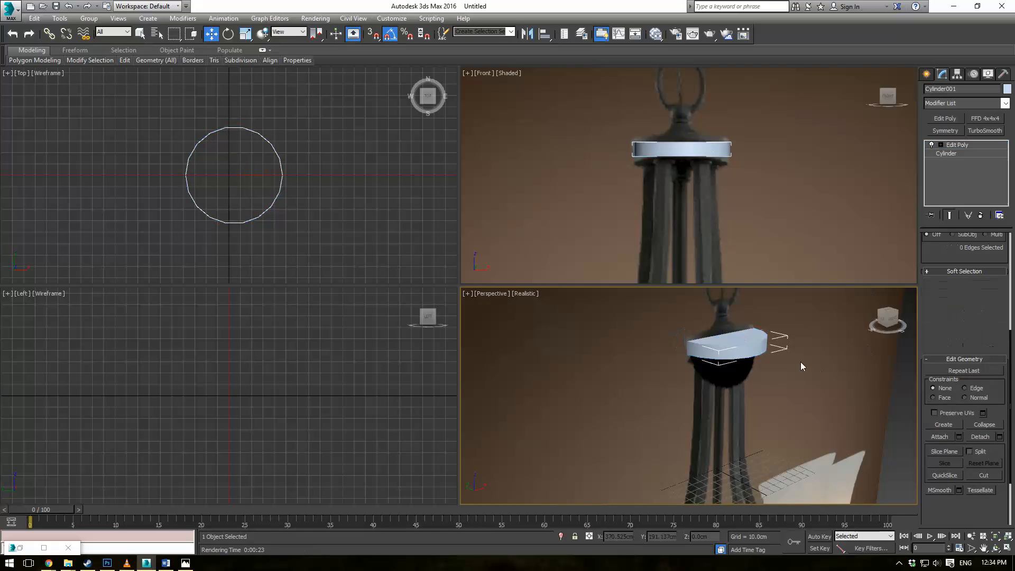
key(4)
click(764, 338)
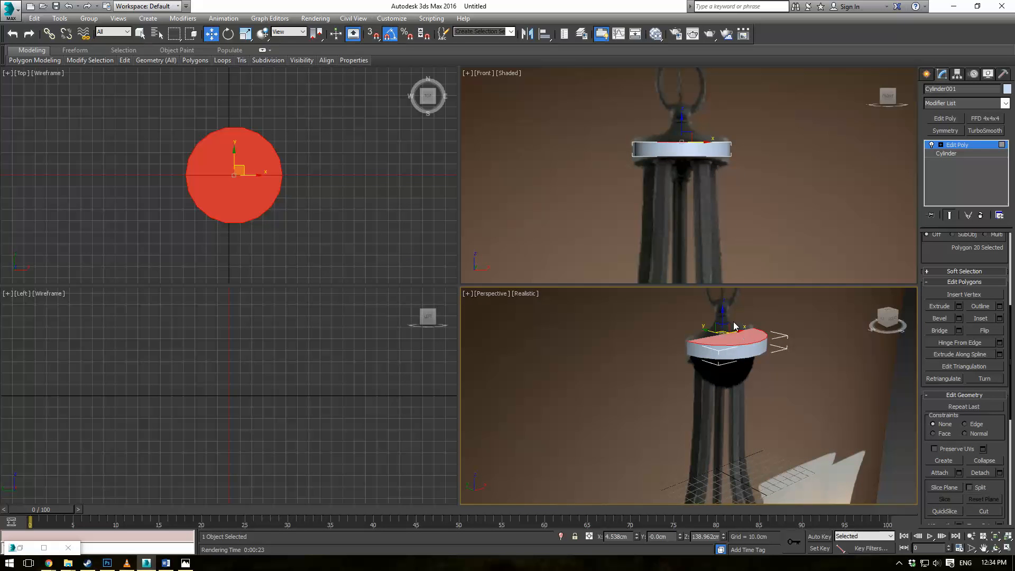
key(F4)
scroll(730, 334, up, 2)
drag(705, 320, 707, 339)
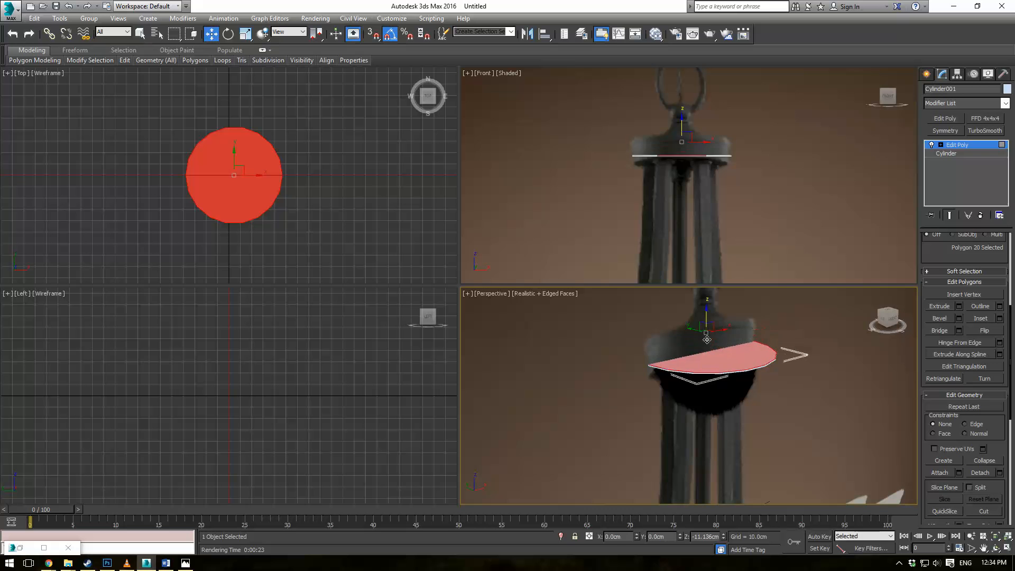
scroll(677, 212, up, 6)
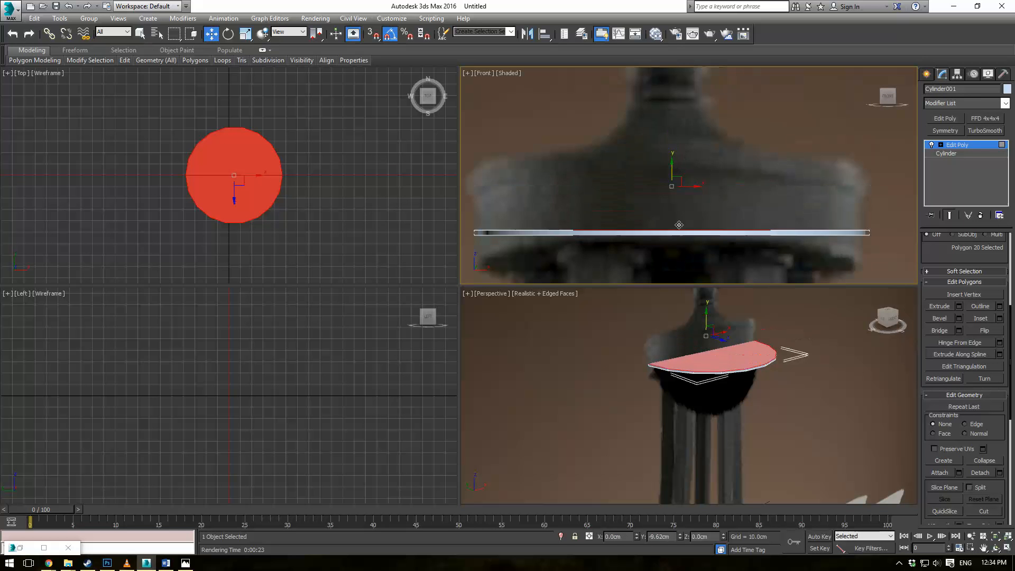
drag(679, 225, 681, 162)
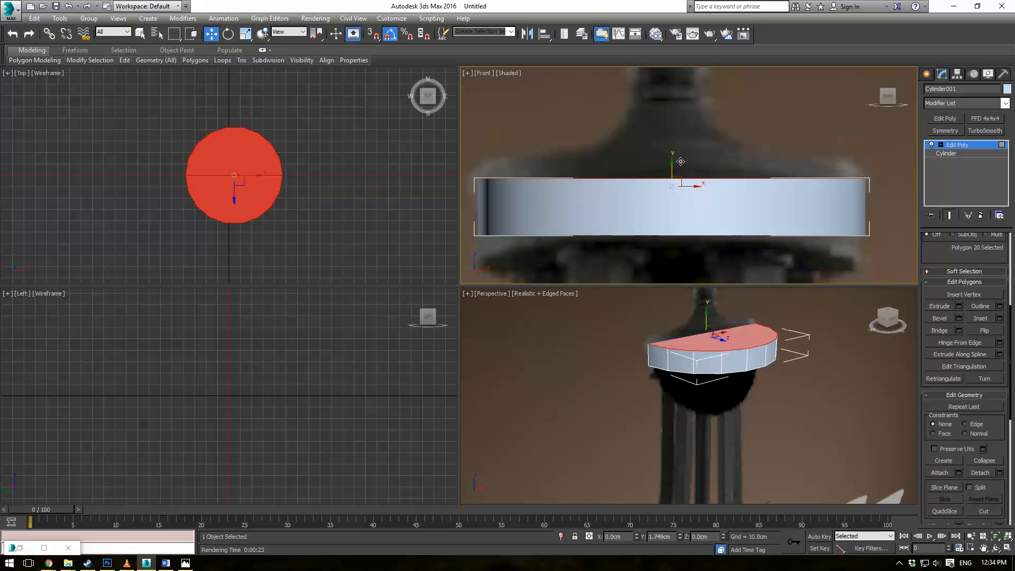
Bevel the top polygon into a raised upper rim, followed by a shallow slope inward to a small central face
click(940, 318)
scroll(742, 338, up, 5)
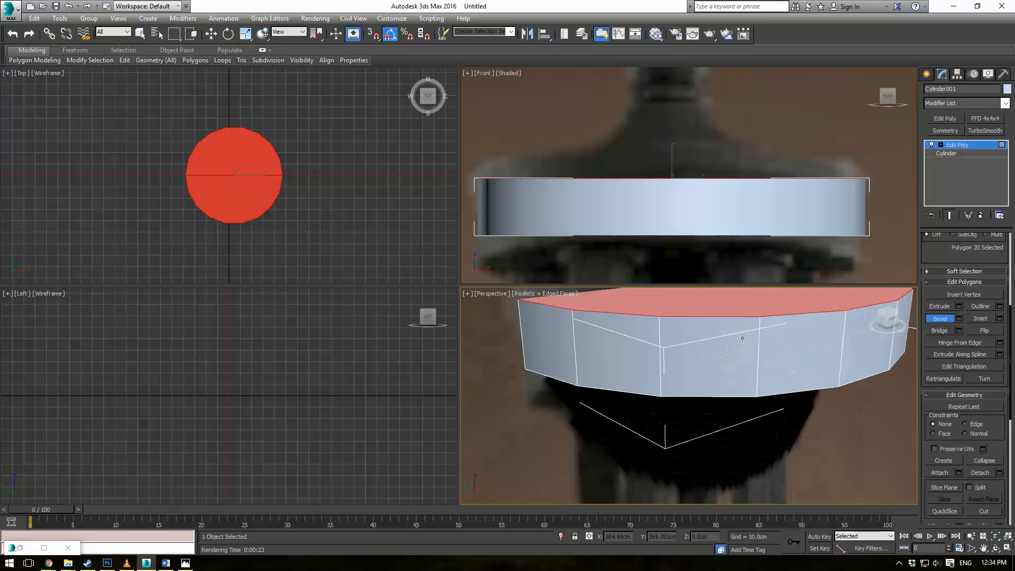
middle_drag(743, 338, 668, 366)
mouse_move(666, 369)
mouse_down()
mouse_move(652, 375)
mouse_move(636, 362)
mouse_move(637, 375)
mouse_move(670, 360)
mouse_up()
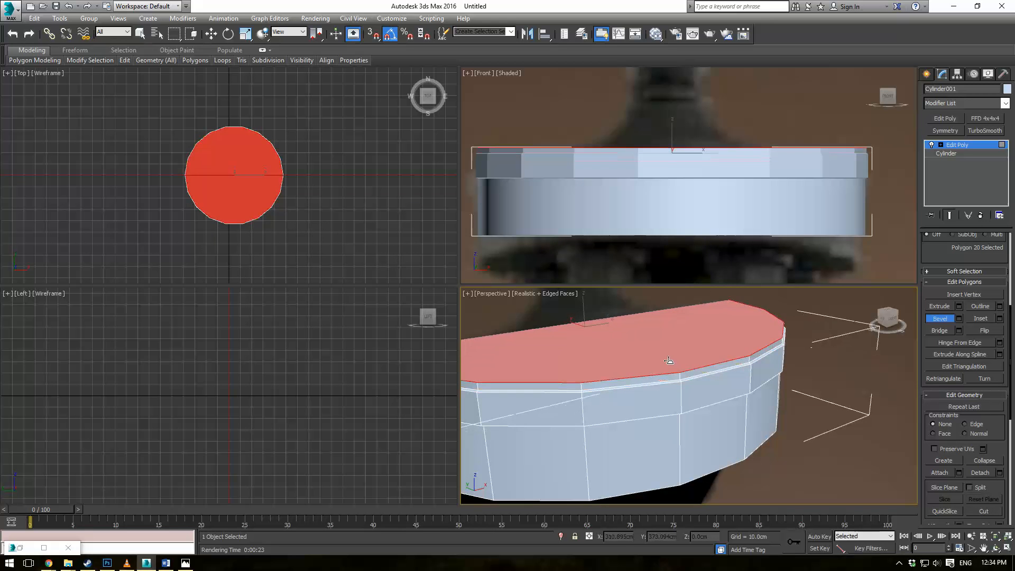
click(649, 423)
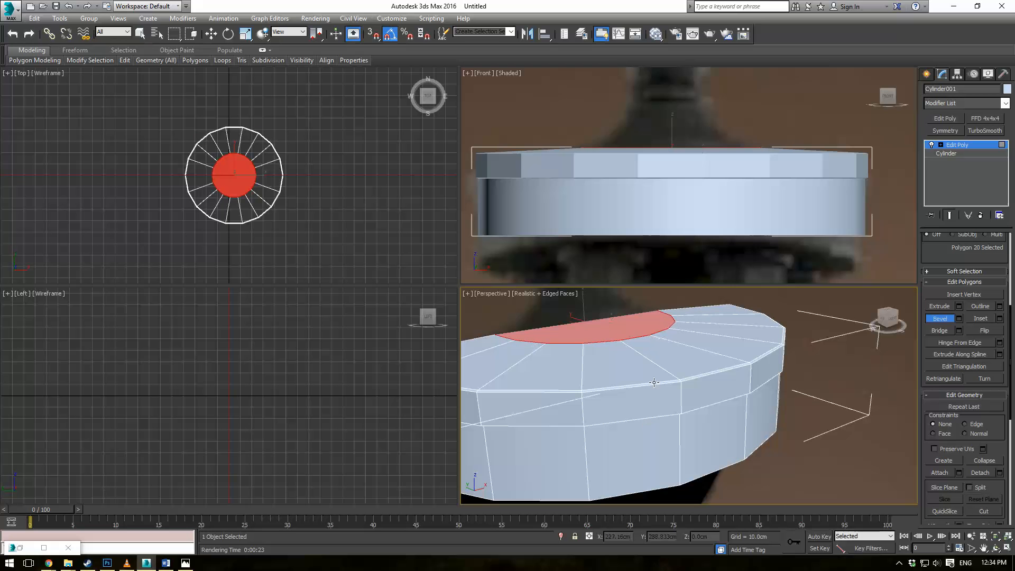
Bevel the central face upward into a tapered base and a narrow neck, following the reference in the Front view
drag(623, 340, 619, 323)
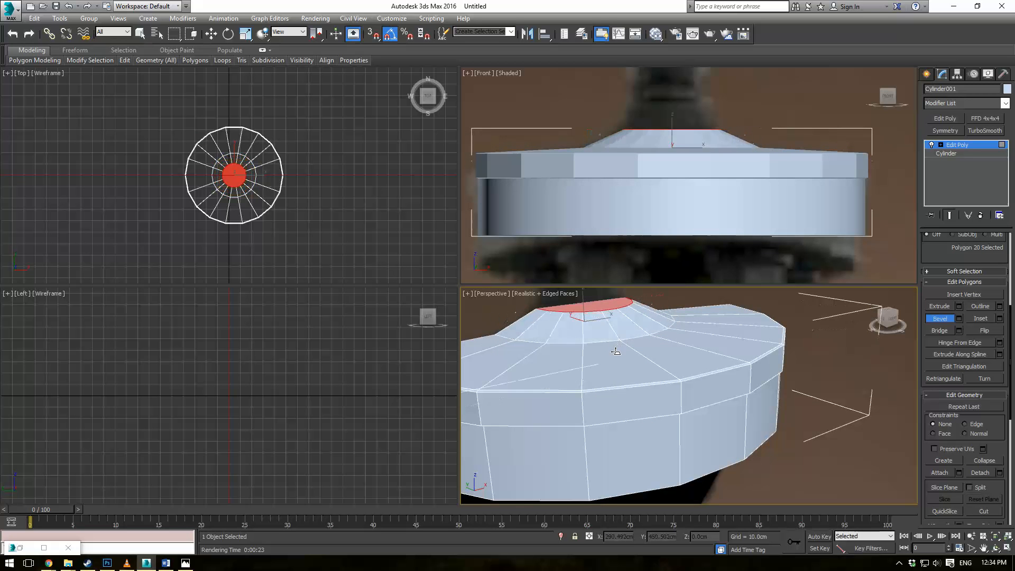
alt+middle_drag(641, 362, 589, 349)
drag(593, 359, 602, 348)
click(600, 348)
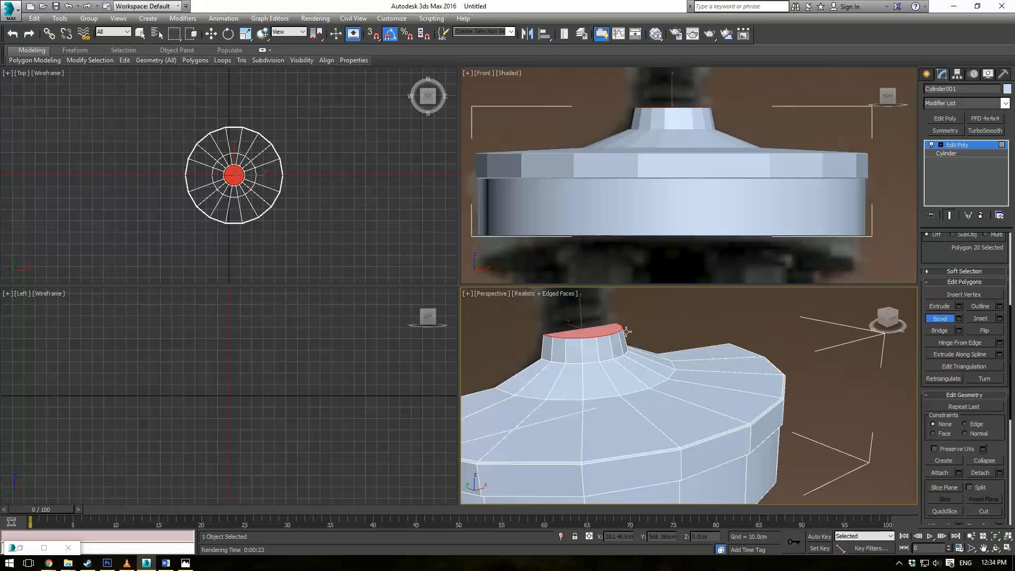
middle_drag(606, 320, 607, 364)
drag(599, 373, 601, 369)
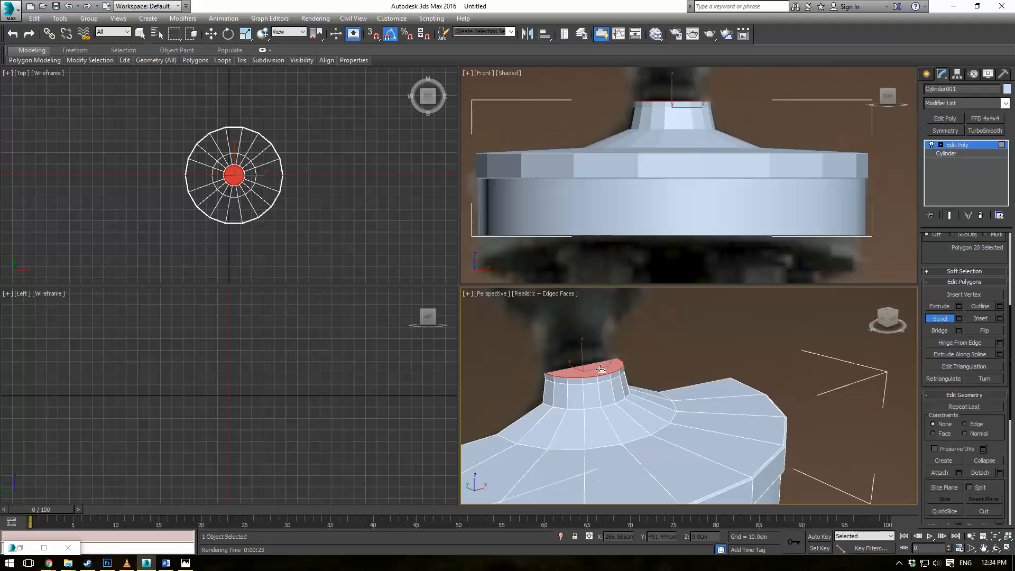
Bevel a thin protruding collar at the top of the neck, with its top face narrowed inward
middle_drag(652, 167, 654, 207)
scroll(651, 159, up, 2)
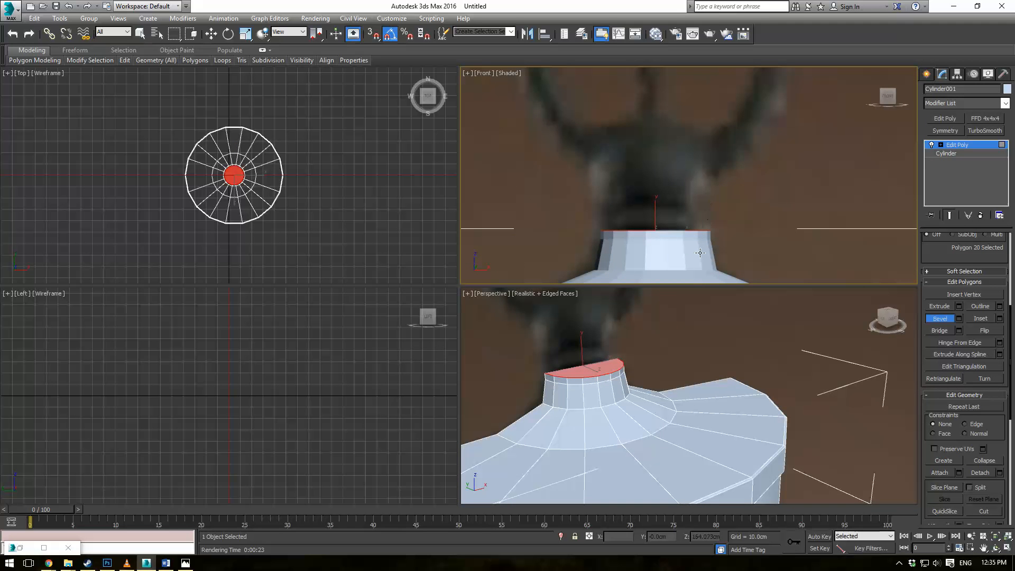
scroll(620, 404, up, 3)
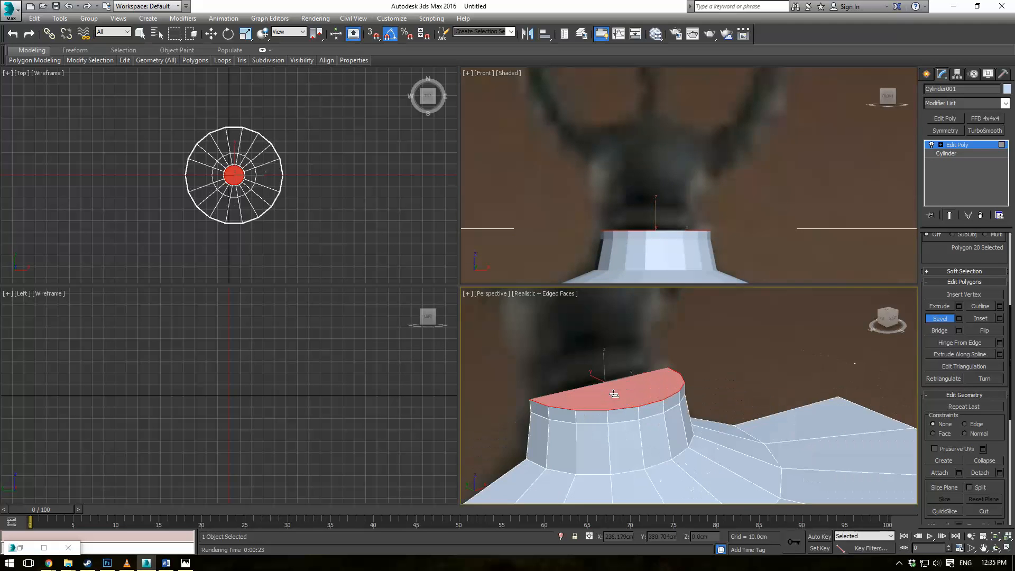
drag(613, 394, 612, 392)
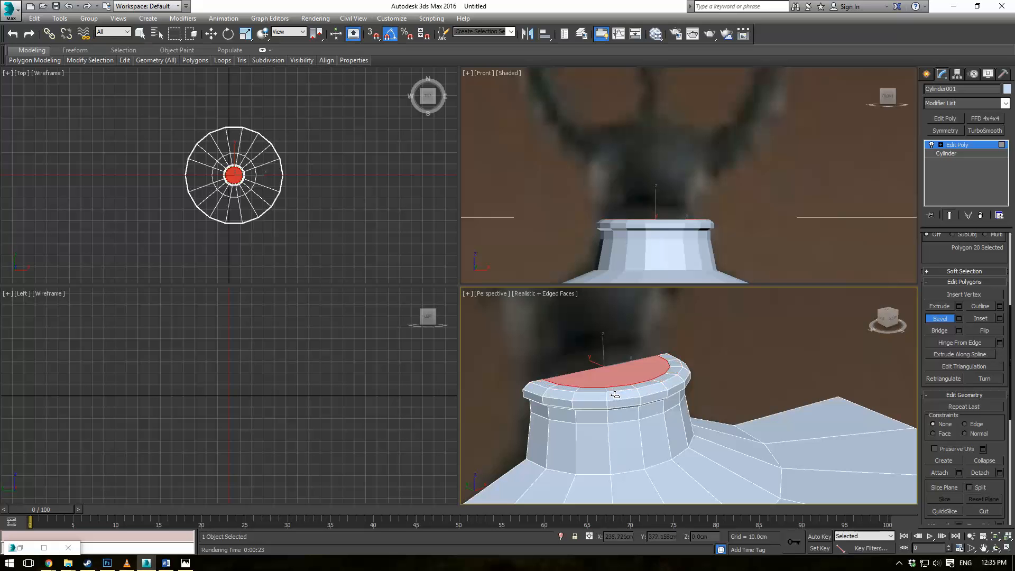
Bevel the collar's top face upward into an outward flare and a short straight band for the knob's lower half
drag(618, 369, 614, 322)
click(616, 350)
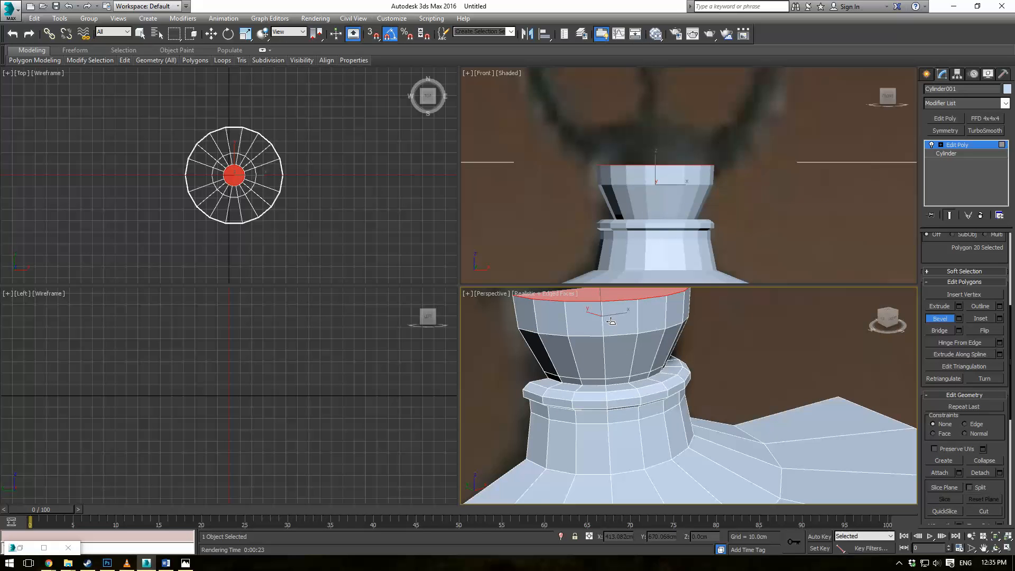
click(613, 325)
Bevel the knob's top face in successive narrowing tiers to close it into a rounded dome
middle_drag(611, 309, 605, 374)
drag(605, 374, 603, 346)
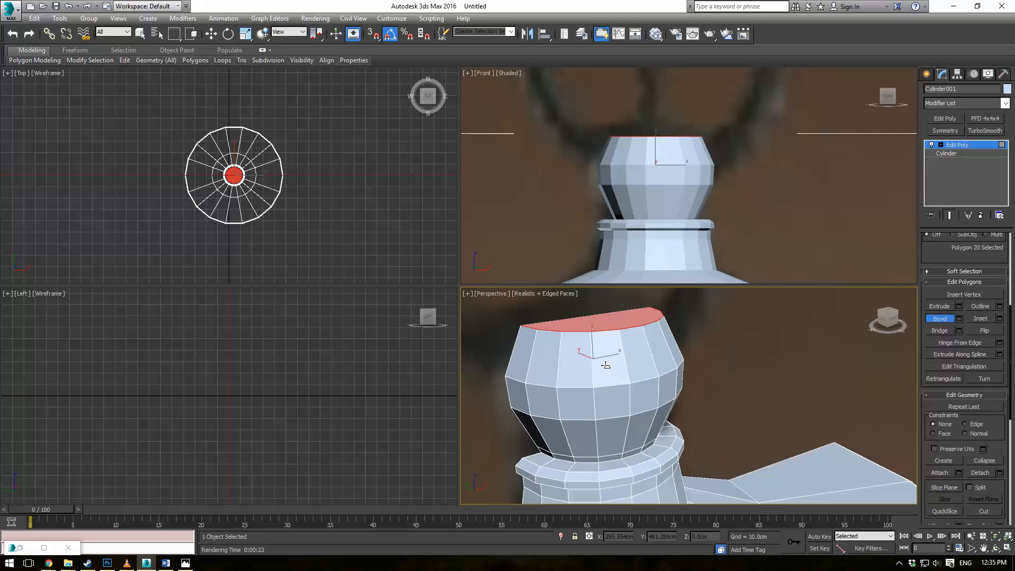
click(606, 365)
middle_drag(614, 332, 616, 366)
drag(616, 365, 614, 346)
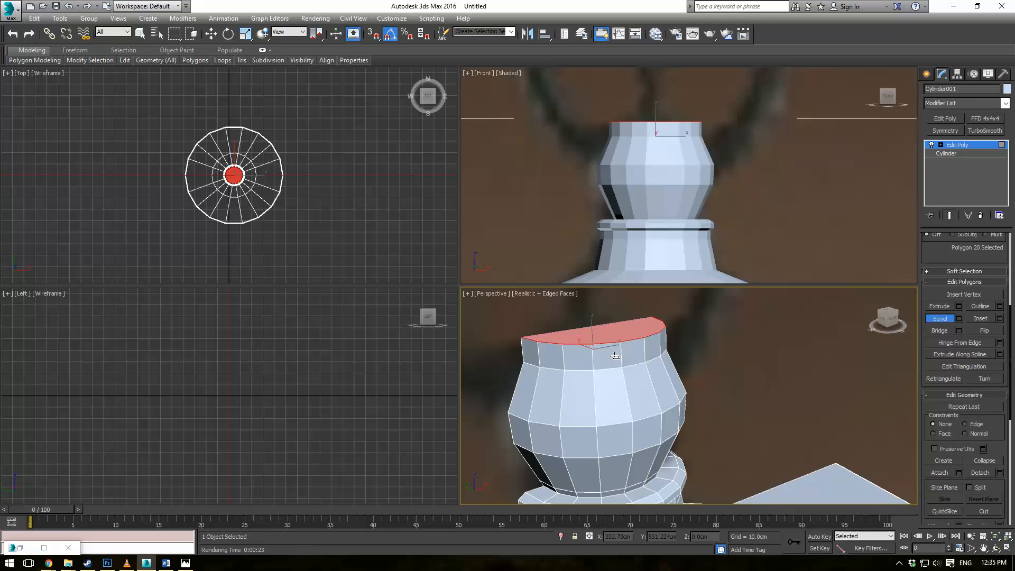
click(614, 363)
middle_drag(614, 363, 620, 398)
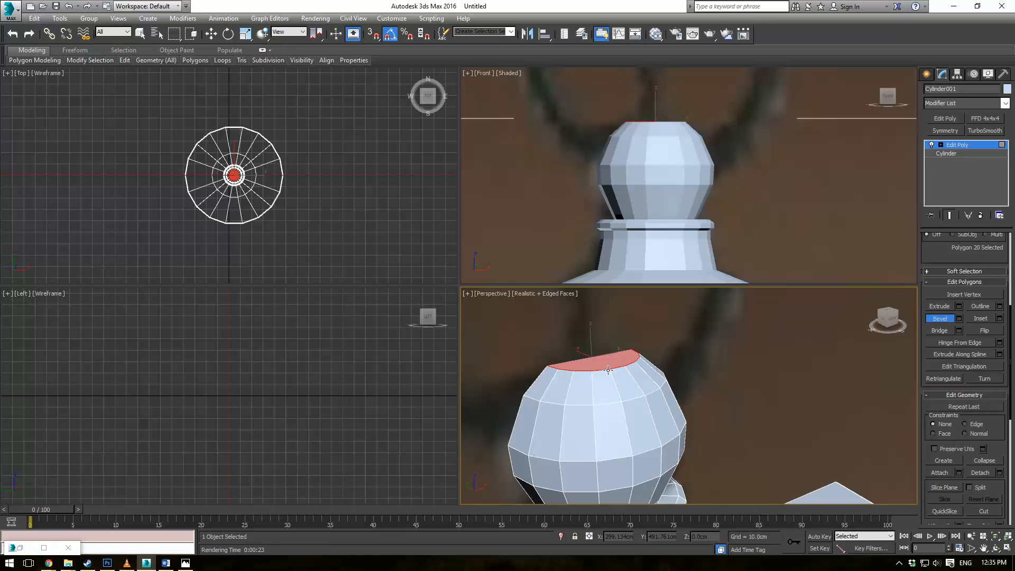
mouse_move(608, 370)
mouse_down()
mouse_move(608, 349)
mouse_move(608, 365)
mouse_up()
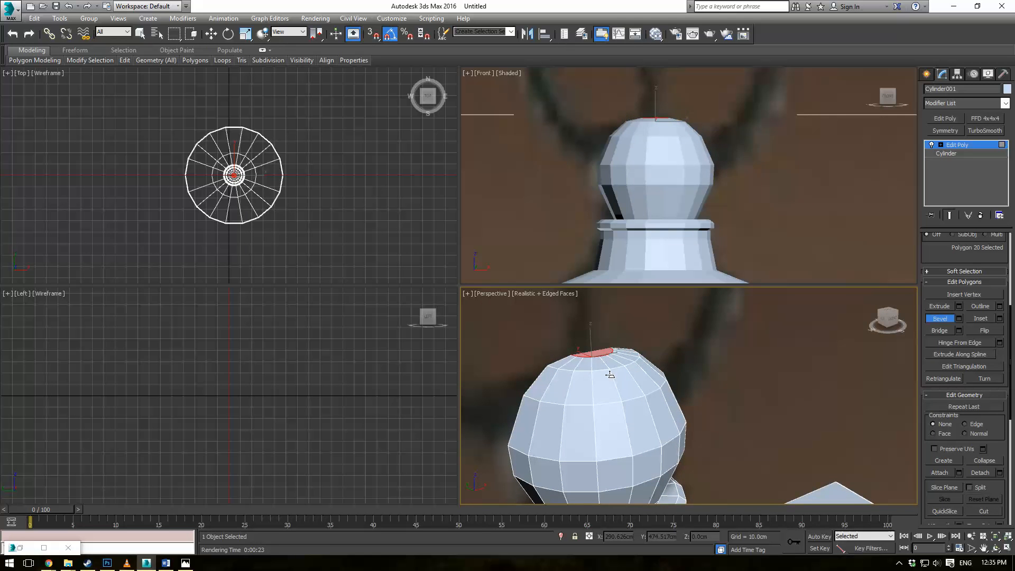
click(609, 375)
Select the ring of vertical edges around the knob's lower flare, just above the collar, at Edge level
click(941, 145)
key(2)
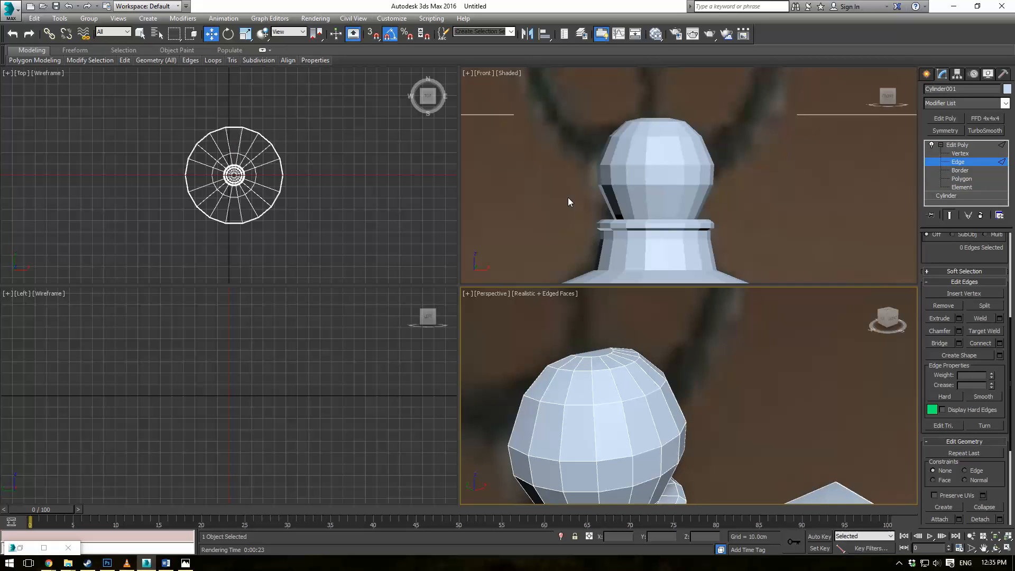
drag(568, 198, 758, 207)
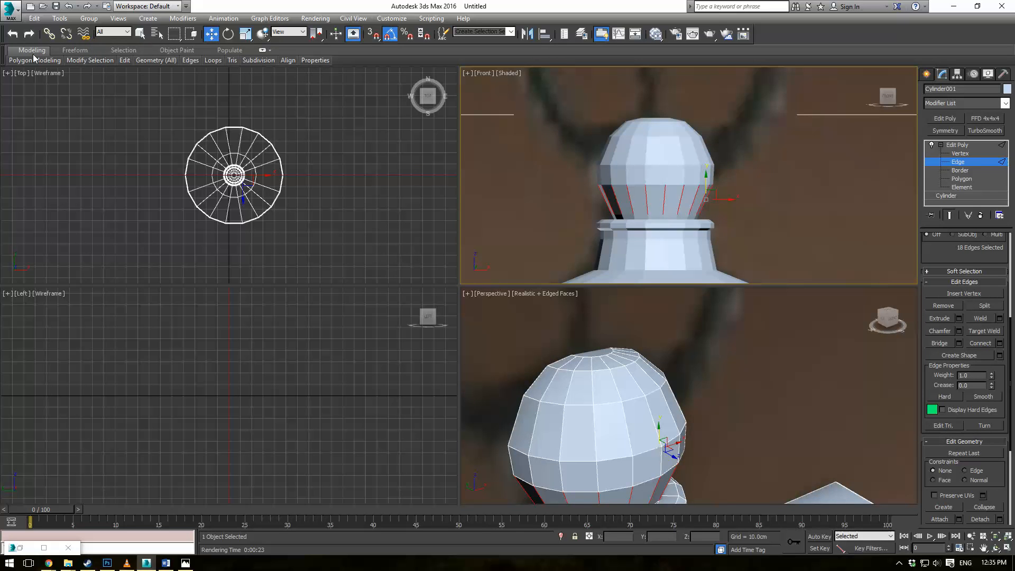
Expand the modeling ribbon to its full size so that all edge and loop tools are displayed
mouse_move(44, 62)
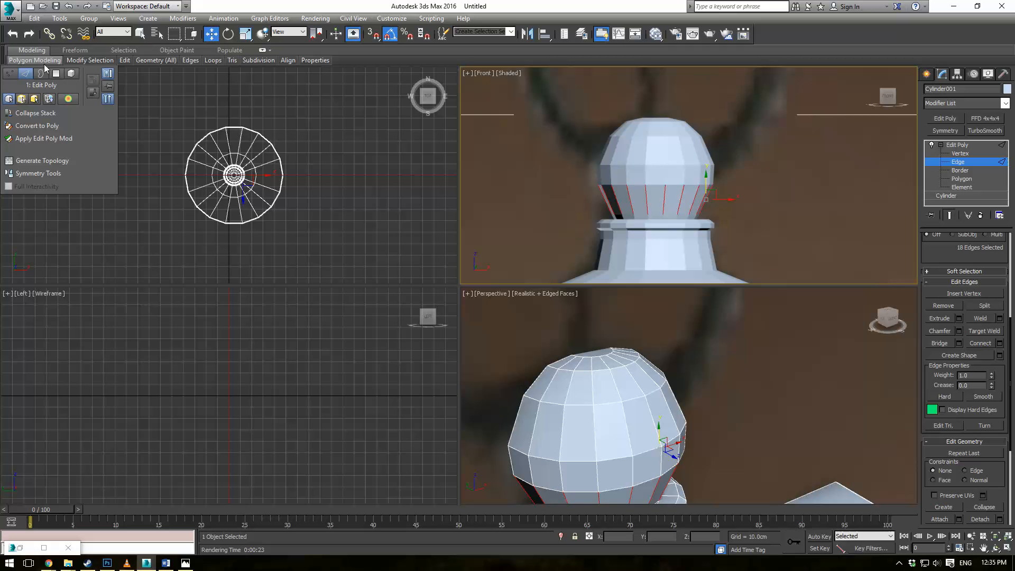
click(268, 50)
click(263, 51)
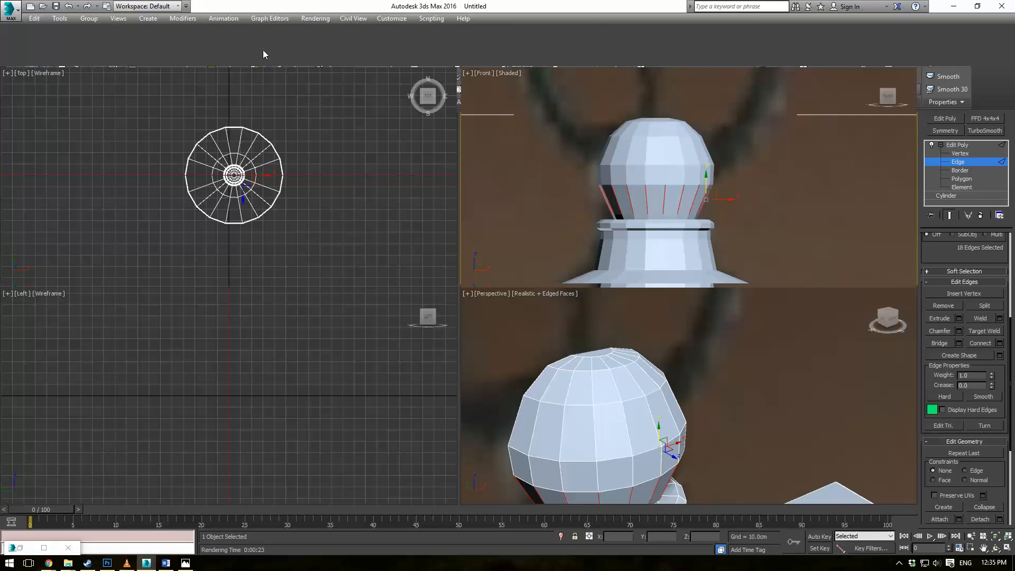
click(262, 50)
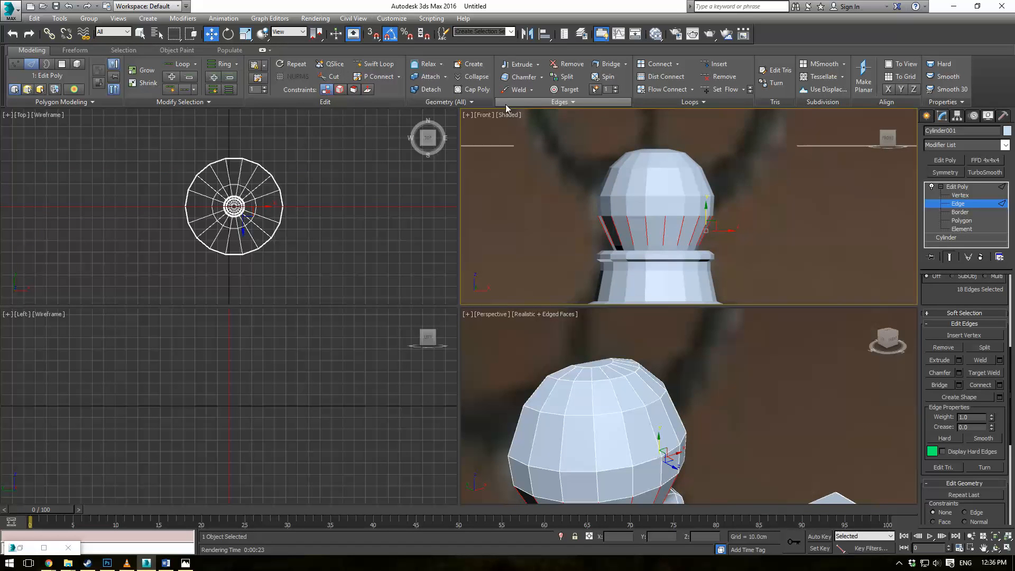
Apply Flow Connect to the selected edge ring to add a curved loop around the knob's lower flare
click(667, 89)
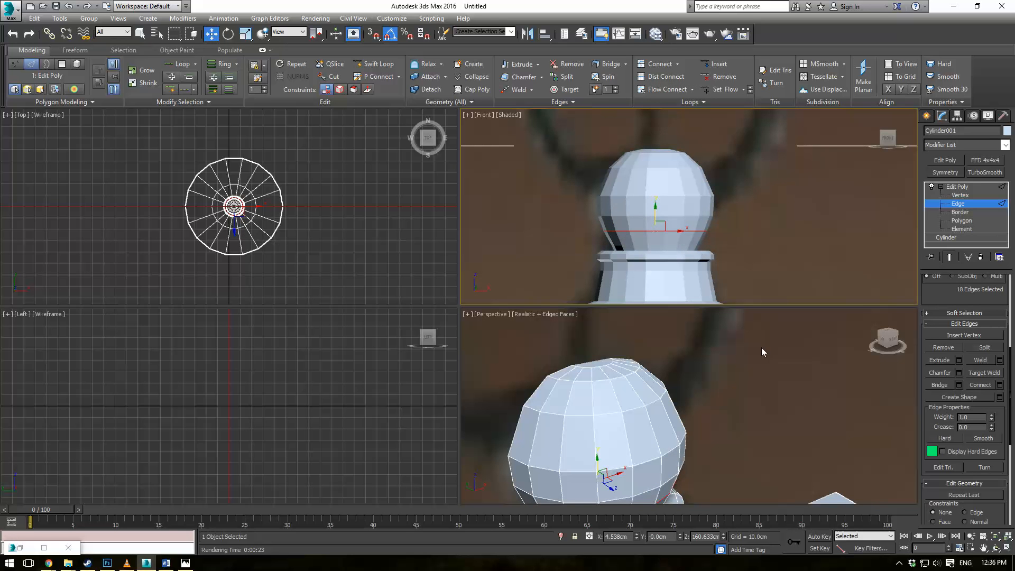
scroll(777, 248, down, 6)
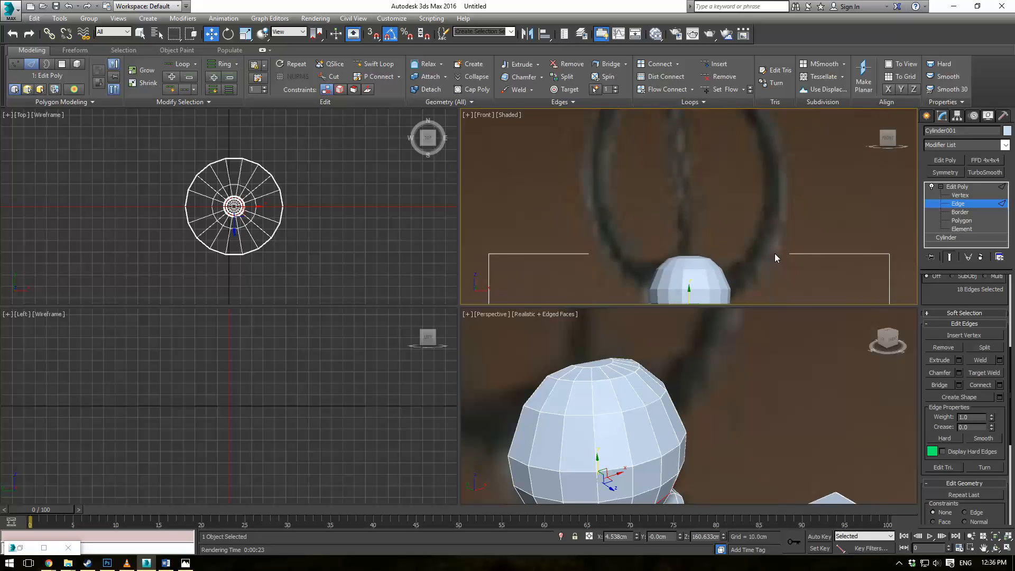
scroll(775, 243, down, 2)
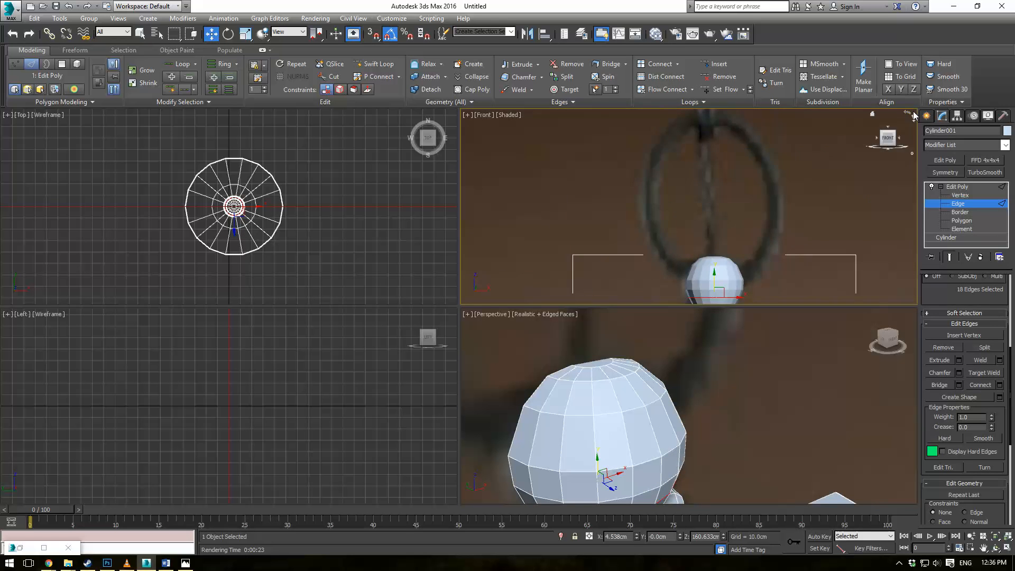
Create a tube over the reference ring, radii about 22 and 19.1 cm, height about 3 cm, with 1 height segment
click(929, 116)
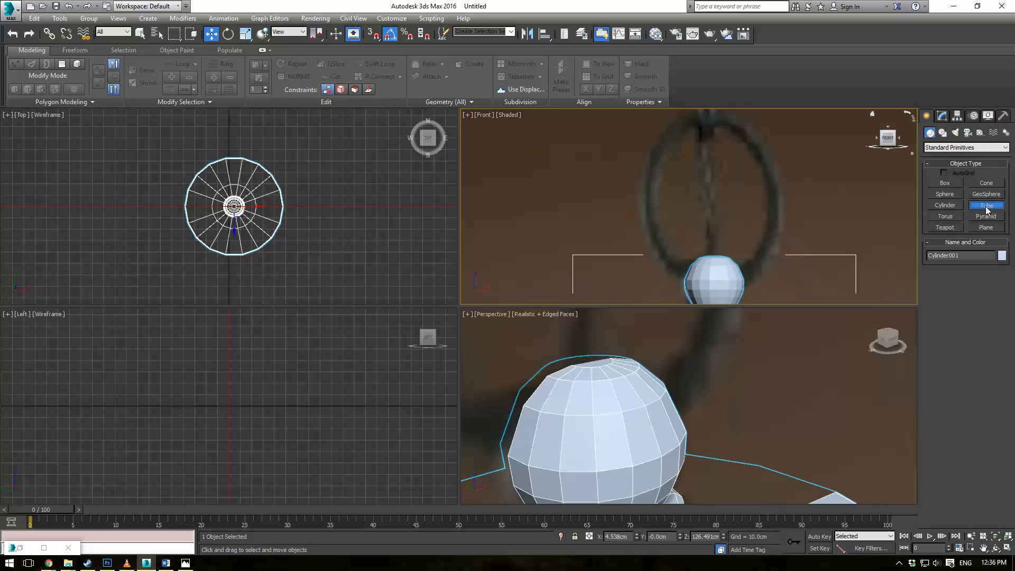
click(977, 205)
scroll(682, 206, down, 3)
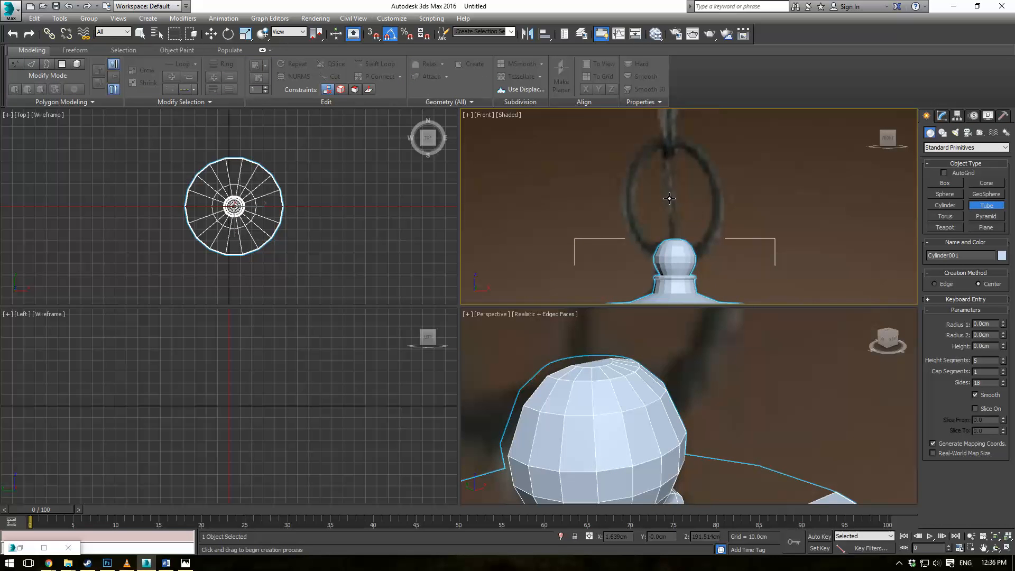
drag(671, 195, 679, 243)
click(679, 244)
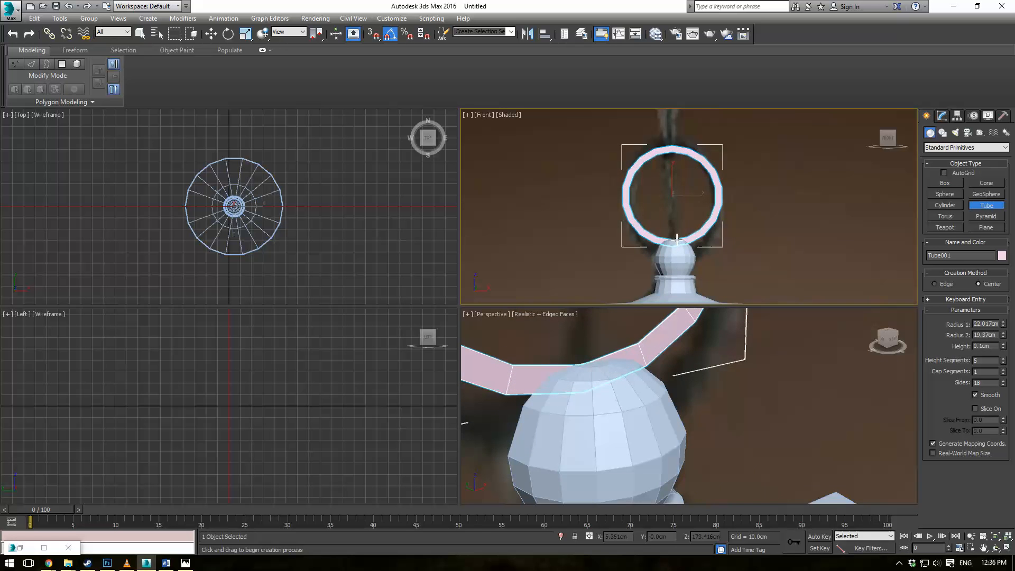
click(676, 239)
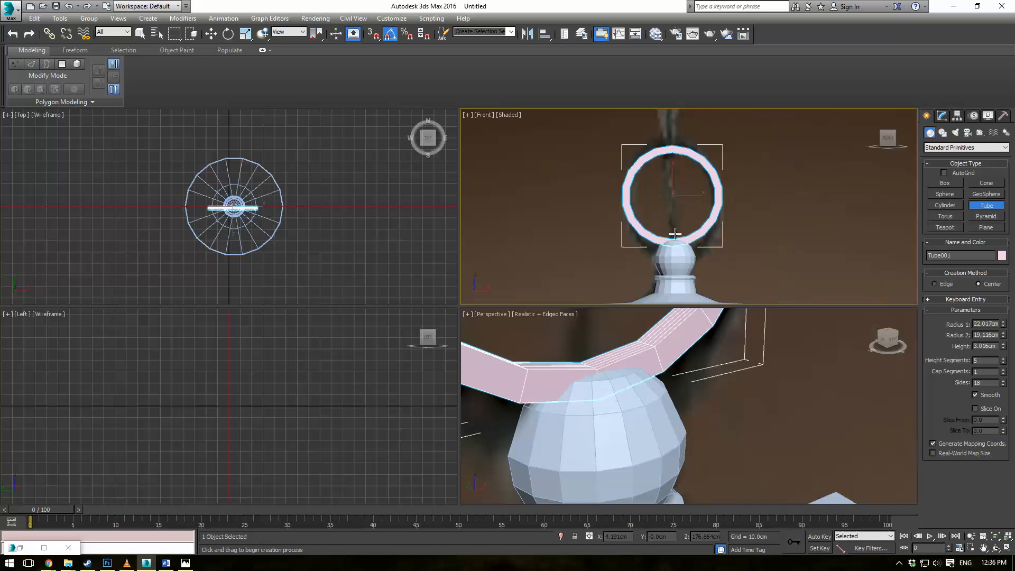
right_click(1003, 362)
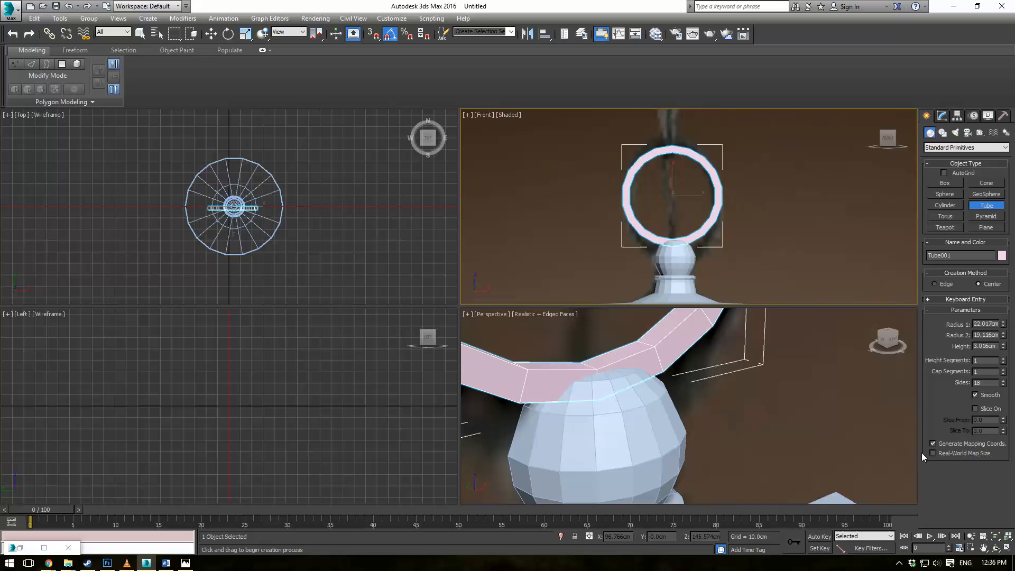
Scale the tube vertically into an oval and adjust it to match the reference ring above the knob
alt+middle_drag(595, 378, 673, 414)
scroll(684, 408, down, 4)
scroll(734, 219, up, 3)
scroll(737, 183, up, 2)
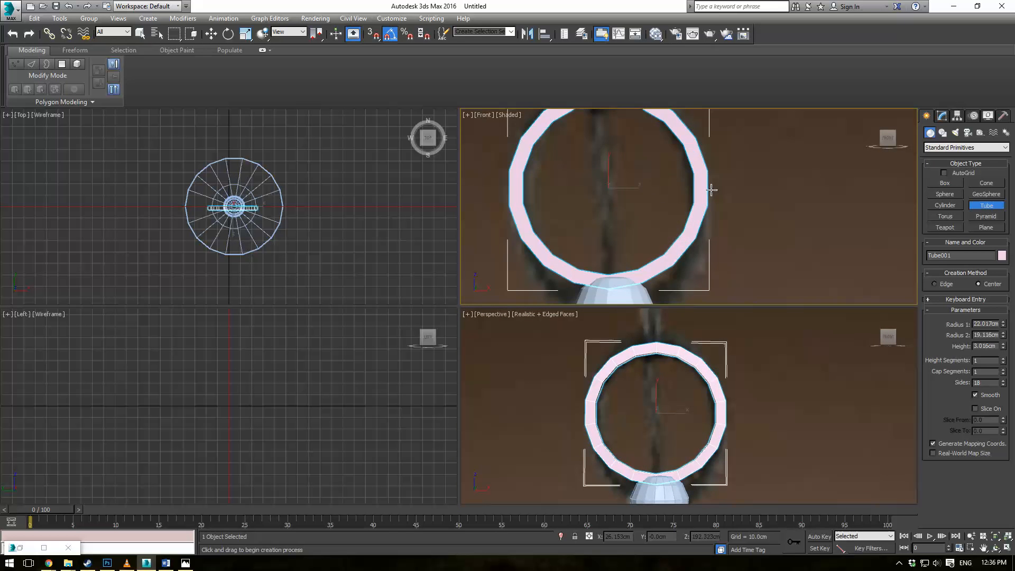
middle_drag(625, 162, 645, 205)
key(r)
drag(633, 205, 629, 199)
scroll(629, 200, down, 2)
middle_drag(629, 199, 660, 179)
drag(637, 166, 637, 177)
key(w)
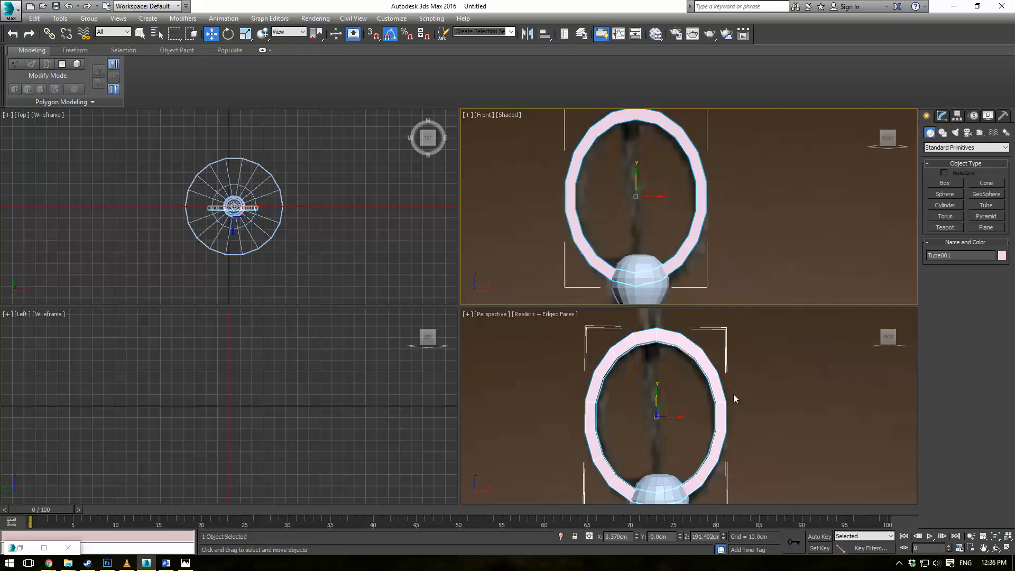
Add a TurboSmooth modifier to the oval ring, then deselect it and toggle the edged-faces display
alt+middle_drag(735, 399, 767, 405)
click(943, 115)
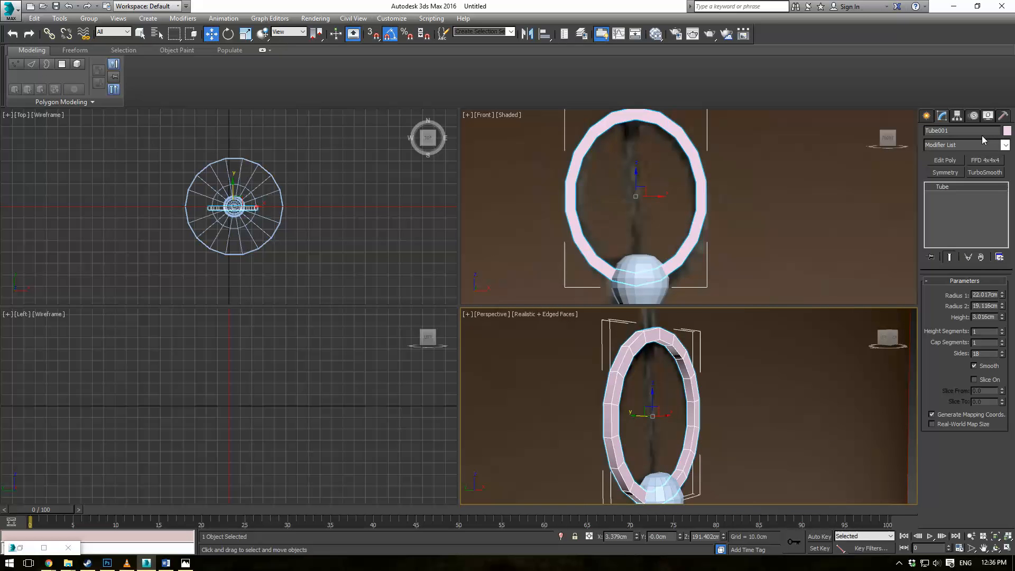
click(1005, 146)
scroll(1004, 145, down, 5)
text(tu)
key(Return)
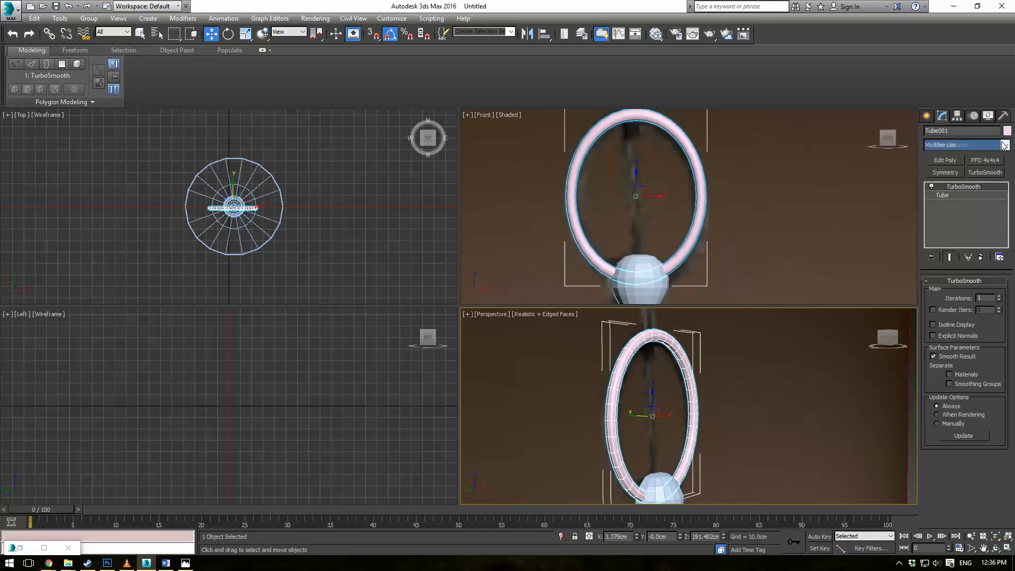
click(768, 363)
scroll(751, 397, down, 3)
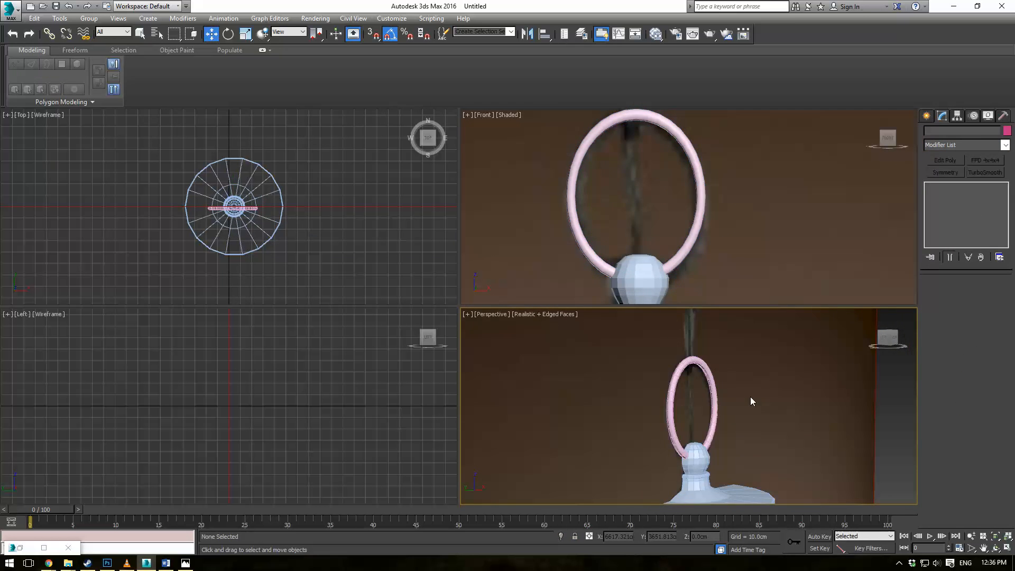
key(F4)
Create a box over the reference chain link in the front view, about 34.4 cm long, 19.4 cm wide and 5.9 cm high
scroll(735, 396, up, 5)
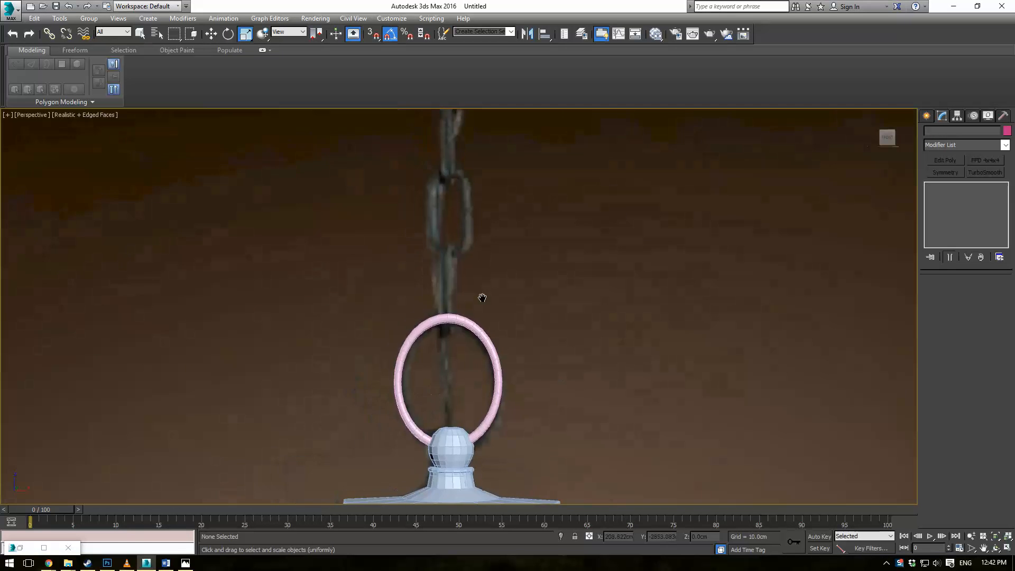
scroll(482, 298, up, 6)
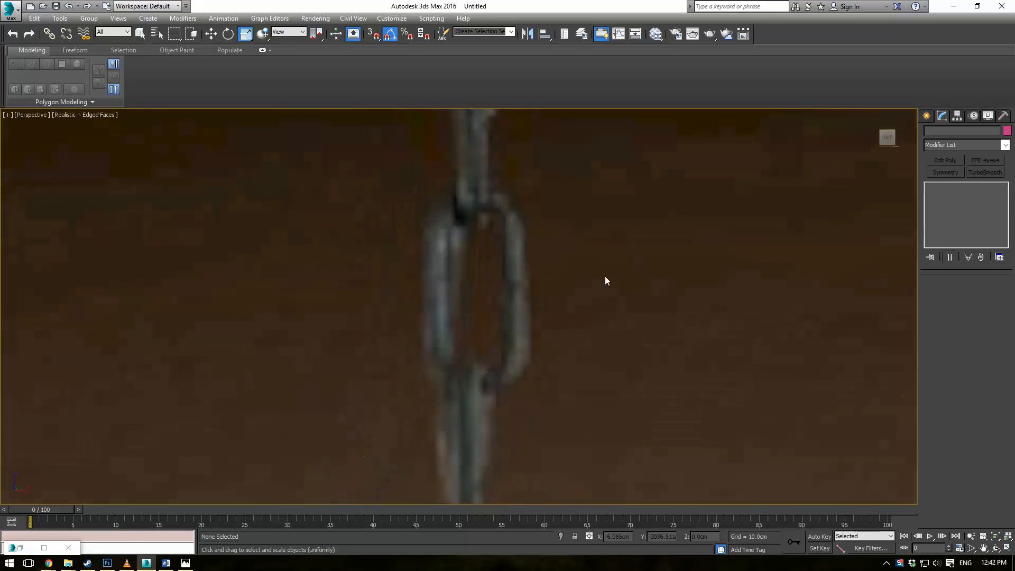
click(929, 117)
click(946, 184)
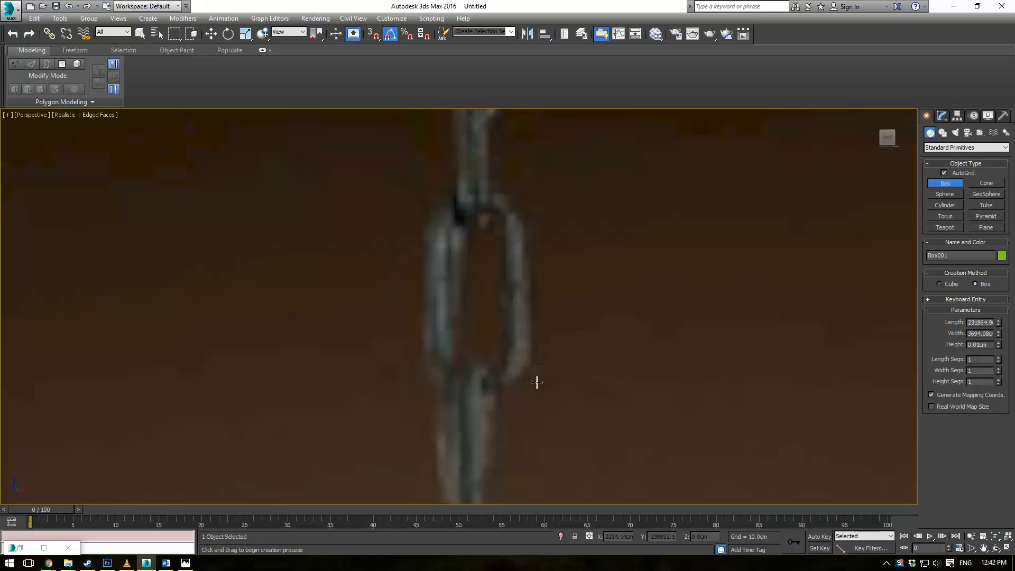
key(f)
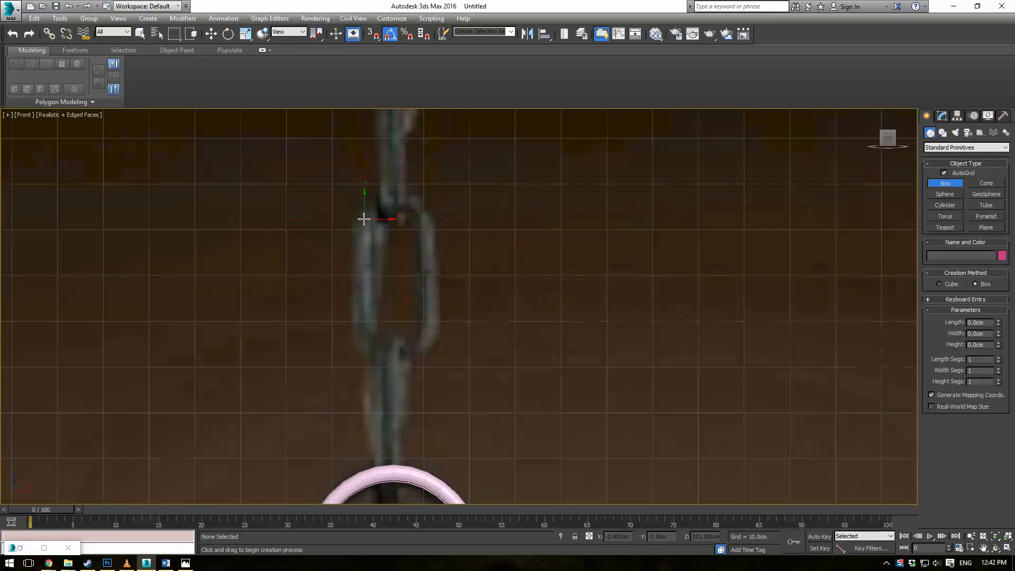
scroll(350, 190, up, 2)
drag(352, 185, 477, 407)
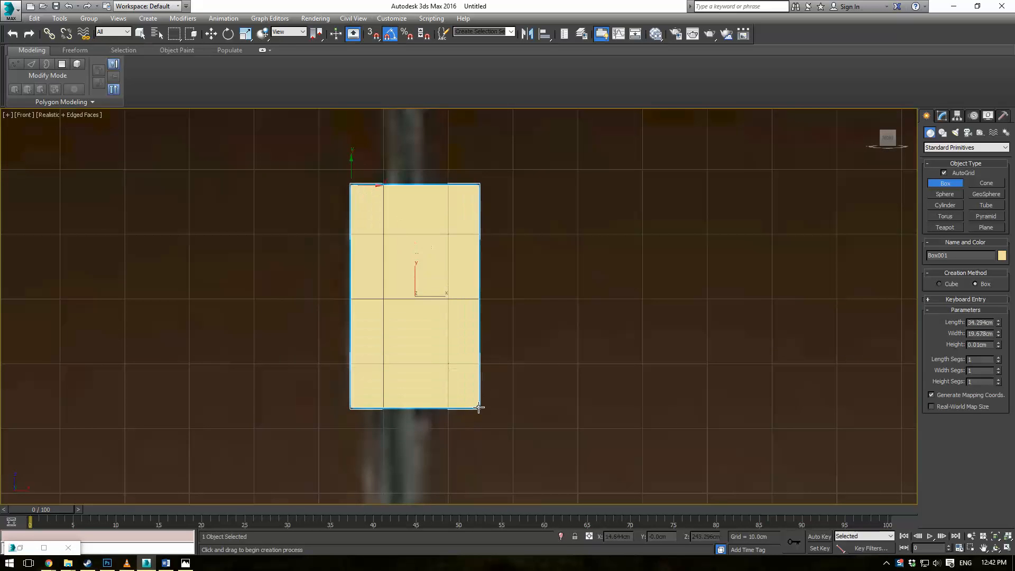
click(520, 359)
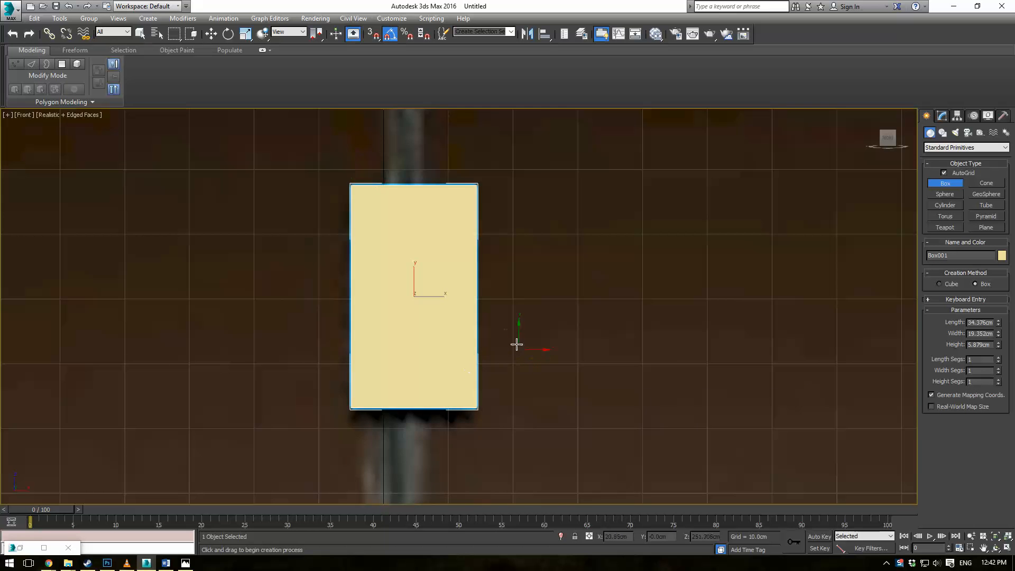
Convert the chain link box to an Editable Poly
key(p)
alt+middle_drag(442, 318, 505, 363)
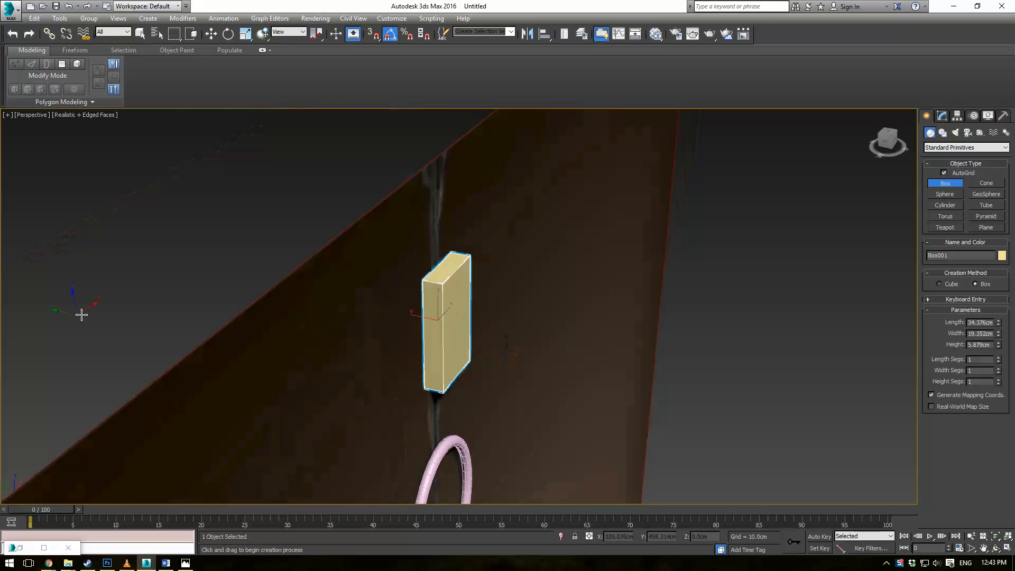
key(alt+w)
scroll(274, 214, up, 4)
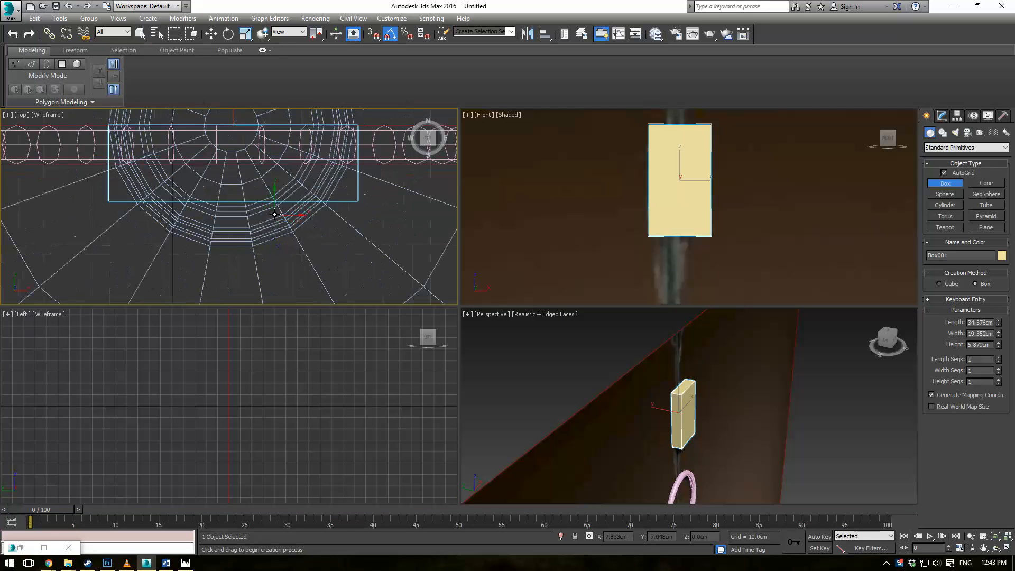
middle_drag(275, 214, 276, 243)
key(alt+p)
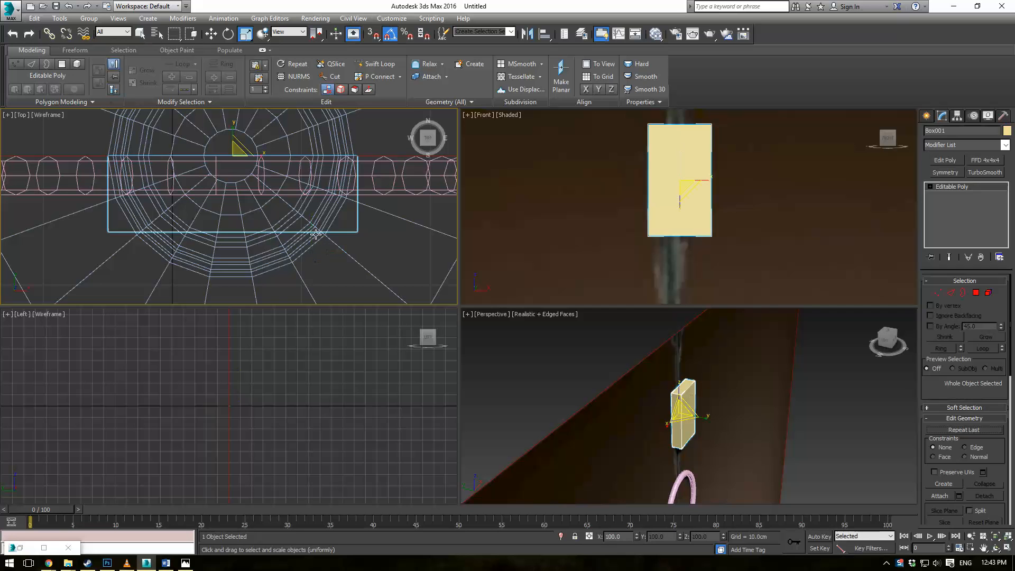
Move the box's four front vertices back about 2.9 cm in the top view to match the ring's thickness
key(1)
drag(88, 207, 397, 298)
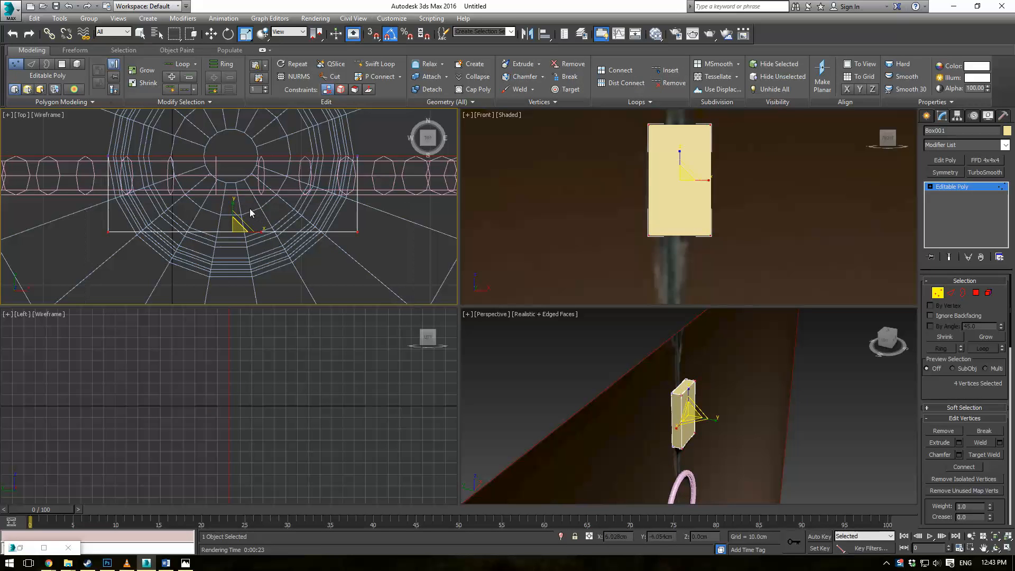
key(w)
drag(234, 210, 233, 173)
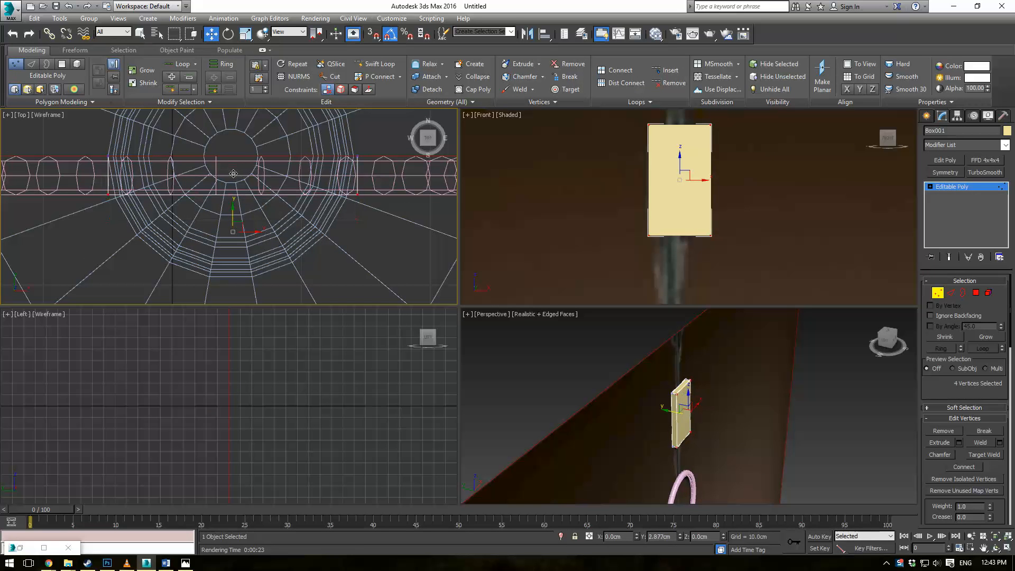
middle_drag(210, 155, 205, 174)
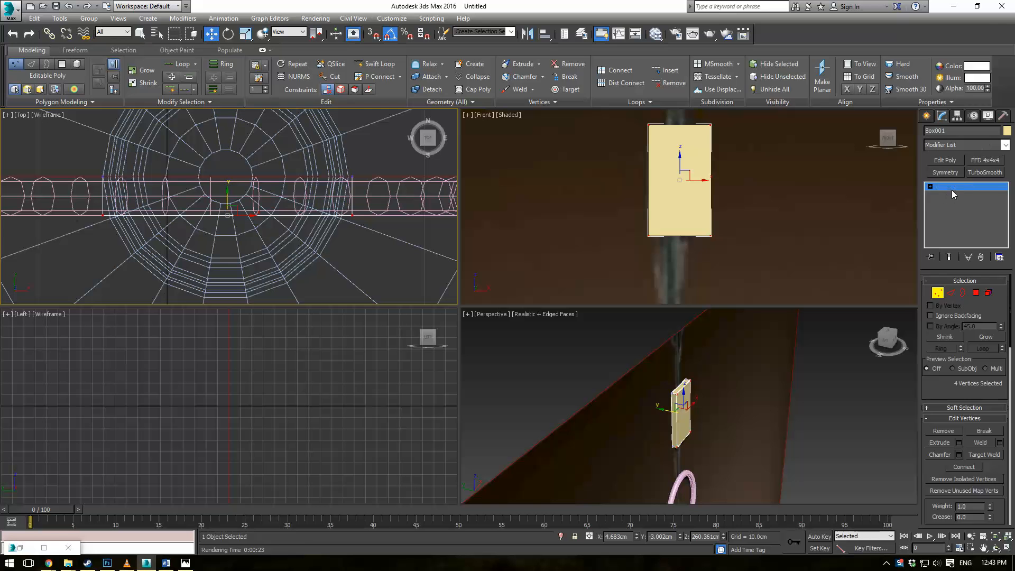
Inset the box's front and back faces by about 2.54 cm and bridge them to open the link's center
click(975, 292)
click(688, 415)
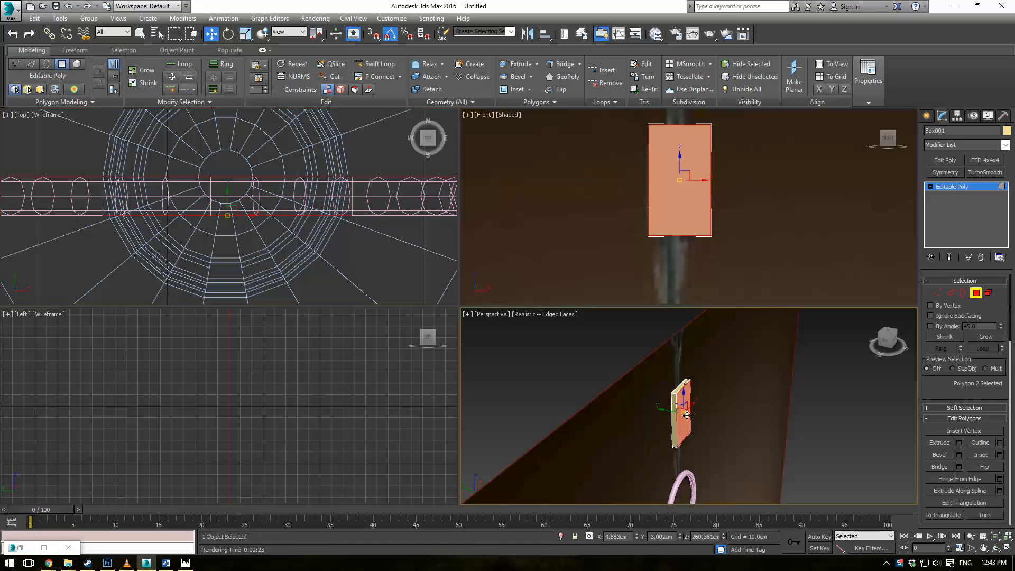
alt+middle_drag(687, 415, 665, 414)
ctrl+click(675, 404)
alt+middle_drag(741, 402, 828, 423)
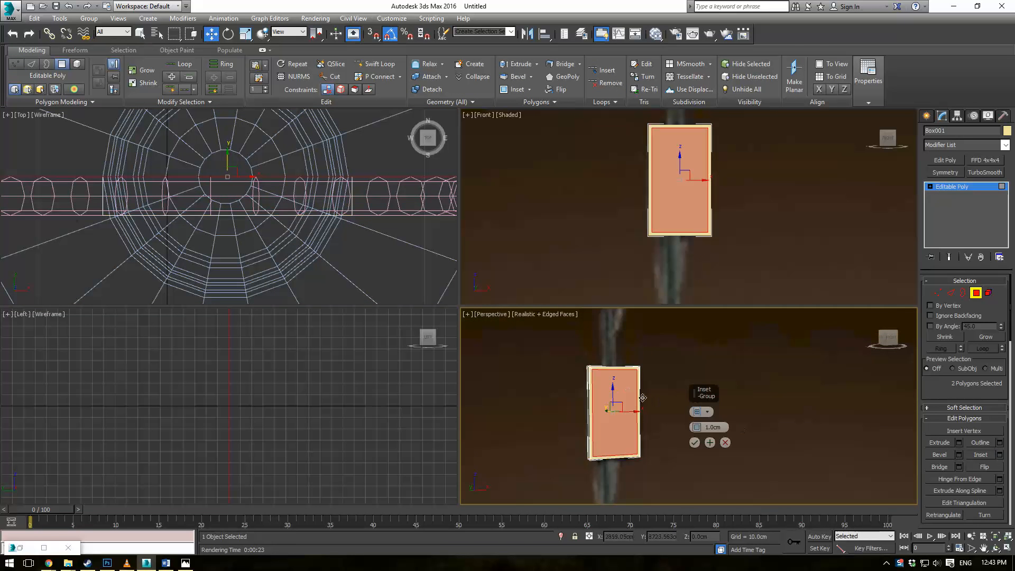
mouse_move(697, 427)
mouse_down()
mouse_move(698, 407)
mouse_move(700, 421)
mouse_up()
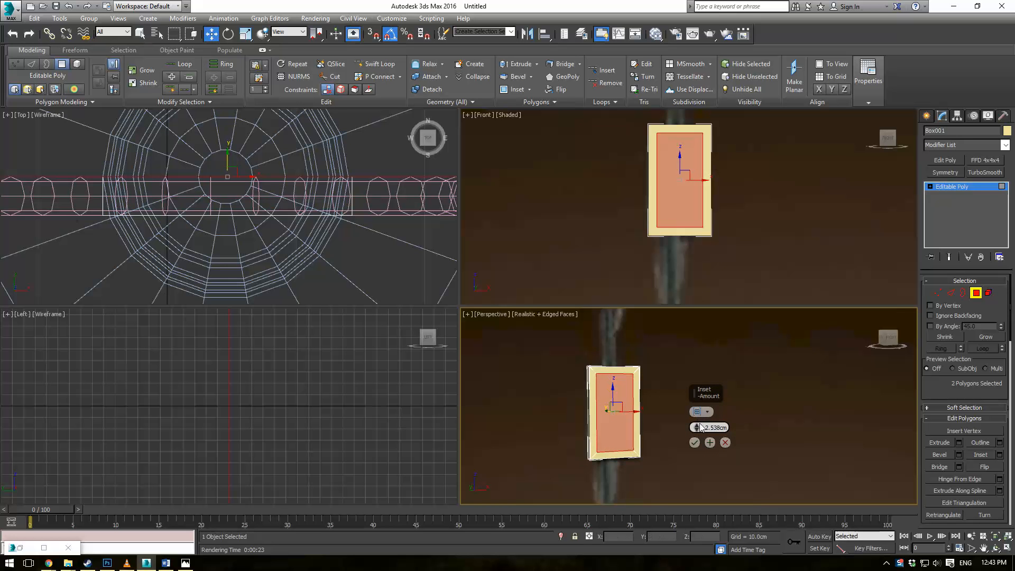
click(695, 443)
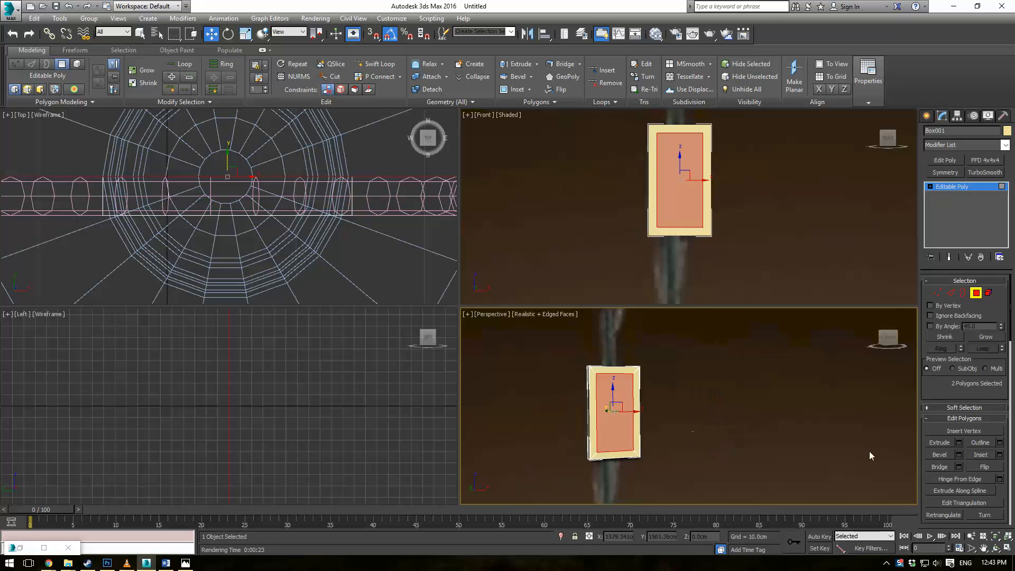
click(935, 465)
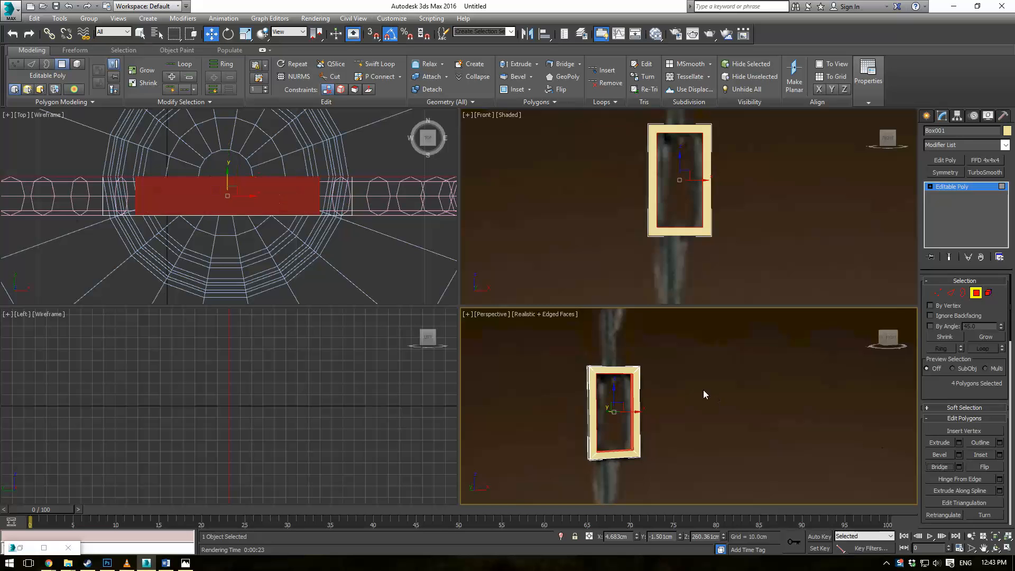
Select all edges of the rectangular link frame and chamfer them with 1 segment
click(960, 193)
click(951, 292)
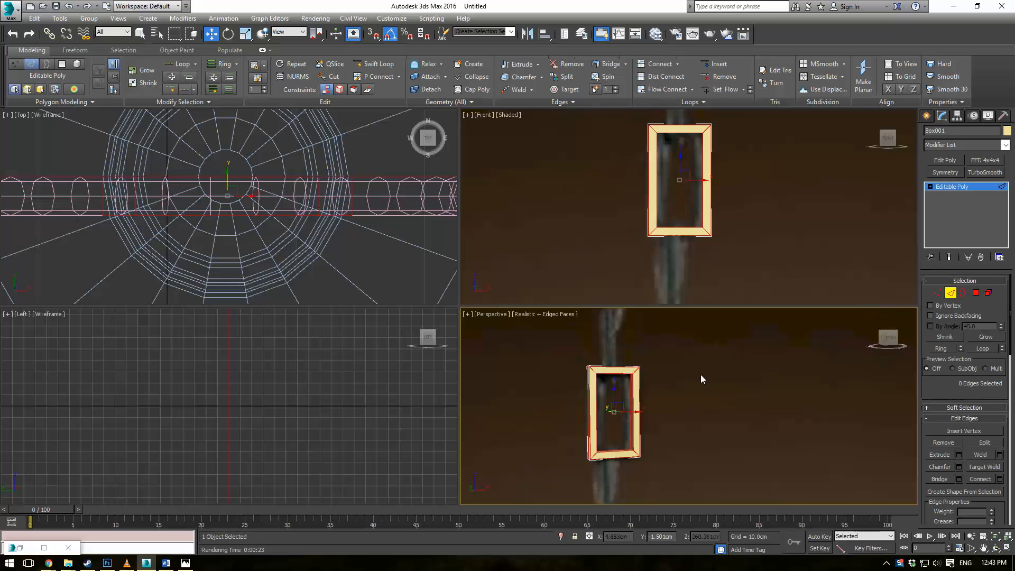
key(ctrl+a)
click(960, 467)
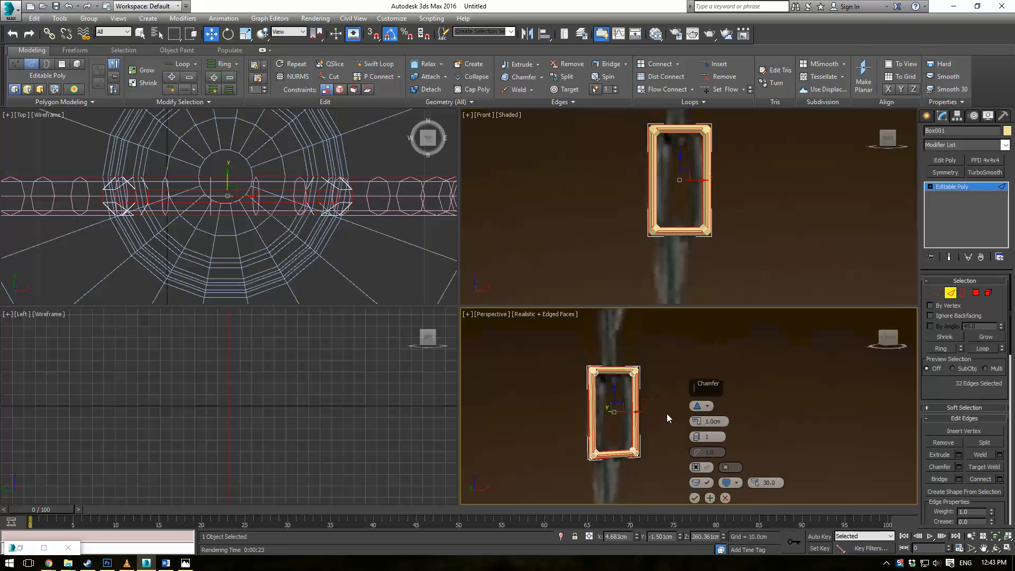
alt+middle_drag(630, 400, 635, 401)
scroll(635, 402, up, 4)
drag(697, 422, 699, 426)
click(695, 498)
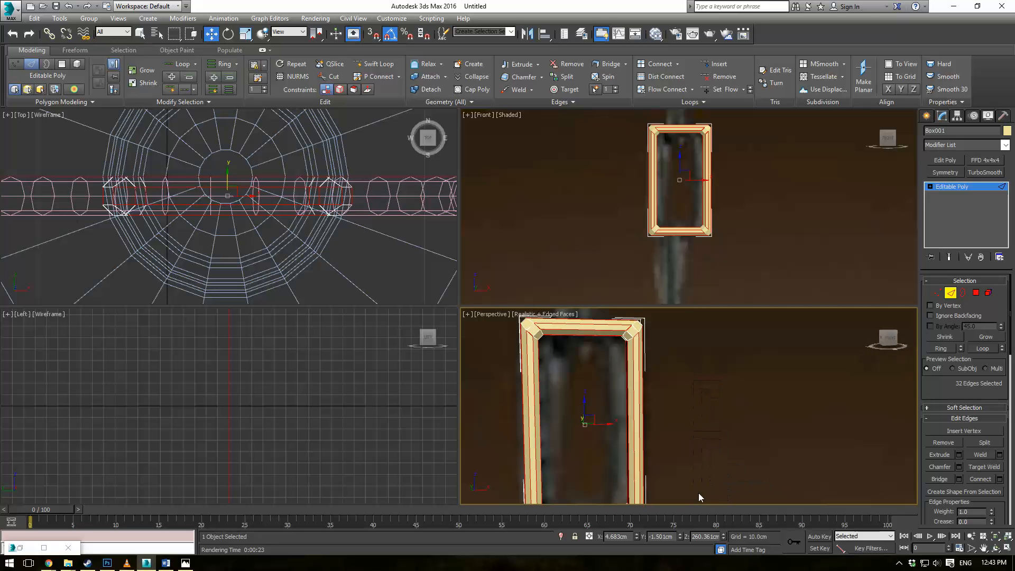
Connect the horizontal edges of the link's upper and lower bars to add a vertical edge loop through their centers
click(657, 188)
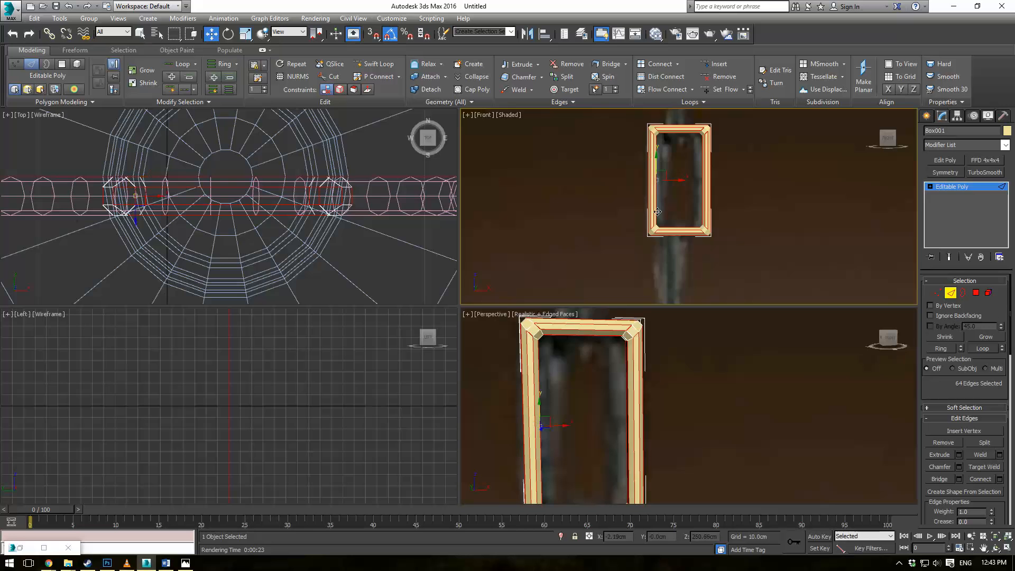
key(alt+w)
scroll(639, 179, up, 2)
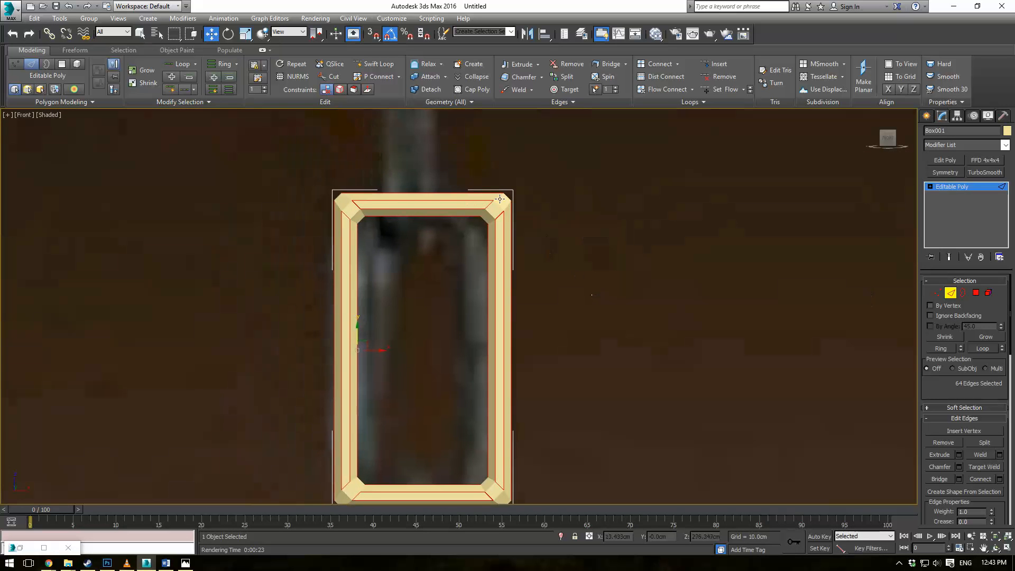
drag(458, 252, 458, 253)
middle_drag(437, 317, 444, 229)
ctrl+drag(441, 347, 450, 447)
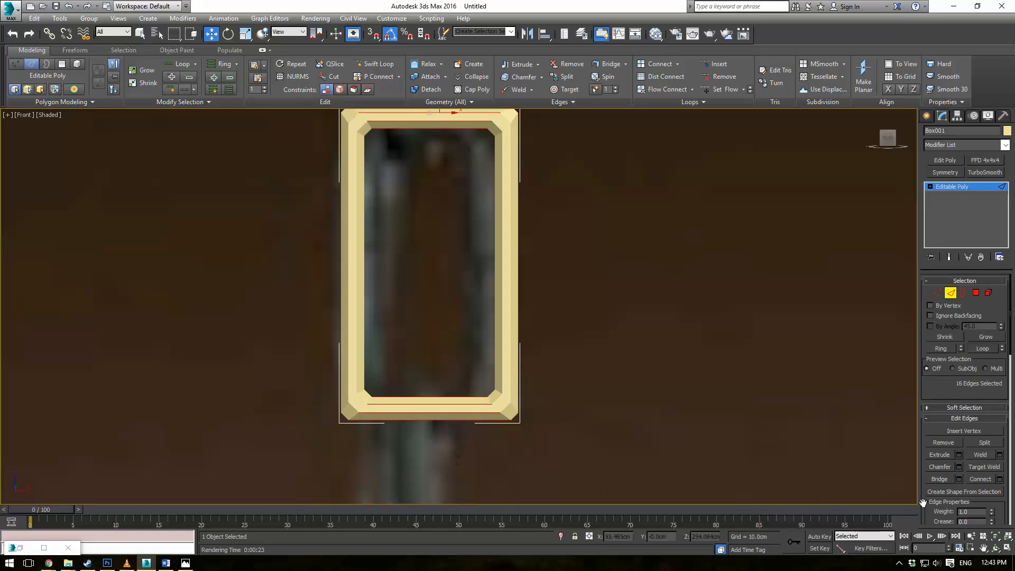
middle_drag(519, 237, 528, 278)
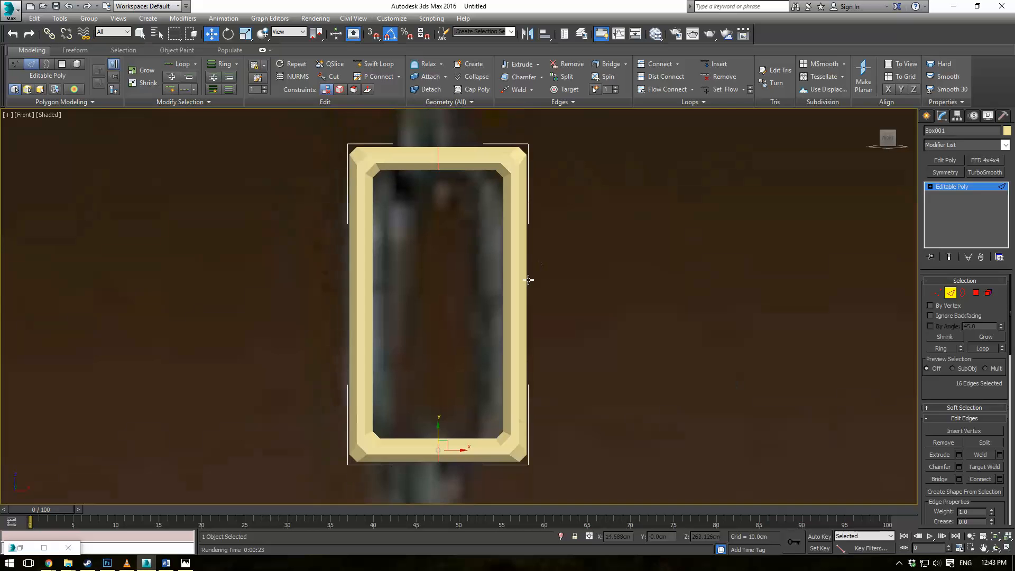
Move the upper bar's center vertices up and the lower bar's center vertices down to give the link pointed ends
key(1)
drag(414, 116, 457, 183)
middle_drag(457, 182, 449, 220)
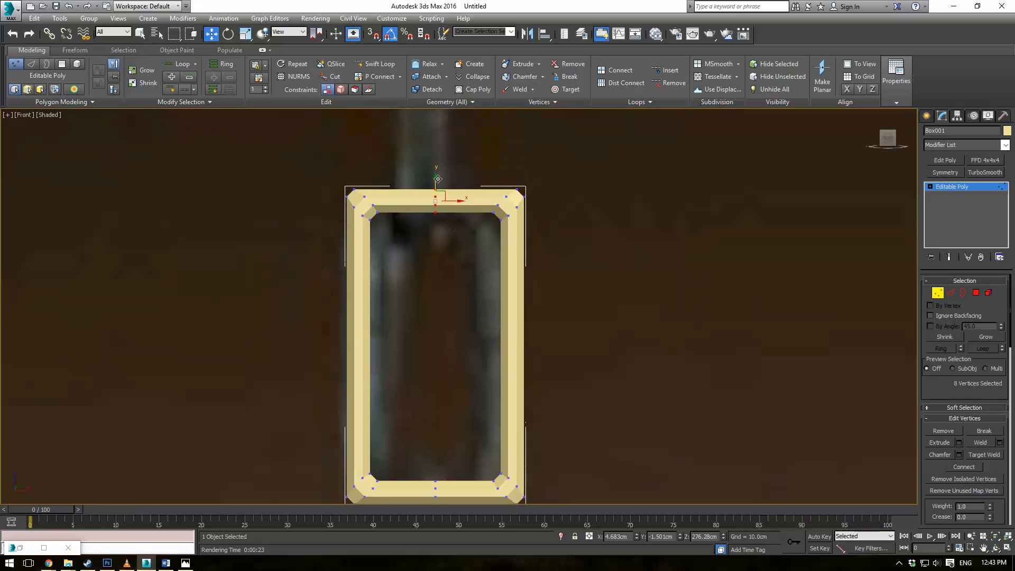
drag(438, 179, 438, 163)
middle_drag(438, 299, 430, 241)
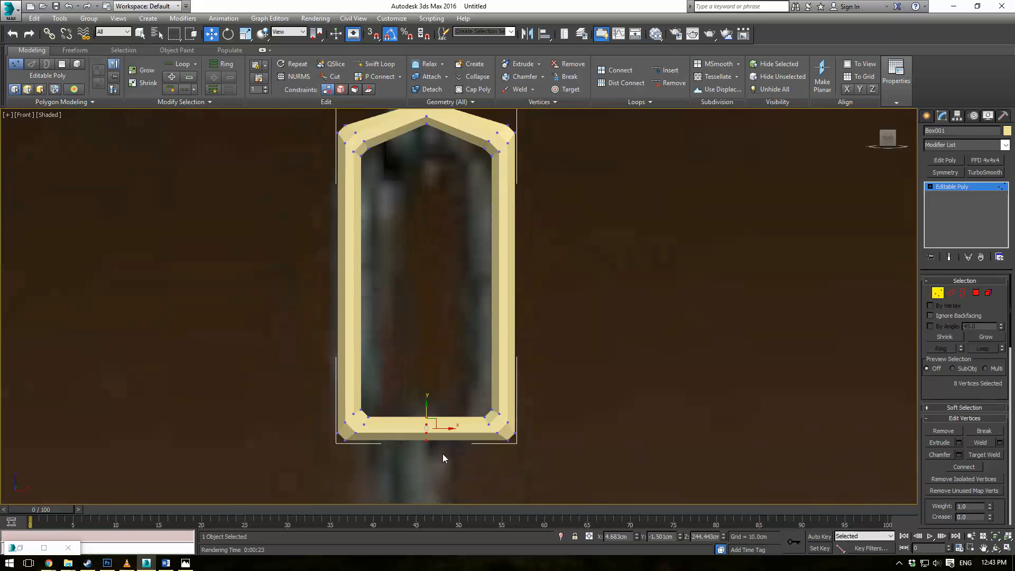
drag(427, 405, 431, 432)
click(947, 187)
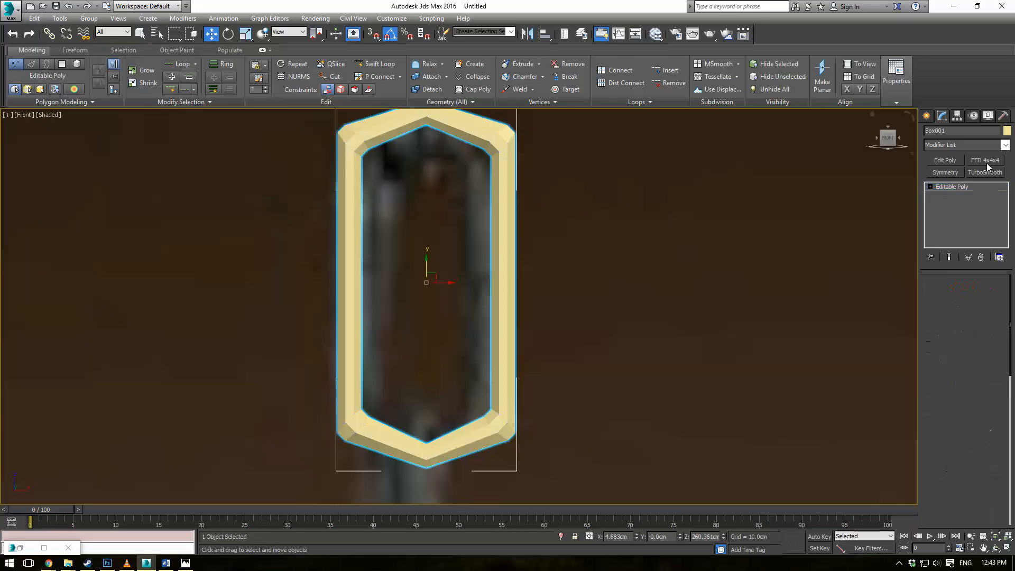
Apply a TurboSmooth modifier with 2 iterations to the chain link
click(1006, 145)
text(tu)
key(Return)
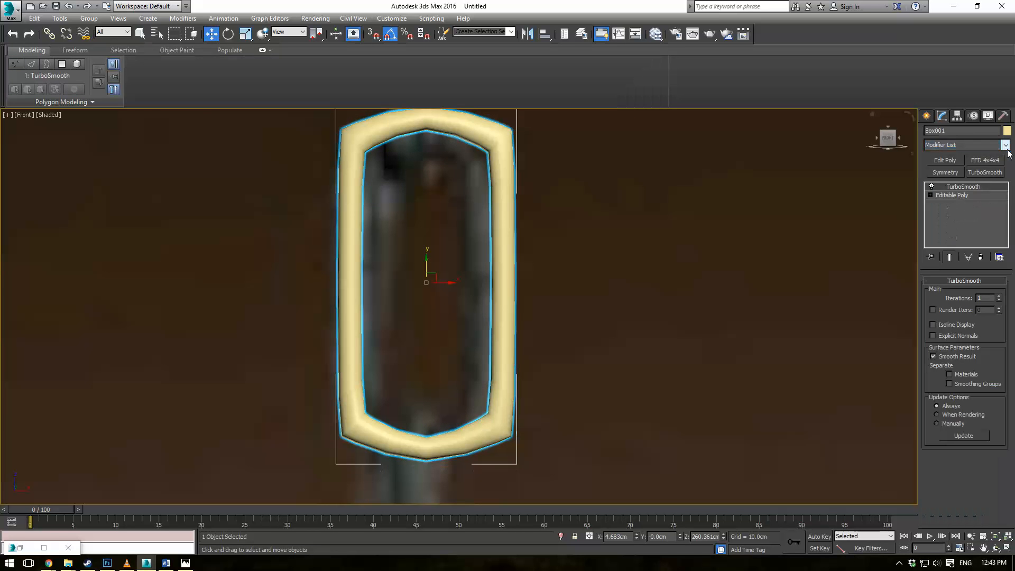
click(726, 289)
scroll(719, 288, down, 3)
scroll(684, 273, up, 2)
scroll(634, 254, up, 3)
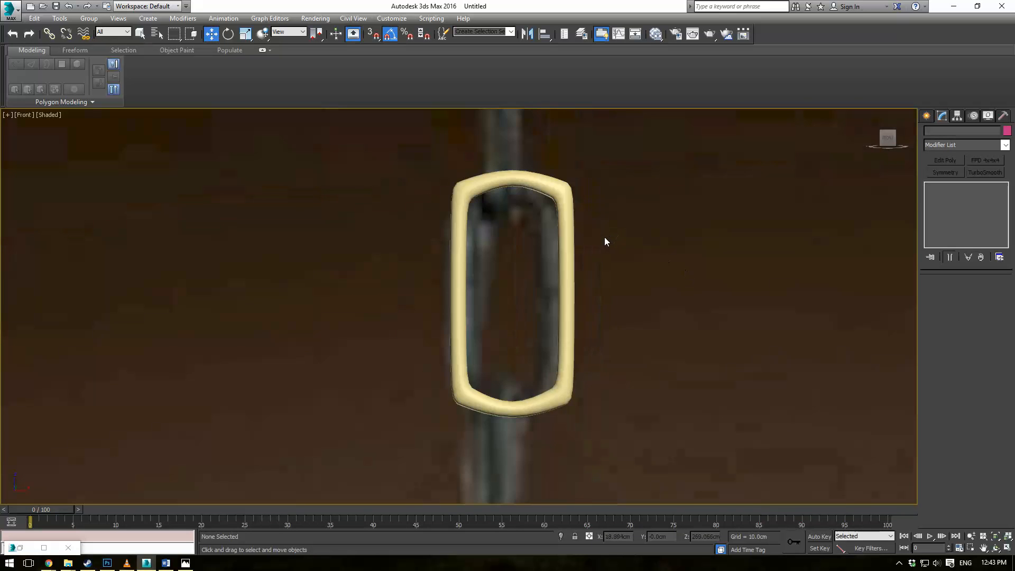
Show edged faces and move the edge loops below the link's two upper corners down to round the corners
click(558, 217)
click(954, 196)
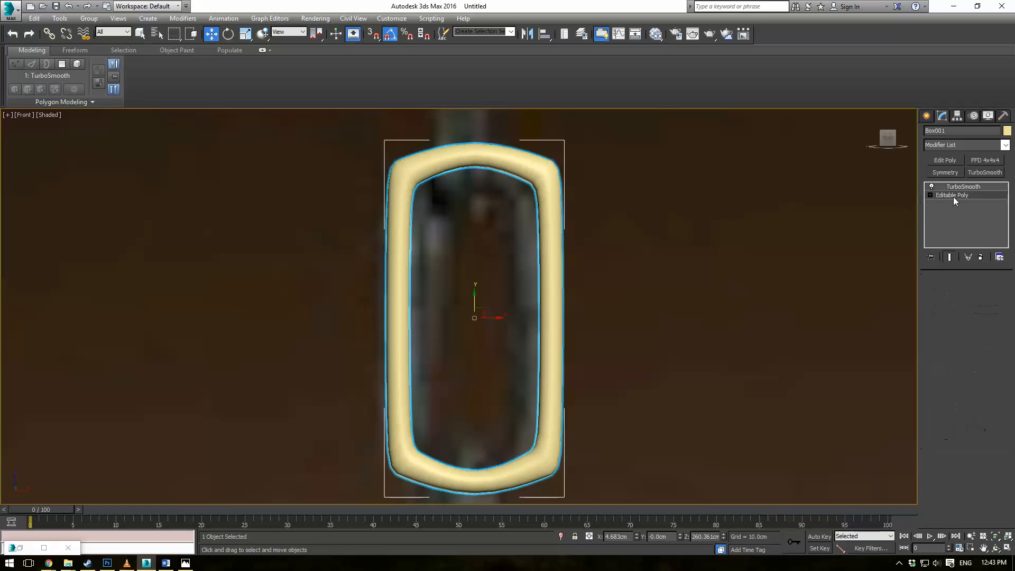
key(F4)
scroll(664, 226, down, 1)
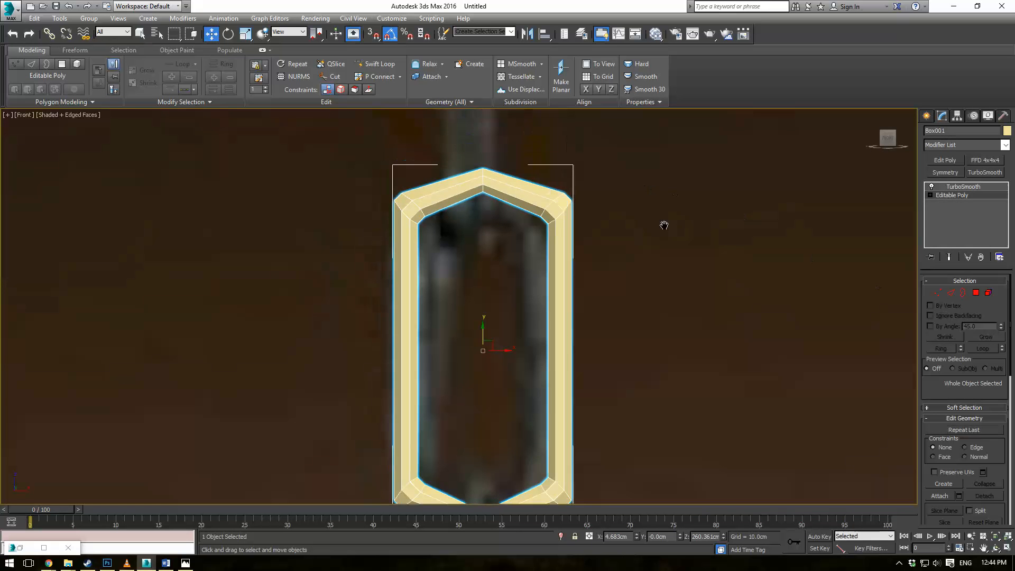
scroll(664, 226, up, 3)
click(950, 294)
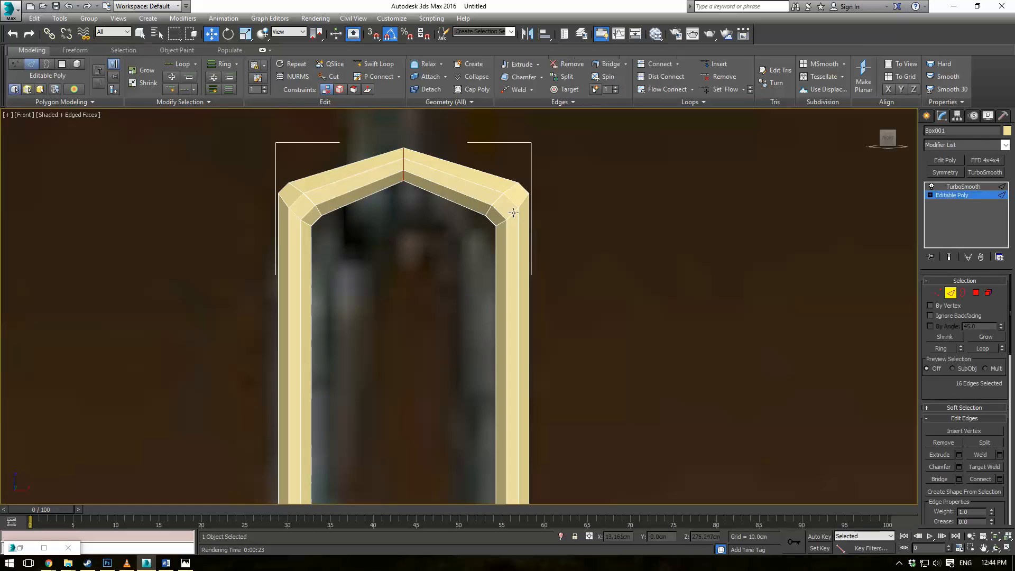
click(514, 213)
ctrl+click(294, 221)
click(980, 350)
drag(297, 192, 298, 217)
Move the edge loops above the link's two lower corners up about 2.1 cm, and restore the smoothed result
middle_drag(458, 375, 485, 213)
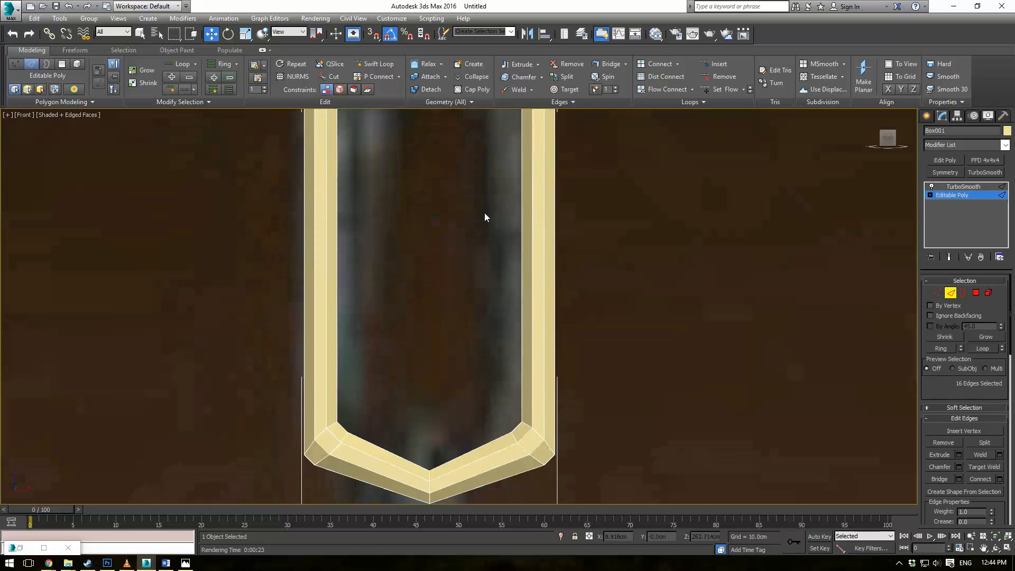
click(533, 432)
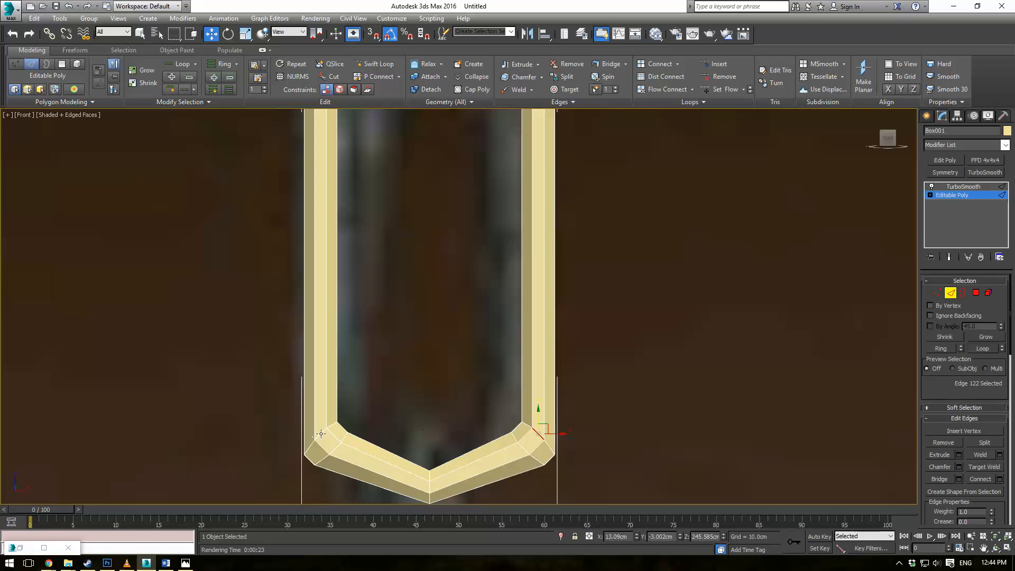
ctrl+click(321, 434)
click(983, 349)
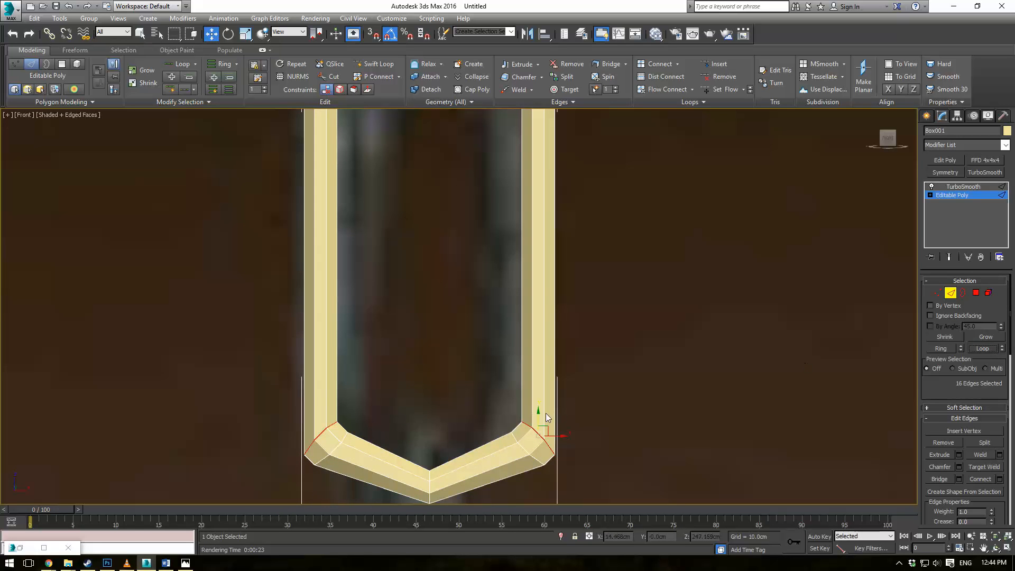
drag(536, 416, 539, 389)
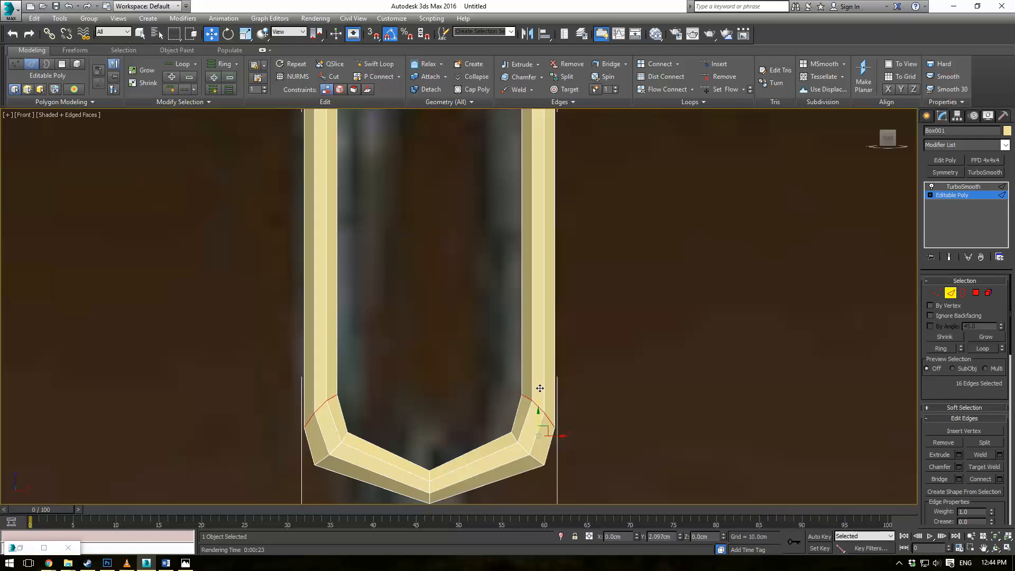
click(953, 195)
click(963, 186)
click(736, 290)
scroll(729, 289, down, 4)
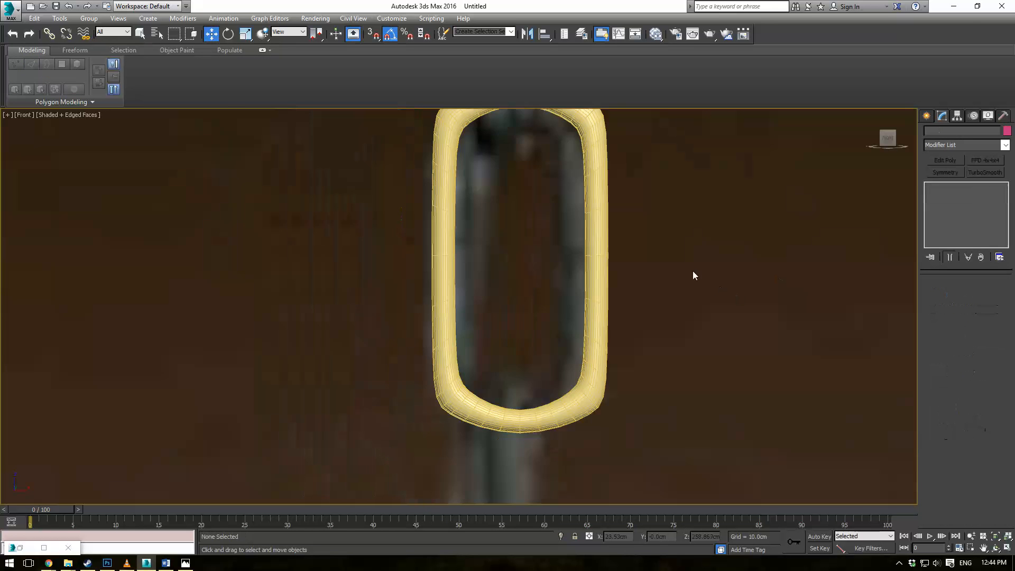
middle_drag(670, 303, 661, 332)
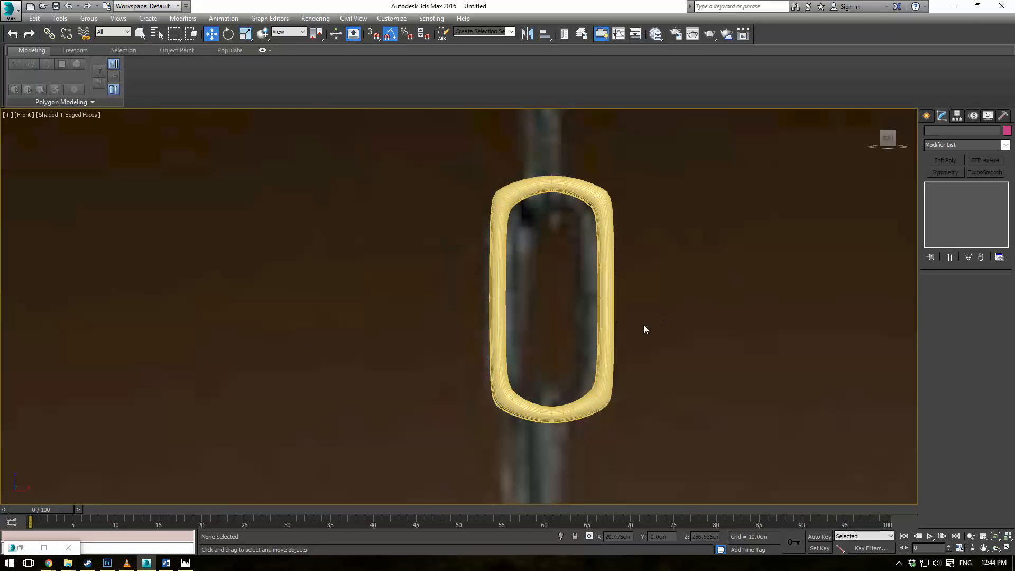
Copy the smoothed link about 32.9 cm downward so the copy overlaps the hanging ring
click(606, 300)
scroll(668, 356, down, 2)
middle_drag(669, 356, 630, 245)
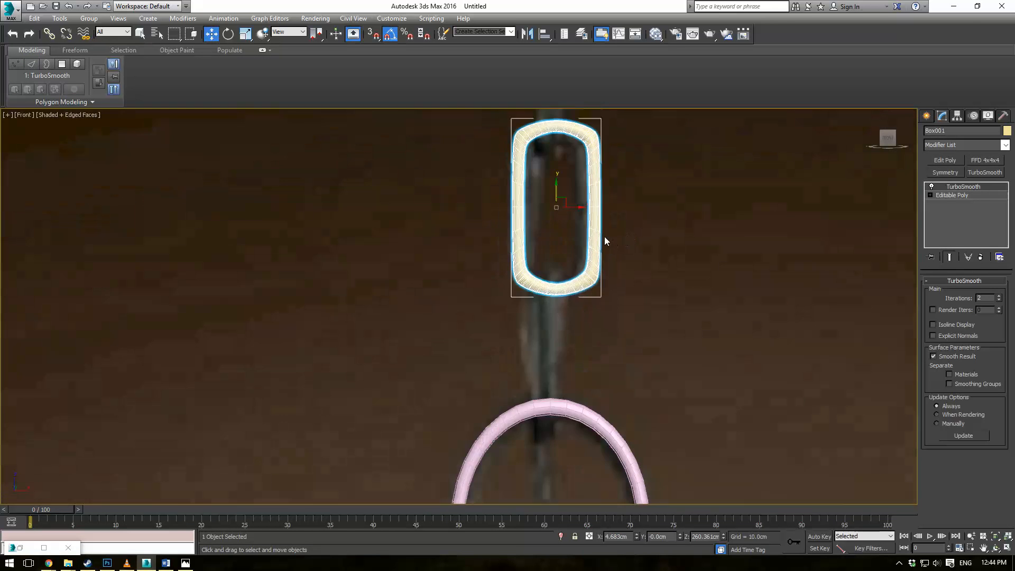
shift+drag(556, 189, 537, 340)
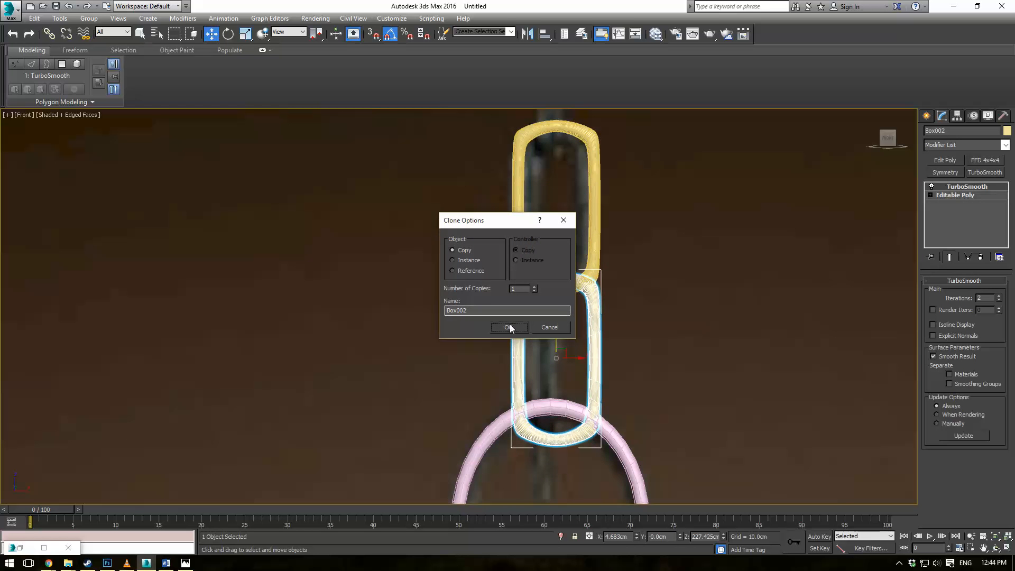
click(508, 327)
Clone the lower link upward past the first link at about 65.7 cm spacing, making 4 copies
scroll(586, 465, down, 2)
drag(565, 368, 573, 155)
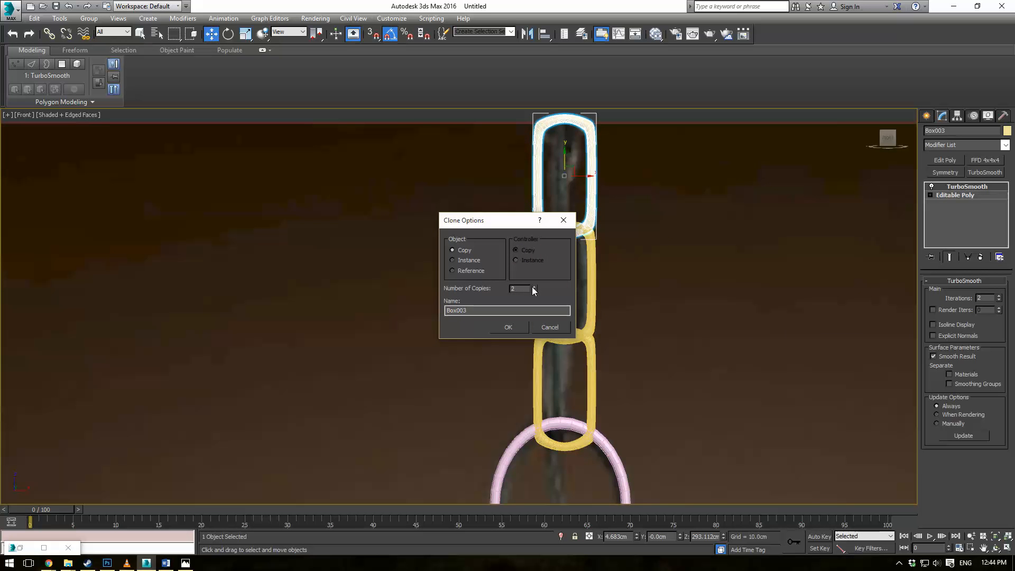
click(507, 328)
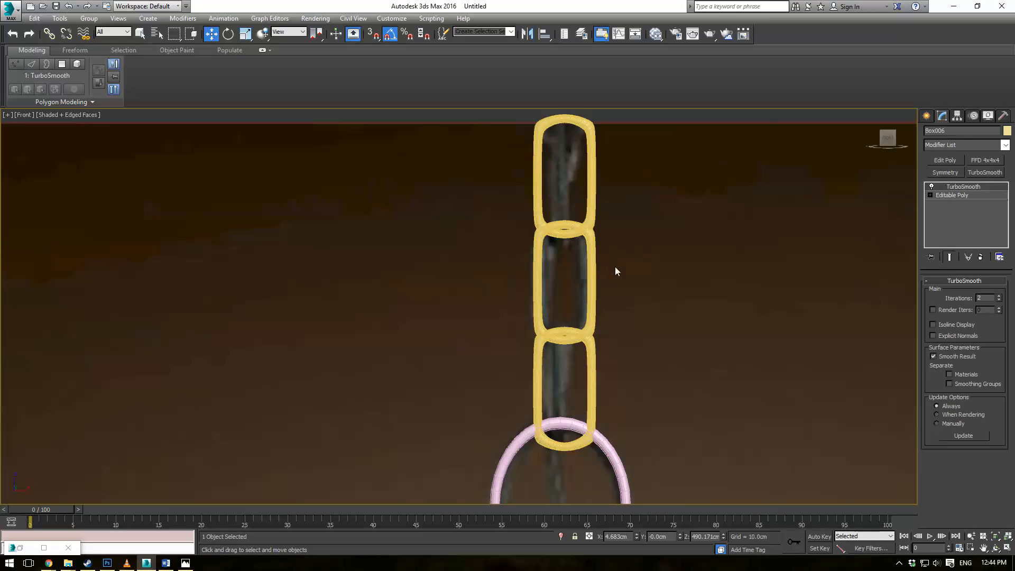
Delete the three widely spaced link copies above the reference image, keeping the connected links
scroll(622, 271, down, 10)
scroll(629, 274, up, 6)
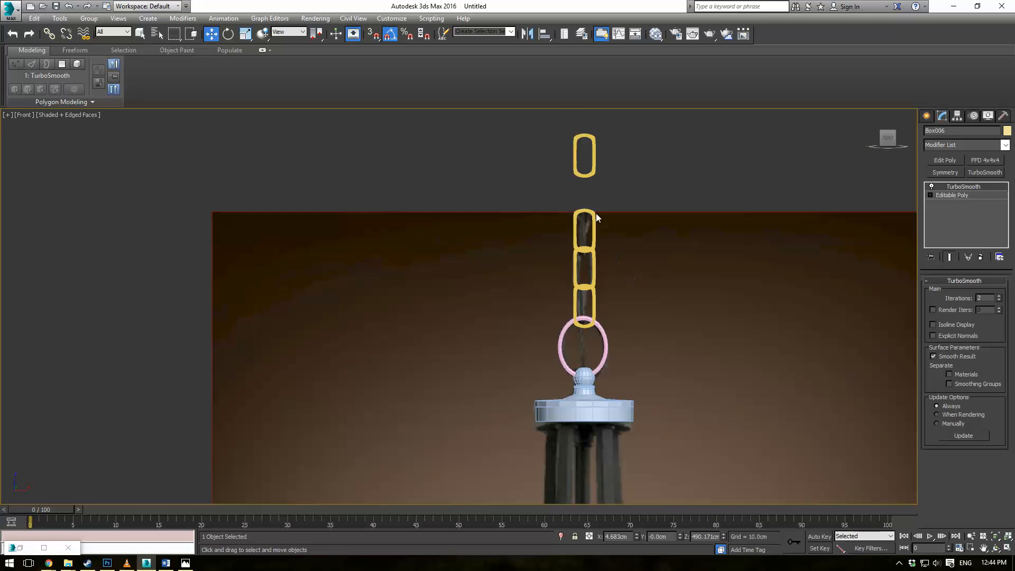
click(595, 214)
middle_drag(637, 181, 637, 191)
key(ctrl+z)
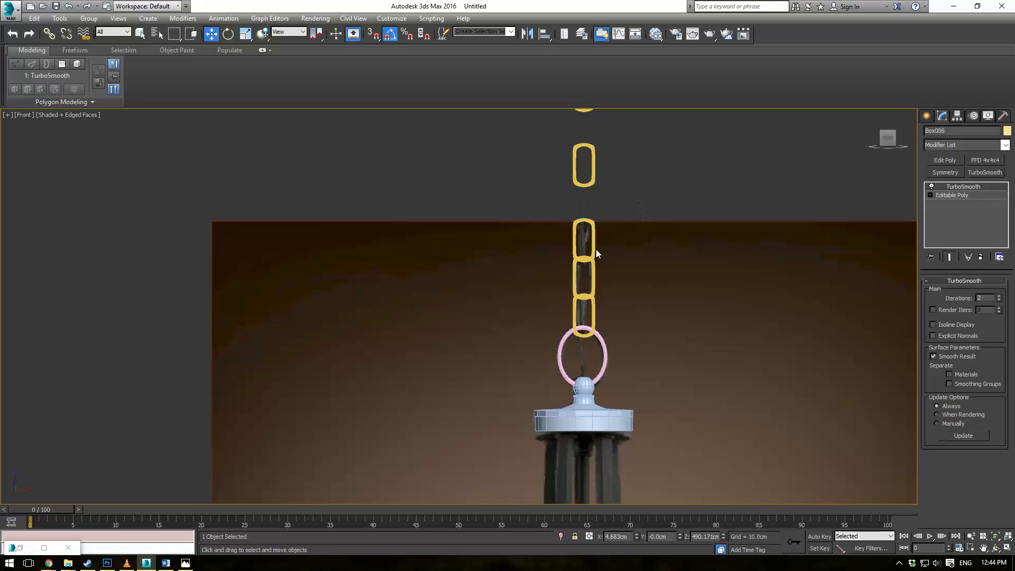
scroll(596, 252, up, 3)
click(595, 244)
scroll(617, 233, down, 5)
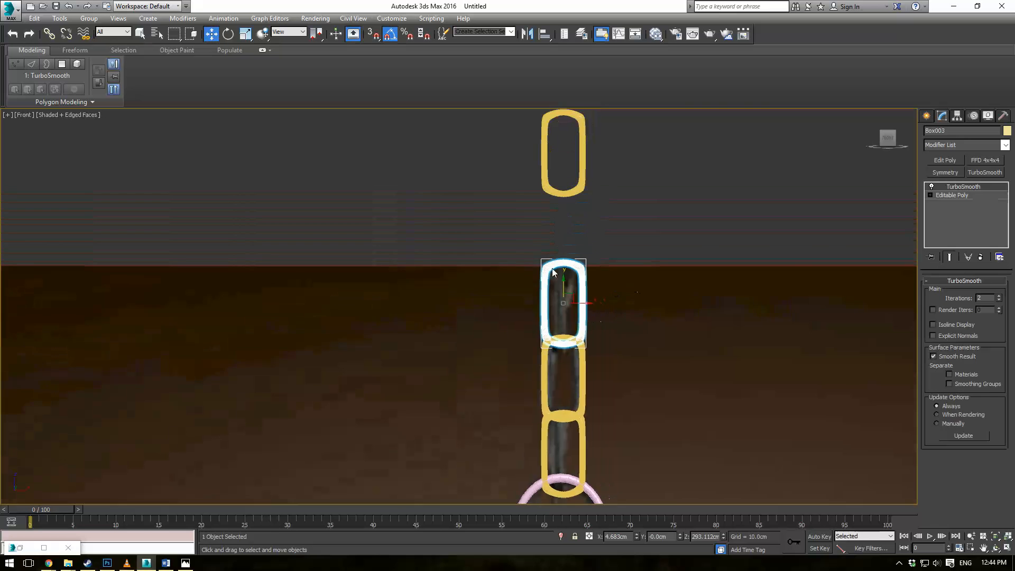
drag(572, 132, 653, 203)
scroll(591, 226, down, 3)
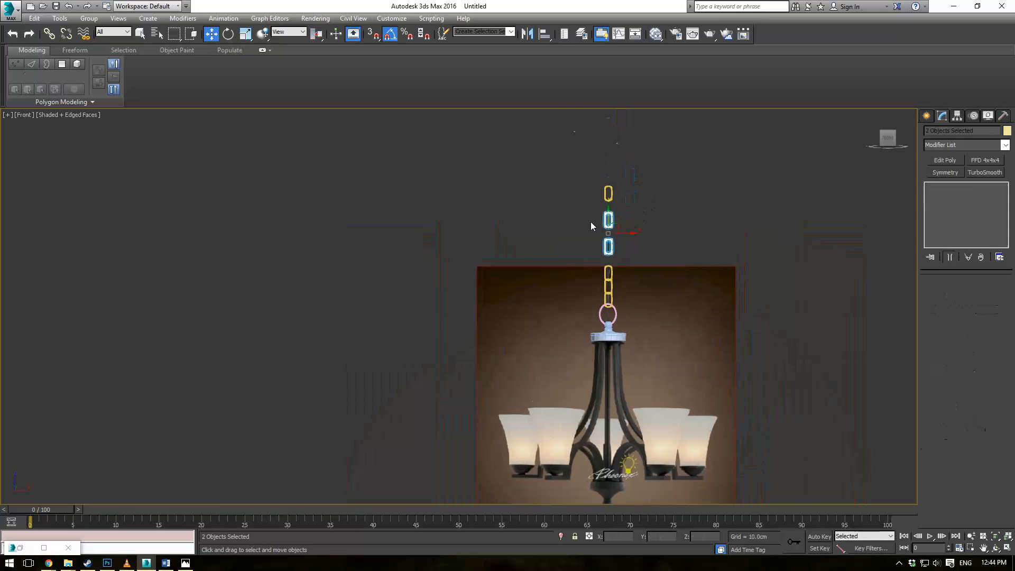
drag(643, 249, 642, 249)
key(Delete)
Clone the uppermost link upward at about 32.7 cm spacing, making 4 copies to extend the chain
scroll(668, 266, up, 6)
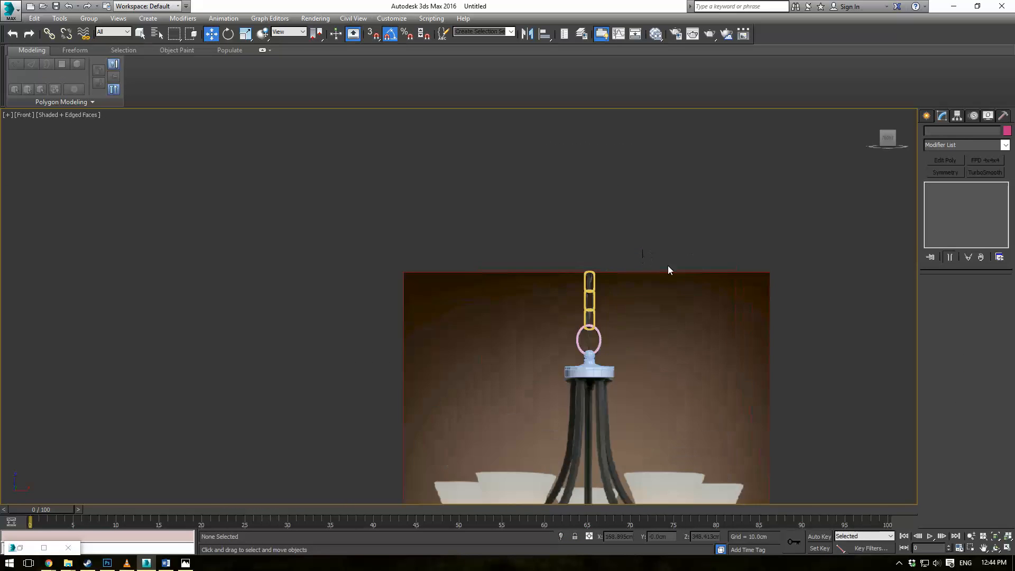
scroll(474, 268, up, 3)
click(467, 300)
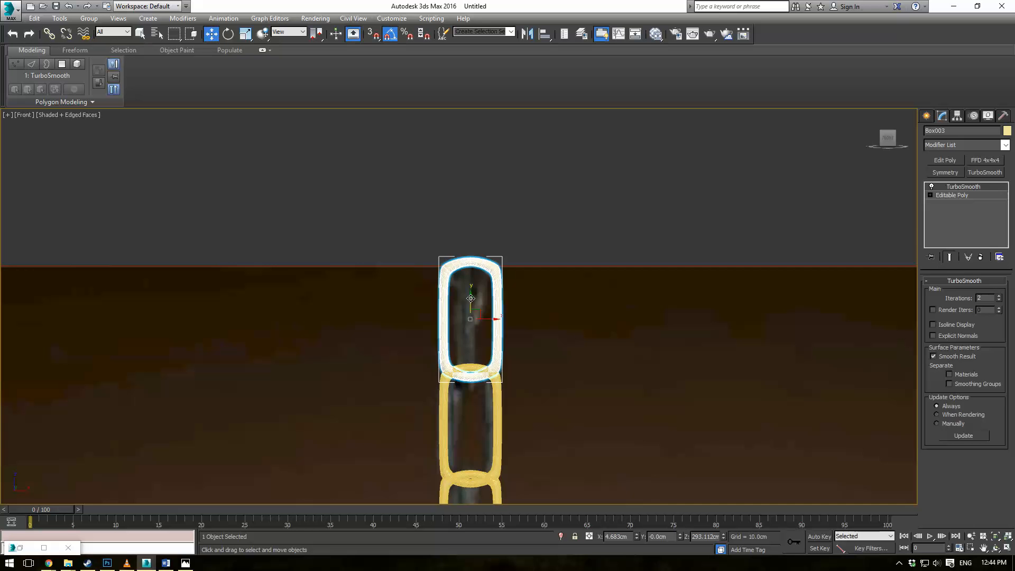
shift+drag(471, 298, 470, 192)
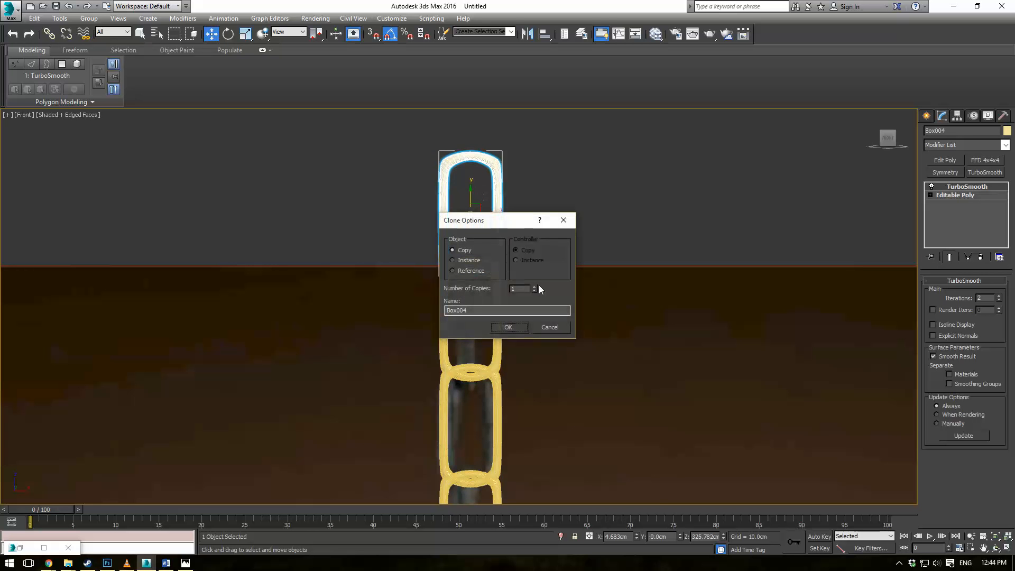
click(521, 322)
click(558, 209)
Select every other chain link in the perspective view, starting with the lowest, and rotate them -90 degrees about the Z axis
key(p)
scroll(545, 257, down, 4)
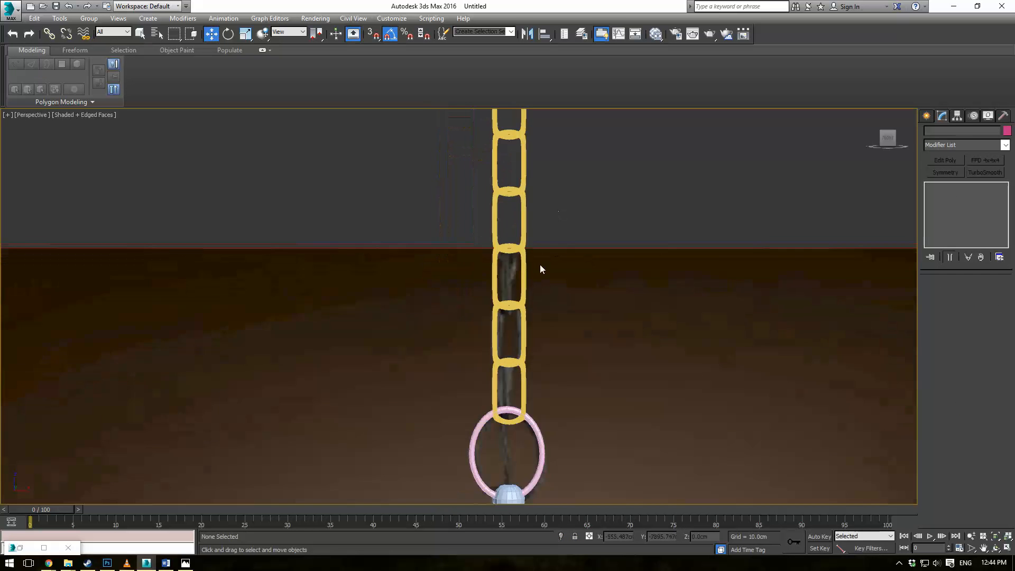
alt+middle_drag(568, 249, 603, 279)
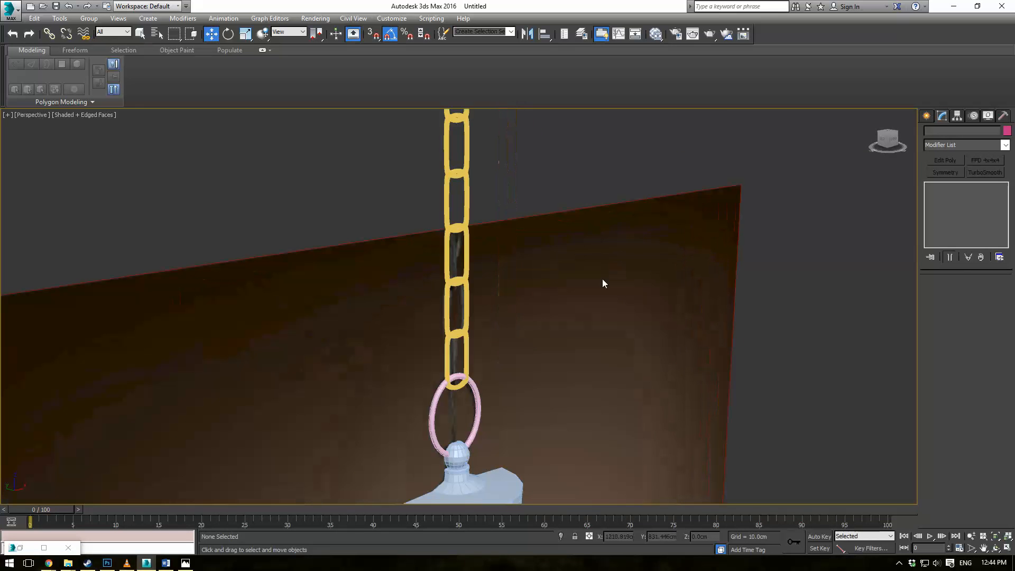
click(469, 355)
key(q)
ctrl+click(457, 254)
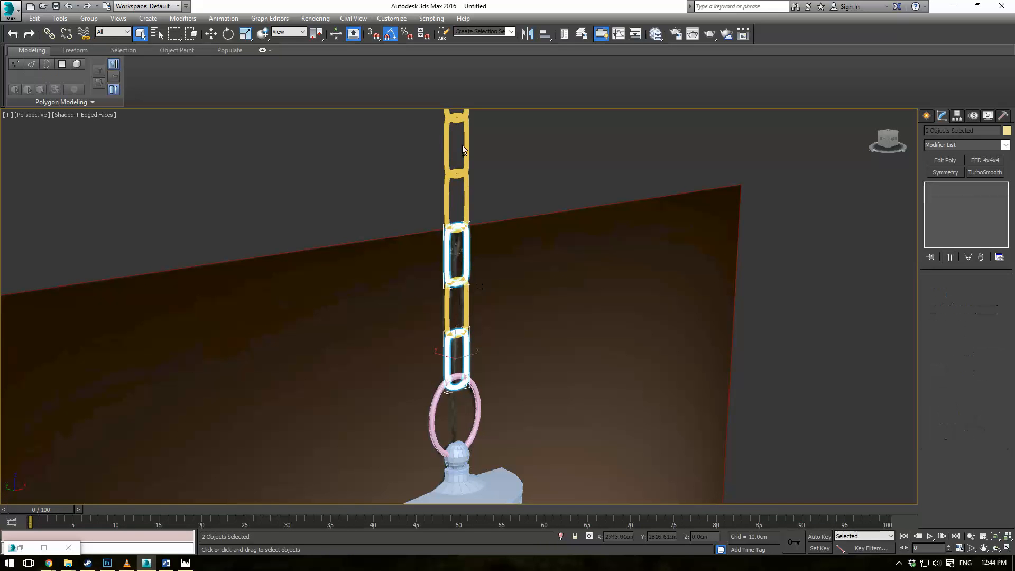
ctrl+click(463, 150)
alt+middle_drag(513, 150, 488, 158)
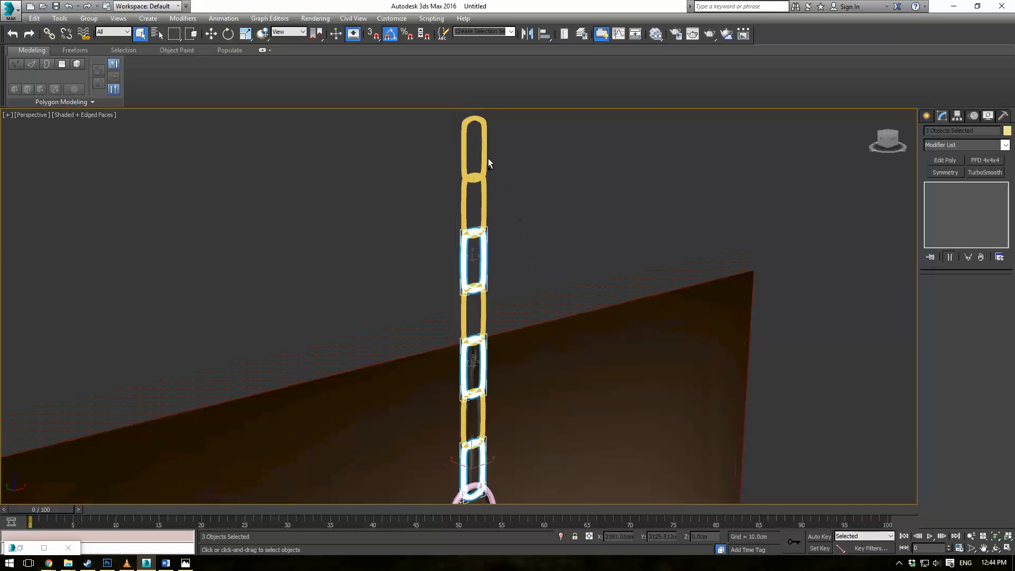
ctrl+click(486, 156)
alt+middle_drag(559, 258, 553, 214)
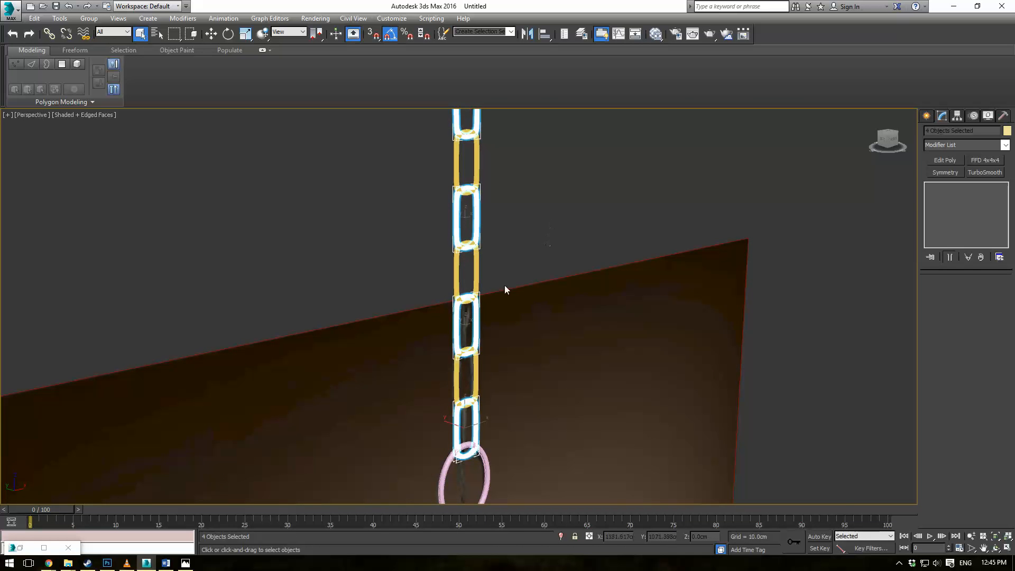
key(e)
drag(468, 277, 422, 289)
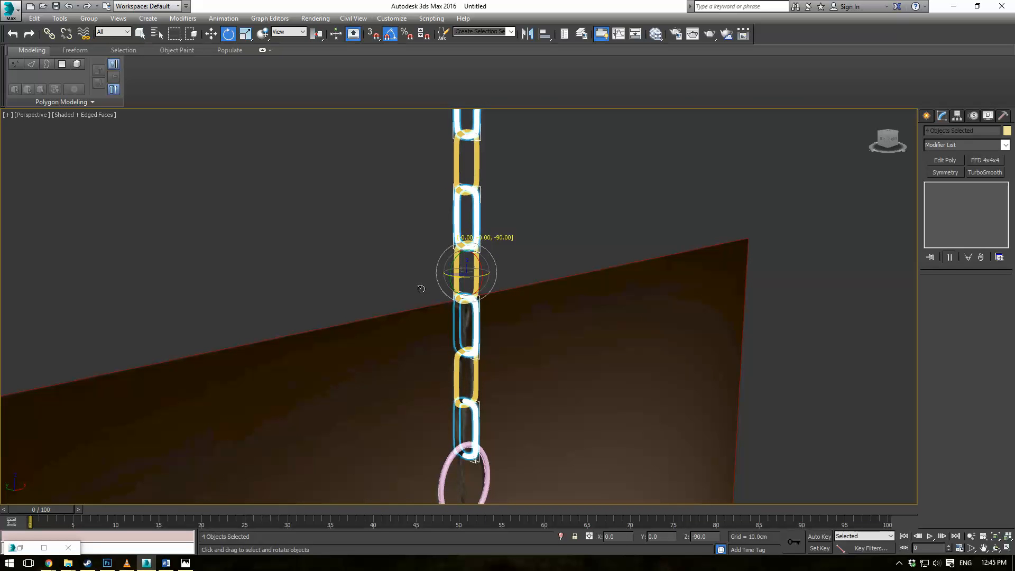
Hide the edged faces and twist the two lowest chain links slightly about the Z axis, setting the second to -15 degrees
click(505, 242)
scroll(584, 249, down, 2)
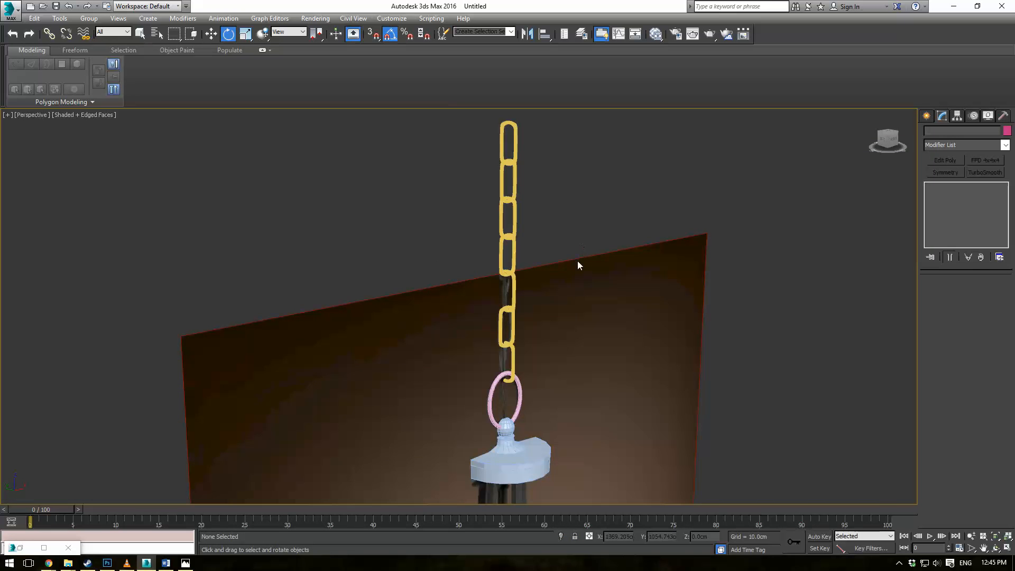
key(F4)
mouse_move(576, 259)
alt+middle_down()
mouse_move(608, 236)
mouse_move(628, 259)
mouse_move(545, 211)
mouse_move(591, 262)
alt+middle_up()
scroll(588, 263, up, 5)
alt+middle_drag(570, 319, 562, 309)
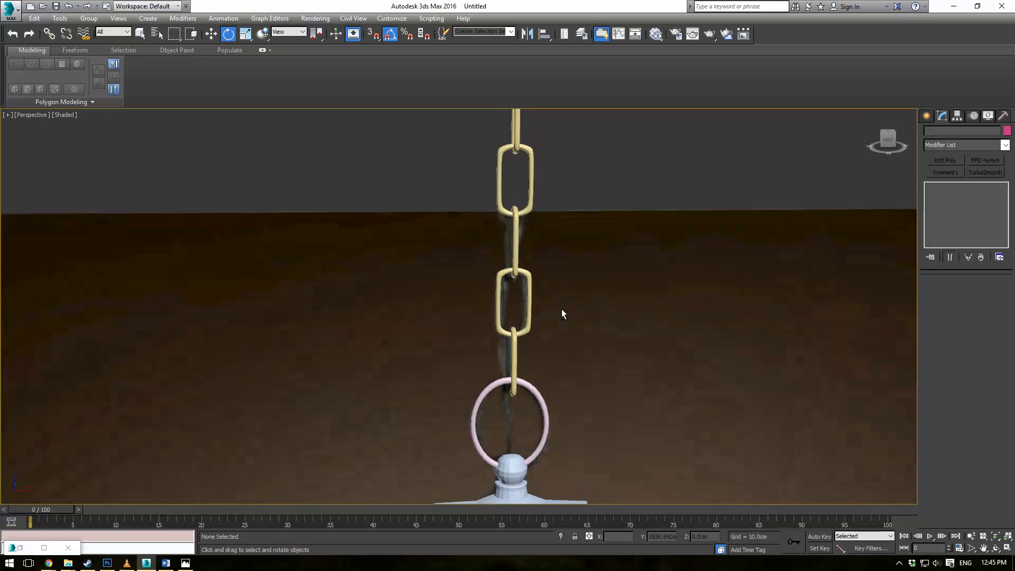
scroll(561, 308, up, 3)
click(510, 362)
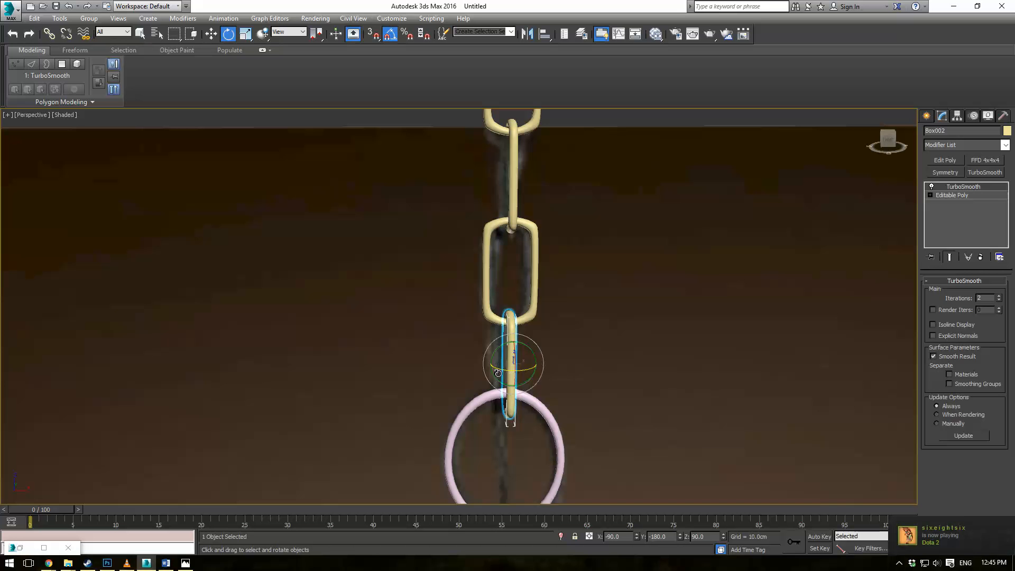
click(487, 303)
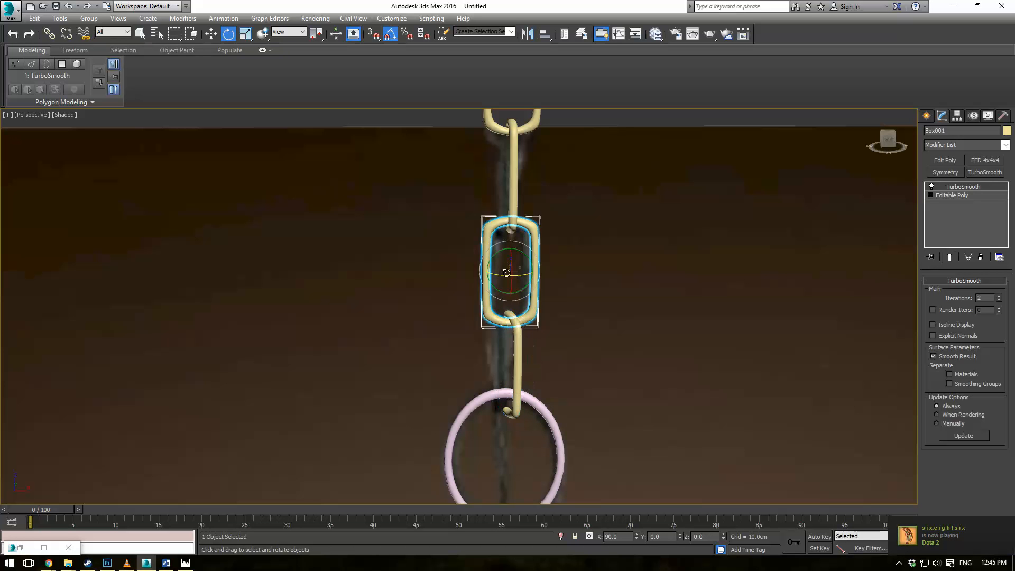
drag(501, 274, 532, 275)
middle_drag(569, 195, 558, 304)
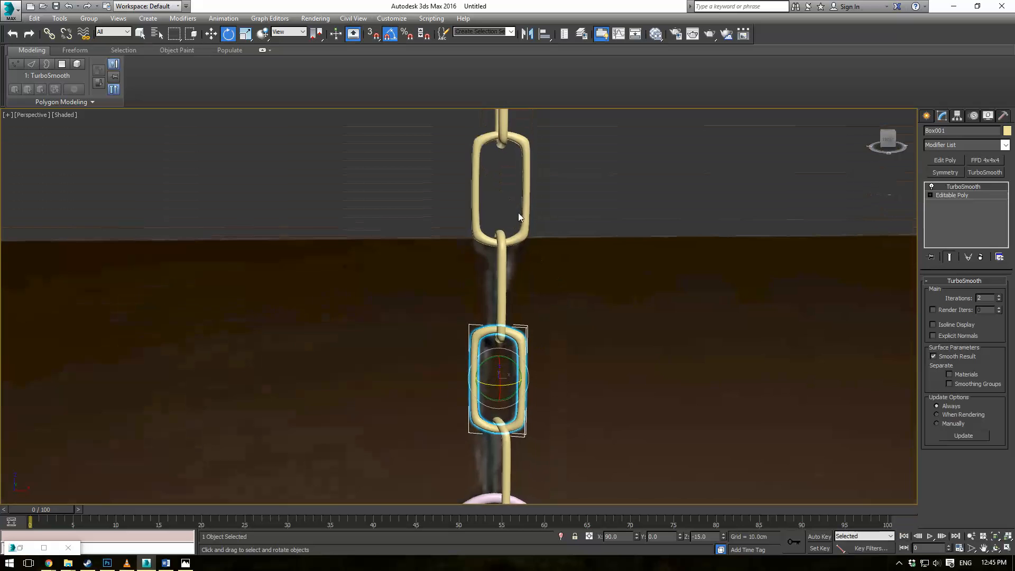
Twist the upper chain links slightly about the Z axis, with the fourth link at 15 degrees and the topmost at -80 degrees
click(521, 214)
mouse_move(512, 192)
mouse_down()
mouse_move(530, 206)
mouse_move(523, 201)
mouse_up()
middle_drag(576, 143, 553, 256)
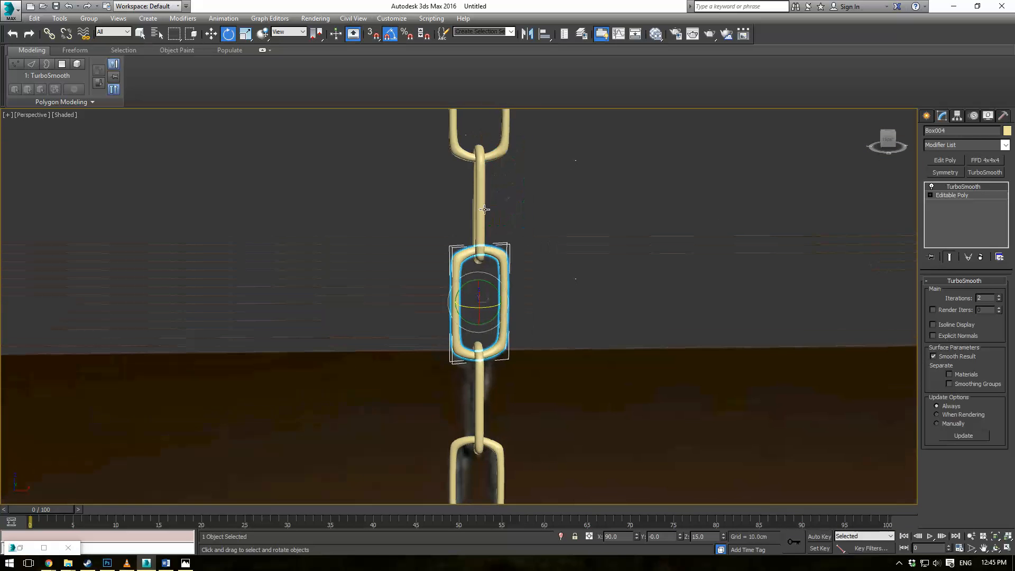
click(484, 209)
drag(485, 208, 474, 209)
middle_drag(571, 173, 512, 272)
click(491, 201)
click(442, 205)
drag(436, 206, 445, 208)
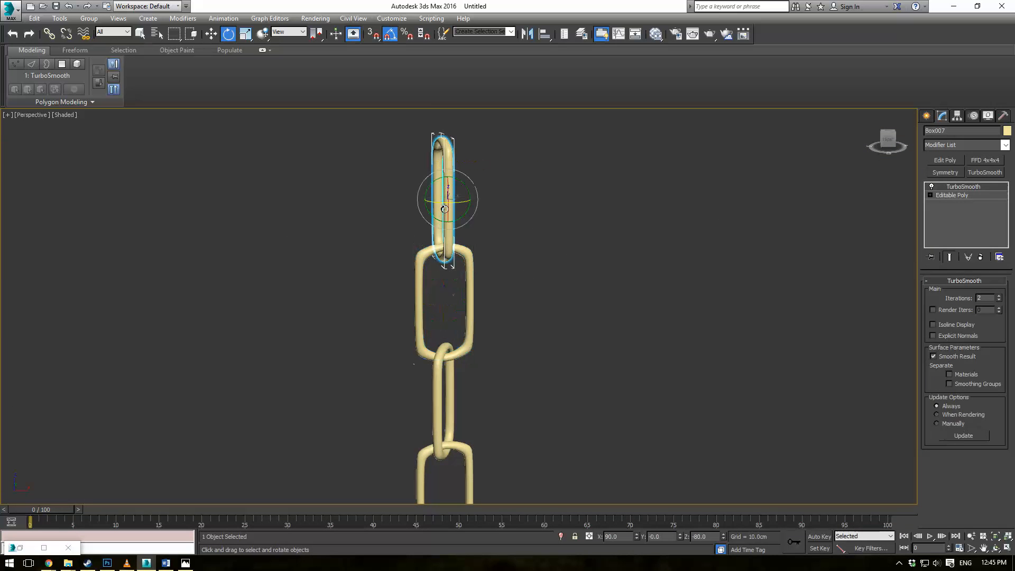
click(557, 317)
Inset the cap's underside polygon to form a thin rim along its edge and a smaller face toward the centre
scroll(569, 323, down, 5)
alt+middle_drag(579, 325, 646, 227)
scroll(563, 274, up, 5)
scroll(473, 286, up, 3)
click(473, 286)
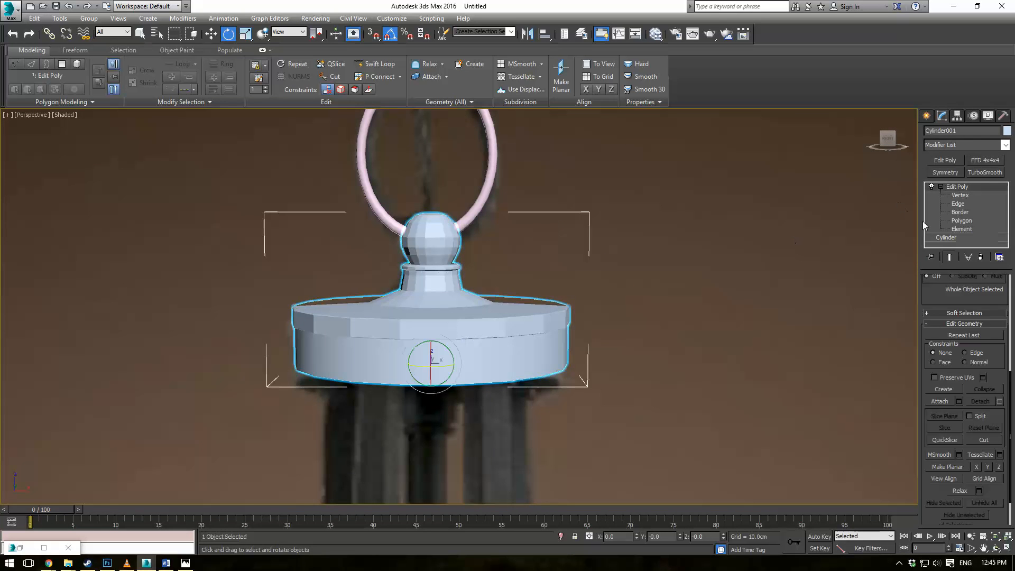
click(962, 221)
alt+middle_drag(643, 379, 595, 336)
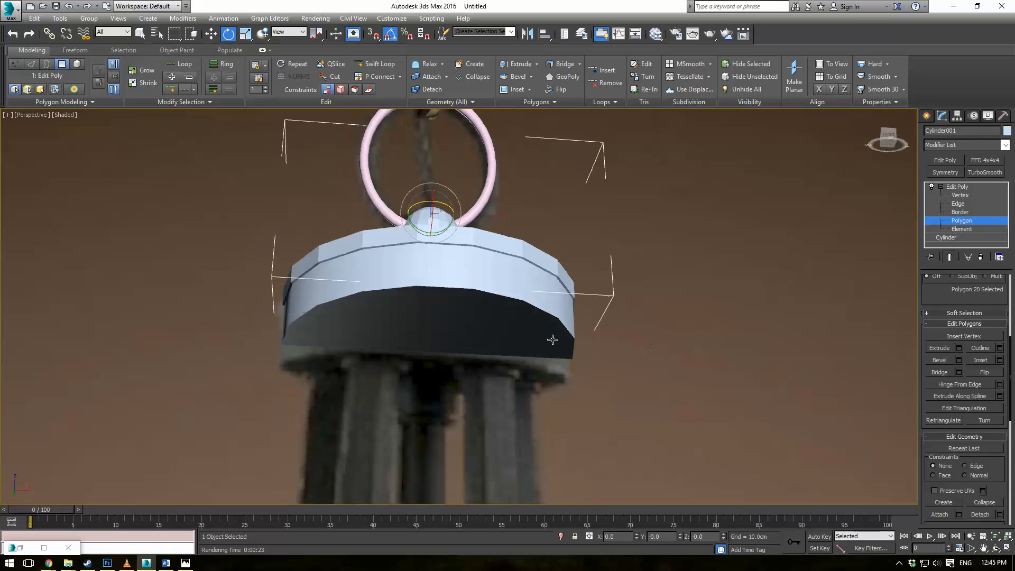
key(F4)
scroll(512, 322, up, 4)
click(501, 322)
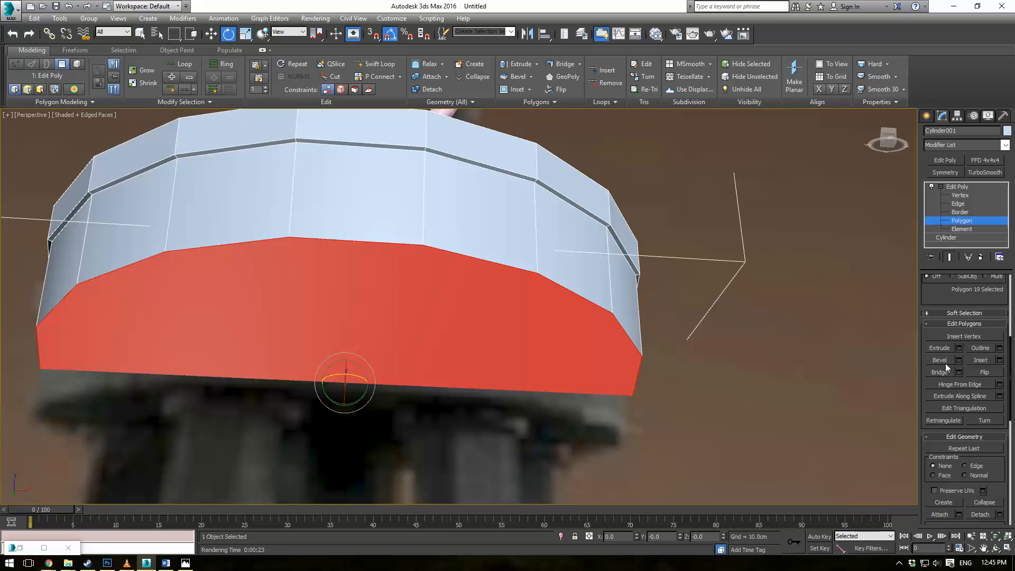
drag(506, 336, 461, 440)
Apply TurboSmooth with 2 iterations to the whole cap and hide the edged faces
click(958, 187)
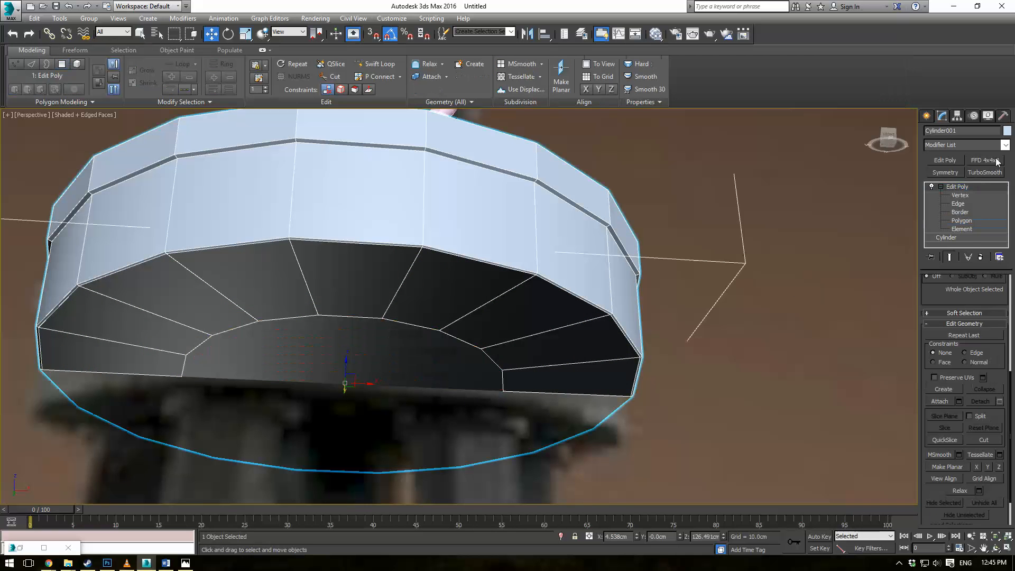
click(1006, 149)
text(tu)
key(Return)
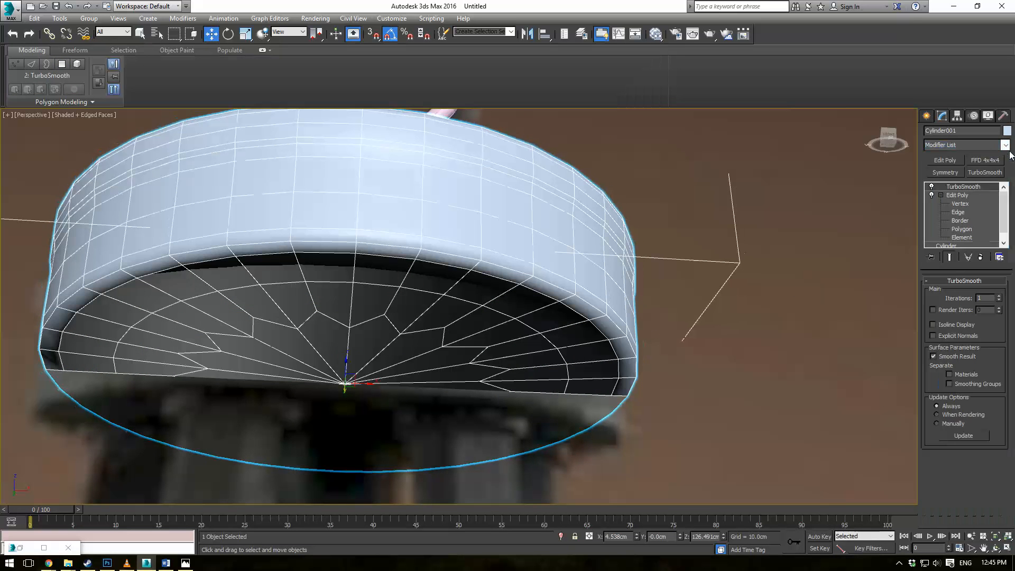
click(999, 295)
click(792, 265)
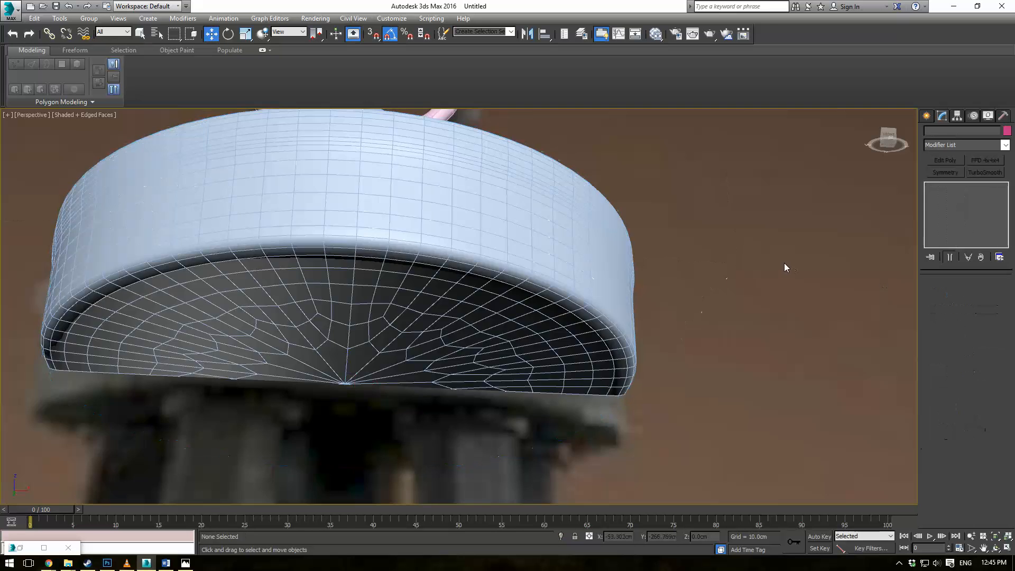
key(F4)
scroll(629, 245, down, 4)
alt+middle_drag(627, 244, 570, 153)
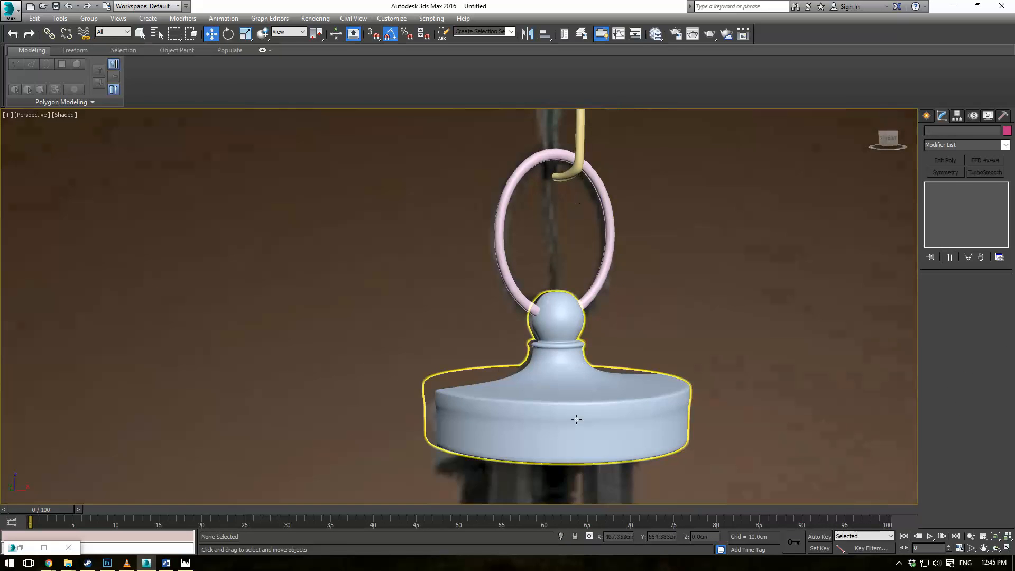
Open the cap's Edit Poly at edge level with edged faces shown and the TurboSmooth result hidden
click(576, 420)
key(z)
alt+middle_drag(675, 351, 736, 285)
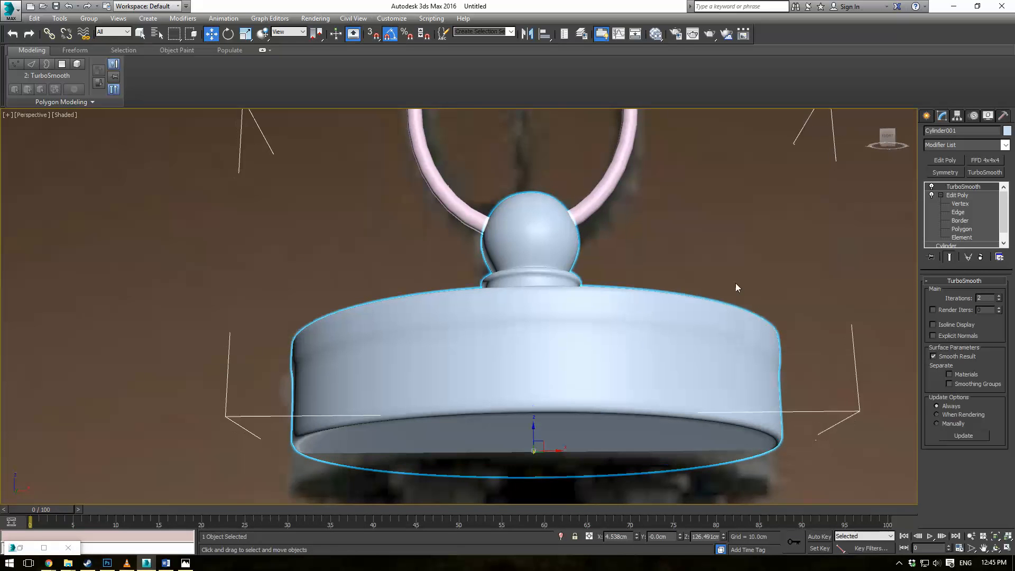
click(959, 212)
key(F4)
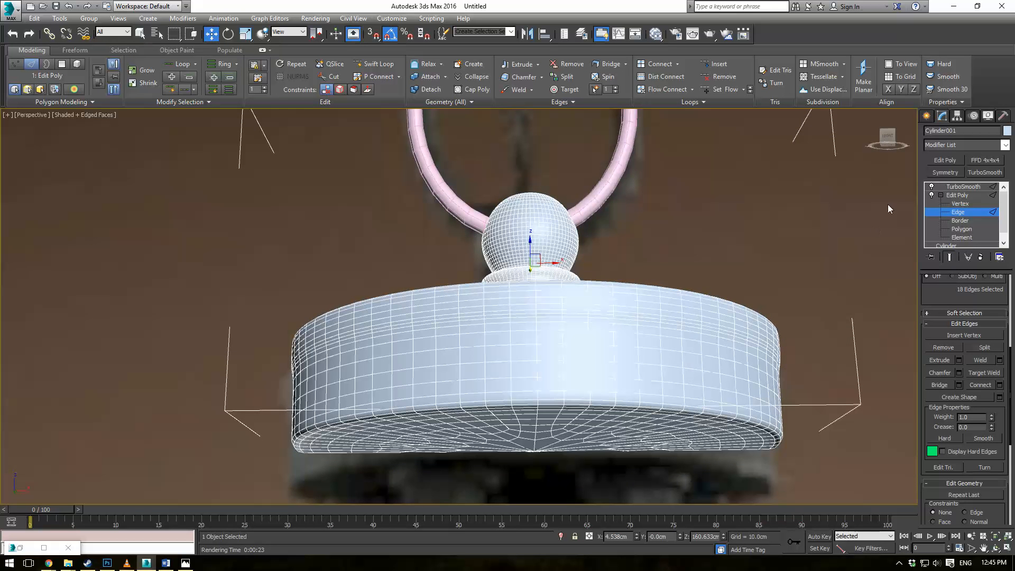
click(932, 187)
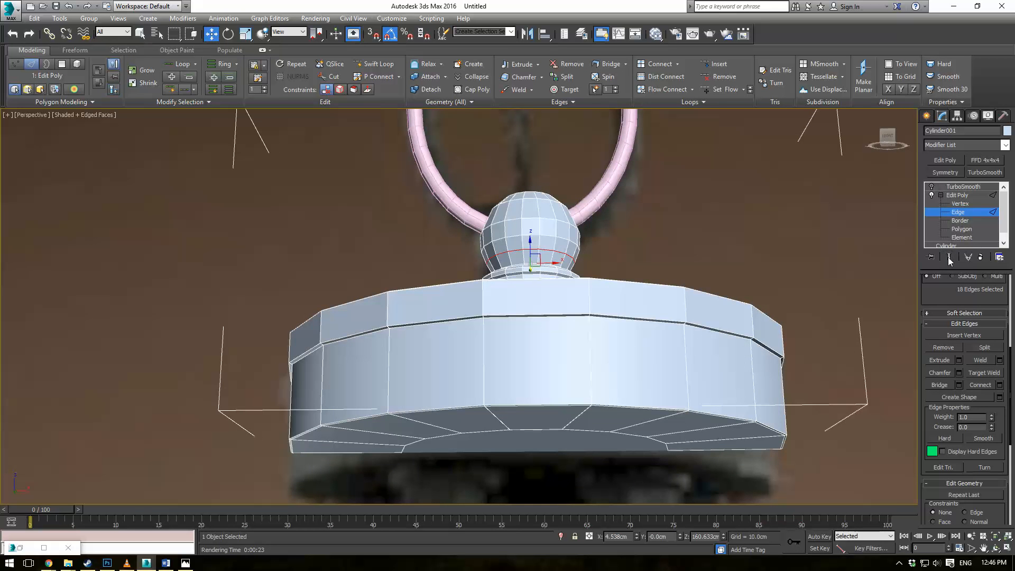
Connect the ring of short edges across the groove on the cap's side with 2 segments and a pinch of 52
scroll(748, 310, up, 5)
alt+middle_drag(745, 334, 745, 288)
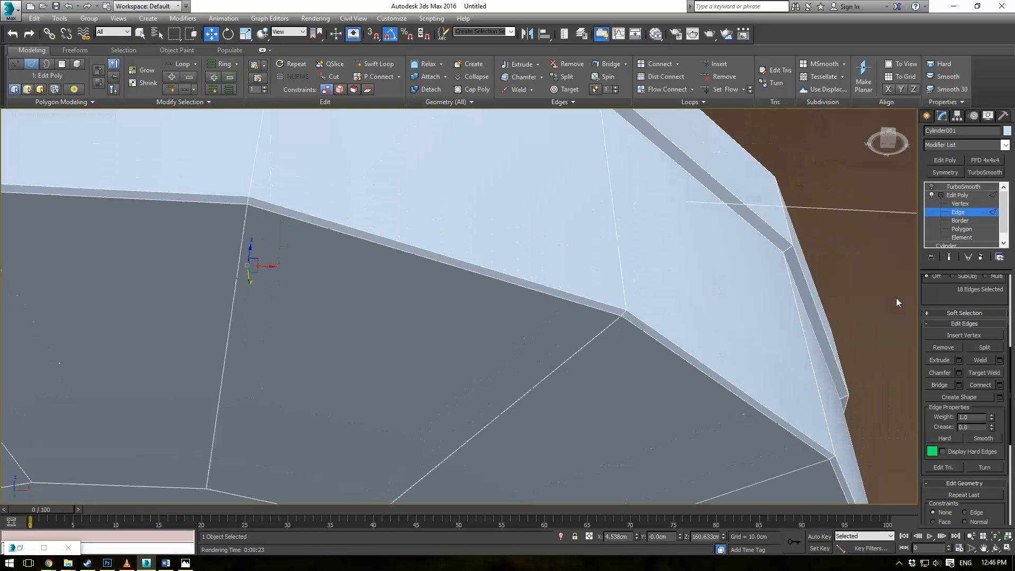
click(792, 251)
scroll(937, 344, up, 3)
click(939, 340)
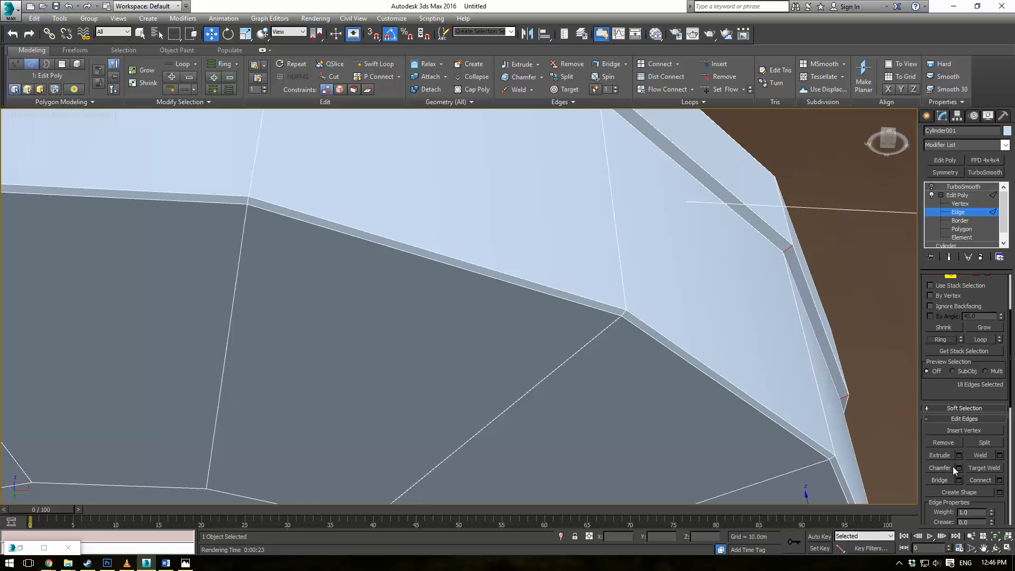
click(1000, 481)
click(465, 311)
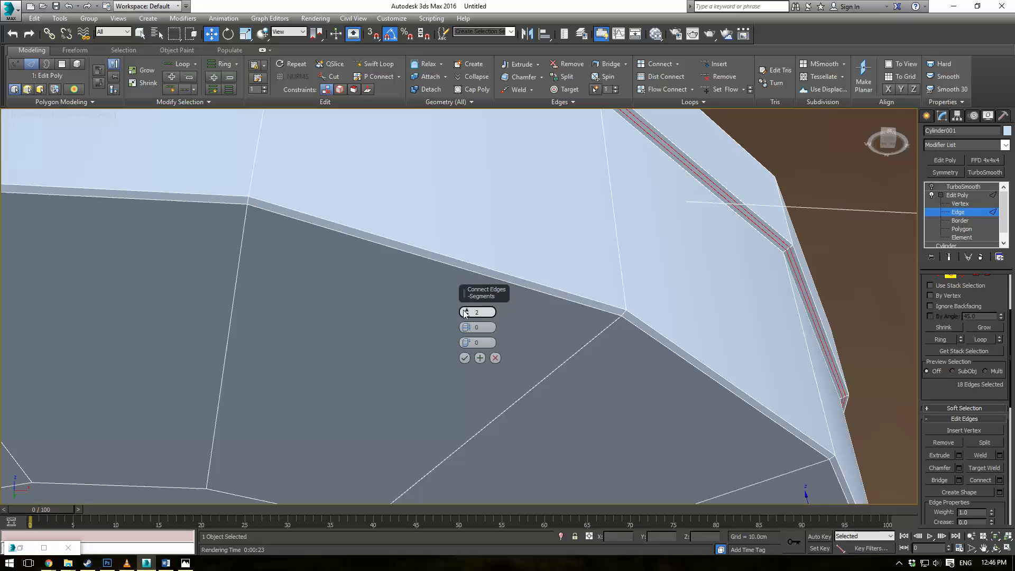
drag(465, 328, 488, 328)
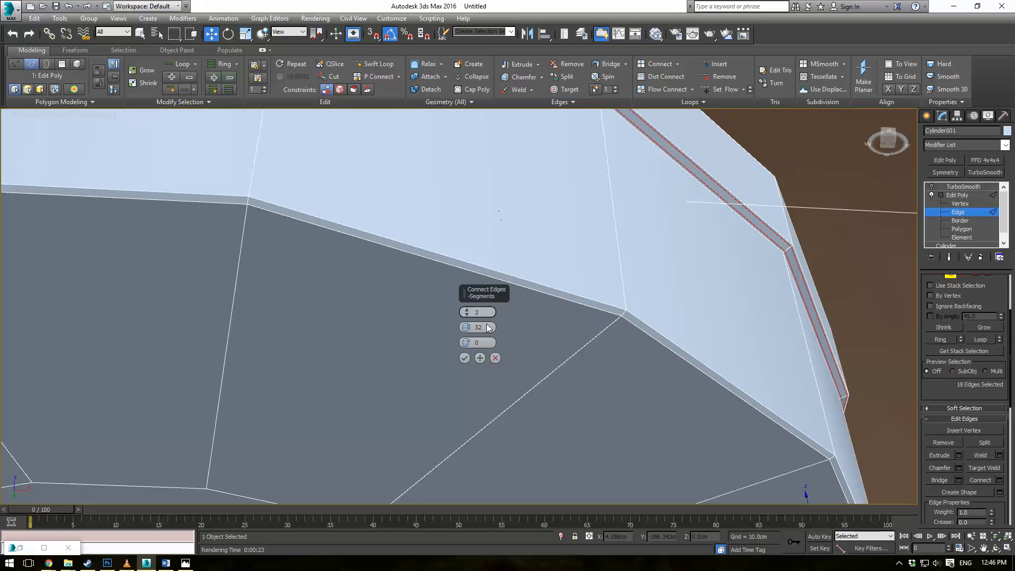
click(464, 358)
Leave edge editing on the cap, show its smoothed end result and hide the edged faces
click(952, 195)
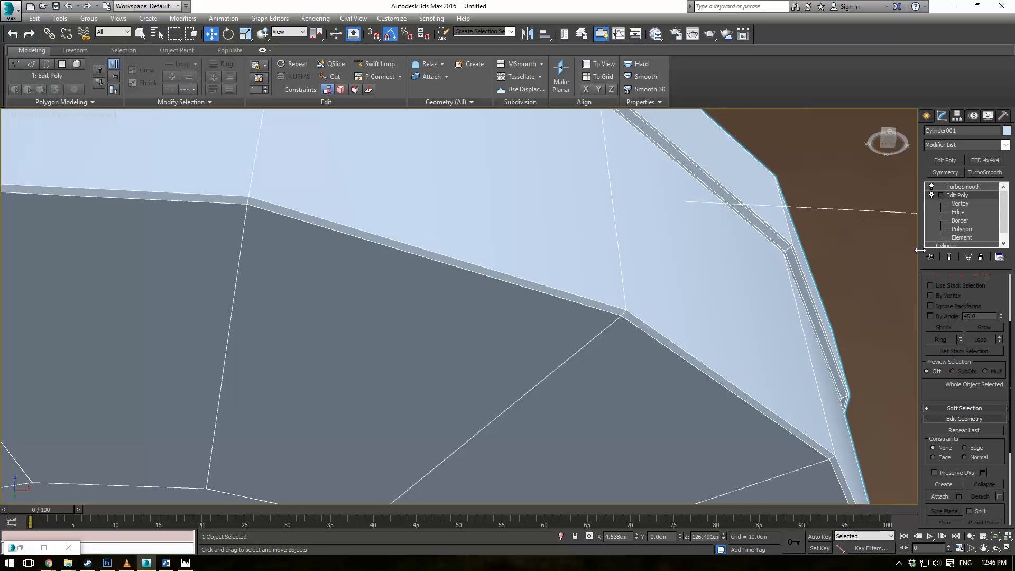
click(950, 257)
click(848, 234)
scroll(849, 233, down, 5)
alt+middle_drag(738, 238, 656, 252)
key(F4)
Draw a cylinder about 5.57 cm in radius and 35.76 cm high over the reference's central rod in the front view
scroll(747, 366, down, 3)
alt+middle_drag(663, 355, 677, 167)
scroll(679, 167, down, 2)
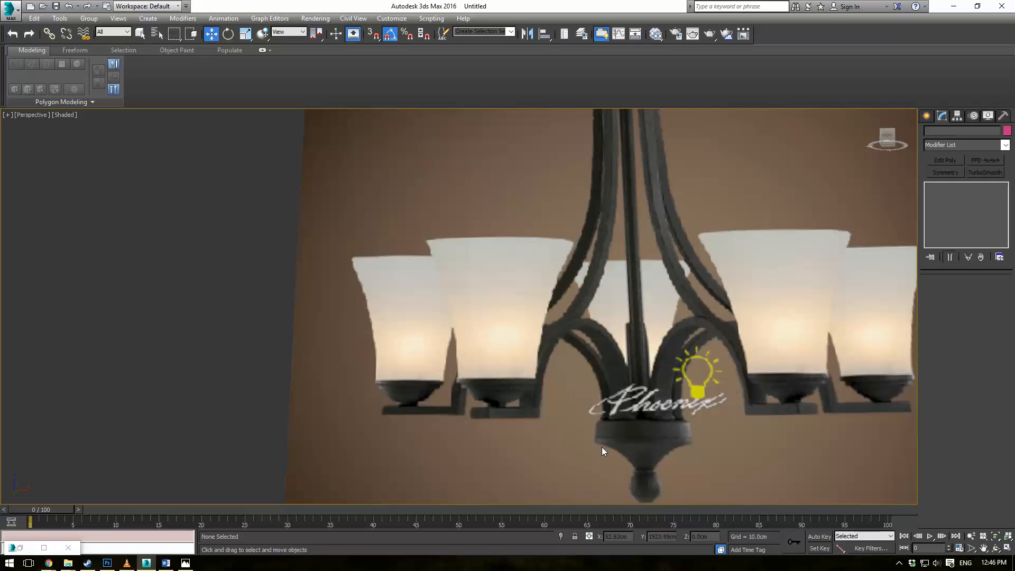
middle_drag(662, 240, 665, 372)
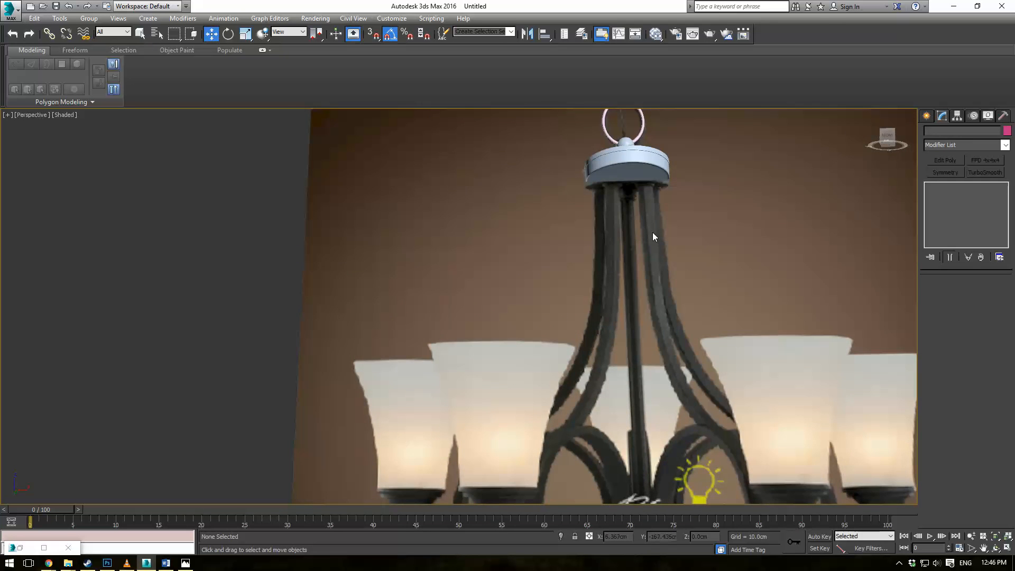
key(f)
scroll(652, 224, down, 4)
middle_drag(631, 216, 597, 132)
scroll(620, 310, down, 4)
scroll(606, 272, up, 7)
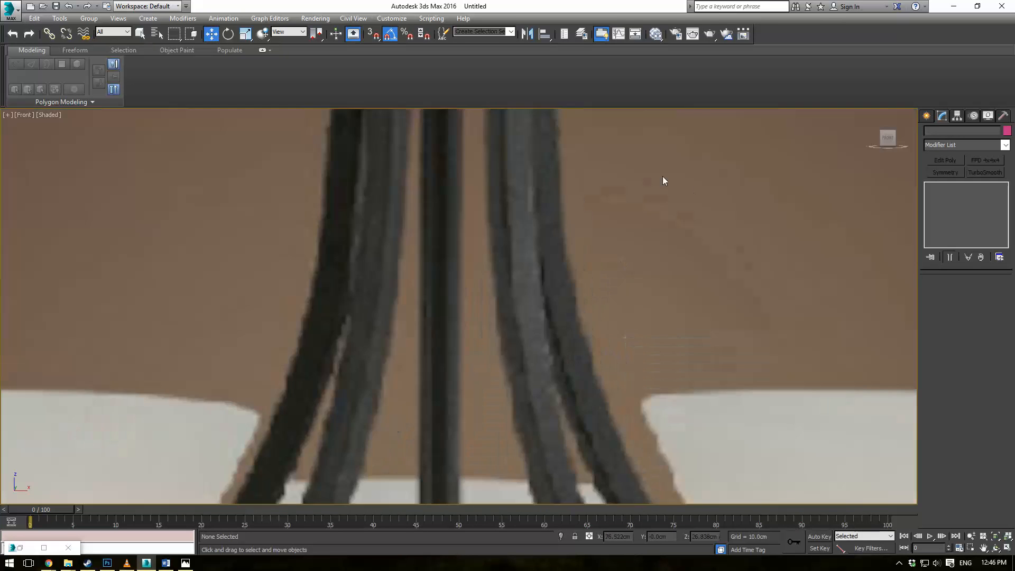
scroll(626, 231, down, 2)
middle_drag(624, 225, 672, 314)
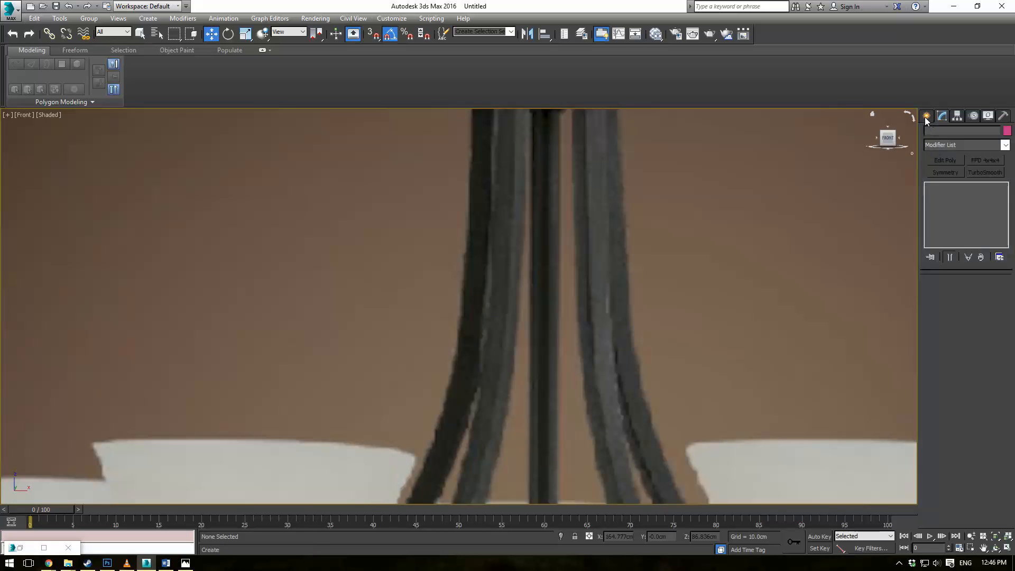
click(927, 116)
click(936, 206)
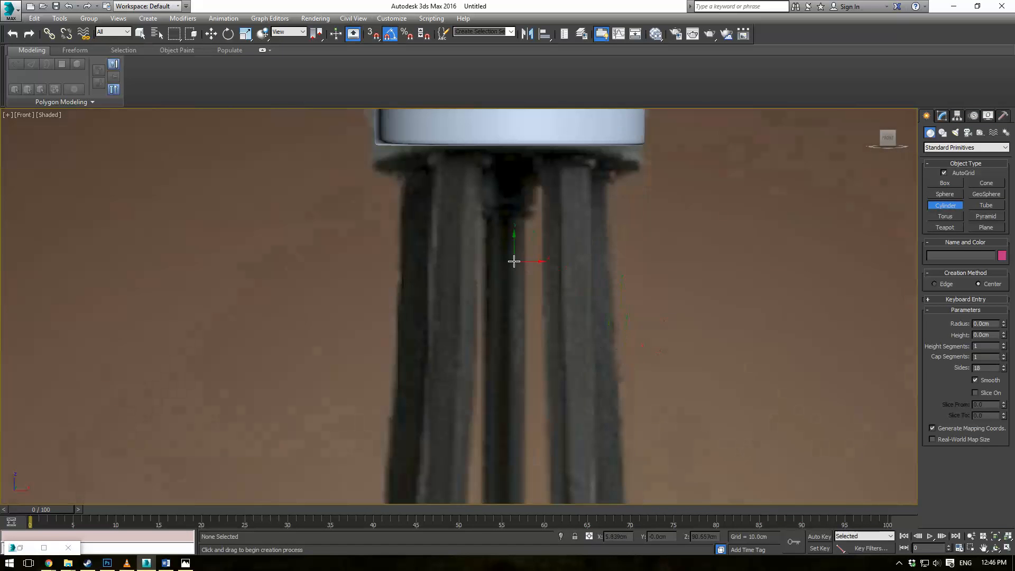
drag(507, 244, 509, 262)
click(517, 146)
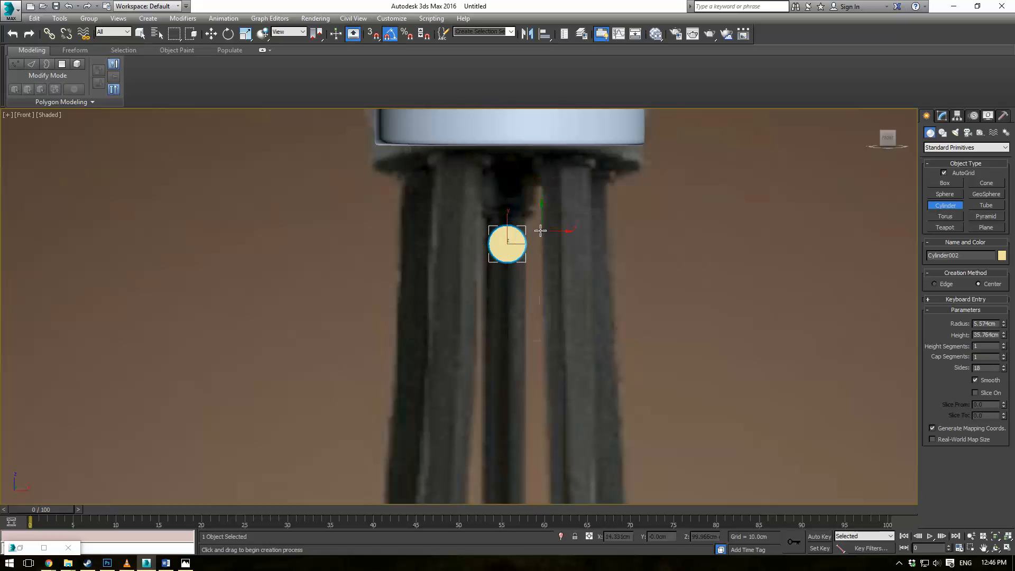
Rotate the cylinder upright along the central rod and move it up until its top meets the rod's dark collar
key(e)
drag(510, 244, 511, 282)
key(w)
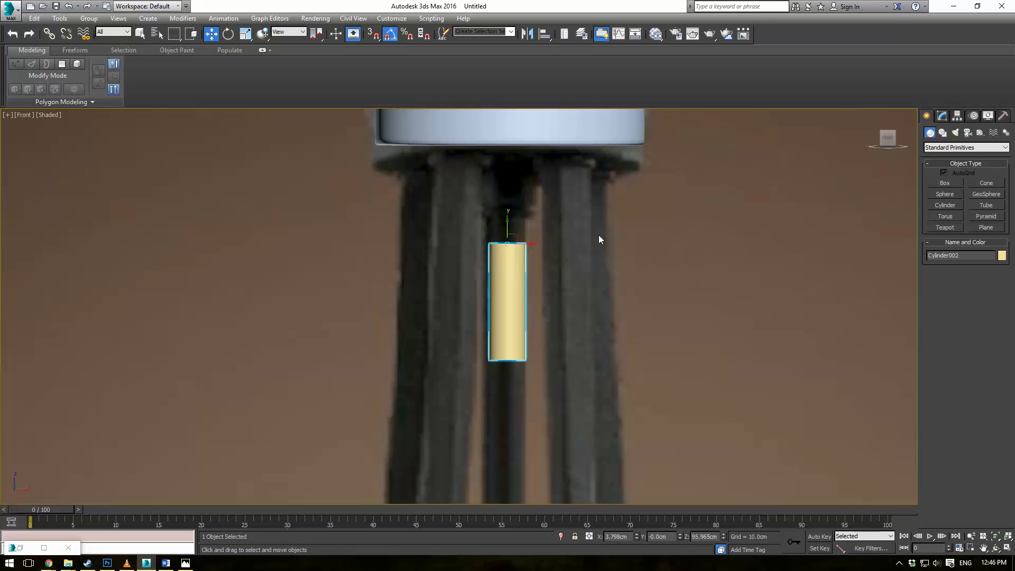
scroll(899, 124, up, 2)
click(942, 116)
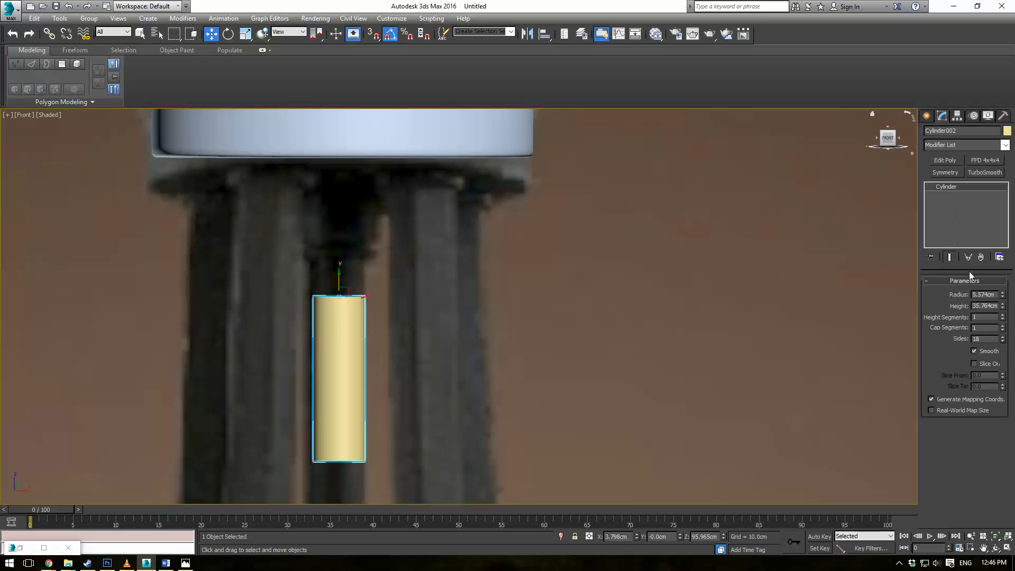
scroll(520, 256, up, 2)
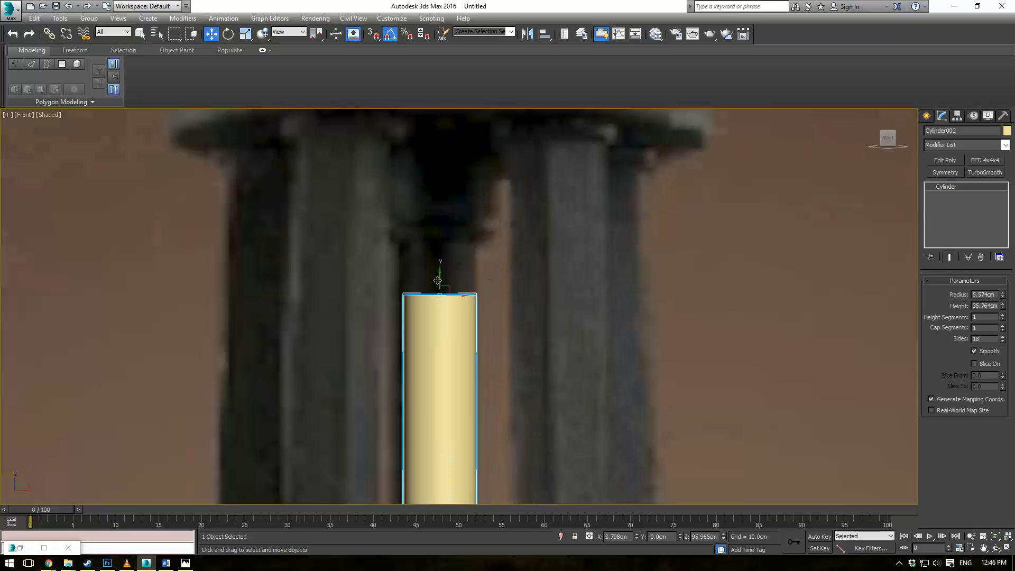
drag(437, 280, 457, 236)
Convert the central rod's cylinder to an editable poly and select its top cap polygon
key(ctrl+e)
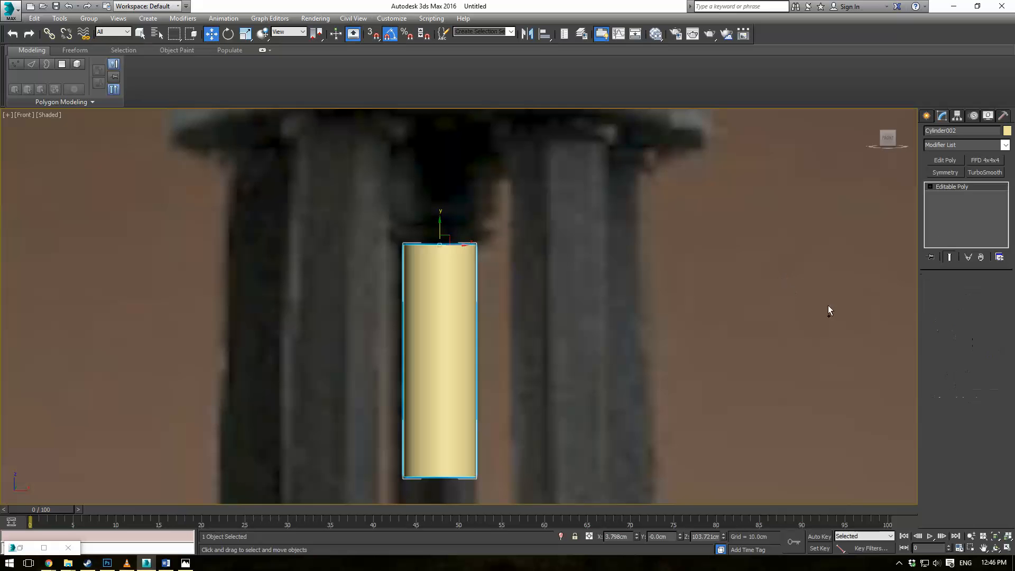
click(976, 294)
key(p)
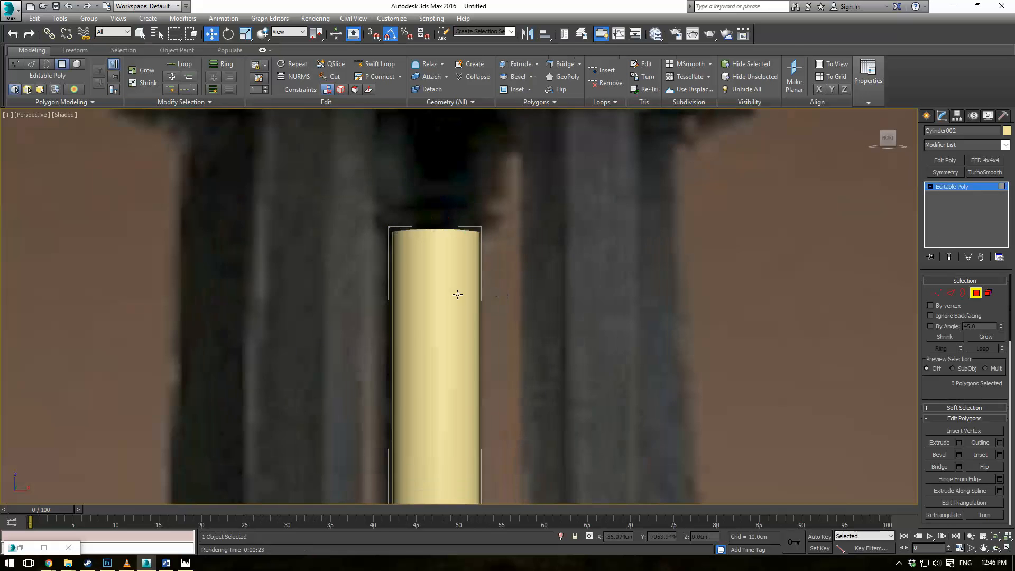
middle_drag(456, 294, 481, 300)
click(476, 224)
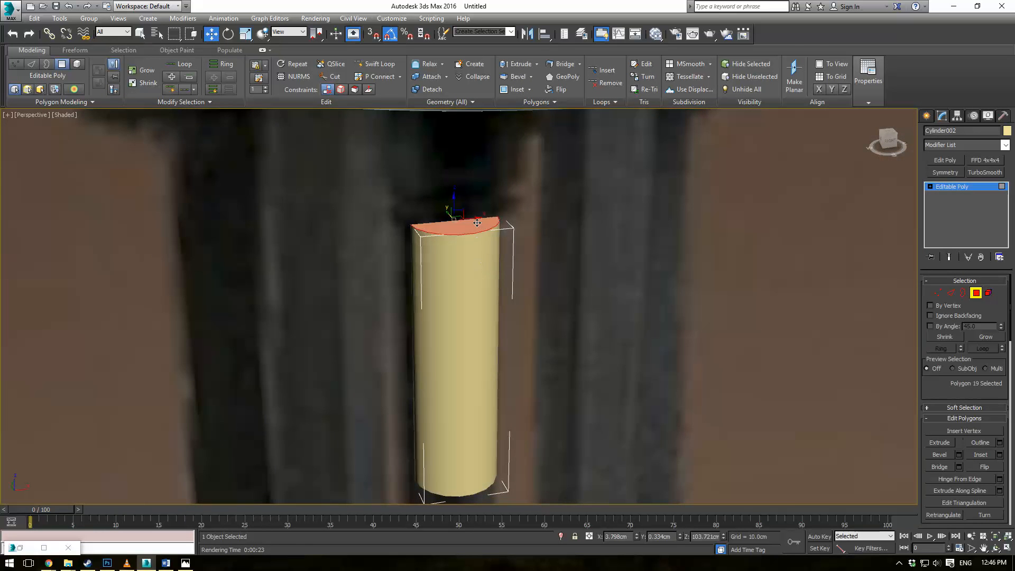
Show all four viewports and set the perspective view to Shaded with edged faces, framed on the rod's top
key(alt+w)
scroll(632, 253, up, 3)
key(f)
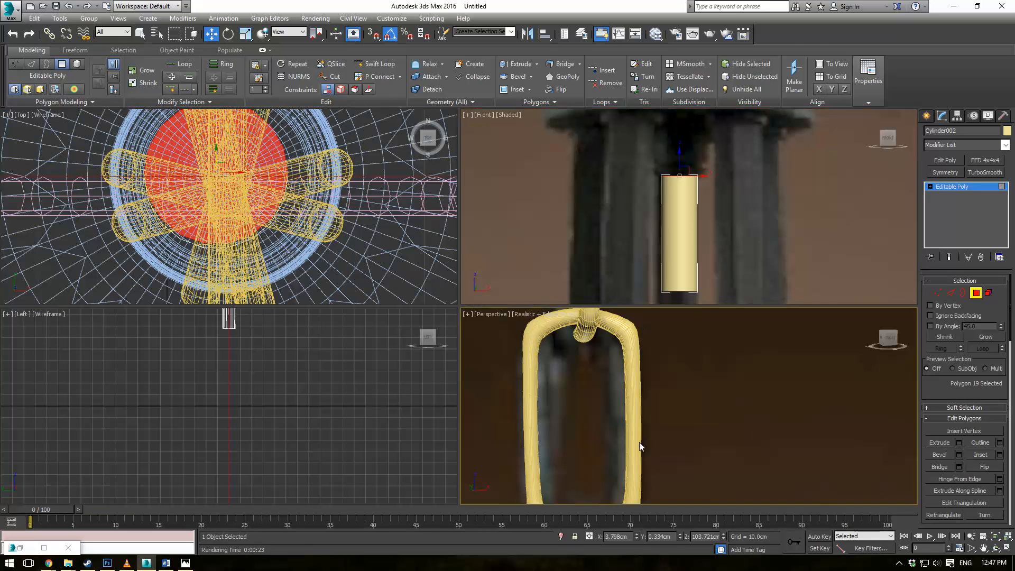
middle_drag(640, 442, 611, 398)
scroll(661, 180, up, 5)
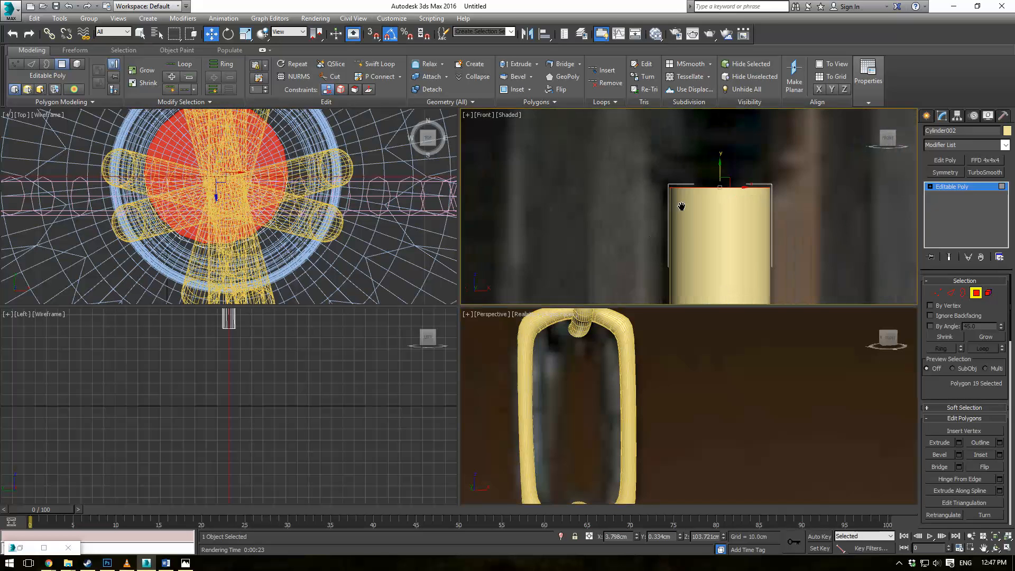
middle_drag(680, 205, 614, 308)
scroll(653, 370, down, 5)
alt+middle_drag(649, 436, 672, 303)
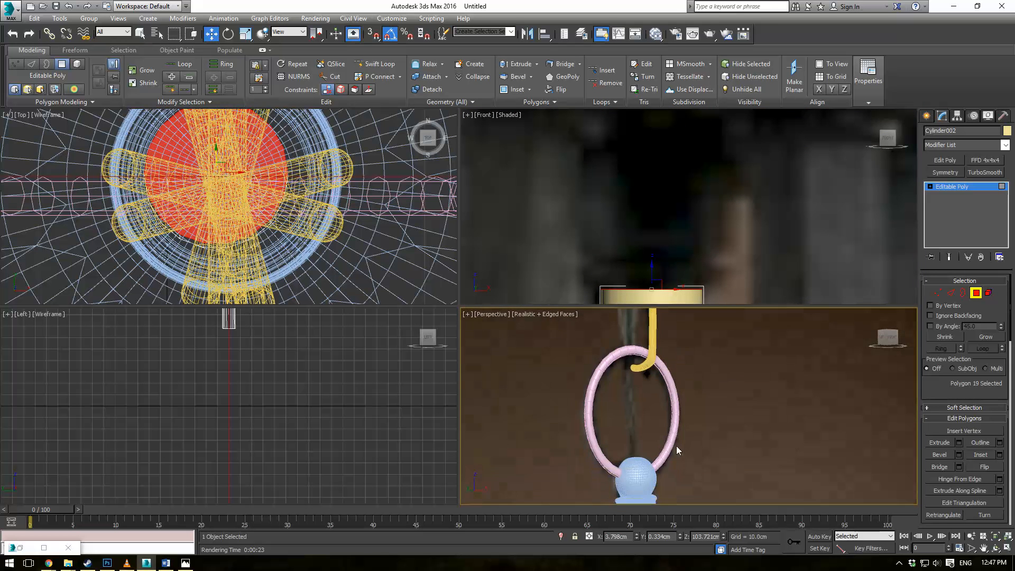
middle_drag(677, 446, 682, 210)
alt+middle_drag(661, 429, 635, 373)
scroll(656, 408, up, 4)
click(560, 316)
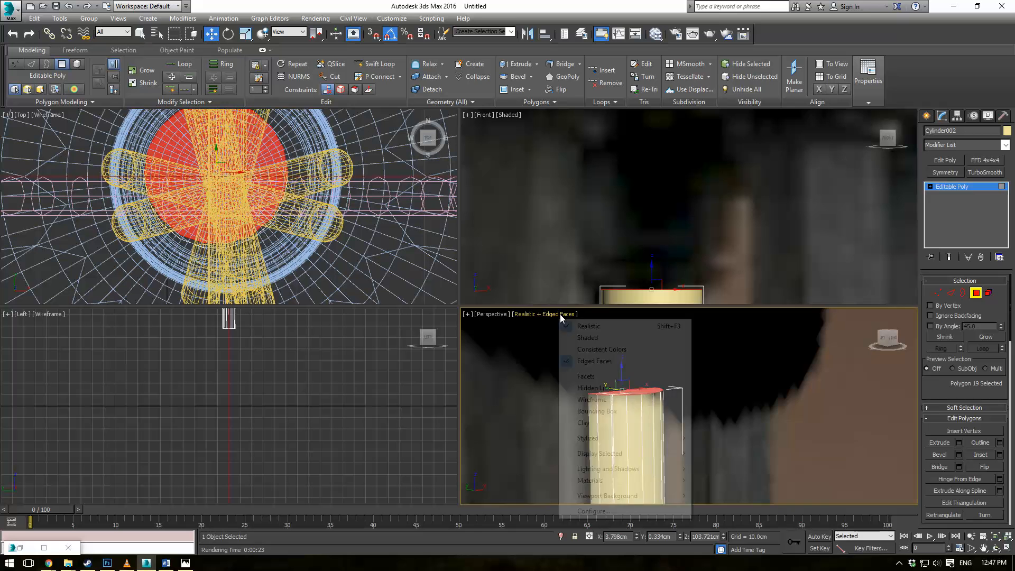
click(589, 339)
middle_drag(711, 370, 714, 376)
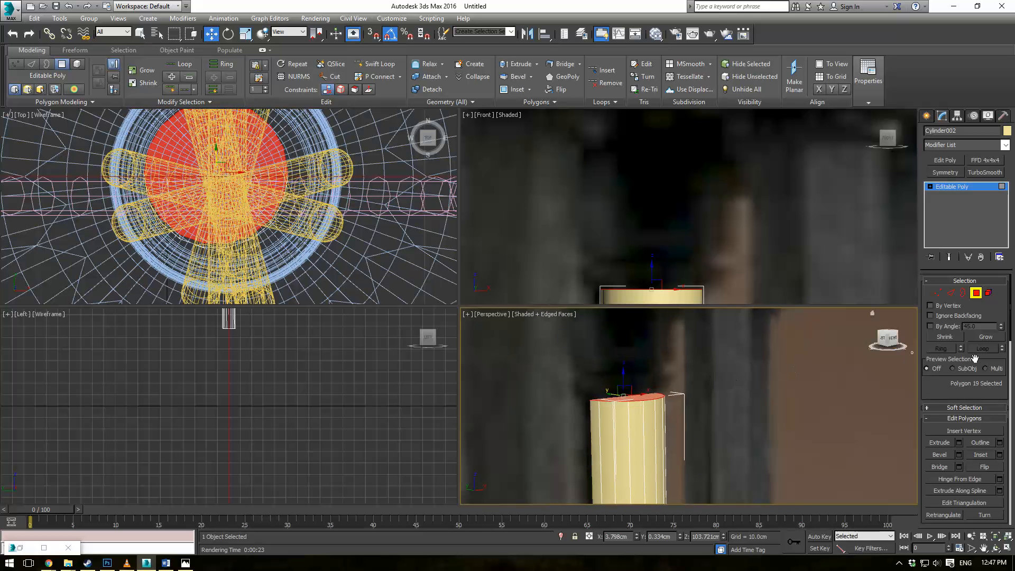
Bevel the rod's top polygon outward, upward and back inward to form a collar ring with angled edges
click(937, 455)
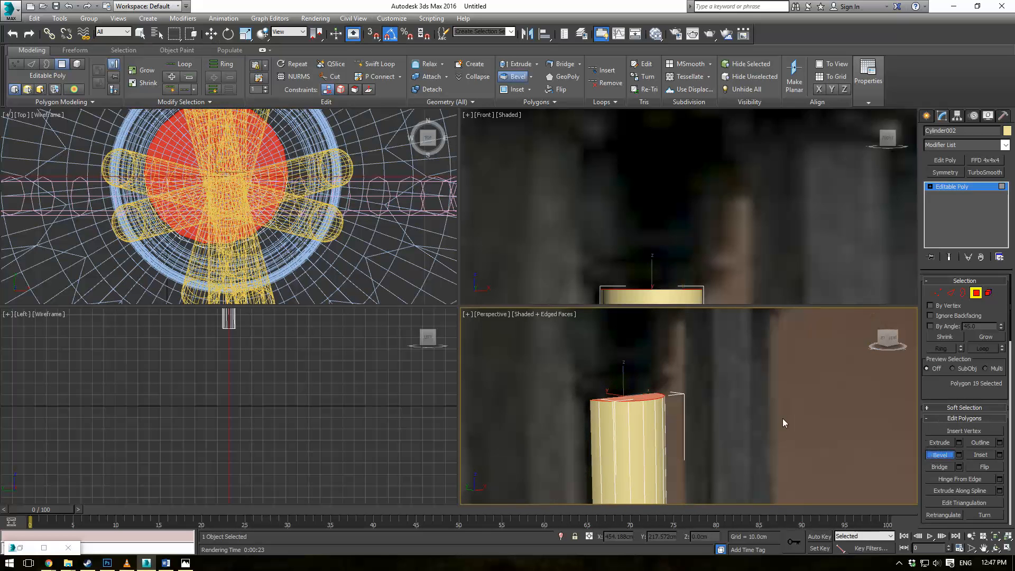
drag(633, 399, 644, 379)
click(636, 399)
click(638, 394)
click(643, 385)
middle_drag(675, 340, 674, 348)
scroll(631, 376, up, 4)
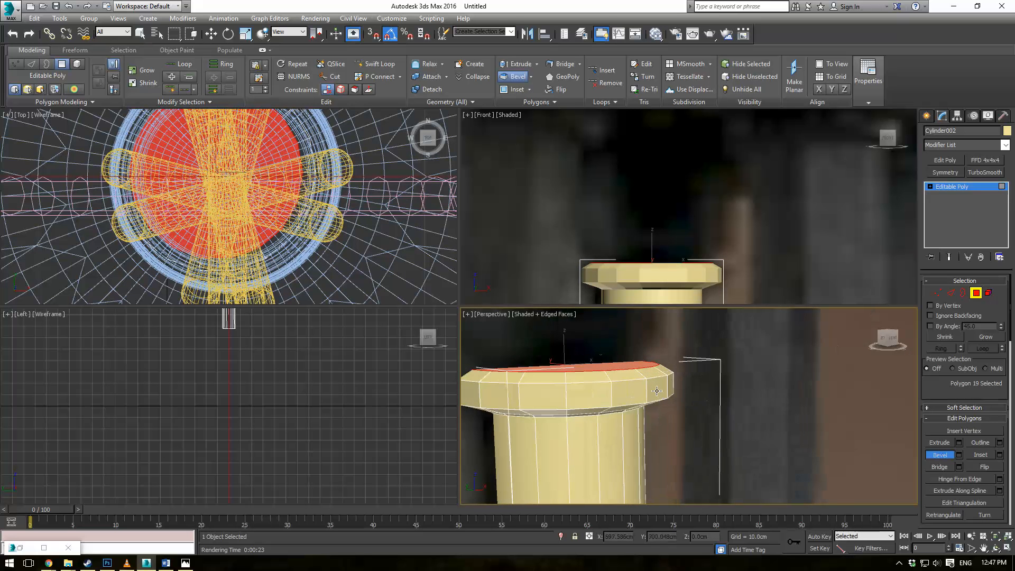
Bevel the top polygon into a short neck above the collar, followed by a second flared ring
drag(612, 364, 611, 362)
click(610, 360)
alt+middle_drag(642, 366, 617, 368)
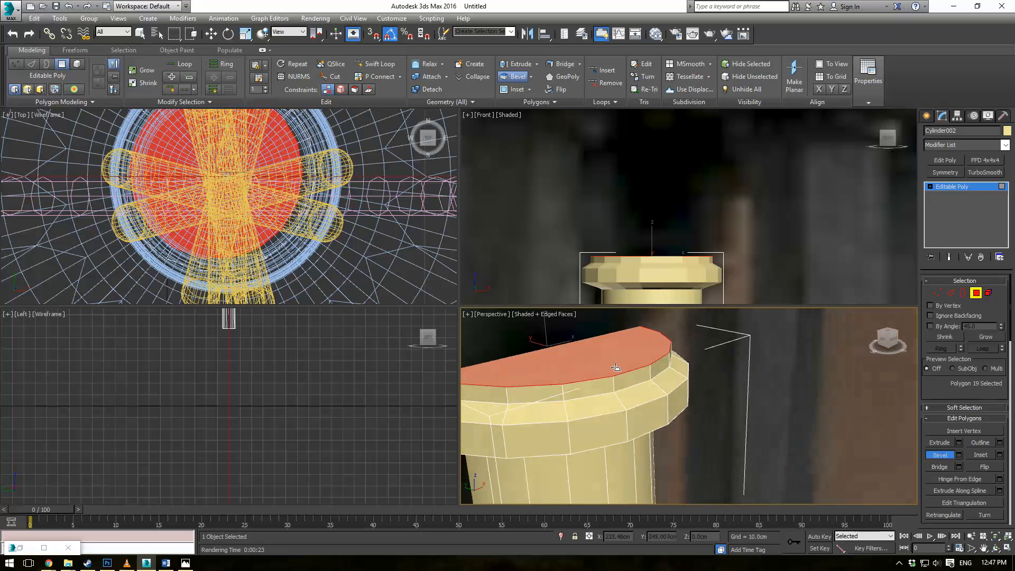
drag(598, 351, 607, 350)
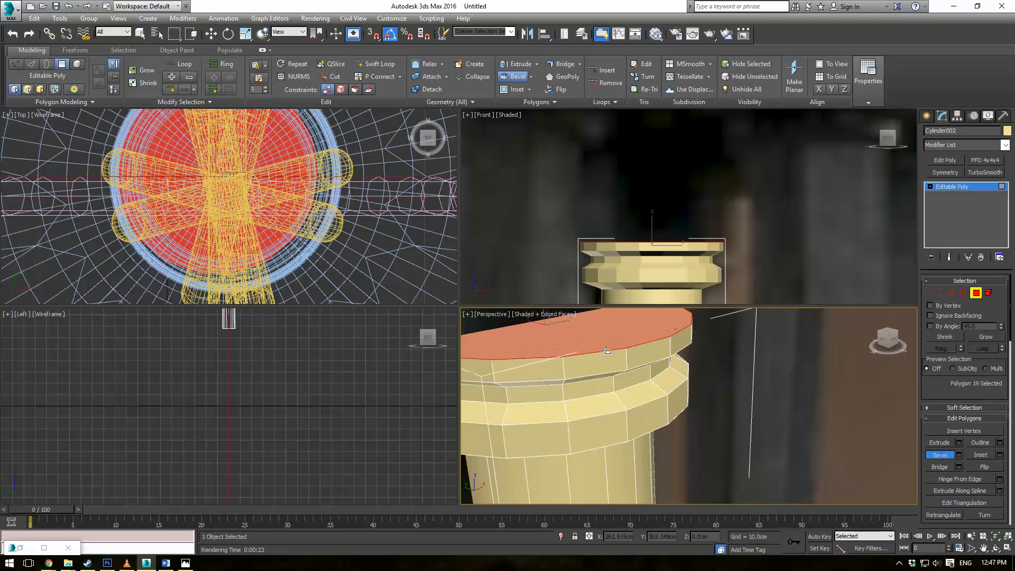
click(608, 359)
Bevel the top polygon upward and outward into a taller flared section above the two rings
scroll(610, 363, up, 2)
middle_drag(610, 346, 629, 399)
scroll(675, 272, down, 3)
scroll(672, 277, up, 1)
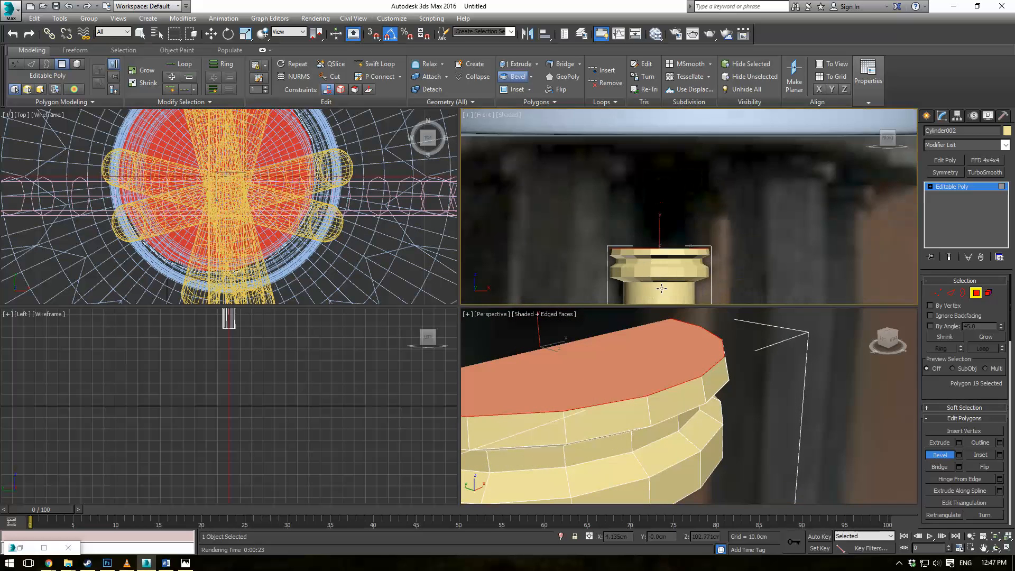
click(632, 363)
drag(632, 363, 629, 353)
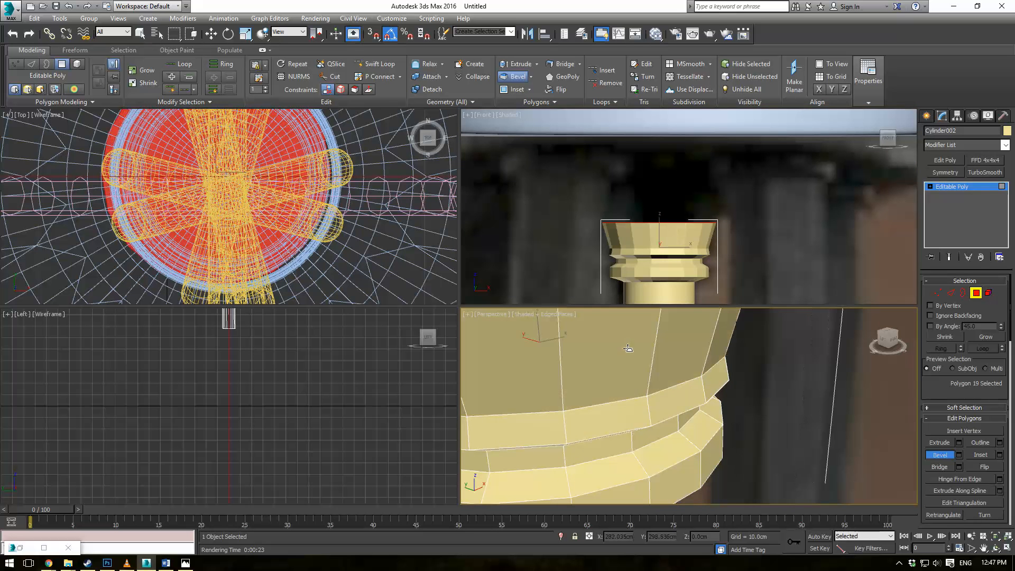
click(626, 349)
Bevel the top polygon up once more from the flared section until it reaches into the cap
middle_drag(624, 349, 641, 437)
scroll(659, 421, down, 3)
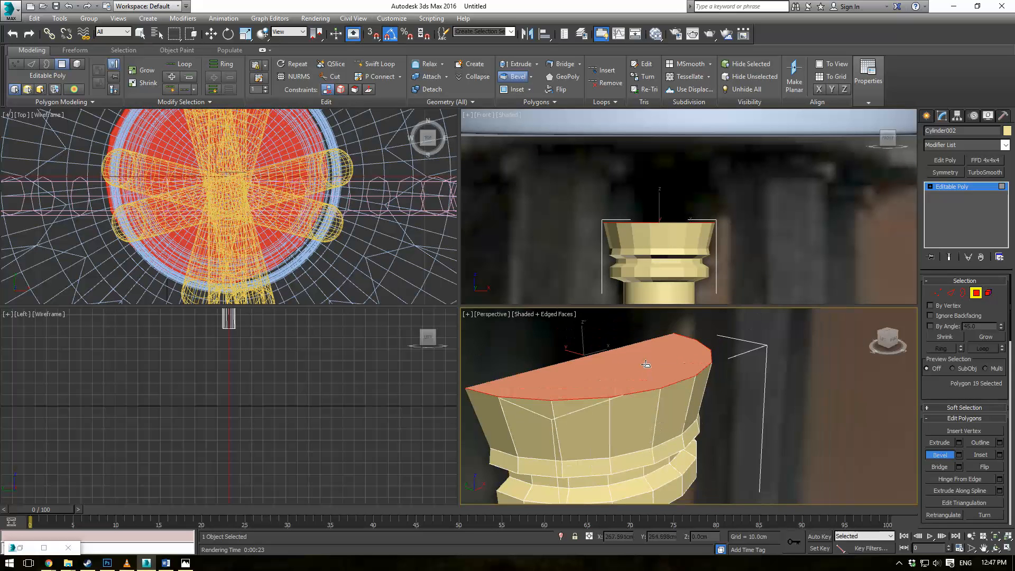
mouse_move(647, 364)
mouse_down()
mouse_move(652, 326)
mouse_move(650, 355)
mouse_up()
drag(652, 326, 656, 310)
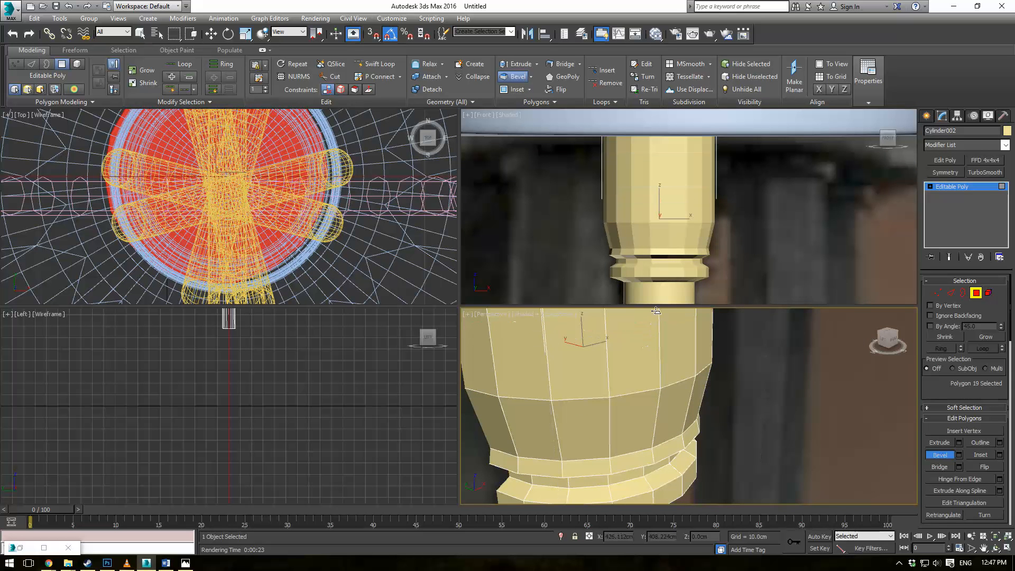
click(658, 296)
scroll(720, 241, down, 8)
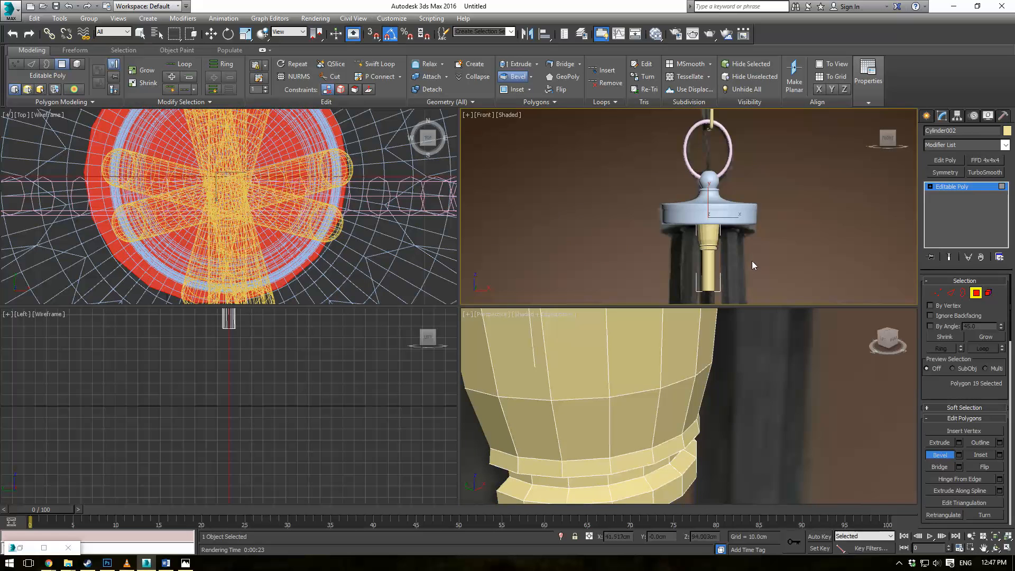
middle_drag(752, 261, 752, 217)
Leave polygon editing and move the whole rod up so its collar sits just under the cap
click(947, 188)
scroll(766, 207, up, 2)
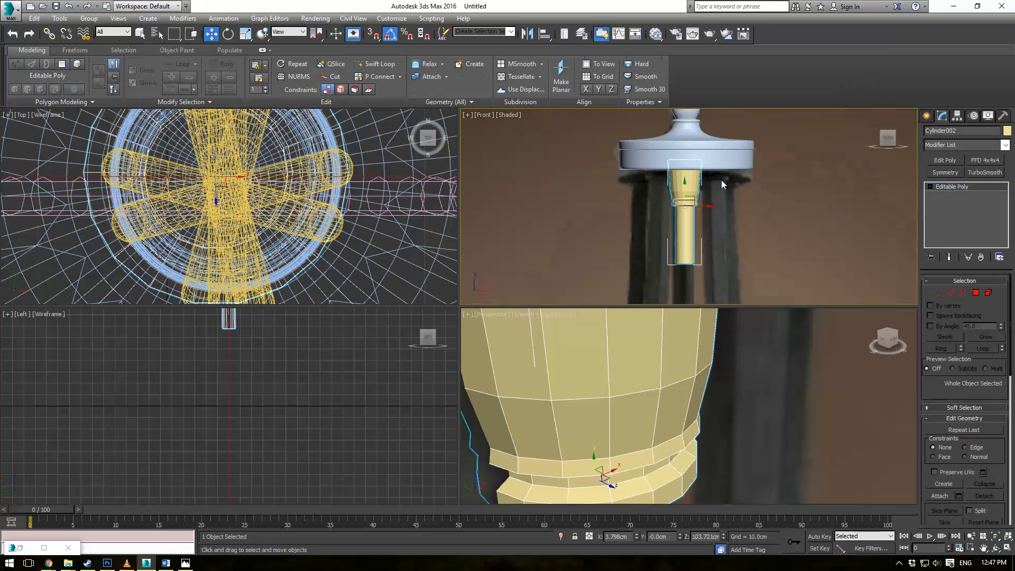
drag(684, 190, 692, 174)
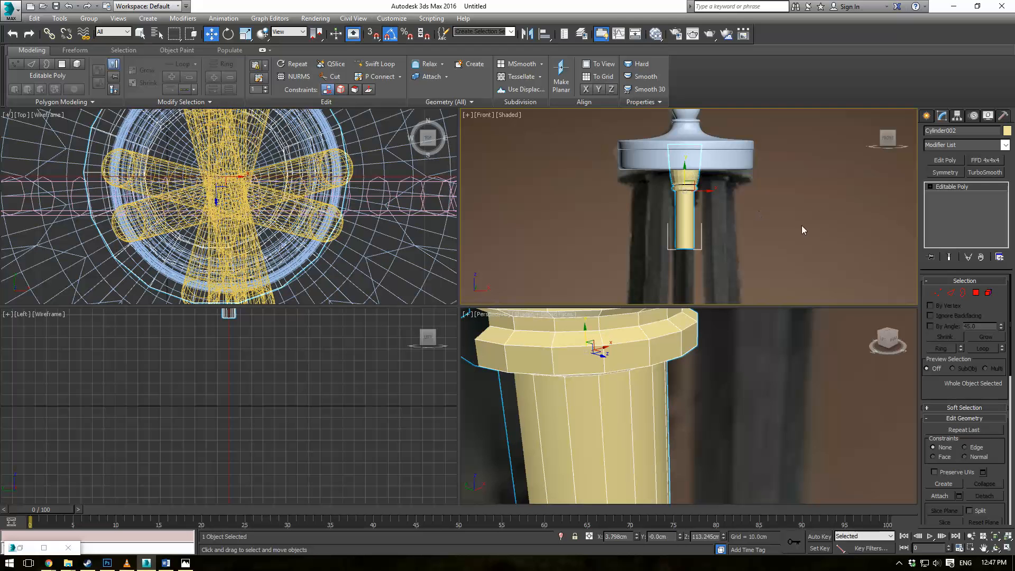
Select the rod's bottom vertices and move them down in the front view to the top of the reference's lower hub
click(937, 293)
scroll(711, 178, down, 2)
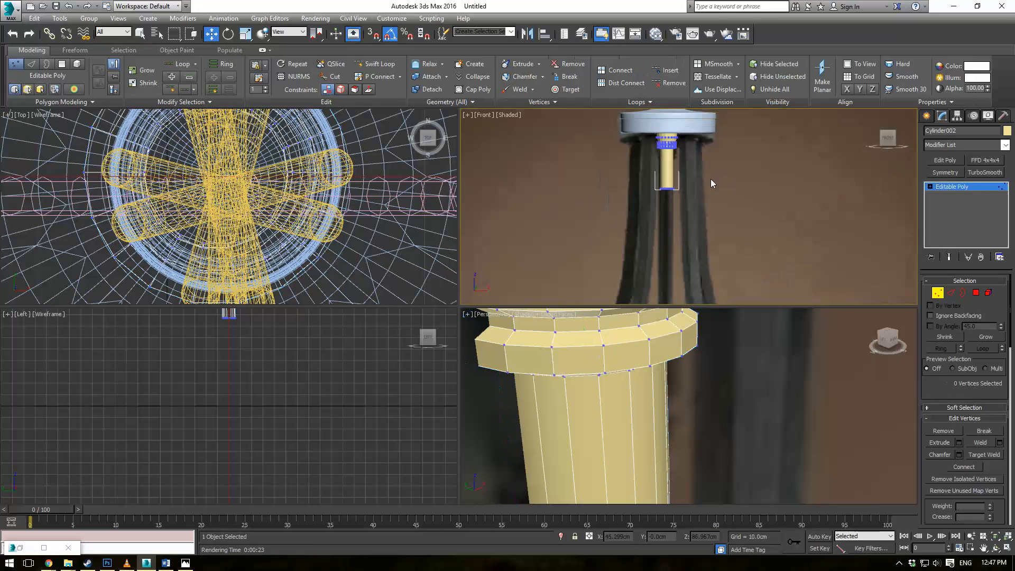
drag(761, 241, 760, 241)
scroll(728, 236, down, 2)
key(alt+w)
scroll(686, 130, down, 2)
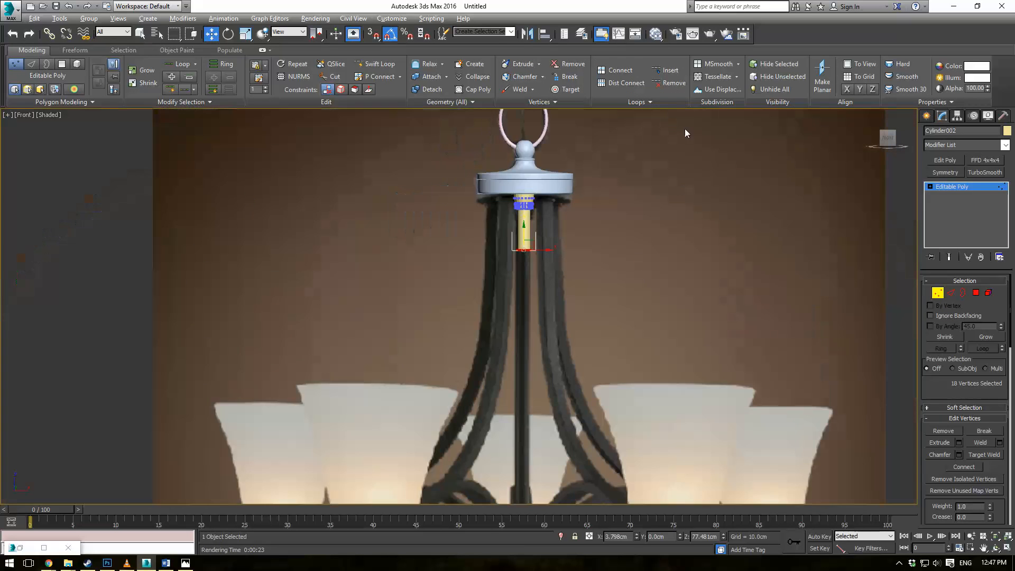
middle_drag(601, 303, 588, 252)
scroll(588, 252, down, 2)
drag(532, 201, 578, 380)
scroll(580, 381, up, 4)
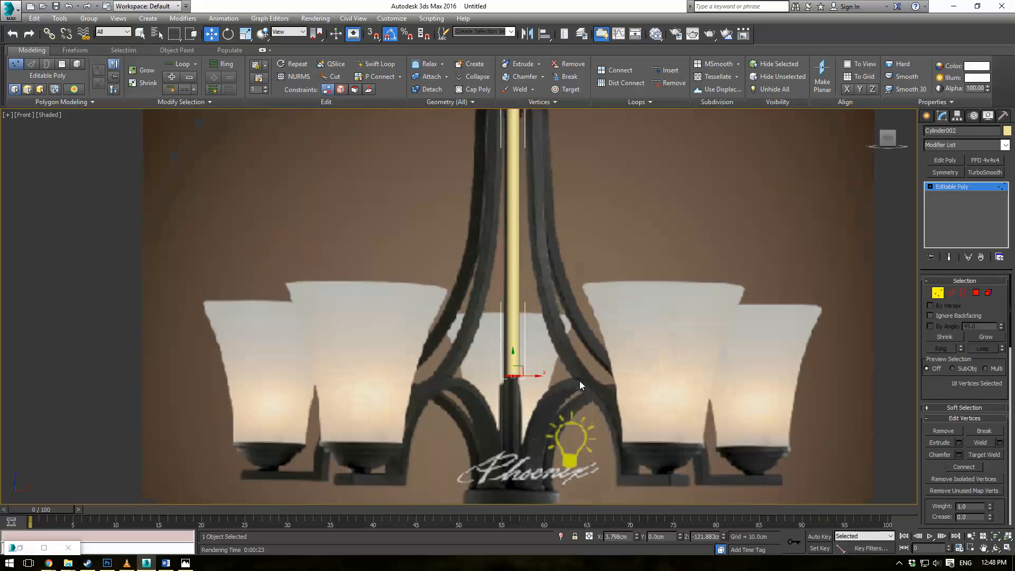
middle_drag(519, 379, 528, 256)
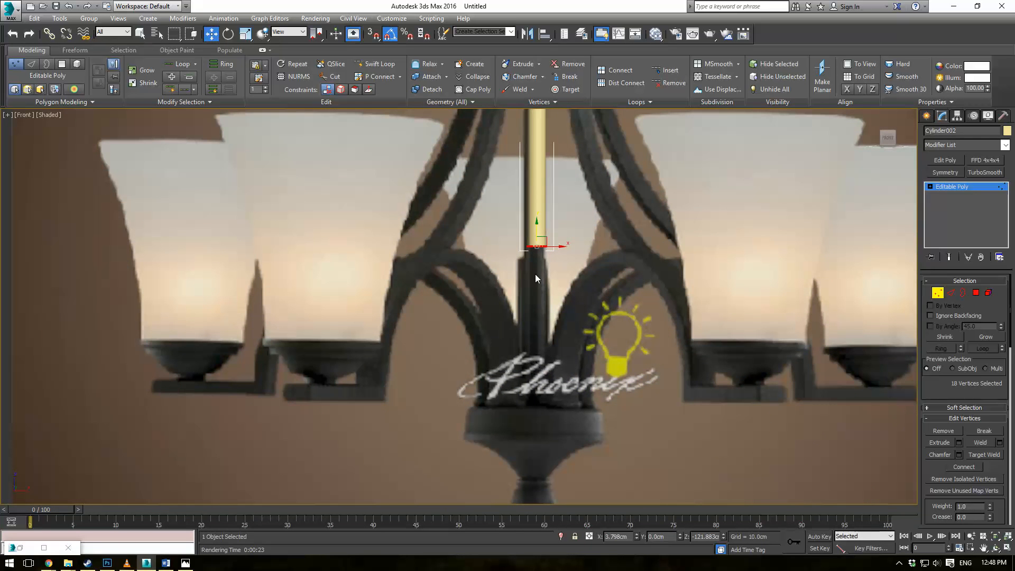
drag(537, 227, 544, 385)
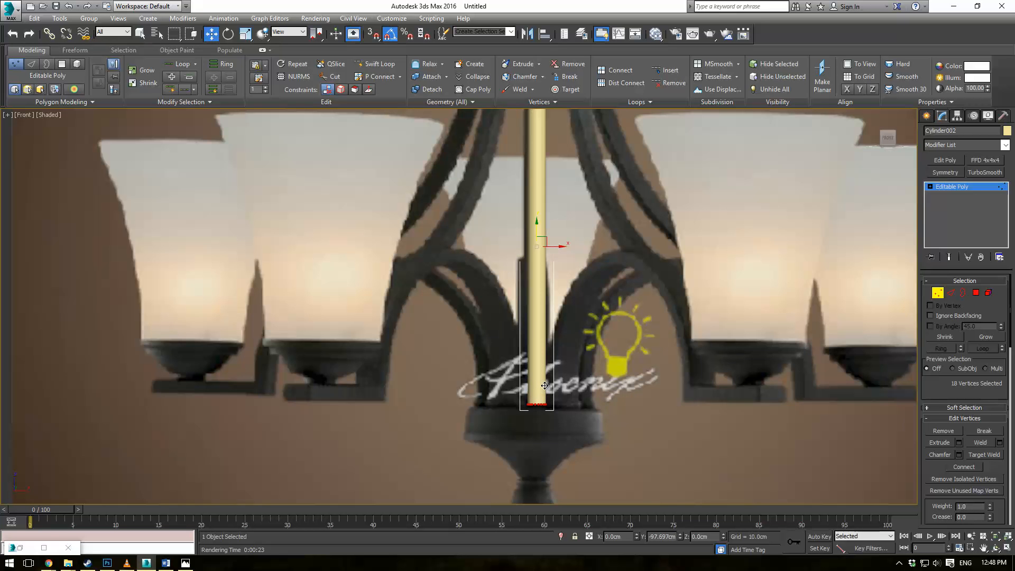
Lower the rod's bottom vertices slightly into the hub, leave vertex editing and deselect the rod
scroll(579, 305, down, 5)
scroll(577, 272, up, 6)
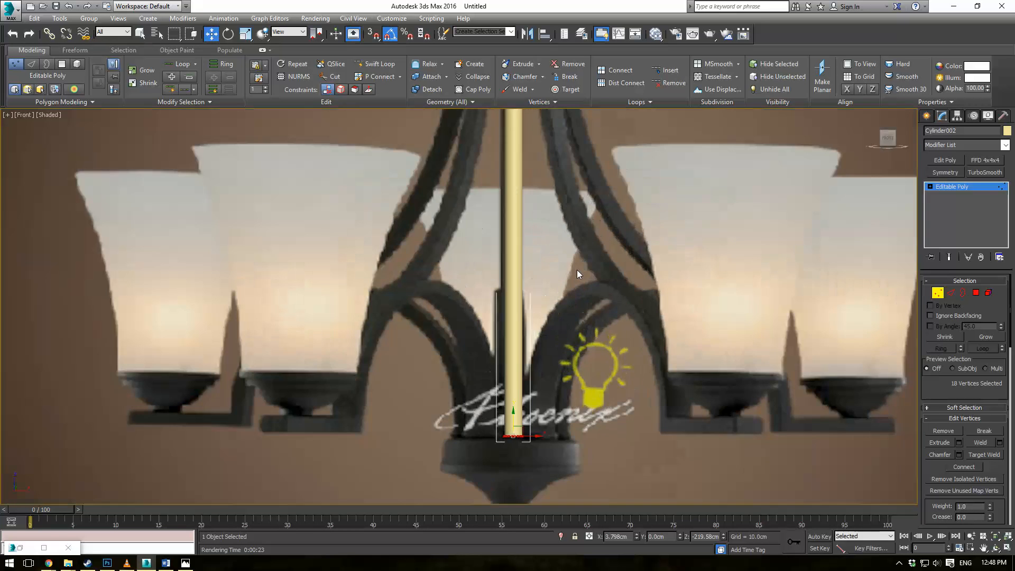
scroll(576, 269, up, 3)
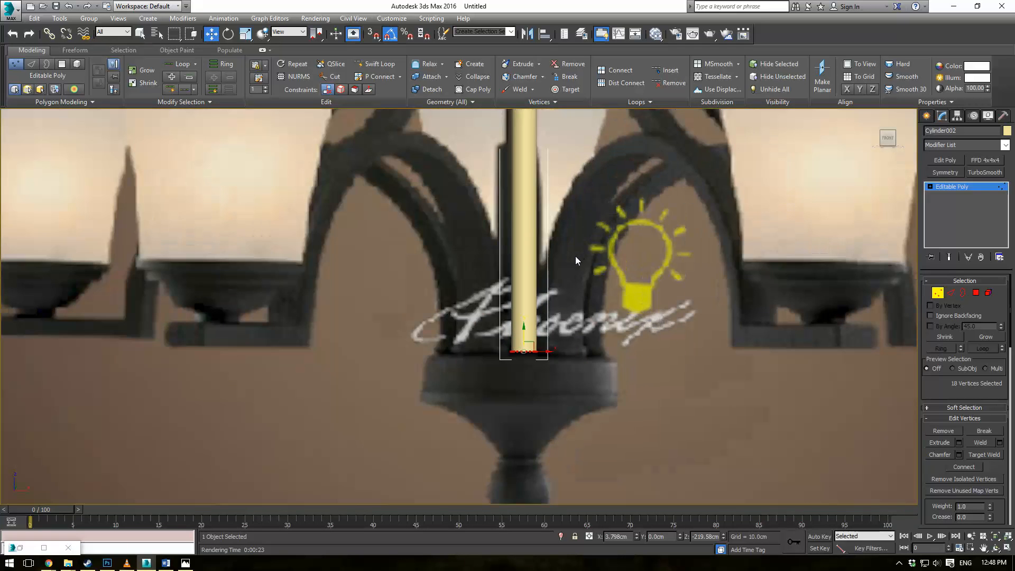
scroll(545, 308, up, 2)
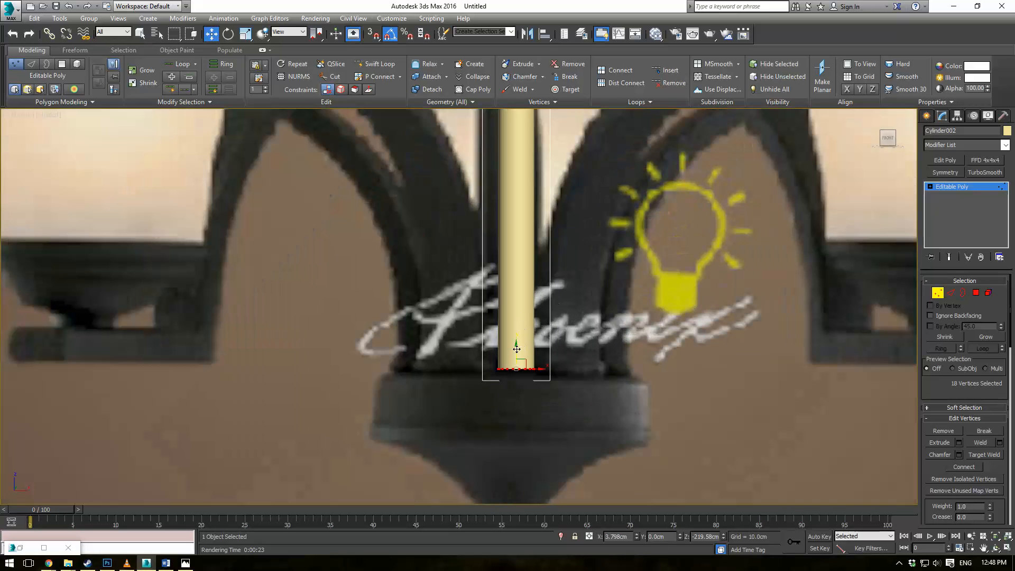
drag(519, 353, 520, 380)
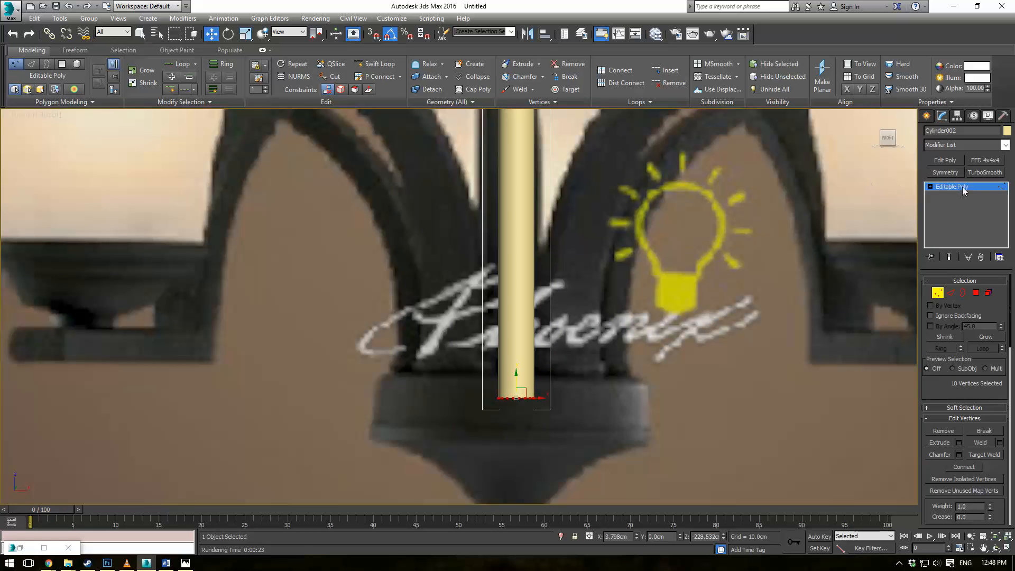
click(962, 187)
click(721, 236)
Clone the cap straight down onto the reference's lower hub
scroll(708, 264, down, 5)
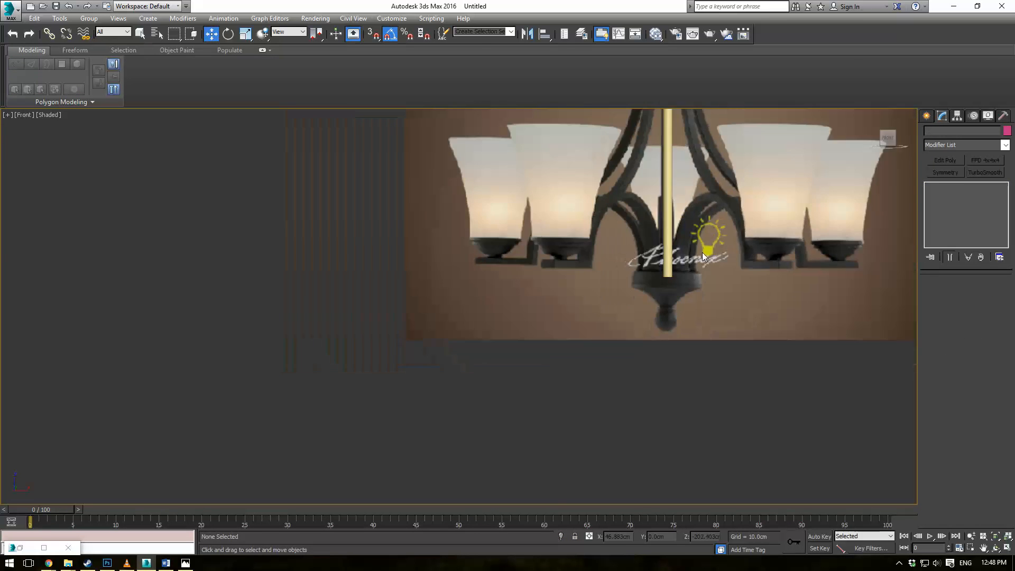
scroll(703, 253, down, 3)
scroll(681, 405, up, 5)
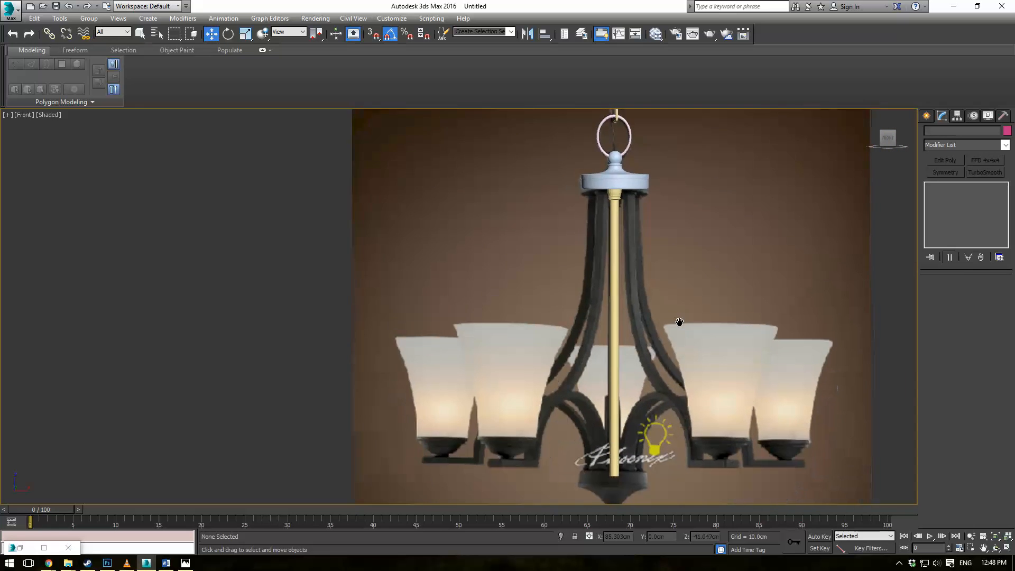
click(622, 166)
shift+drag(614, 157, 612, 455)
click(505, 323)
Rotate the cloned cap 180 degrees upside down and move it up to align with the reference hub's upper edge
middle_drag(715, 402, 701, 289)
key(e)
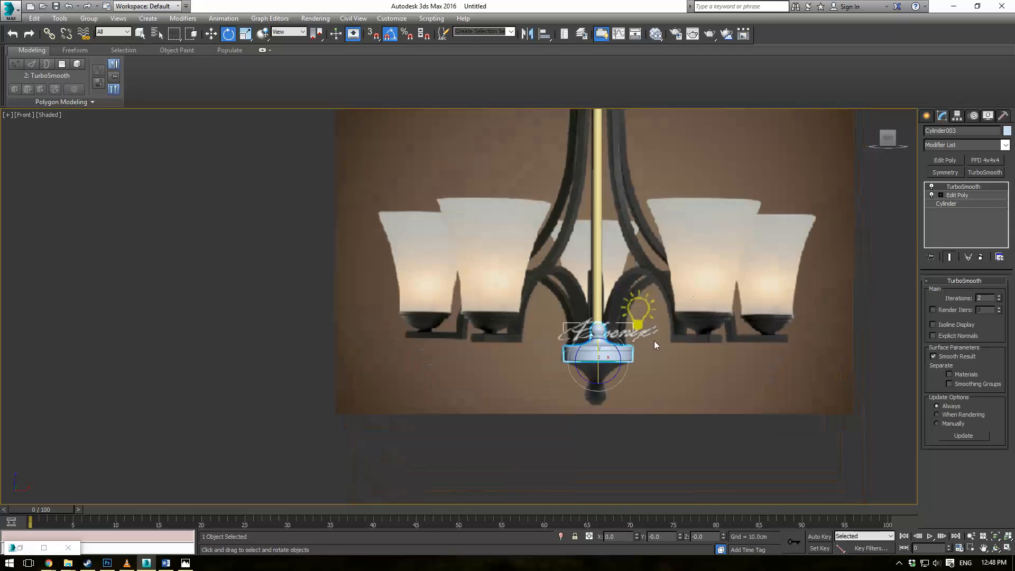
mouse_move(602, 339)
mouse_down()
mouse_move(634, 375)
mouse_move(660, 435)
mouse_move(628, 458)
mouse_move(668, 467)
mouse_up()
scroll(643, 408, up, 4)
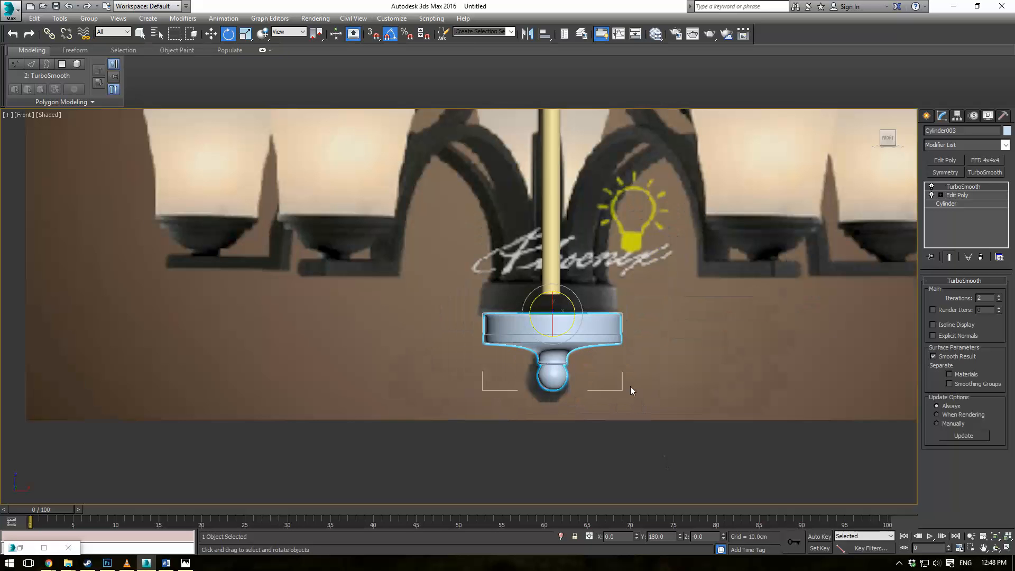
key(w)
drag(557, 317, 558, 270)
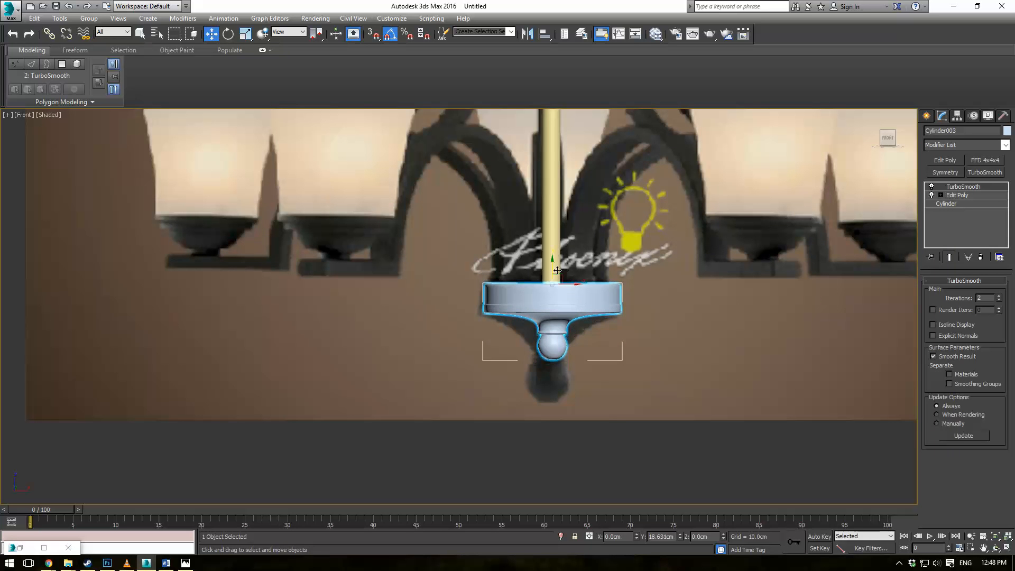
Hide the lower hub's TurboSmooth result and move all vertices below its top edge slightly down to match the reference
click(940, 195)
click(960, 204)
scroll(642, 370, up, 5)
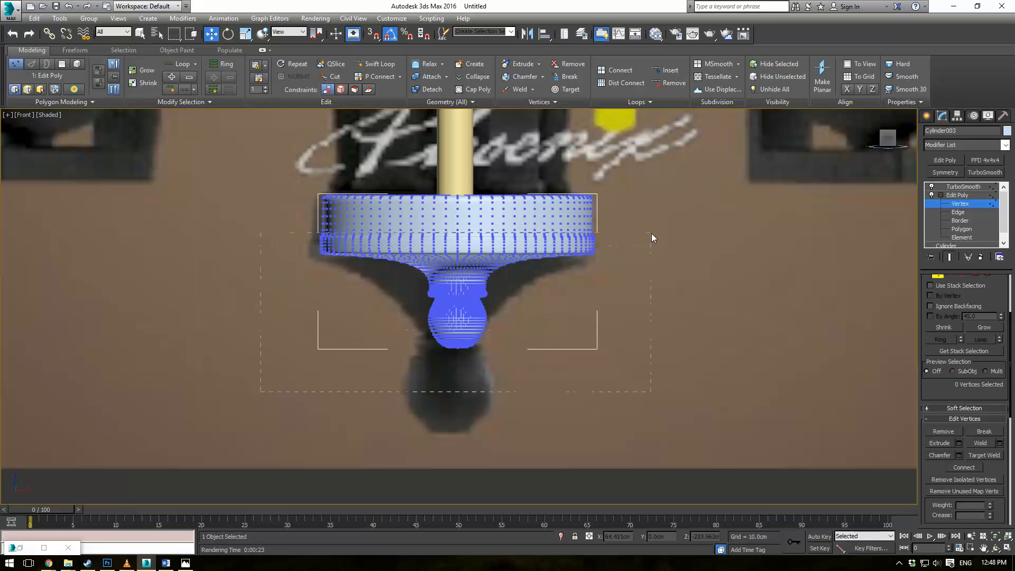
click(932, 186)
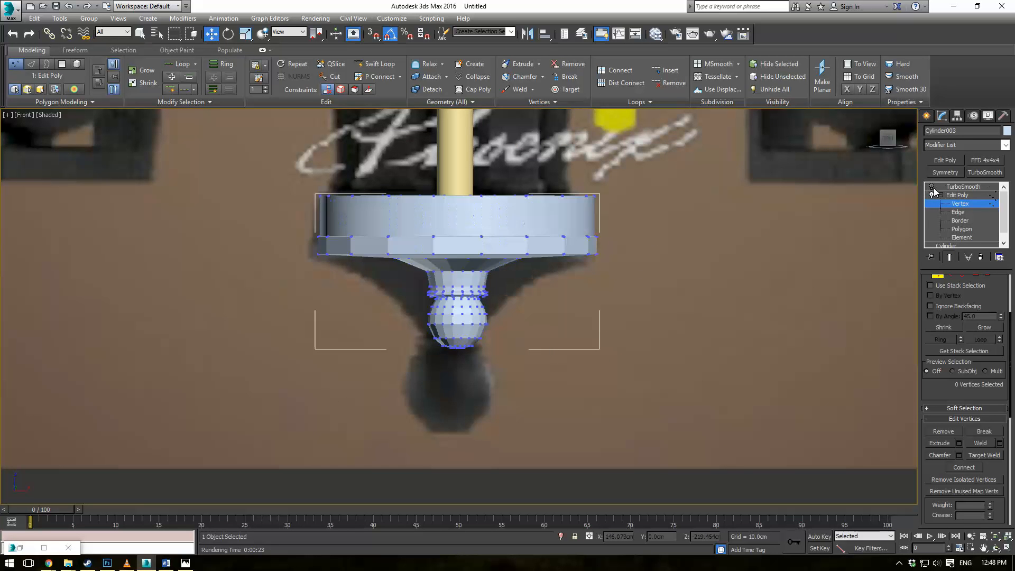
drag(695, 227, 694, 228)
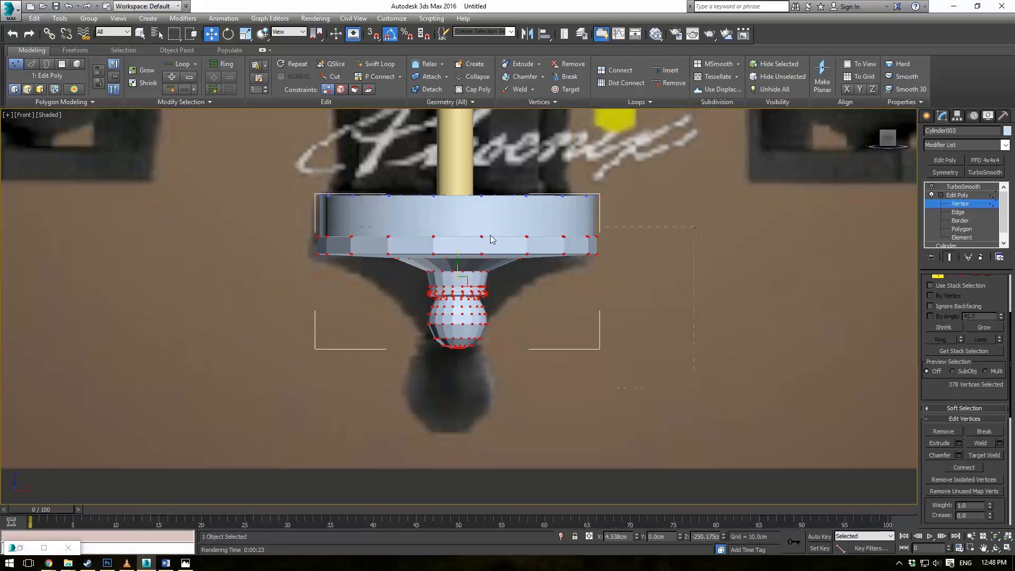
drag(456, 272, 456, 279)
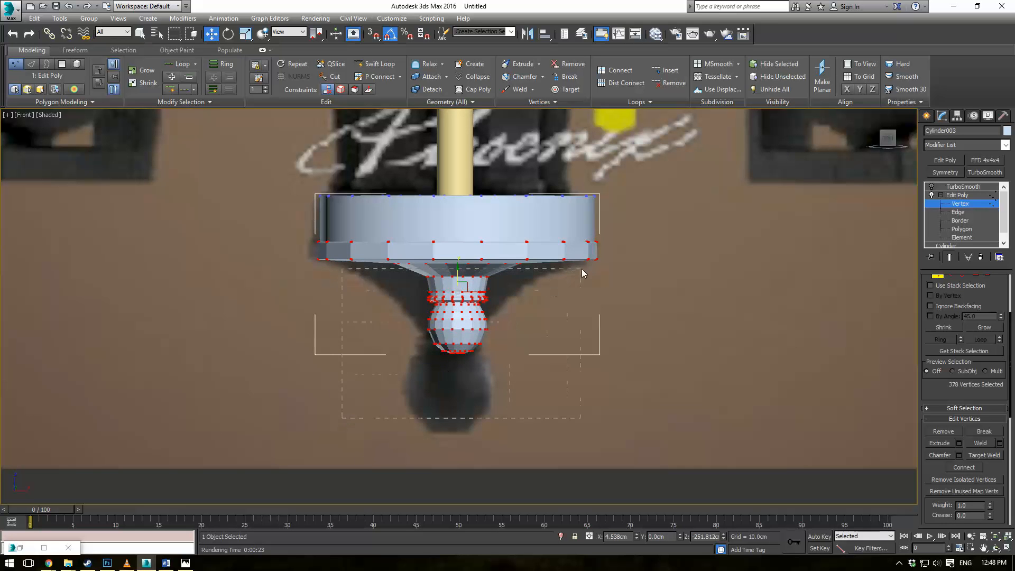
Drop the rim vertices from the selection, move the flare and knob vertices down, and scale them up to match the reference knob
alt+drag(581, 272, 589, 264)
drag(458, 286, 444, 350)
key(t)
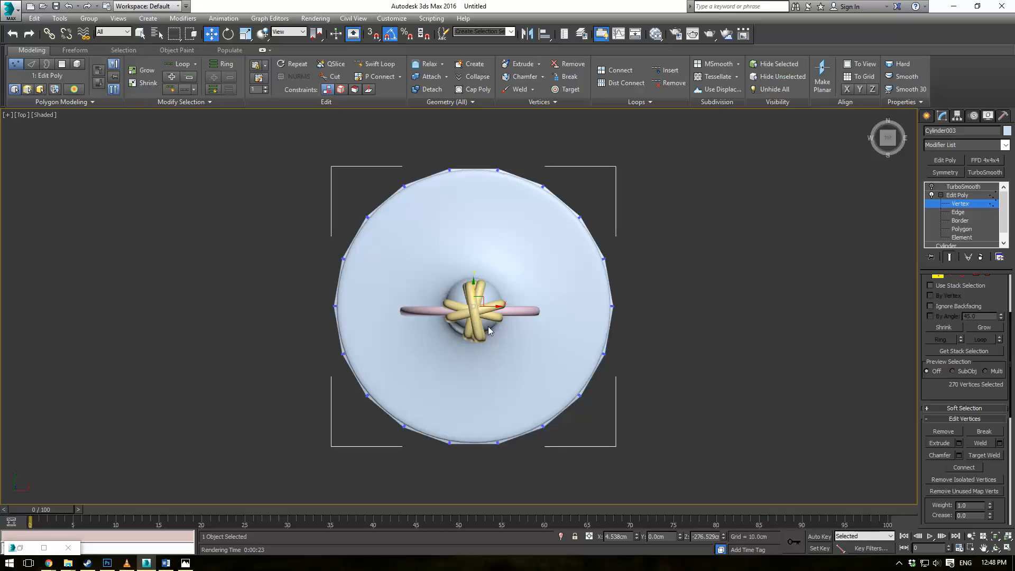
key(f)
scroll(523, 349, up, 5)
key(r)
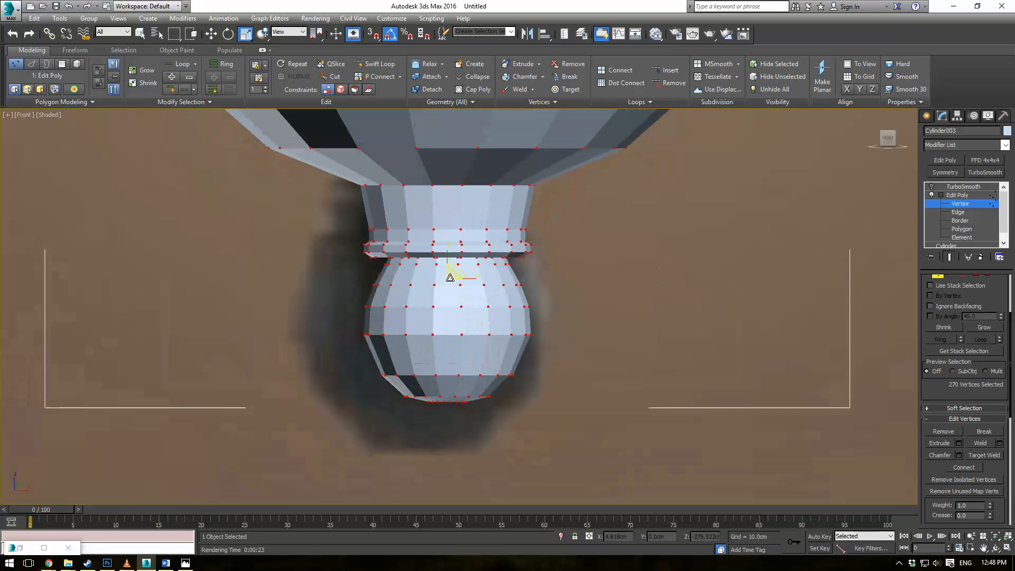
drag(450, 277, 457, 236)
key(w)
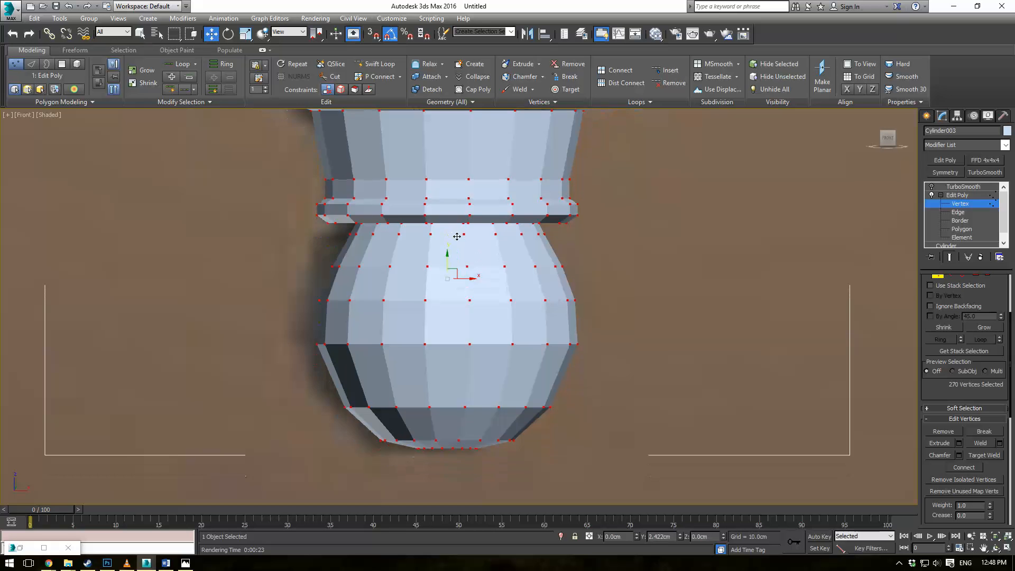
Move the vertex ring in the middle of the hub's flare up about 6.6 cm, close to the rim
scroll(476, 229, down, 4)
middle_drag(505, 228, 500, 306)
scroll(446, 260, up, 2)
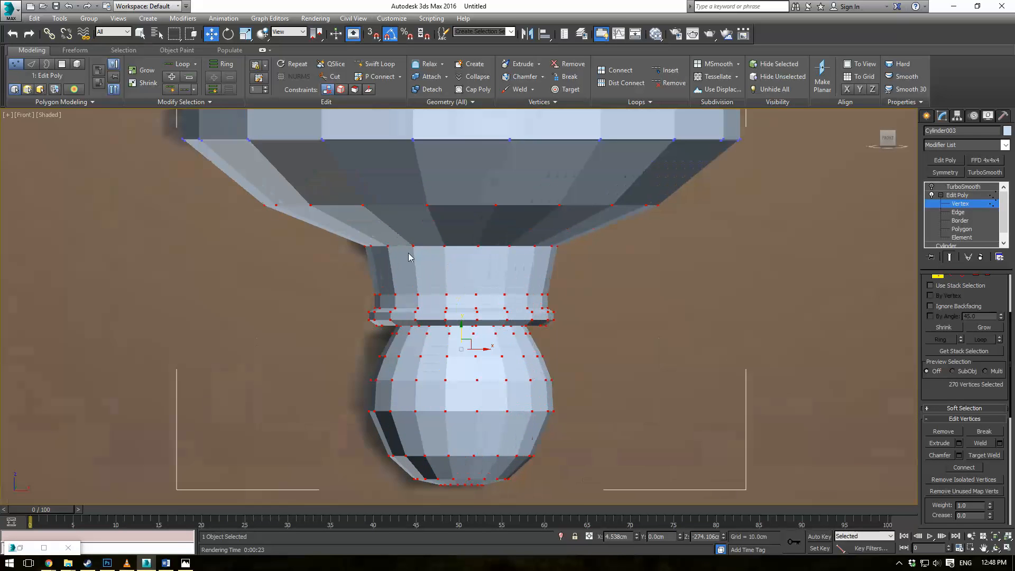
middle_drag(409, 258, 369, 302)
drag(596, 262, 663, 258)
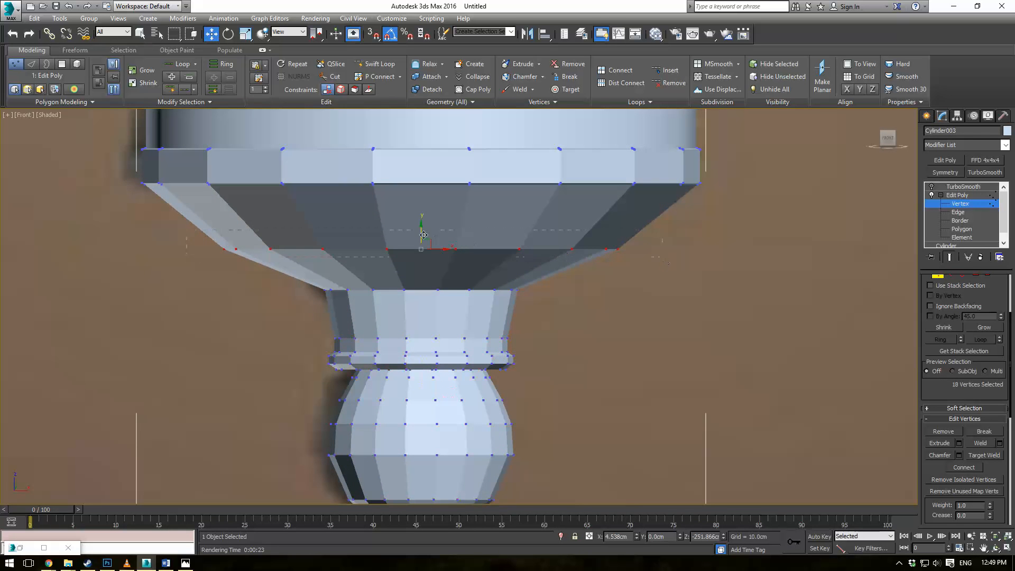
drag(420, 229, 421, 186)
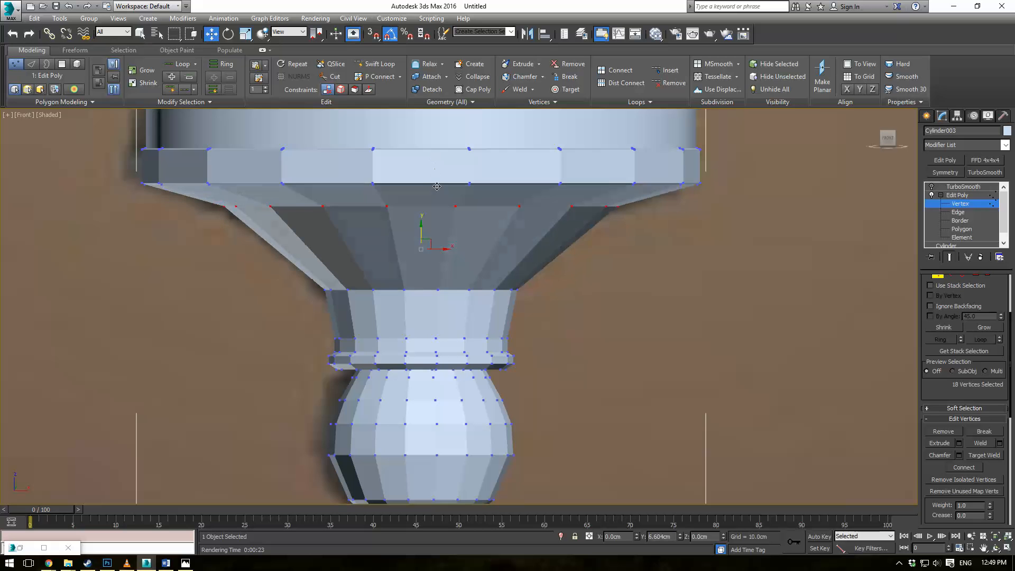
Add two Flow Connect edge loops between the hub's flare and neck to round the curve, and clear the edge selection
click(958, 212)
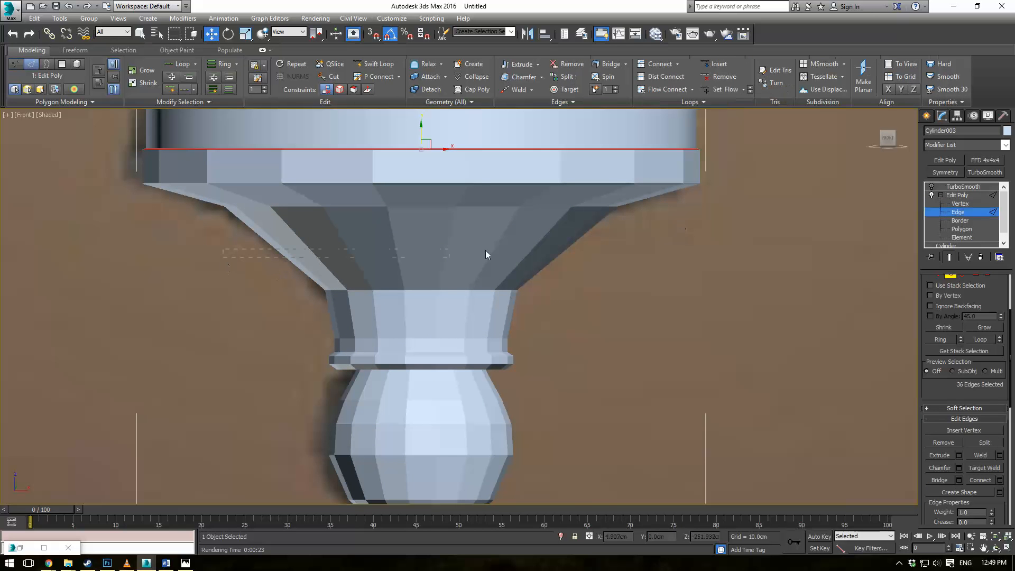
drag(486, 255, 653, 249)
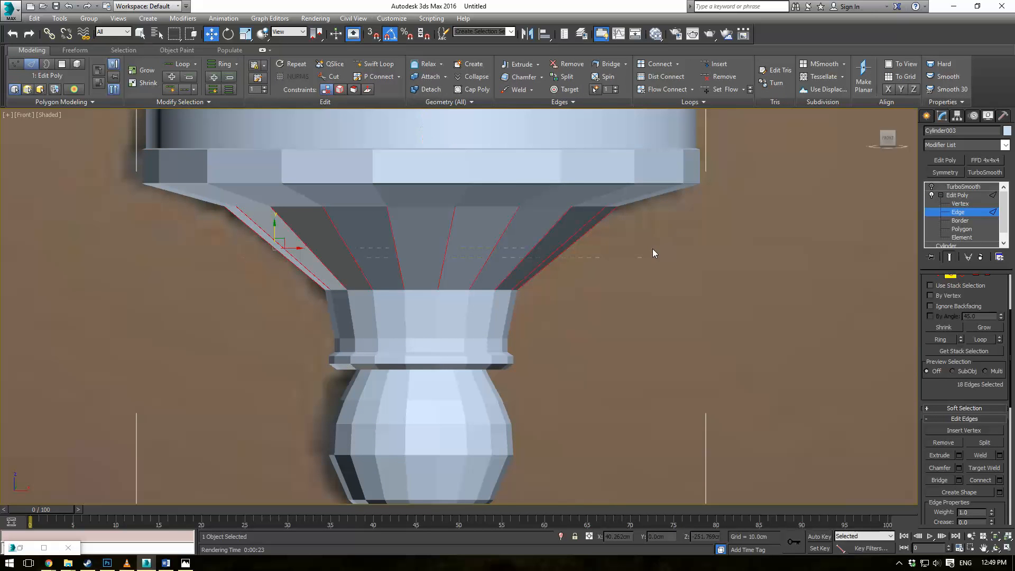
click(668, 89)
drag(356, 268, 616, 270)
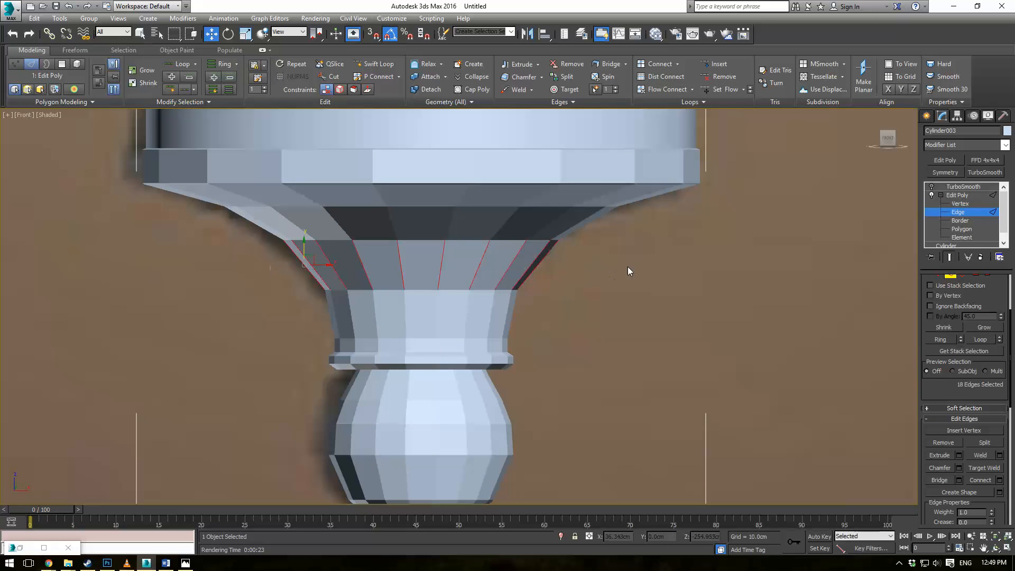
click(660, 90)
click(648, 272)
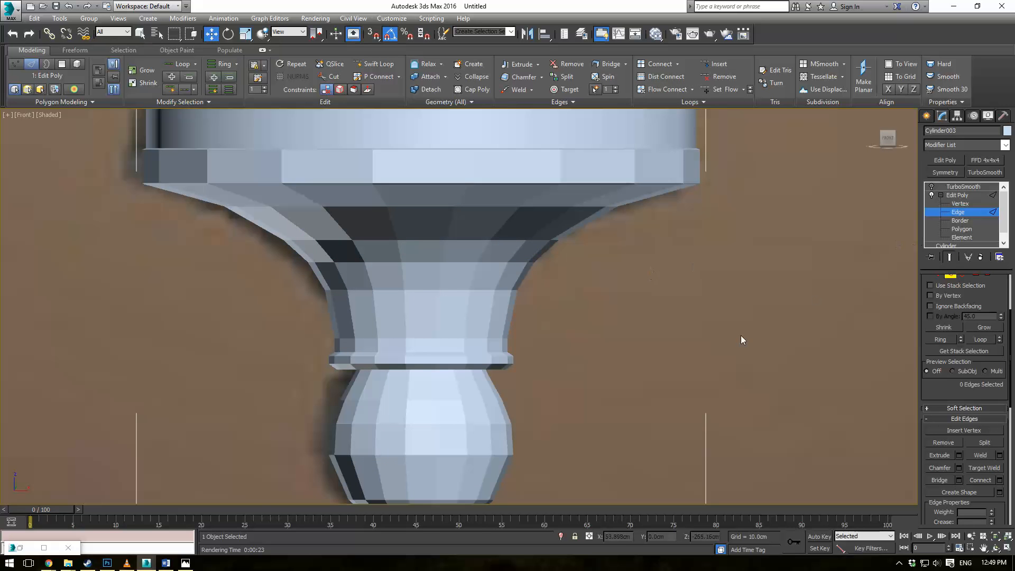
Leave edge editing, turn the hub's TurboSmooth result back on and deselect the hub
scroll(661, 328, down, 2)
middle_drag(661, 333, 653, 221)
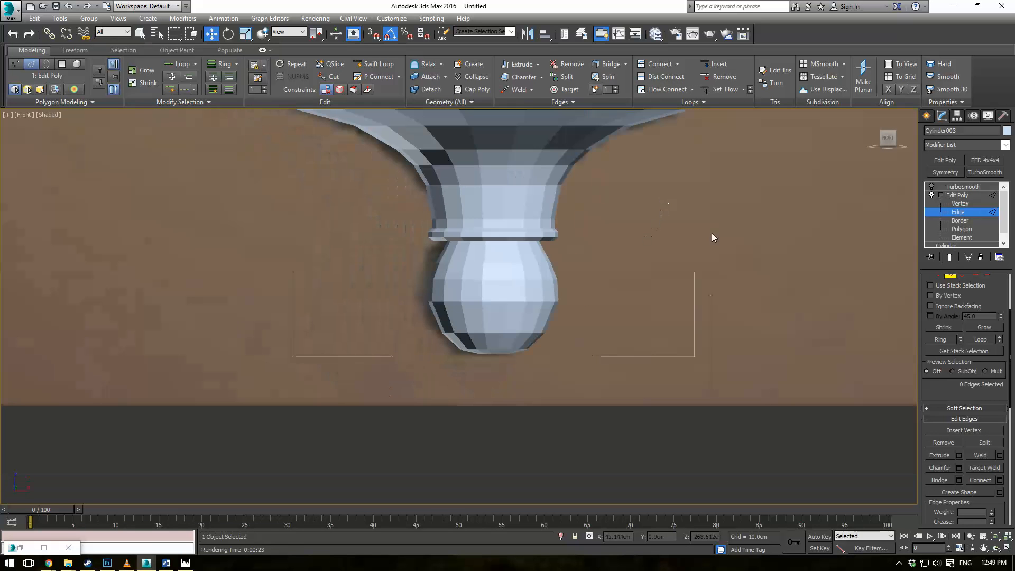
click(958, 196)
click(931, 187)
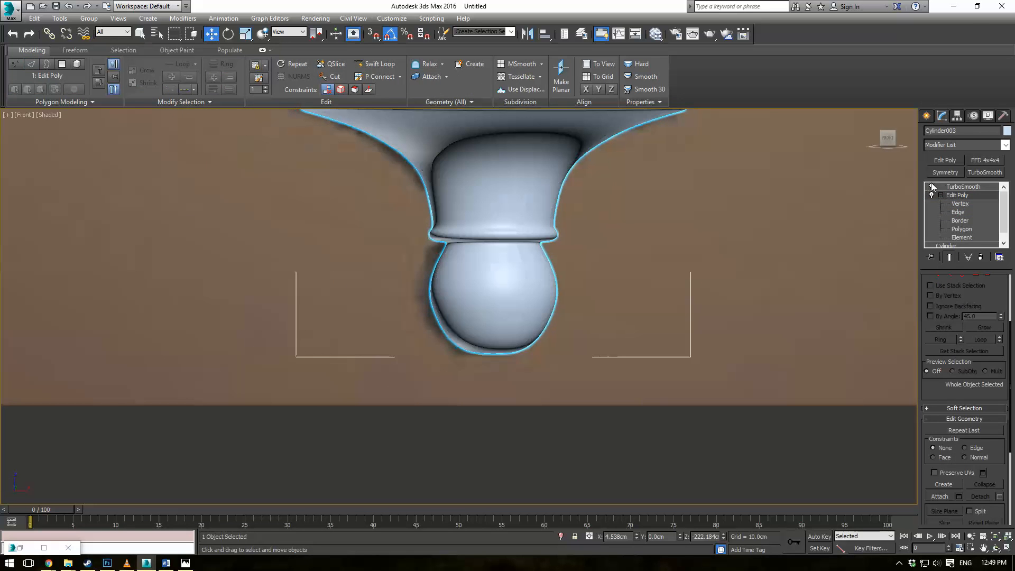
click(793, 214)
Examine the assembled chandelier against the reference image in the perspective view
scroll(607, 261, up, 1)
key(p)
alt+middle_drag(647, 270, 708, 314)
middle_drag(708, 313, 573, 278)
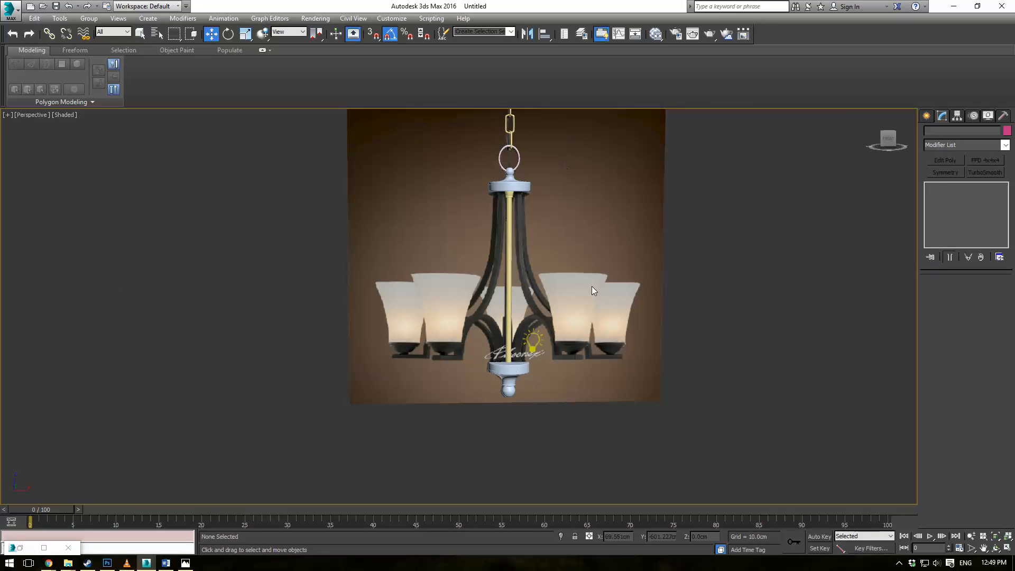
scroll(592, 286, up, 2)
scroll(515, 333, up, 2)
middle_drag(509, 363, 568, 304)
alt+middle_drag(568, 304, 539, 343)
scroll(551, 275, down, 3)
Reset the X position of the lower hub, the central rod and the upper cap to 0 cm
click(533, 407)
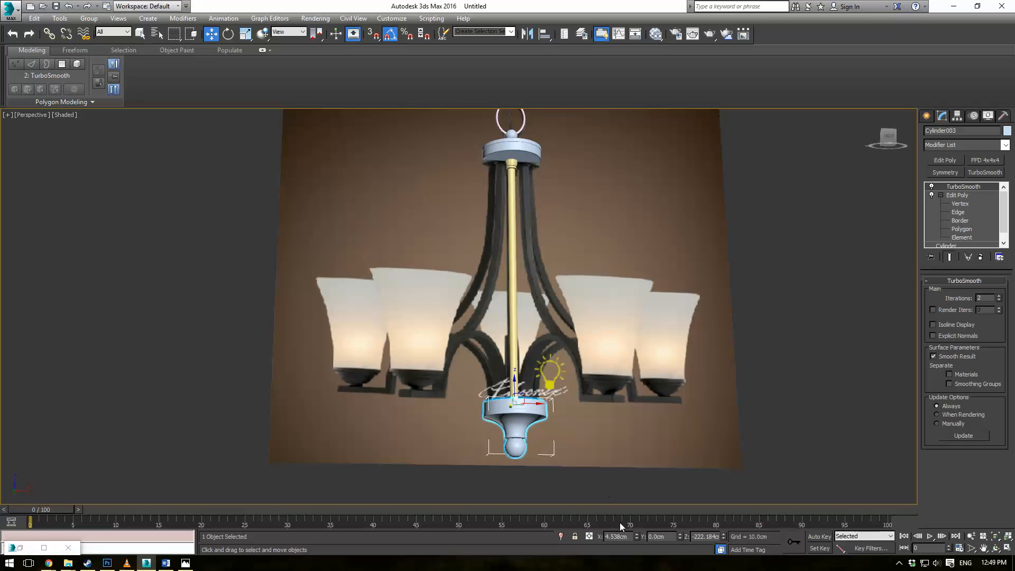
right_click(636, 536)
click(516, 385)
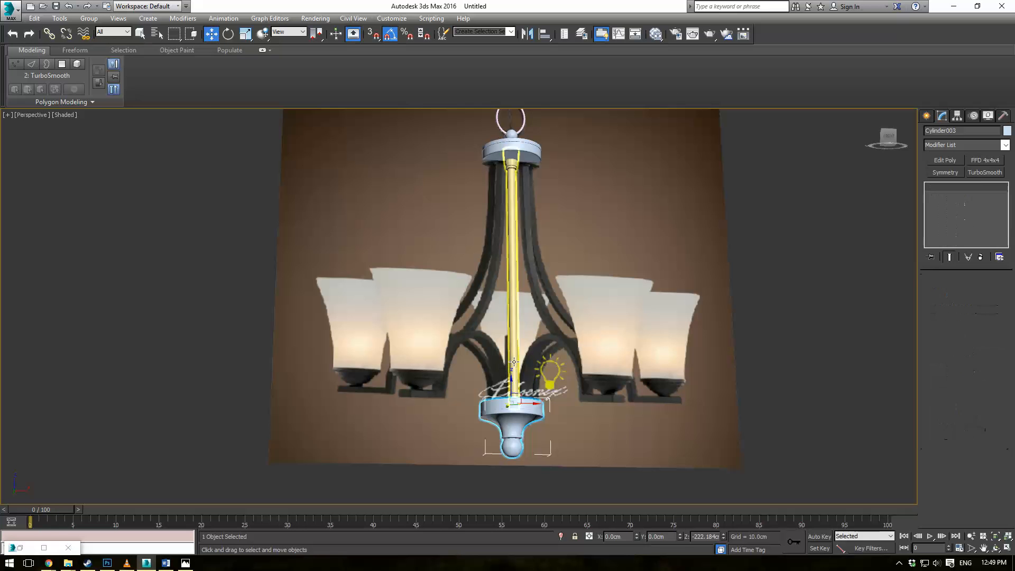
right_click(639, 538)
click(534, 156)
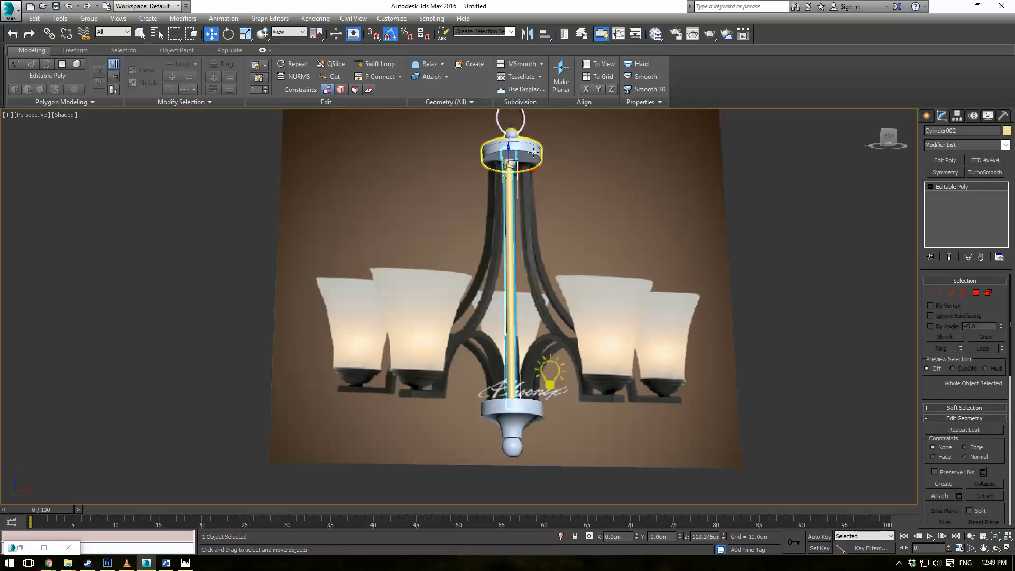
right_click(636, 538)
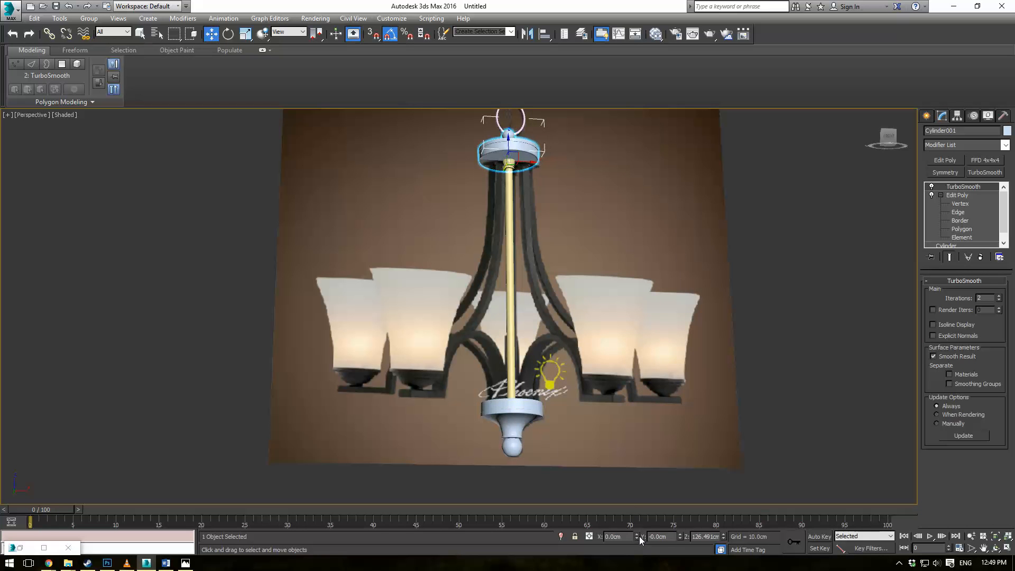
Reset the hanging ring's X position to 0 cm, try the same on the lowest chain link, and deselect
middle_drag(606, 196, 653, 468)
drag(467, 208, 607, 390)
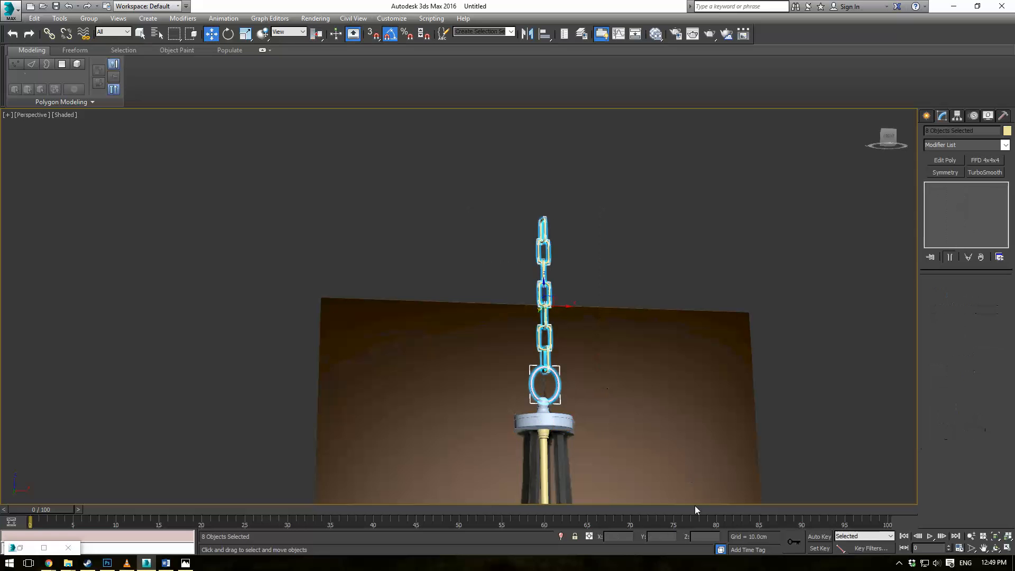
click(549, 398)
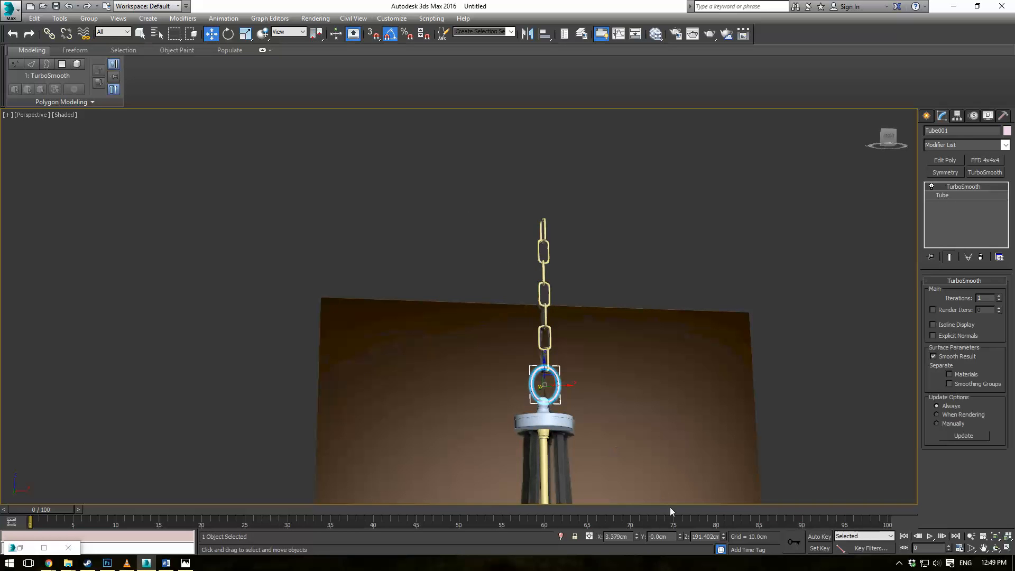
click(547, 359)
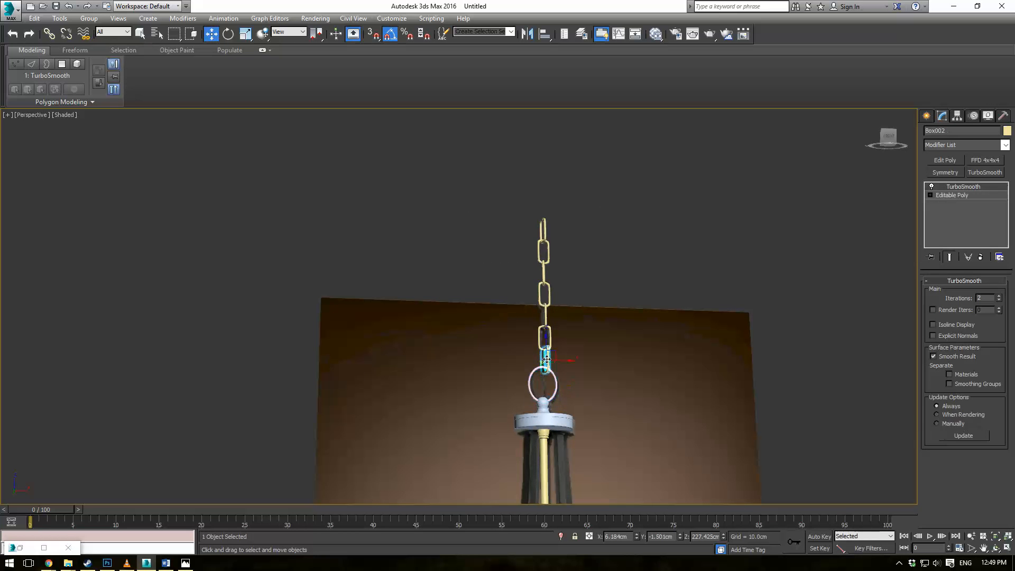
right_click(635, 538)
click(627, 379)
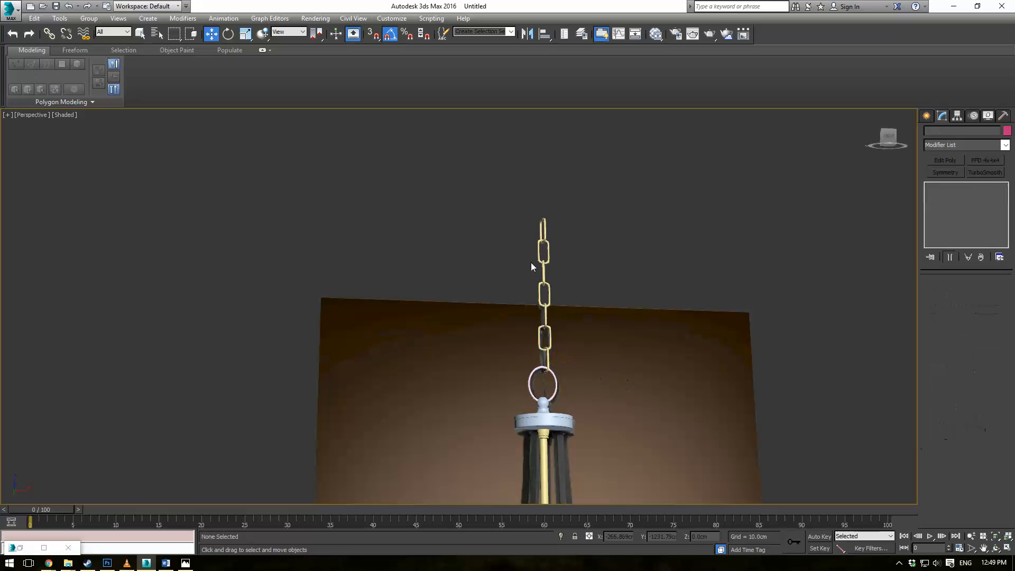
Select the seven chain links, shift them slightly along X toward the ring's centre and deselect them
drag(493, 193, 610, 353)
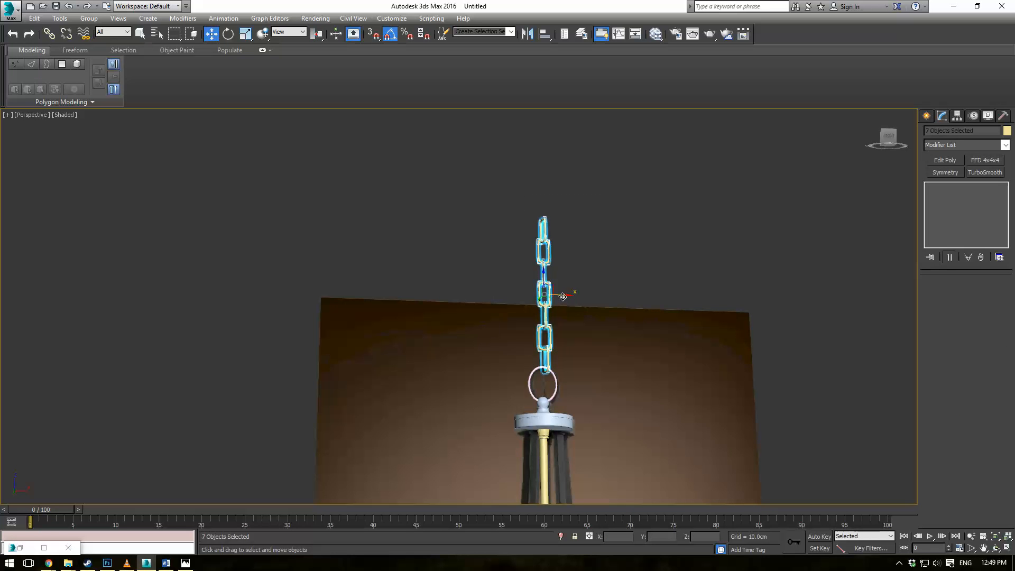
drag(563, 295, 561, 296)
click(644, 355)
Check the alignment of the chain, ring, cap and rod in the front view
scroll(664, 392, down, 4)
middle_drag(674, 410, 604, 440)
key(f)
scroll(604, 440, down, 5)
middle_drag(586, 268, 586, 471)
middle_drag(586, 138, 578, 367)
scroll(601, 282, down, 3)
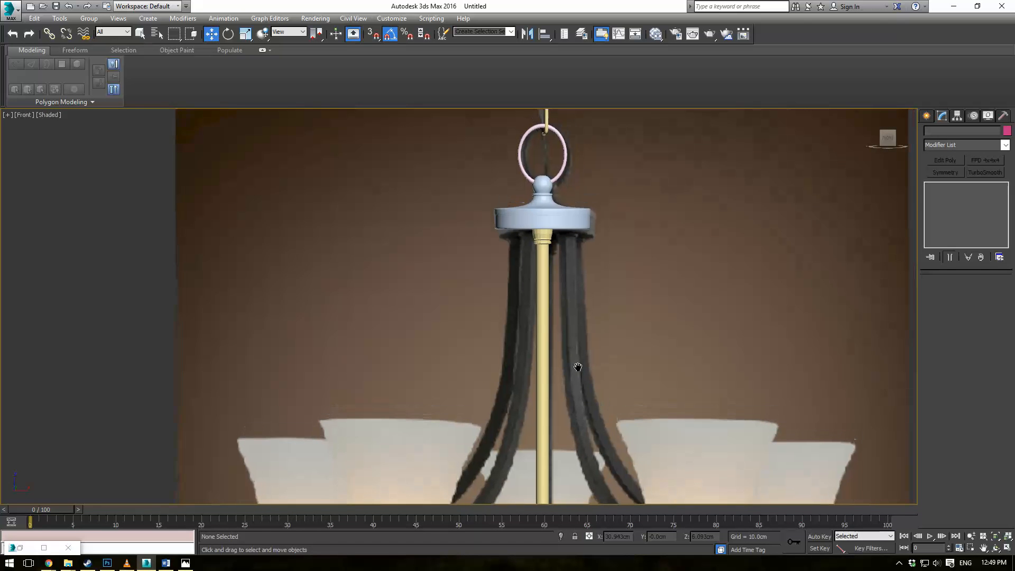
Delete the central rod's bottom cap polygon inside the lower hub, using the wireframe perspective view
click(544, 370)
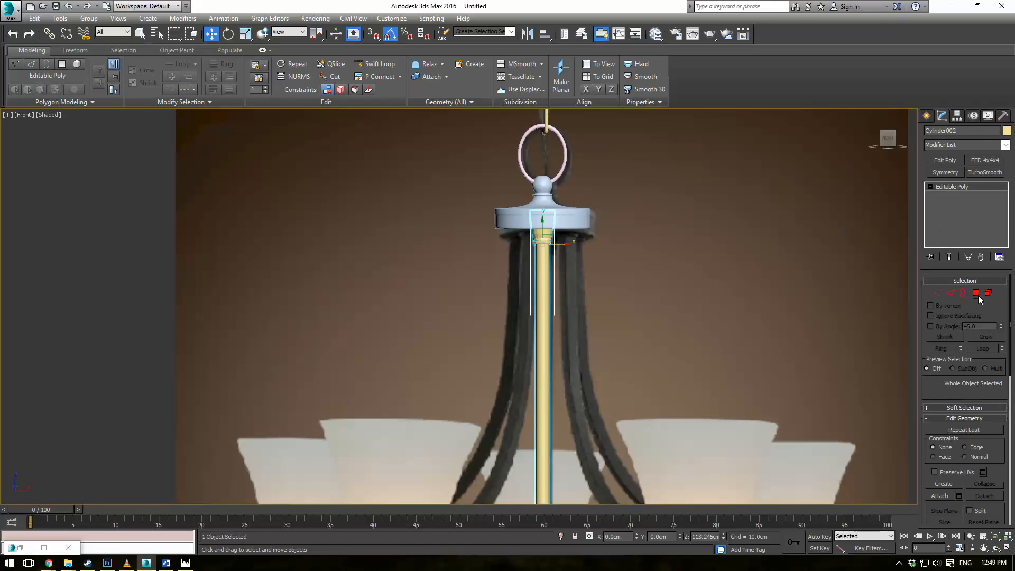
click(976, 293)
key(p)
scroll(540, 290, up, 3)
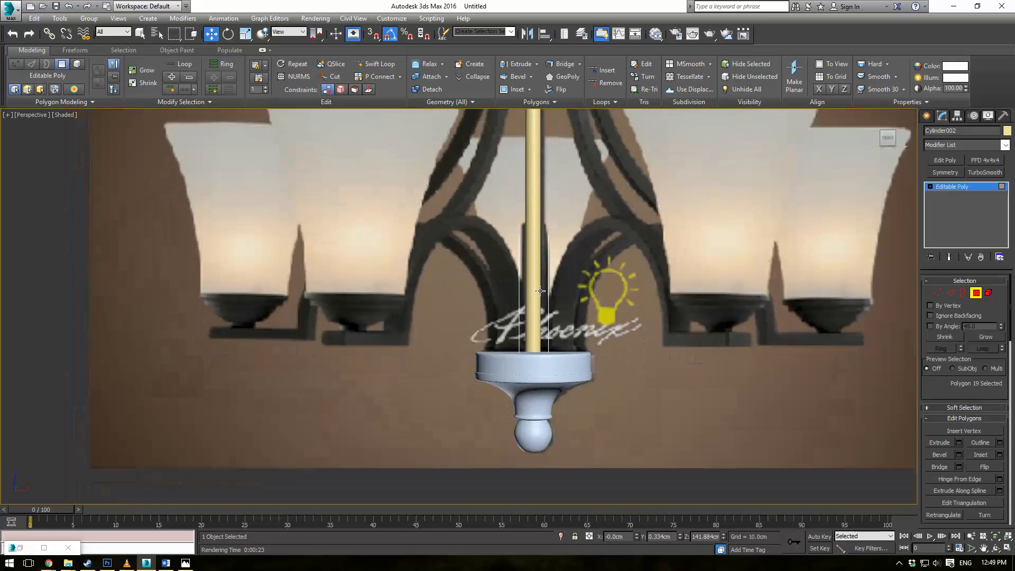
key(F3)
alt+middle_drag(611, 404, 585, 305)
scroll(585, 306, up, 3)
middle_drag(579, 254, 549, 319)
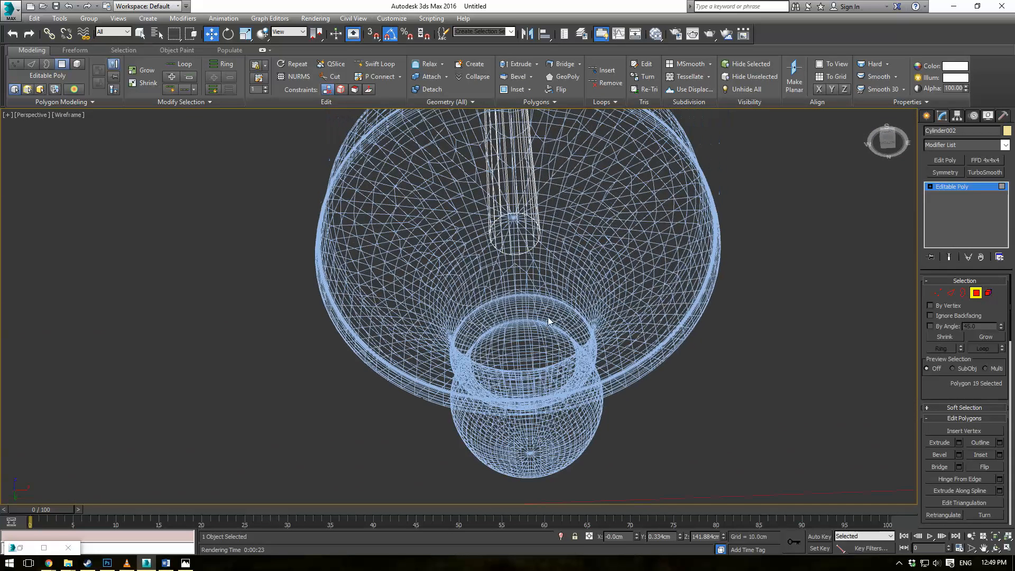
click(509, 239)
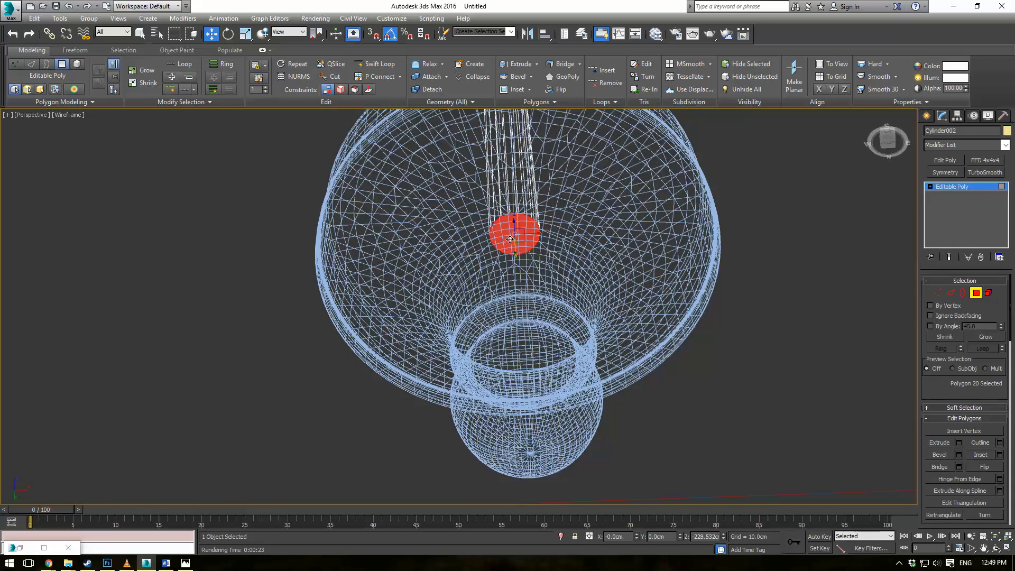
key(Delete)
Delete the central rod's top cap polygon inside the upper cap
scroll(512, 233, down, 5)
middle_drag(583, 166, 525, 364)
scroll(521, 243, up, 2)
click(518, 154)
key(Delete)
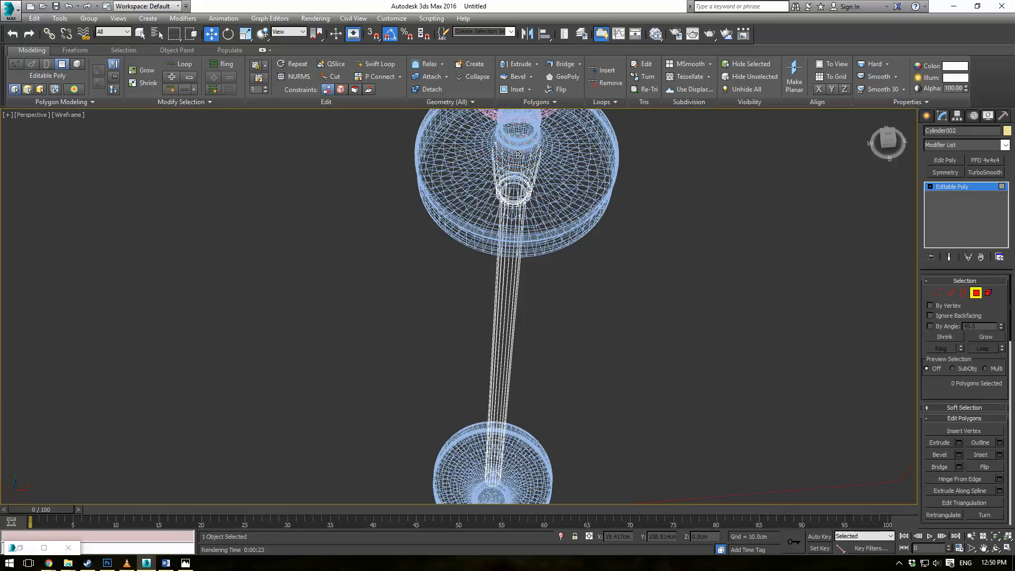
Apply a TurboSmooth modifier to the central rod, deselect it and return to the shaded display
click(952, 186)
click(1005, 145)
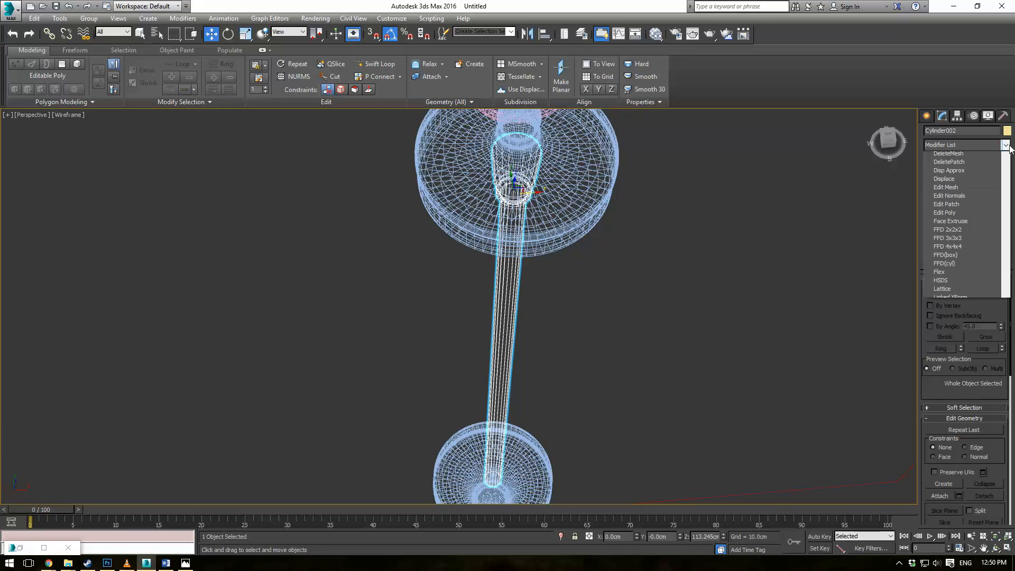
text(tu)
key(Return)
click(819, 300)
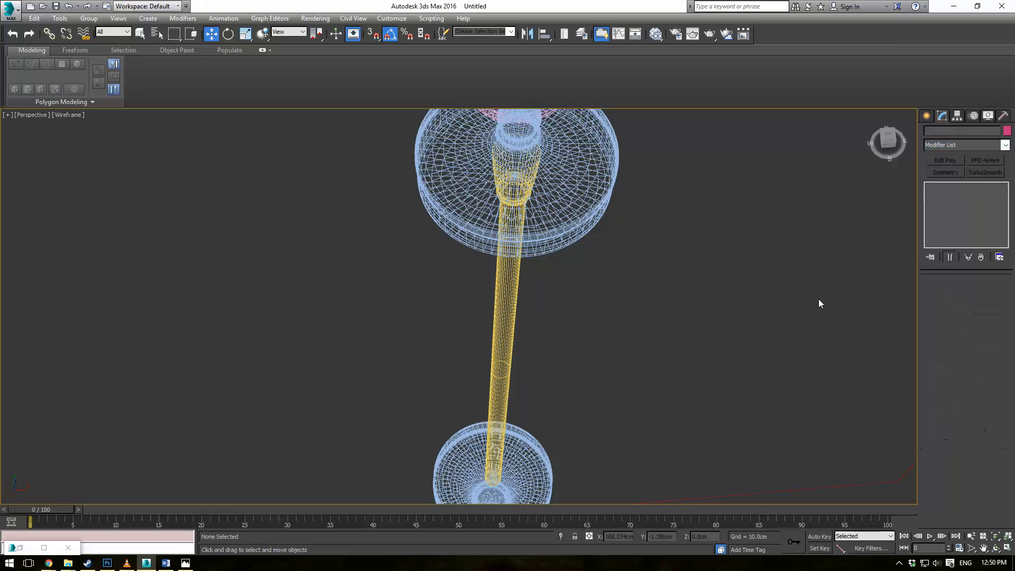
key(F3)
alt+middle_drag(697, 352, 637, 328)
scroll(669, 264, down, 3)
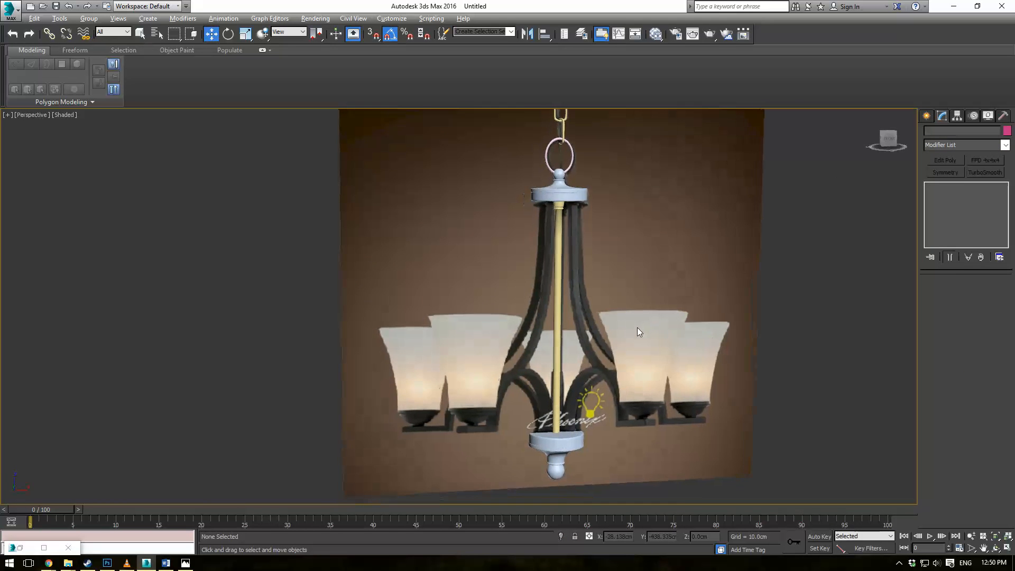
Create a box about 15 cm wide, 5.2 cm long and 18.8 cm high over the reference arm just above the lower hub
scroll(637, 328, up, 3)
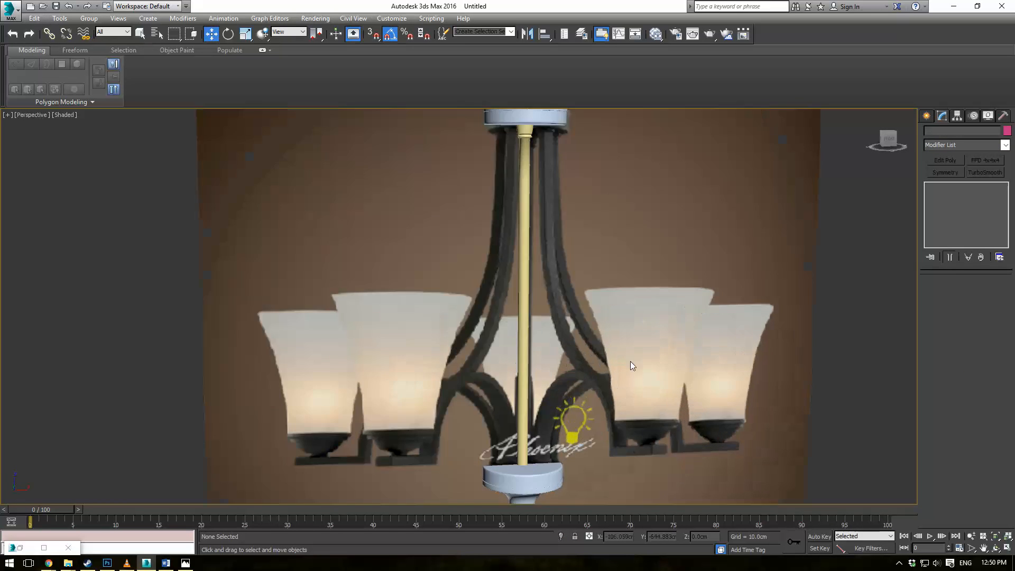
alt+middle_drag(643, 392, 531, 344)
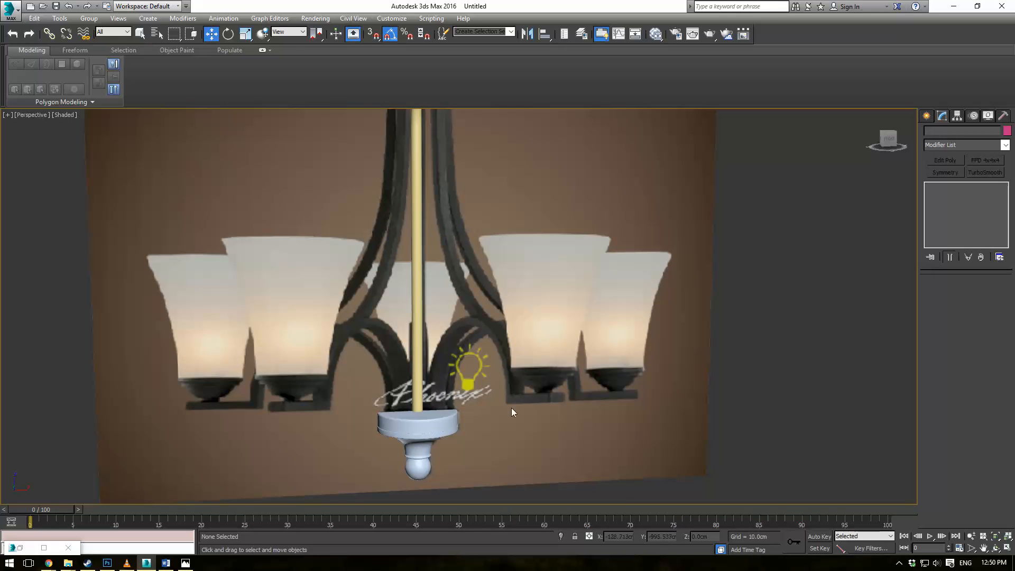
scroll(515, 415, up, 2)
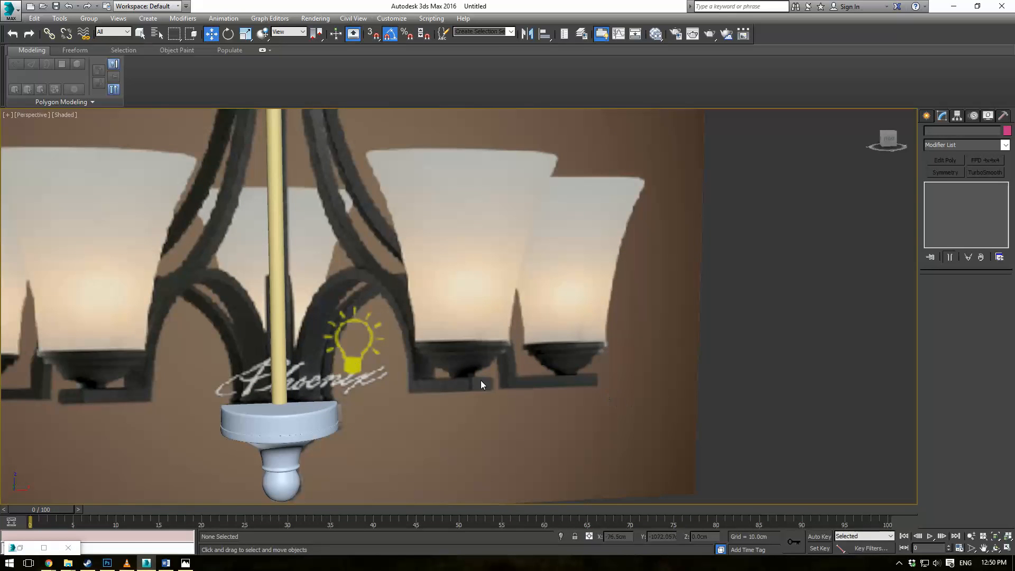
click(927, 115)
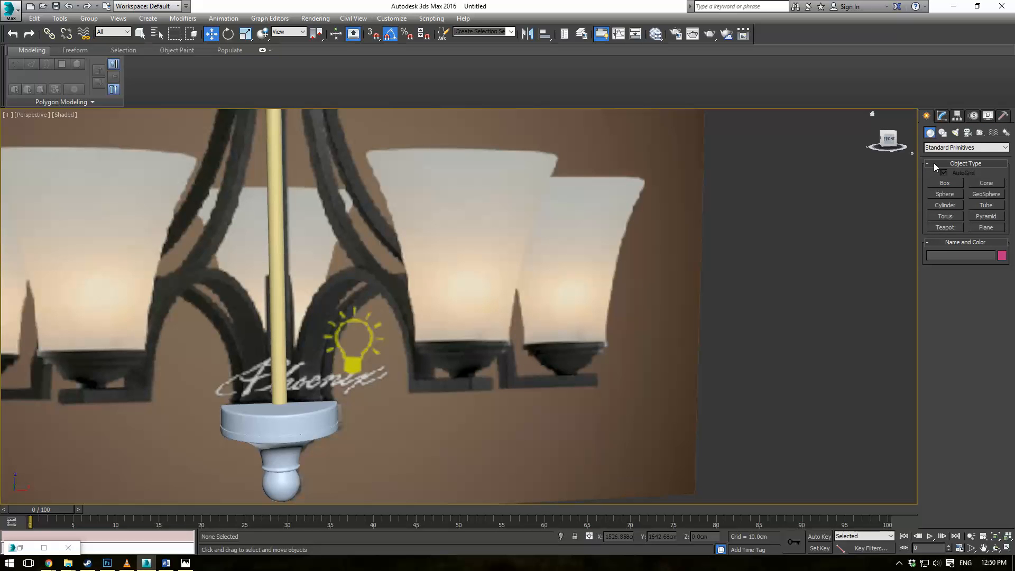
click(946, 183)
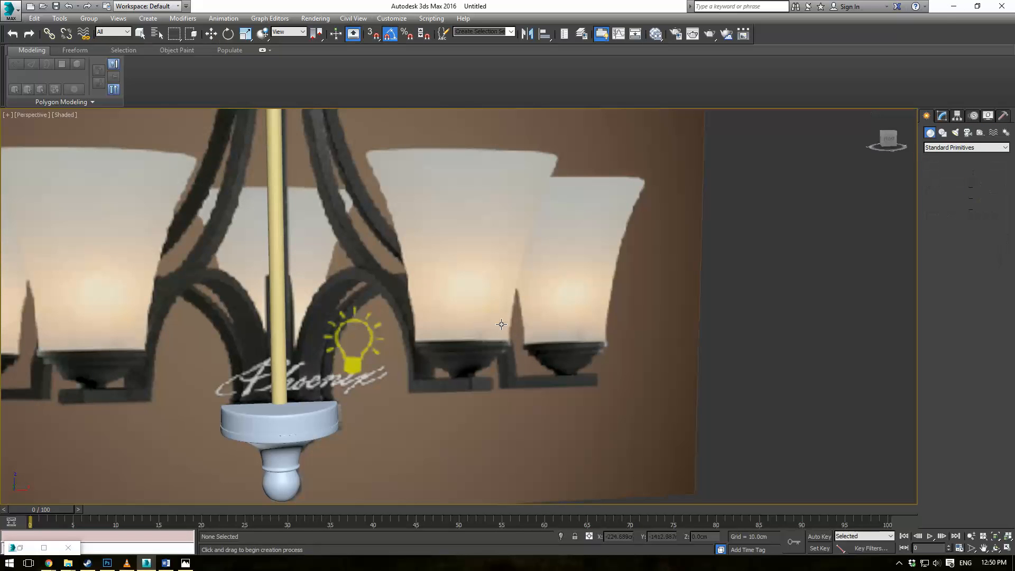
scroll(318, 360, up, 5)
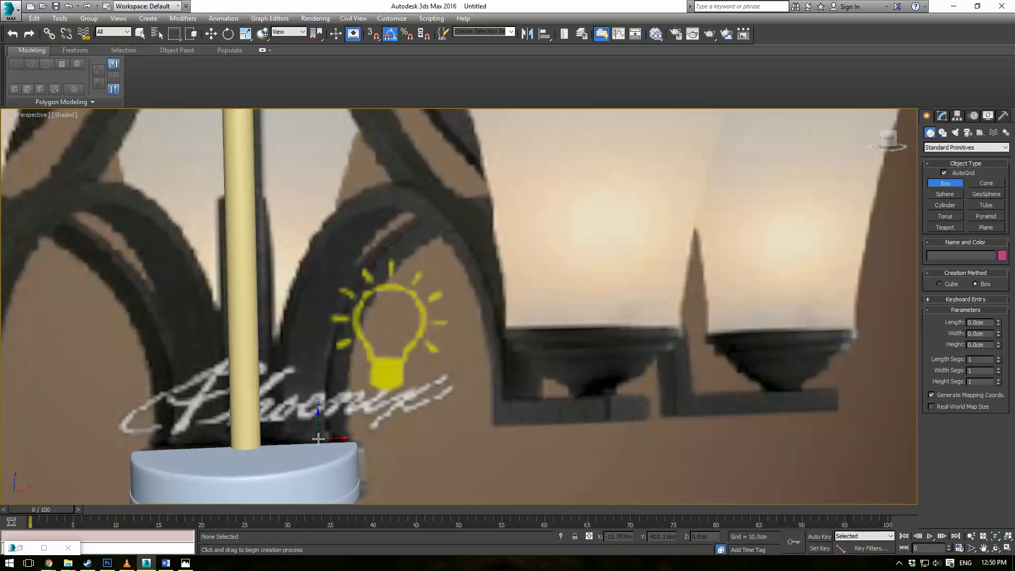
middle_drag(377, 345, 401, 325)
scroll(401, 326, down, 5)
scroll(402, 330, up, 6)
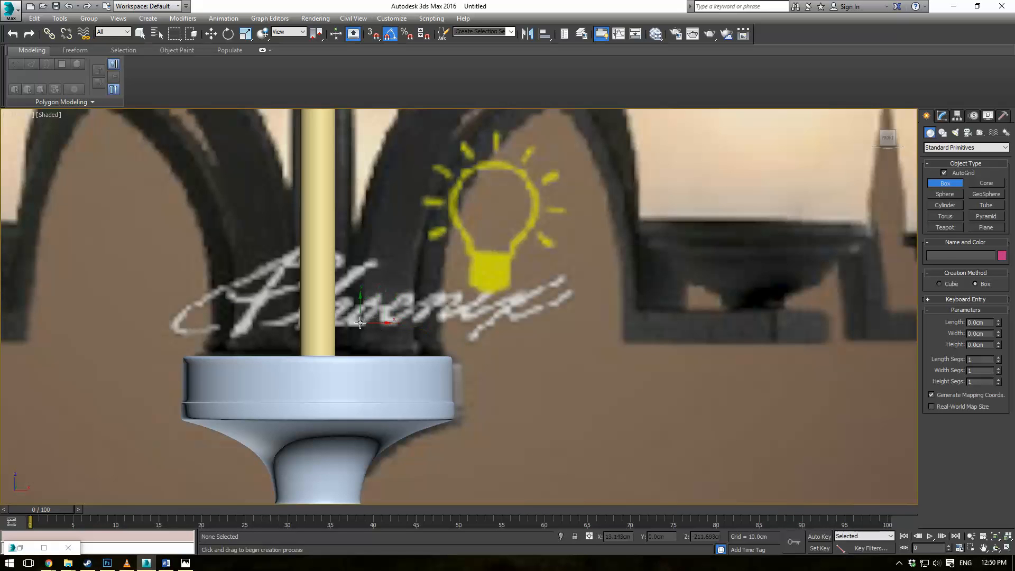
drag(363, 323, 412, 340)
click(402, 279)
scroll(402, 279, up, 2)
key(p)
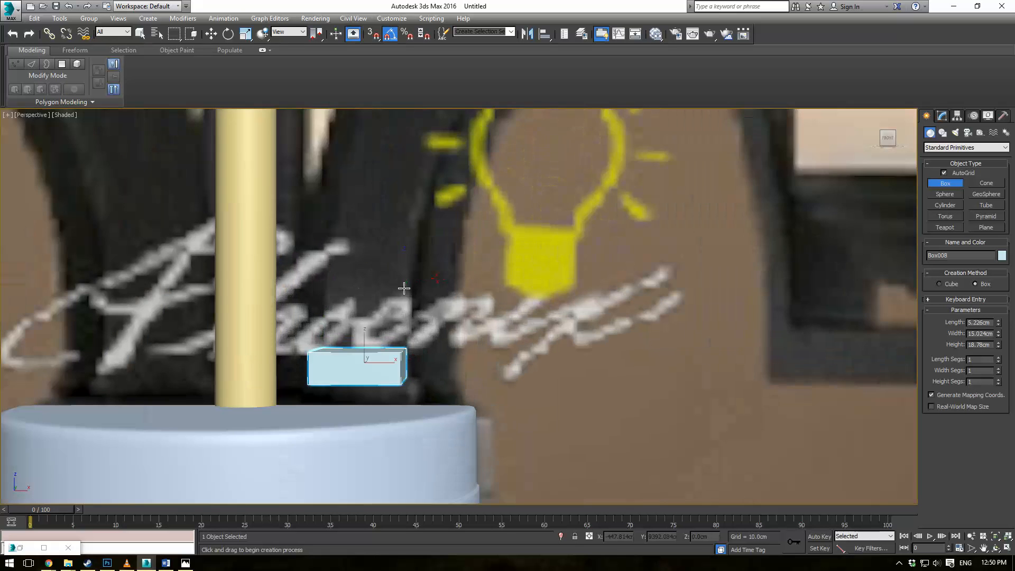
Move the box forward onto the top of the lower hub and reduce its width to about 6.5 cm
middle_drag(404, 299, 465, 329)
scroll(497, 313, down, 3)
key(w)
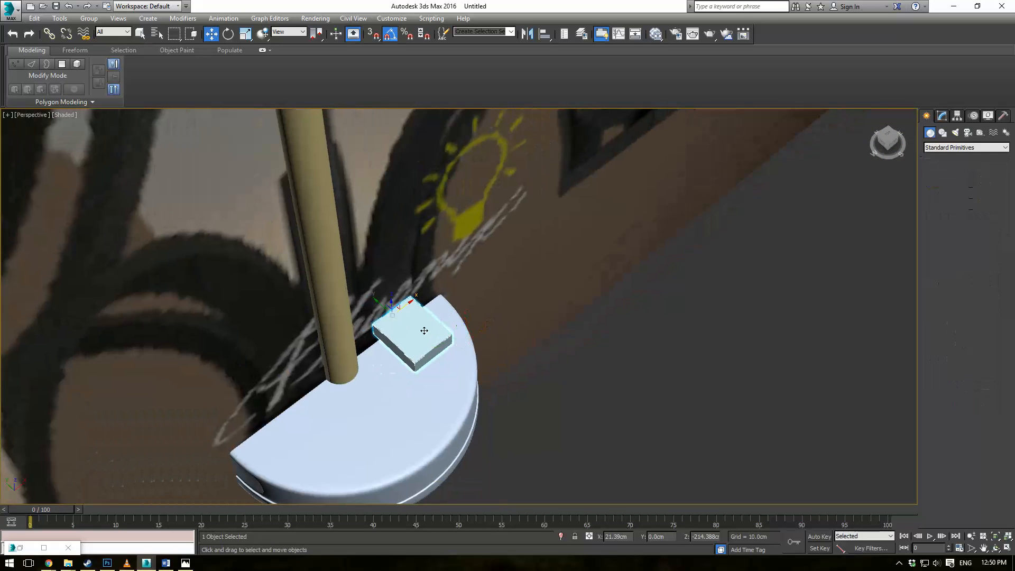
drag(380, 305, 417, 325)
click(943, 116)
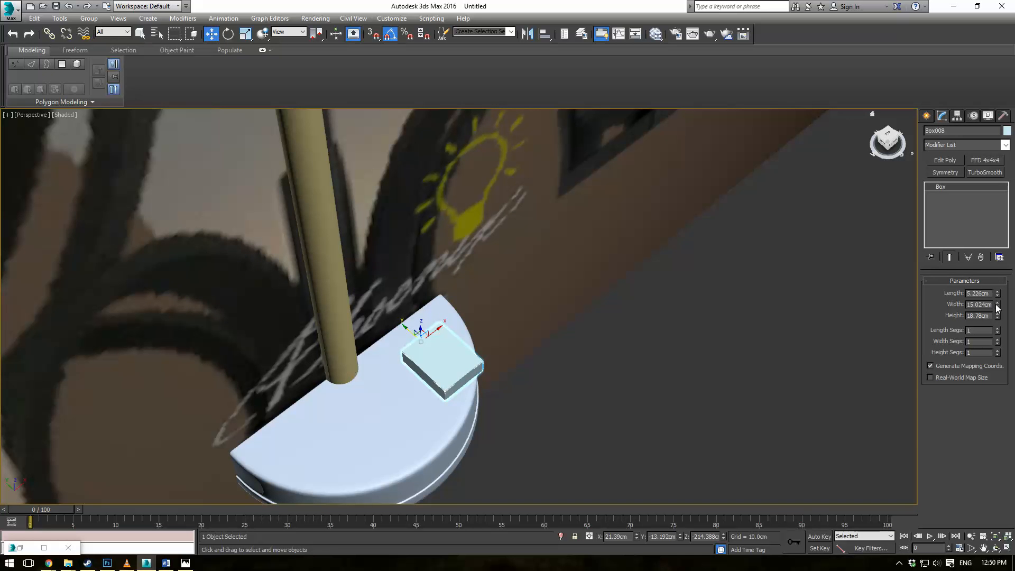
drag(997, 308, 993, 333)
alt+middle_drag(793, 333, 651, 290)
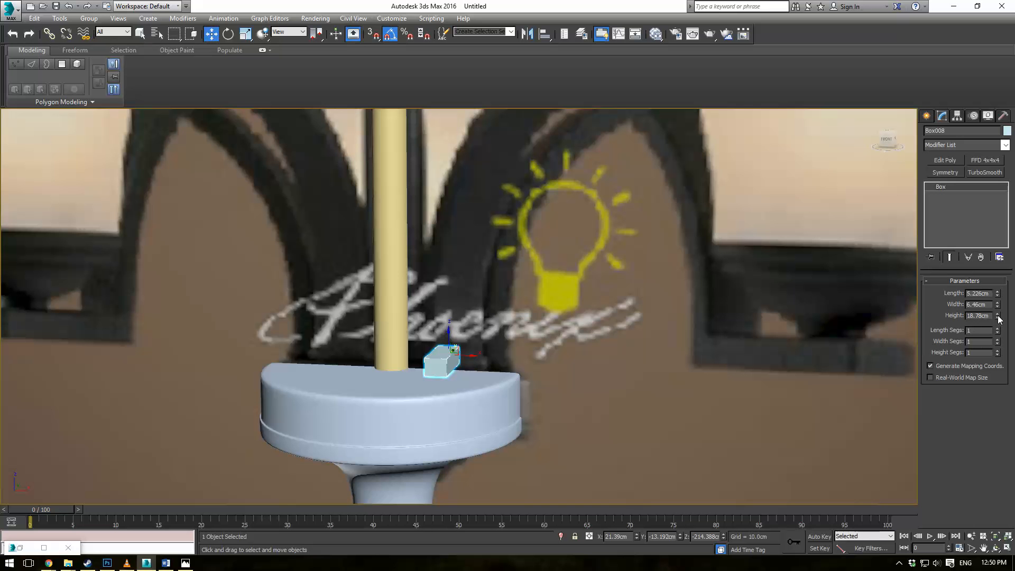
Raise the box beside the central rod and size it to about 209.5 cm long and 6.2 cm wide
drag(997, 306, 757, 202)
scroll(501, 389, down, 4)
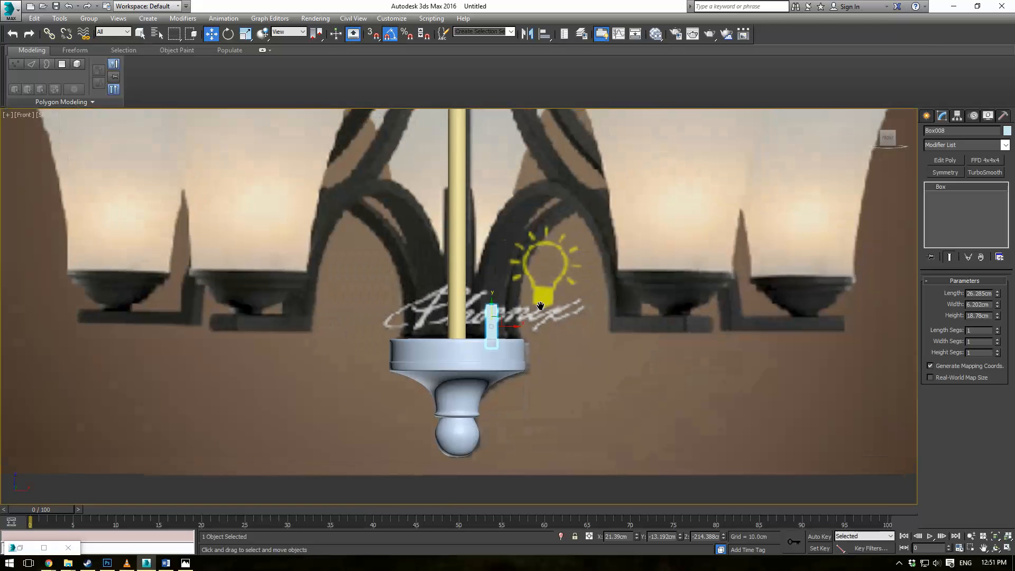
drag(499, 359, 498, 229)
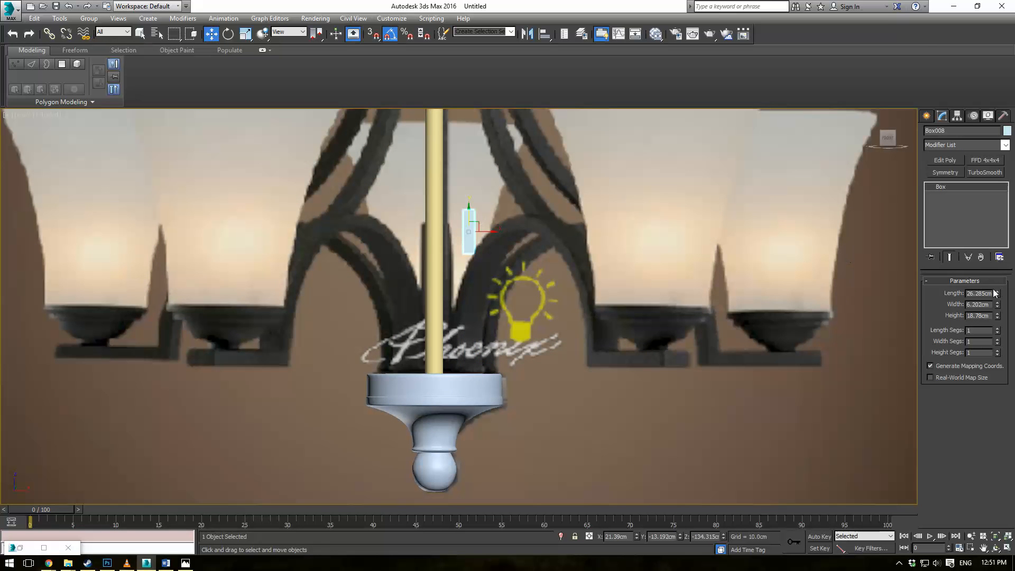
drag(999, 295, 998, 248)
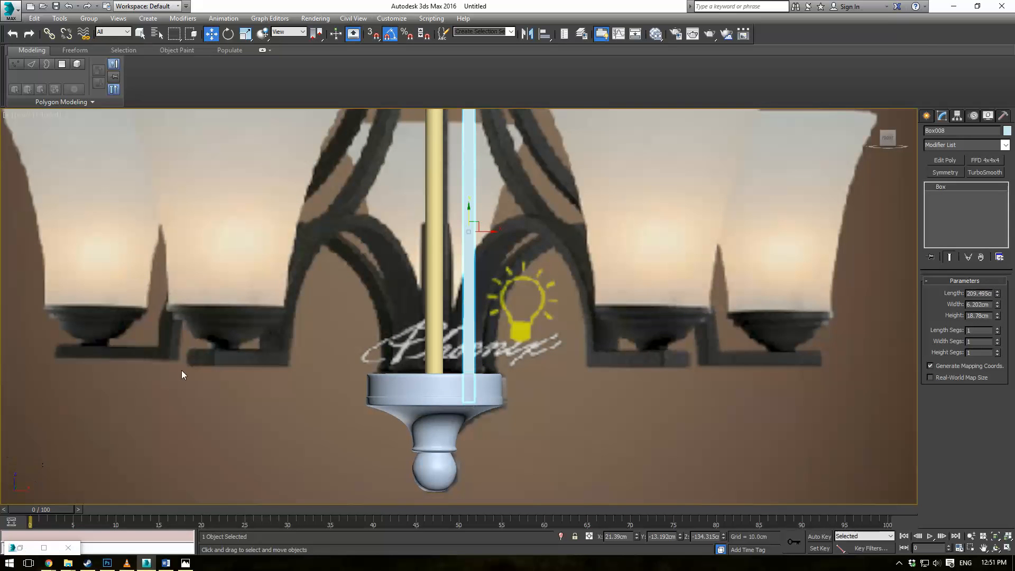
scroll(464, 342, down, 2)
middle_drag(463, 342, 460, 362)
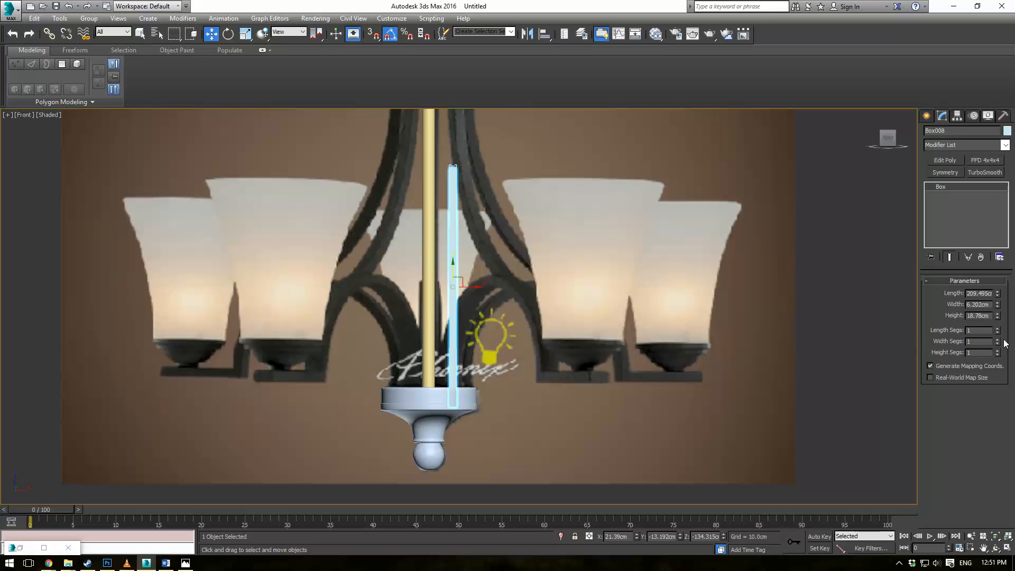
Divide the tall box into 30 length segments with one width and one height segment, displaying edged faces
scroll(608, 307, up, 3)
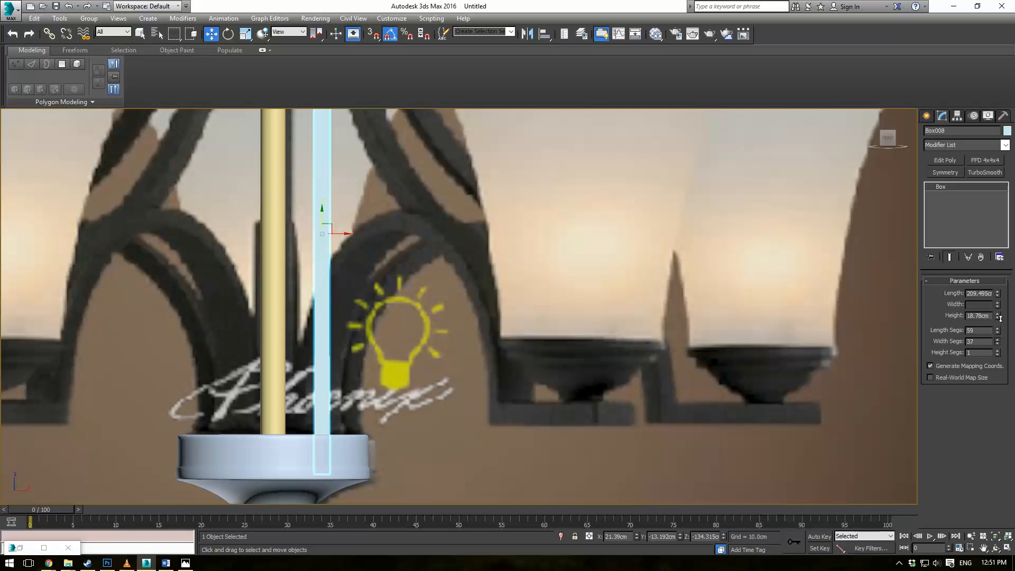
drag(999, 343, 1000, 315)
drag(998, 354, 994, 385)
mouse_move(997, 331)
mouse_down()
mouse_move(996, 341)
mouse_move(996, 329)
mouse_up()
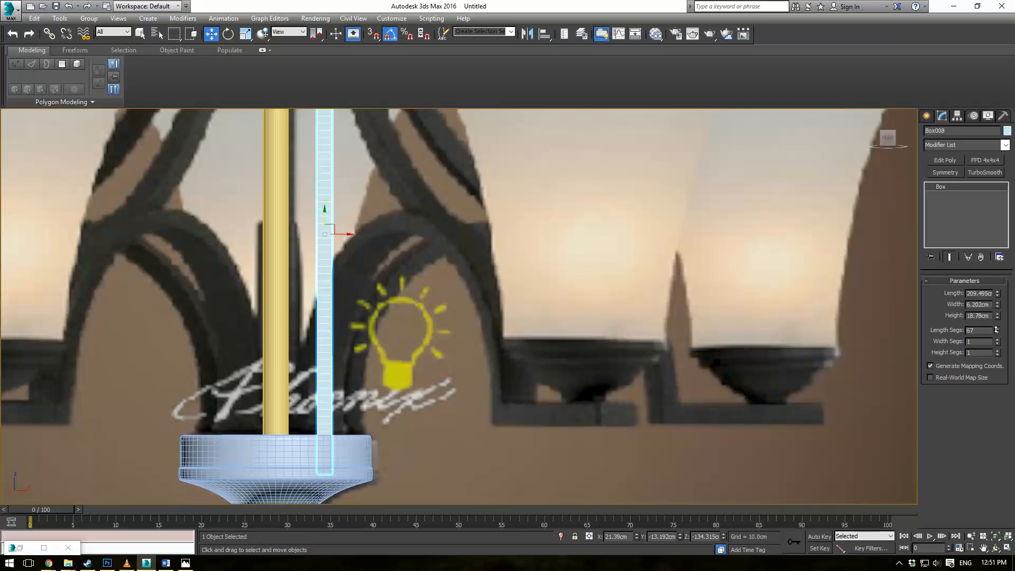
text(30)
key(Return)
scroll(585, 319, down, 3)
scroll(590, 344, up, 2)
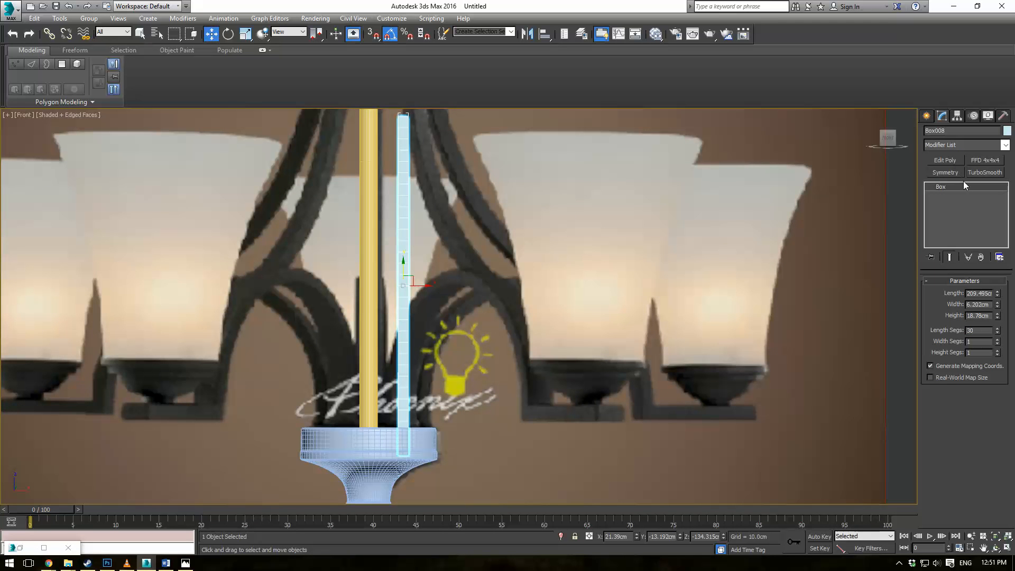
Apply a Bend modifier to the tall box with the Y bend axis and an angle of 180
click(1005, 145)
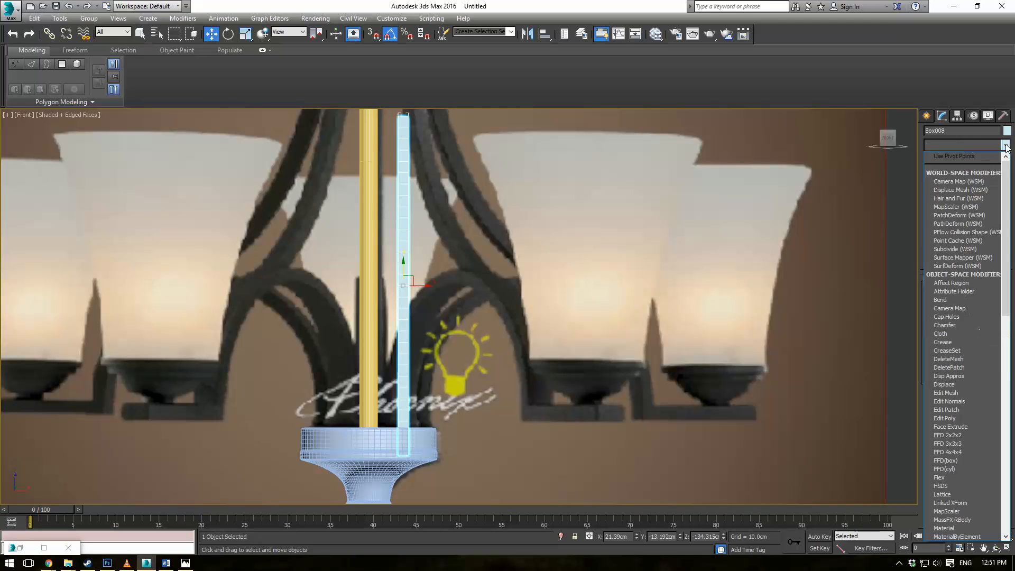
key(b)
key(Return)
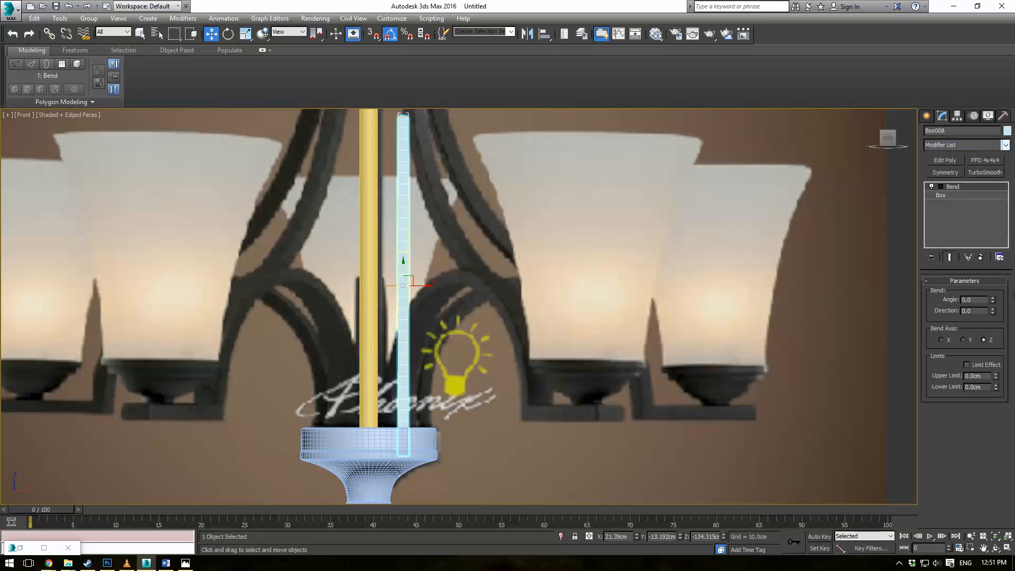
drag(992, 300, 981, 256)
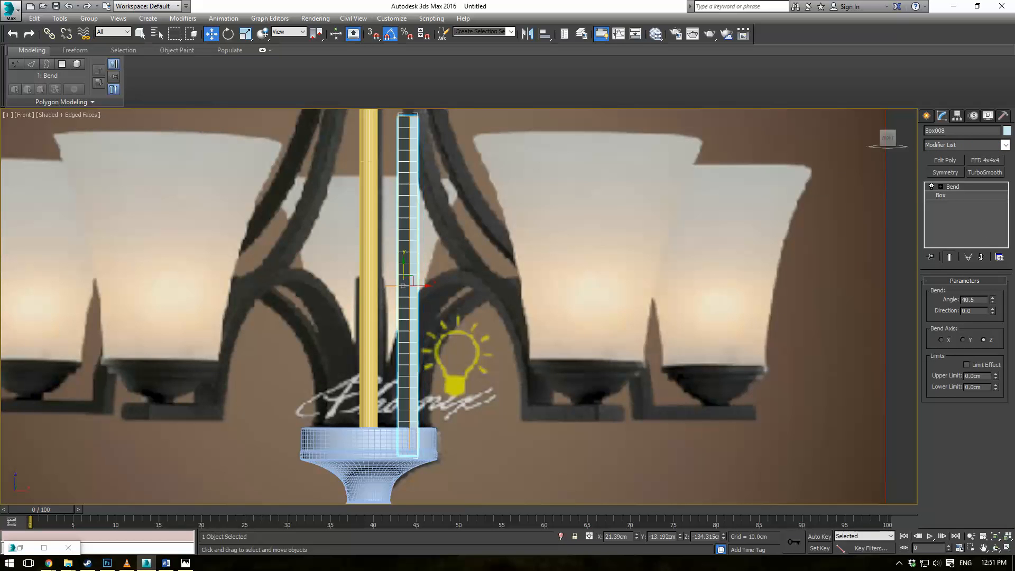
click(939, 340)
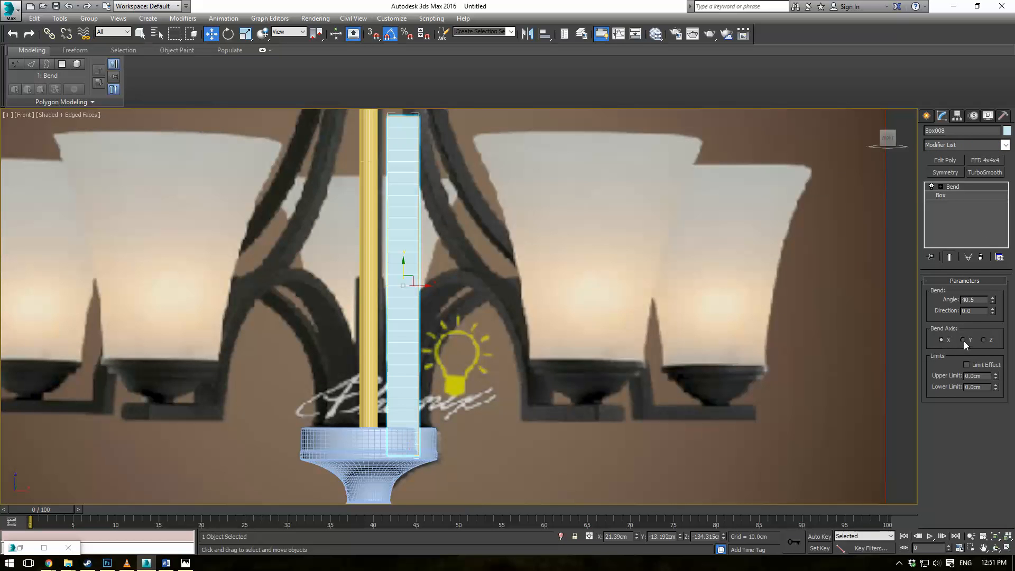
click(963, 340)
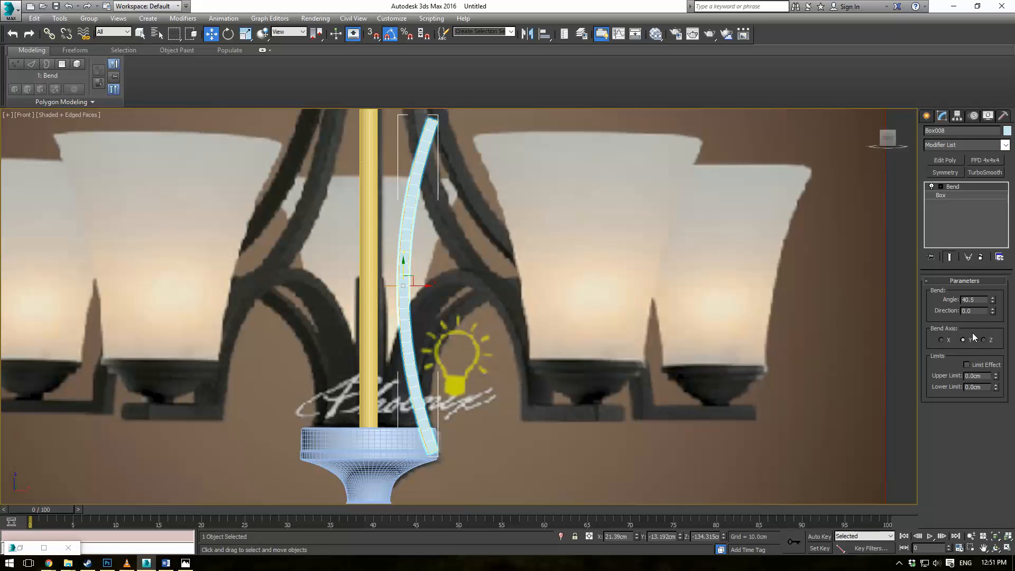
drag(993, 302, 992, 166)
double_click(973, 299)
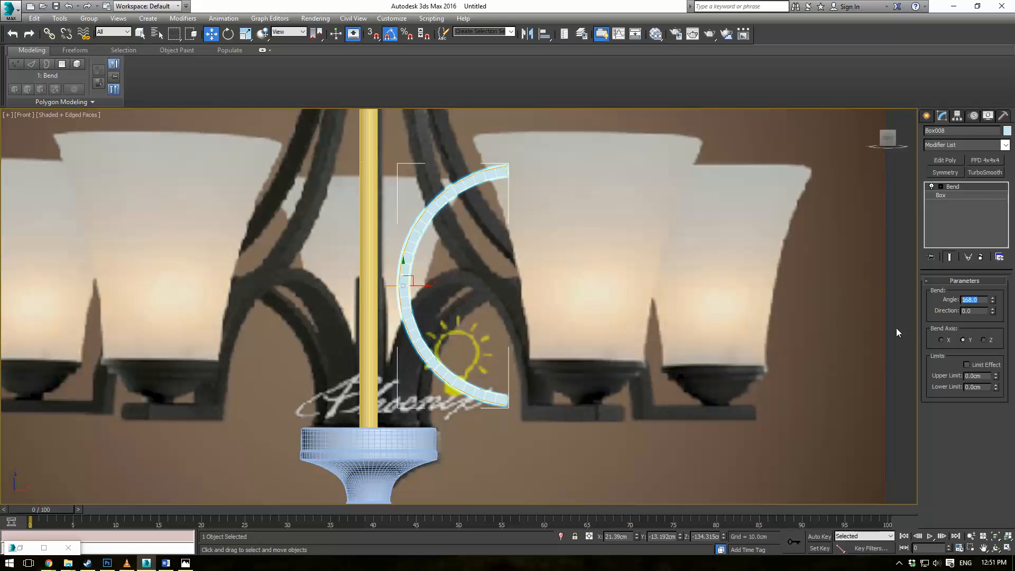
text(180)
key(Return)
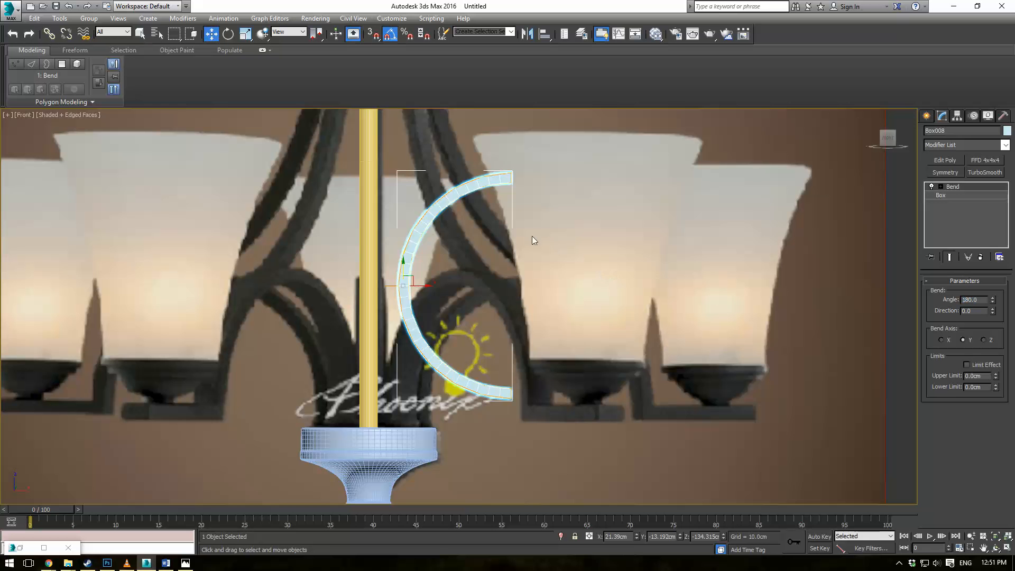
Rotate the bent box 90 degrees into an upright arch and move it so its inner leg stands at the hub's right edge
key(e)
drag(411, 269, 447, 315)
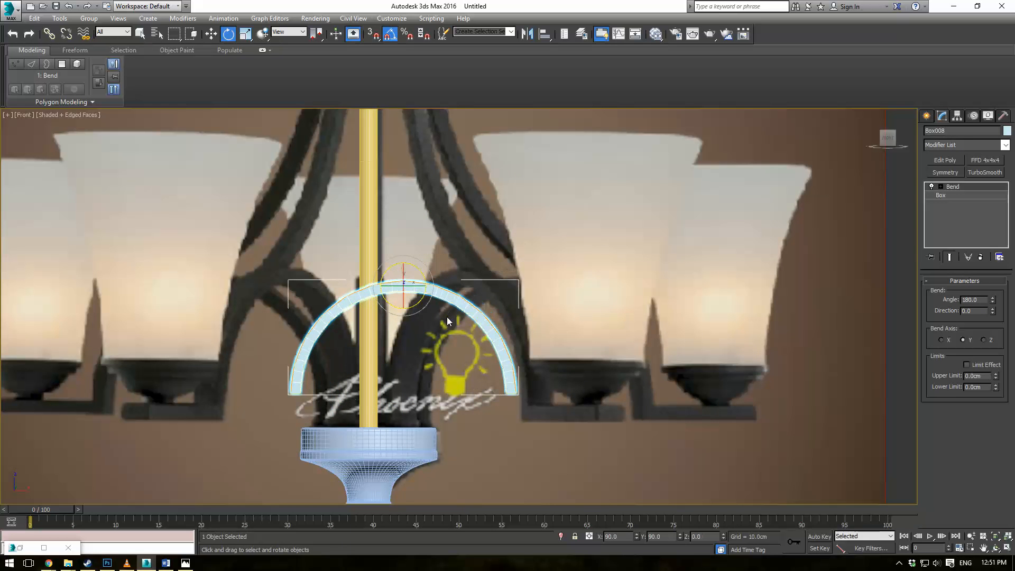
key(w)
drag(408, 280, 539, 312)
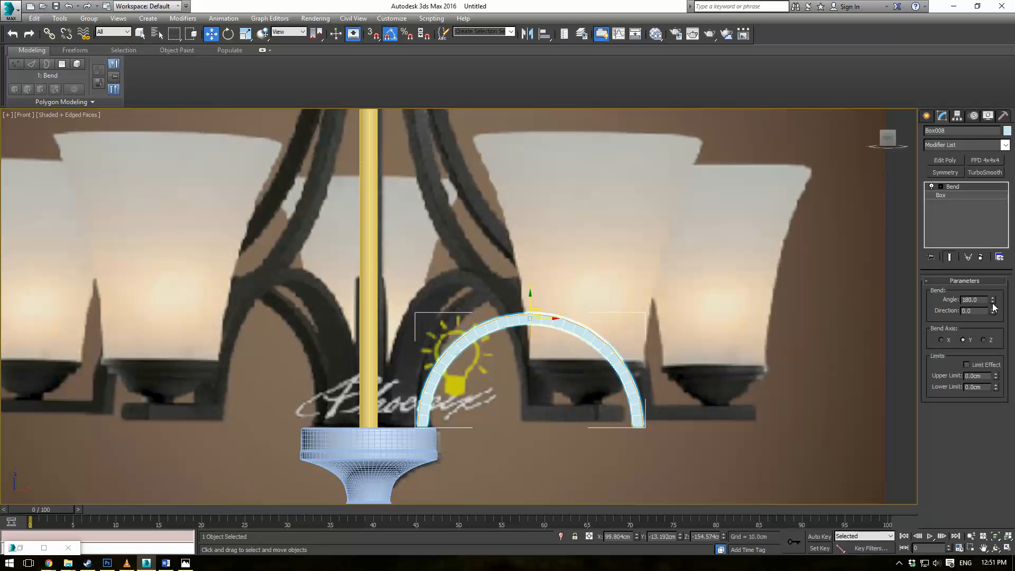
Try a slightly smaller Bend angle on the arch and restore it to 180
drag(992, 304, 993, 304)
middle_drag(617, 300, 623, 310)
drag(985, 299, 750, 300)
text(180)
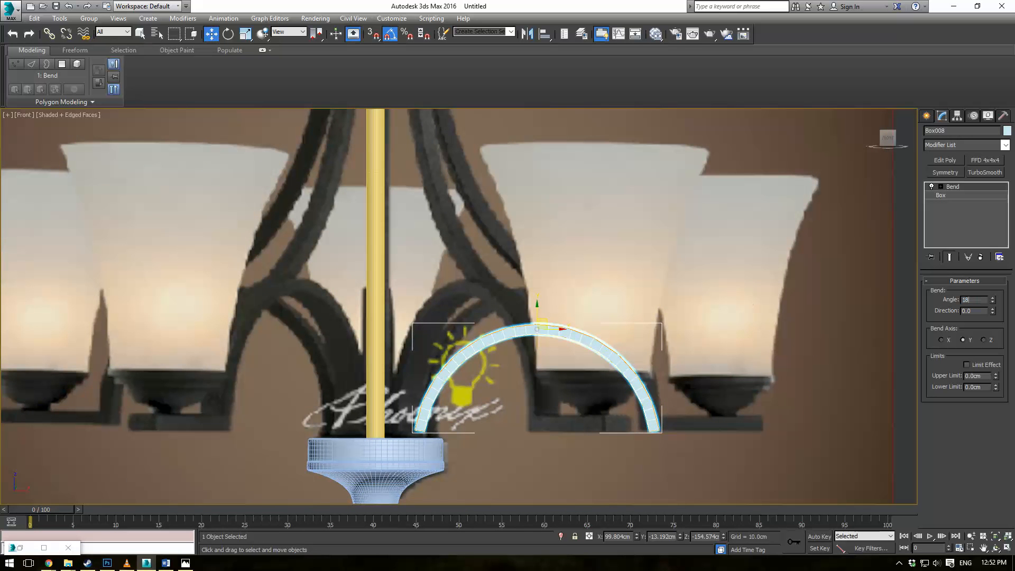
key(Return)
Raise the arch slightly and thicken it by increasing the width of its base box
middle_drag(527, 379, 511, 334)
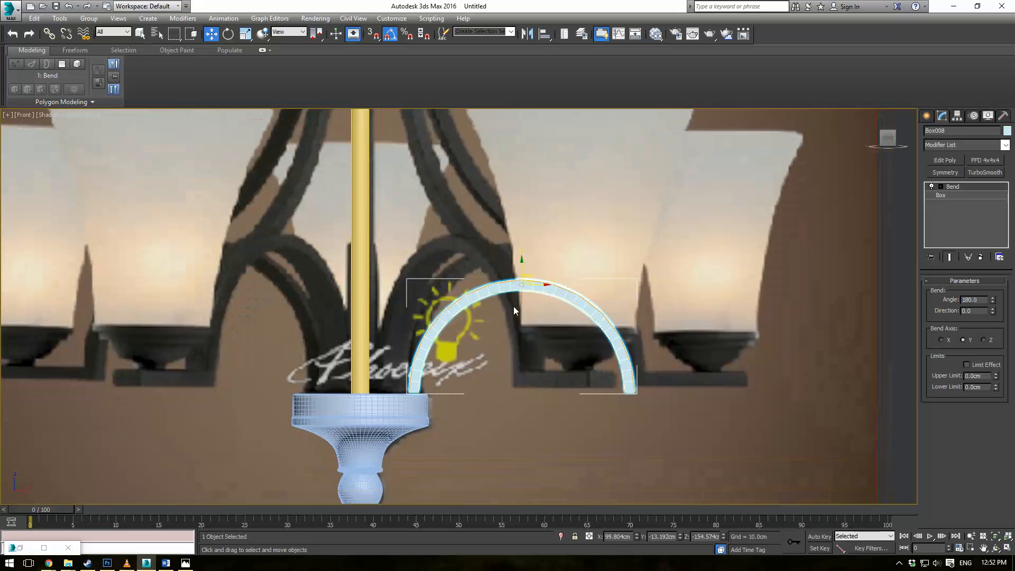
scroll(515, 305, up, 2)
mouse_move(522, 265)
mouse_down()
mouse_move(526, 250)
mouse_move(524, 258)
mouse_up()
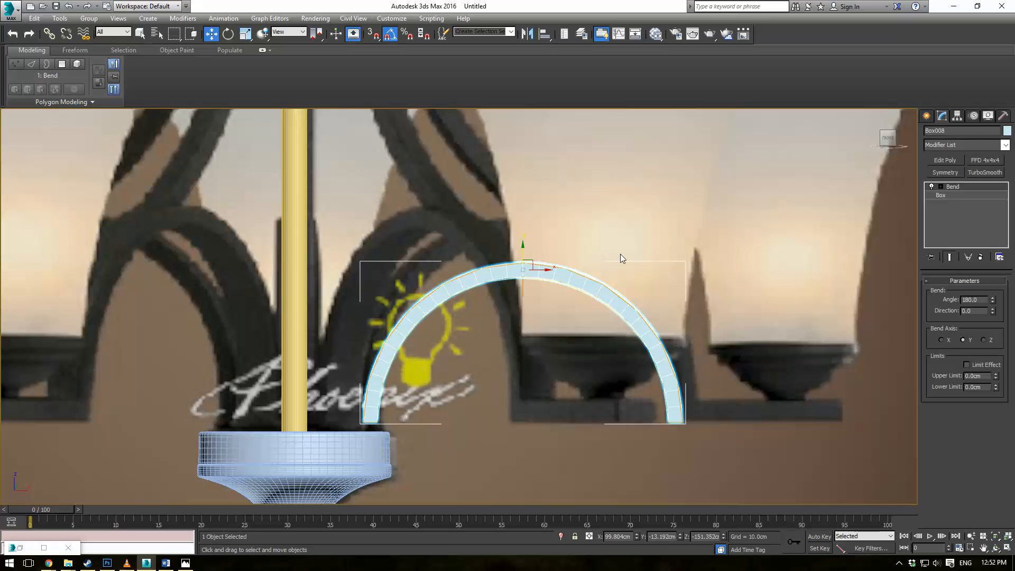
click(946, 195)
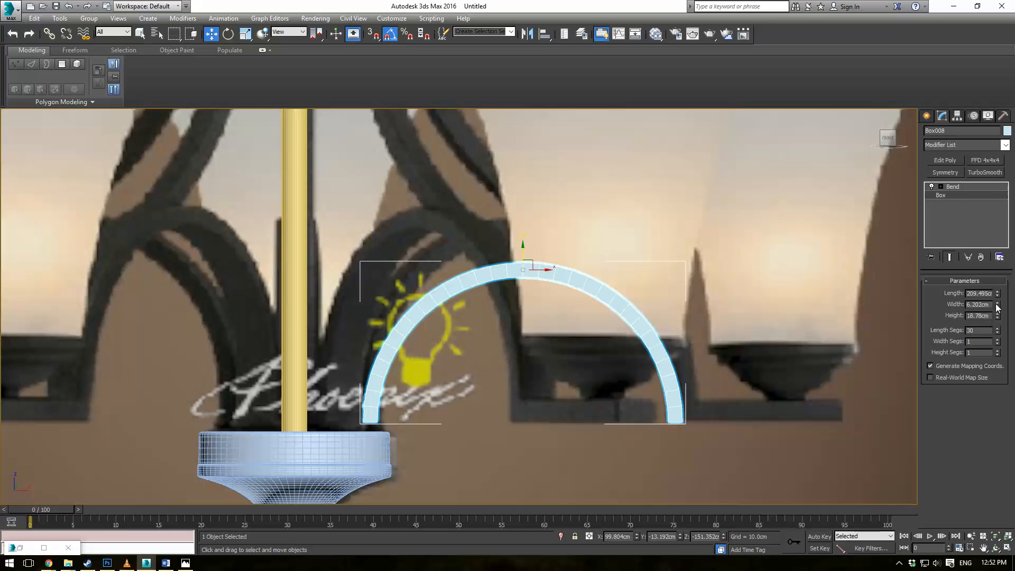
click(998, 304)
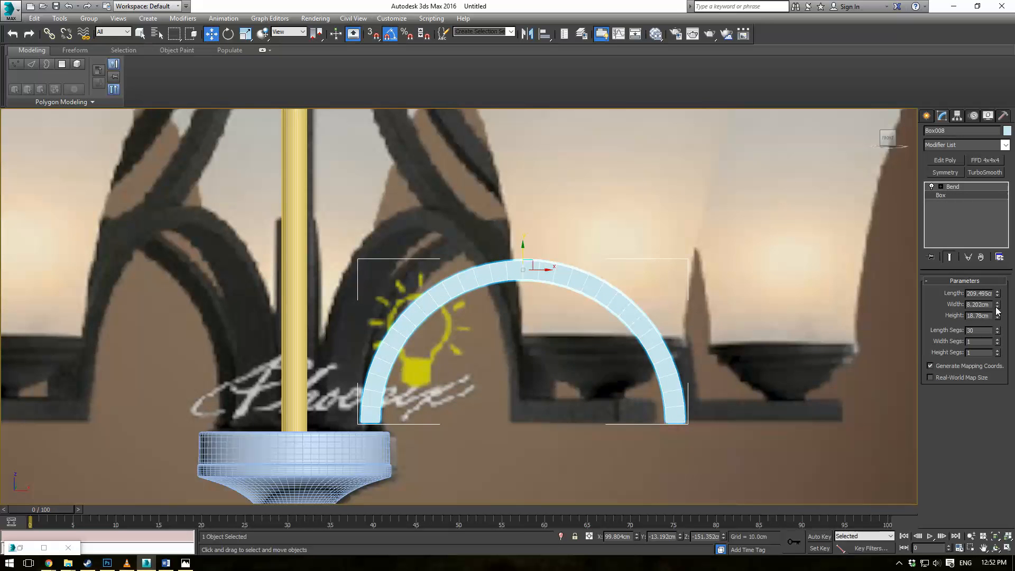
click(997, 308)
click(958, 187)
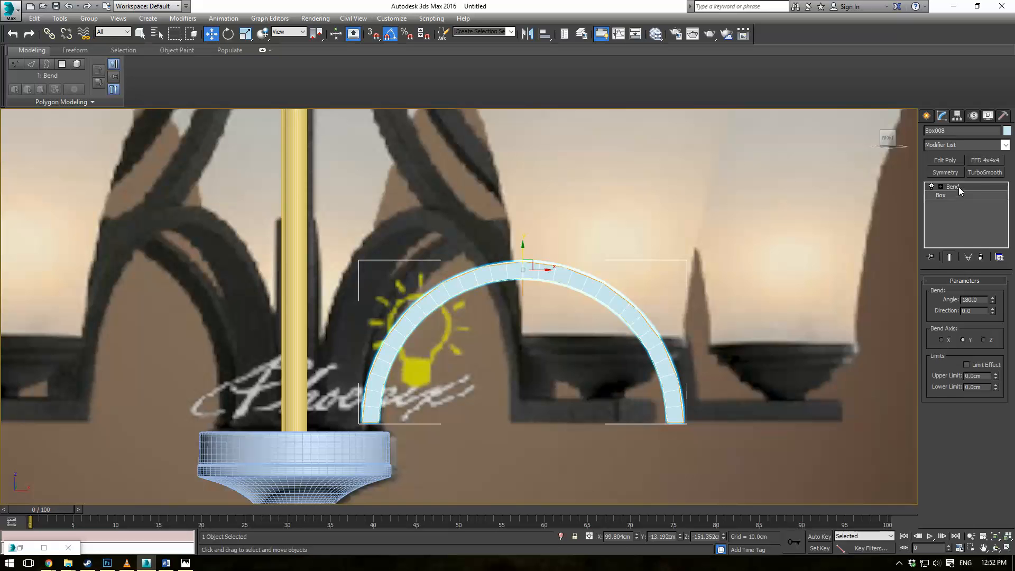
Apply an FFD 4x4x4 modifier above the arch's Bend and activate its control points for editing
click(984, 160)
middle_drag(671, 281, 658, 286)
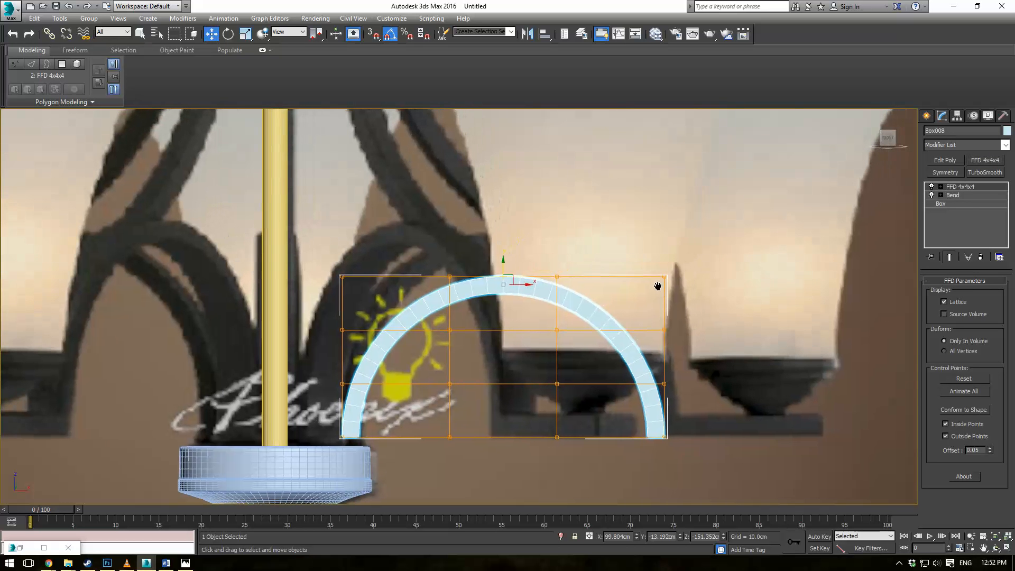
key(1)
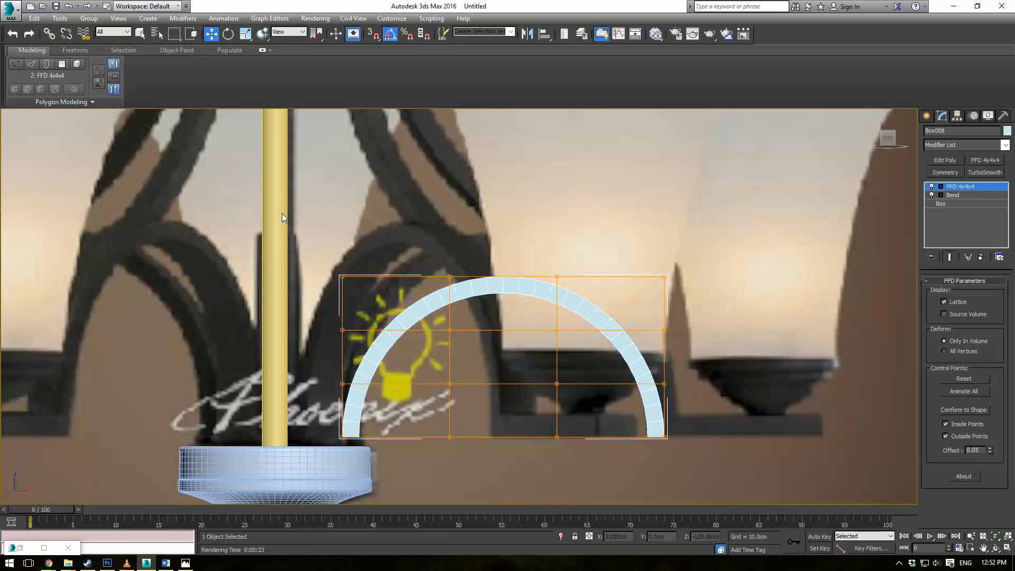
Raise the upper FFD control points to heighten the arch and spread its side control points outward to match the reference arm
drag(281, 214, 794, 351)
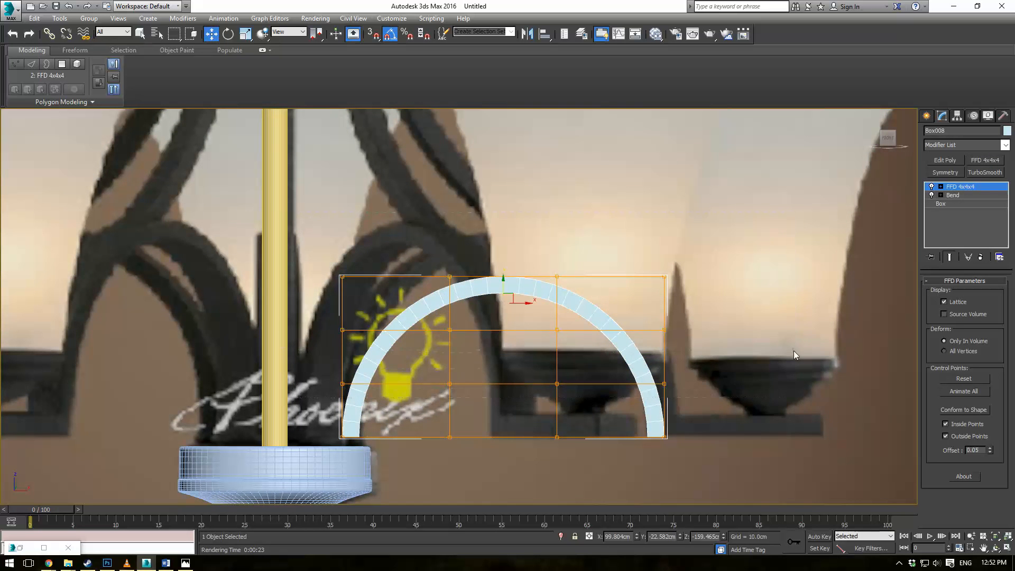
drag(503, 286, 505, 241)
drag(271, 220, 371, 314)
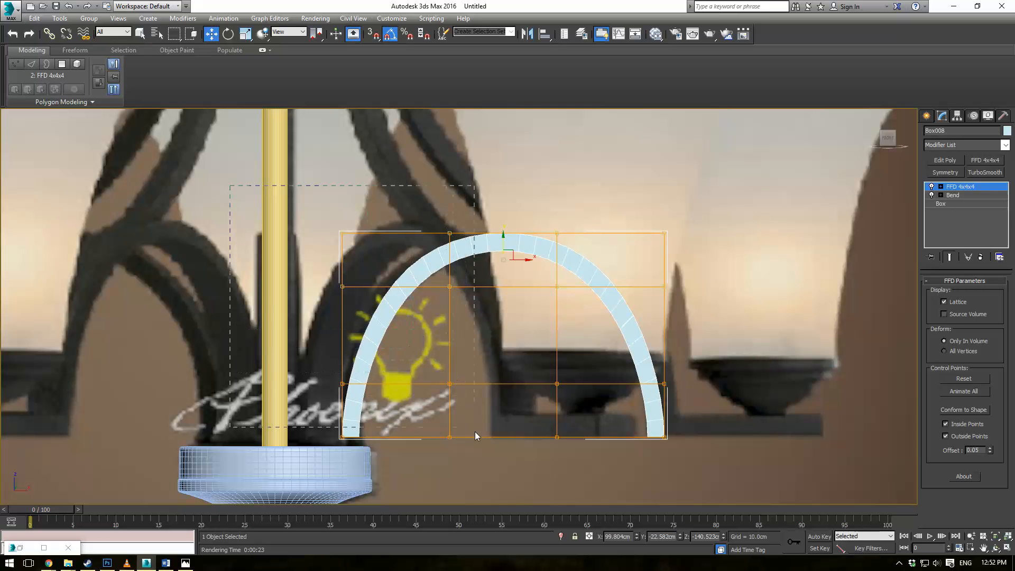
drag(474, 432, 475, 431)
drag(413, 337, 402, 337)
middle_drag(639, 339, 579, 333)
drag(455, 189, 635, 455)
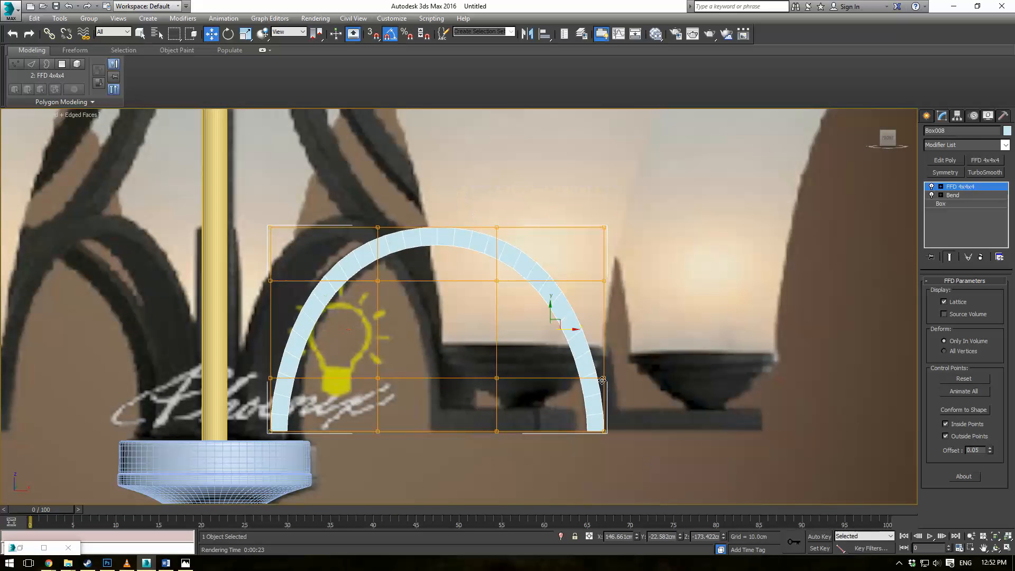
drag(573, 330, 584, 320)
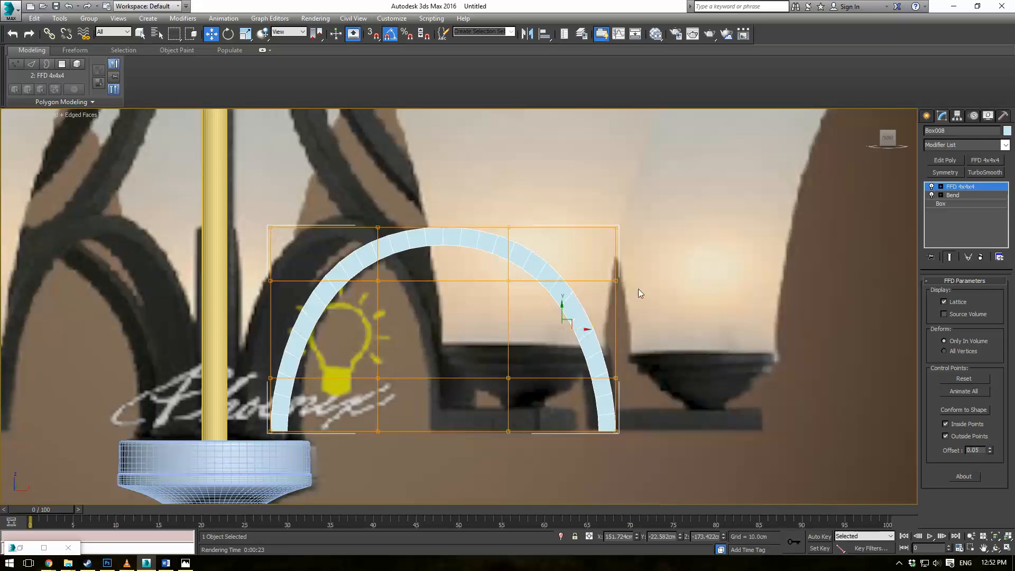
Add an Edit Poly modifier above the FFD and extrude the lowest outward-facing polygon of the outer leg into a horizontal foot
click(954, 187)
click(939, 161)
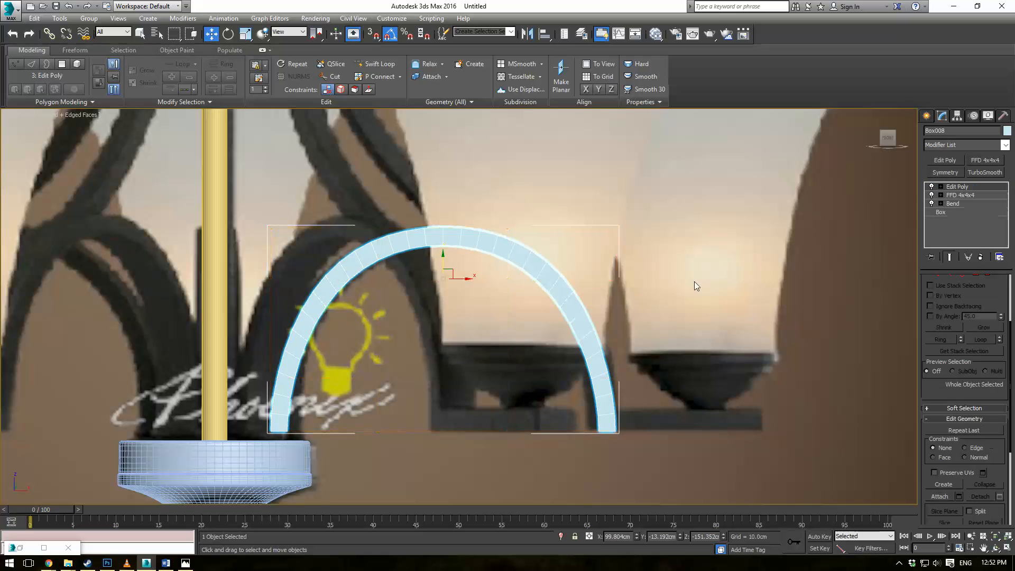
key(p)
middle_drag(656, 373, 625, 347)
scroll(637, 323, down, 2)
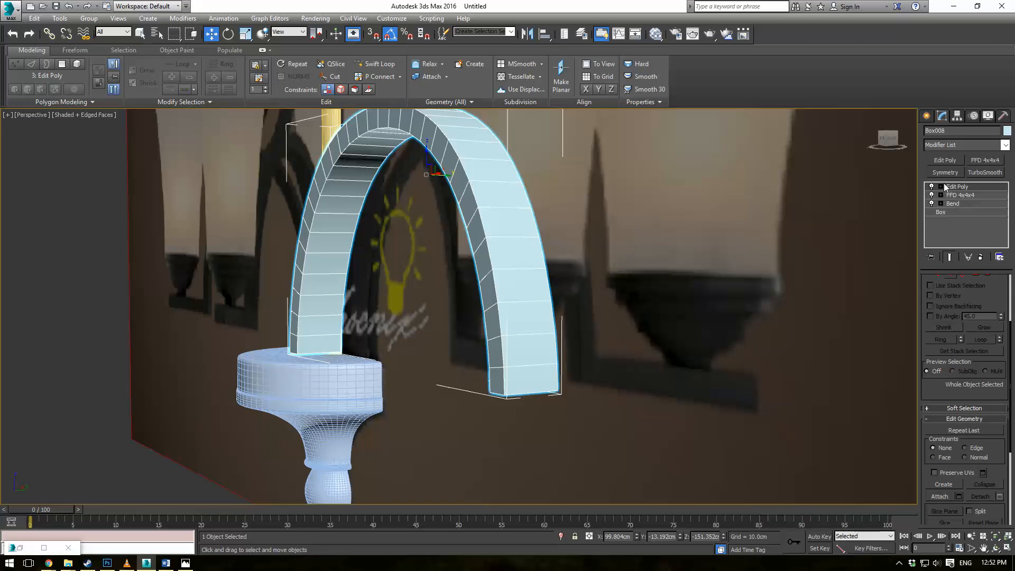
key(4)
click(534, 385)
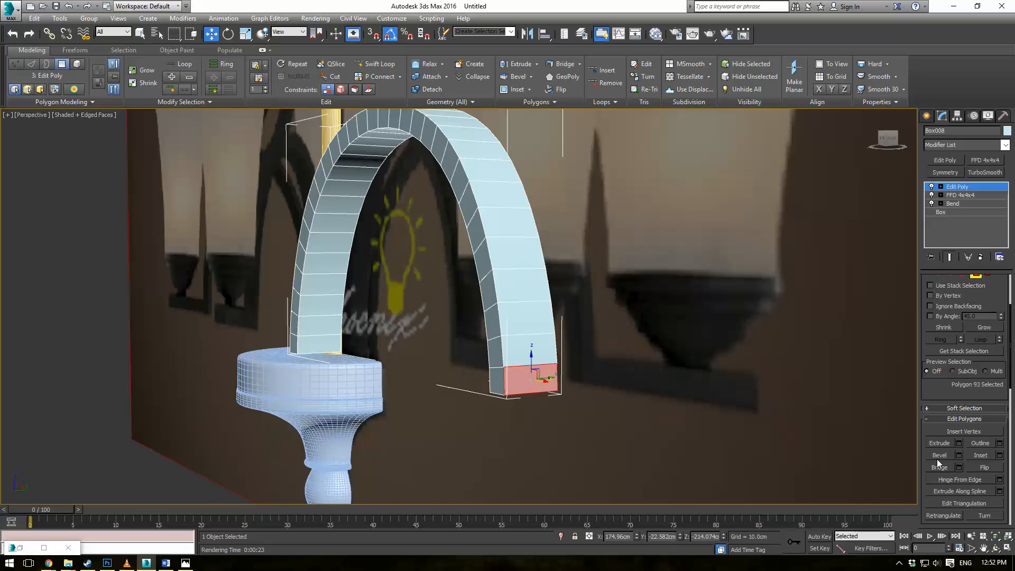
click(940, 443)
drag(532, 378, 737, 181)
Move the foot's end vertices so the bar runs level and reaches the end of the reference arm
key(f)
scroll(780, 417, up, 2)
middle_drag(778, 414, 643, 355)
key(w)
key(1)
drag(509, 296, 583, 364)
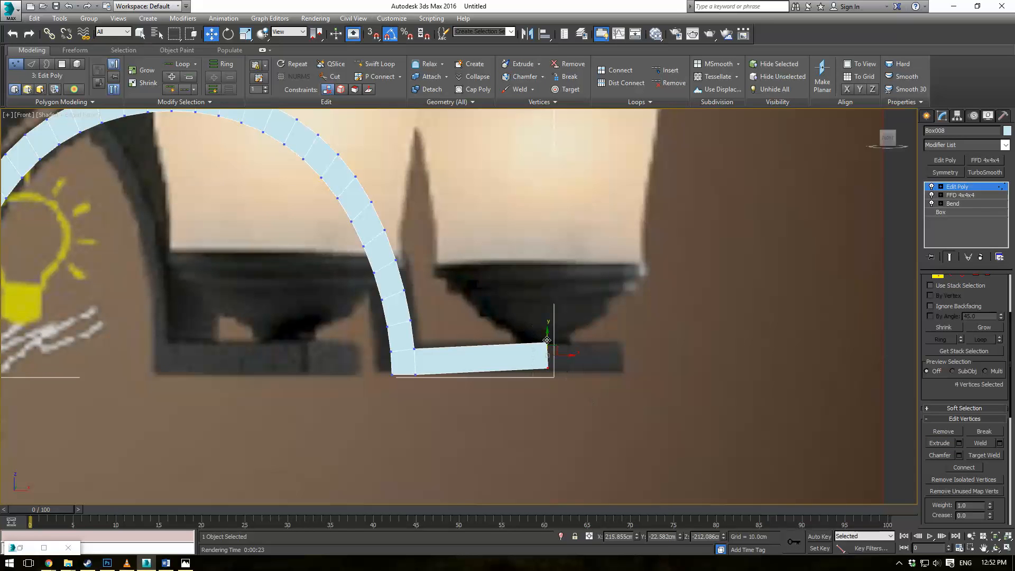
drag(555, 349, 629, 356)
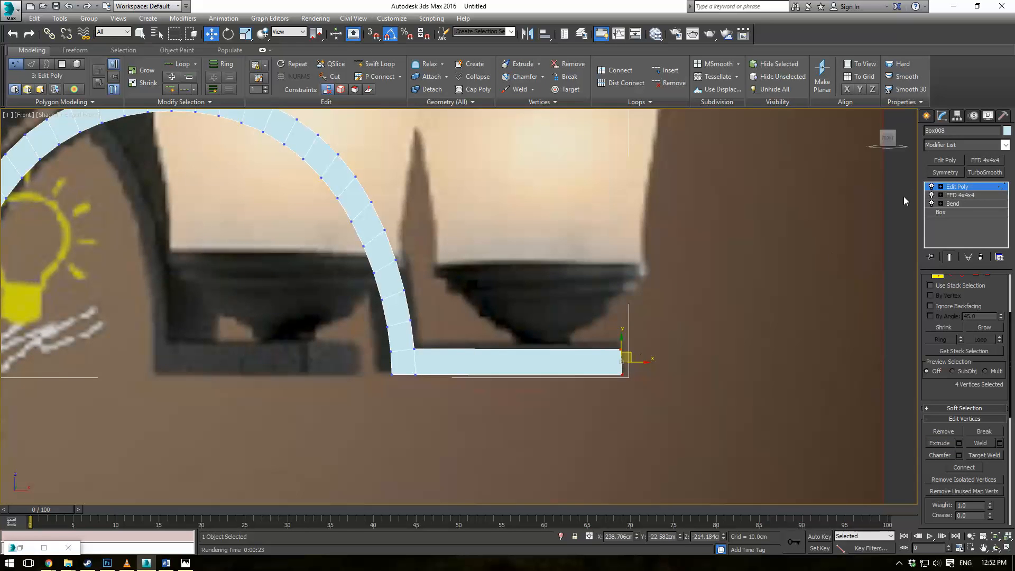
click(962, 188)
click(770, 312)
Select the four long edges of the arm's horizontal foot and apply Loop to the edge selection
scroll(656, 338, down, 3)
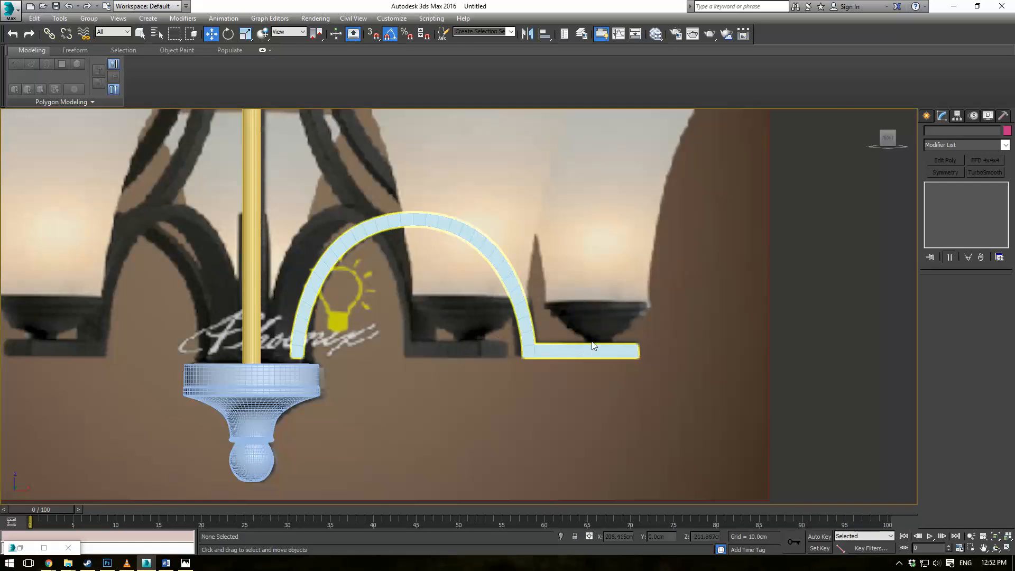
scroll(592, 343, up, 3)
key(p)
scroll(569, 288, down, 3)
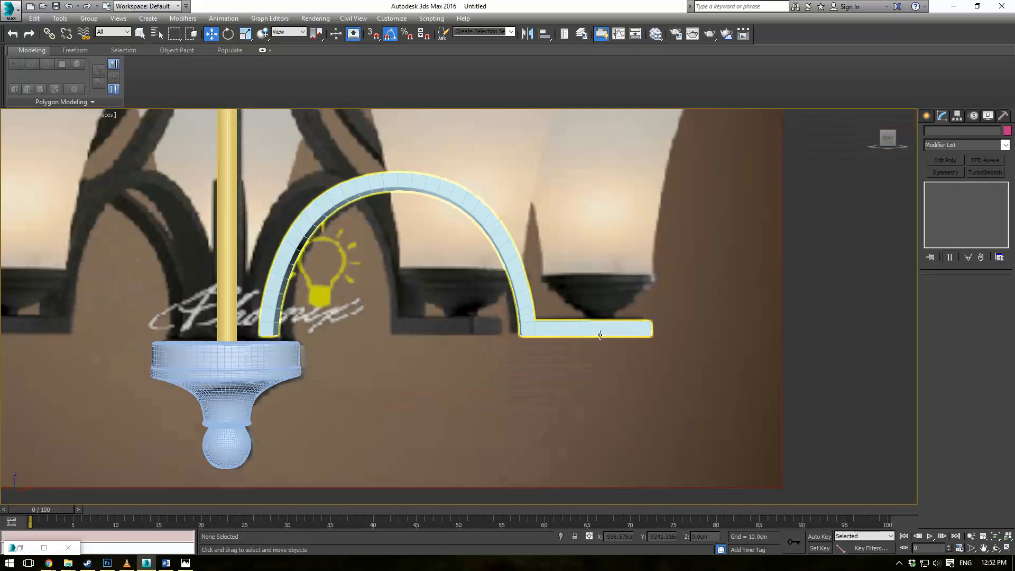
scroll(600, 335, up, 2)
alt+middle_drag(604, 337, 616, 364)
click(593, 340)
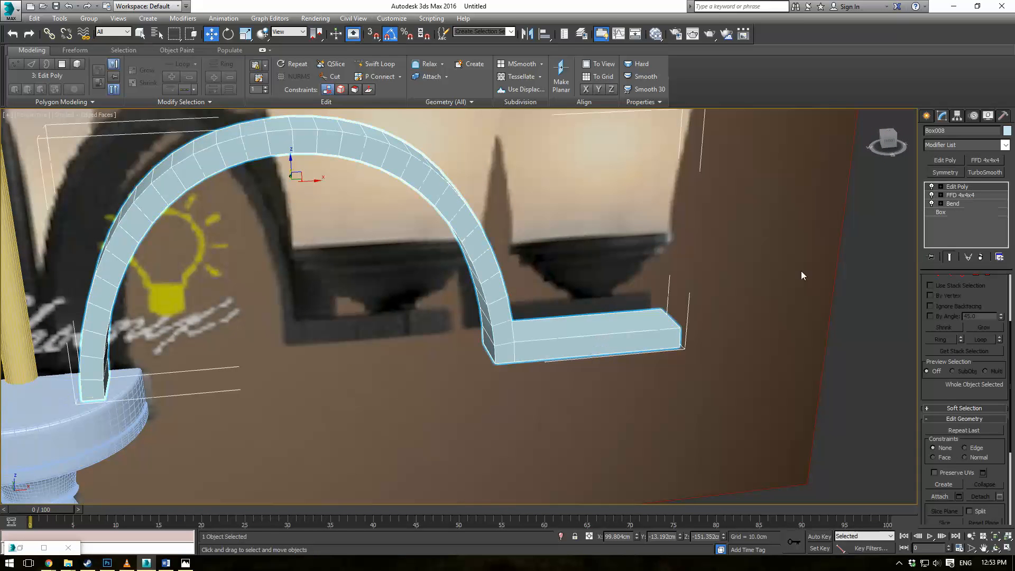
scroll(979, 322, up, 3)
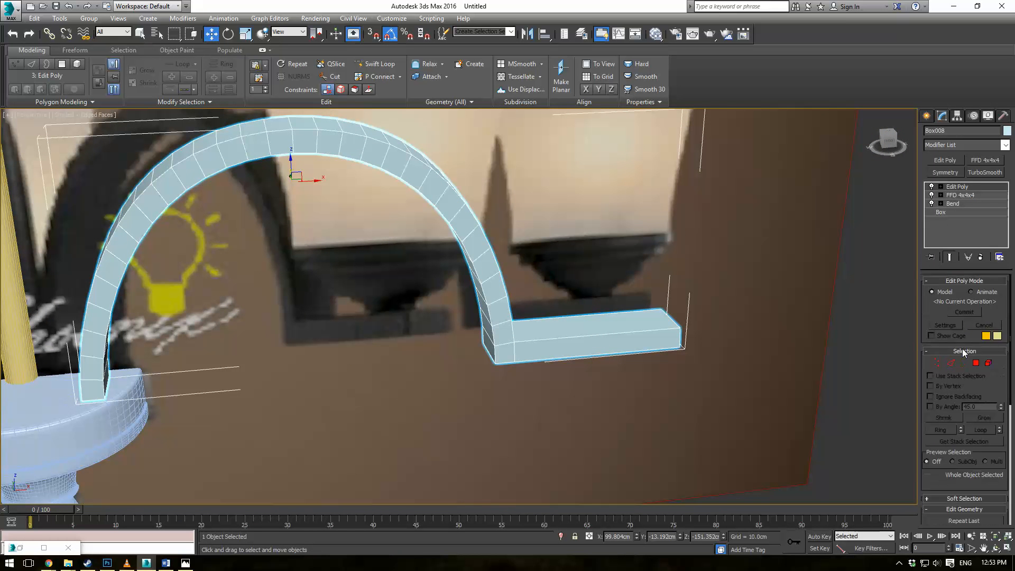
click(951, 364)
click(570, 337)
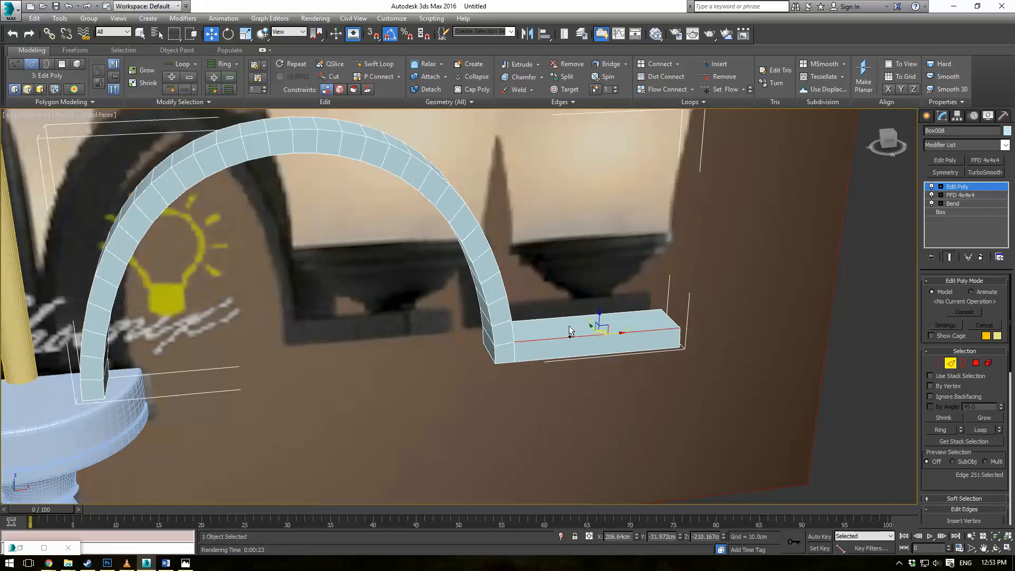
ctrl+click(568, 318)
ctrl+click(614, 353)
alt+middle_drag(648, 353, 574, 299)
ctrl+click(629, 344)
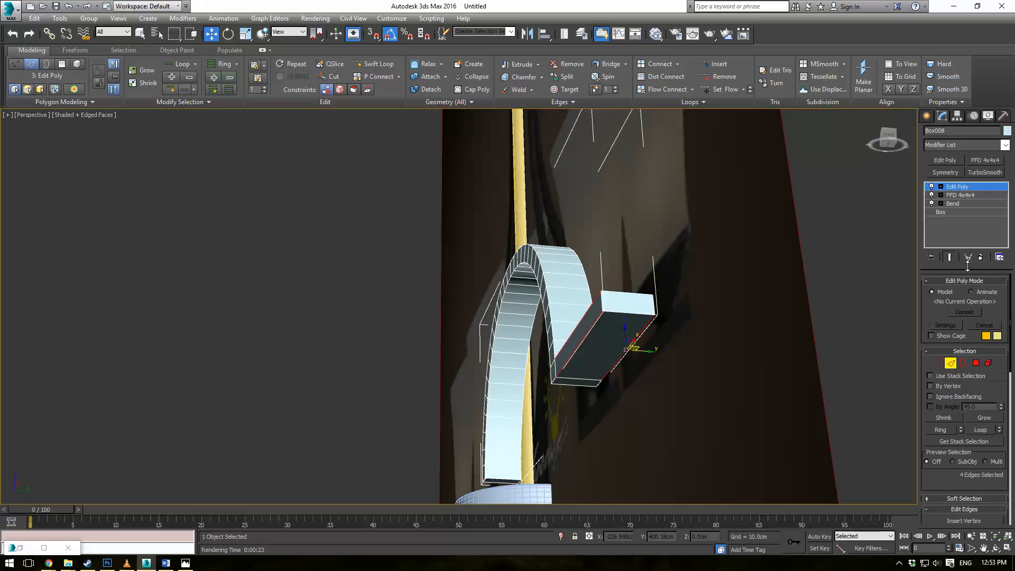
click(972, 432)
Add corner edges of the arch to the selection and extend them along the whole arch with Loop
alt+middle_drag(478, 323, 574, 365)
alt+middle_drag(503, 257, 489, 221)
ctrl+click(476, 221)
ctrl+click(493, 211)
alt+middle_drag(581, 210, 534, 249)
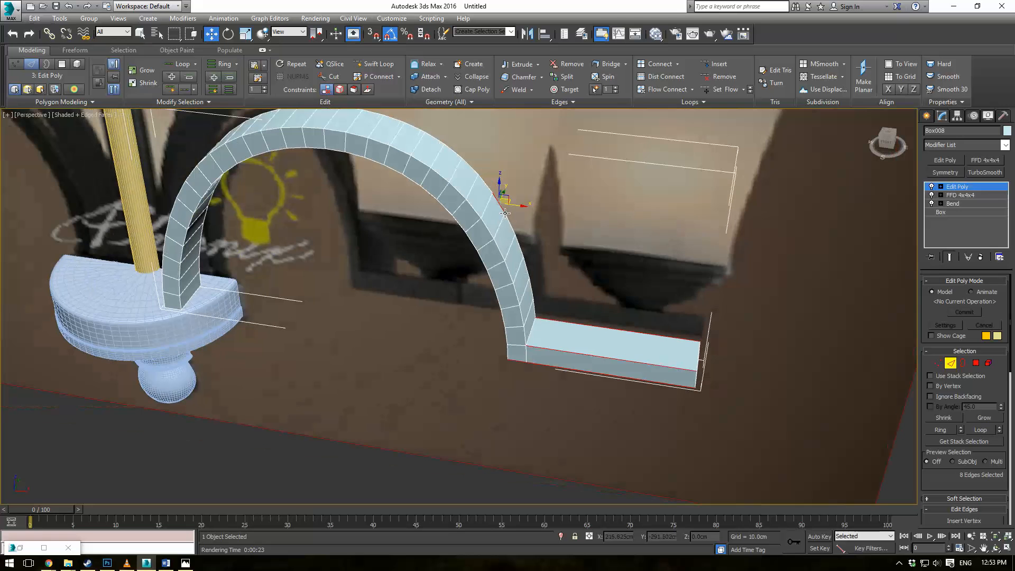
ctrl+click(488, 228)
ctrl+click(472, 244)
alt+middle_drag(472, 245, 545, 193)
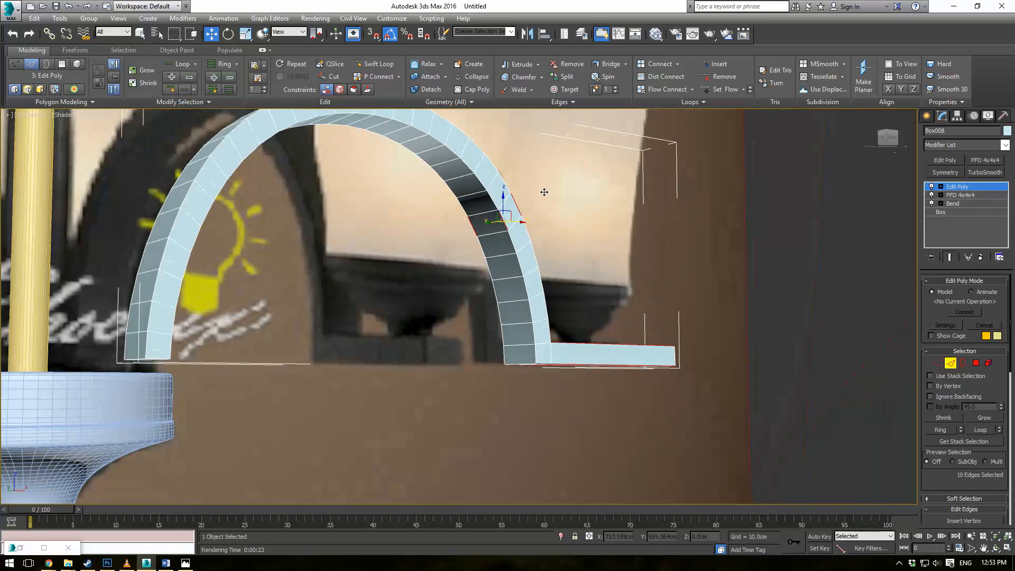
click(976, 429)
Add the edges around the foot's free end face to the selection
alt+middle_drag(728, 338, 558, 245)
ctrl+click(554, 373)
ctrl+click(557, 230)
alt+middle_drag(658, 226, 656, 268)
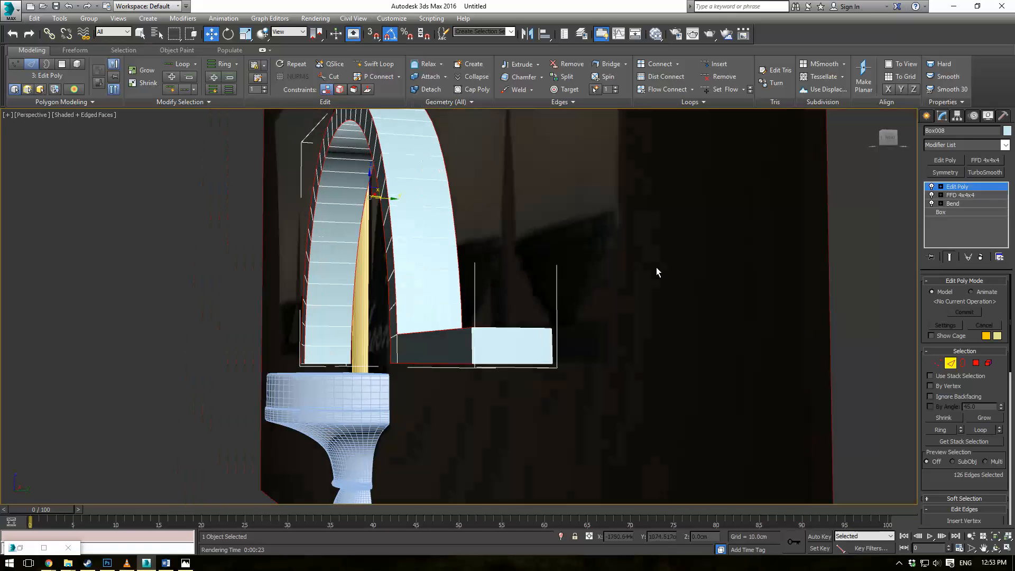
scroll(657, 268, up, 2)
ctrl+click(455, 345)
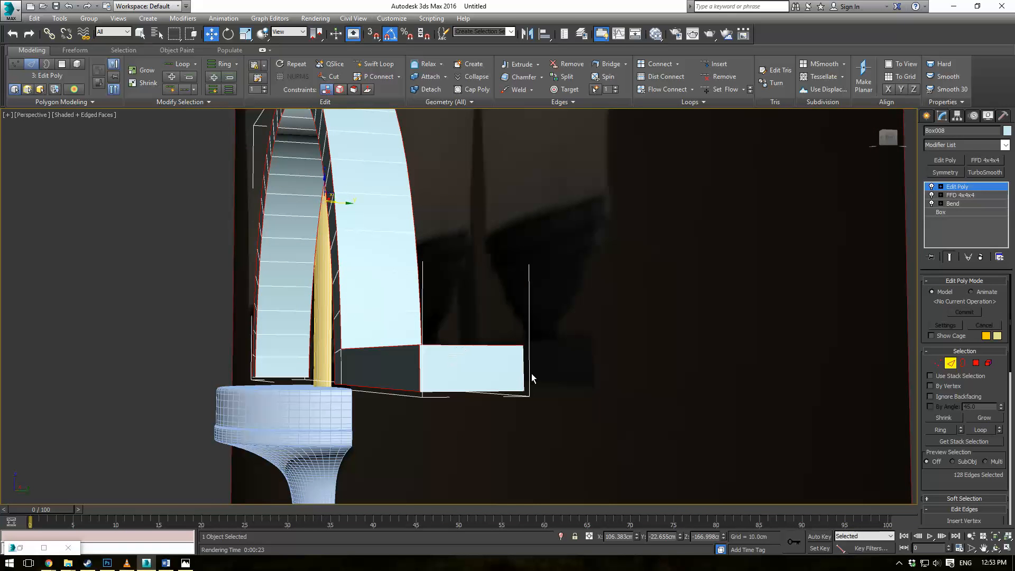
ctrl+click(525, 369)
ctrl+click(497, 391)
Add the bottom edges of the inner leg, just above the hub, to the selection
key(q)
alt+middle_drag(496, 392, 539, 343)
scroll(600, 313, down, 3)
scroll(539, 343, up, 5)
middle_drag(394, 398, 484, 347)
ctrl+click(469, 206)
scroll(514, 249, down, 3)
scroll(477, 352, up, 3)
ctrl+click(478, 353)
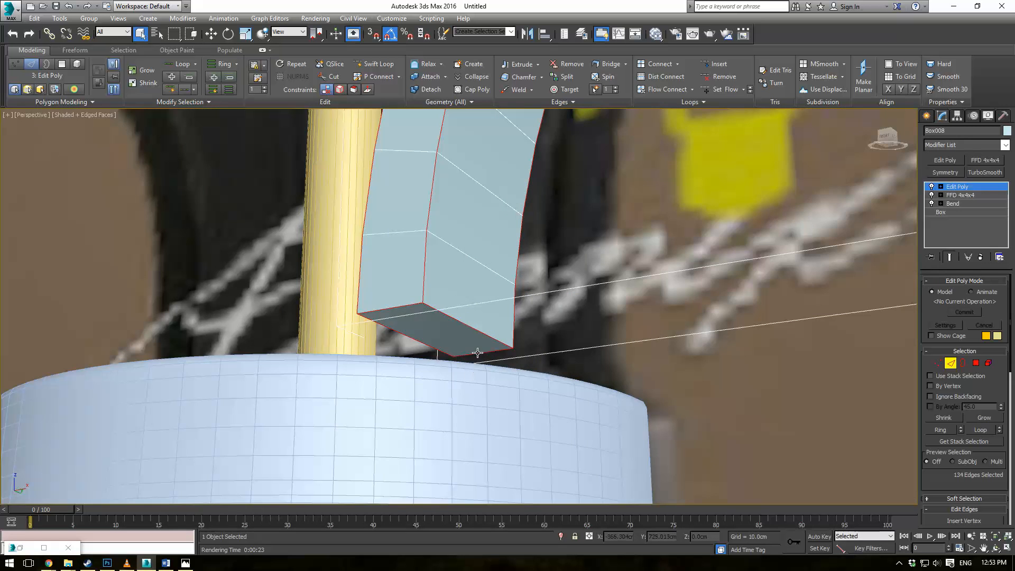
Start a Chamfer on the selected arm edges and try an amount of 0.5 cm
middle_drag(793, 361, 809, 370)
scroll(966, 415, down, 7)
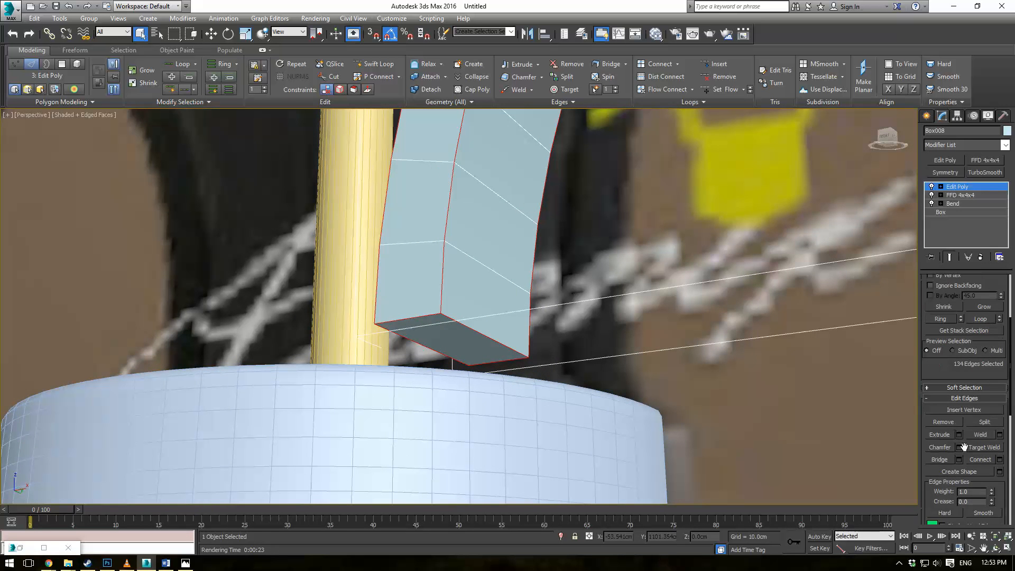
click(960, 448)
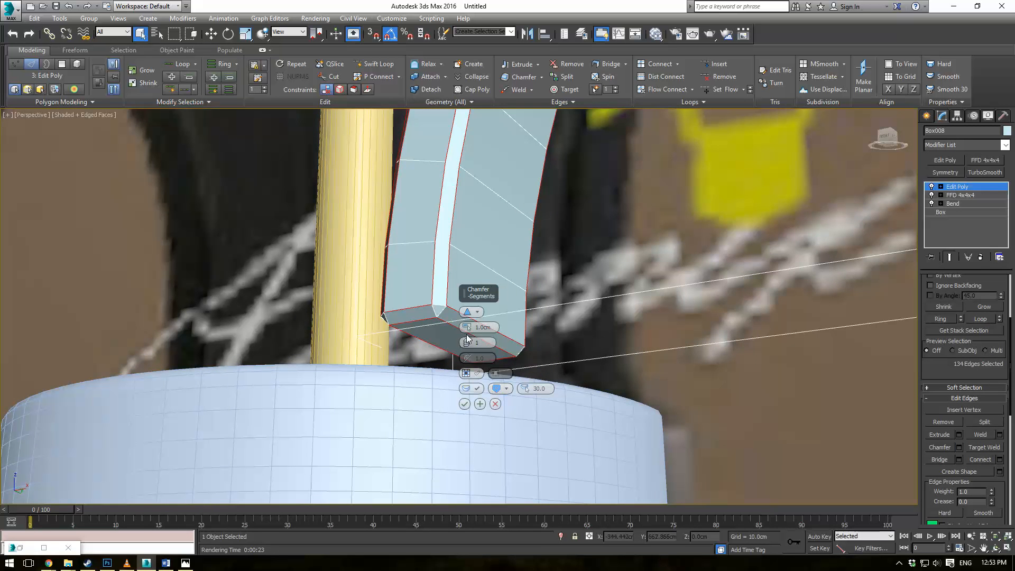
drag(468, 327, 465, 328)
right_click(468, 331)
double_click(493, 328)
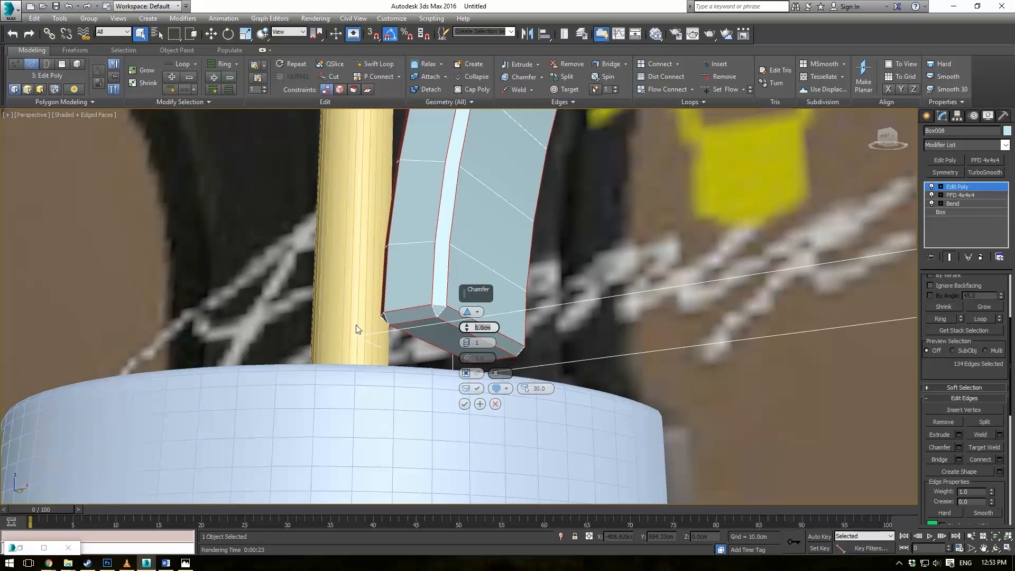
text(0.5)
key(Return)
Reduce the chamfer amount to 0.25 cm with 1 segment, accept it and leave edge editing
text(0.25)
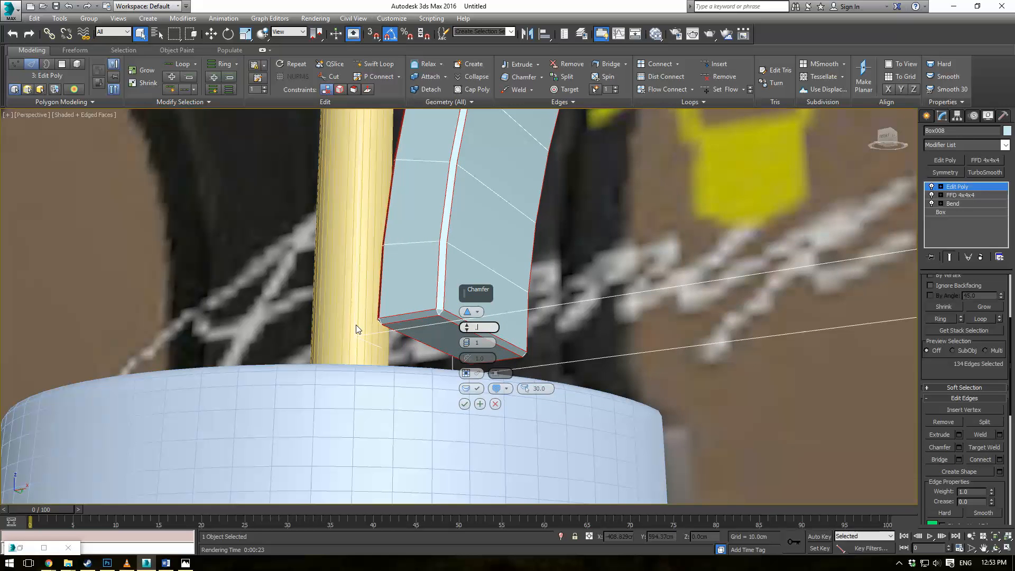
key(Return)
scroll(660, 301, down, 7)
alt+middle_drag(697, 270, 620, 318)
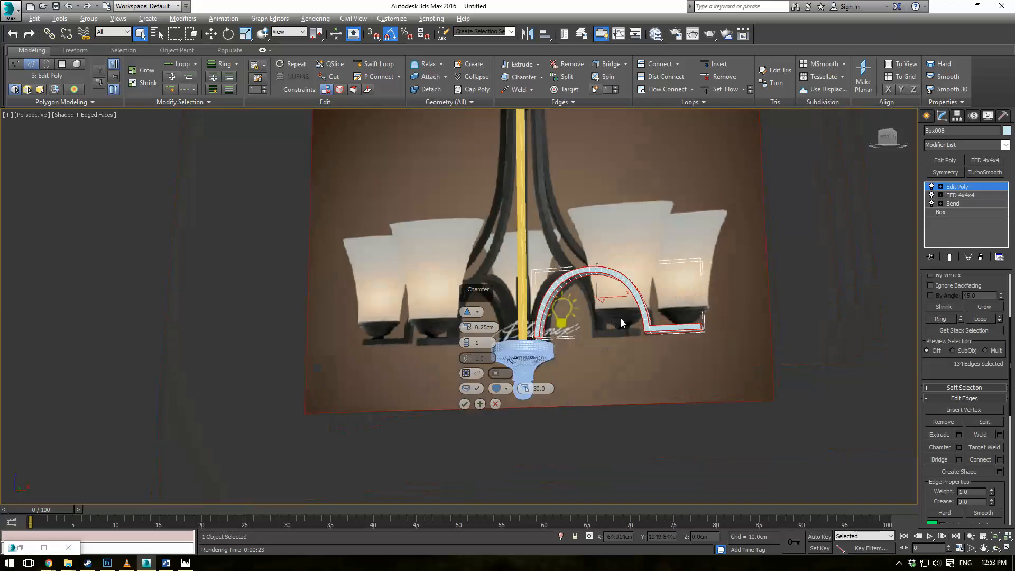
scroll(623, 320, up, 5)
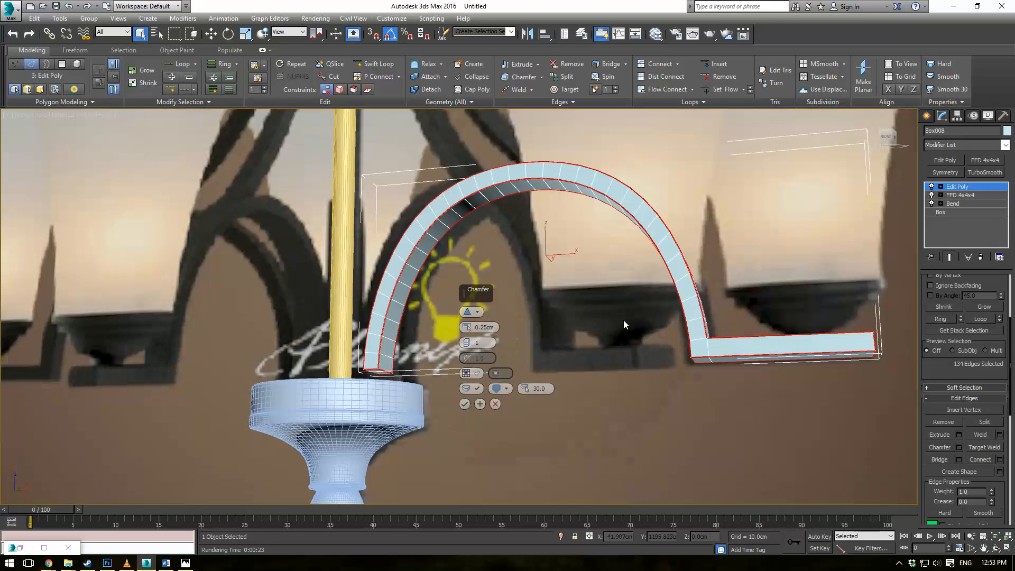
click(465, 404)
click(968, 188)
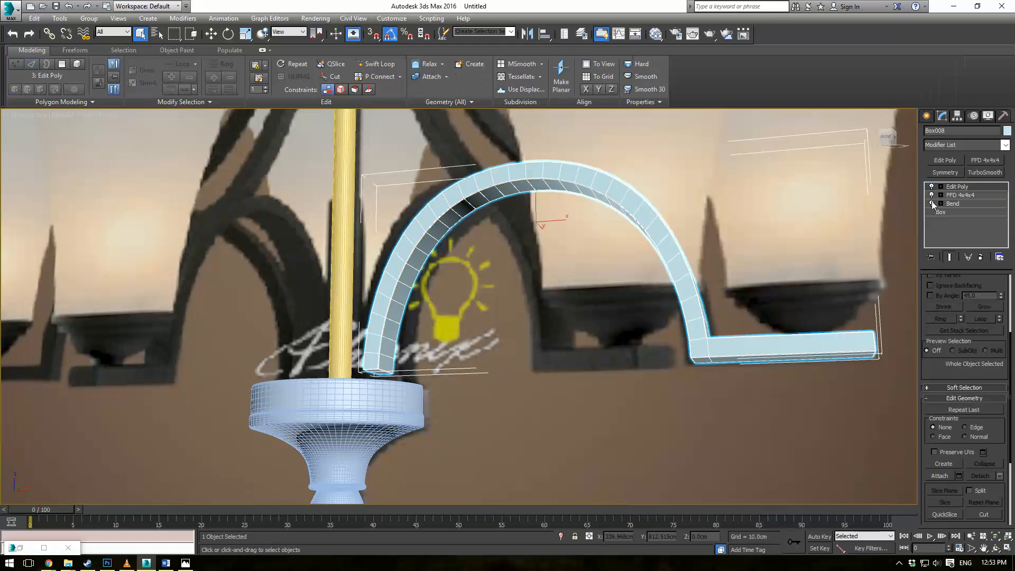
Apply a TurboSmooth modifier to the arm and inspect its rounded corners in plain shading without edges
click(611, 353)
scroll(610, 353, down, 5)
alt+middle_drag(625, 337, 487, 263)
scroll(614, 343, up, 5)
click(526, 238)
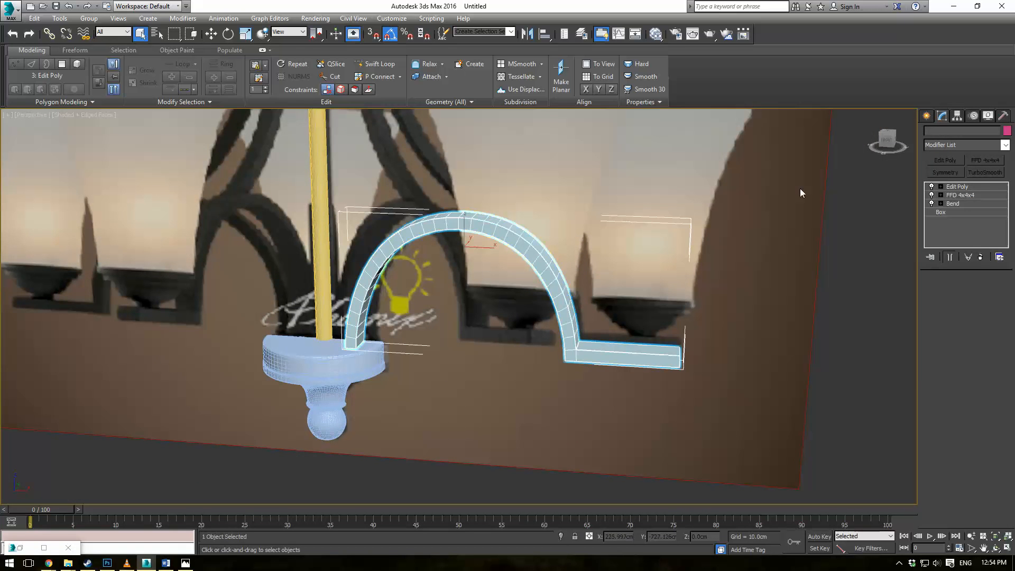
click(1000, 146)
text(tu)
key(Return)
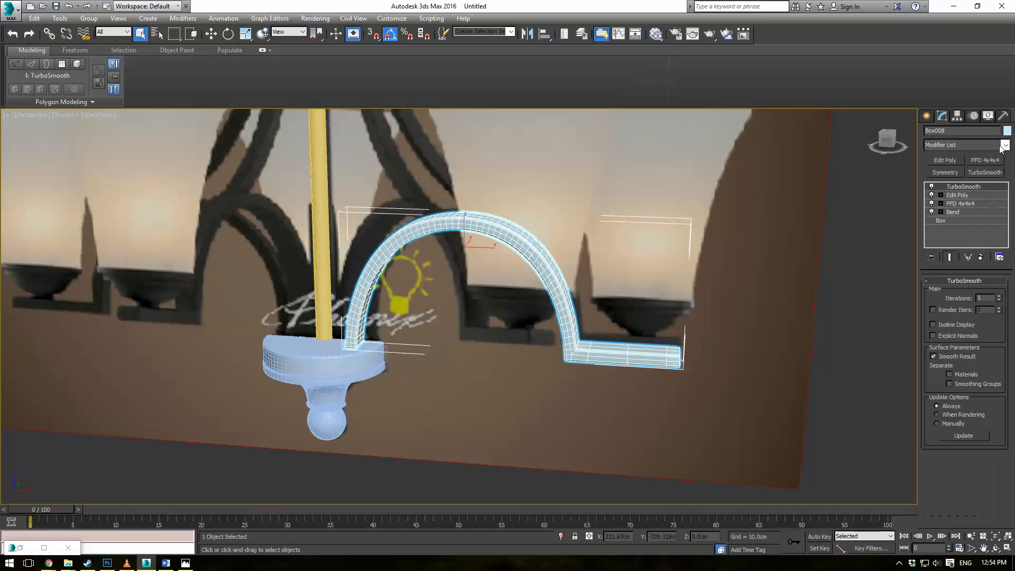
click(750, 330)
scroll(744, 329, up, 3)
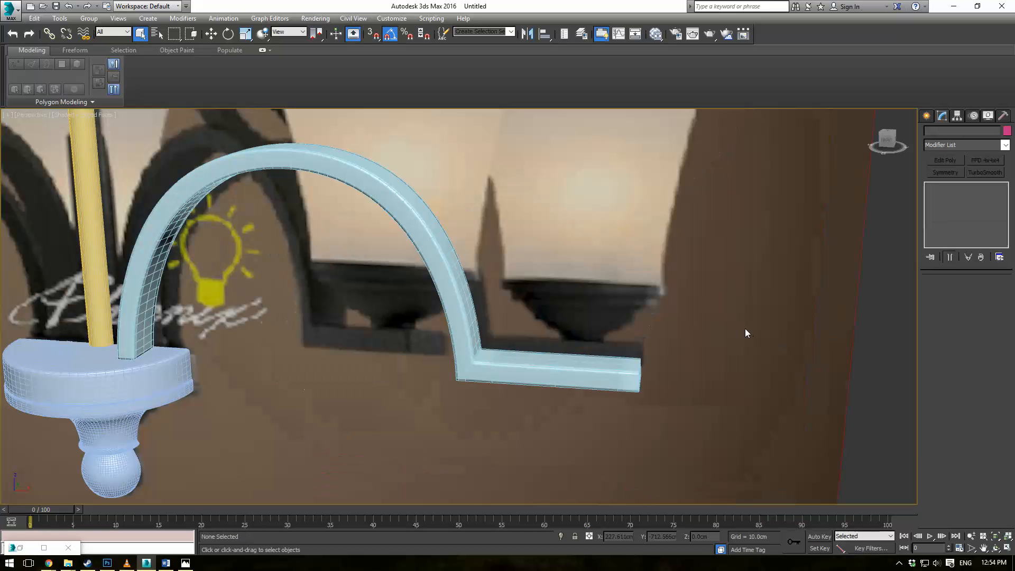
key(F4)
alt+middle_drag(636, 335, 614, 332)
scroll(567, 336, up, 3)
Inset the end polygon of the arm's horizontal foot at the Edit Poly level beneath TurboSmooth
click(364, 318)
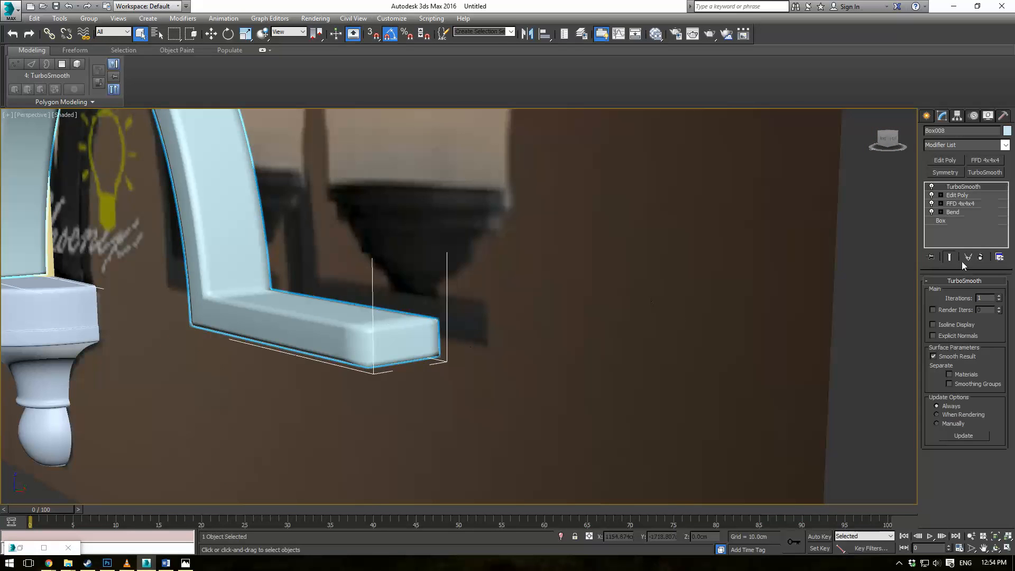
click(958, 195)
scroll(976, 286, down, 3)
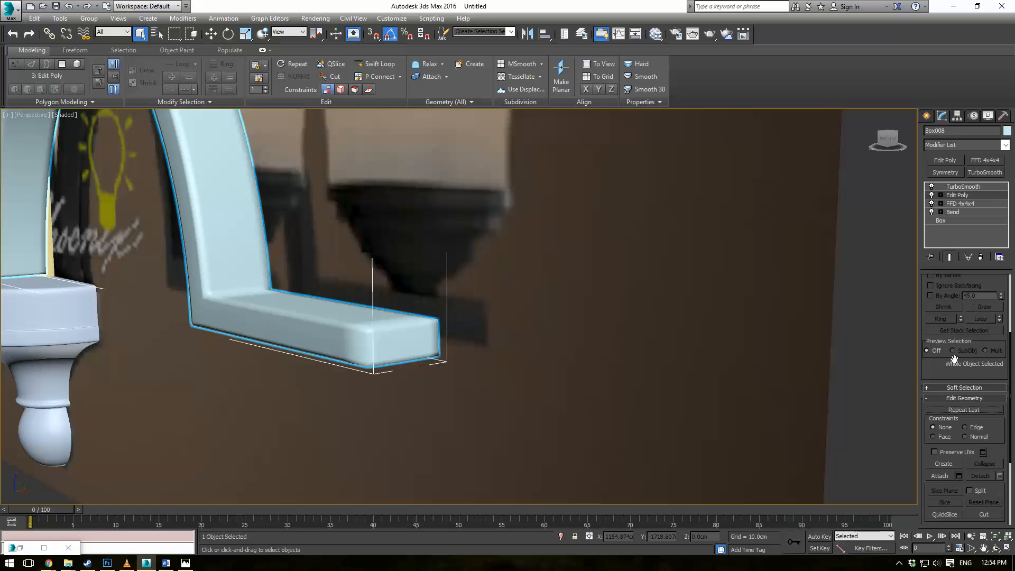
key(4)
click(426, 345)
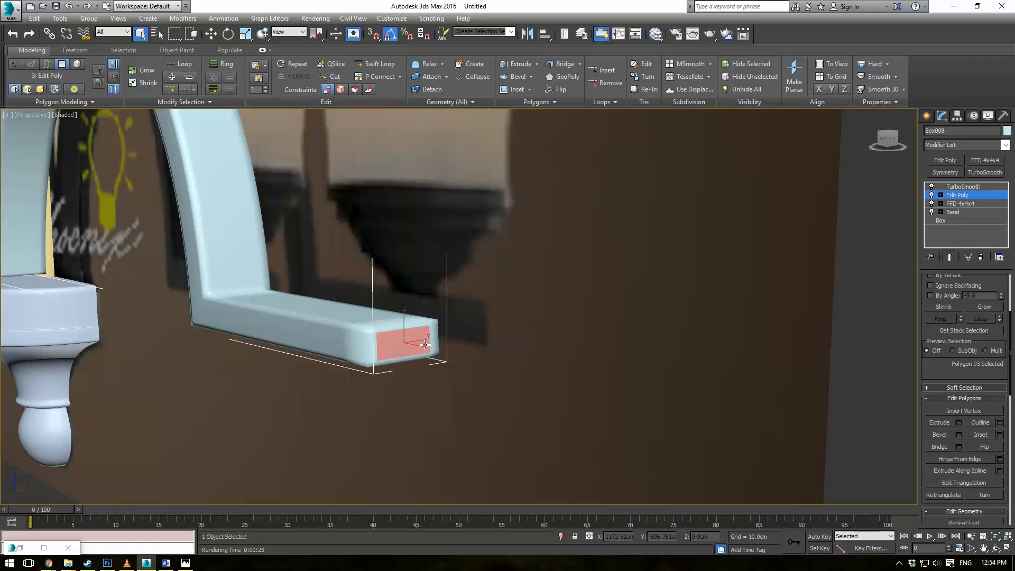
scroll(429, 342, up, 2)
key(F4)
click(951, 256)
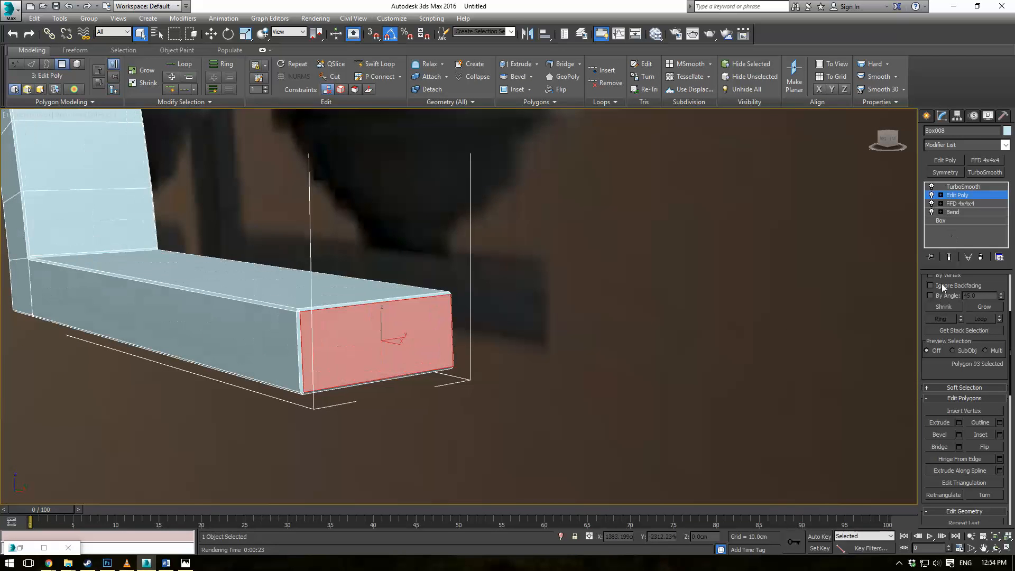
click(974, 436)
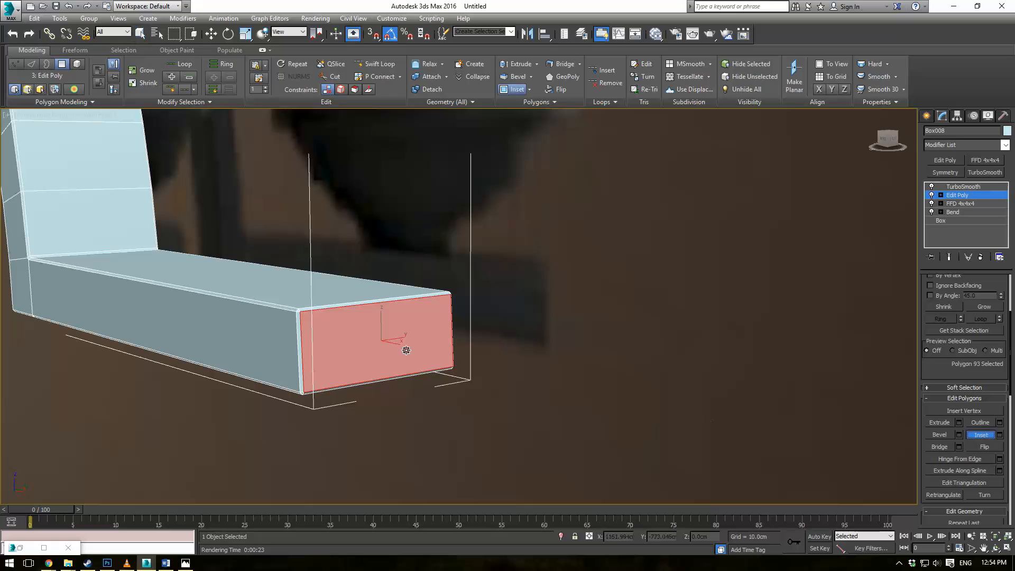
drag(403, 346, 405, 359)
Inset the lowest side polygon of the arm's inner leg, just above the hub, and return to the TurboSmooth level
scroll(276, 315, down, 5)
middle_drag(276, 315, 583, 365)
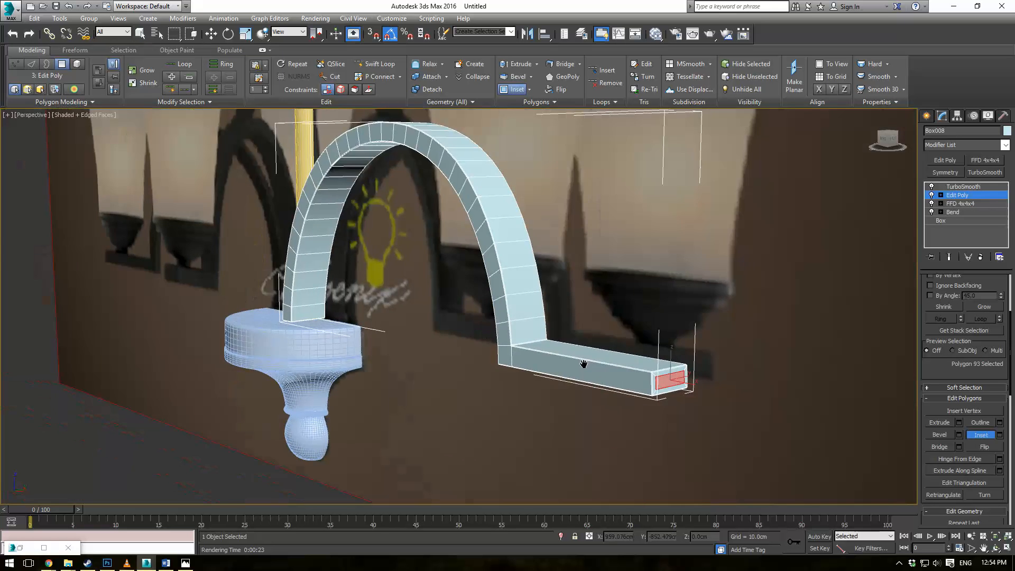
alt+middle_drag(318, 349, 388, 263)
scroll(158, 296, up, 3)
middle_drag(159, 296, 537, 214)
key(F3)
alt+middle_drag(313, 288, 312, 279)
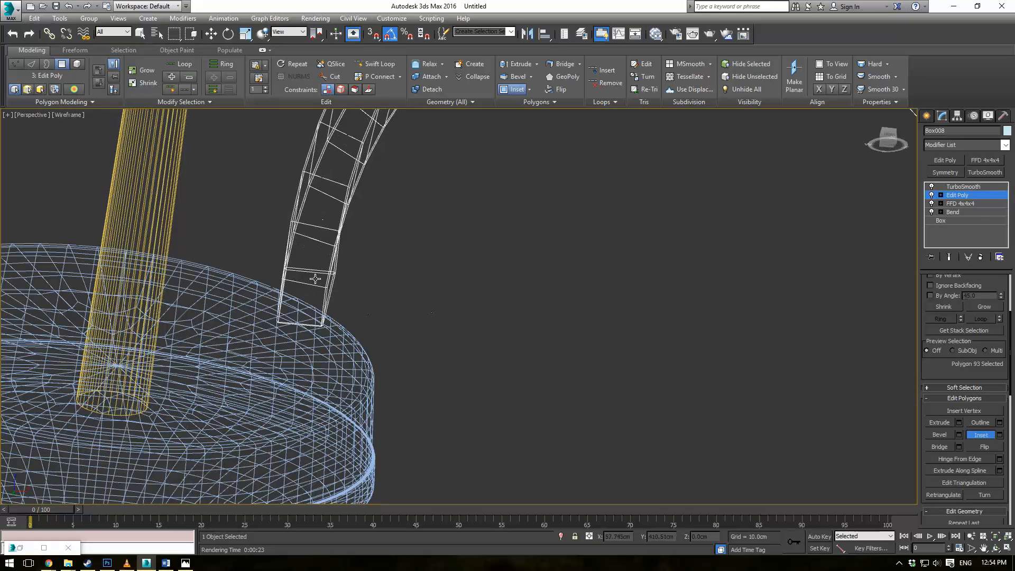
click(312, 289)
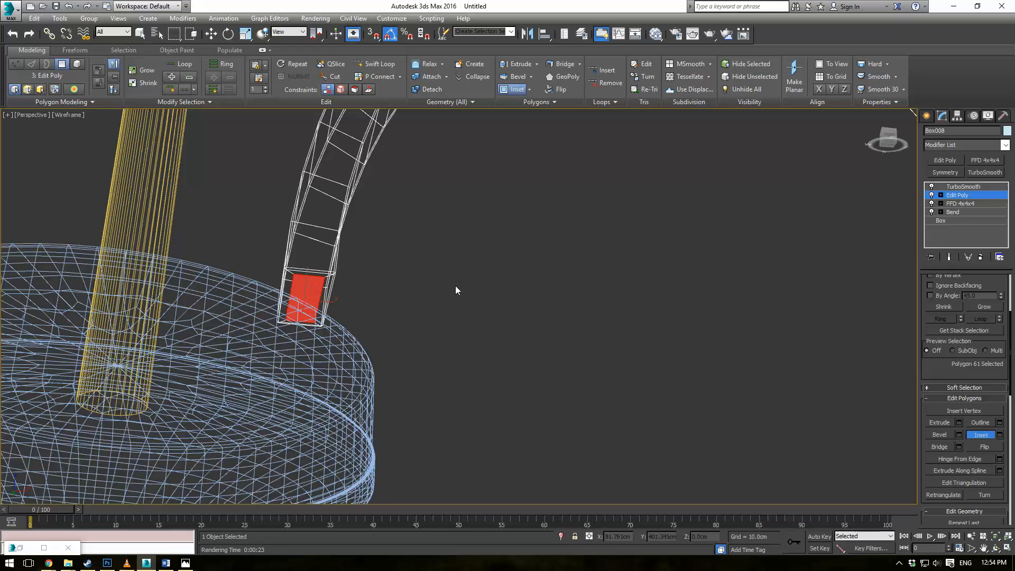
click(966, 186)
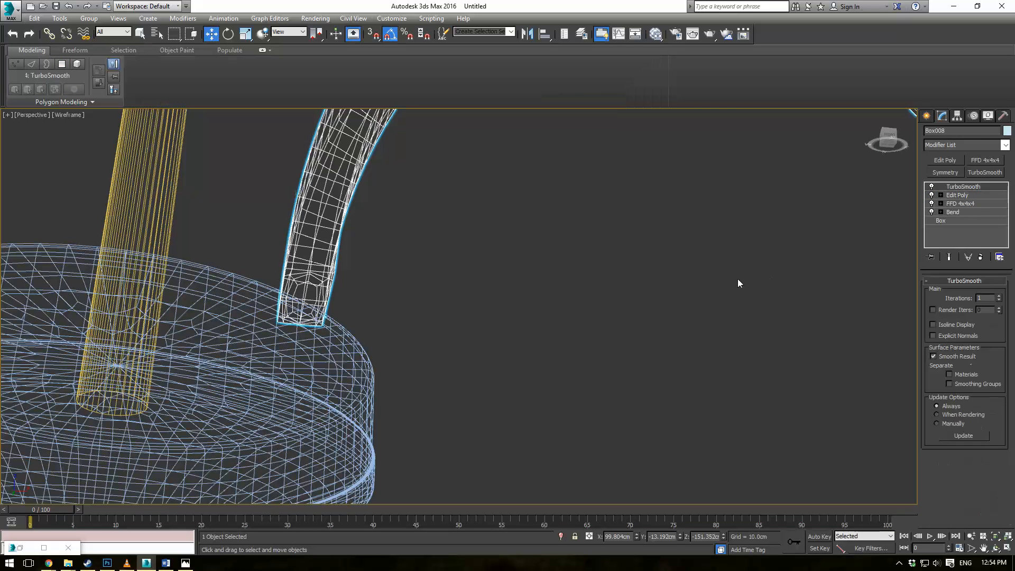
Examine the smoothed arm in plain shading, checking the foot's end corners and the overall shape against the reference
click(731, 287)
key(F3)
mouse_move(731, 287)
middle_down()
mouse_move(696, 294)
mouse_move(714, 310)
mouse_move(760, 305)
mouse_move(650, 309)
mouse_move(678, 335)
mouse_move(564, 246)
middle_up()
scroll(697, 294, down, 5)
scroll(677, 334, down, 3)
scroll(564, 245, up, 3)
middle_drag(555, 293, 570, 239)
scroll(574, 315, up, 3)
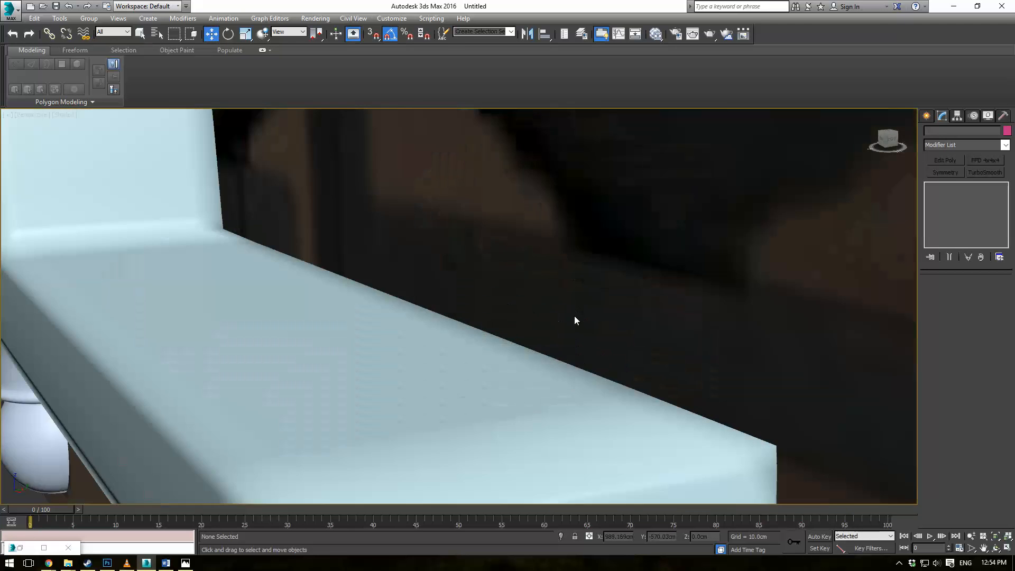
scroll(576, 319, down, 3)
click(545, 343)
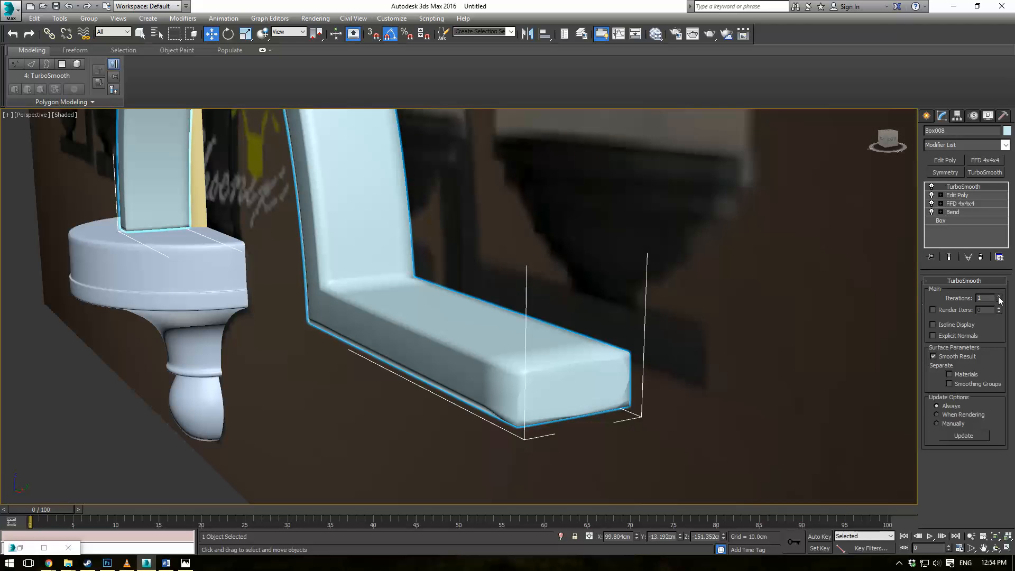
click(718, 410)
alt+middle_drag(694, 402, 735, 403)
scroll(734, 403, down, 5)
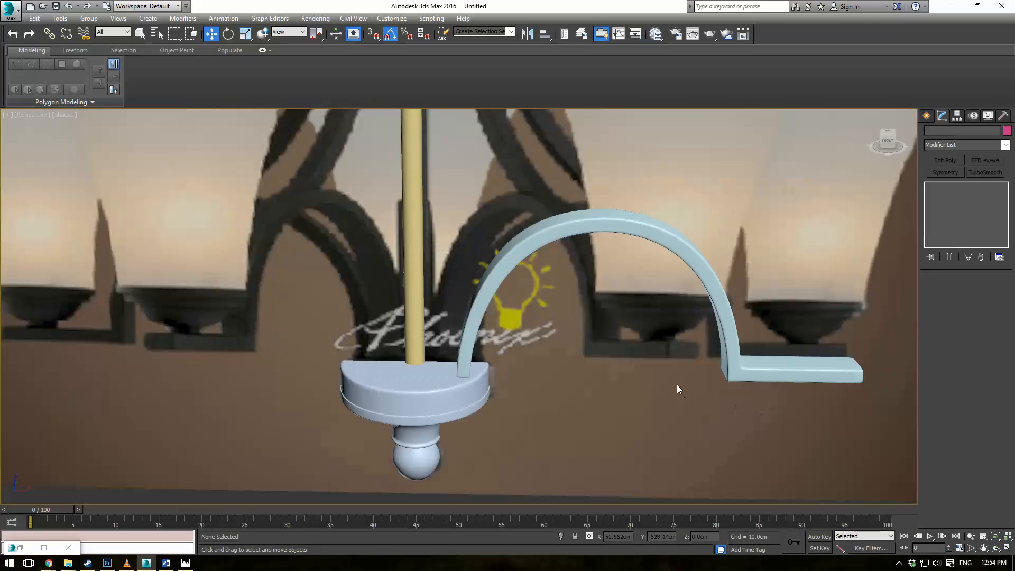
scroll(659, 403, up, 3)
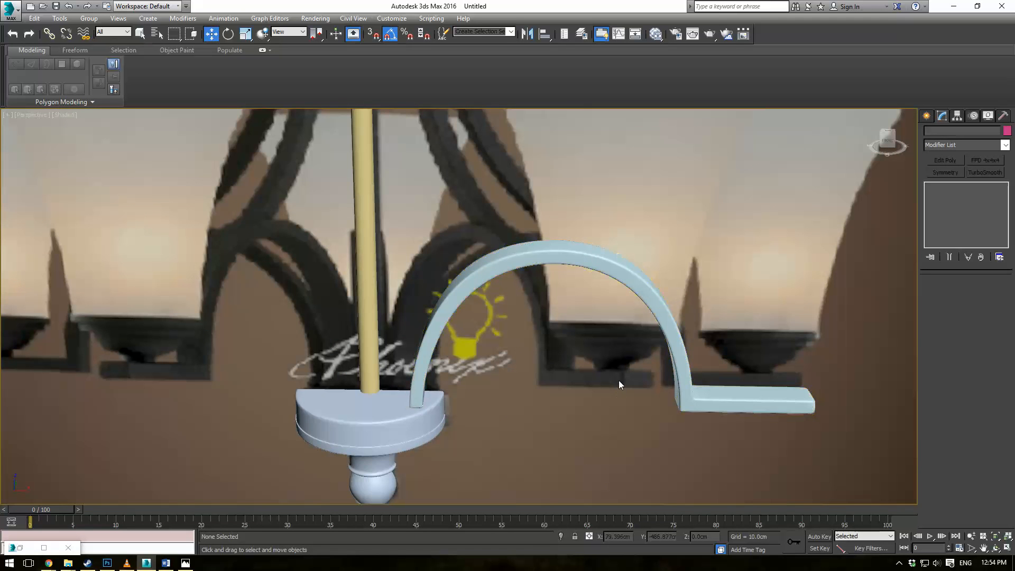
middle_drag(499, 390, 442, 384)
In the front view, draw a cylinder about 8.2 cm in radius and 2.1 cm high at the base of the outer lamp cup
key(f)
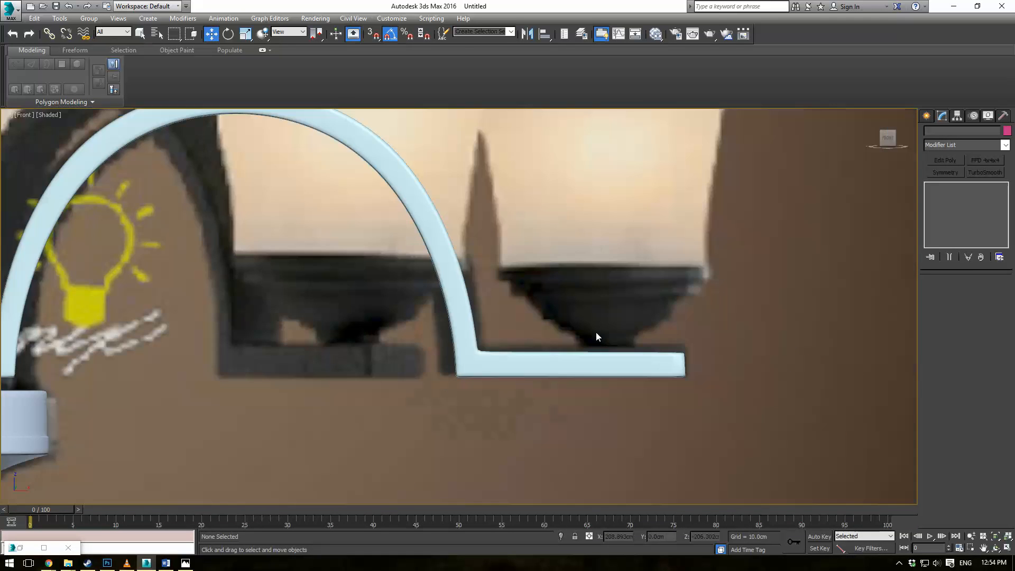
middle_drag(675, 267, 592, 280)
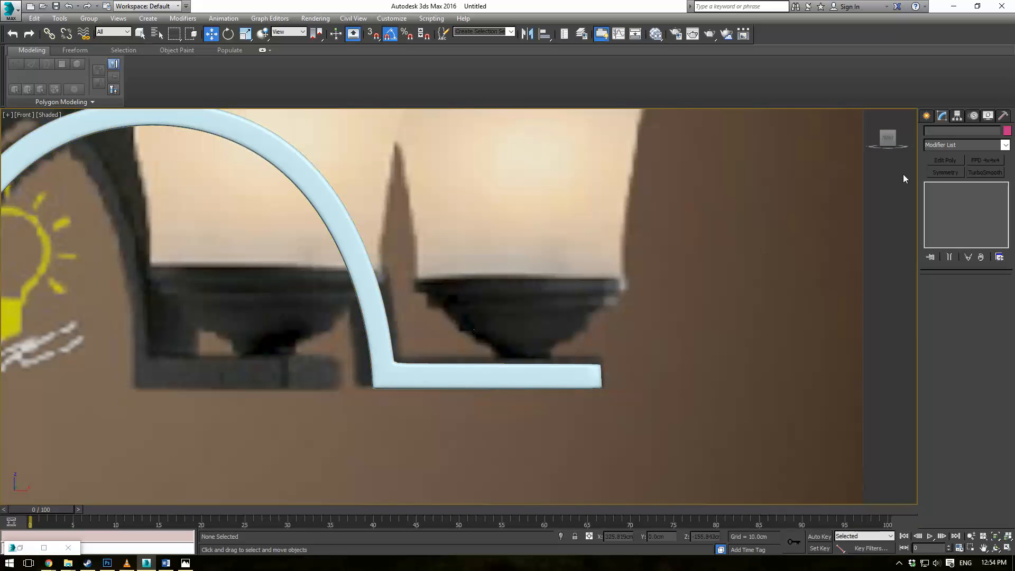
click(927, 115)
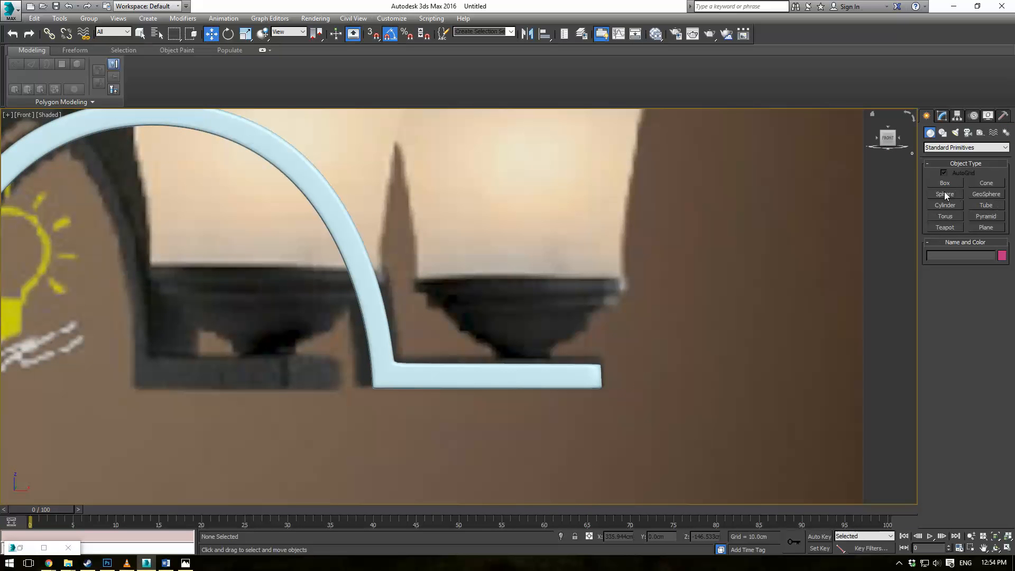
click(950, 204)
scroll(612, 328, up, 2)
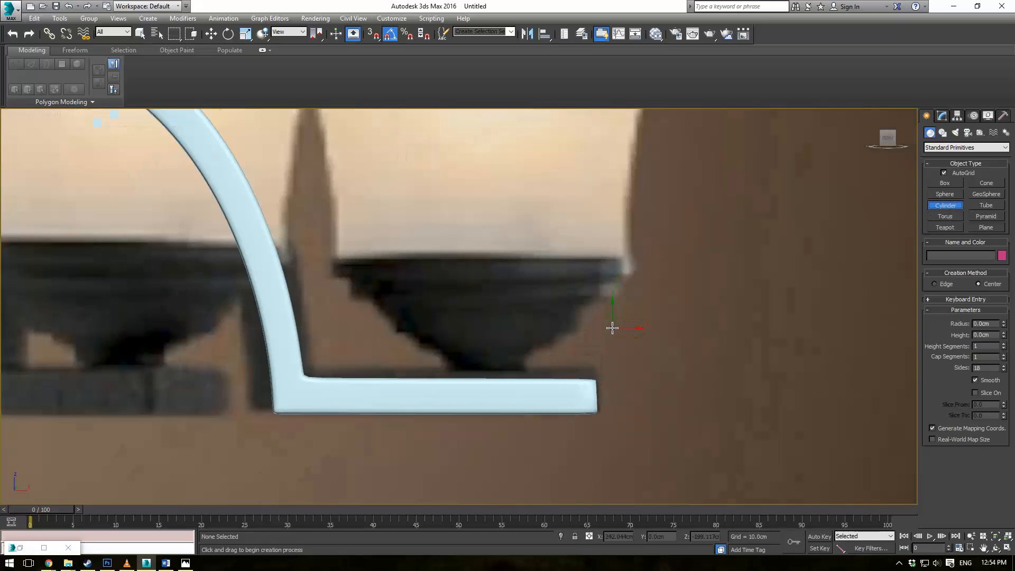
scroll(580, 310, up, 2)
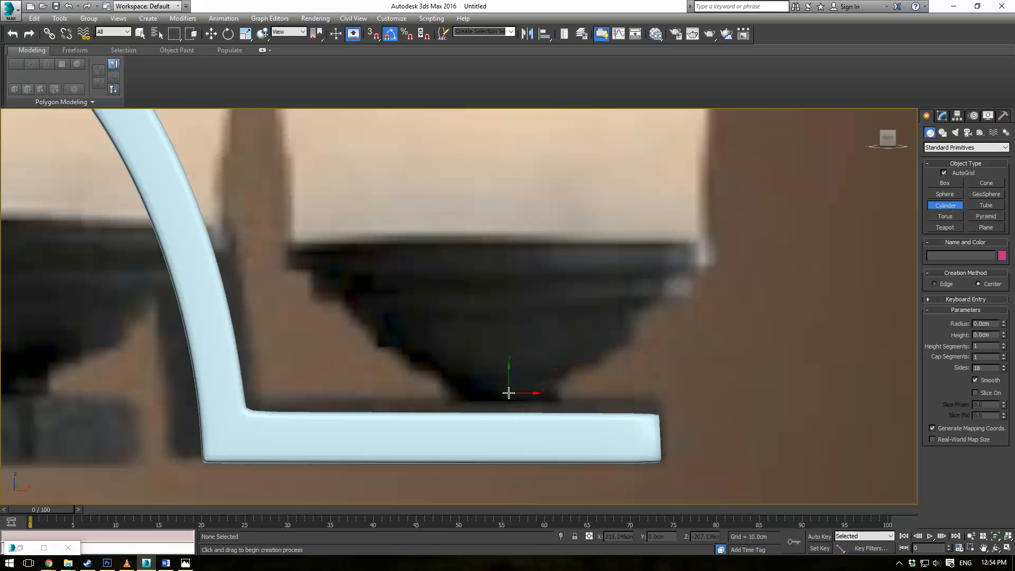
drag(507, 390, 523, 433)
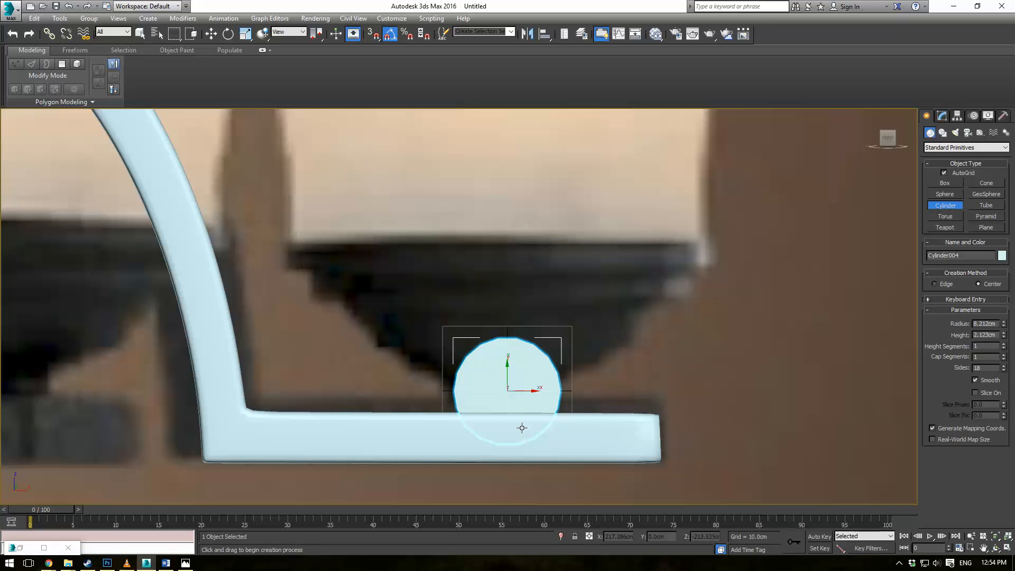
click(524, 426)
Rotate the new cylinder upright at the base of the lamp cup and convert it to an Editable Poly
key(e)
mouse_move(507, 388)
mouse_down()
mouse_move(513, 338)
mouse_move(509, 378)
mouse_up()
key(w)
Select the disc's top ring of vertices and raise it slightly to make the disc thicker
key(1)
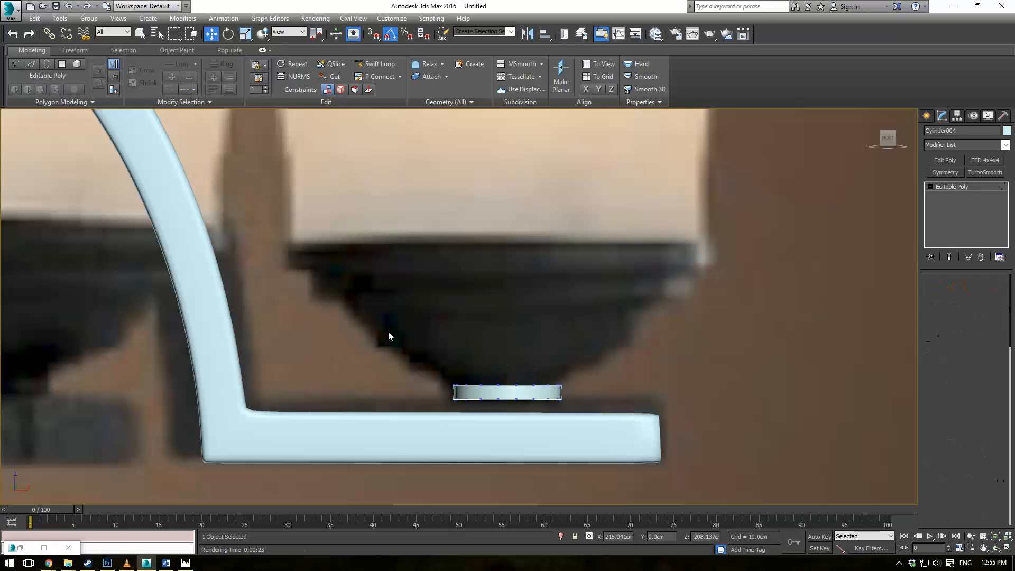
drag(392, 336, 593, 391)
scroll(498, 351, up, 3)
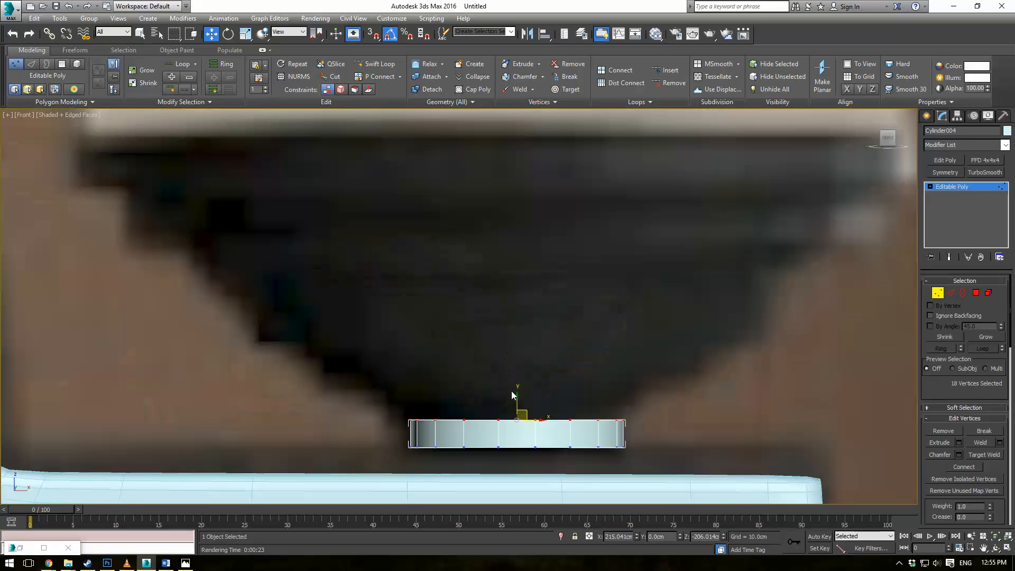
drag(516, 398, 518, 390)
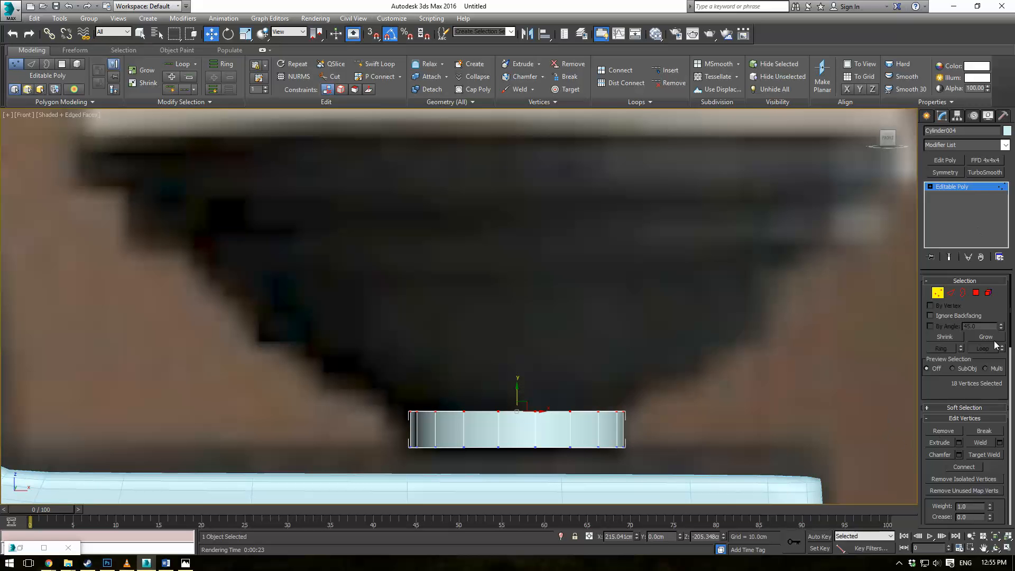
Switch to polygon editing in the four-viewport layout and select the disc's top cap in the perspective view
click(980, 295)
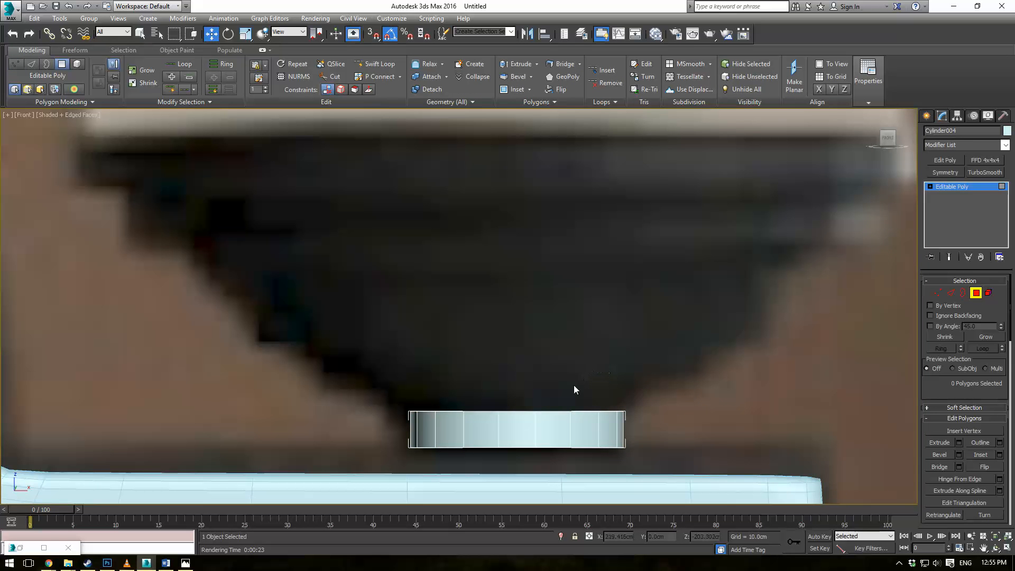
key(alt+w)
scroll(626, 274, down, 5)
scroll(674, 463, down, 8)
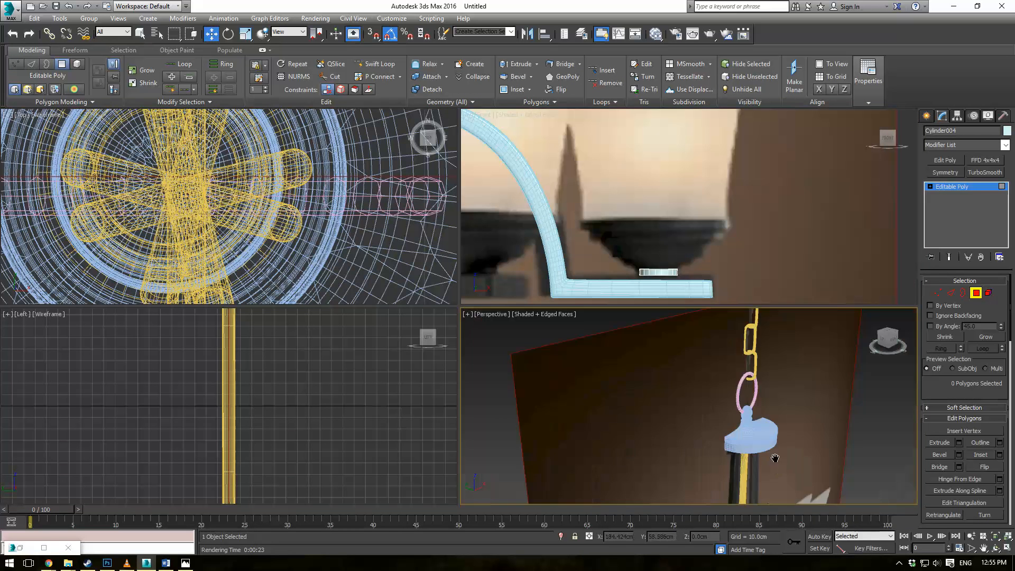
scroll(756, 466, up, 5)
middle_drag(749, 466, 687, 387)
scroll(626, 295, up, 2)
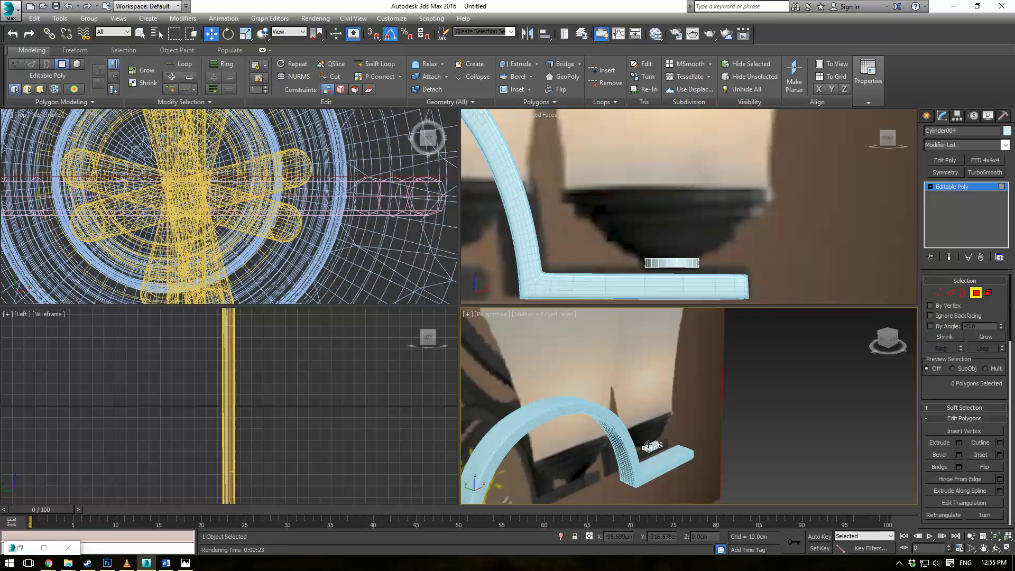
click(648, 445)
scroll(625, 227, up, 3)
scroll(711, 488, up, 1)
scroll(651, 409, up, 3)
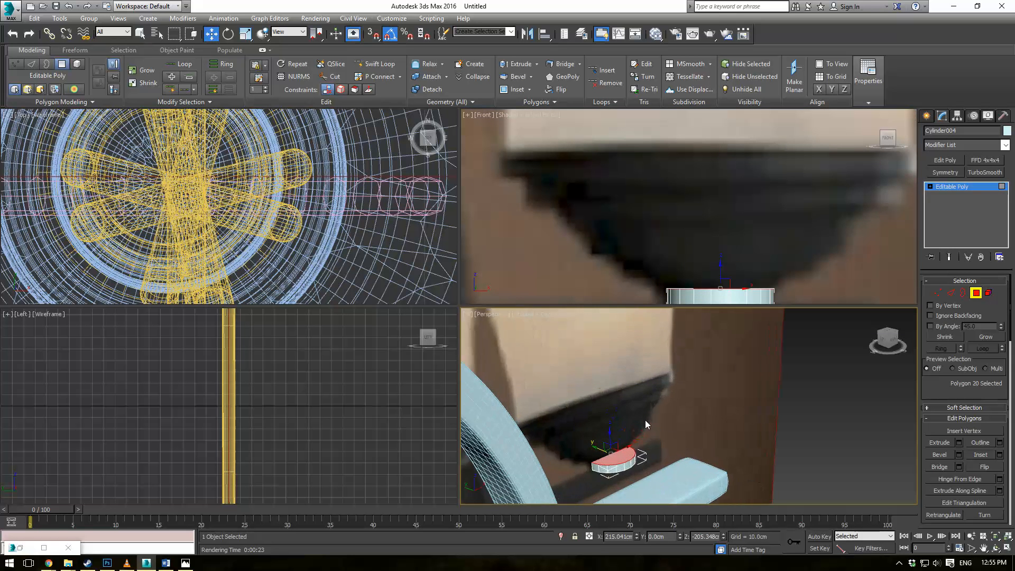
scroll(629, 432, up, 5)
alt+middle_drag(767, 424, 736, 433)
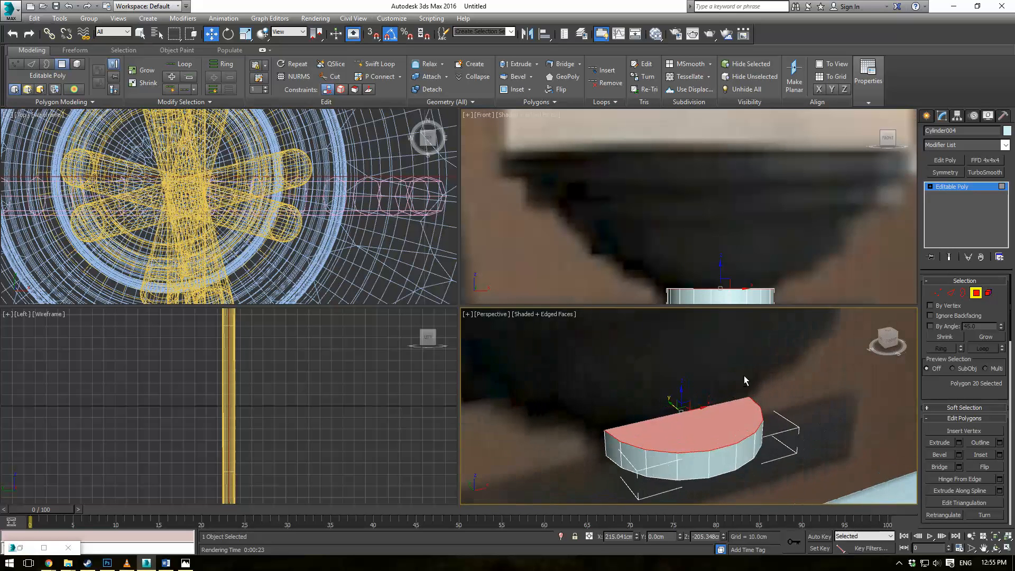
Bevel the top cap outward and upward into a slightly wider second tier matching the lamp cup in the reference
middle_drag(783, 270, 758, 262)
click(939, 455)
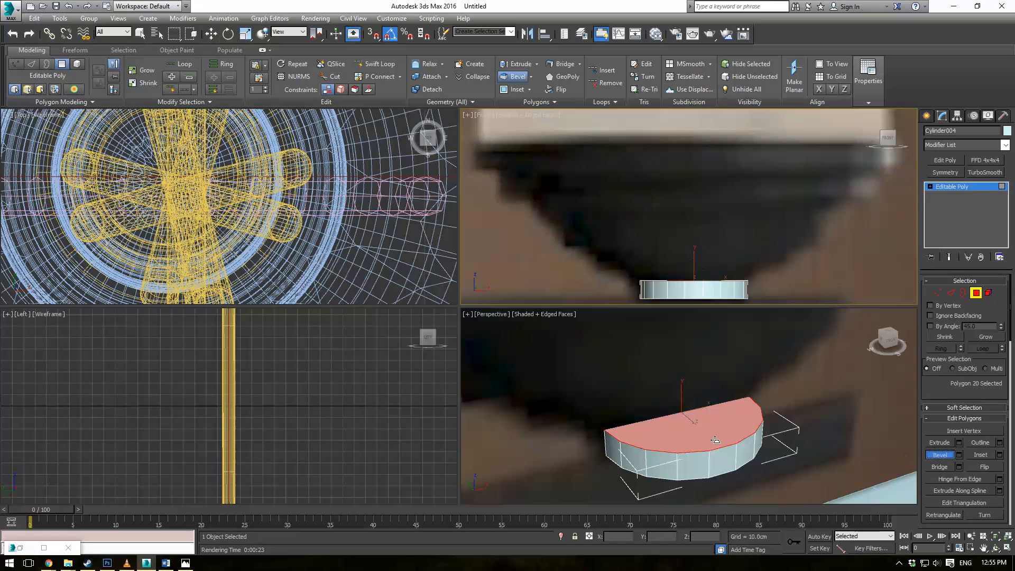
click(712, 440)
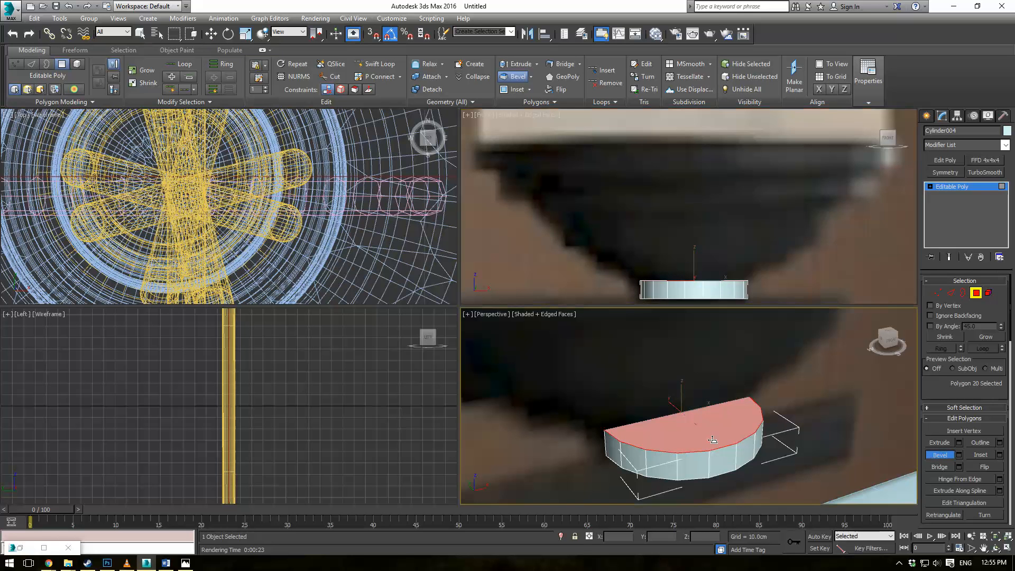
drag(712, 440, 711, 439)
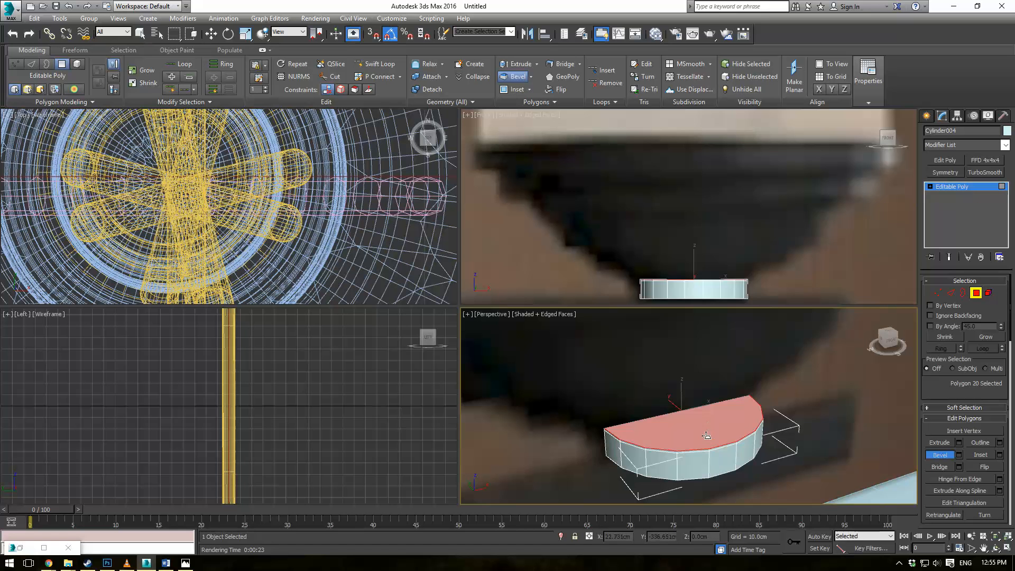
drag(706, 436, 704, 438)
click(704, 433)
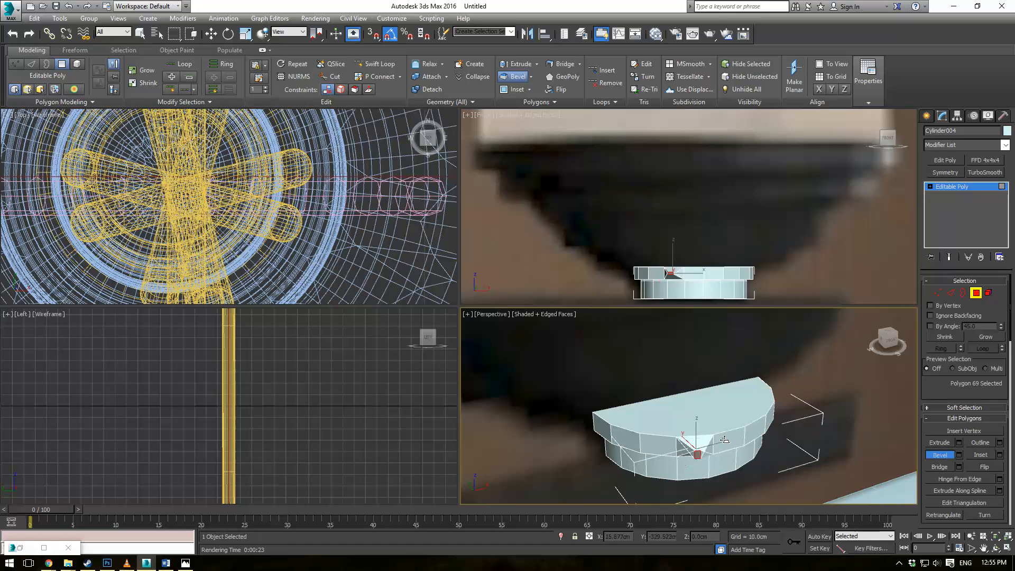
right_click(740, 415)
Bevel the cup's top cap into a wider third tier, finishing with an outward ledge that follows the reference profile
mouse_move(708, 404)
mouse_down()
mouse_move(712, 389)
mouse_move(721, 413)
mouse_move(718, 399)
mouse_up()
alt+middle_drag(745, 408, 758, 384)
drag(761, 366, 757, 349)
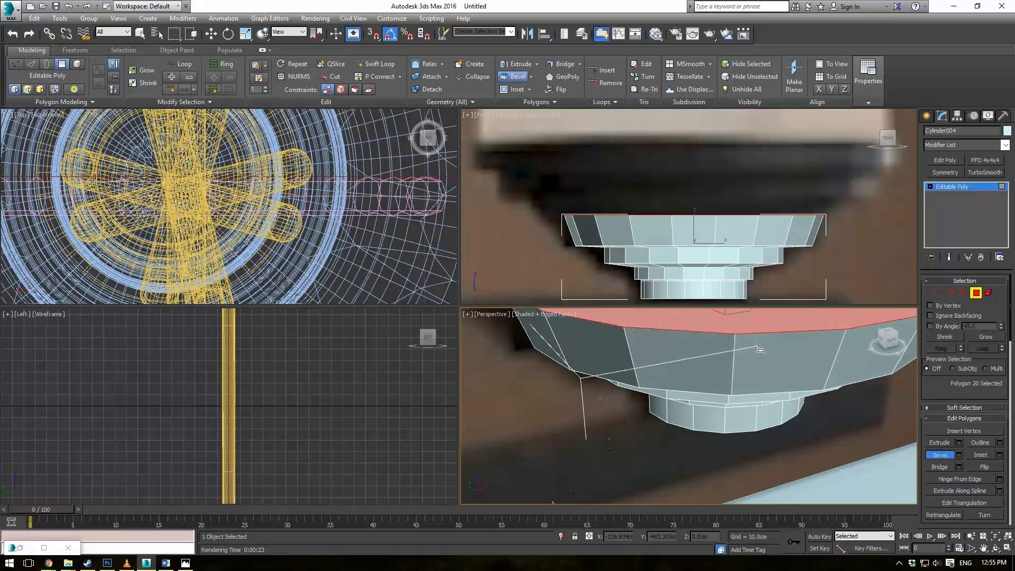
right_click(751, 357)
Bevel the cup's top cap into a straight-sided fourth tier and a wider fifth tier along the reference outline
mouse_move(793, 357)
middle_down()
mouse_move(766, 374)
mouse_move(777, 365)
middle_up()
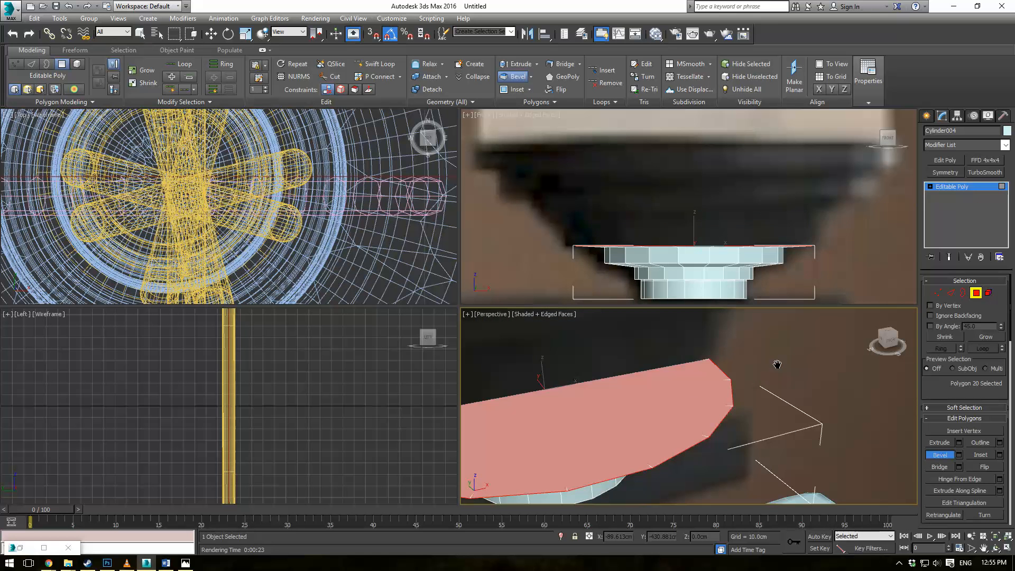
drag(670, 407, 639, 392)
click(668, 393)
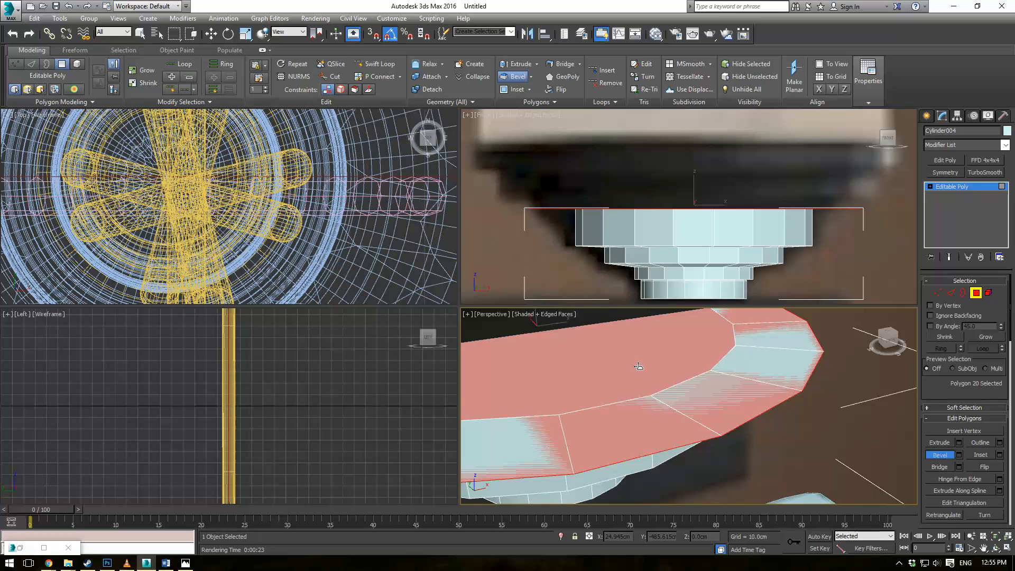
right_click(639, 367)
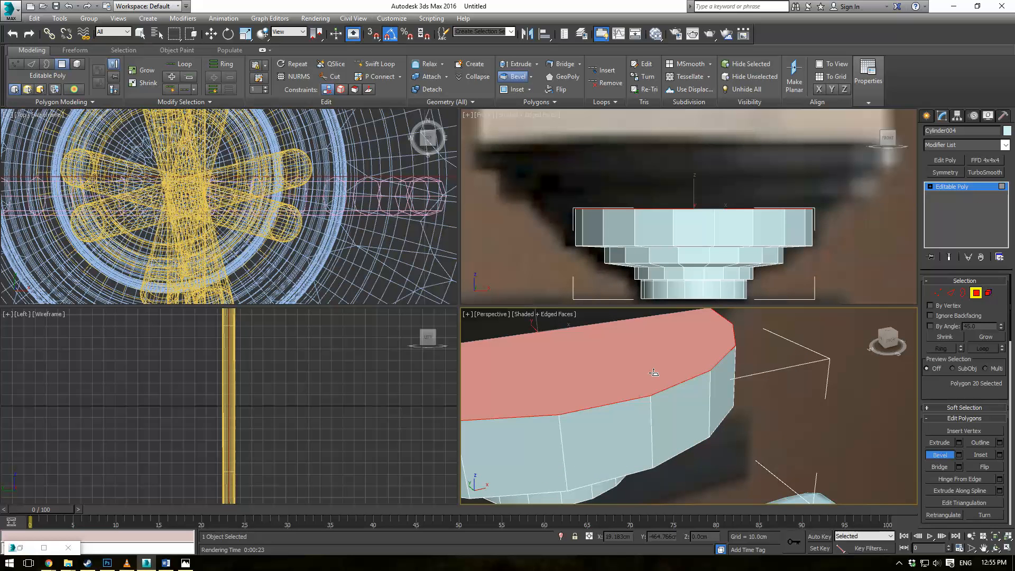
drag(654, 373, 648, 365)
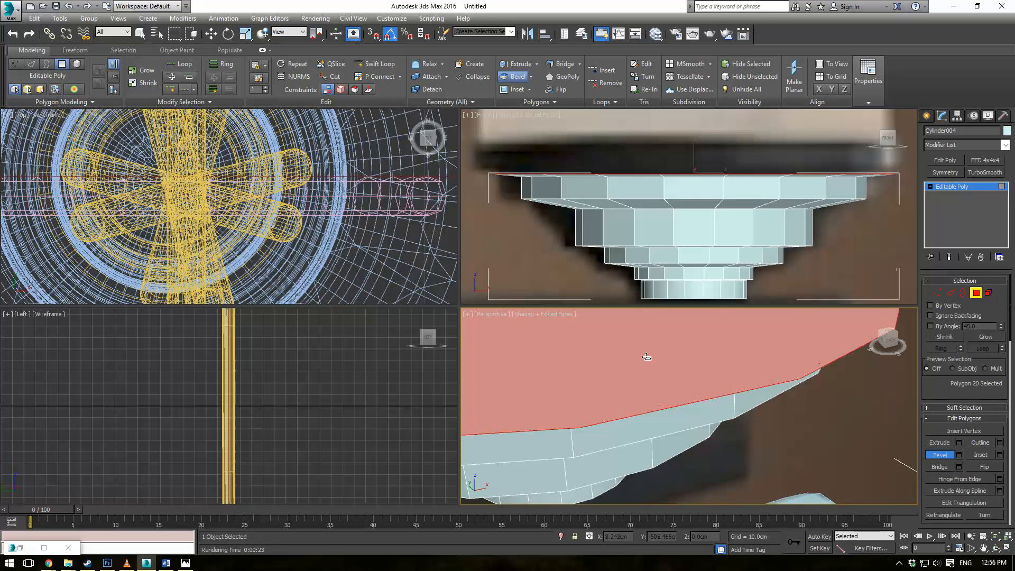
Bevel the cup's top polygon upward to form the widest tier, matching the reference image
click(646, 357)
middle_drag(662, 362, 690, 395)
drag(694, 456, 692, 442)
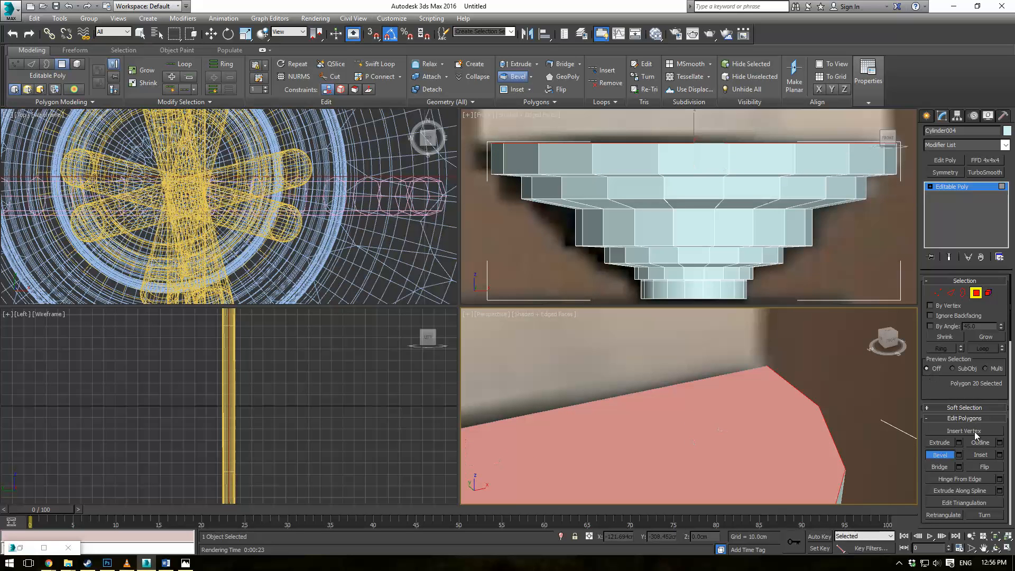
Inset the cup's top polygon and move the inner face down to make a shallow recess inside the rim
click(976, 456)
scroll(723, 419, down, 10)
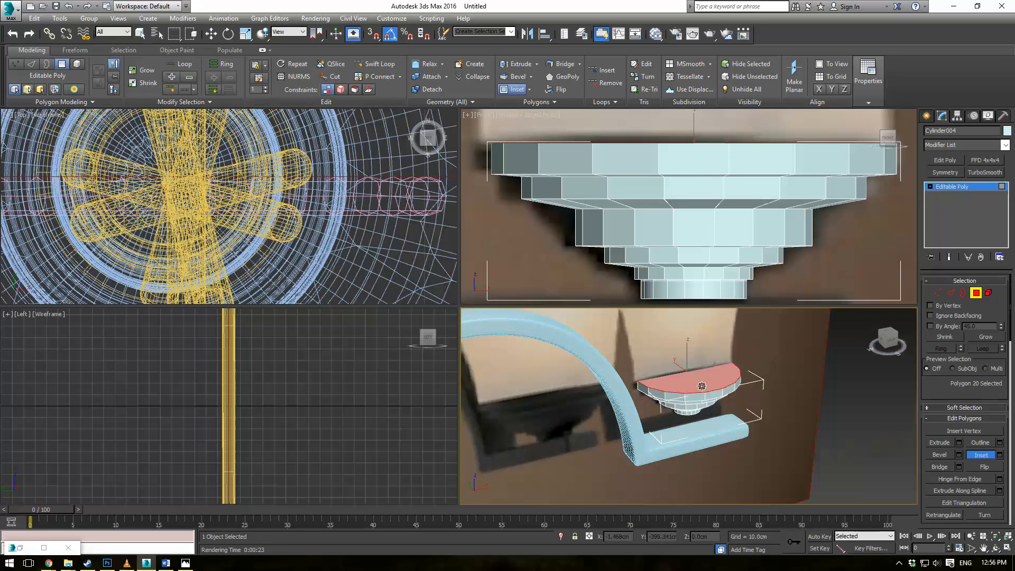
drag(702, 386, 694, 423)
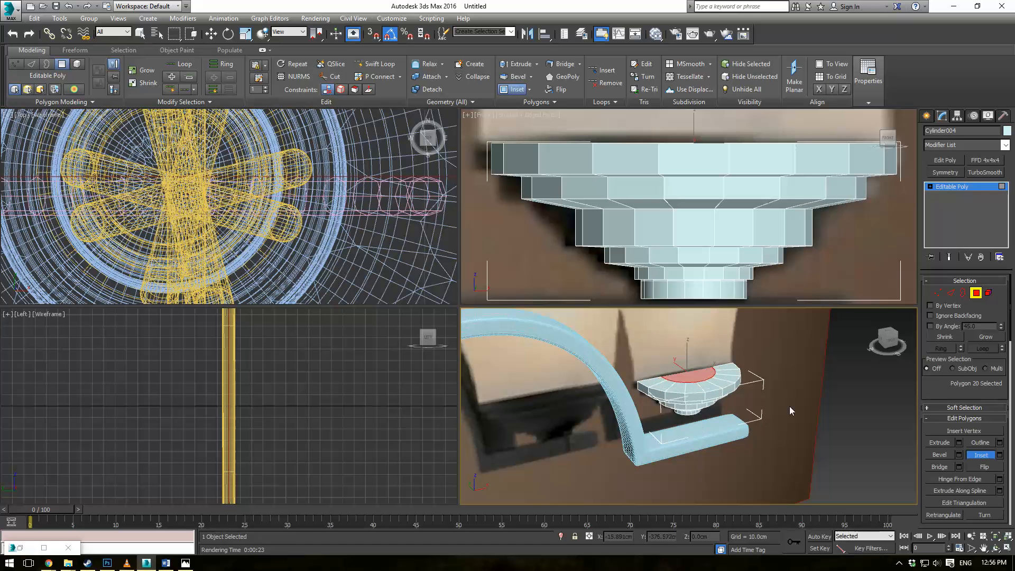
middle_drag(767, 389, 673, 385)
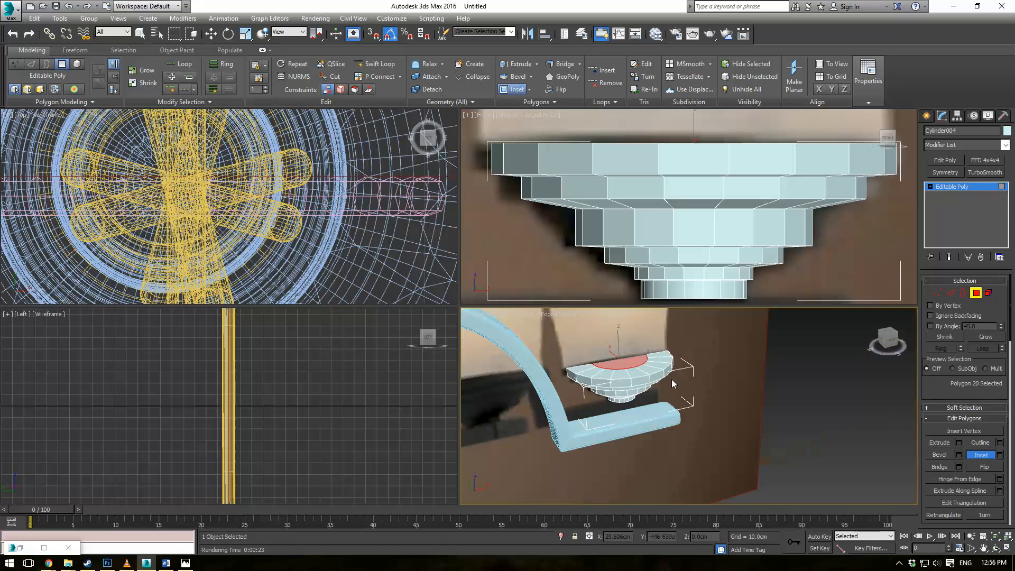
key(w)
drag(619, 341, 625, 346)
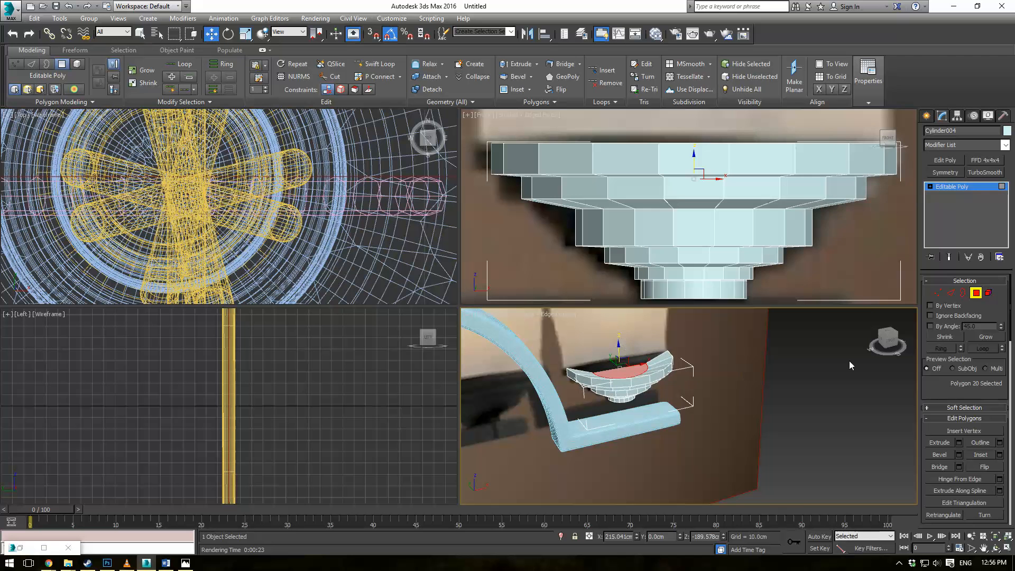
Connect the ring of vertical edges around the cup's top tier with 2 segments and a pinch of 81
click(950, 292)
key(alt+w)
middle_drag(392, 328, 446, 263)
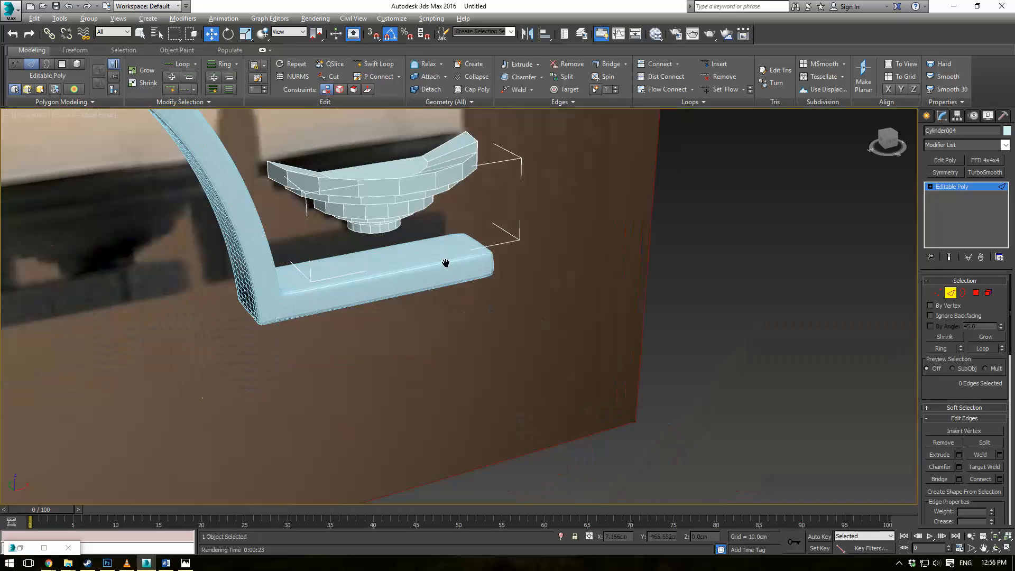
scroll(445, 263, up, 5)
scroll(495, 299, down, 5)
scroll(524, 249, up, 4)
alt+middle_drag(540, 259, 535, 264)
click(624, 277)
alt+middle_drag(636, 293, 638, 259)
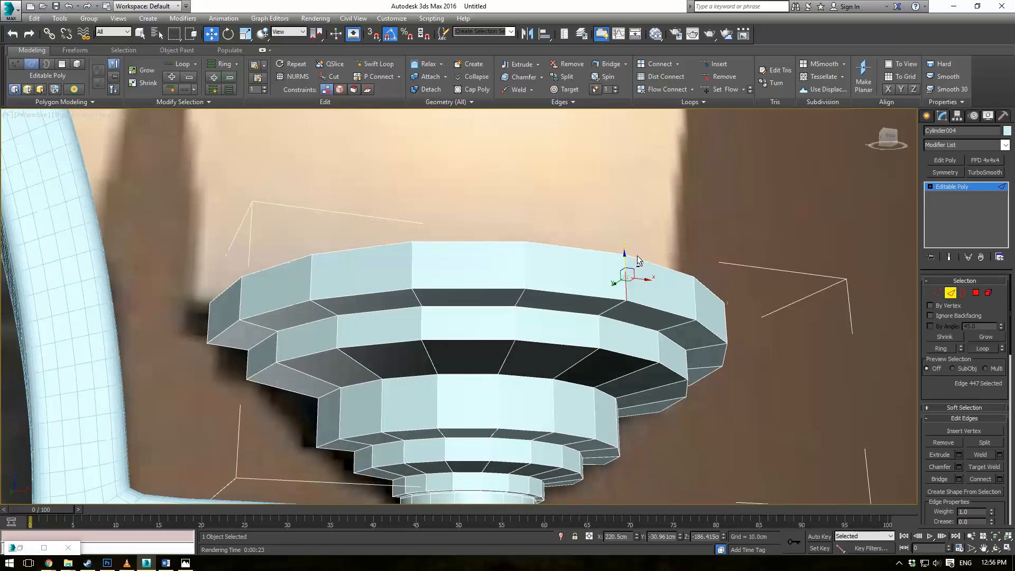
click(941, 349)
click(1000, 479)
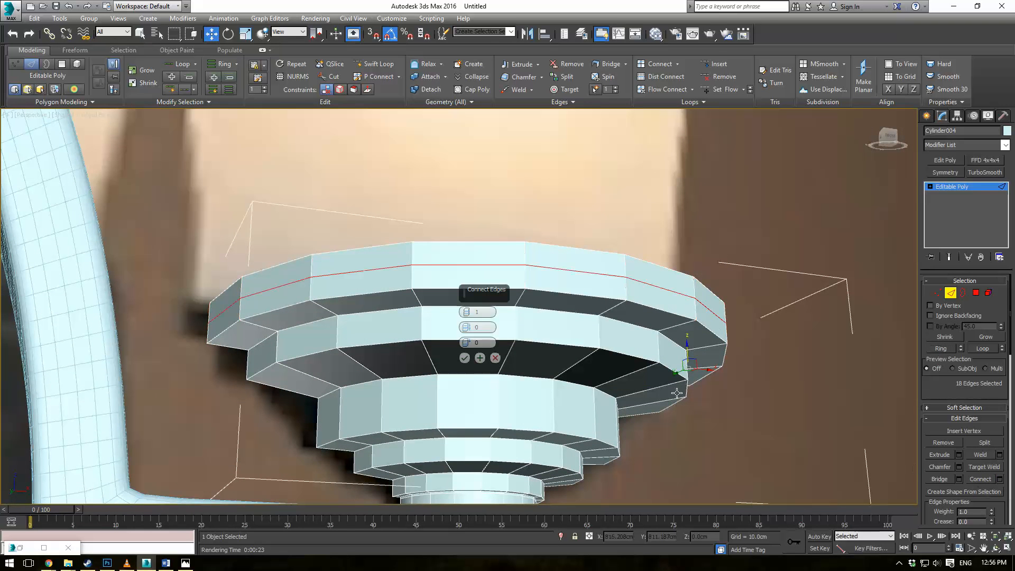
click(467, 313)
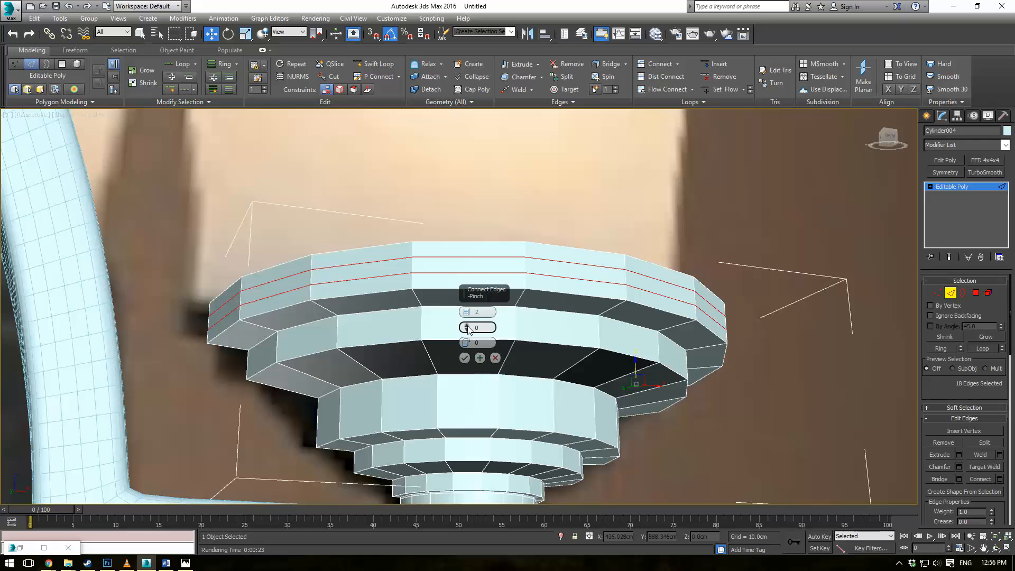
drag(467, 327, 460, 272)
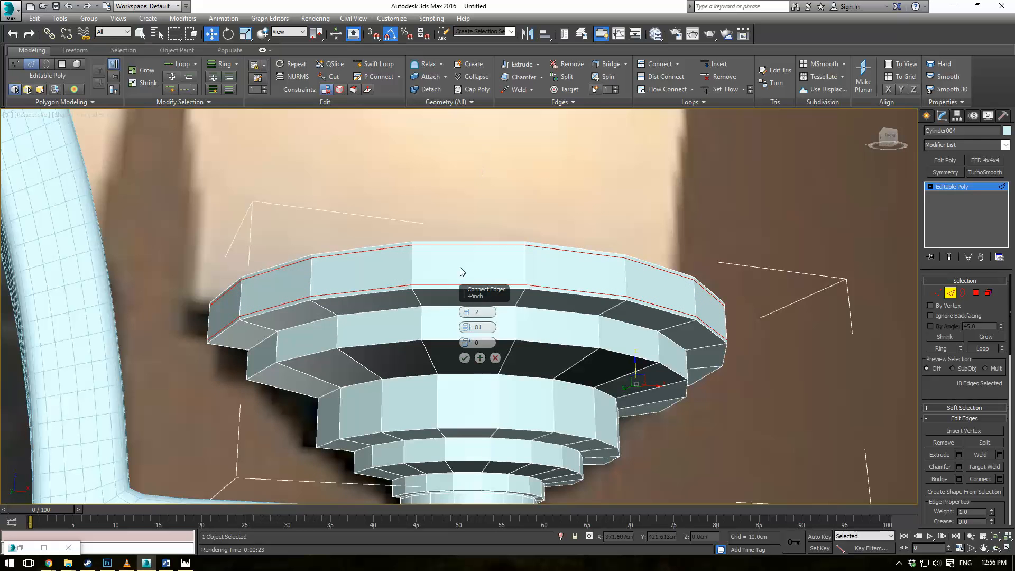
click(463, 359)
Connect the vertical edge rings of the second, third and fourth tiers with 2 segments and a pinch of 81
click(512, 326)
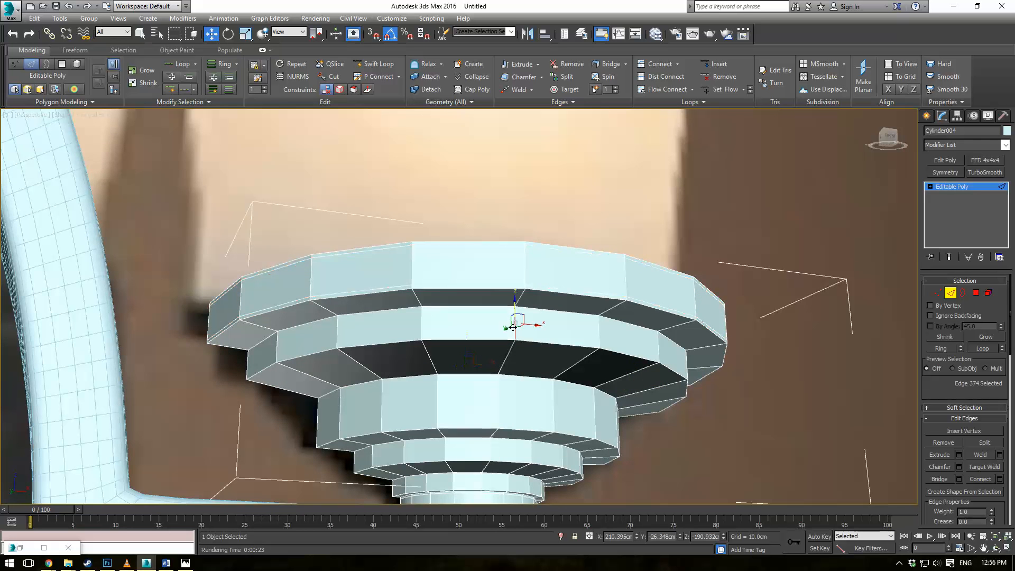
ctrl+click(497, 393)
ctrl+click(490, 452)
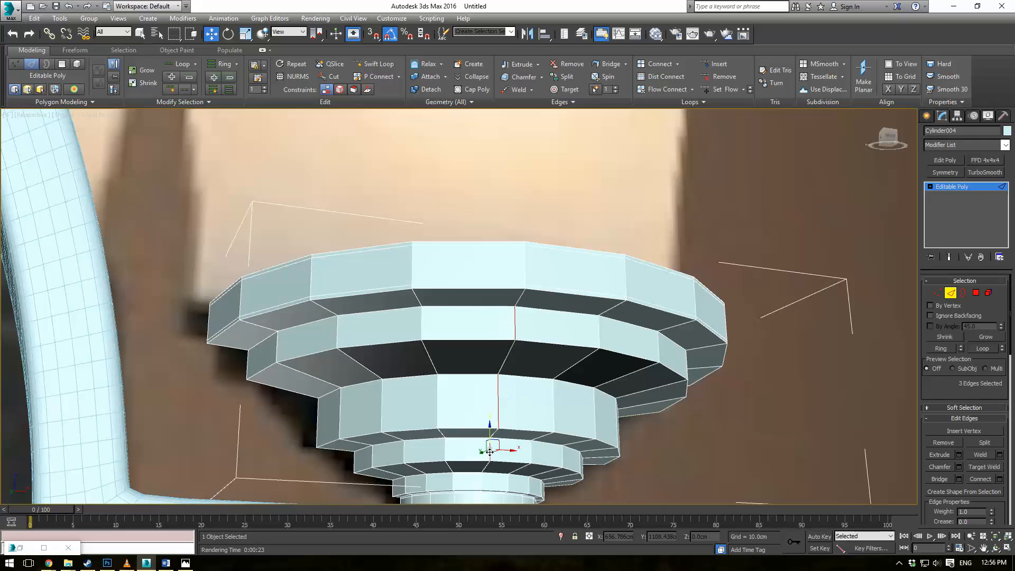
click(939, 349)
click(999, 479)
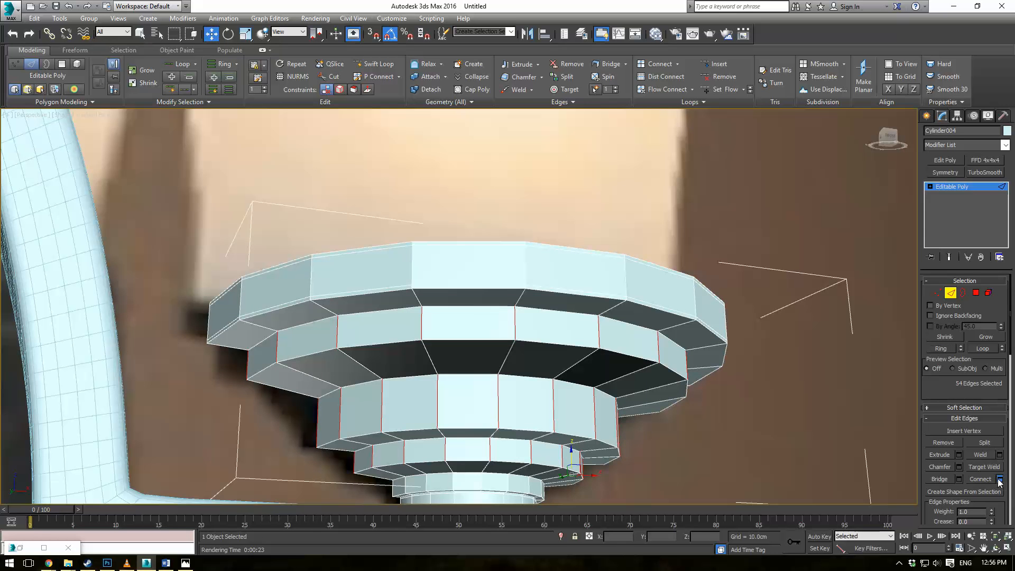
click(463, 359)
click(569, 426)
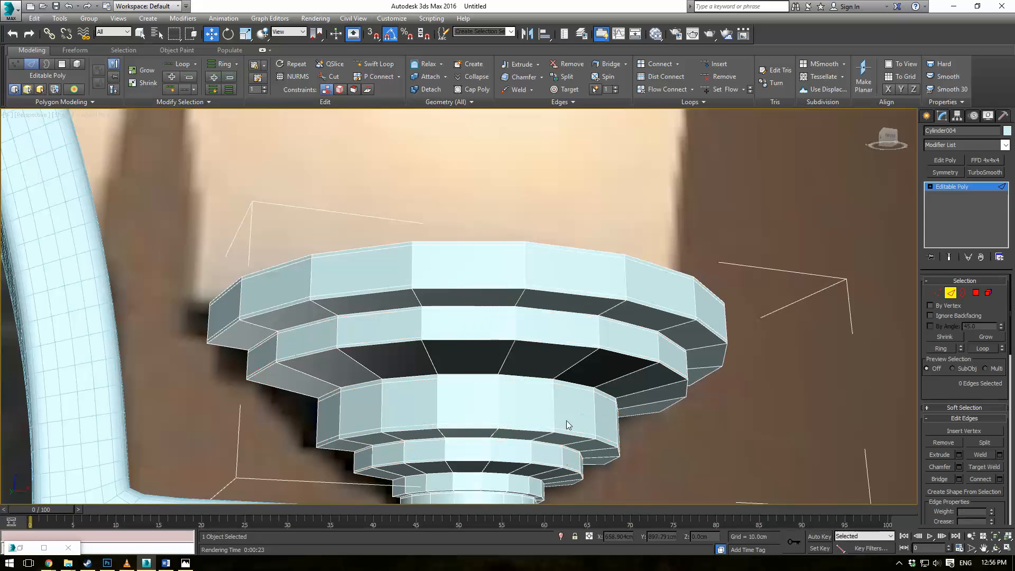
Connect the vertical edge ring of the fifth tier, just above the lowest one, with 2 segments and a pinch of 81
alt+middle_drag(569, 426, 564, 327)
scroll(559, 333, up, 2)
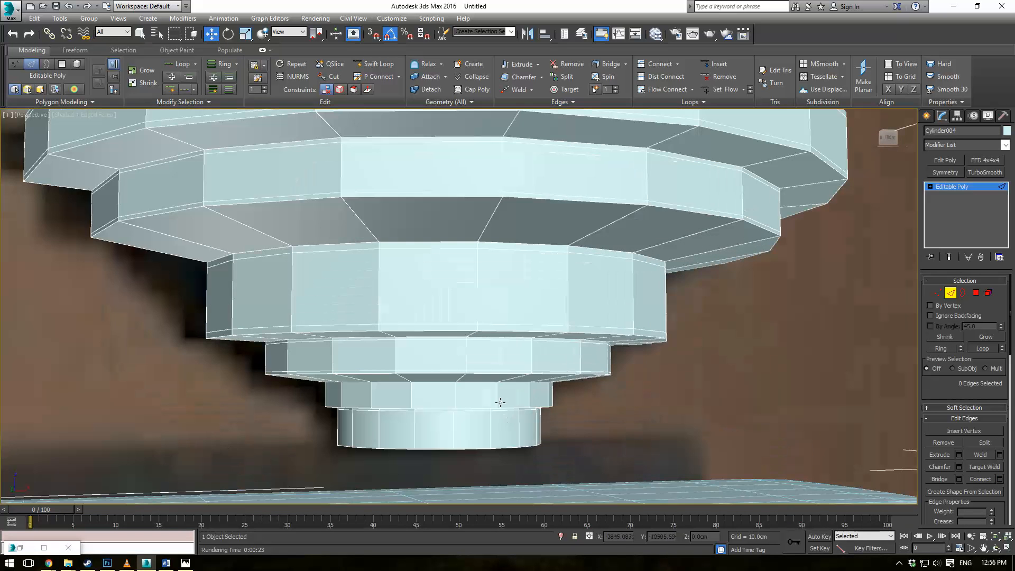
click(498, 398)
click(948, 348)
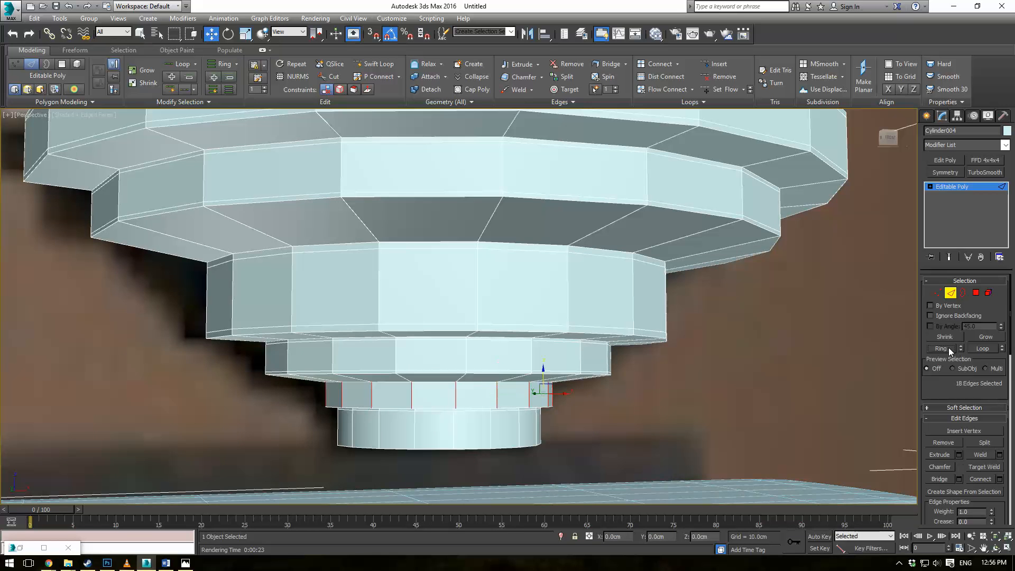
click(999, 479)
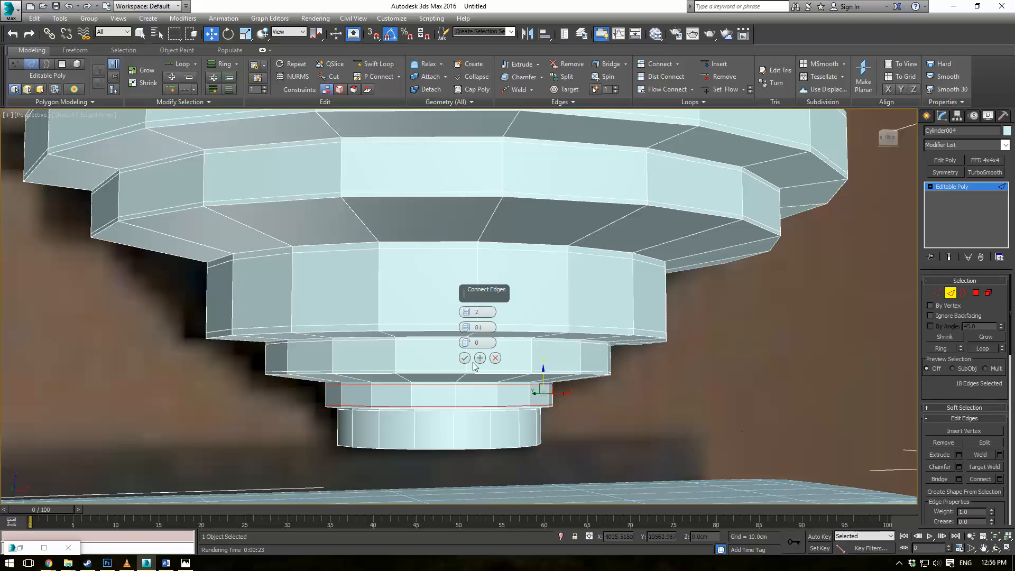
click(475, 362)
Connect the vertical edge ring of the cup's lowest tier using the same 2-segment, 81-pinch settings
click(452, 428)
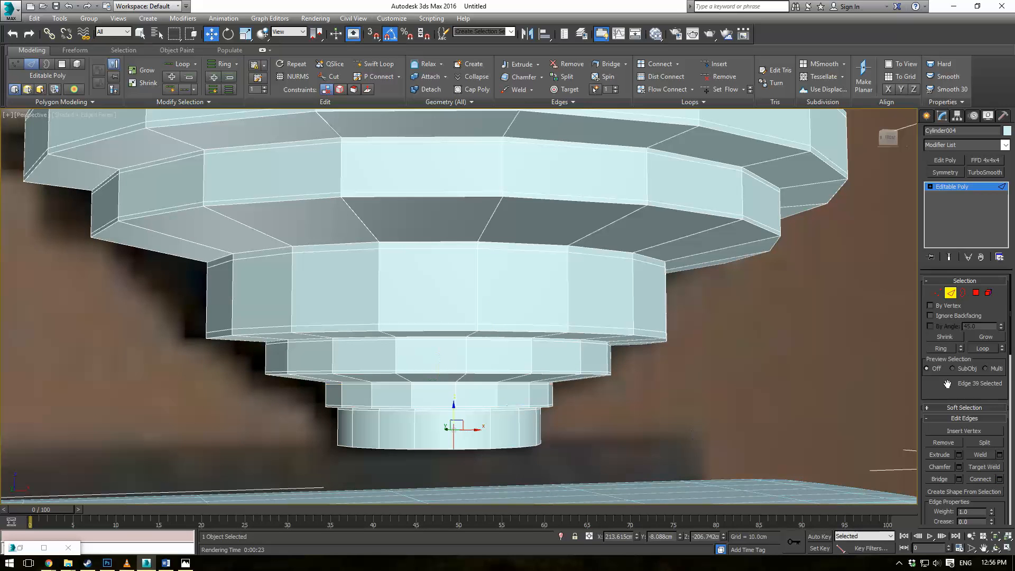
click(945, 348)
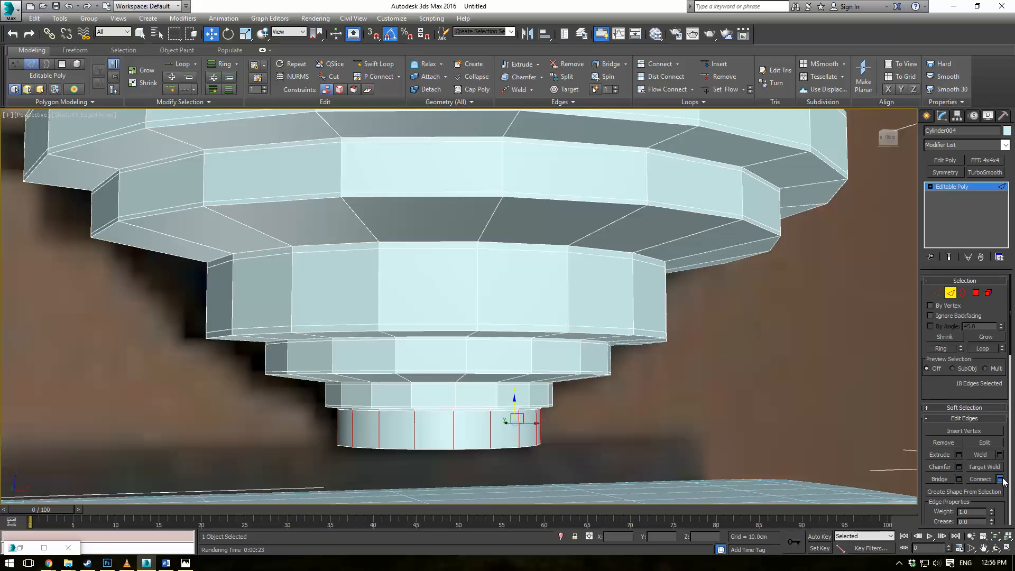
click(1000, 479)
click(466, 361)
scroll(627, 319, down, 3)
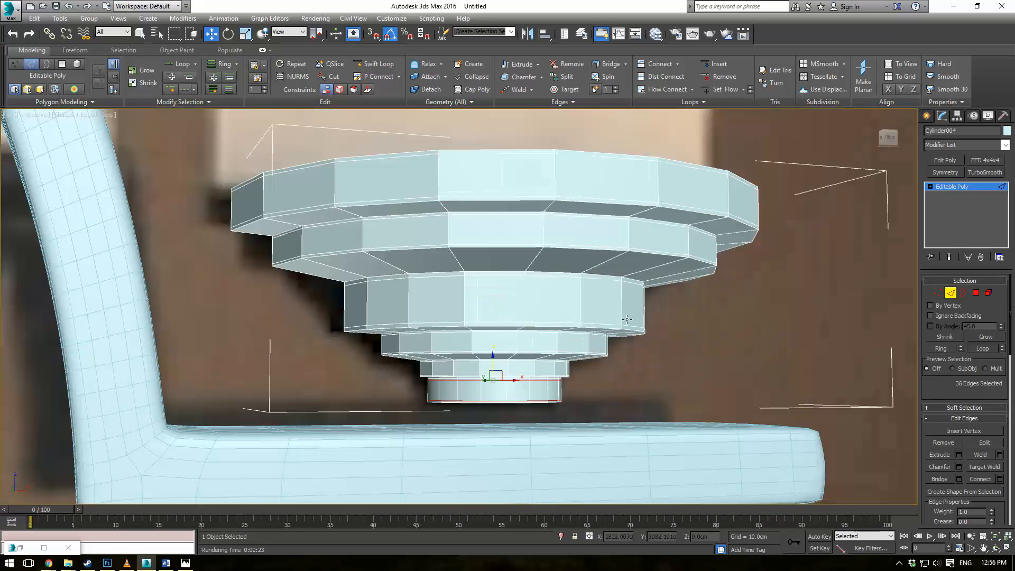
Delete the cap polygon on the underside of the cup's lowest tier, using wireframe display to reach it
click(976, 295)
alt+middle_drag(674, 329, 671, 322)
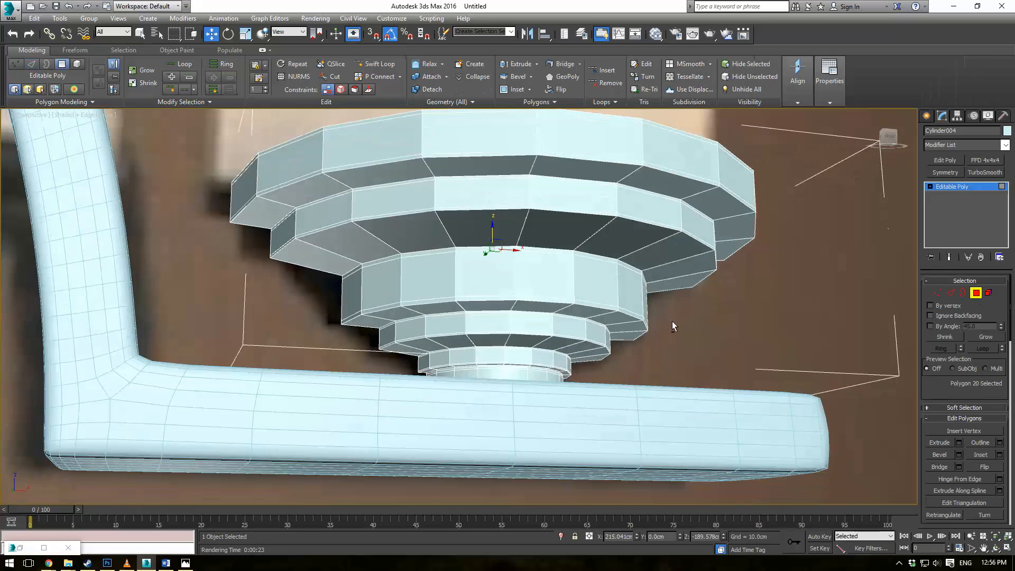
key(F3)
alt+middle_drag(506, 385, 509, 358)
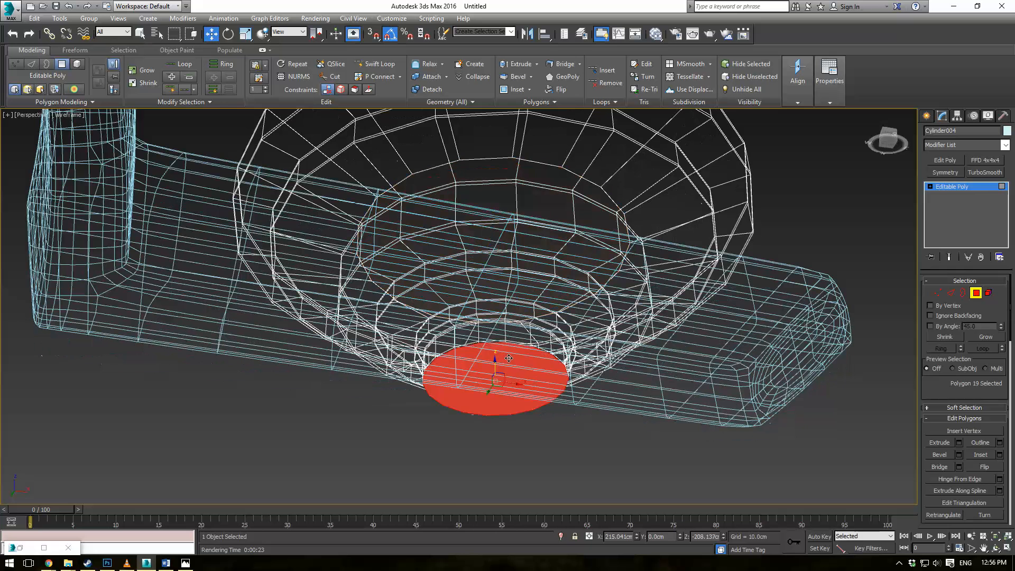
key(Delete)
click(978, 186)
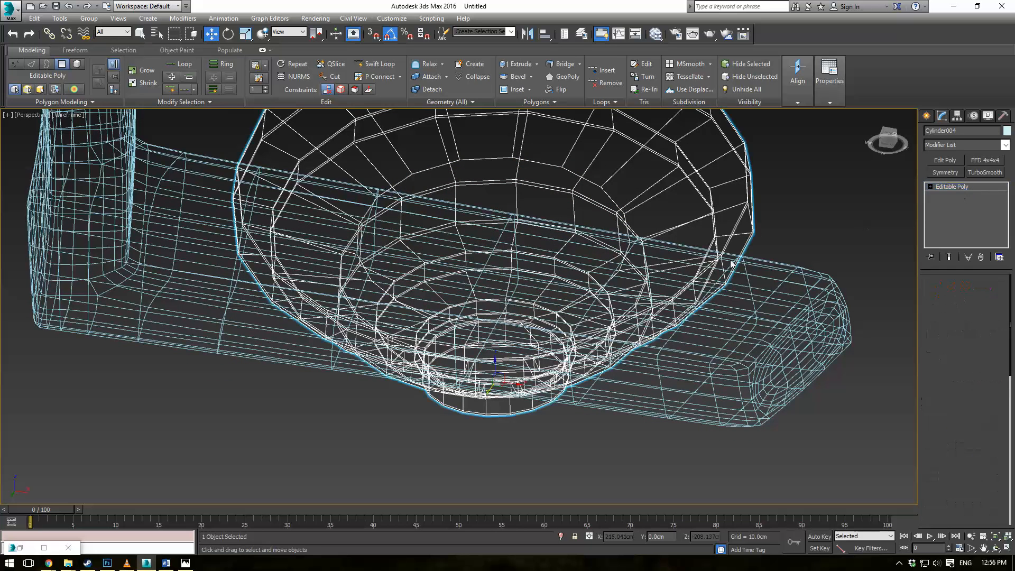
key(F3)
Apply a TurboSmooth modifier with 2 iterations to the cup and deselect it
alt+middle_drag(618, 222, 615, 292)
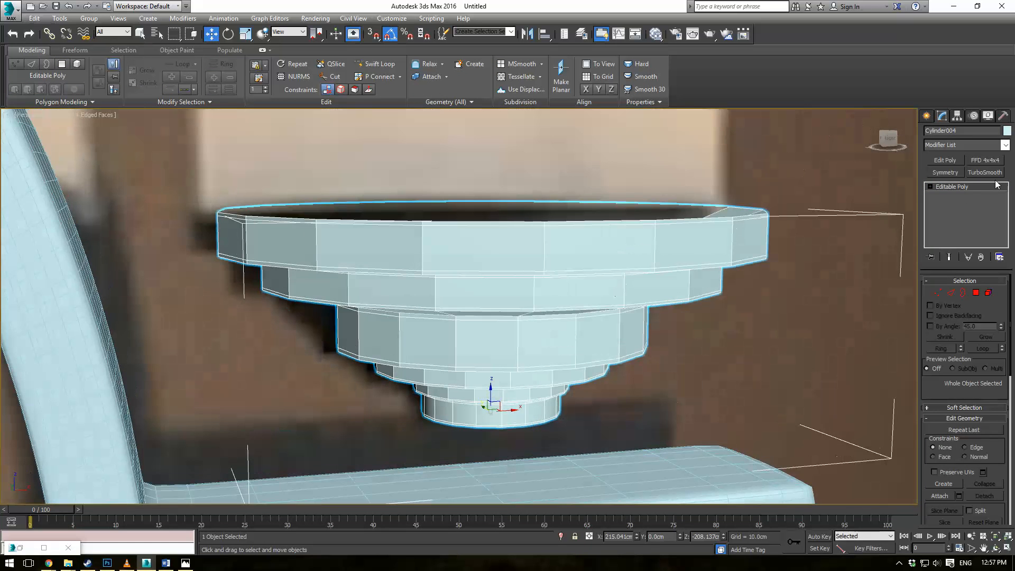
click(1005, 145)
text(tu)
key(Return)
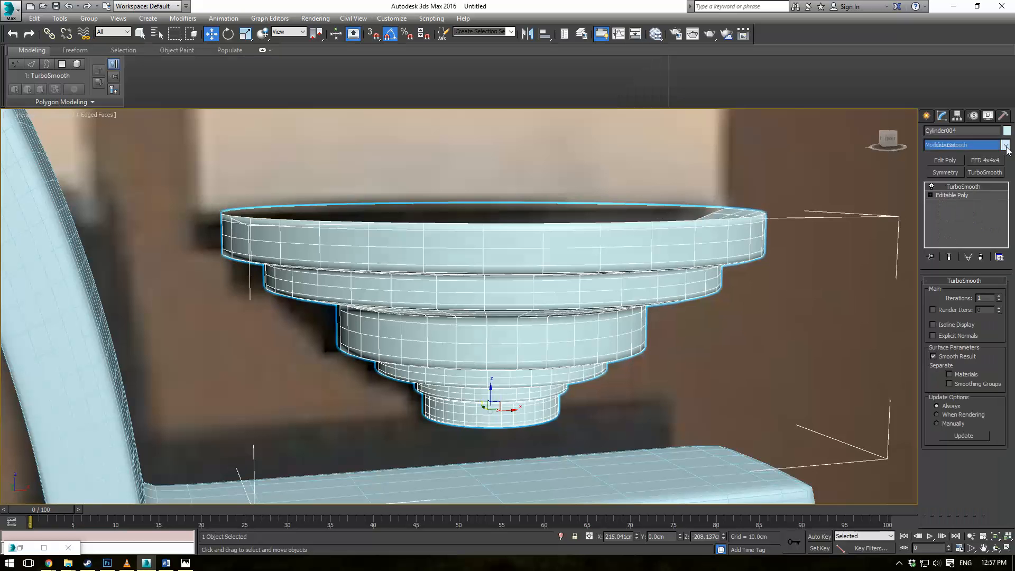
click(885, 318)
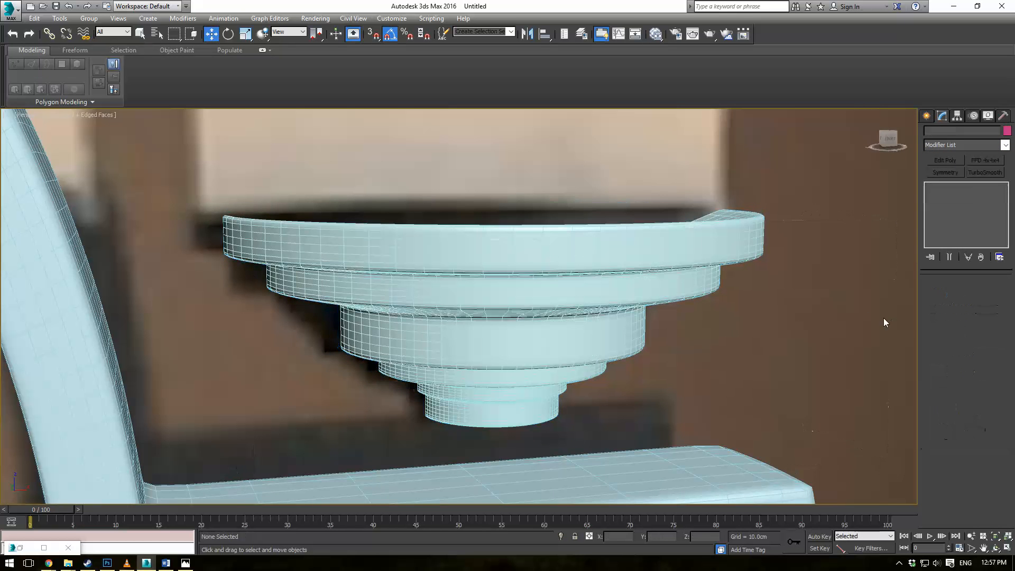
Examine the smoothed cup and arm in shaded display, comparing them with the reference image in the front view
alt+middle_drag(849, 312, 640, 348)
scroll(772, 311, down, 2)
scroll(694, 347, down, 3)
scroll(639, 347, up, 4)
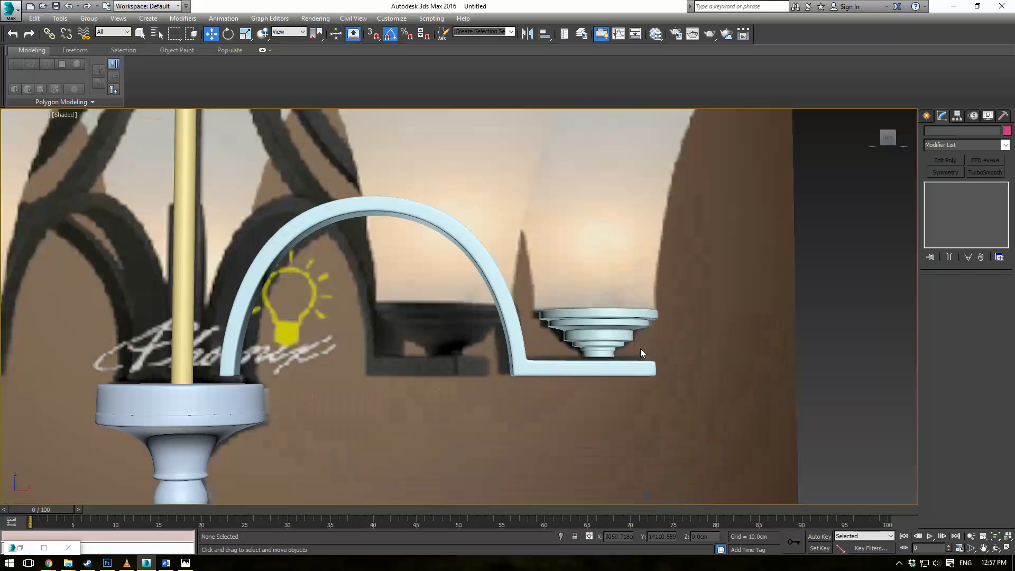
click(607, 326)
scroll(606, 327, up, 2)
key(f)
middle_drag(537, 382, 423, 235)
scroll(423, 235, down, 6)
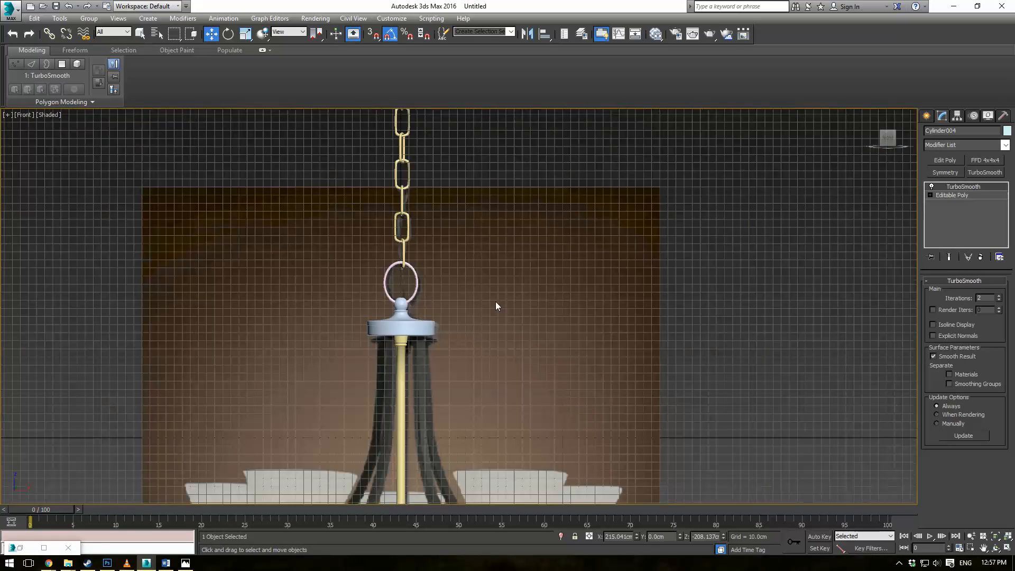
scroll(582, 392, down, 2)
scroll(585, 462, up, 3)
middle_drag(585, 462, 520, 198)
scroll(526, 400, up, 3)
scroll(591, 329, up, 2)
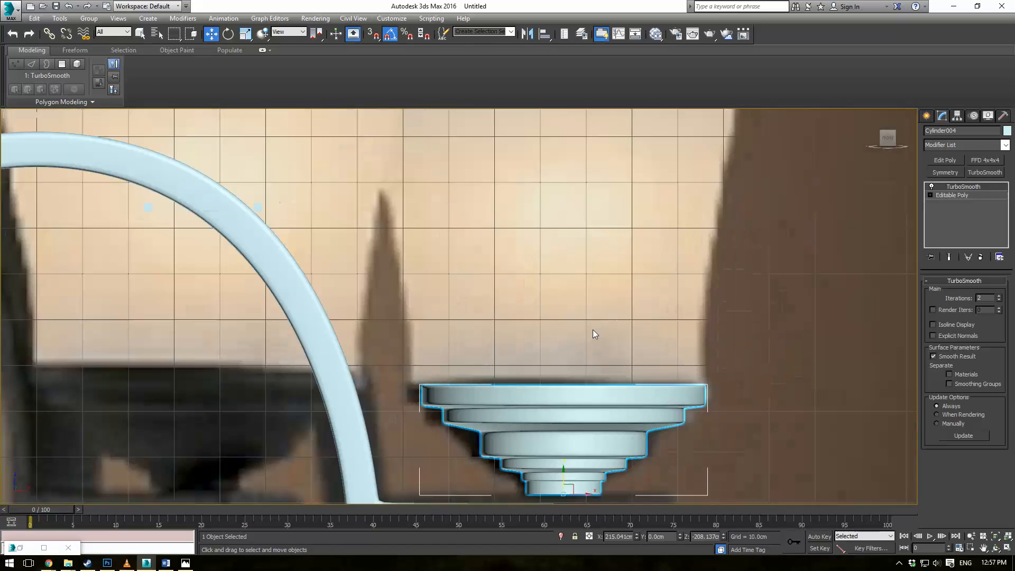
middle_drag(595, 392, 596, 295)
click(493, 416)
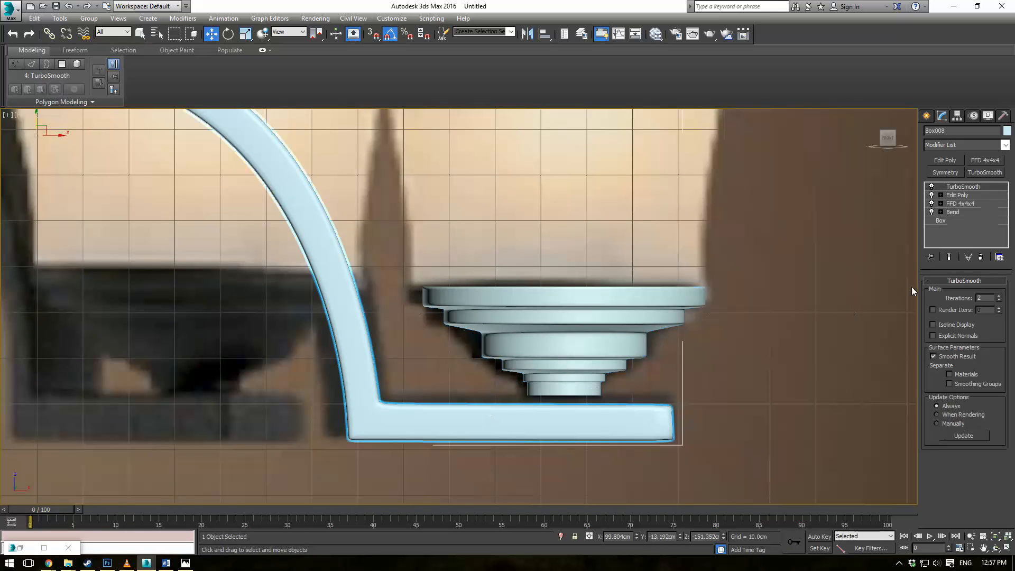
click(941, 194)
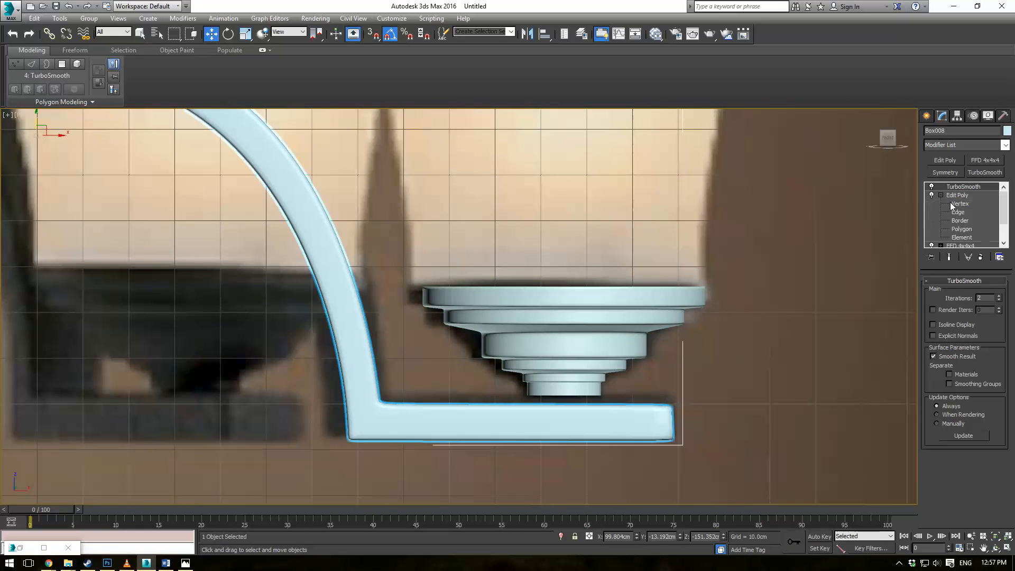
click(950, 204)
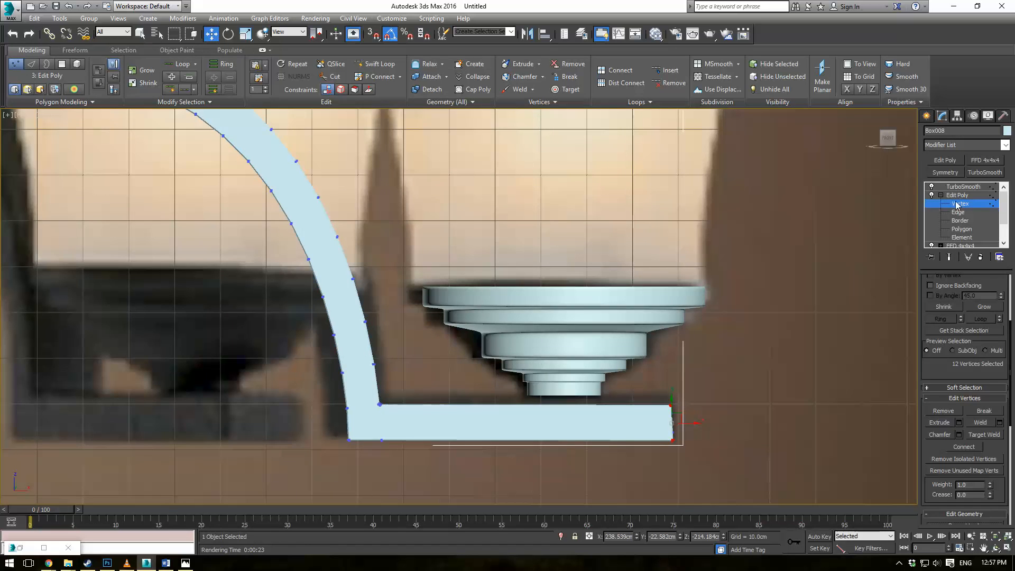
click(963, 187)
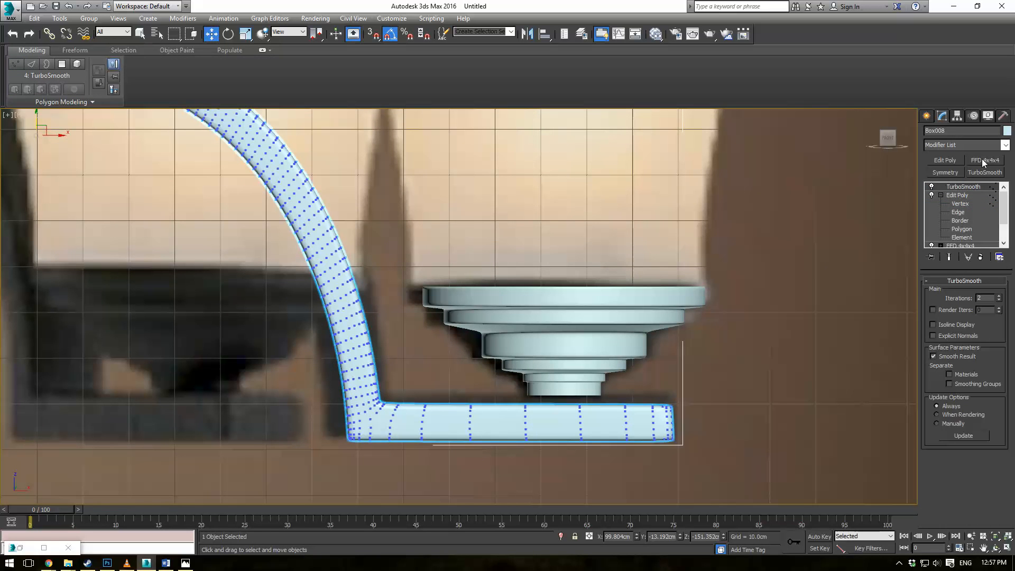
Try to move the cup down onto the horizontal end of the arm
click(546, 321)
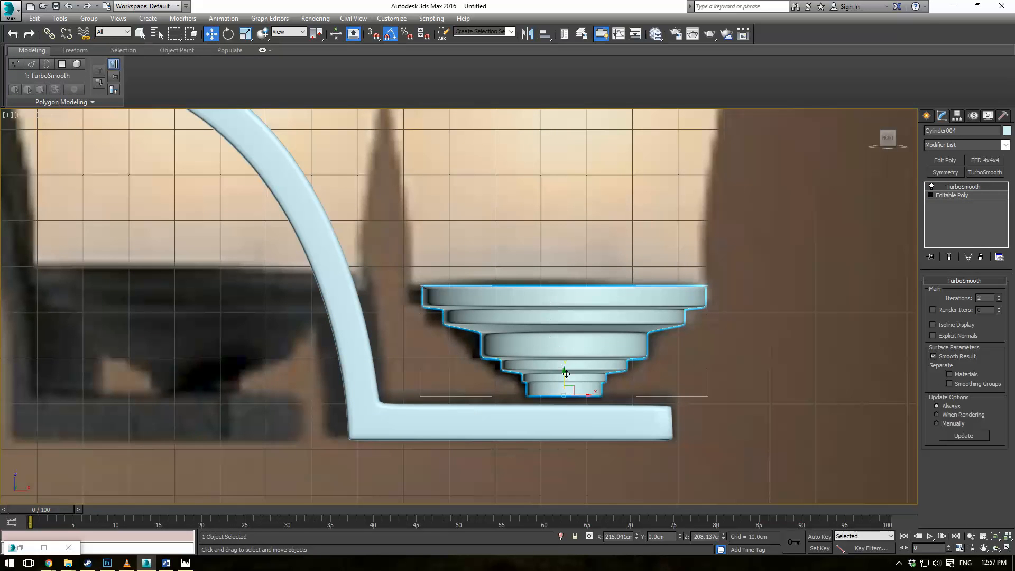
mouse_move(564, 375)
mouse_down()
mouse_move(568, 391)
mouse_move(569, 381)
mouse_up()
click(757, 271)
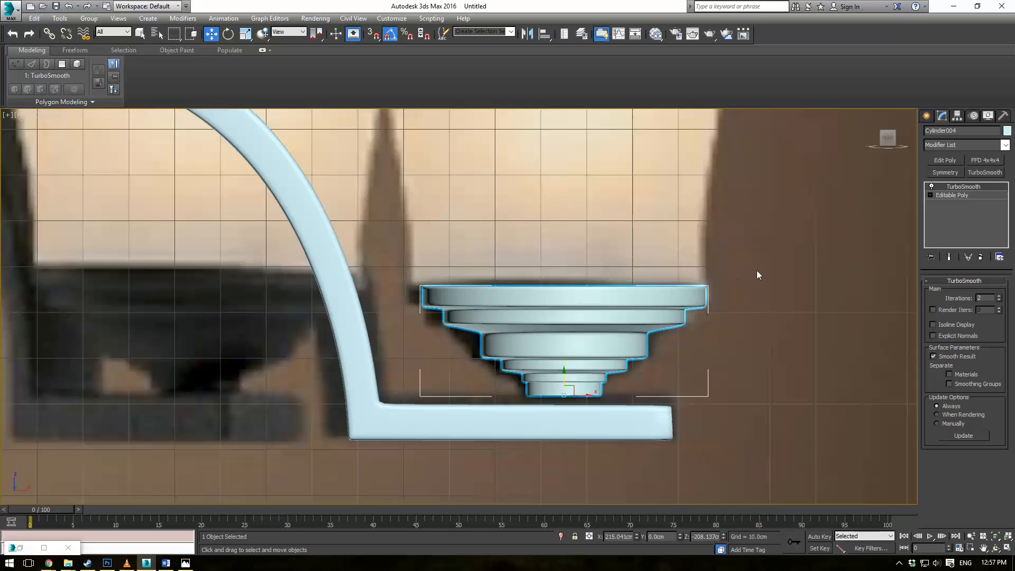
Start a Line spline just above the cup's centre and run its first segment horizontally to the cup's outer rim
scroll(756, 253, down, 3)
middle_drag(779, 225, 734, 420)
scroll(734, 421, down, 1)
scroll(738, 347, up, 1)
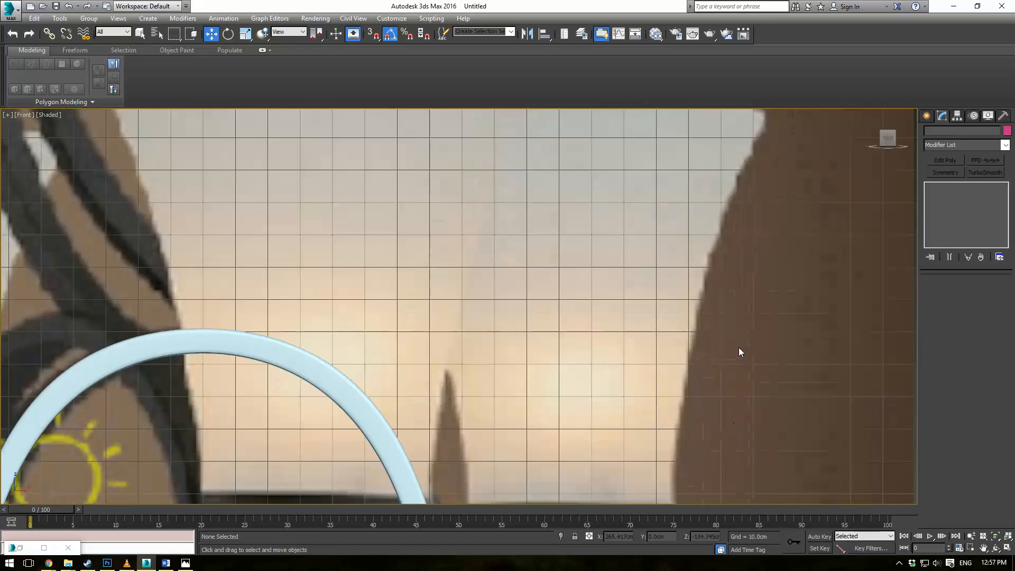
scroll(861, 230, down, 1)
middle_drag(836, 216, 798, 196)
click(926, 116)
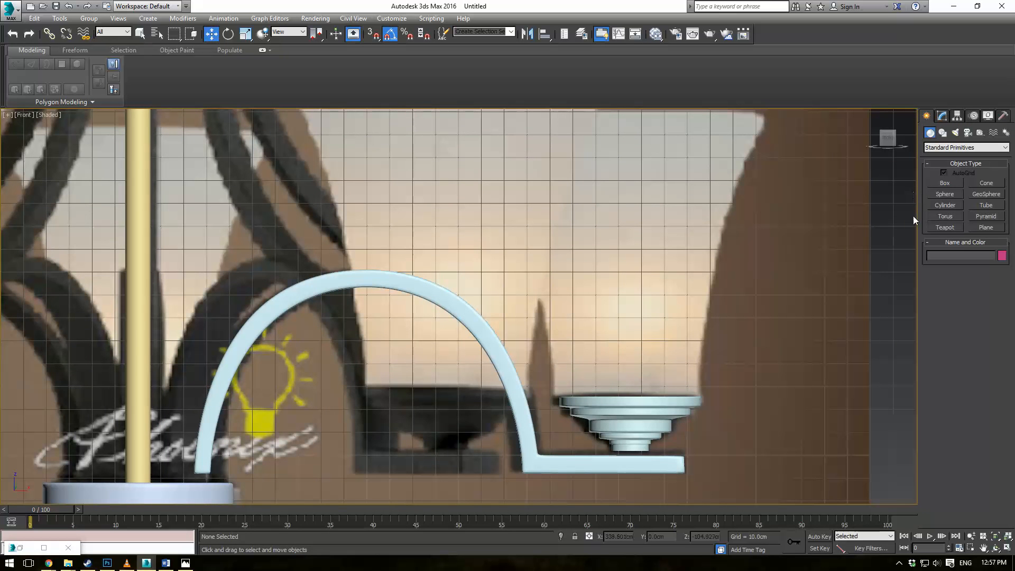
click(944, 135)
click(935, 191)
middle_drag(718, 252, 702, 268)
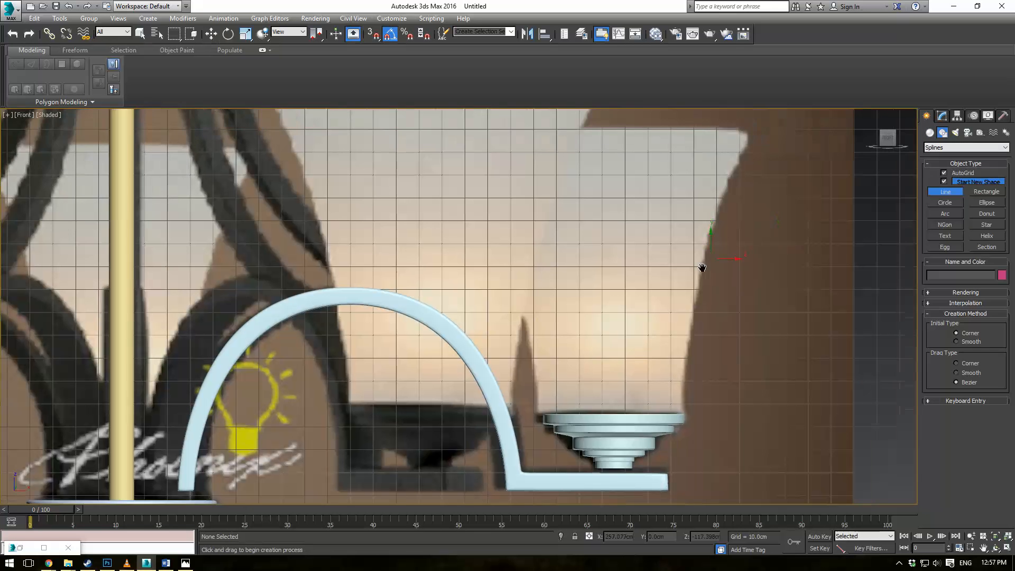
scroll(582, 423, down, 3)
scroll(573, 463, up, 6)
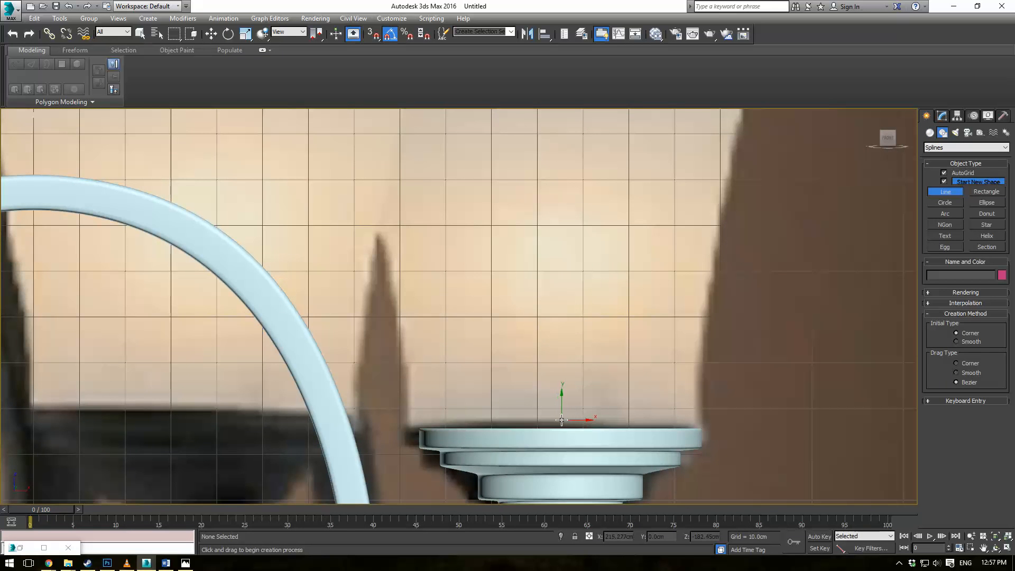
click(561, 421)
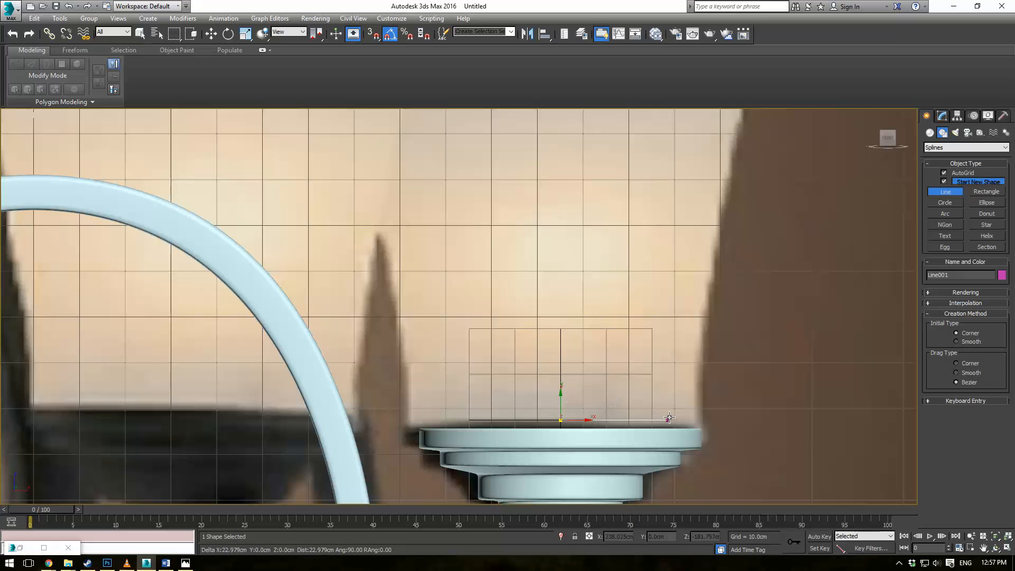
click(698, 420)
Trace the reference lampshade's flared outer side and rounded upper corner with curved points of the spline
scroll(642, 356, down, 5)
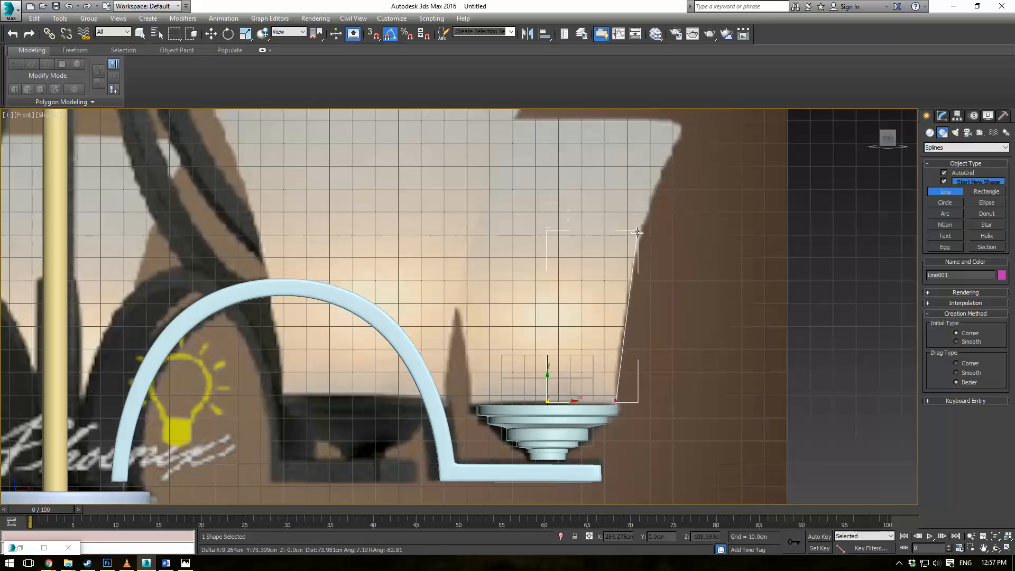
drag(640, 233, 648, 206)
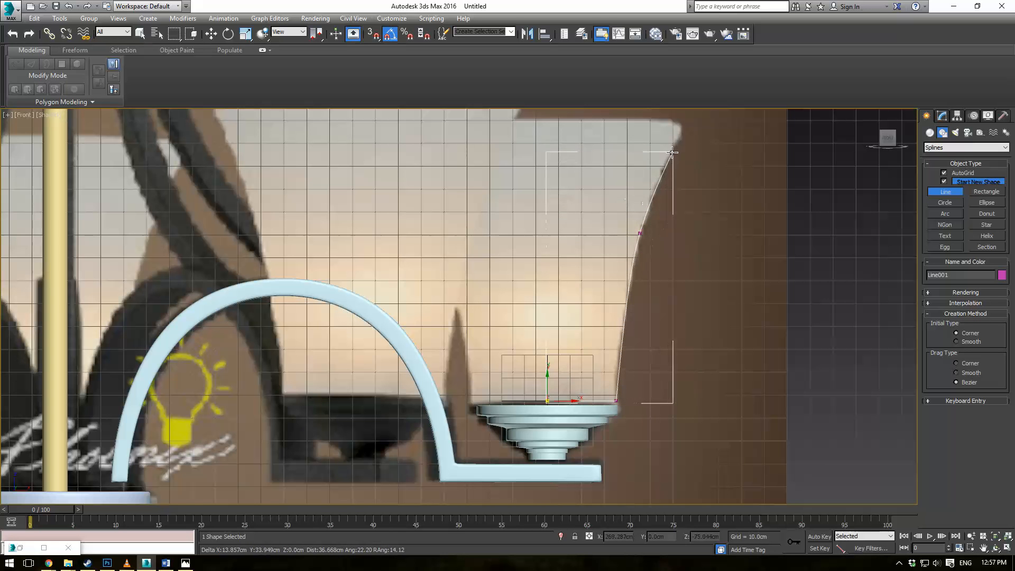
scroll(678, 135, up, 5)
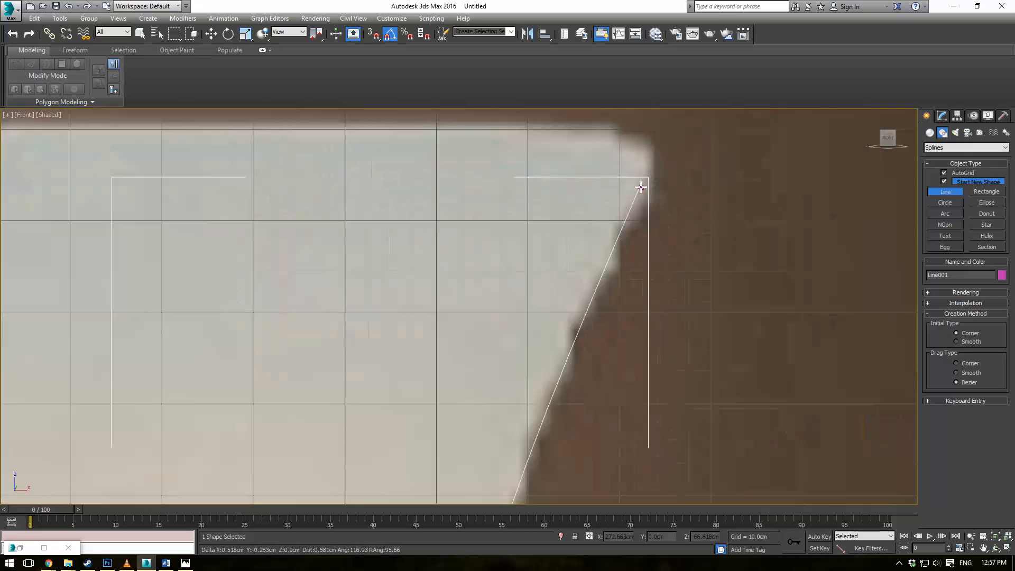
click(677, 147)
drag(628, 198, 589, 184)
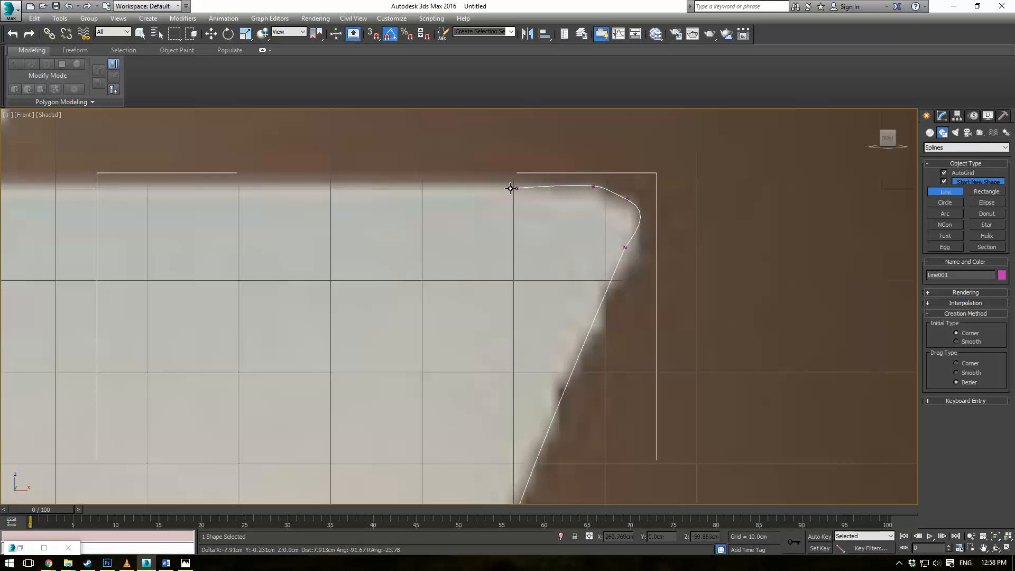
Run the spline along the shade's top edge to above the cup's centre and straight down to the start point, closing the half profile
scroll(510, 188, down, 5)
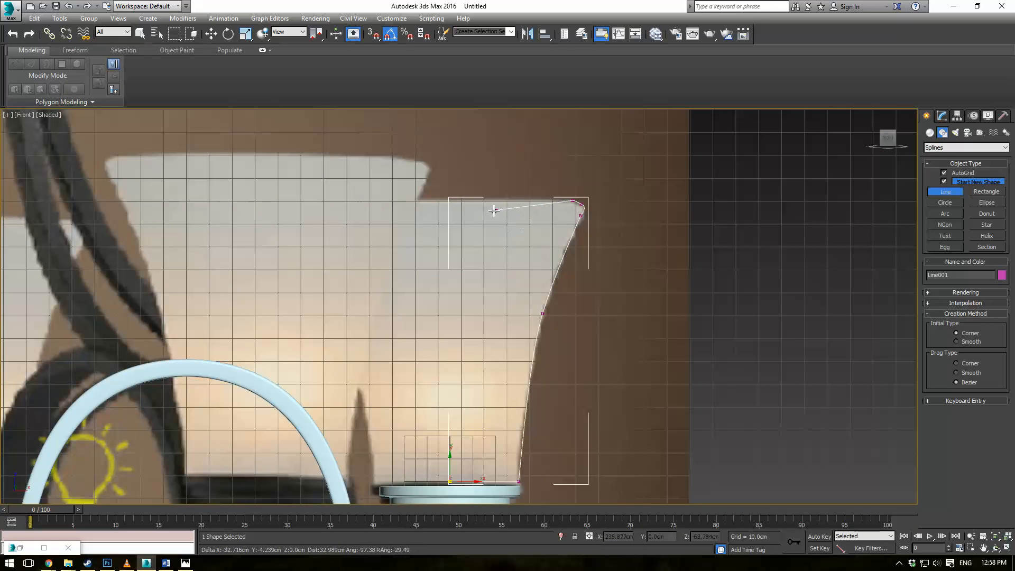
scroll(474, 226, up, 2)
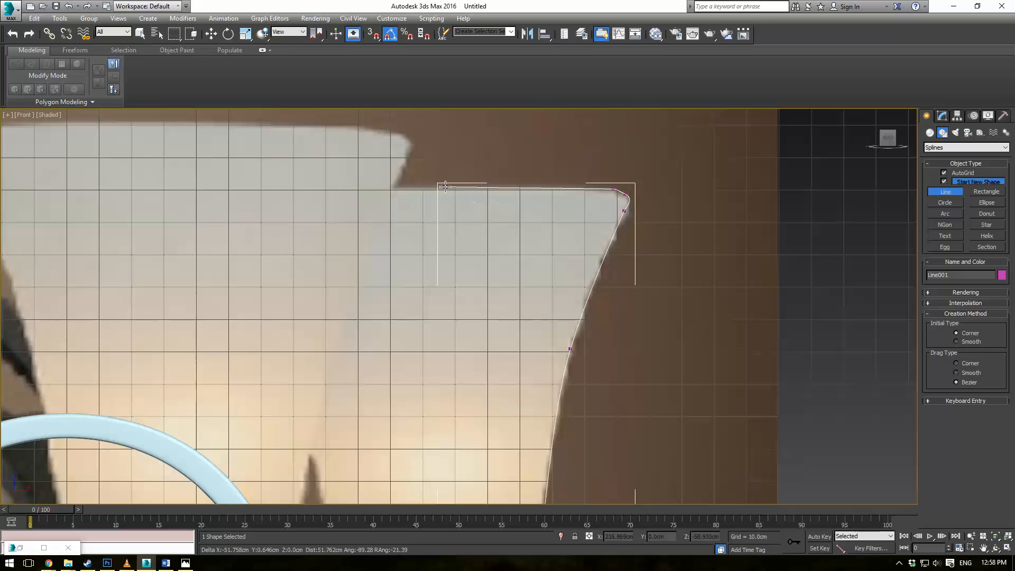
middle_drag(570, 303, 522, 282)
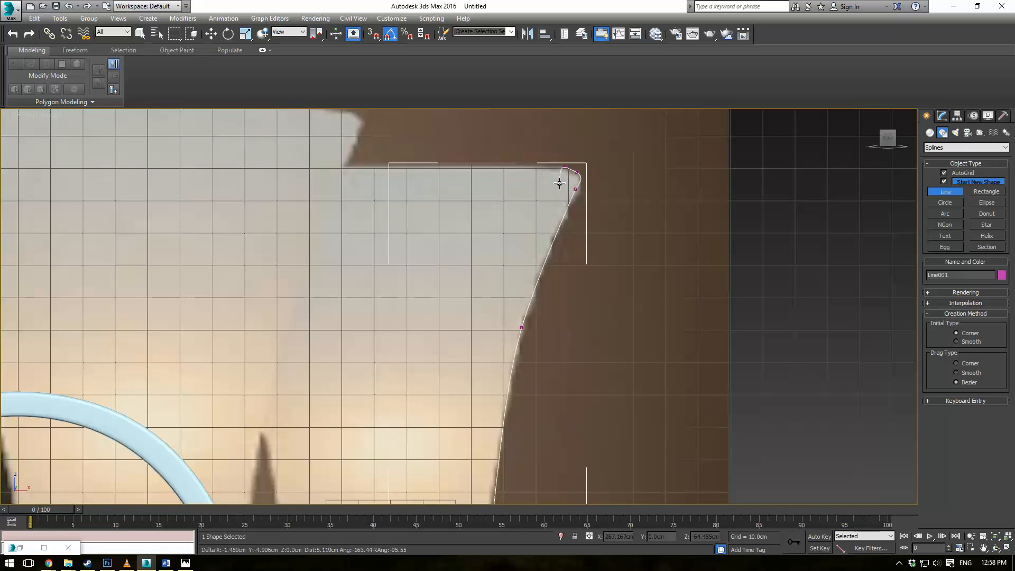
scroll(407, 158, down, 3)
scroll(418, 190, up, 3)
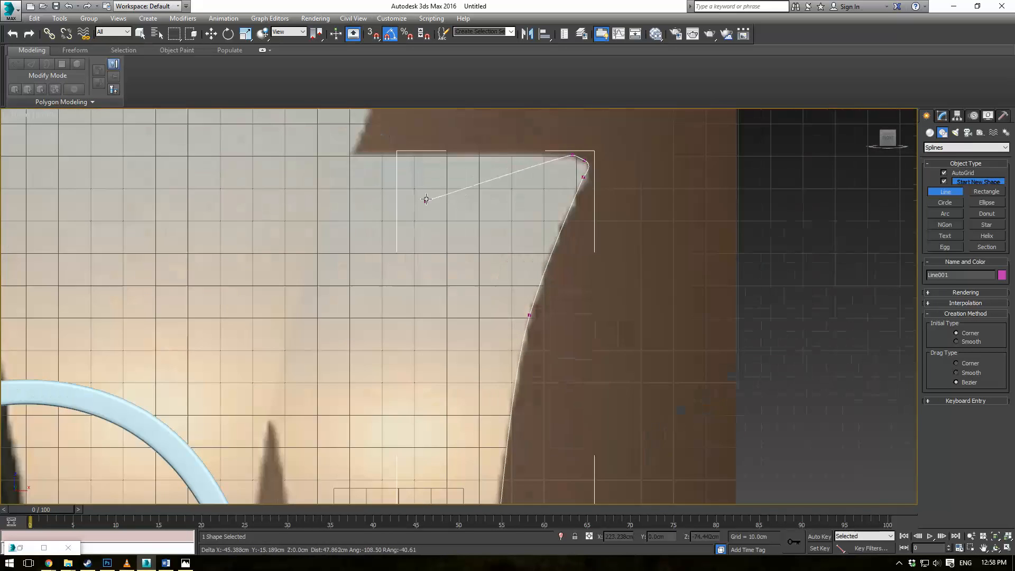
click(396, 157)
middle_drag(452, 284, 460, 84)
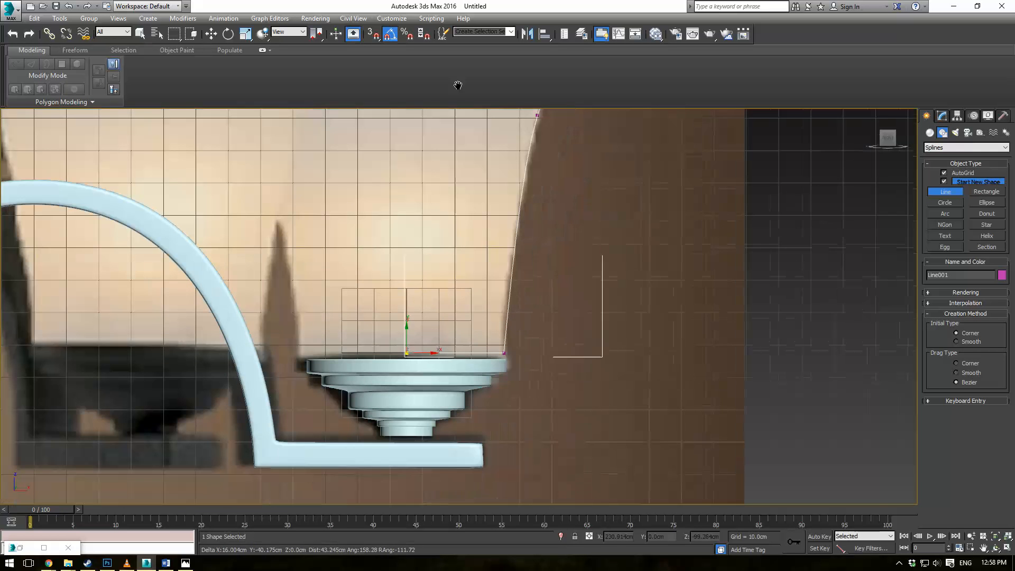
click(407, 356)
click(493, 317)
key(w)
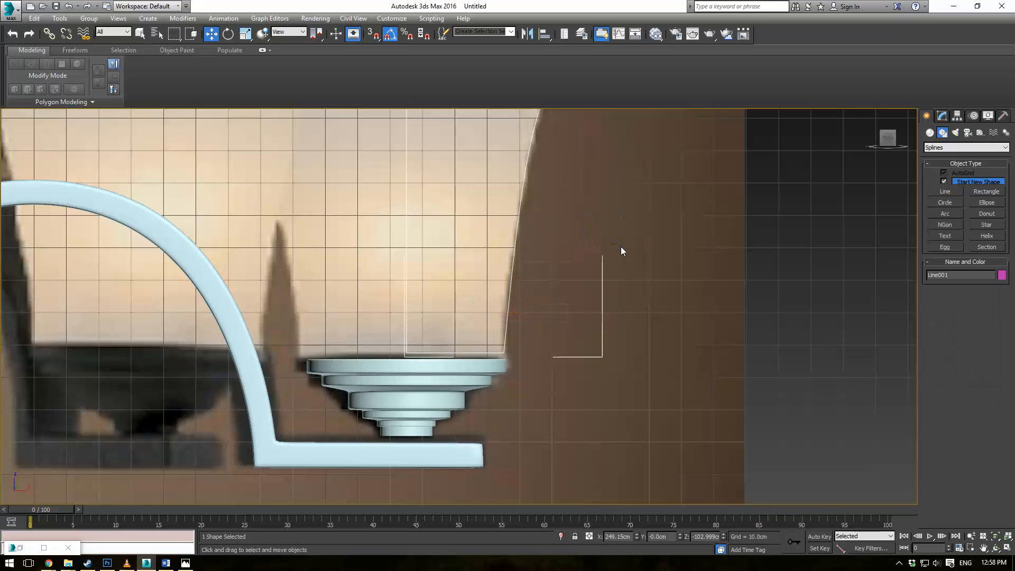
Apply a Lathe modifier to the closed lampshade profile
scroll(546, 263, up, 2)
scroll(547, 264, down, 3)
alt+middle_drag(551, 274, 529, 349)
click(943, 117)
click(1006, 145)
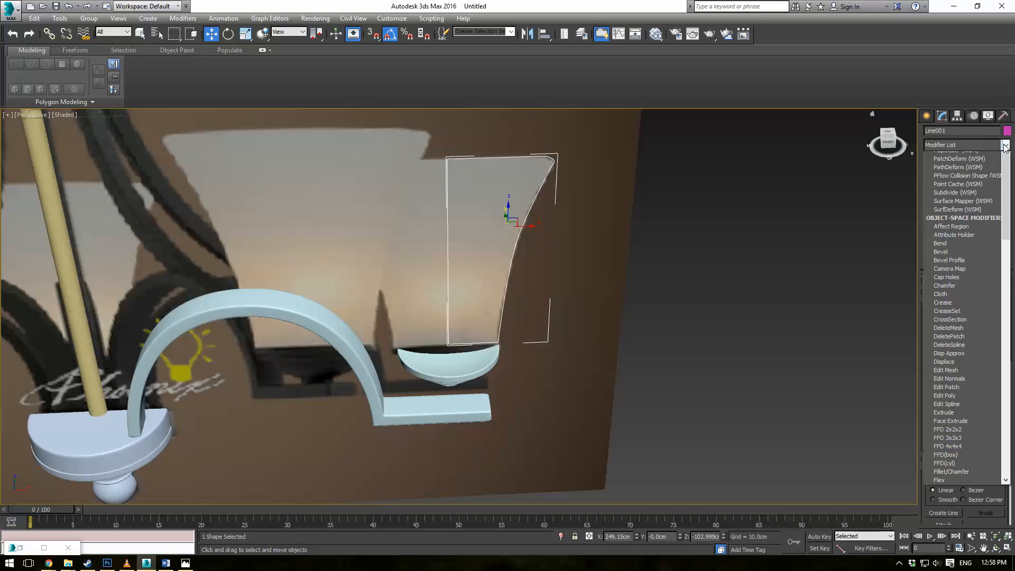
key(l)
key(Return)
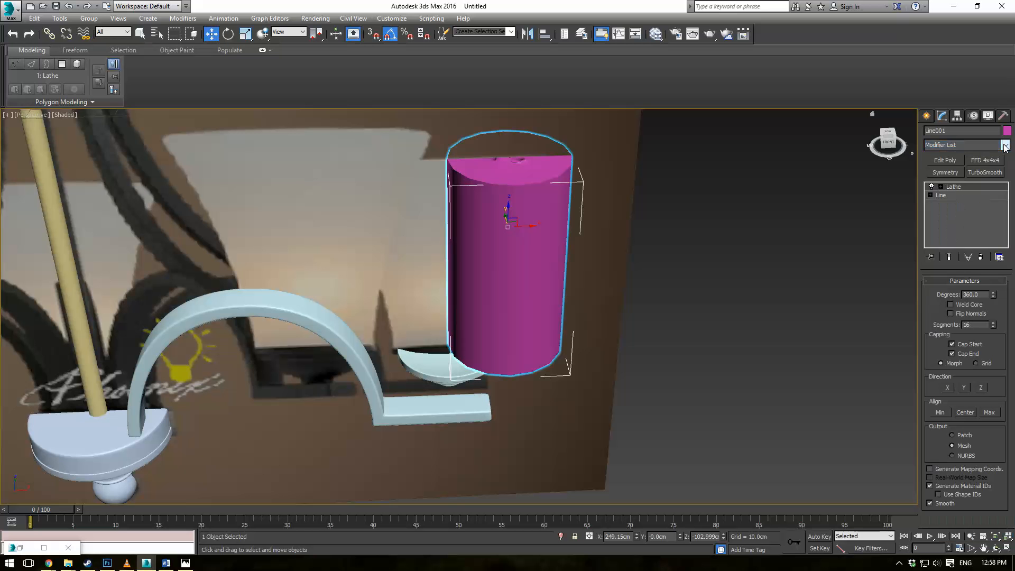
Move the Lathe axis along X to the profile's inner edge so the shade is centred above the cup
click(940, 187)
click(956, 195)
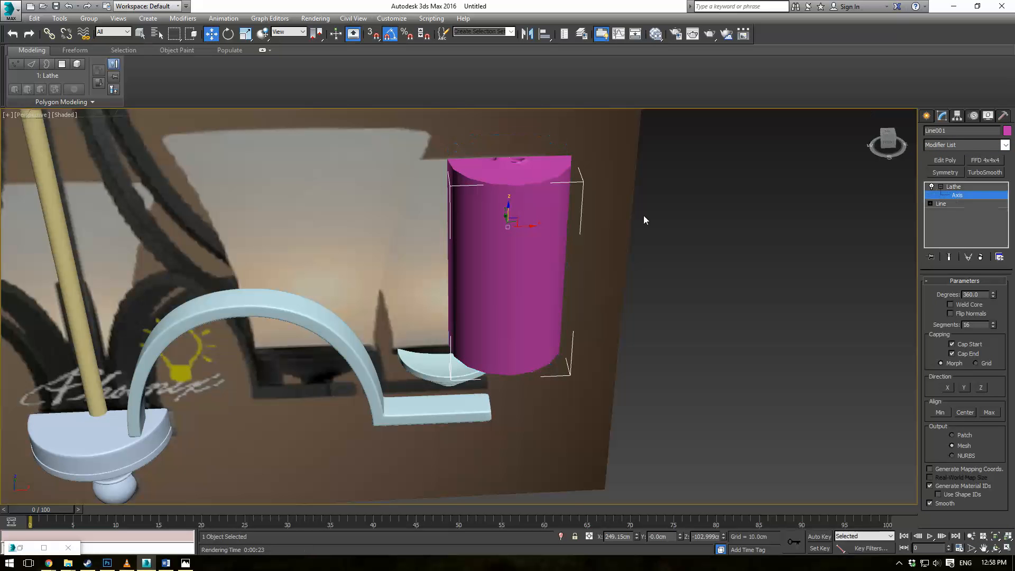
drag(527, 226, 467, 240)
key(f)
scroll(528, 265, down, 2)
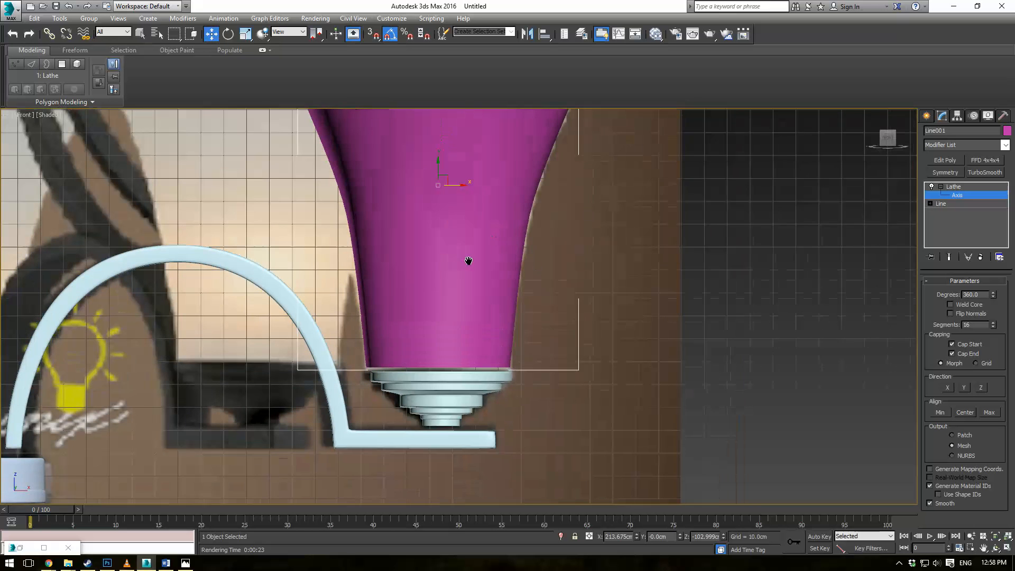
mouse_move(454, 197)
mouse_down()
mouse_move(444, 197)
mouse_move(455, 196)
mouse_up()
key(p)
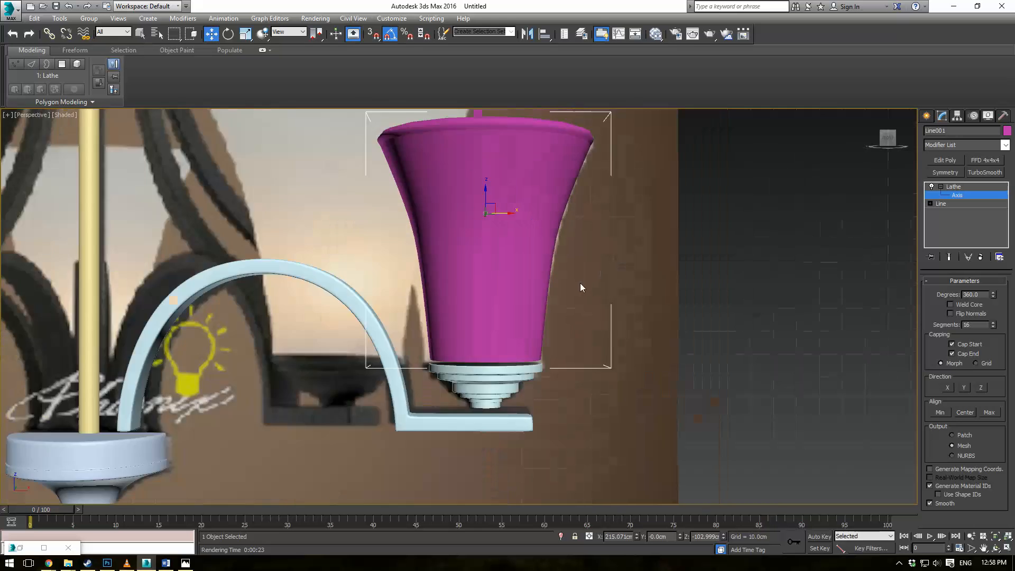
Enable Weld Core on the lampshade's Lathe and check its mesh with edged faces
scroll(582, 259, down, 2)
alt+middle_drag(587, 229, 601, 343)
scroll(592, 234, up, 2)
scroll(590, 245, up, 2)
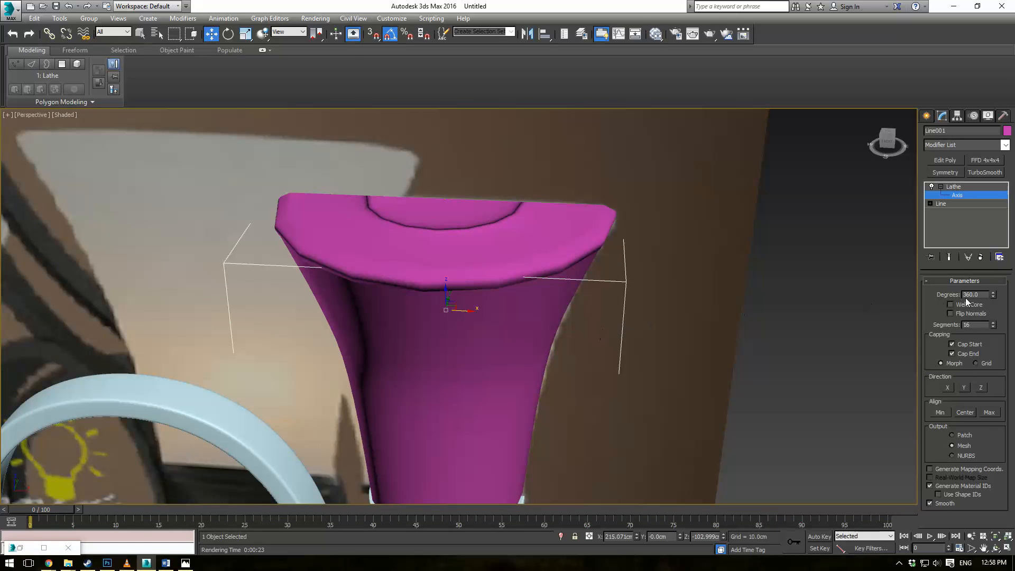
click(950, 305)
key(F4)
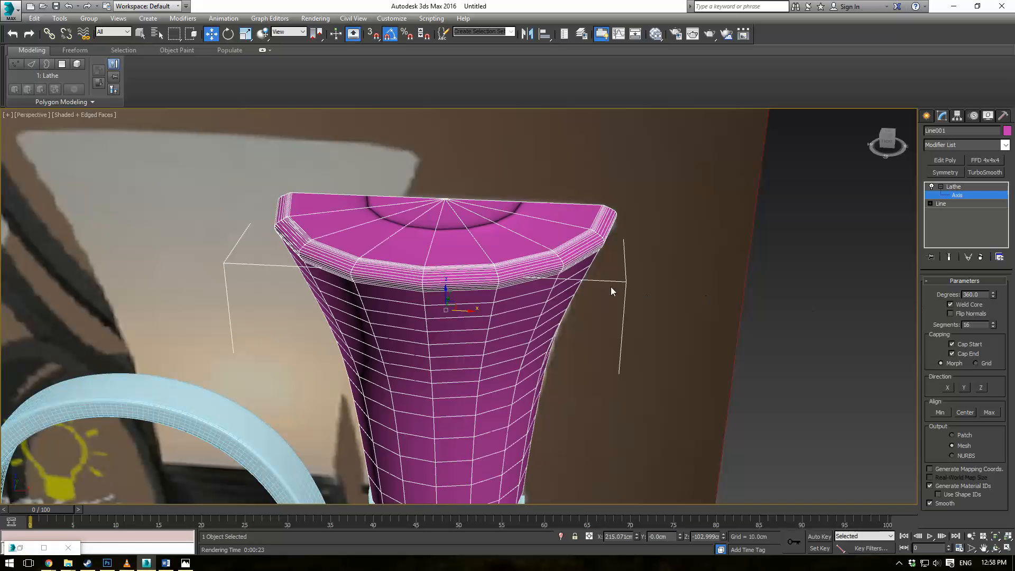
key(F4)
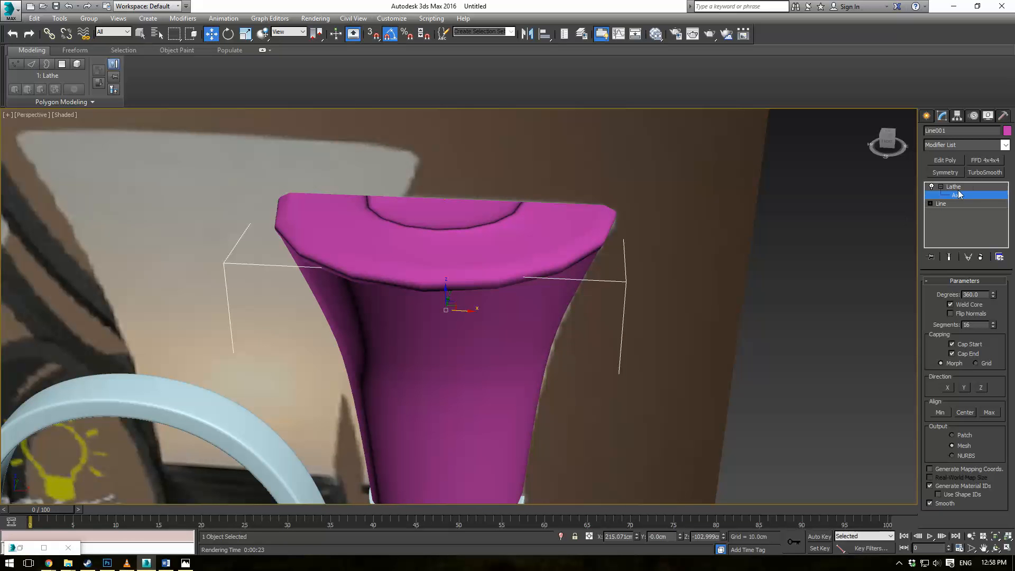
Add an Edit Poly modifier to the lampshade and enter polygon-level editing in wireframe display
click(953, 161)
scroll(966, 297, down, 2)
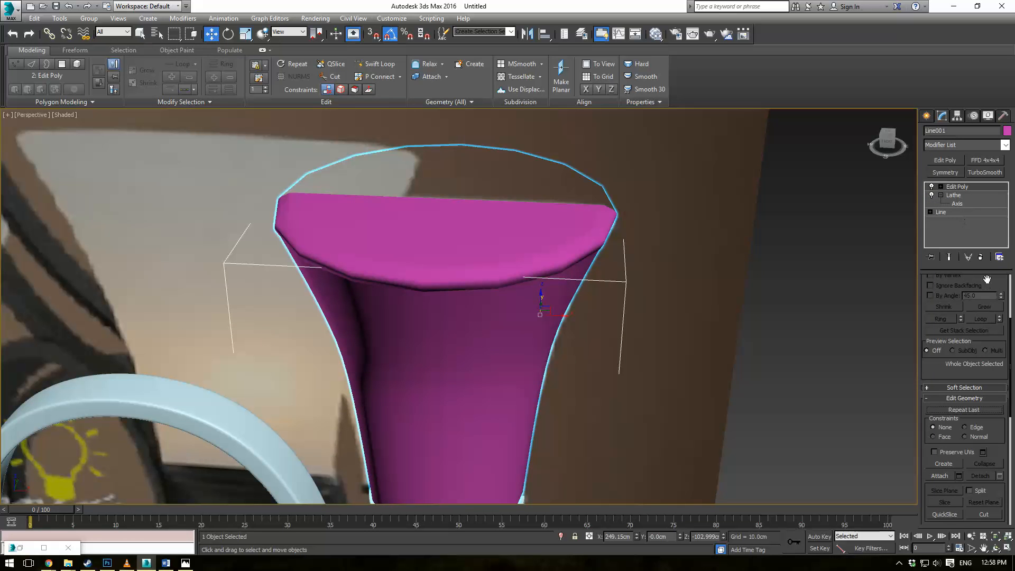
key(F3)
alt+middle_drag(453, 201, 505, 236)
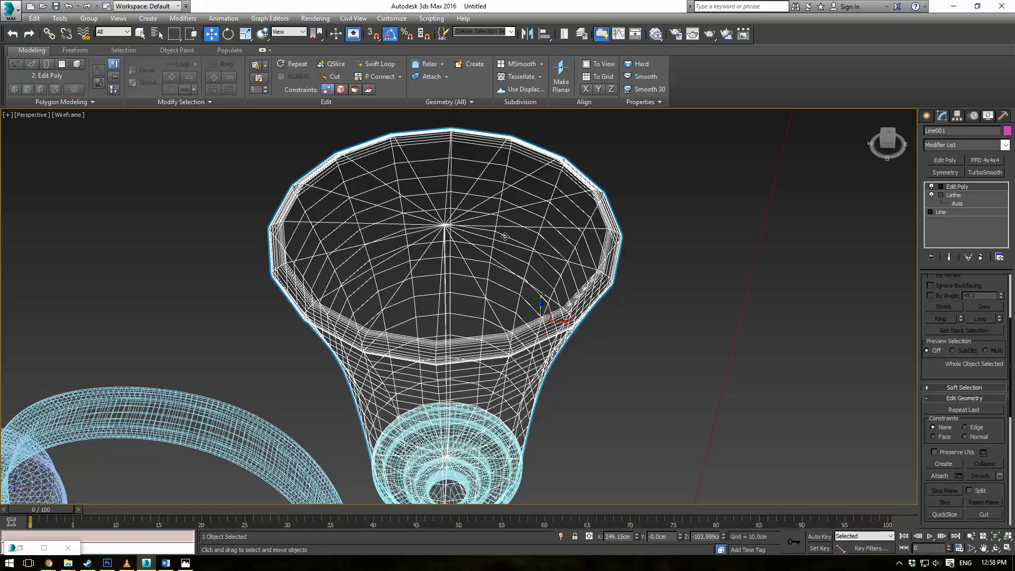
click(946, 191)
scroll(963, 330, up, 5)
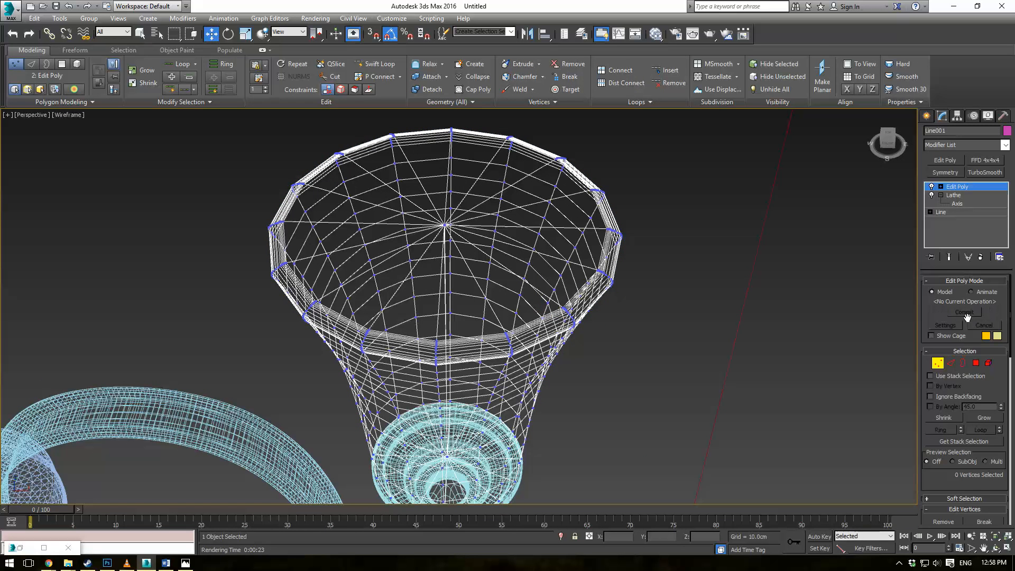
click(976, 364)
Delete all the triangular polygons that cap the top of the lampshade
click(473, 224)
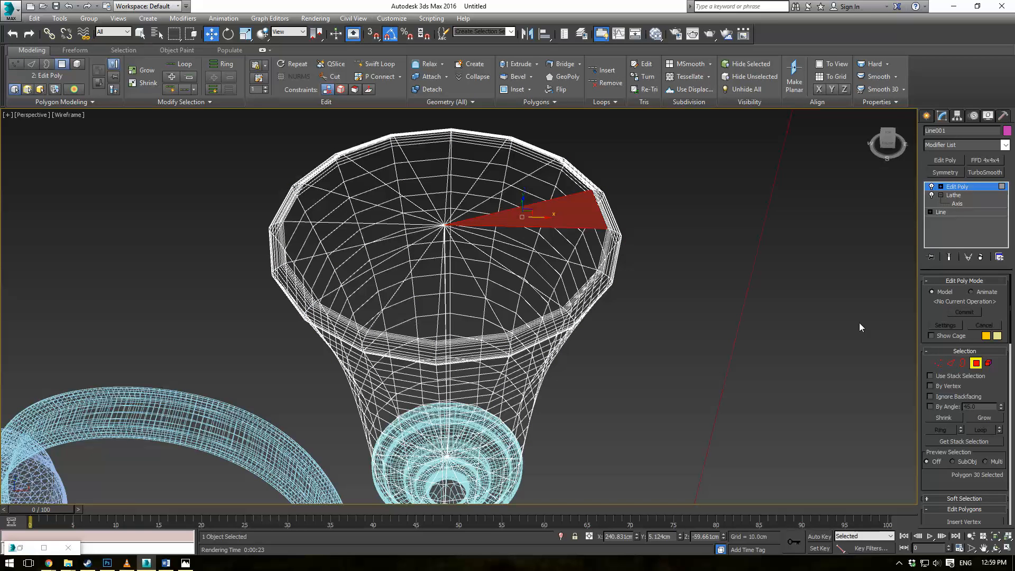
key(q)
ctrl+click(488, 208)
ctrl+click(471, 192)
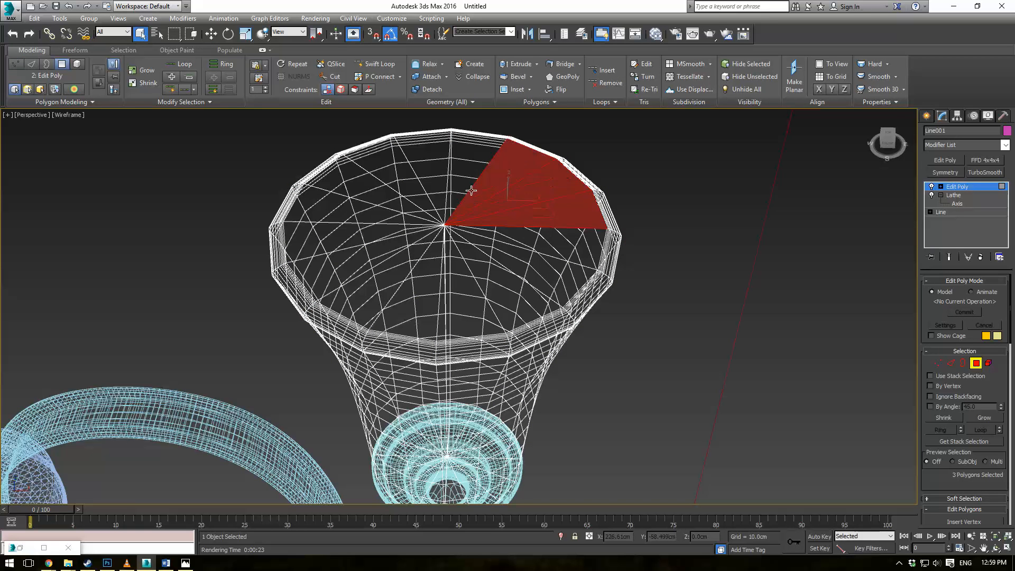
ctrl+click(457, 185)
ctrl+click(432, 181)
ctrl+click(392, 183)
ctrl+click(376, 188)
ctrl+click(359, 204)
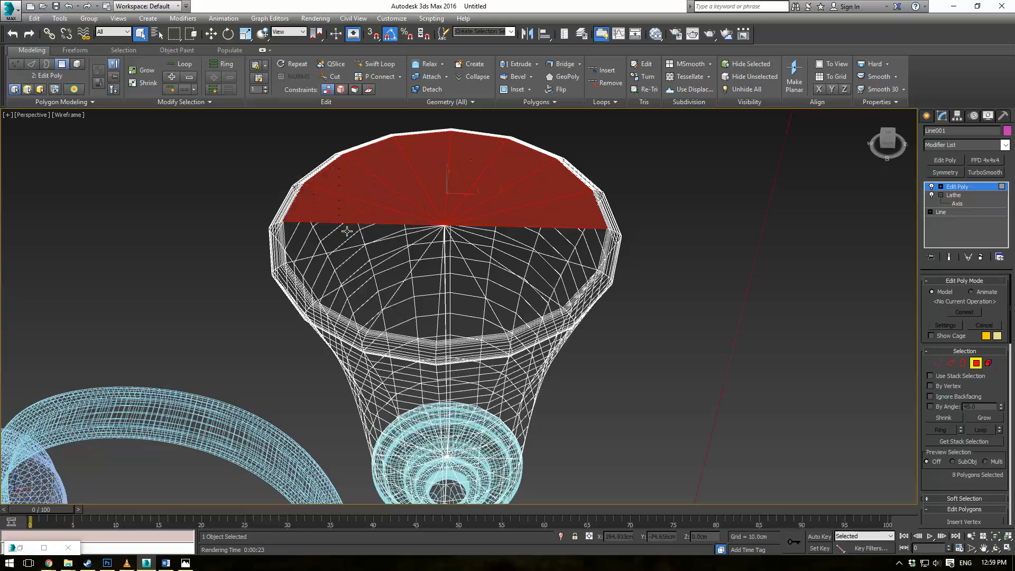
ctrl+click(348, 230)
ctrl+click(365, 256)
ctrl+click(380, 267)
ctrl+click(434, 293)
ctrl+click(465, 312)
ctrl+click(507, 276)
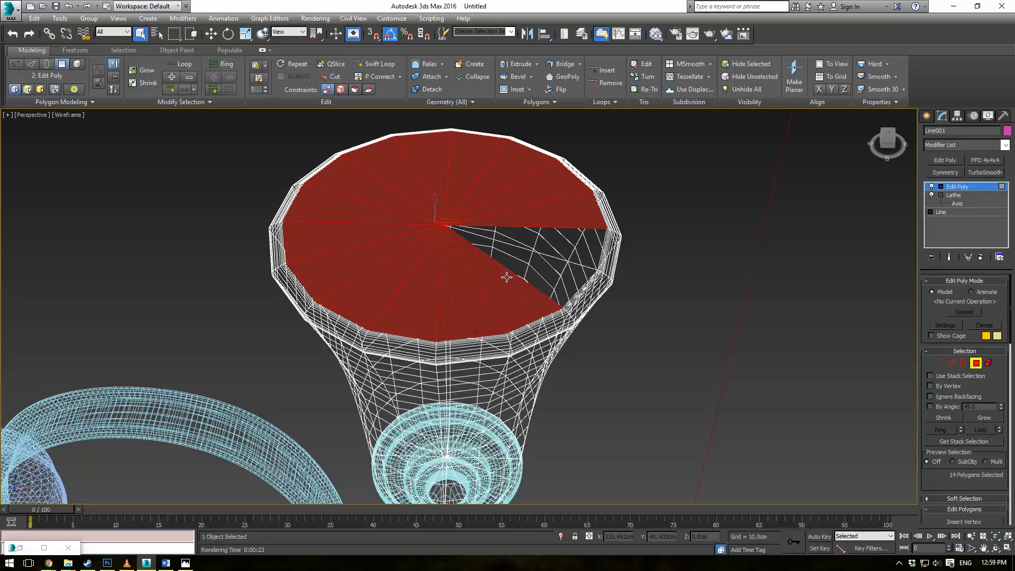
ctrl+click(537, 272)
ctrl+click(544, 249)
key(Delete)
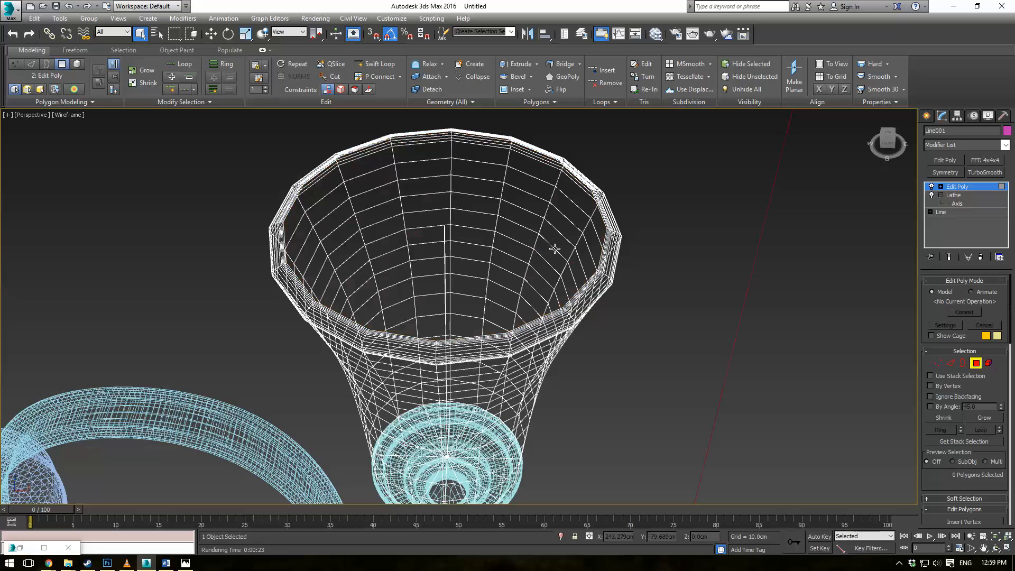
Try to select the open border at the lampshade's rim
click(964, 363)
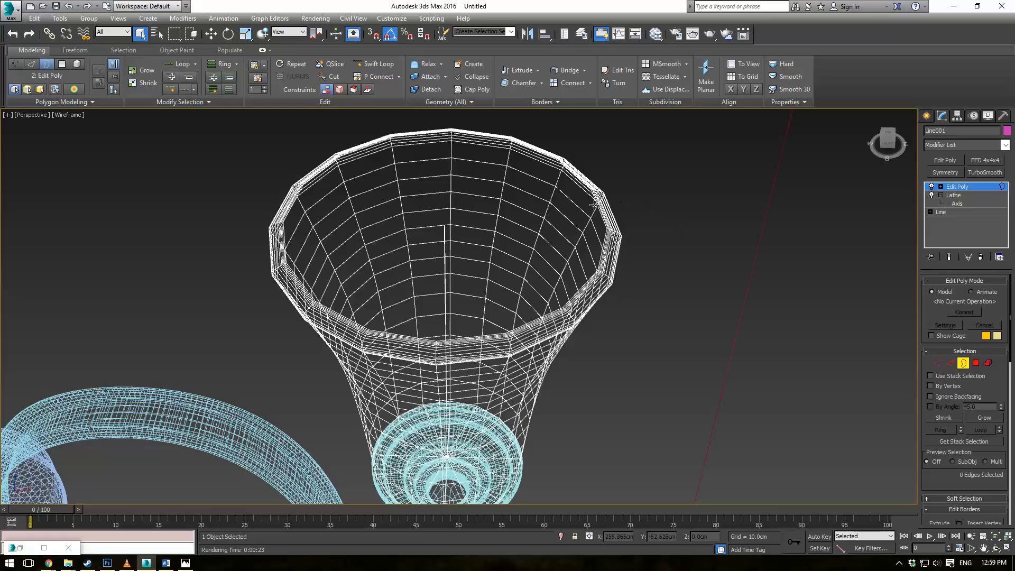
click(595, 205)
alt+middle_drag(670, 333, 679, 150)
click(572, 389)
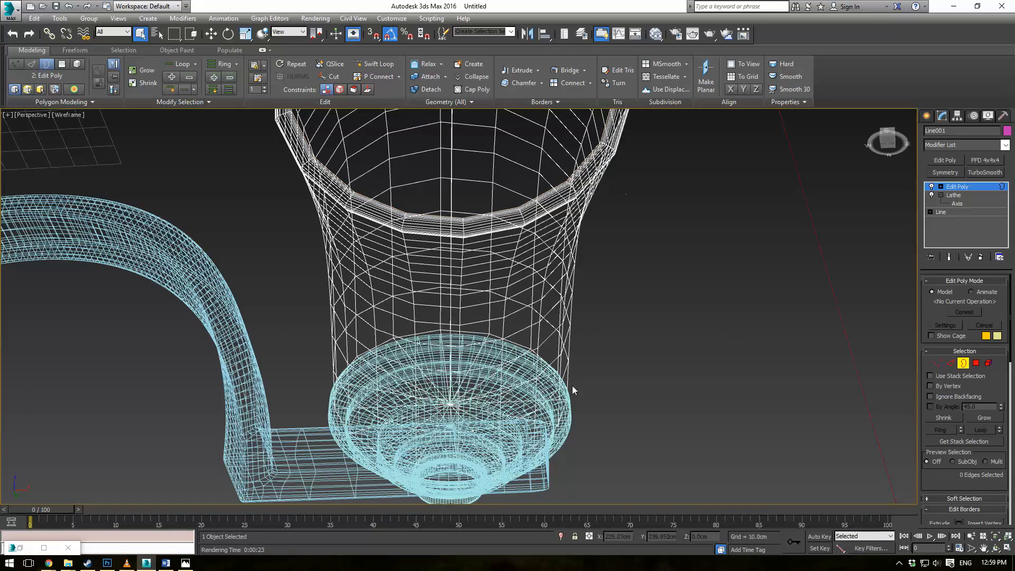
Delete all 16 triangular polygons capping the lampshade's bottom, keeping the side wall polygons out of the selection
click(976, 363)
click(508, 370)
ctrl+click(489, 359)
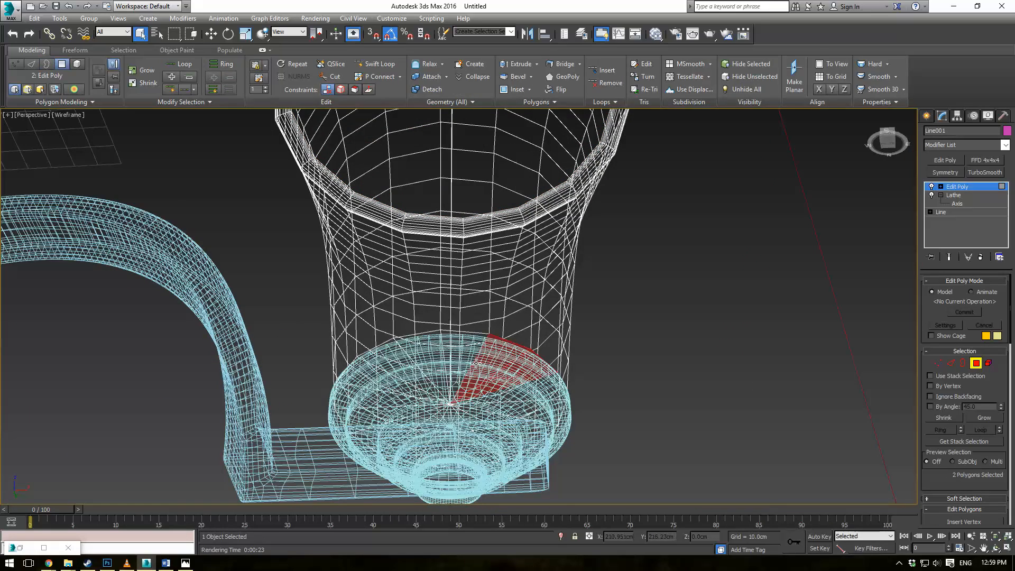
ctrl+click(455, 362)
ctrl+click(432, 356)
ctrl+click(388, 369)
ctrl+click(383, 381)
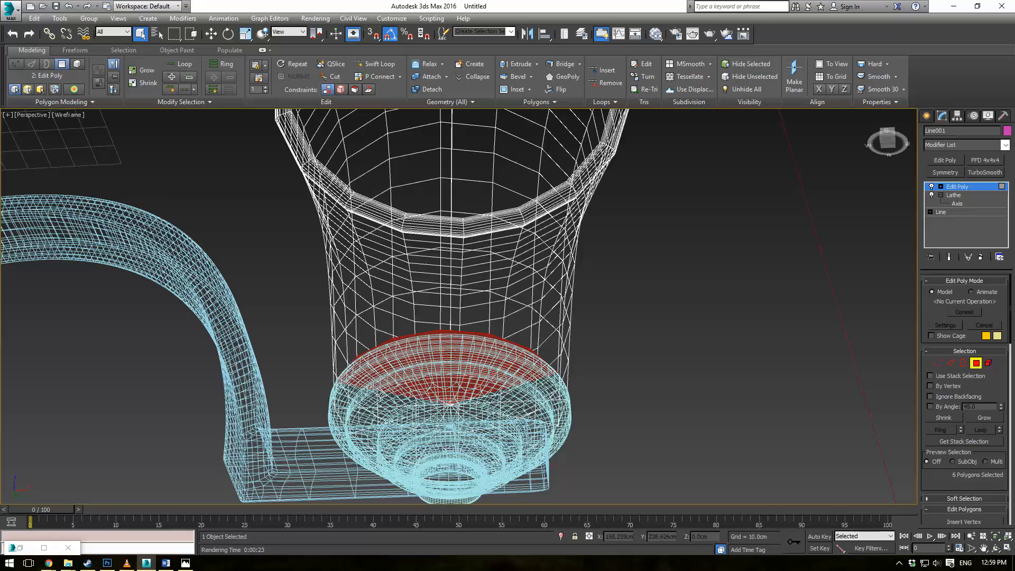
ctrl+click(379, 398)
ctrl+click(385, 418)
ctrl+click(413, 425)
ctrl+click(419, 438)
ctrl+click(441, 448)
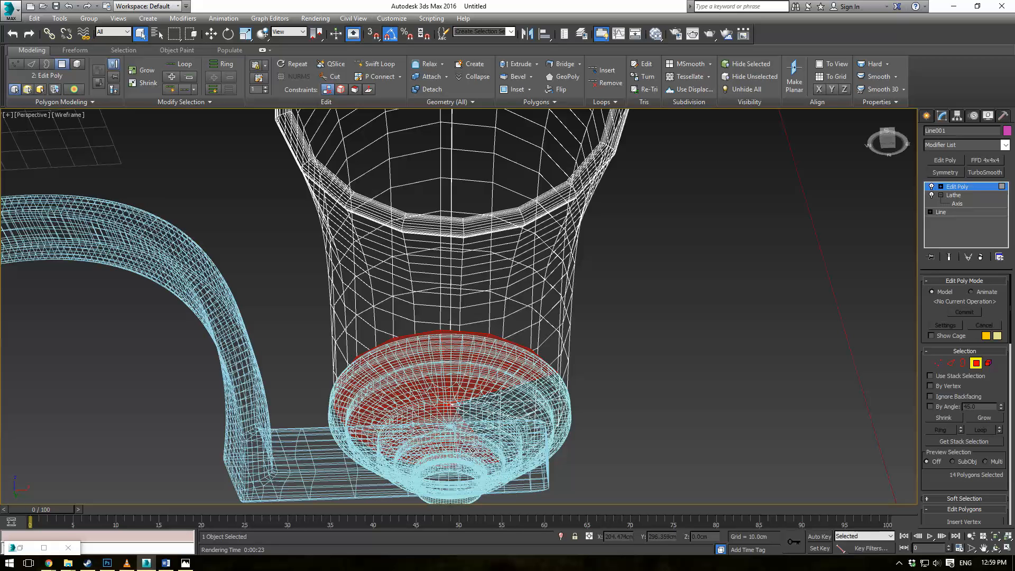
ctrl+click(516, 423)
ctrl+click(520, 412)
ctrl+click(509, 394)
alt+middle_drag(587, 376, 520, 430)
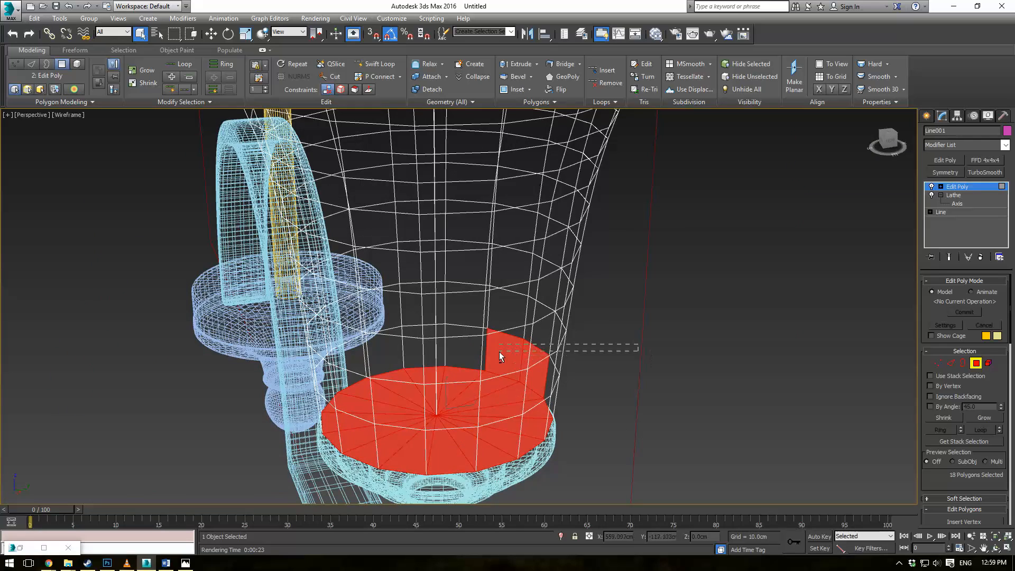
alt+drag(499, 351, 498, 352)
alt+middle_drag(680, 365, 606, 367)
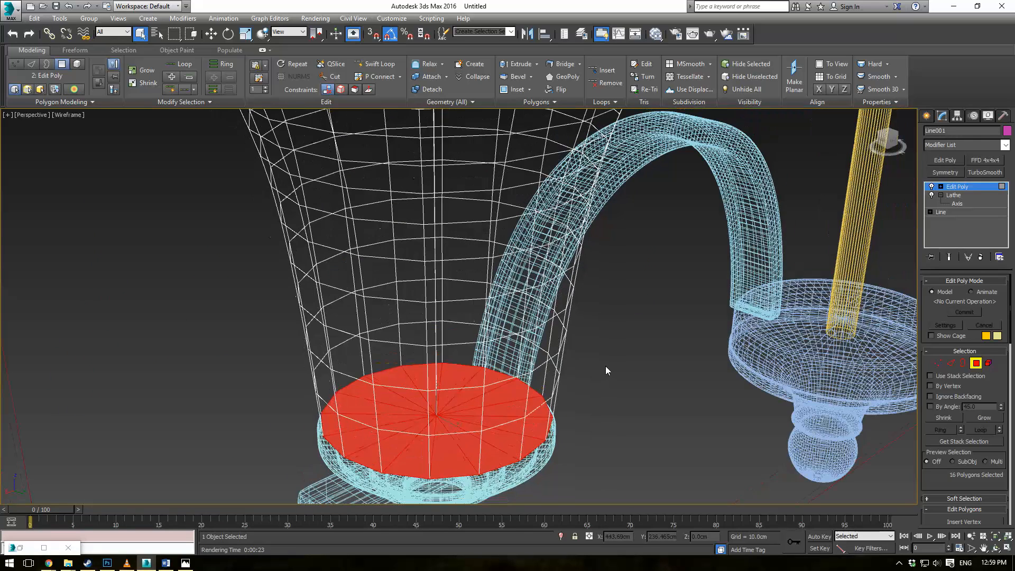
click(606, 367)
click(960, 189)
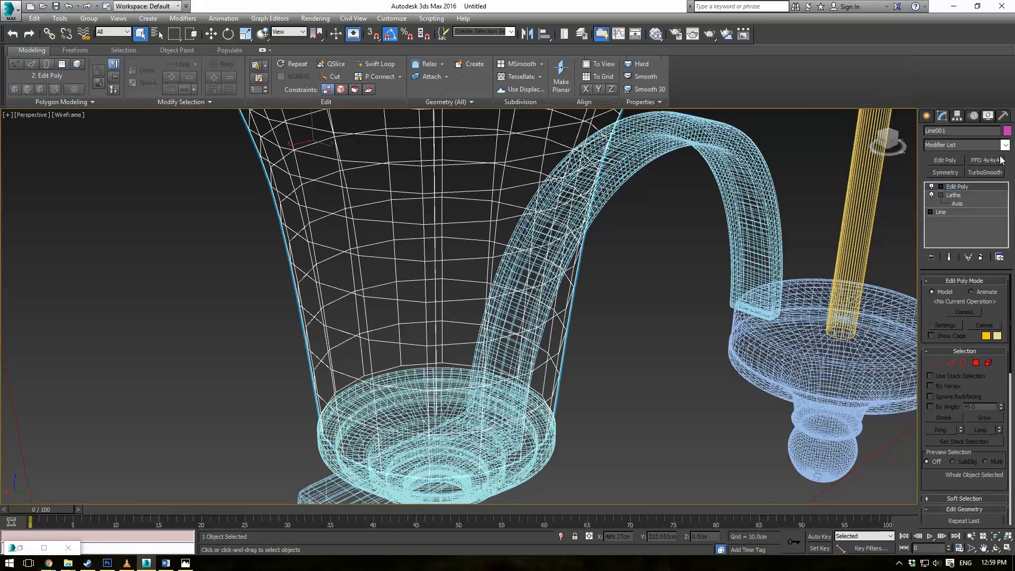
Add a Shell modifier to the lampshade and inspect its thickened rim in shaded display
click(1008, 147)
text(sh)
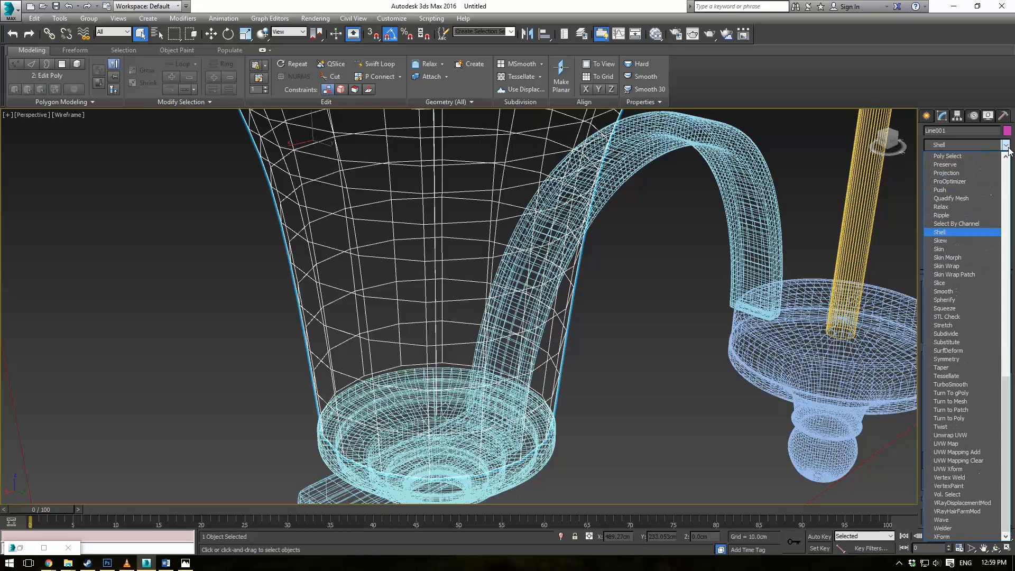
key(Return)
key(F3)
scroll(438, 149, down, 5)
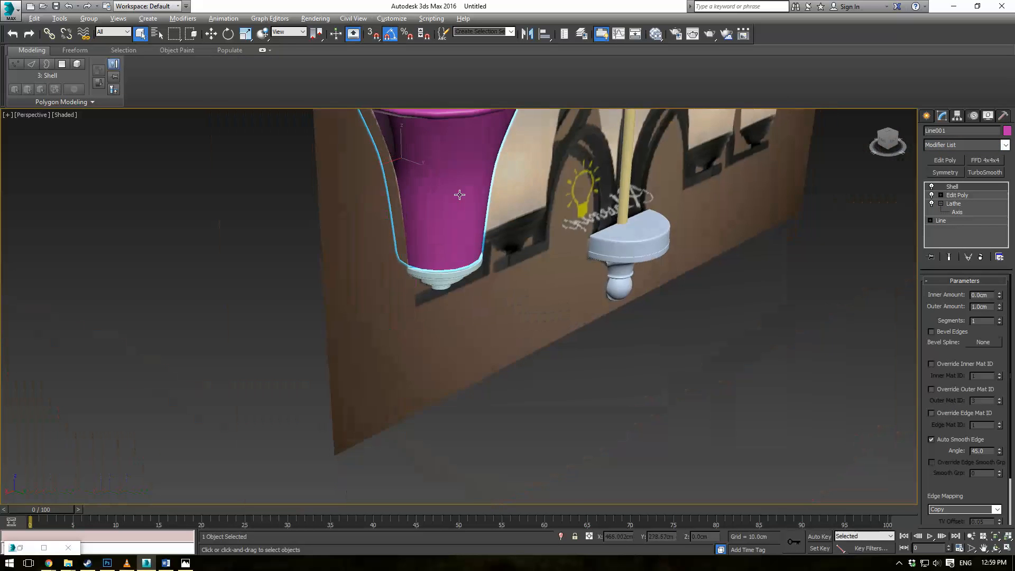
mouse_move(460, 195)
alt+middle_down()
mouse_move(460, 288)
mouse_move(453, 257)
alt+middle_up()
middle_drag(453, 256, 452, 286)
scroll(453, 286, up, 6)
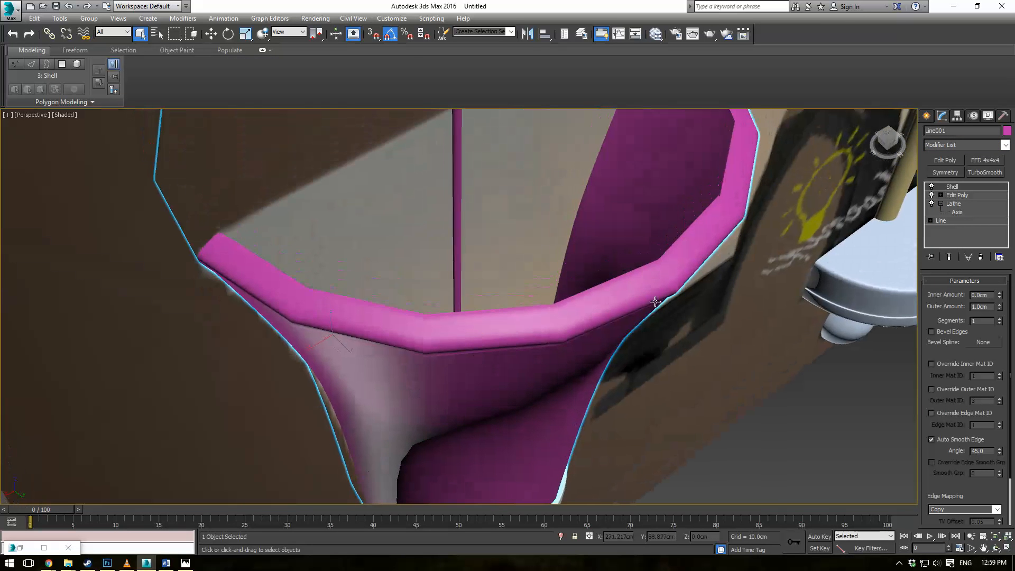
Delete the stray thin polygons along the lampshade's central axis at the polygon level of its Edit Poly modifier
click(967, 197)
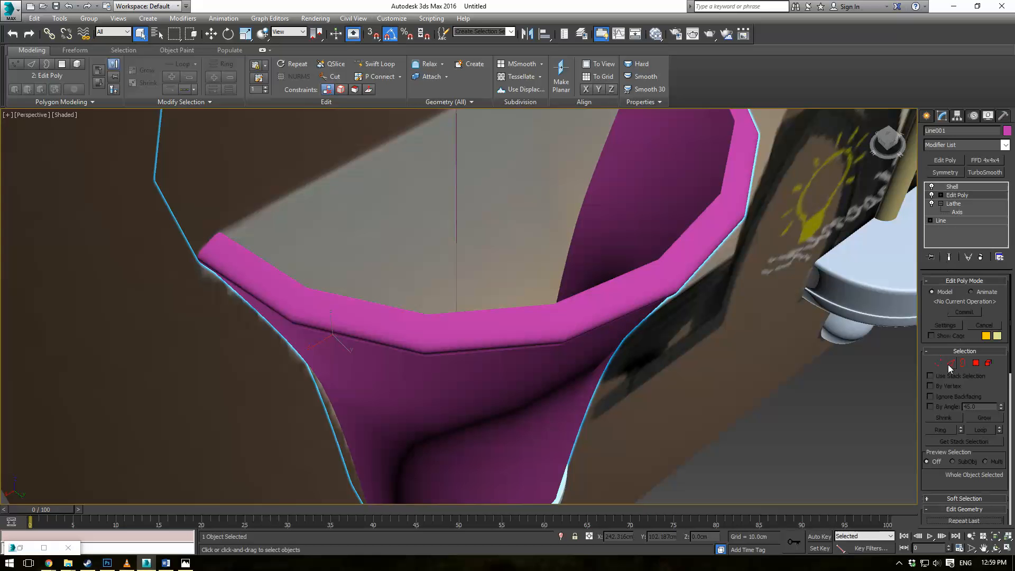
click(976, 363)
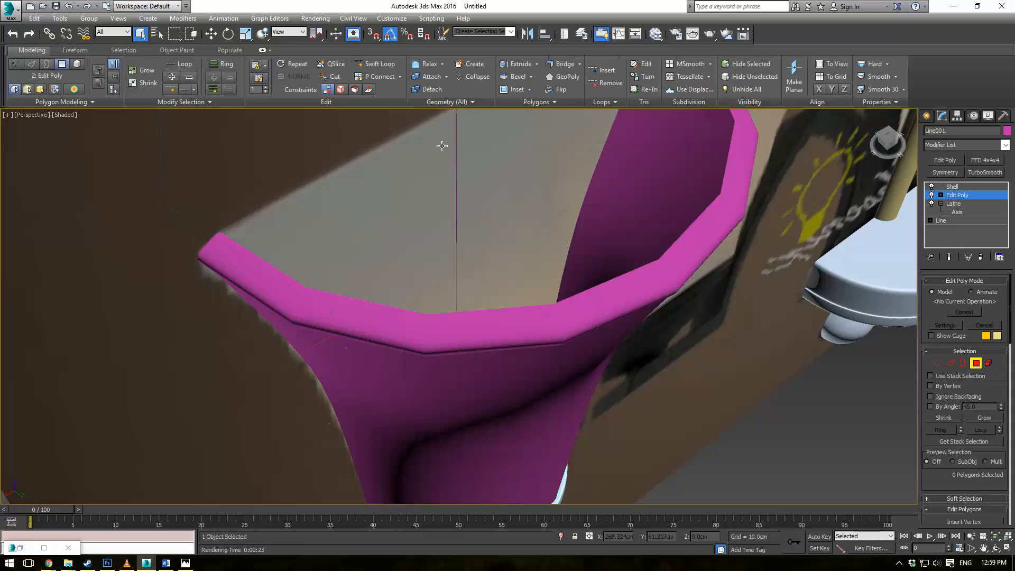
middle_drag(473, 149, 498, 205)
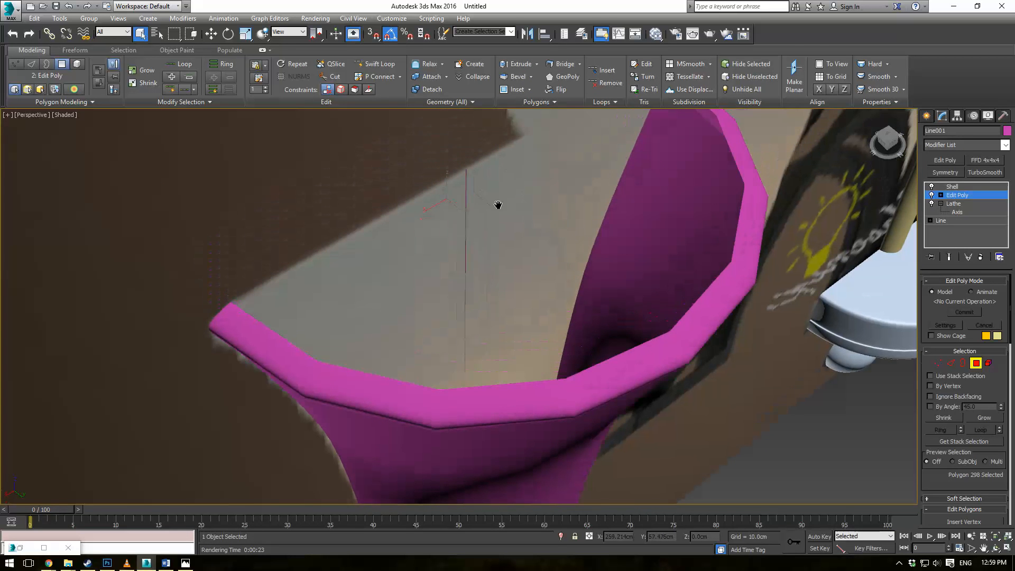
key(t)
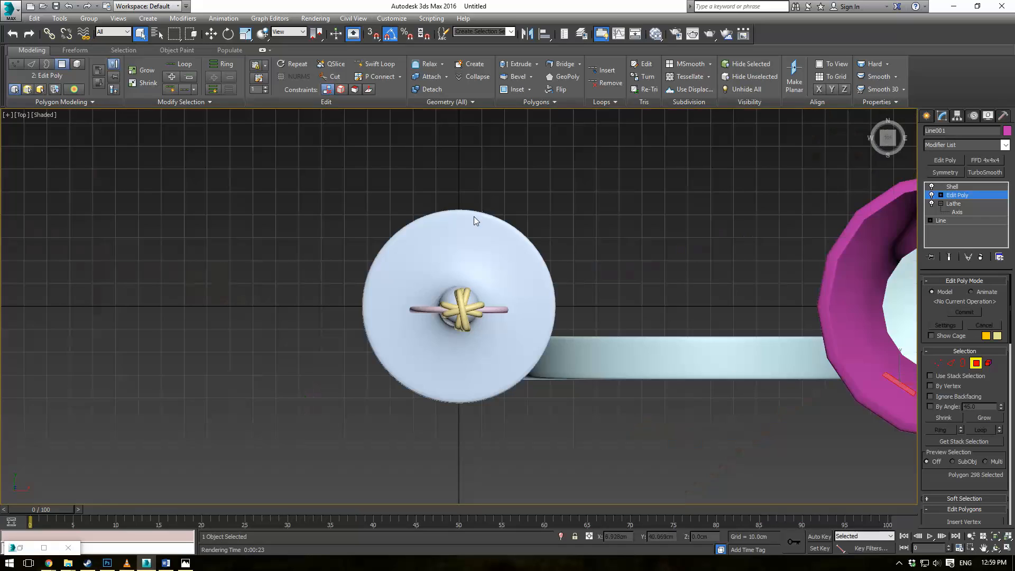
scroll(409, 275, up, 1)
middle_drag(787, 318, 431, 307)
scroll(423, 307, down, 2)
middle_drag(713, 313, 644, 296)
key(F3)
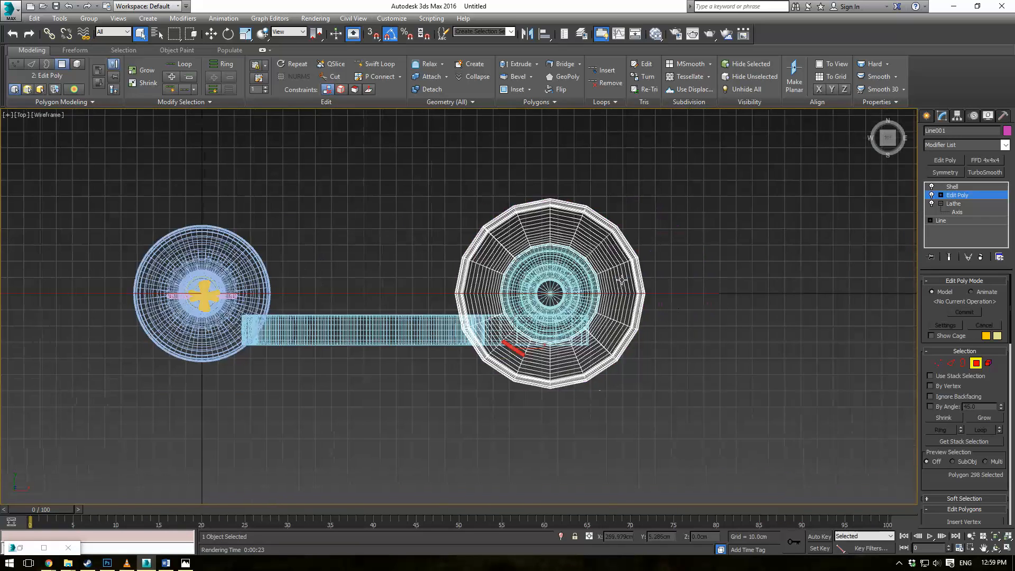
scroll(587, 296, up, 5)
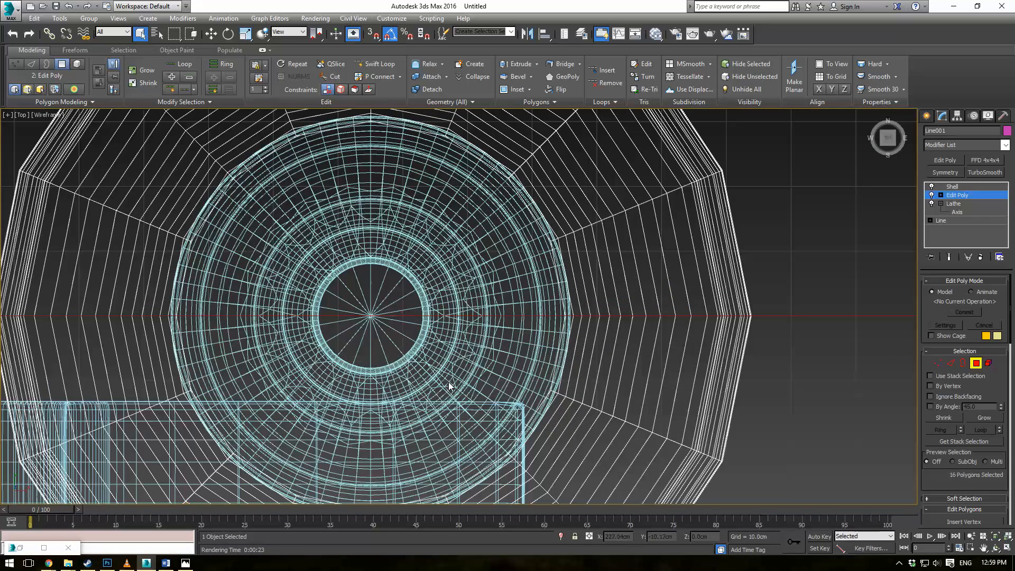
key(p)
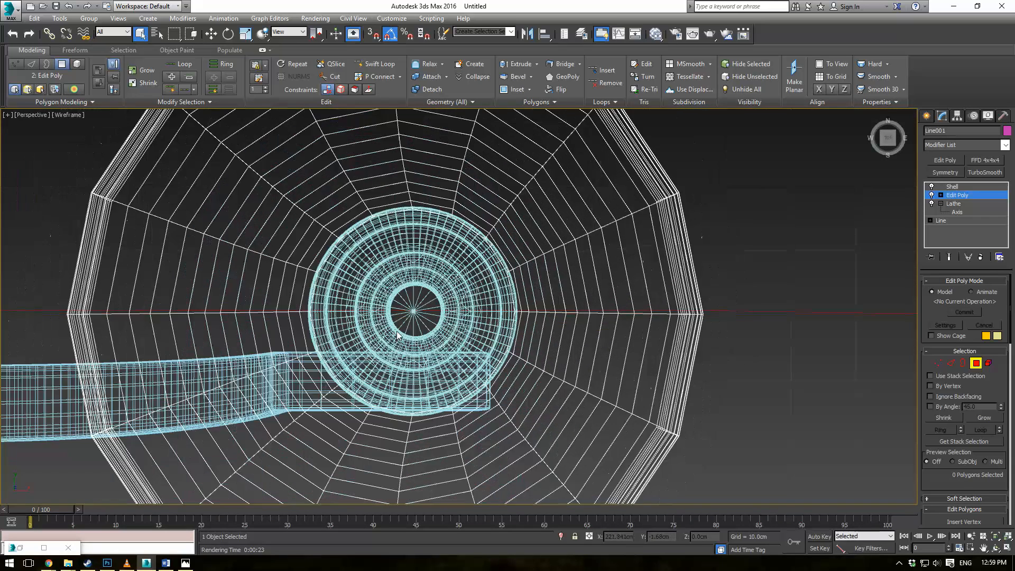
scroll(374, 318, down, 2)
key(F3)
mouse_move(374, 317)
alt+middle_down()
mouse_move(501, 363)
mouse_move(444, 318)
mouse_move(351, 294)
alt+middle_up()
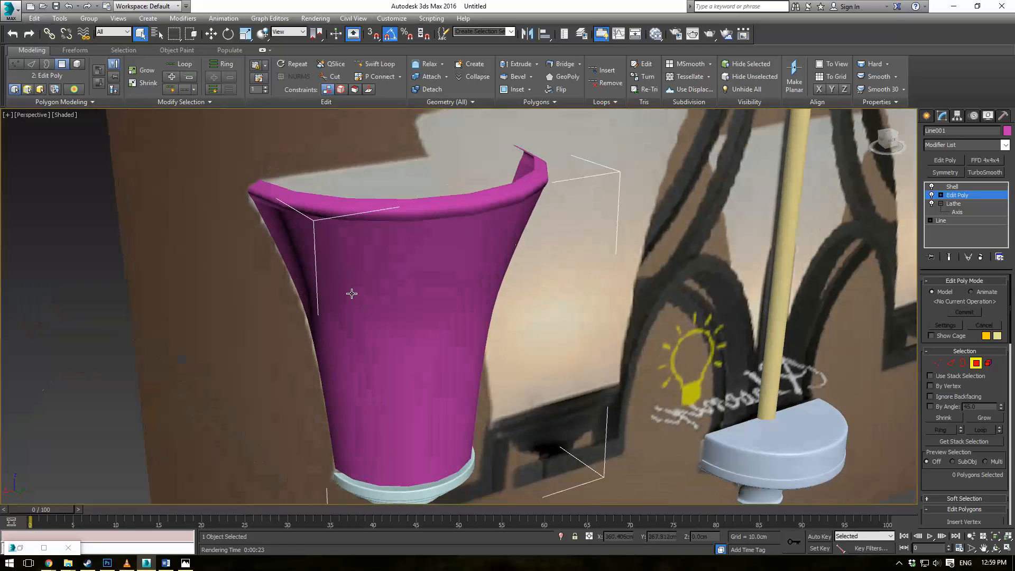
Set the Shell's outer amount to 1.19 cm and enable Bevel Edges
click(949, 187)
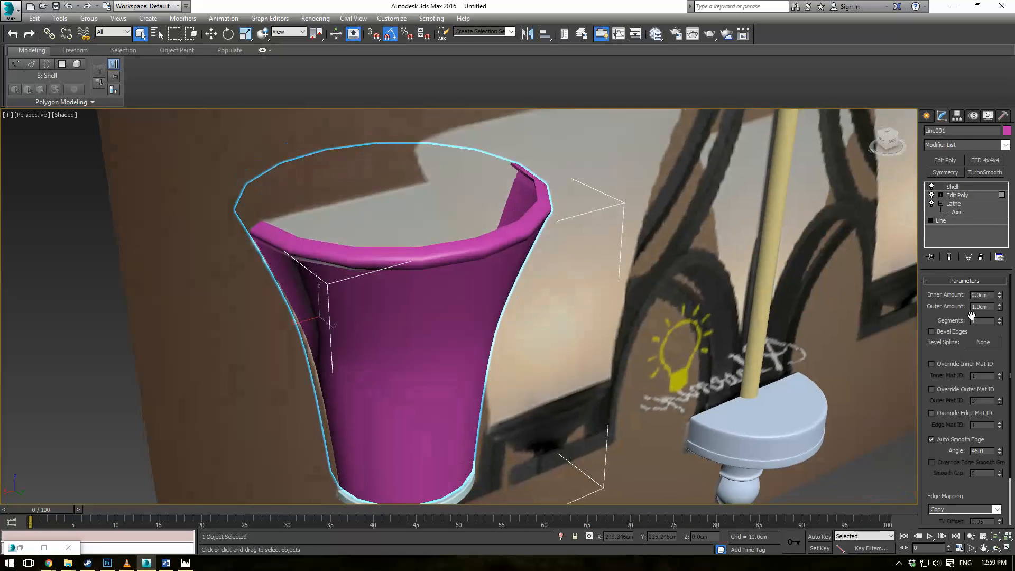
drag(1000, 310, 971, 259)
mouse_move(973, 306)
mouse_down()
mouse_move(963, 281)
mouse_move(963, 290)
mouse_up()
scroll(576, 259, up, 2)
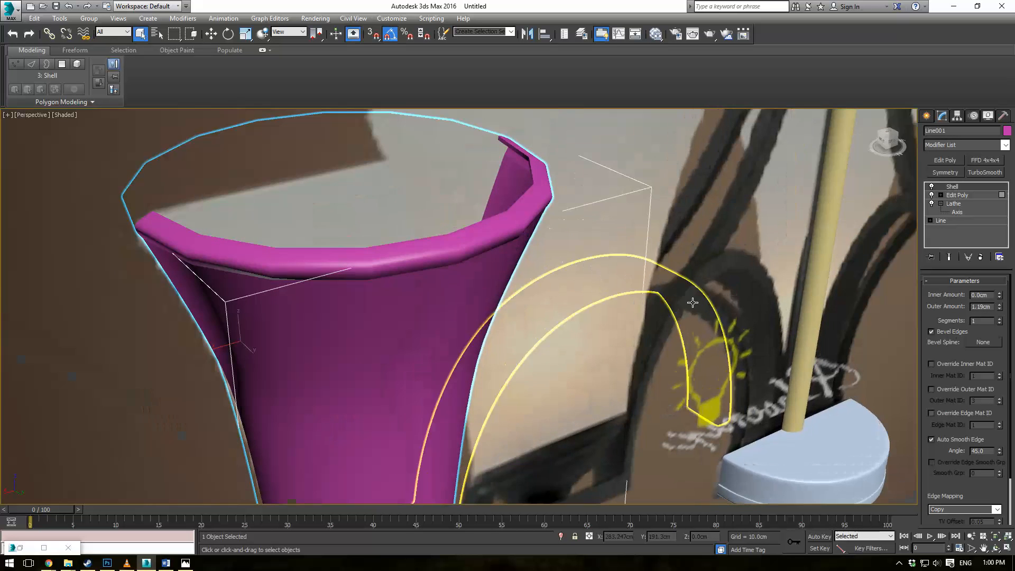
middle_drag(660, 243, 783, 248)
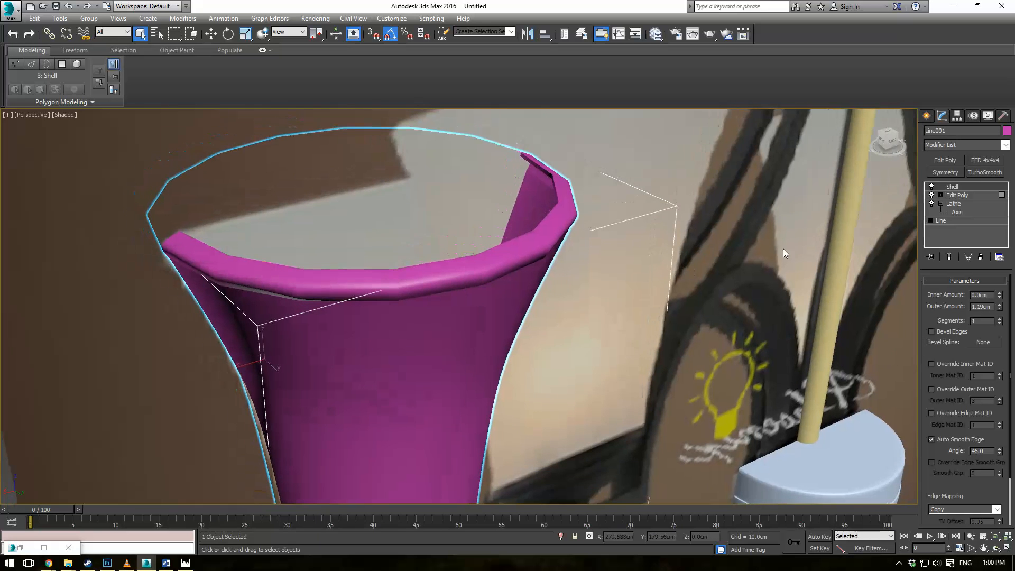
Add a TurboSmooth modifier with 2 iterations to the lampshade and inspect the smoothed surface
click(992, 173)
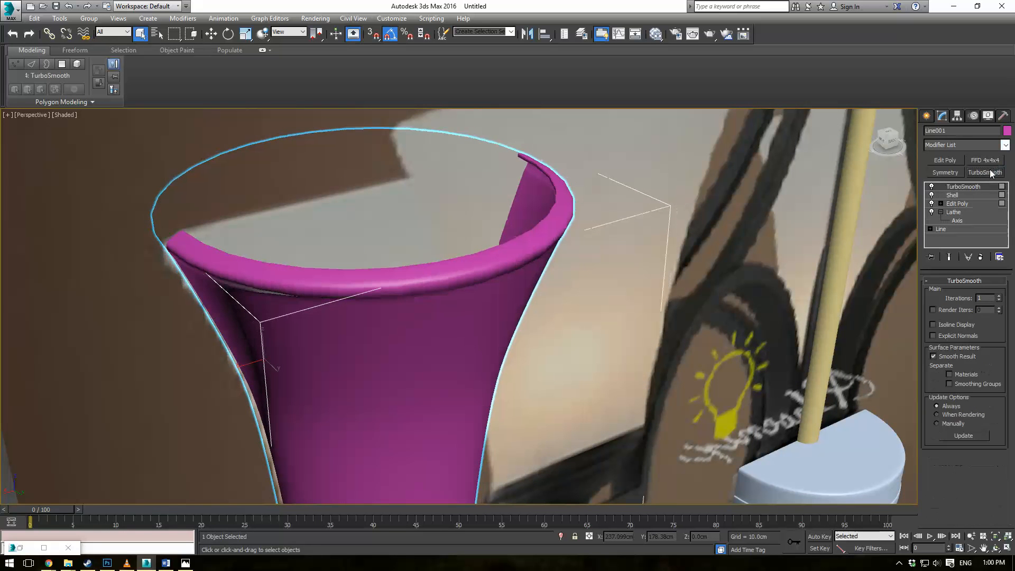
click(999, 296)
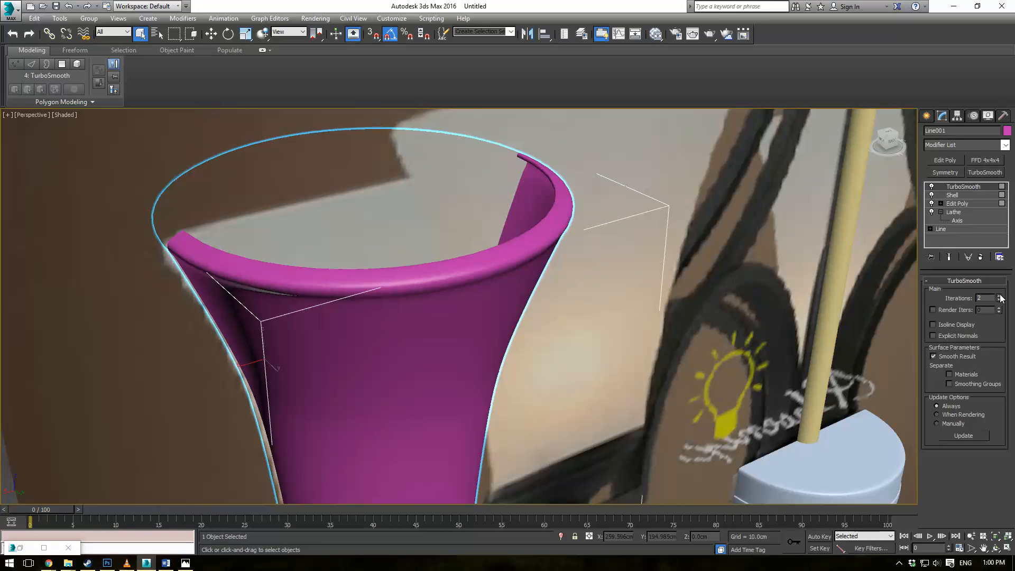
click(665, 309)
scroll(664, 312, down, 3)
middle_drag(655, 337, 663, 309)
scroll(634, 215, up, 3)
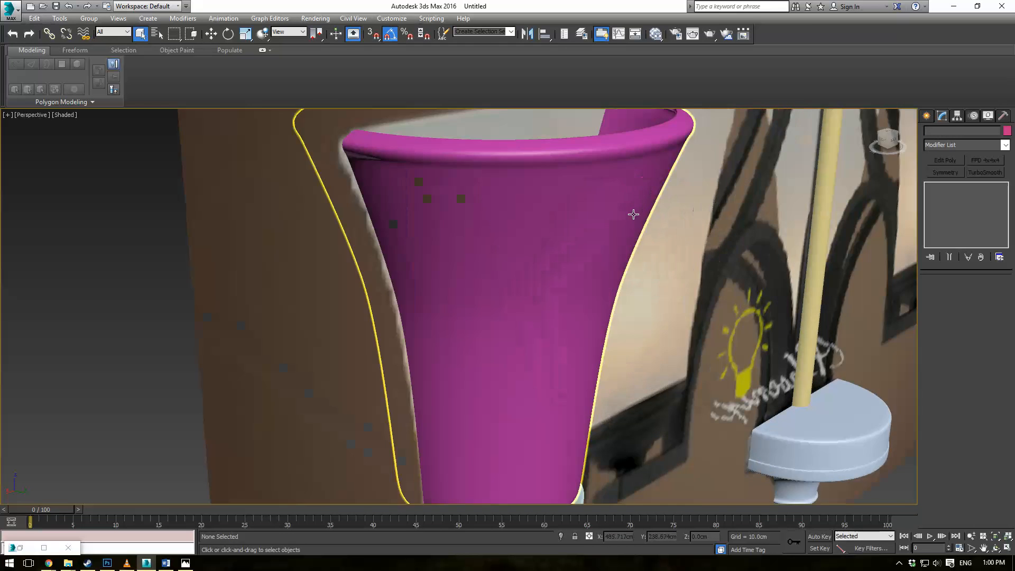
middle_drag(639, 186, 623, 235)
click(622, 235)
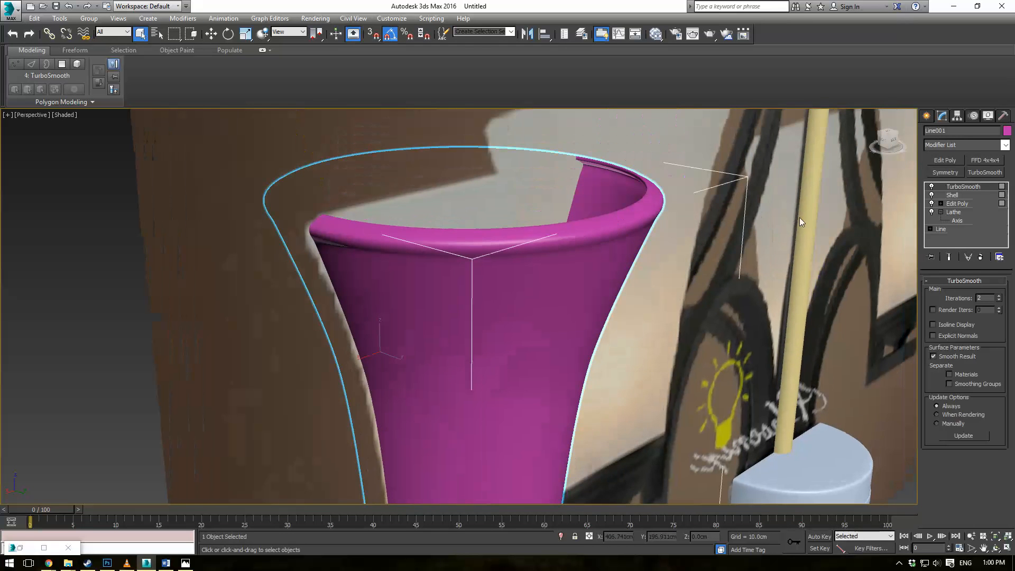
Delete the polygon rows forming the rounded top of the lampshade's rim in the Edit Poly modifier, working in front wireframe view
click(956, 204)
click(951, 364)
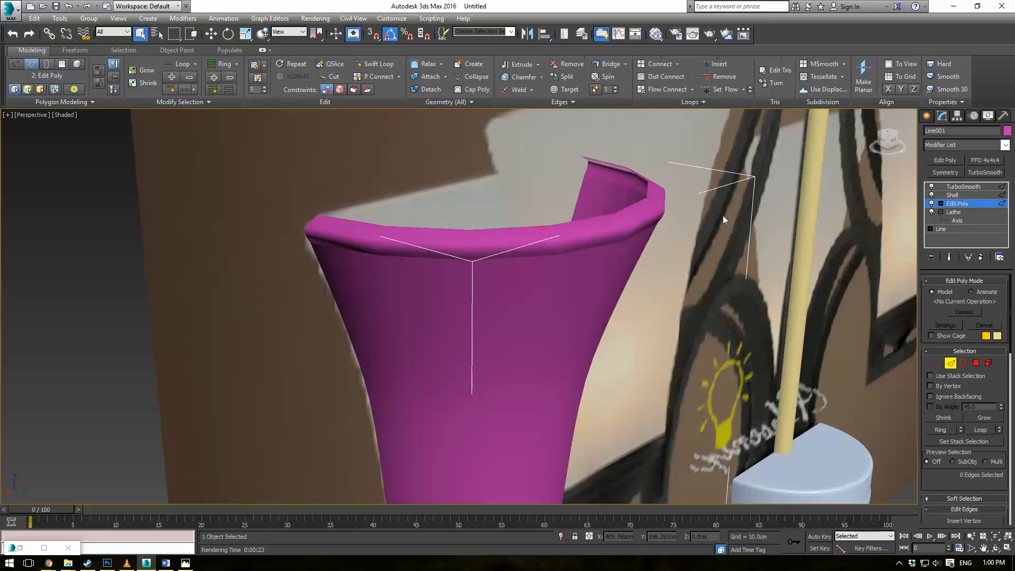
key(F3)
scroll(723, 215, down, 3)
scroll(682, 235, up, 8)
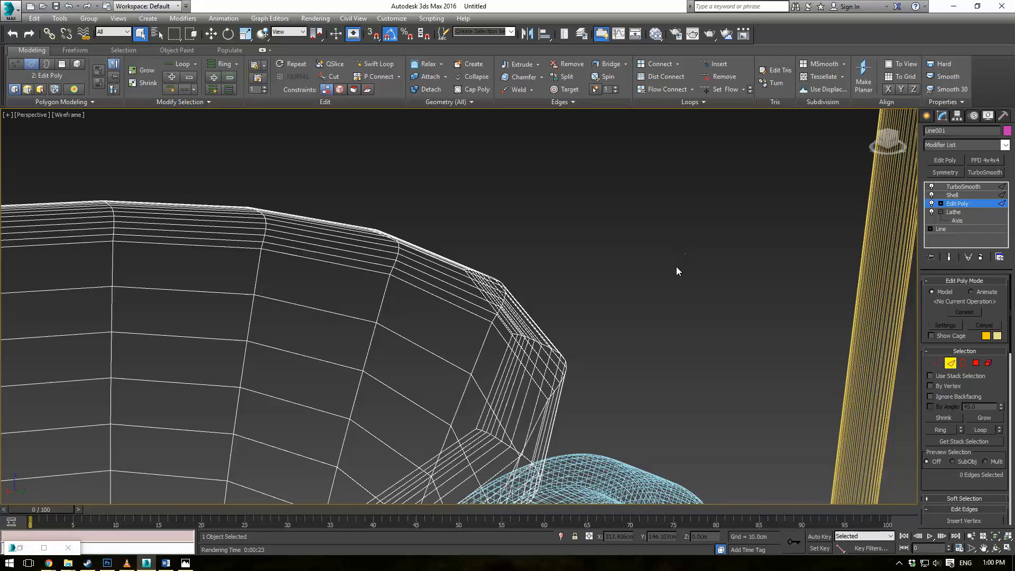
scroll(677, 266, down, 5)
alt+middle_drag(676, 269, 634, 265)
key(f)
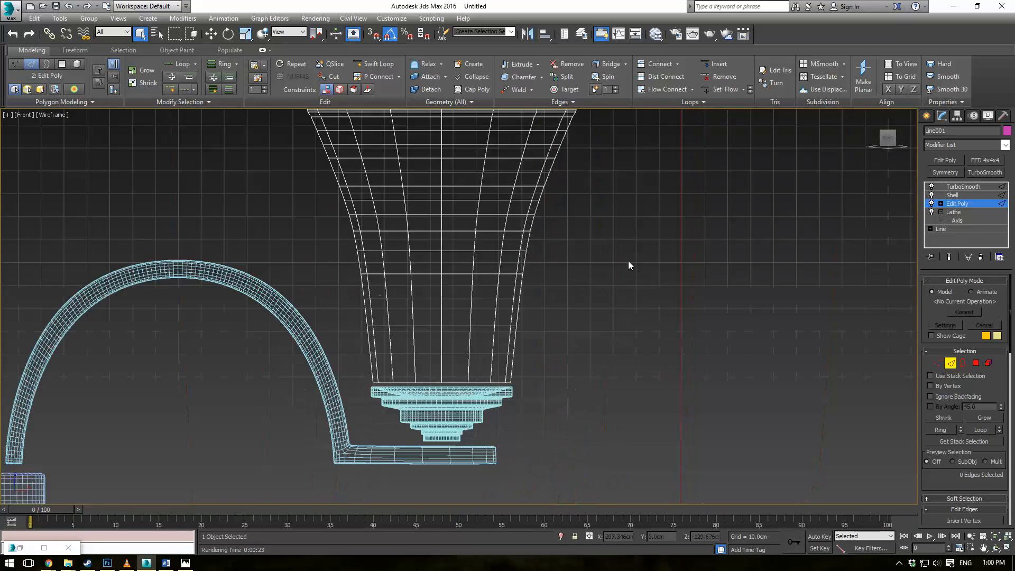
scroll(596, 276, up, 2)
click(974, 363)
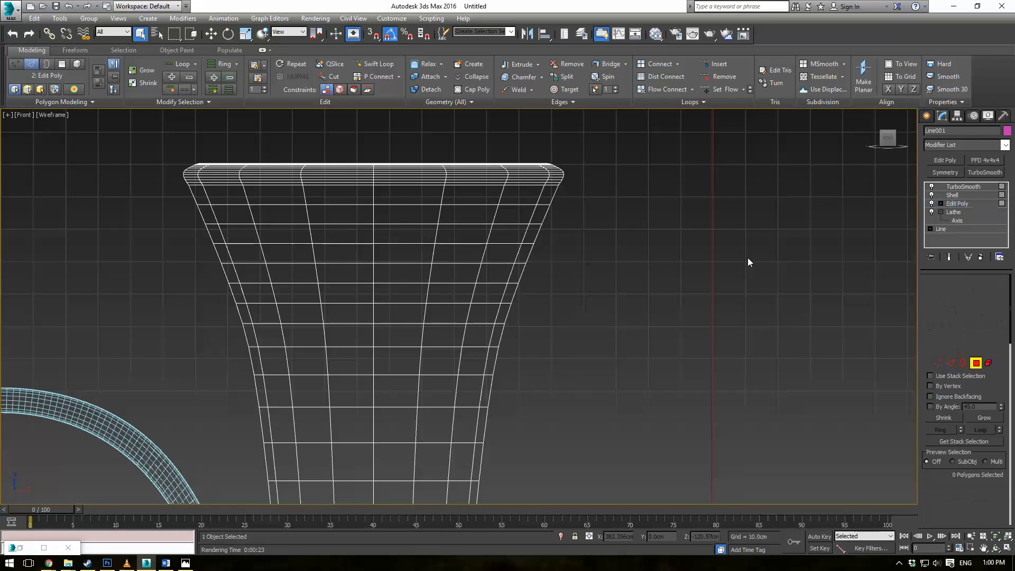
scroll(747, 261, up, 2)
drag(37, 169, 528, 185)
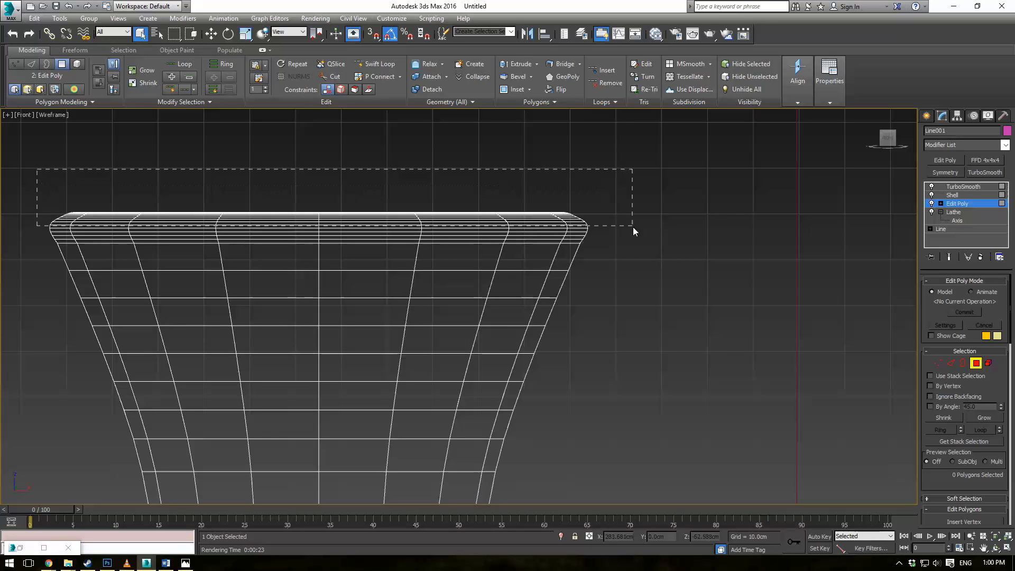
drag(634, 227, 637, 226)
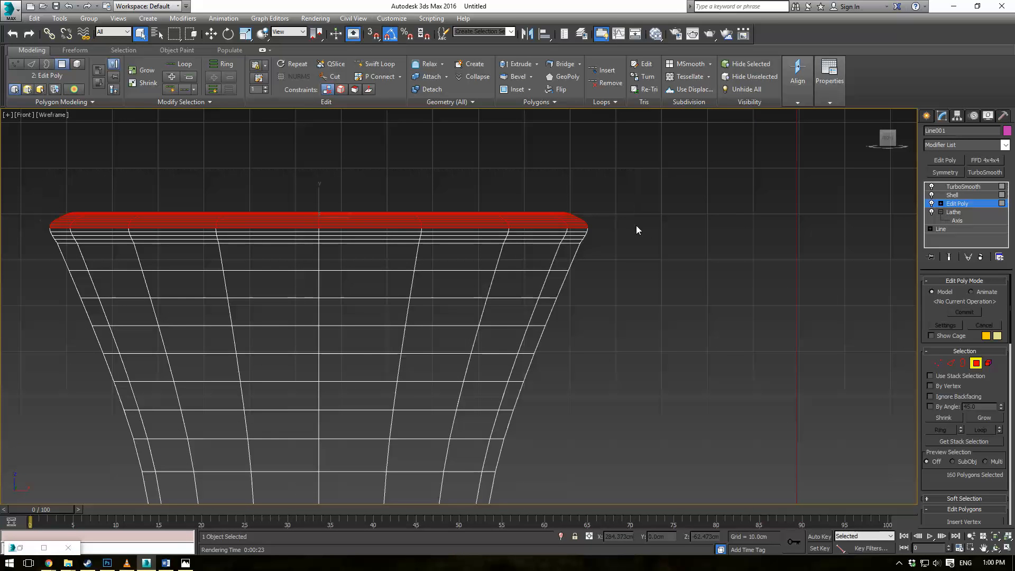
click(636, 225)
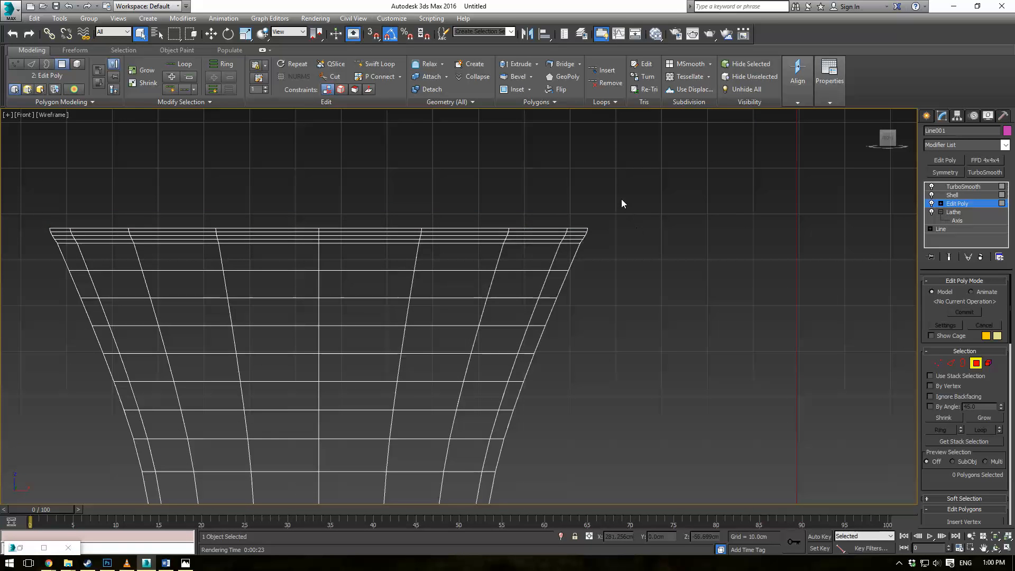
drag(619, 198, 24, 236)
click(23, 236)
Raise the lampshade's top vertex row about 3.3 cm, move the row below it up slightly, and return to the Shell level
key(1)
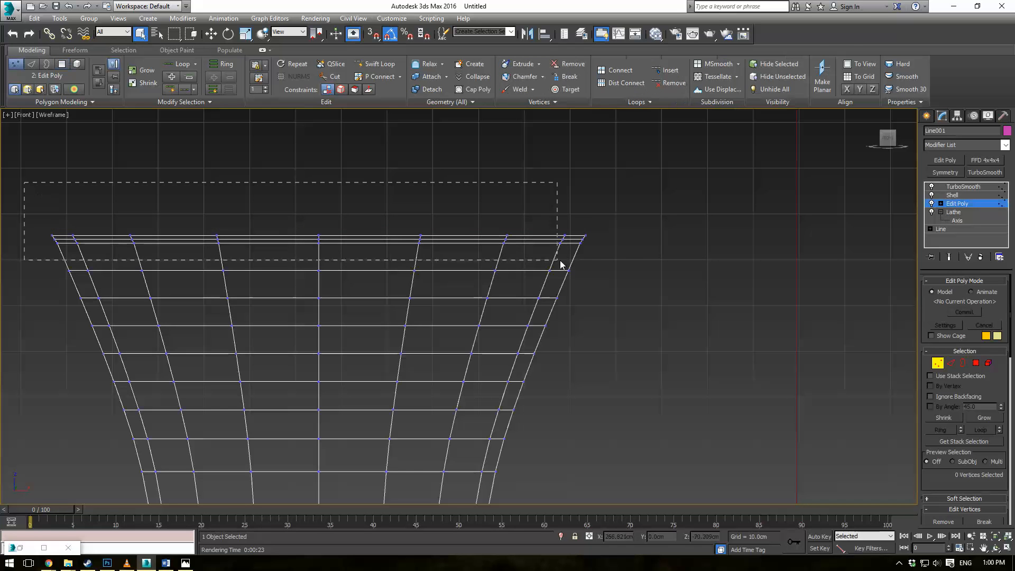
drag(562, 264, 643, 237)
key(w)
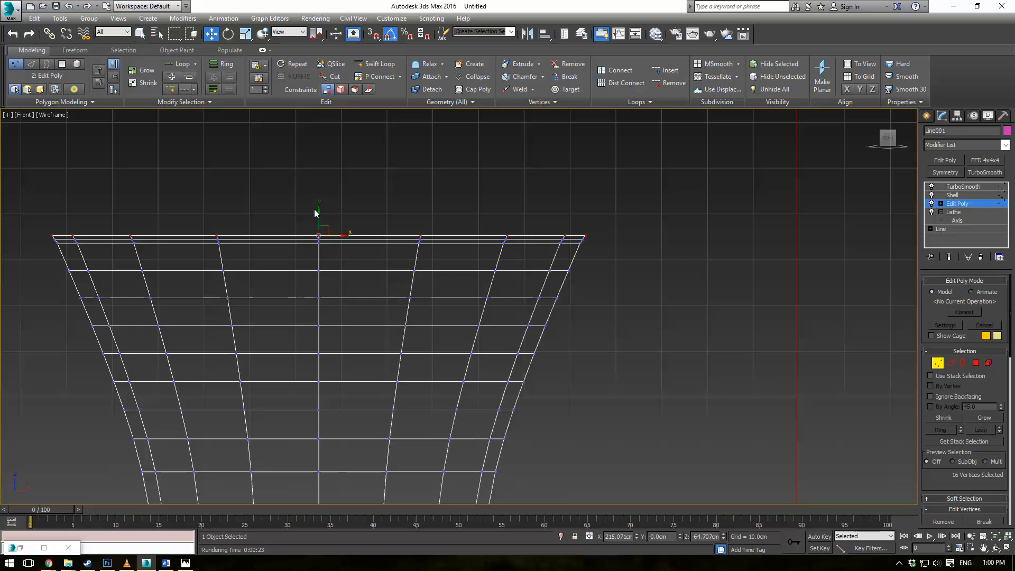
drag(317, 211, 319, 197)
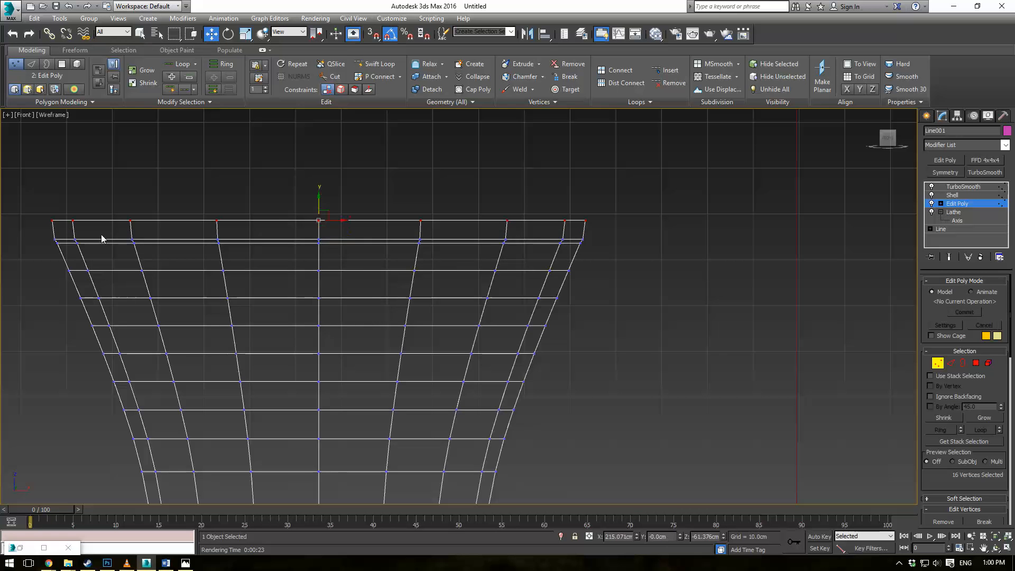
drag(26, 228, 222, 243)
drag(639, 243, 639, 243)
drag(318, 225, 321, 217)
click(952, 196)
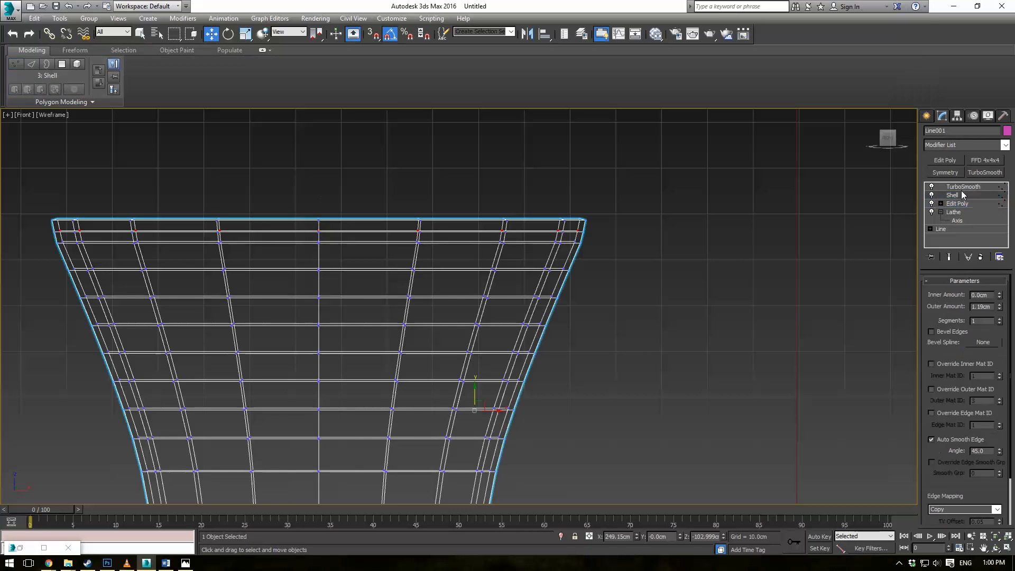
Return the lampshade to its TurboSmooth level and inspect its shape against the reference in shaded perspective and front views
click(963, 187)
click(748, 246)
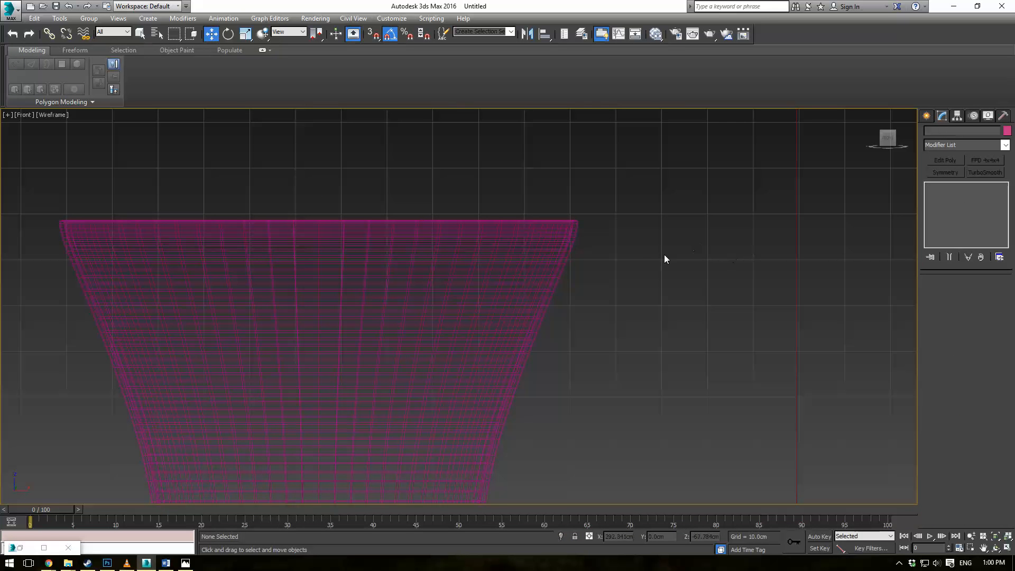
key(F3)
key(p)
scroll(553, 275, down, 5)
alt+middle_drag(515, 268, 536, 290)
scroll(536, 294, down, 3)
alt+middle_drag(536, 329, 552, 351)
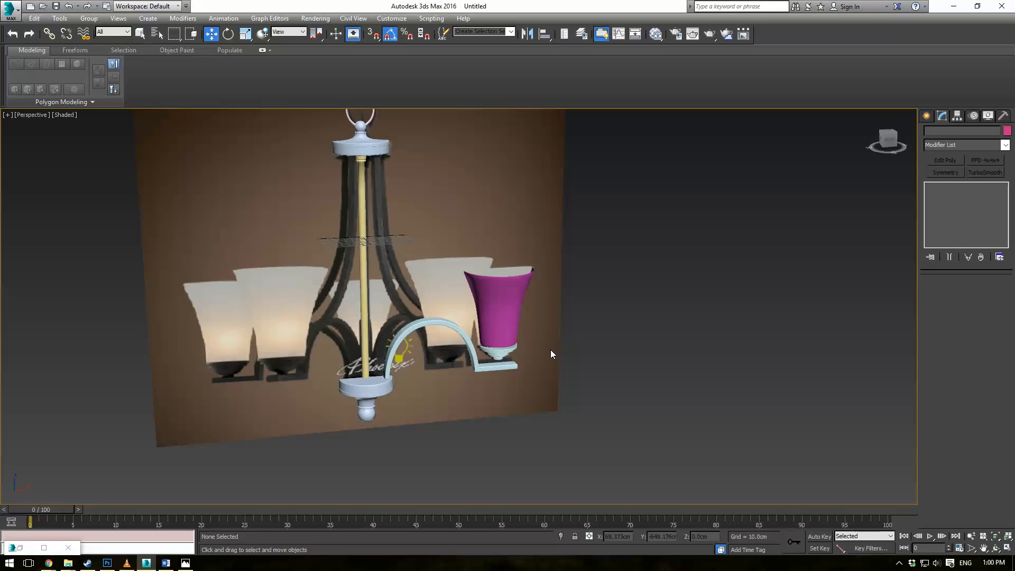
scroll(551, 350, up, 3)
scroll(517, 338, up, 5)
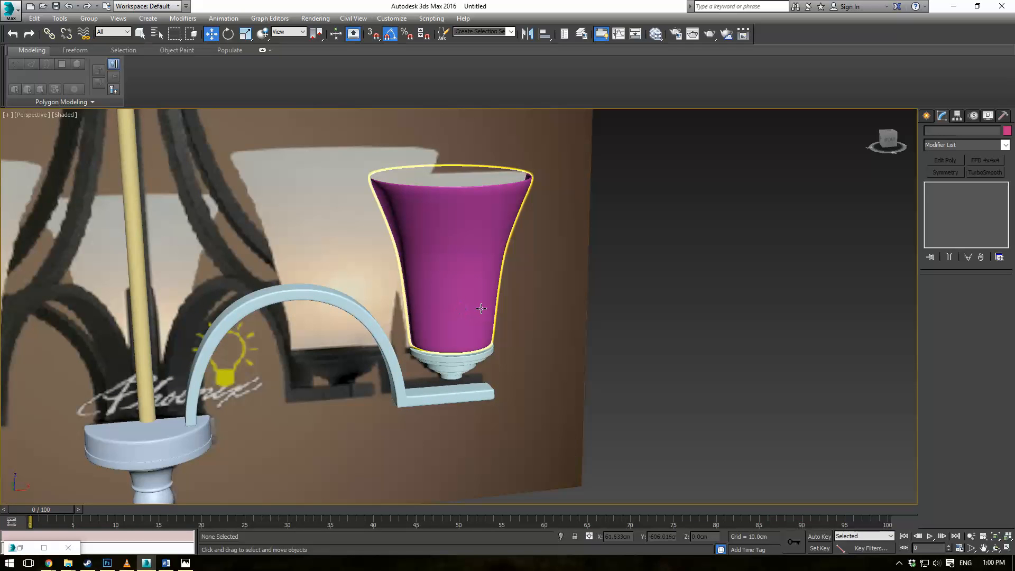
key(f)
middle_drag(564, 344, 484, 187)
scroll(483, 187, down, 8)
scroll(538, 287, up, 2)
middle_drag(616, 207, 681, 281)
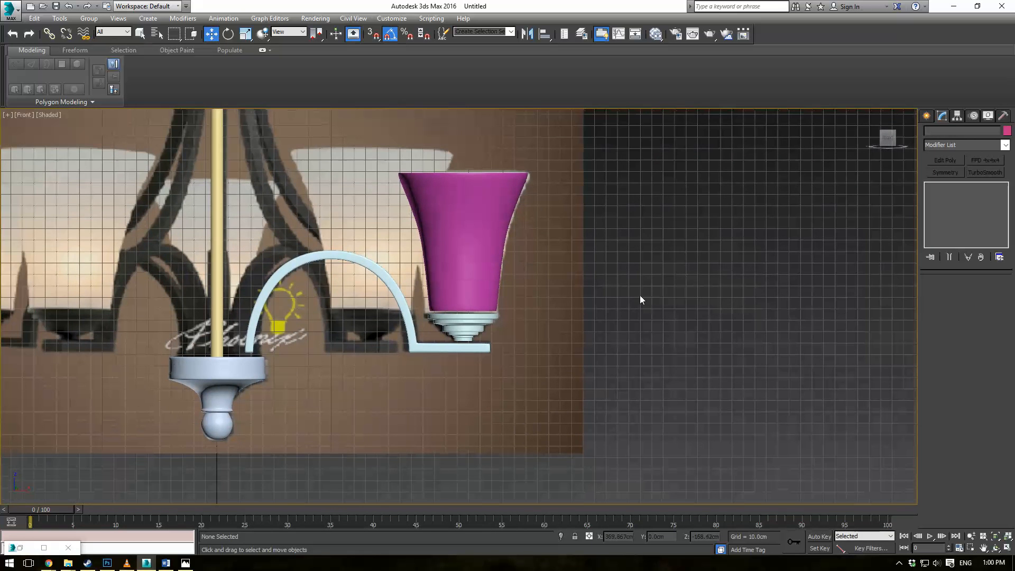
Move the curved arm about 22.3 cm along Y in the top view to line it up with the stem and lampshade centres
key(alt+w)
scroll(324, 250, down, 8)
middle_drag(401, 266, 242, 202)
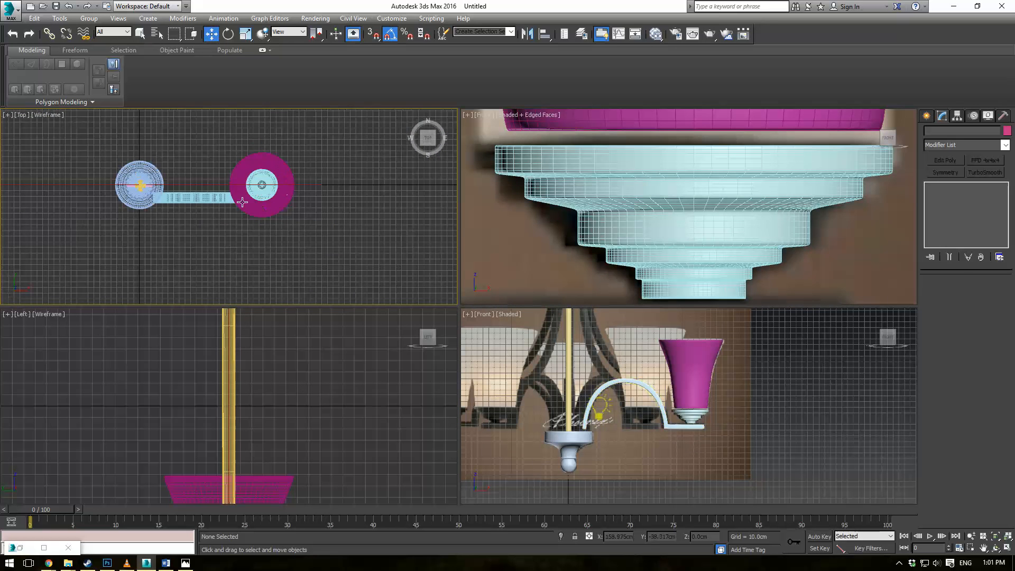
click(195, 198)
scroll(179, 182, up, 2)
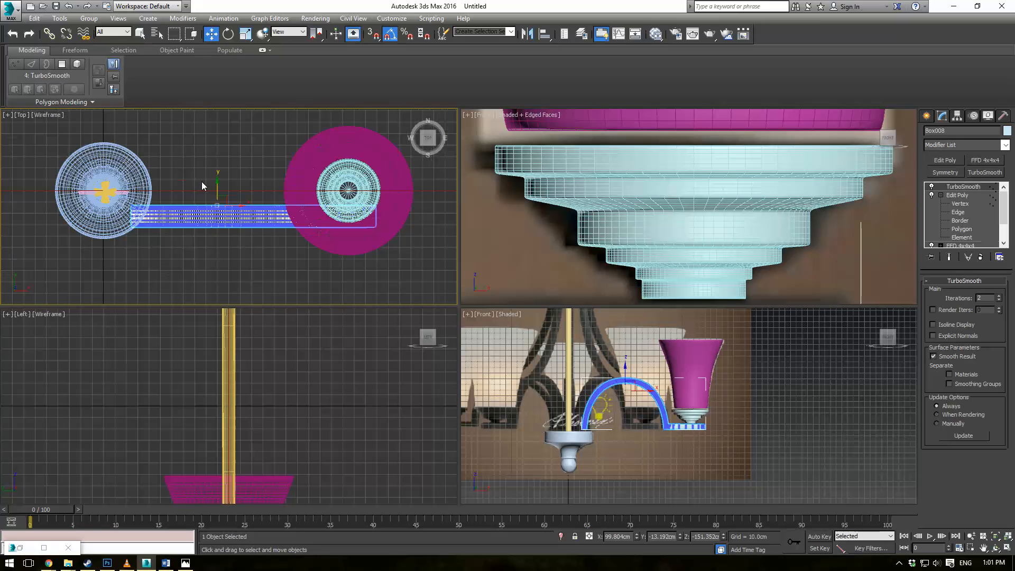
drag(218, 191, 219, 182)
drag(224, 171, 224, 166)
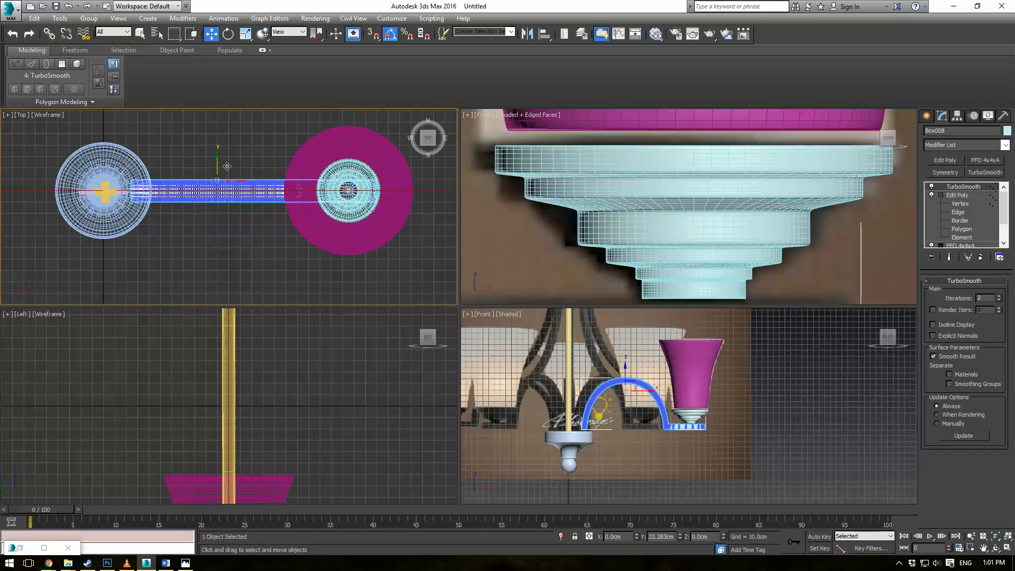
Nudge the curved arm about 0.44 cm further along Y in the top view and check its alignment with the lampshade holder
click(963, 194)
click(963, 203)
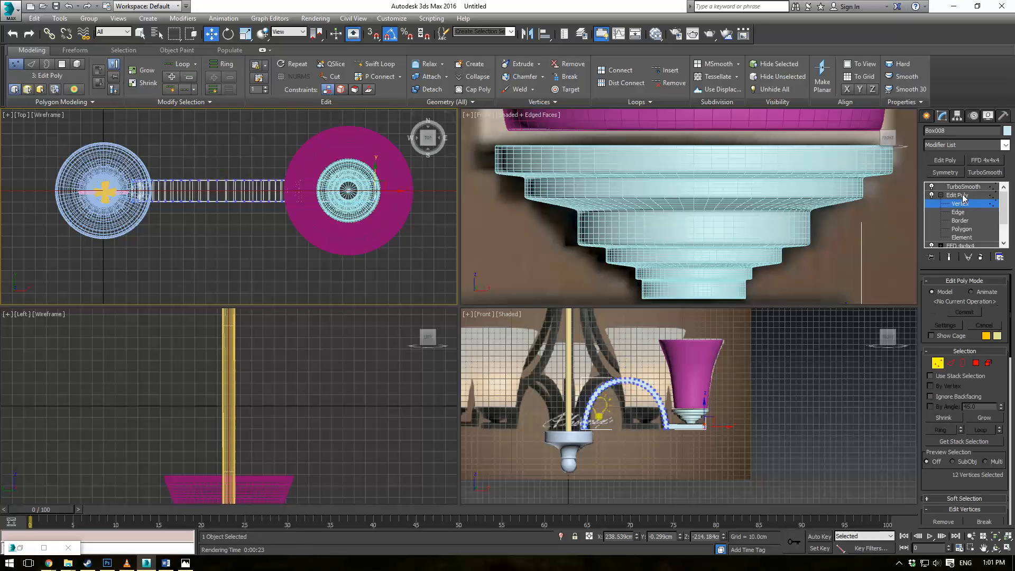
click(963, 195)
click(963, 187)
scroll(172, 178, up, 3)
middle_drag(169, 167, 215, 172)
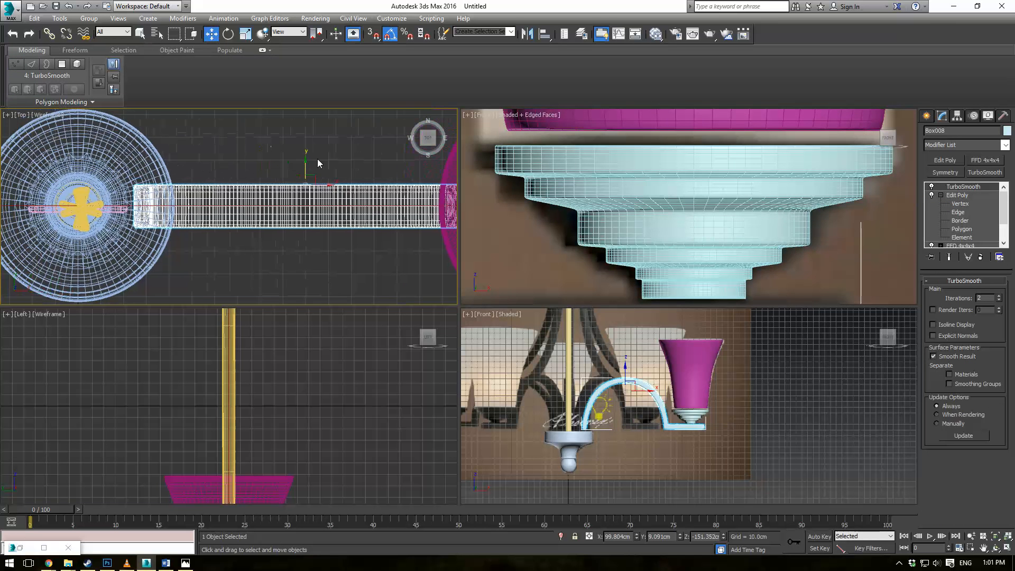
drag(305, 161, 322, 160)
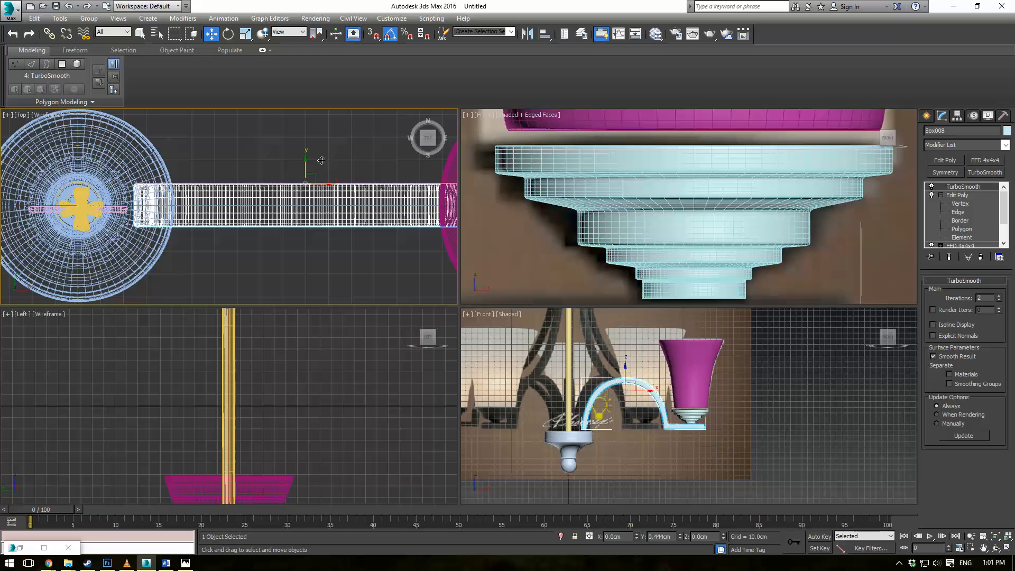
scroll(361, 182, down, 2)
middle_drag(361, 182, 320, 205)
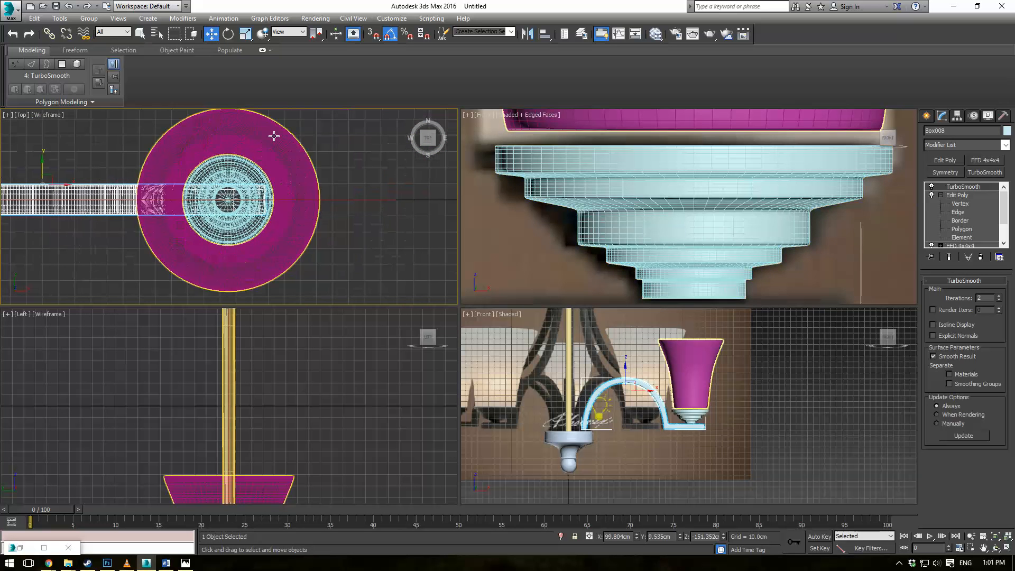
Examine the realigned arm and lampshade in perspective, and compare them with the reference in a maximized front view
right_click(783, 410)
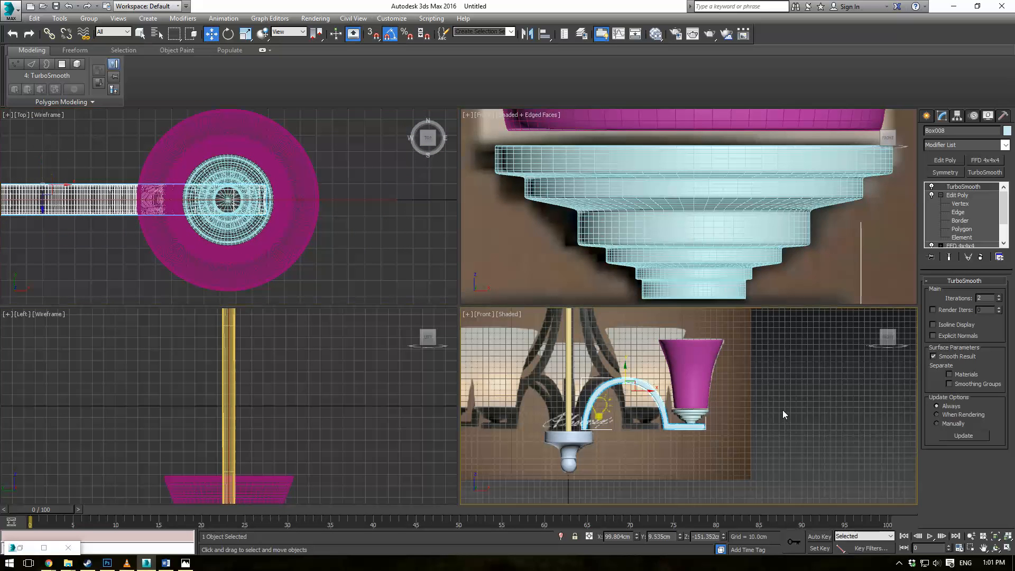
key(p)
mouse_move(725, 381)
alt+middle_down()
mouse_move(731, 374)
mouse_move(642, 399)
mouse_move(741, 386)
alt+middle_up()
scroll(742, 386, down, 2)
click(792, 392)
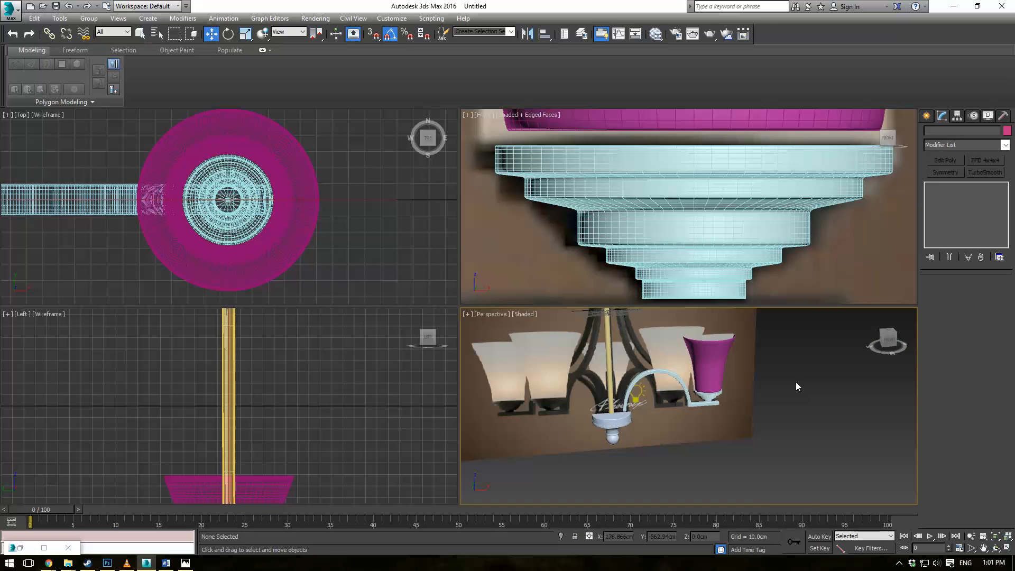
key(f)
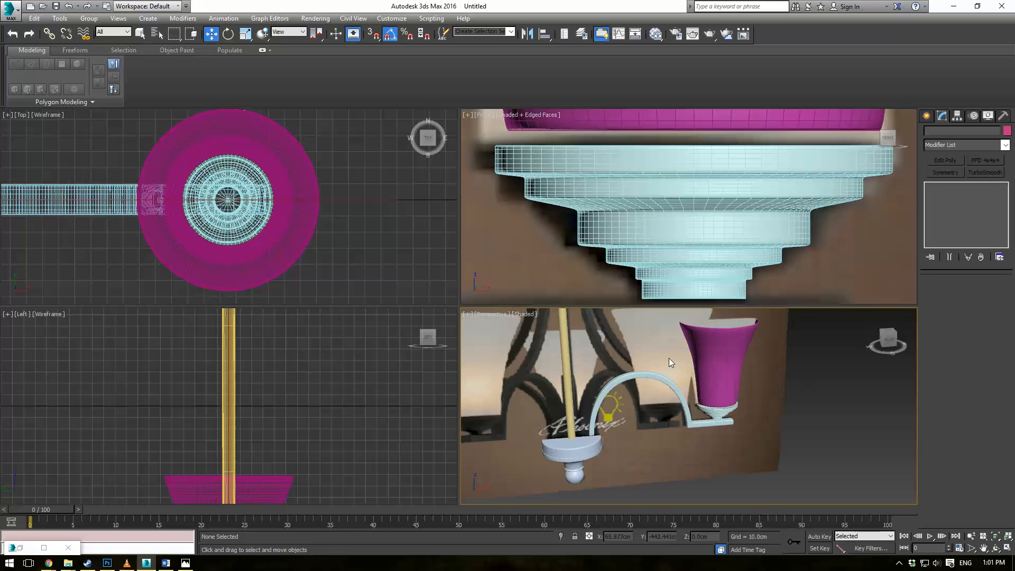
key(alt+w)
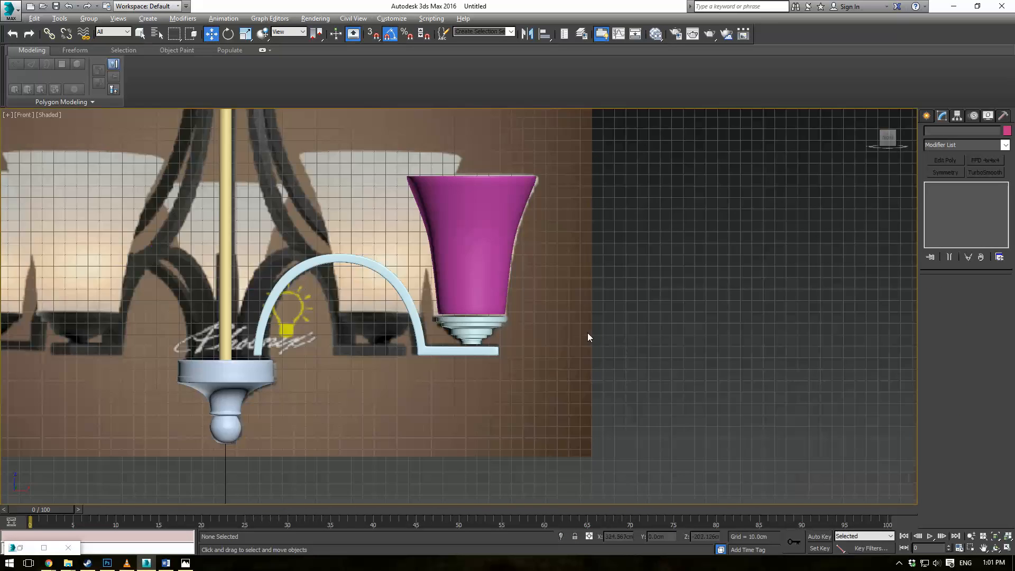
key(z)
scroll(629, 327, up, 2)
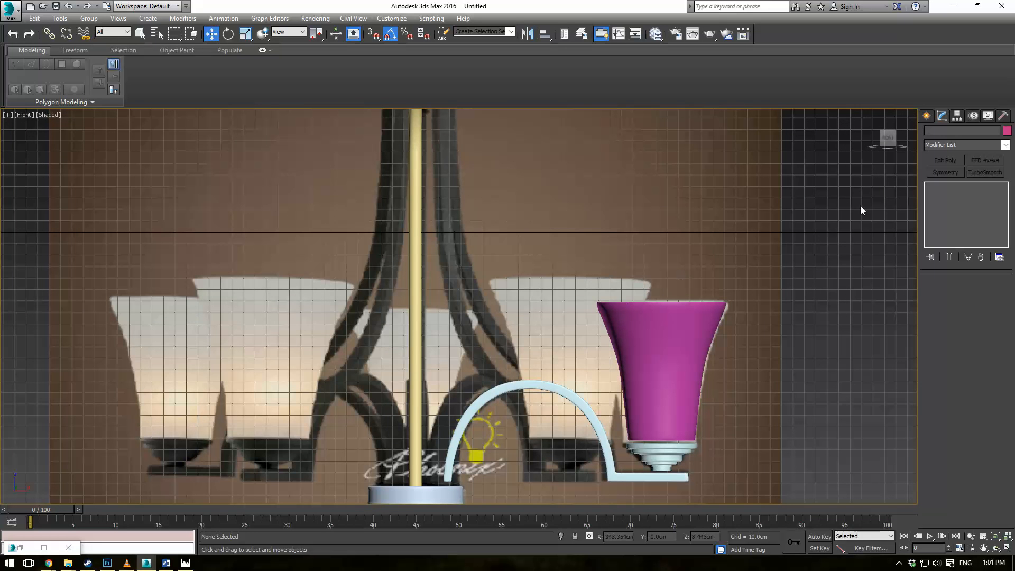
Clone the curved arm as a single independent copy about 97 cm above the original
click(926, 117)
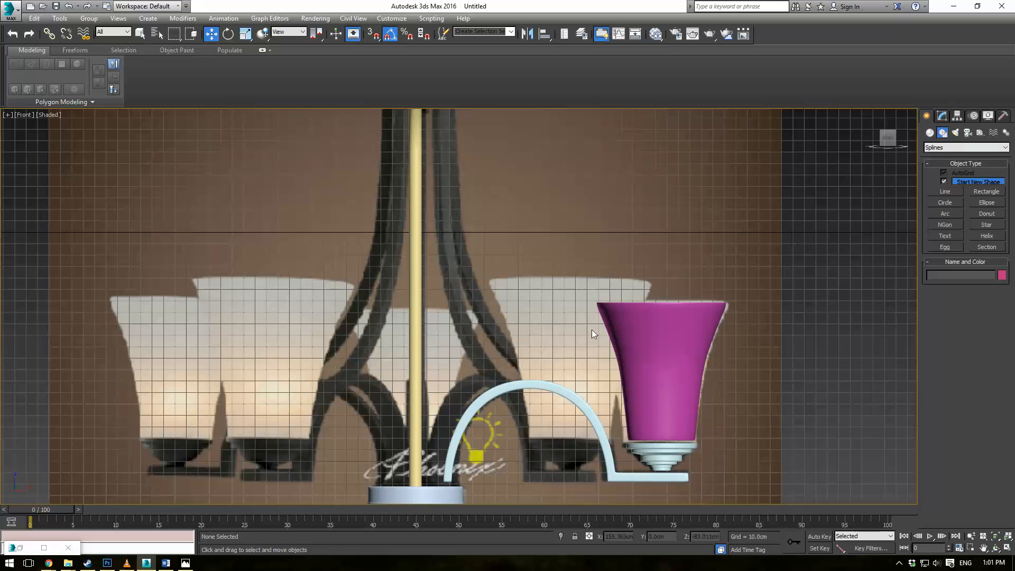
click(567, 400)
click(942, 116)
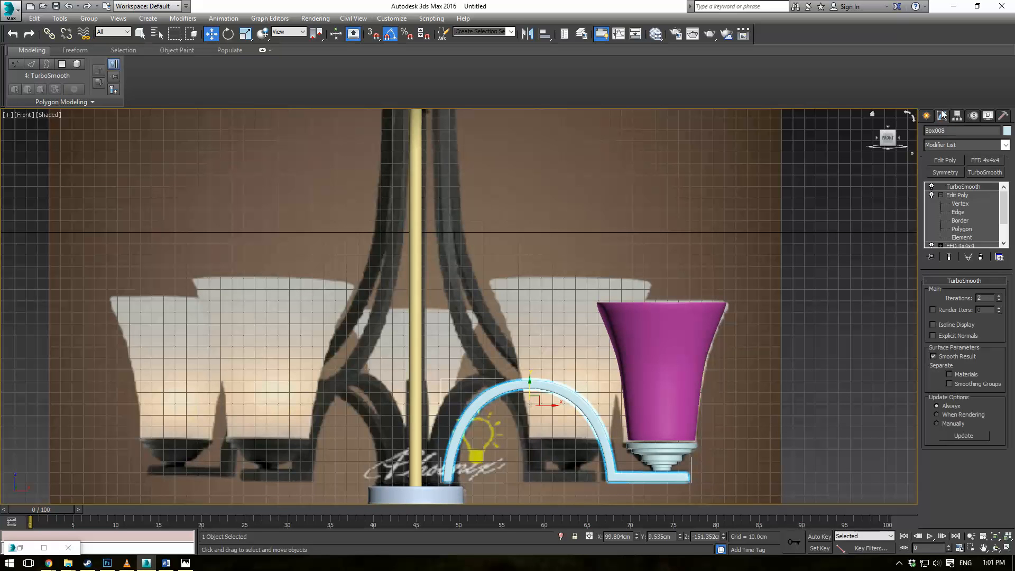
middle_drag(570, 312, 573, 310)
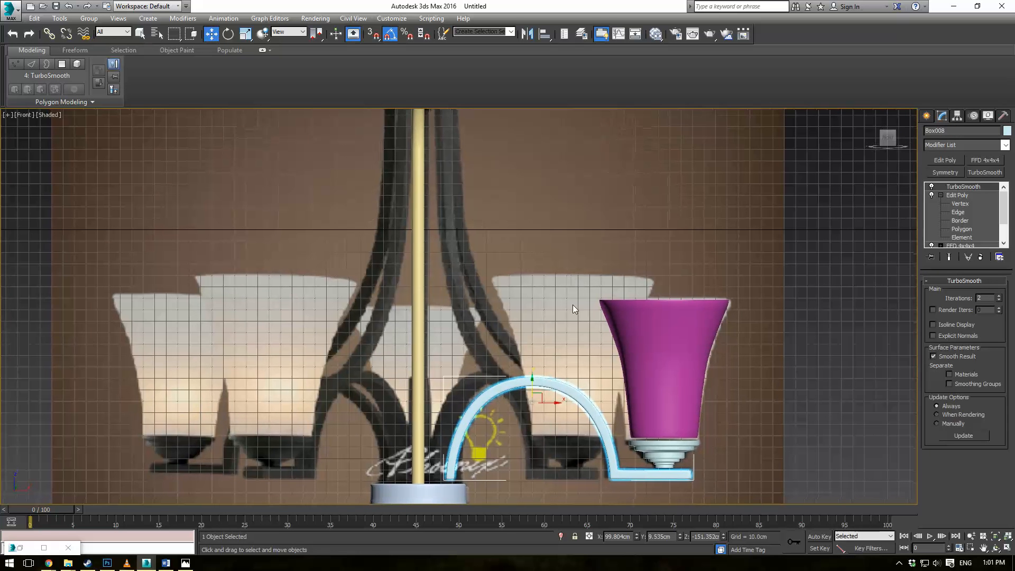
shift+drag(532, 382, 532, 267)
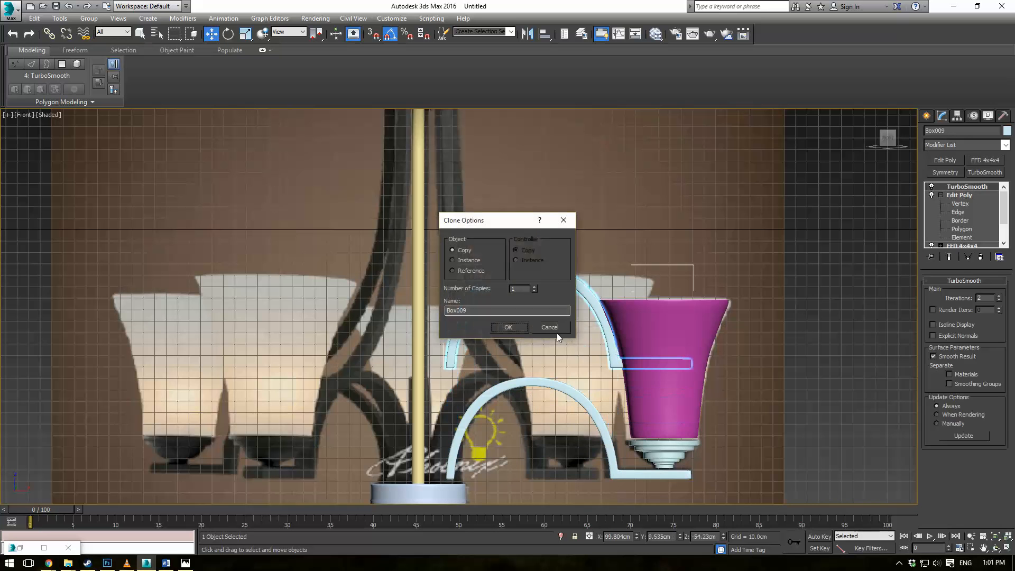
click(494, 326)
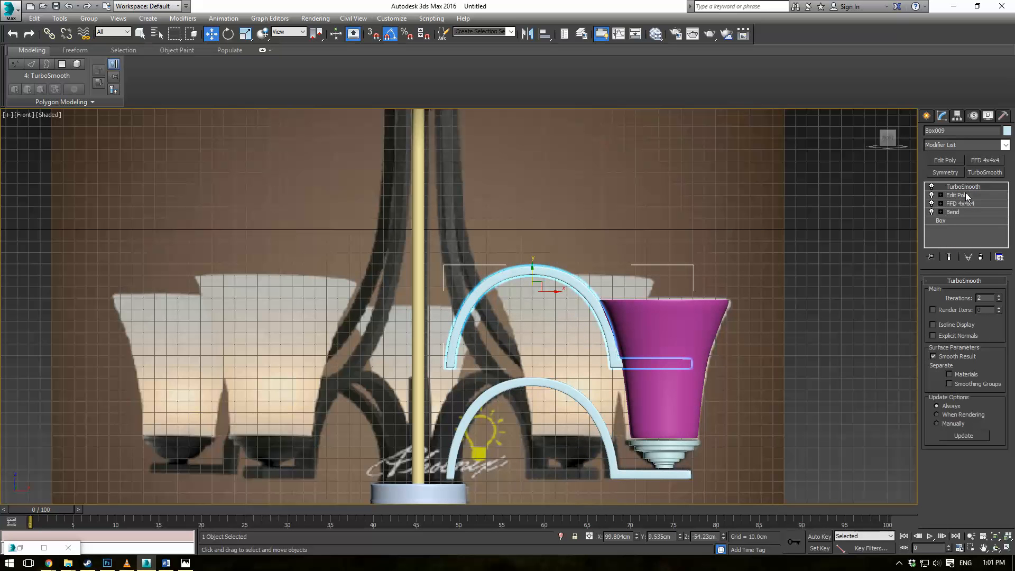
Rotate the copied arm at its Bend level so the arch opens away from the stem, and move it beside the reference's upper arm
click(956, 211)
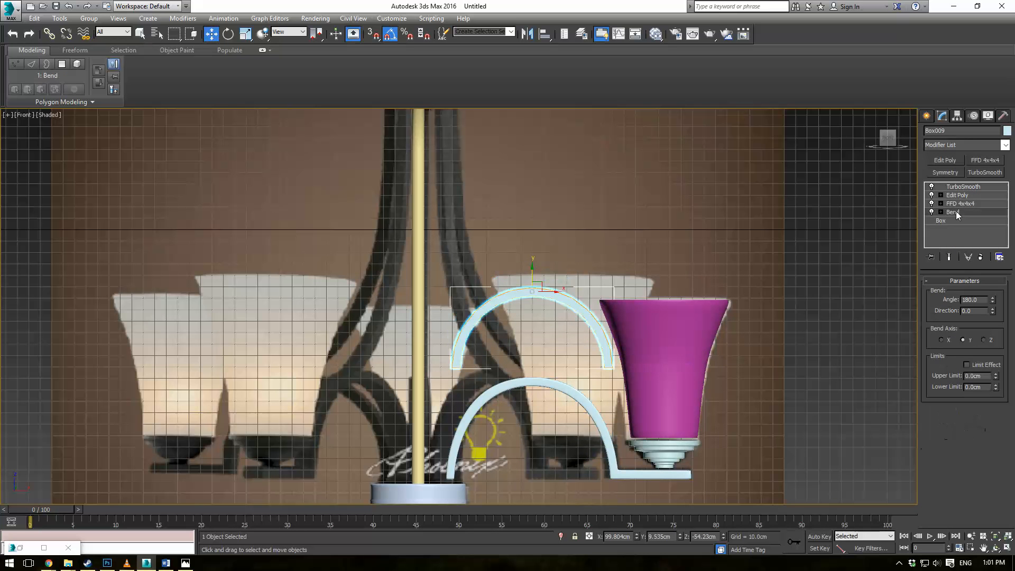
key(e)
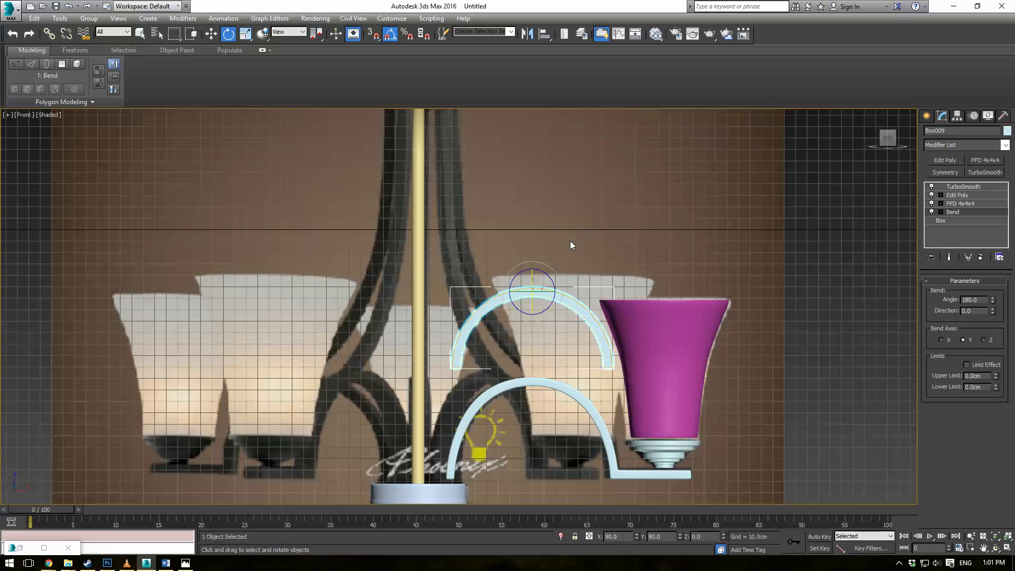
drag(547, 275, 479, 273)
key(w)
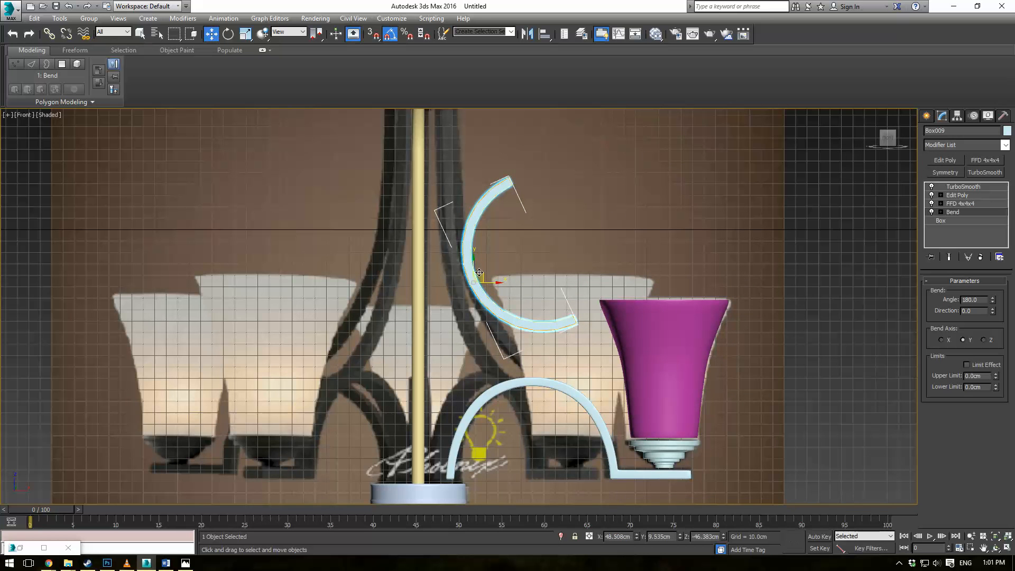
Set the copied arm's Bend angle to 58 and rotate it by -5 degrees to follow the reference's upper arm
drag(996, 301, 951, 428)
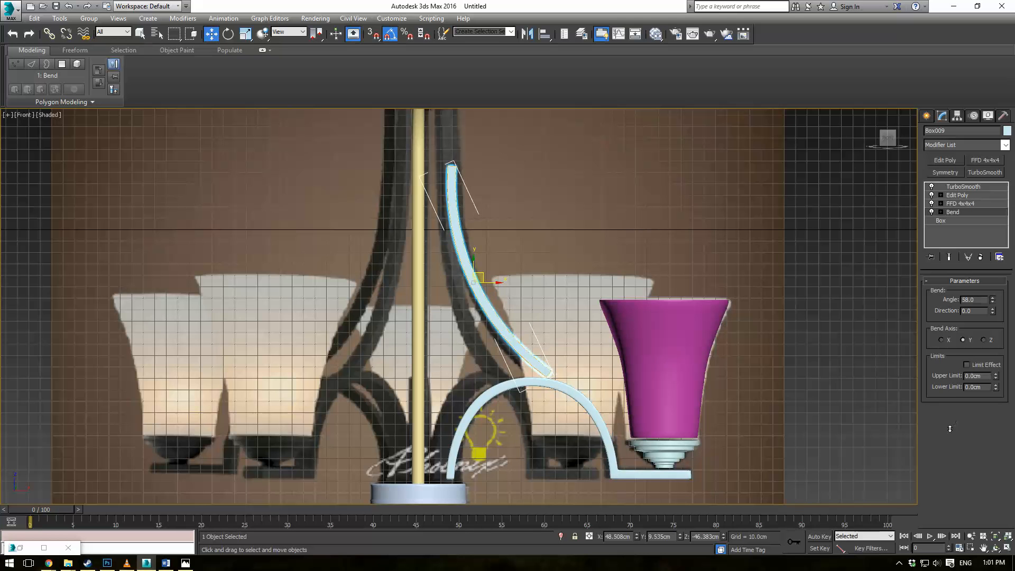
key(e)
drag(491, 274, 495, 275)
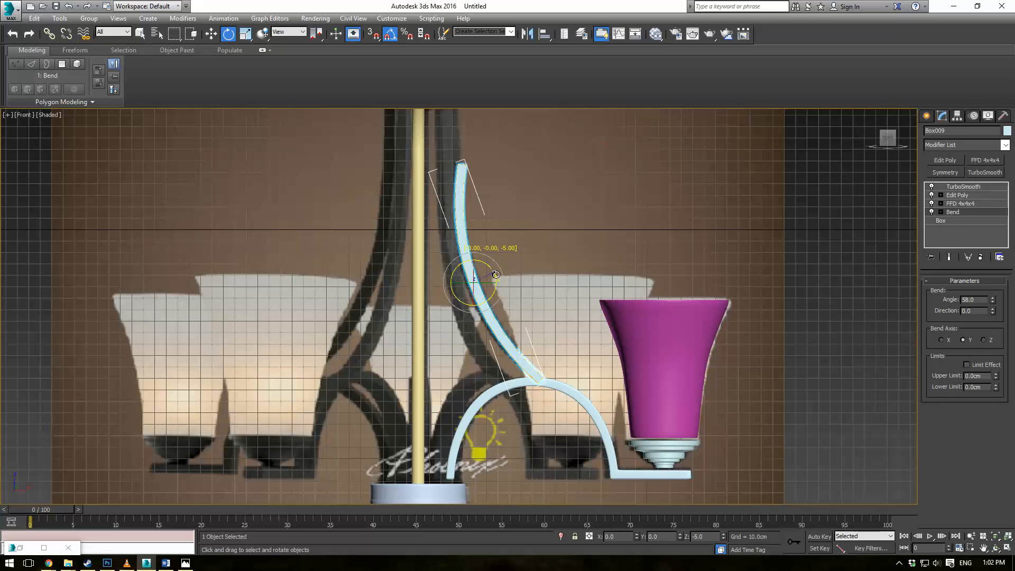
Move the lower row of the copy's FFD 4x4x4 control points about 5.2 cm outward and 3.3 cm up onto the lower arch
scroll(542, 381, up, 10)
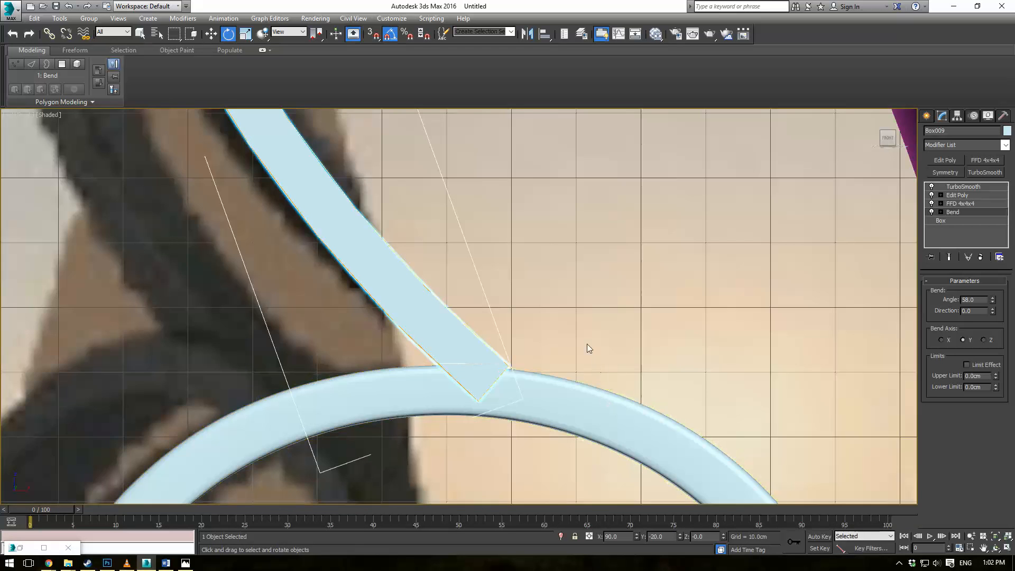
middle_drag(583, 320, 618, 388)
scroll(618, 388, down, 4)
click(958, 204)
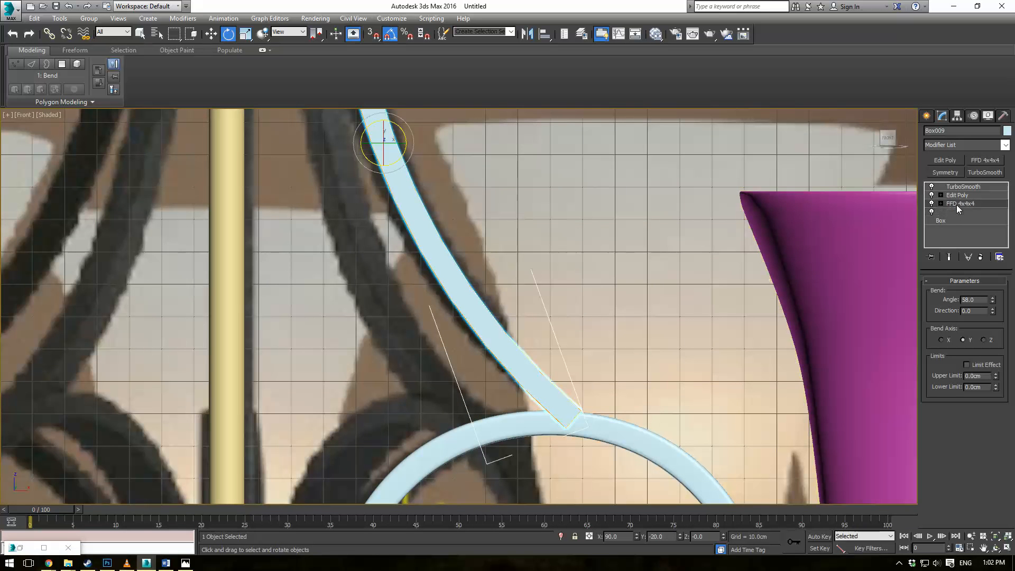
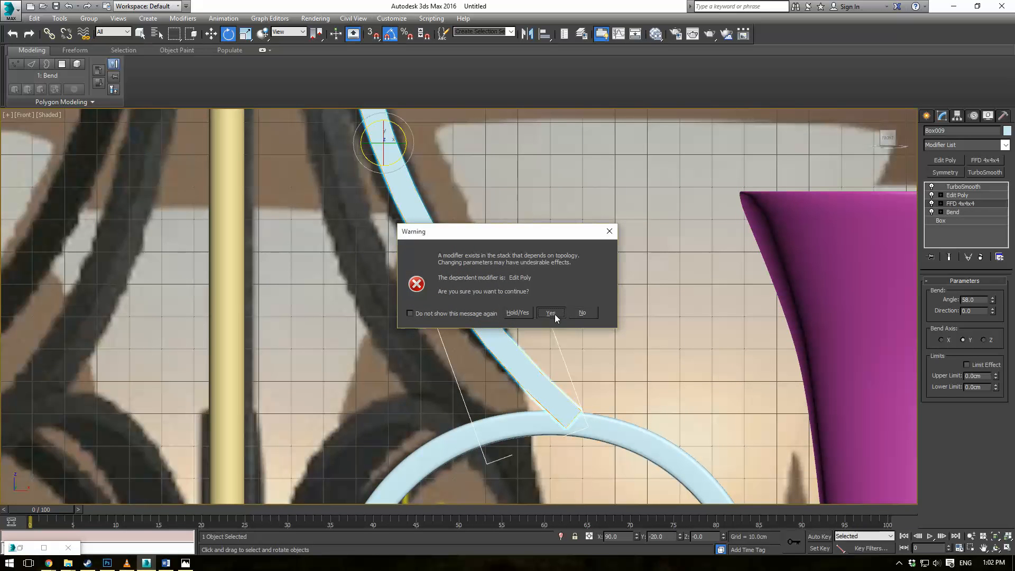
click(551, 313)
middle_drag(647, 324, 610, 266)
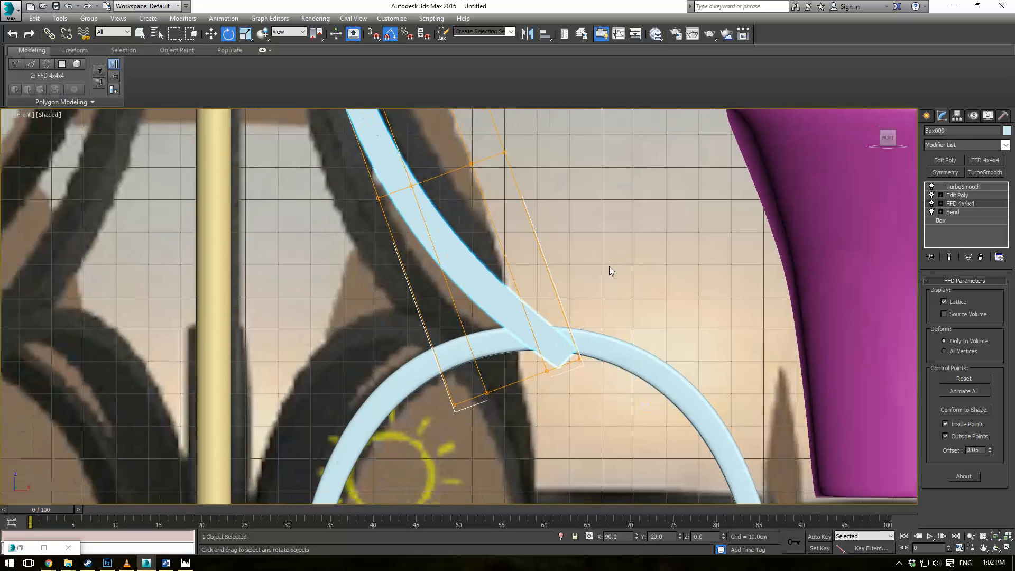
key(1)
click(517, 382)
key(w)
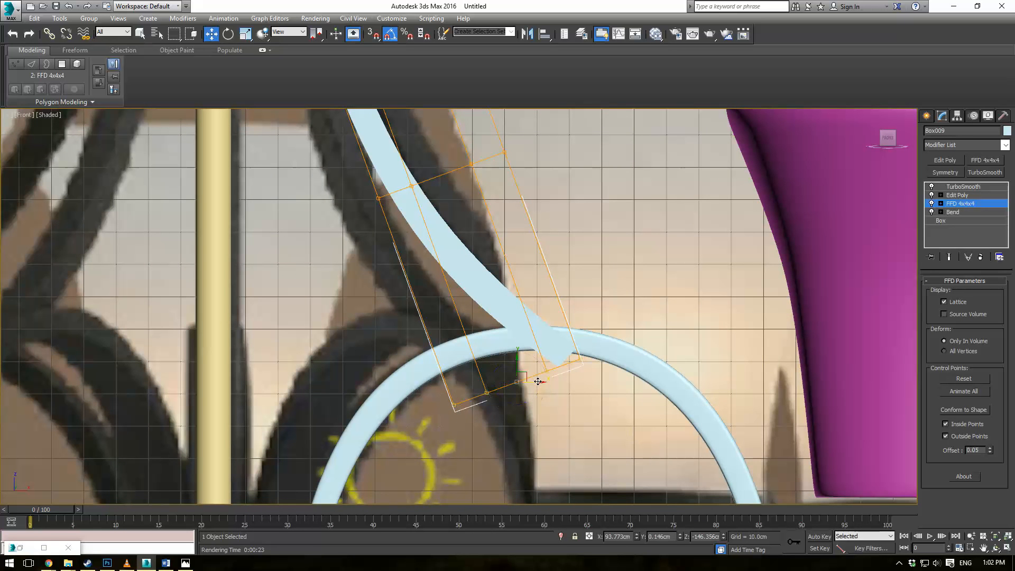
drag(527, 373, 552, 362)
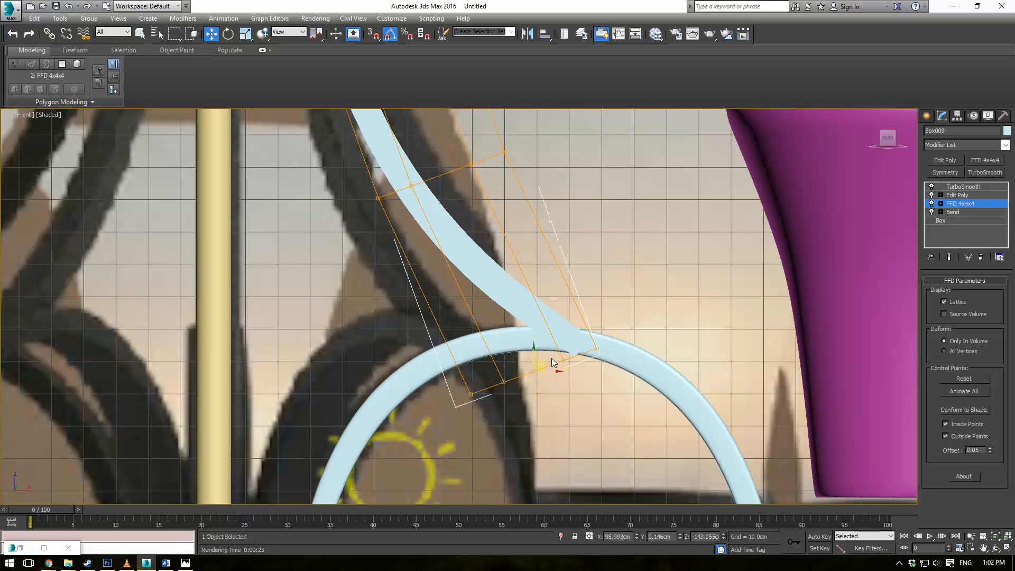
Delete the polygons of the slanted end piece crossing the stem at the top of the copied arm
click(958, 196)
scroll(652, 287, down, 5)
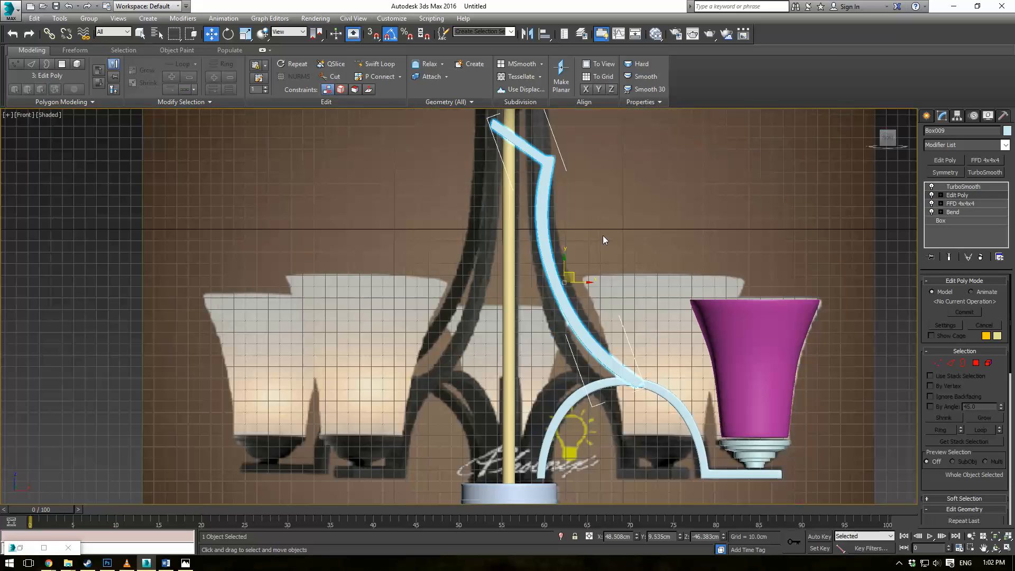
scroll(603, 240, down, 4)
scroll(650, 234, up, 7)
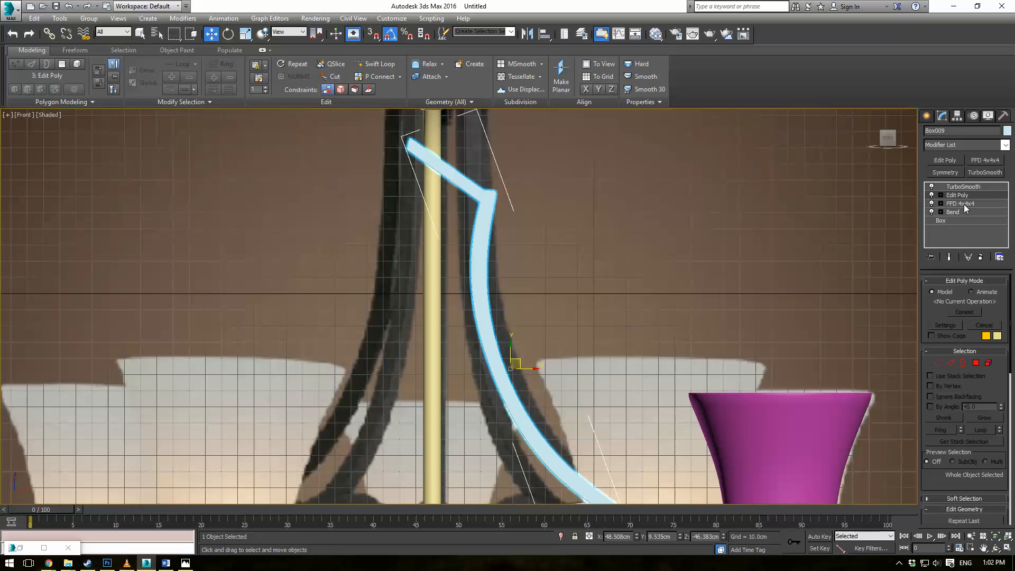
click(940, 195)
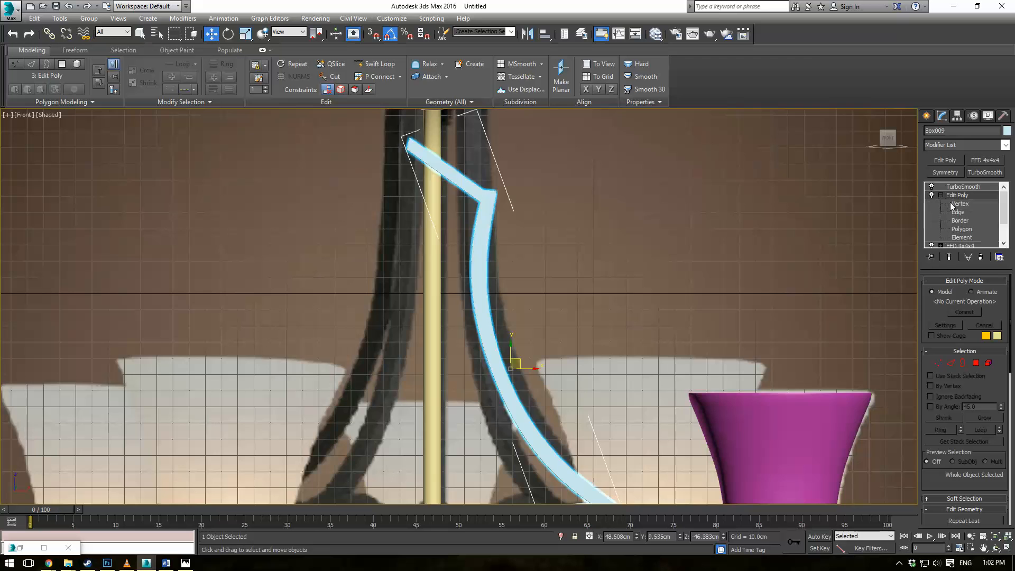
click(960, 204)
scroll(567, 152, up, 2)
middle_drag(567, 152, 555, 228)
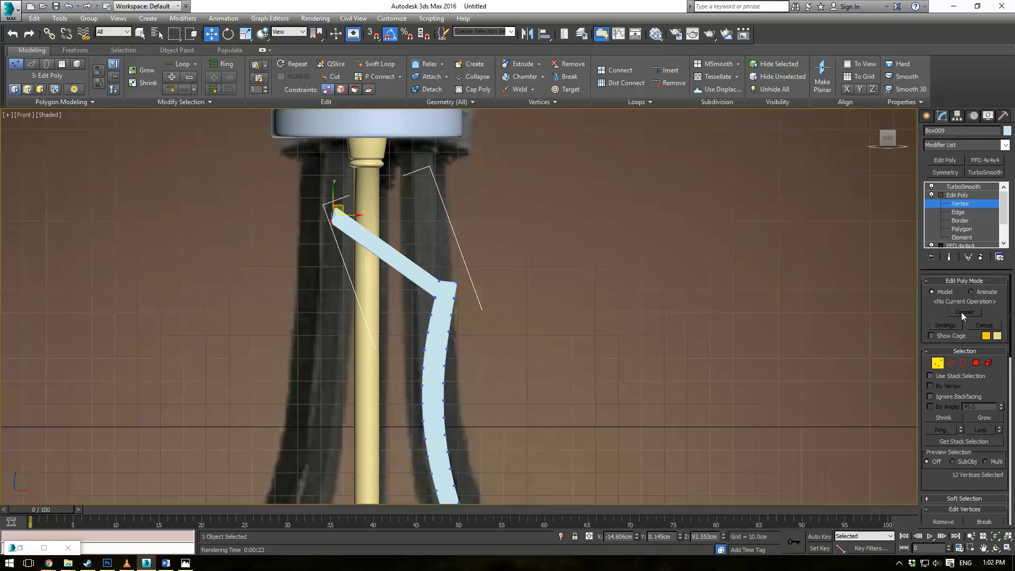
click(976, 363)
drag(250, 186, 387, 317)
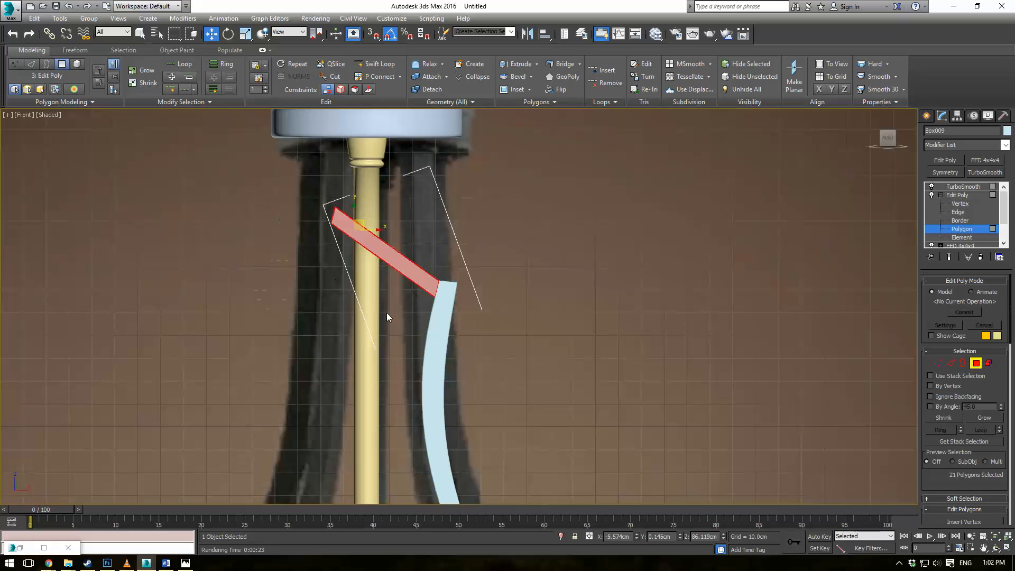
key(Delete)
Move the top row of the arm's FFD 4x4x4 control points about 11.1 cm toward the stem
click(943, 245)
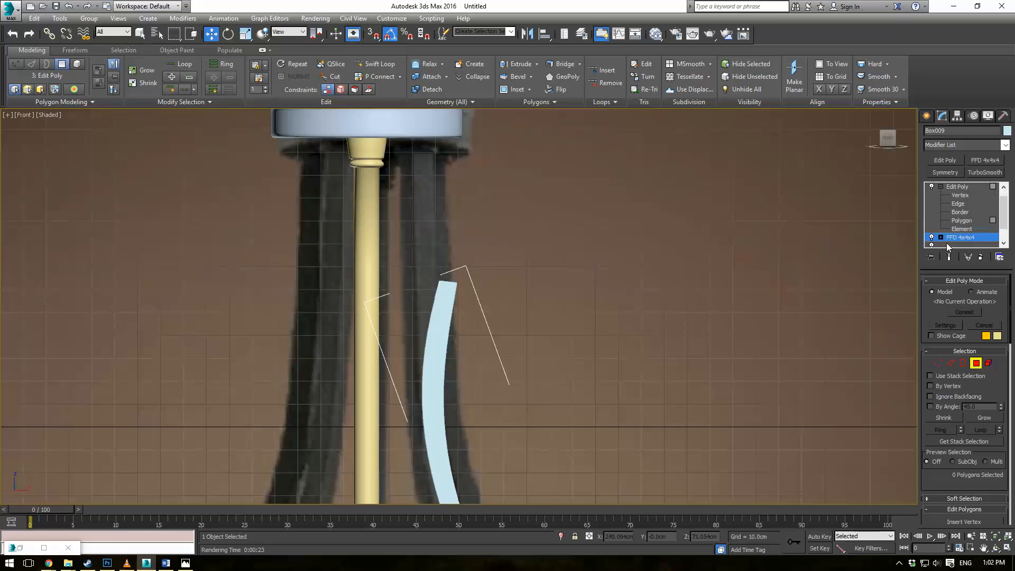
click(547, 313)
scroll(580, 328, down, 2)
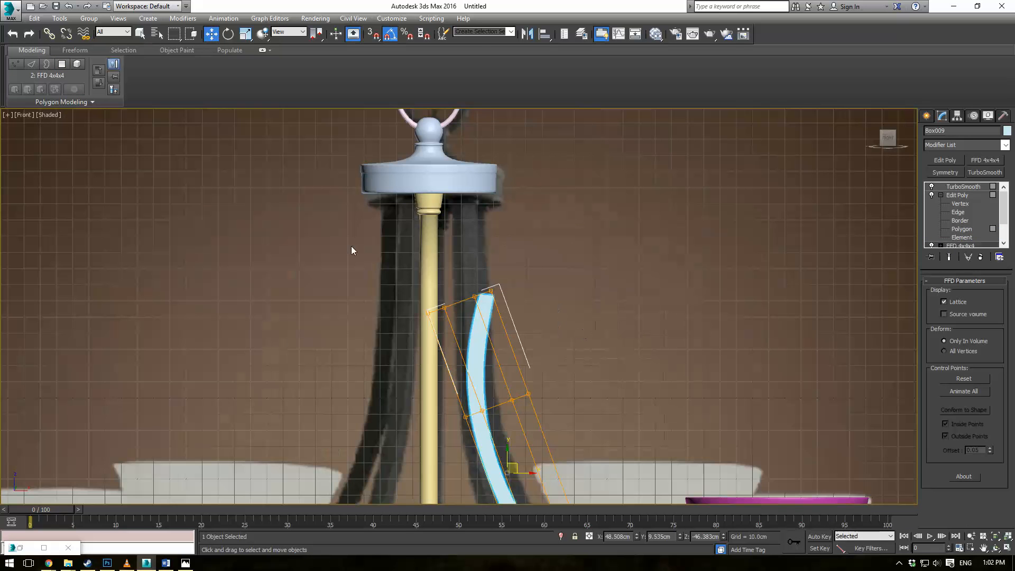
drag(348, 244, 509, 325)
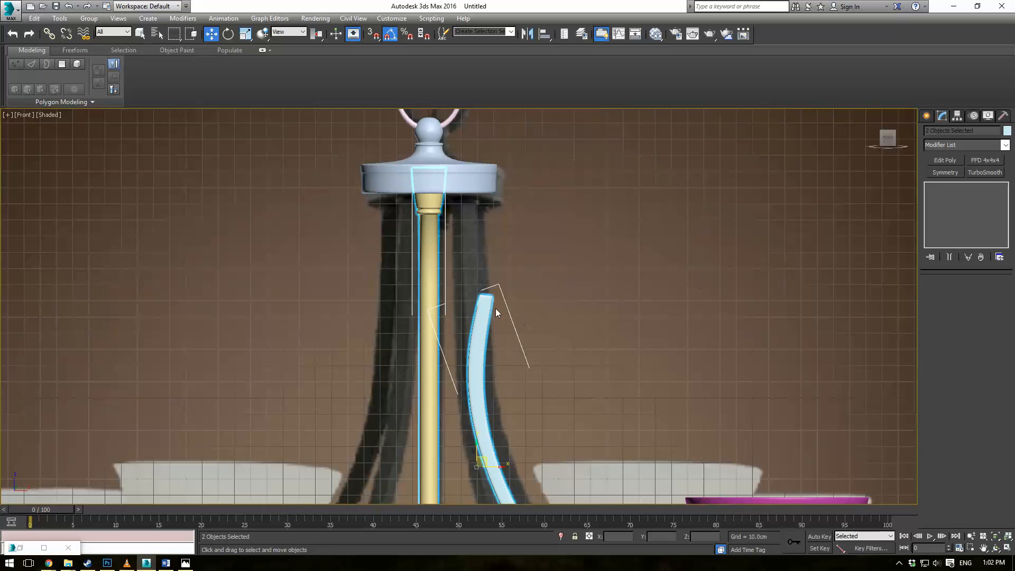
click(492, 309)
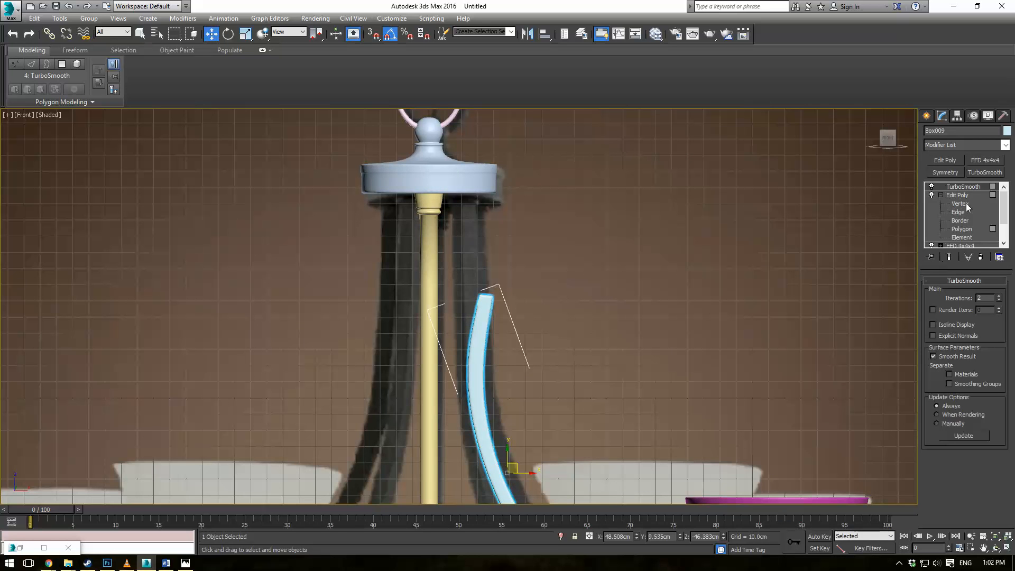
click(961, 245)
click(523, 316)
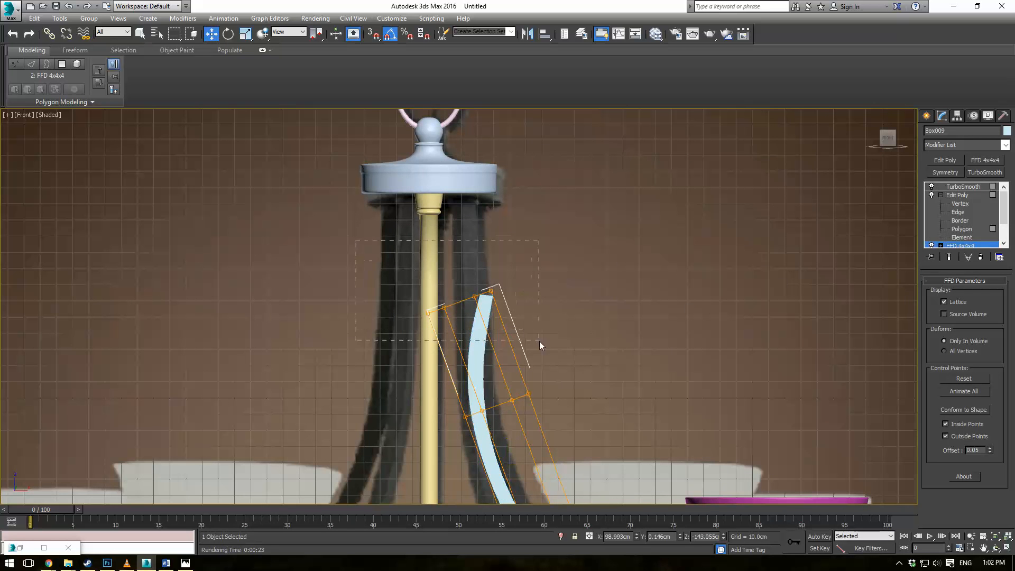
drag(540, 345, 540, 347)
drag(478, 307, 459, 308)
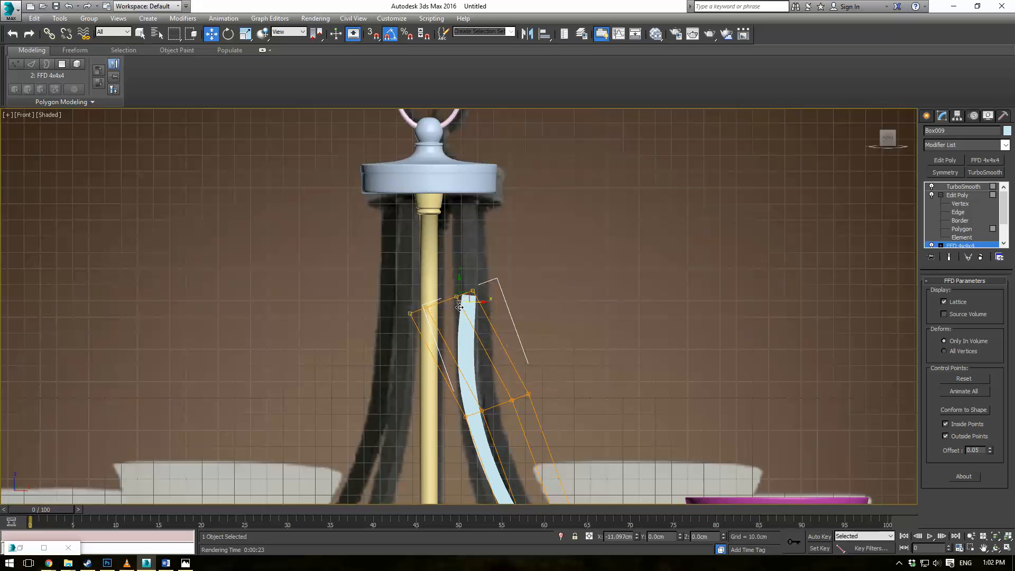
Try to shift the second row of the arm's FFD control points slightly outward
drag(430, 347, 581, 463)
middle_drag(619, 356, 591, 286)
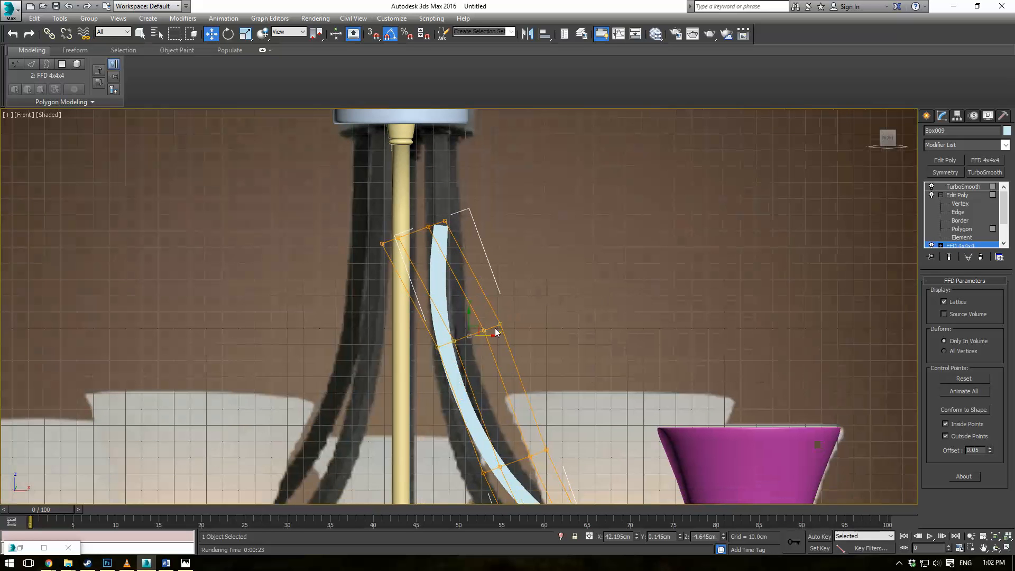
mouse_move(485, 337)
mouse_down()
mouse_move(507, 336)
mouse_move(495, 337)
mouse_up()
key(ctrl+z)
Scale the inner and outer side vertices of the arm's upper section along X at Edit Poly level to straighten both sides vertically
scroll(494, 237, up, 2)
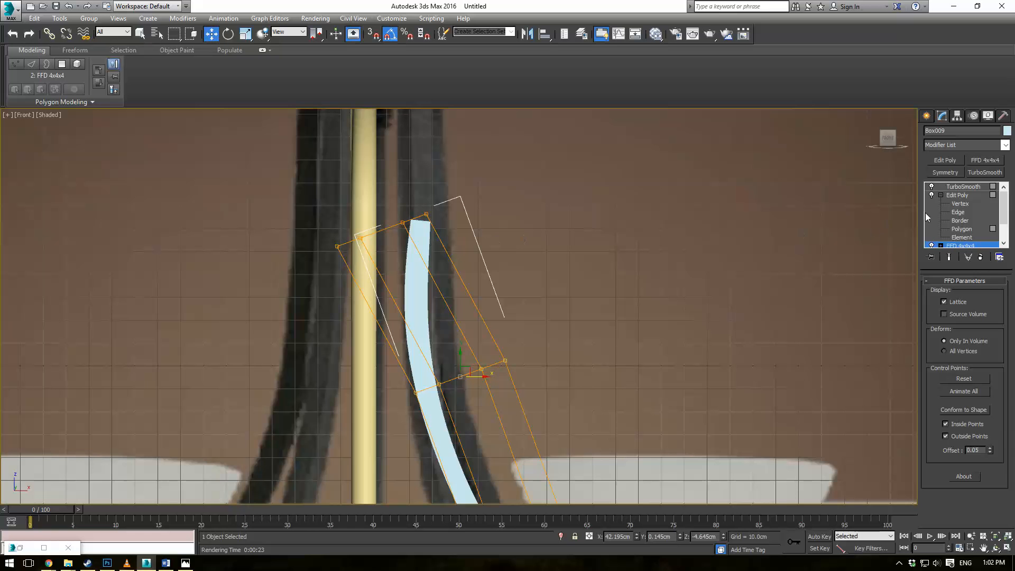
click(947, 203)
middle_drag(494, 258, 500, 244)
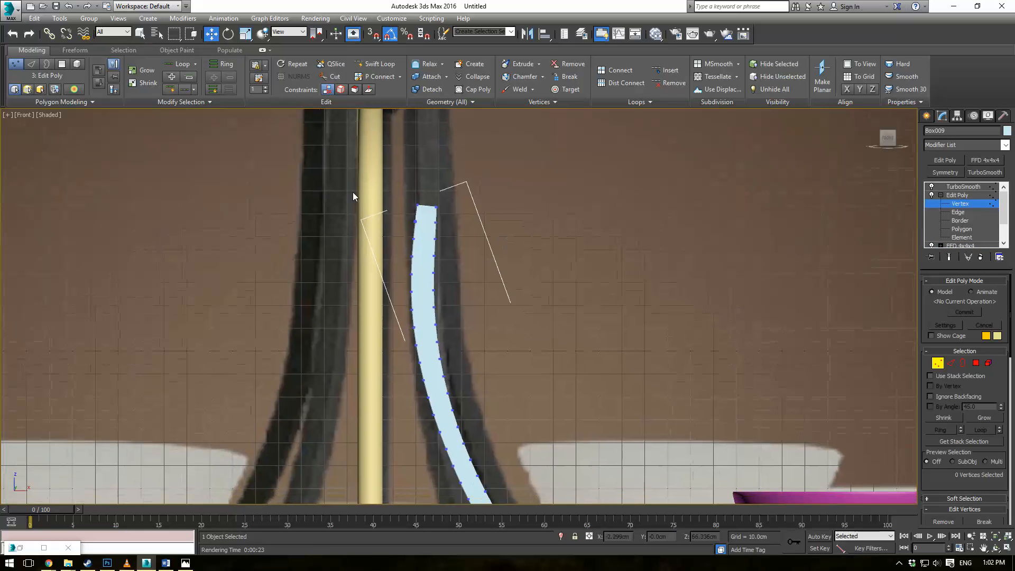
drag(418, 358, 418, 355)
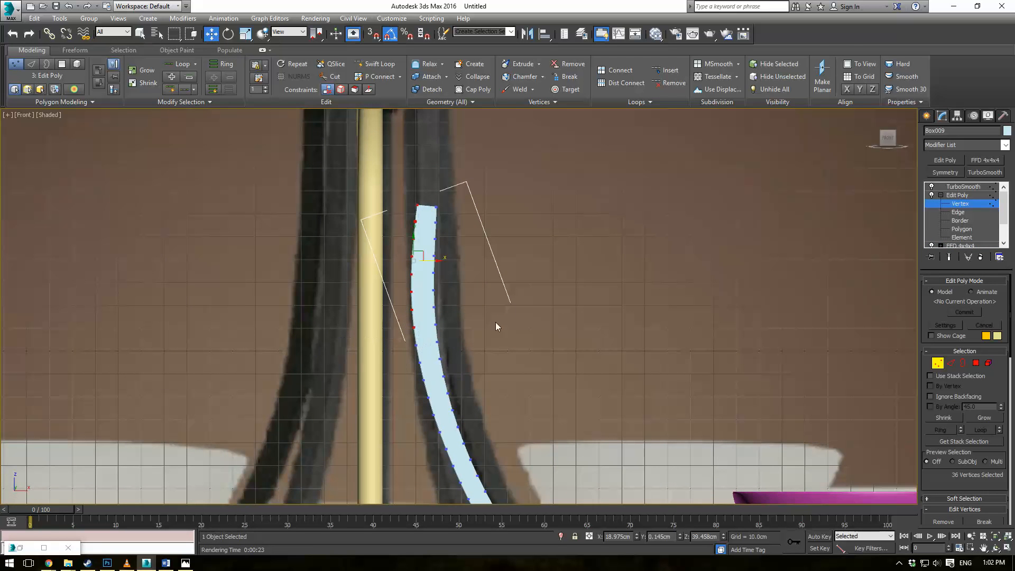
key(r)
drag(437, 259, 382, 256)
drag(419, 322, 424, 330)
drag(462, 259, 408, 263)
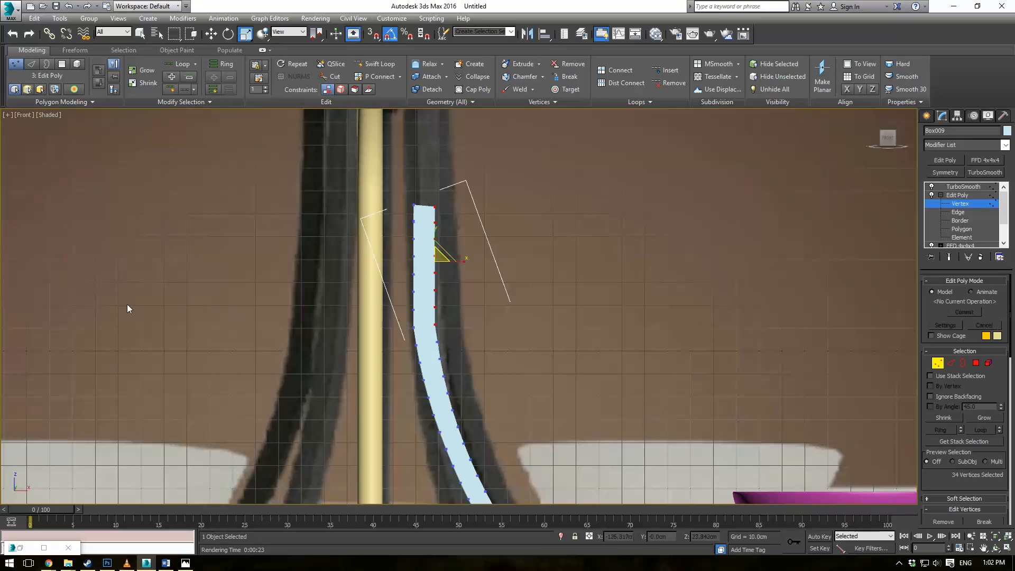
click(382, 315)
Move the four vertices where the arm's straight section meets the curve about 0.3 cm outward
middle_drag(481, 309, 474, 259)
scroll(352, 273, up, 2)
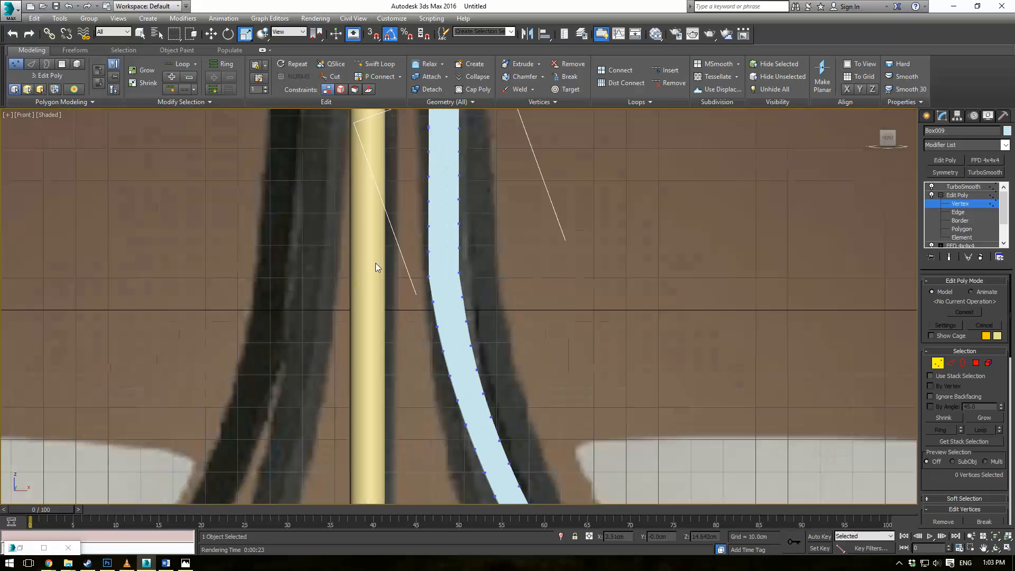
key(1)
drag(447, 279, 447, 280)
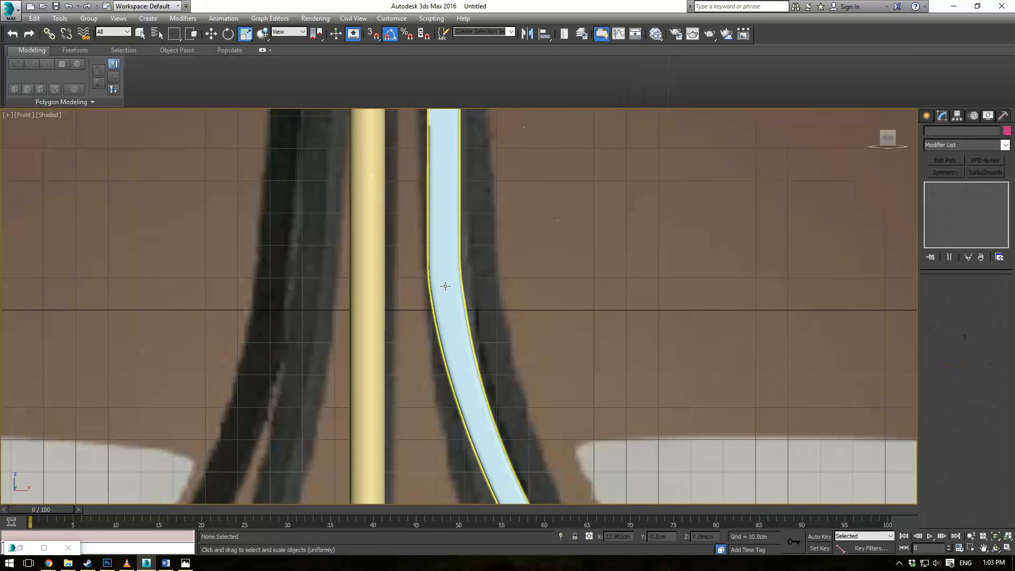
click(963, 186)
click(965, 205)
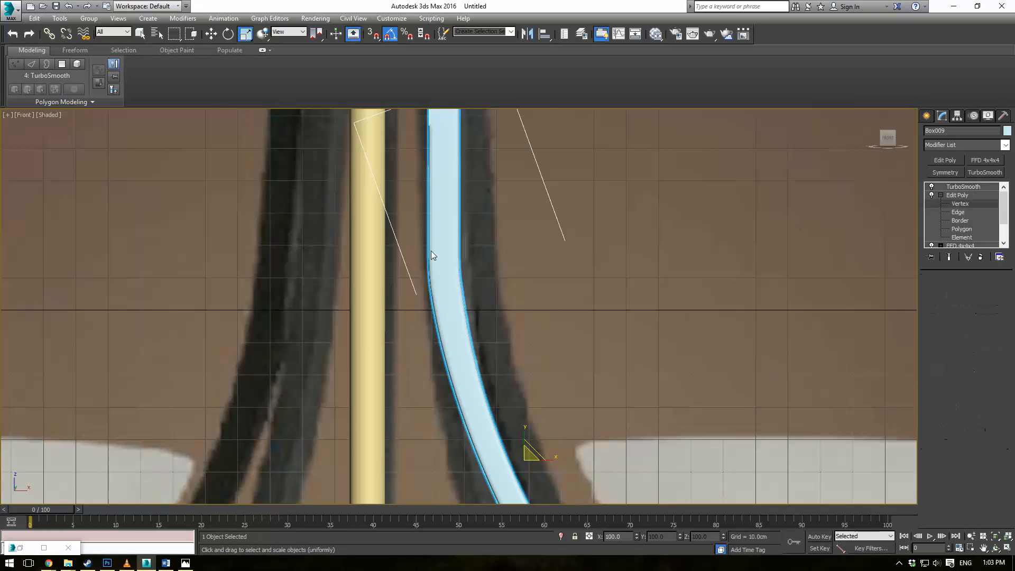
drag(352, 264, 453, 272)
key(w)
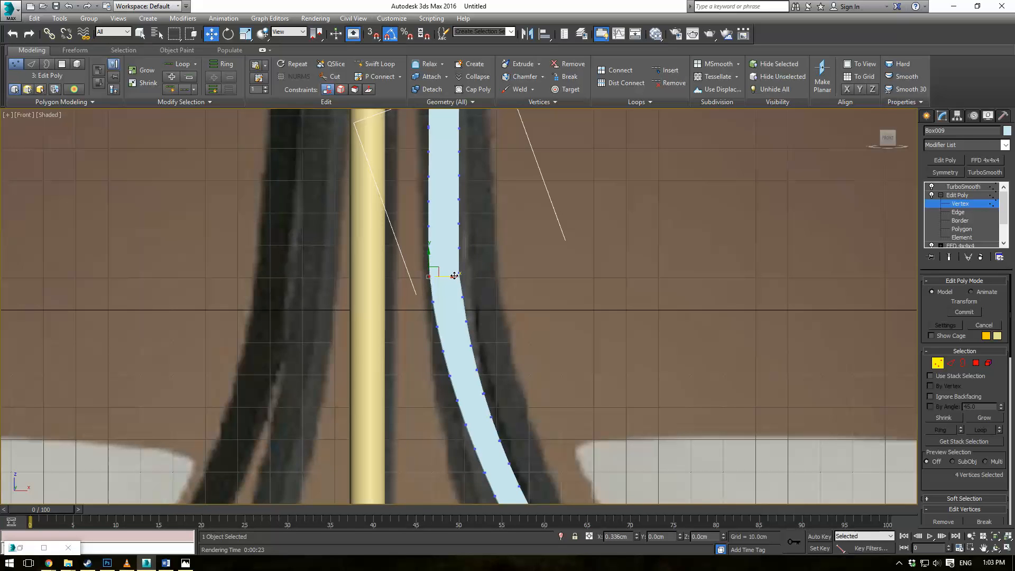
scroll(573, 243, down, 4)
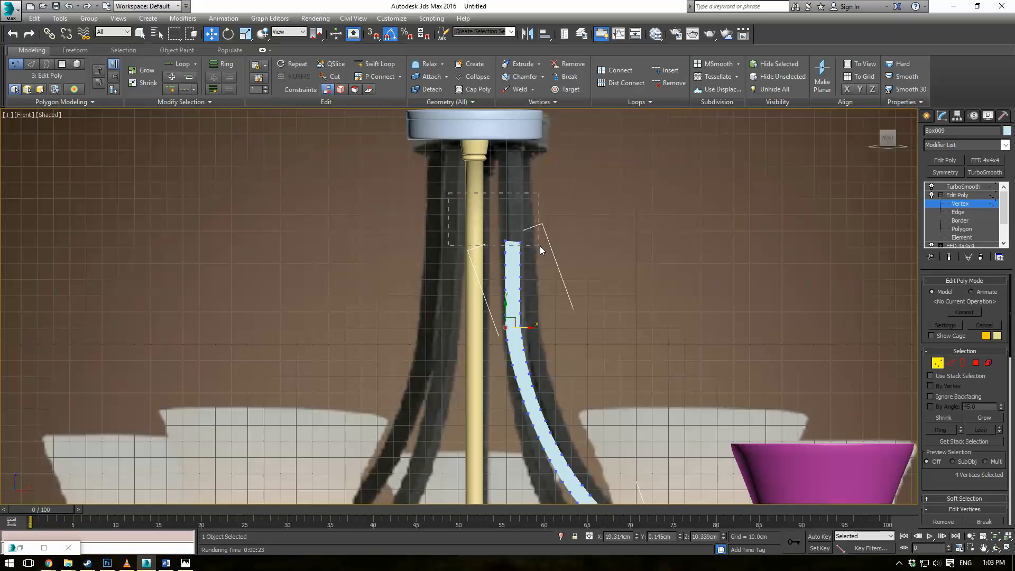
Raise the arm's top end vertices up to the underside of the ceiling plate
drag(541, 246, 543, 249)
middle_drag(593, 200, 583, 221)
drag(505, 245, 531, 140)
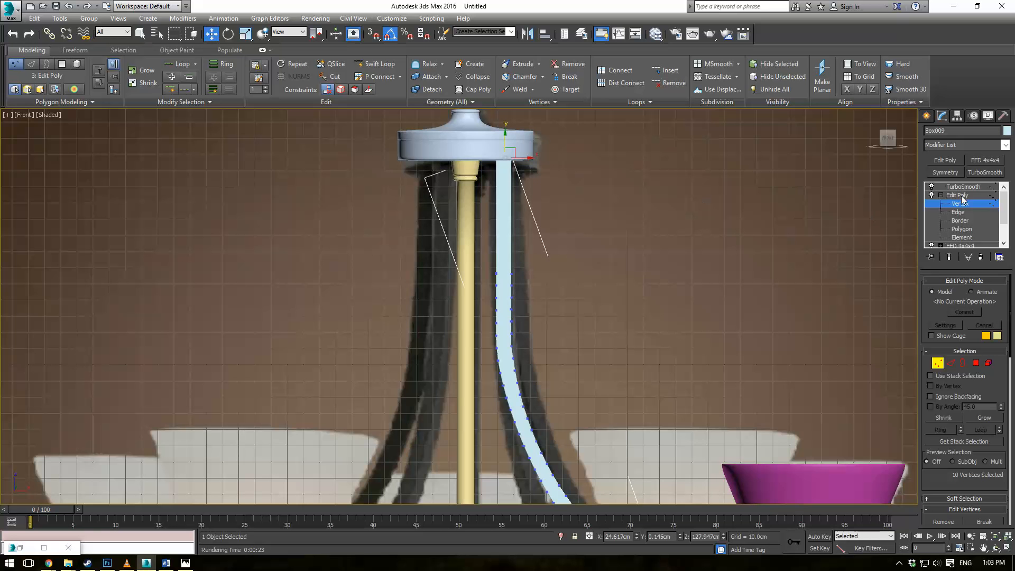
Select the open border on the arm's extended upper section in the Perspective view
middle_drag(633, 231, 639, 234)
key(p)
key(F3)
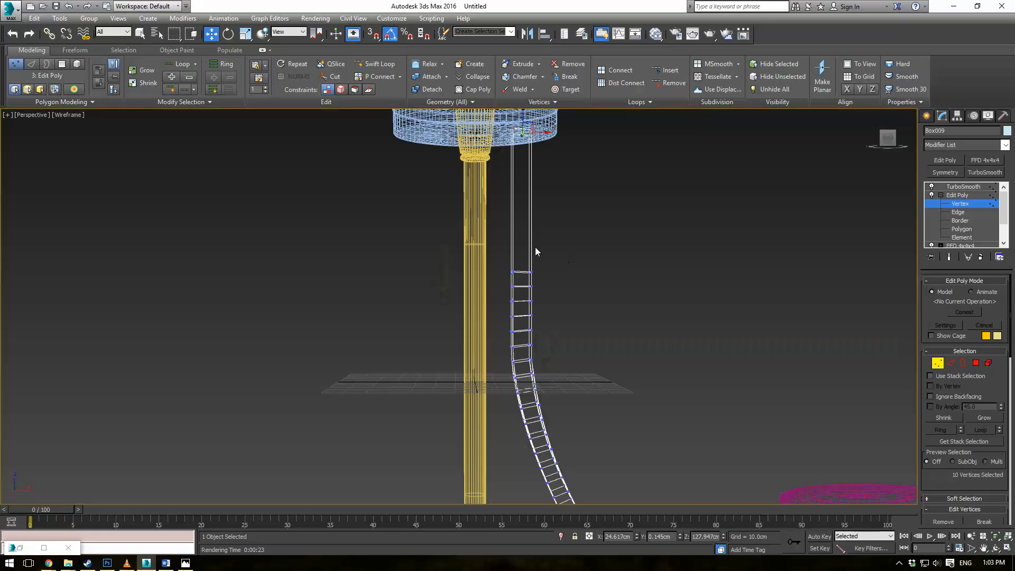
middle_drag(535, 246, 567, 328)
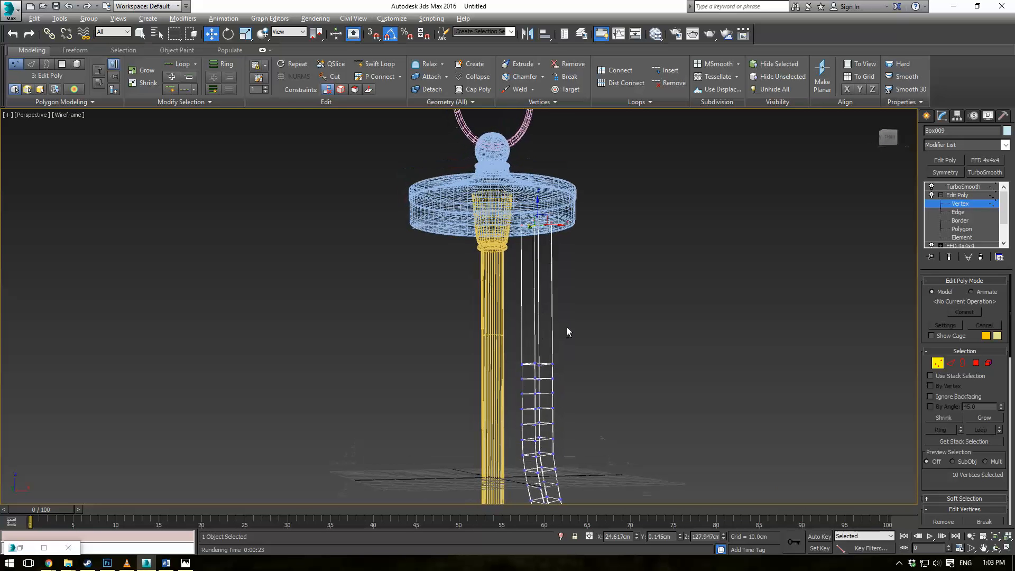
click(976, 363)
click(534, 299)
scroll(529, 350, up, 4)
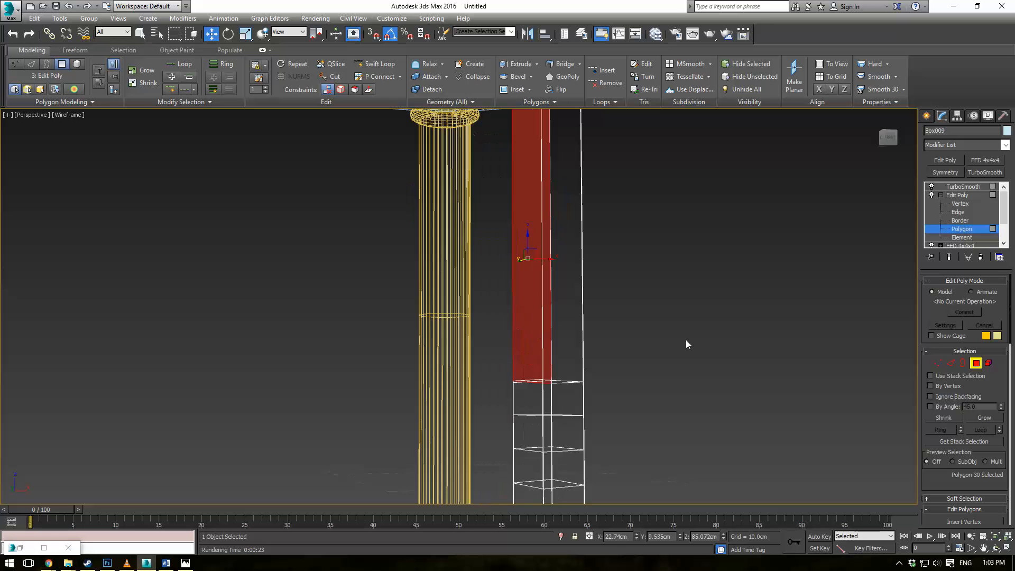
click(964, 362)
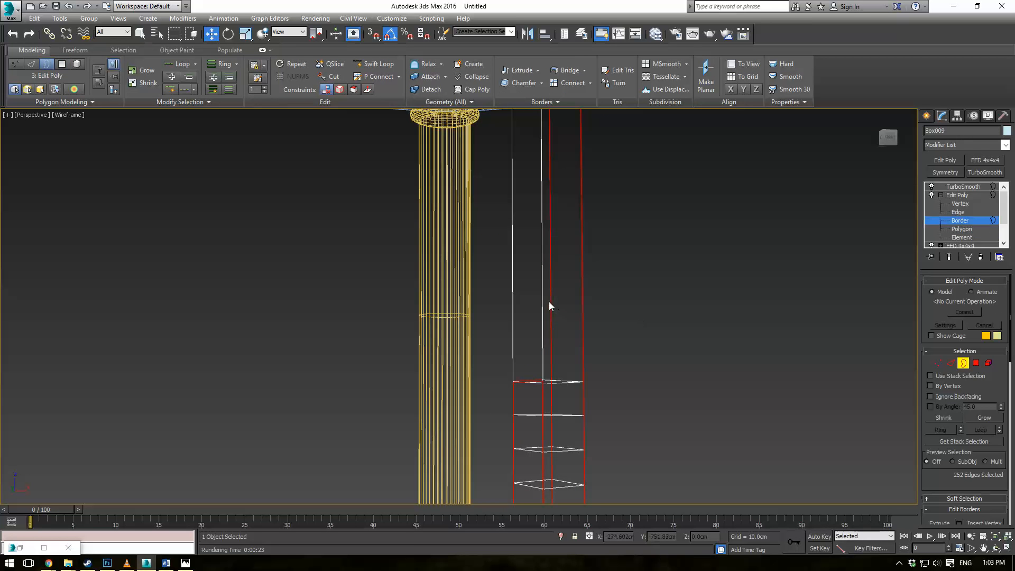
click(549, 302)
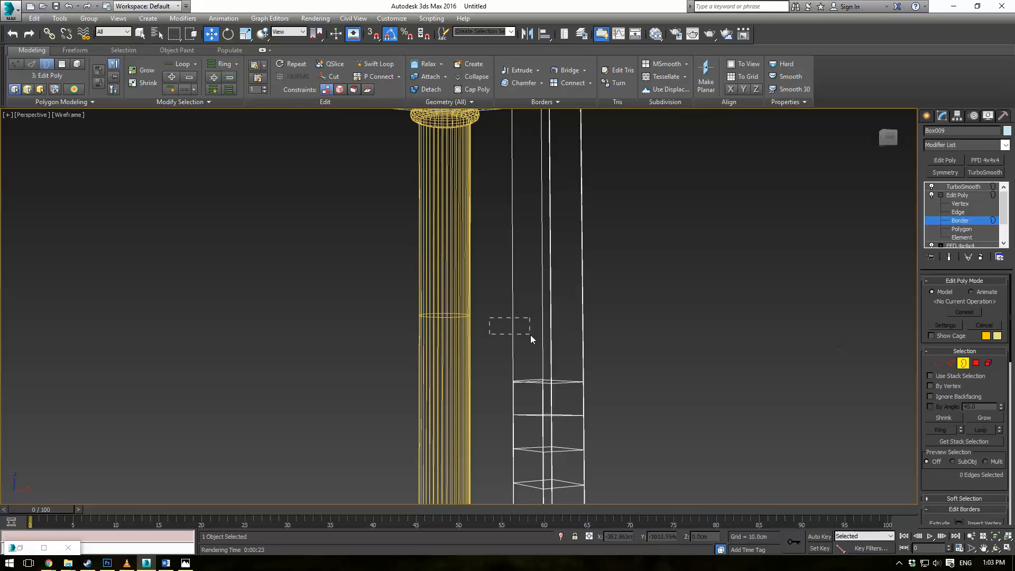
drag(531, 335, 535, 331)
key(F3)
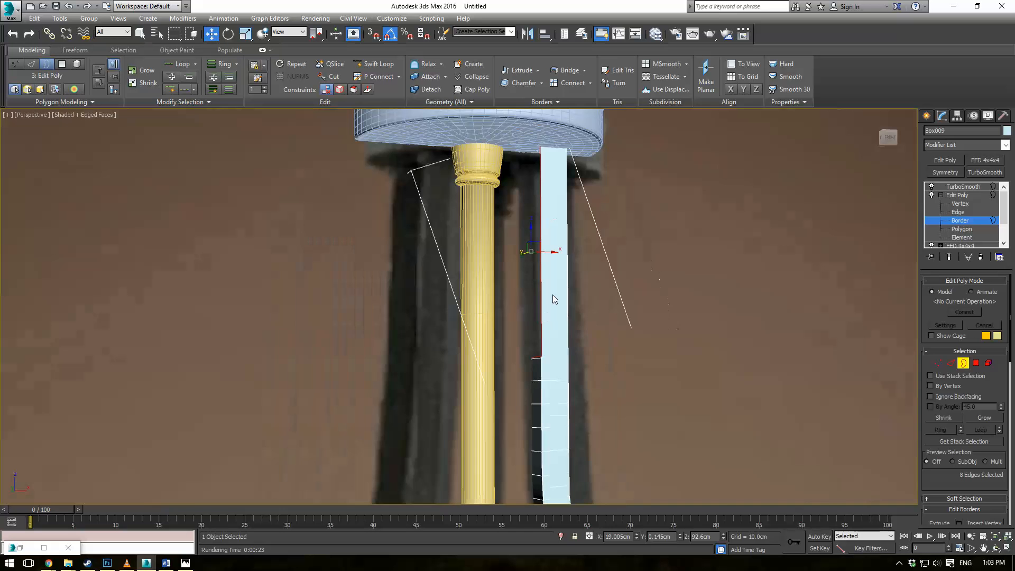
Isolate the upper arm and show the open side of its top section
click(957, 195)
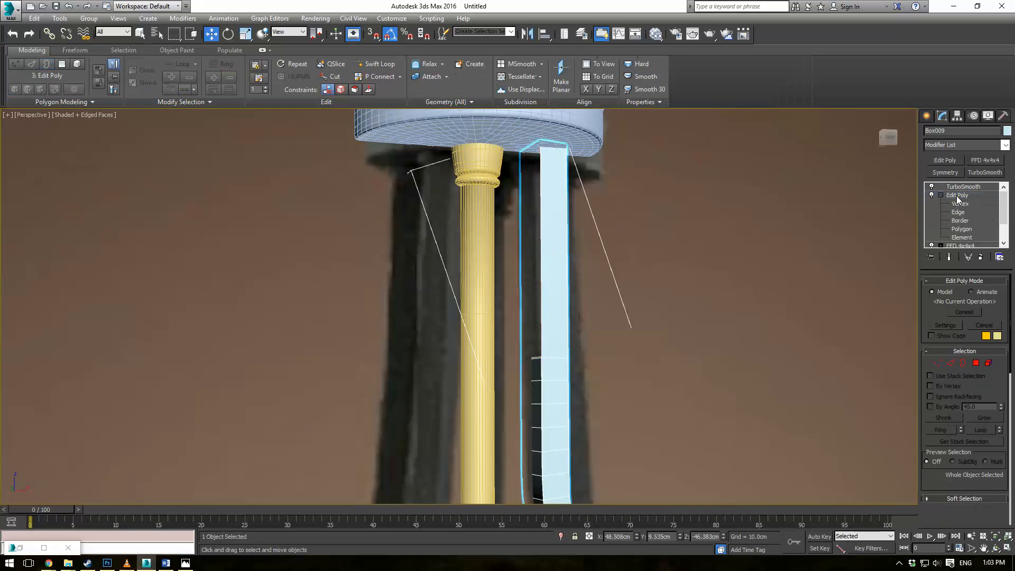
right_click(550, 233)
click(585, 146)
middle_drag(545, 256, 586, 319)
alt+middle_drag(414, 247, 604, 319)
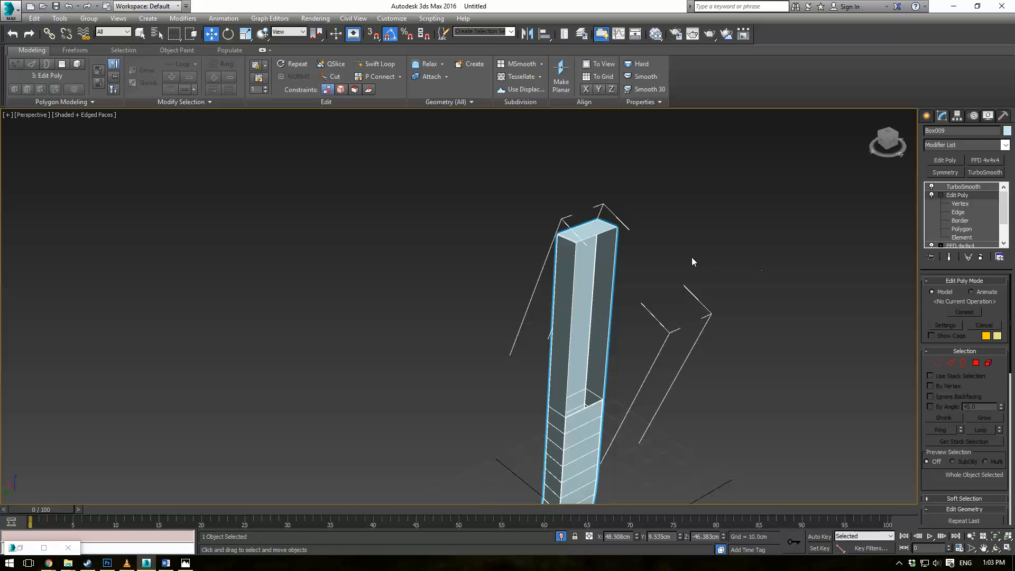
scroll(554, 222, up, 5)
scroll(554, 222, down, 5)
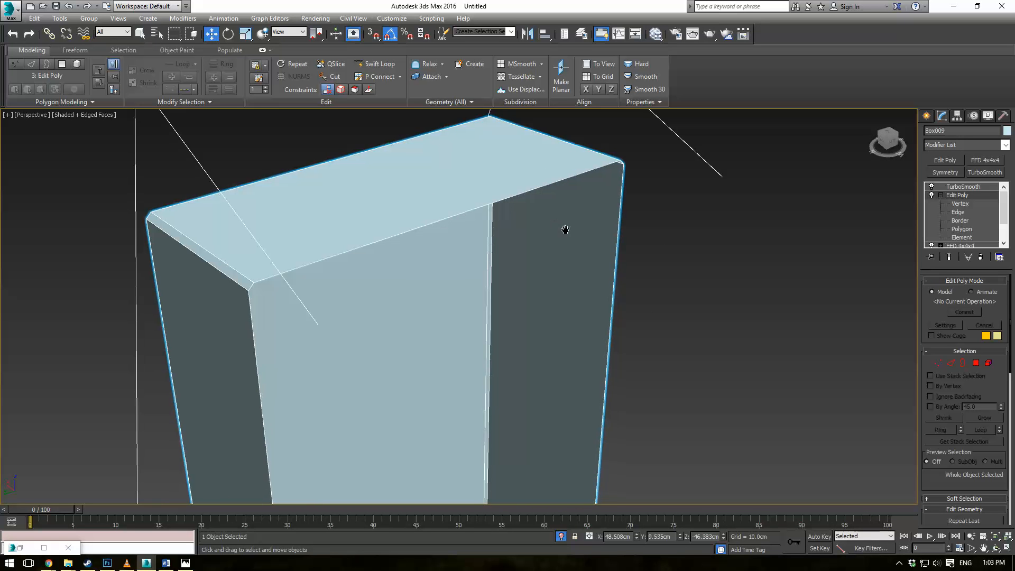
Cap the open border along the arm's extended section and return to the TurboSmooth level
click(963, 363)
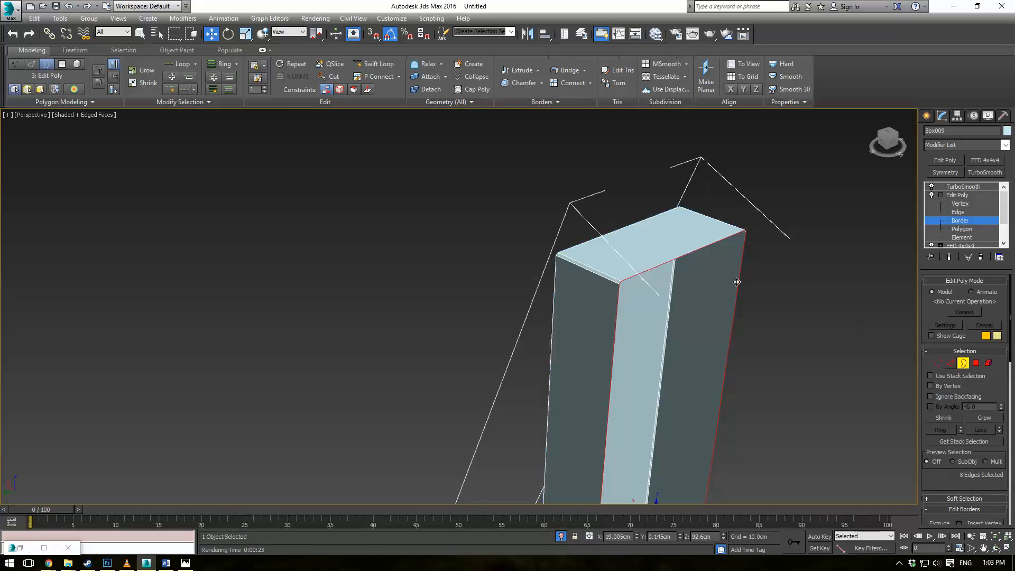
middle_drag(795, 333, 784, 218)
scroll(784, 218, down, 3)
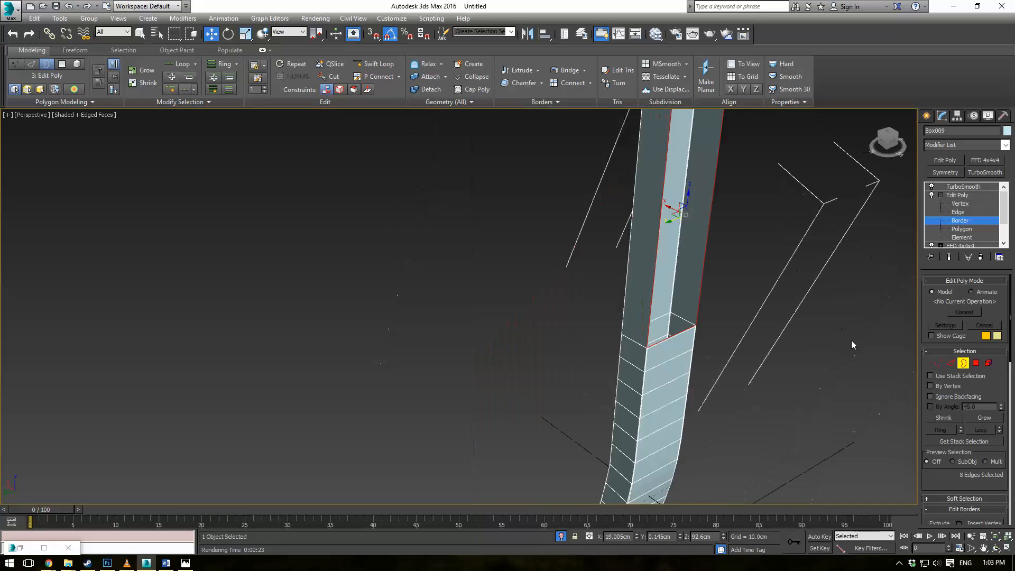
scroll(851, 344, up, 3)
scroll(965, 460, down, 3)
click(973, 487)
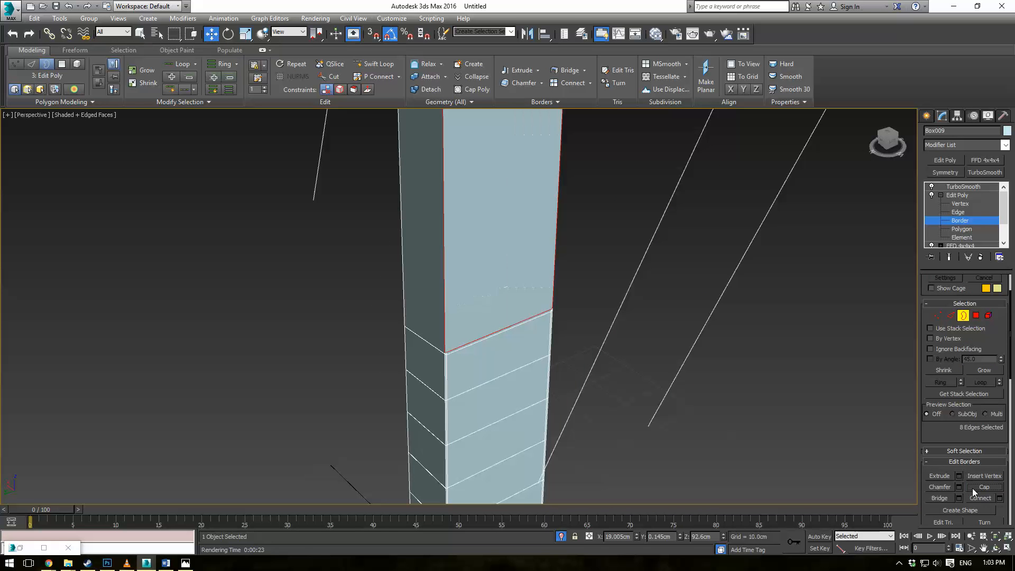
click(962, 196)
click(963, 187)
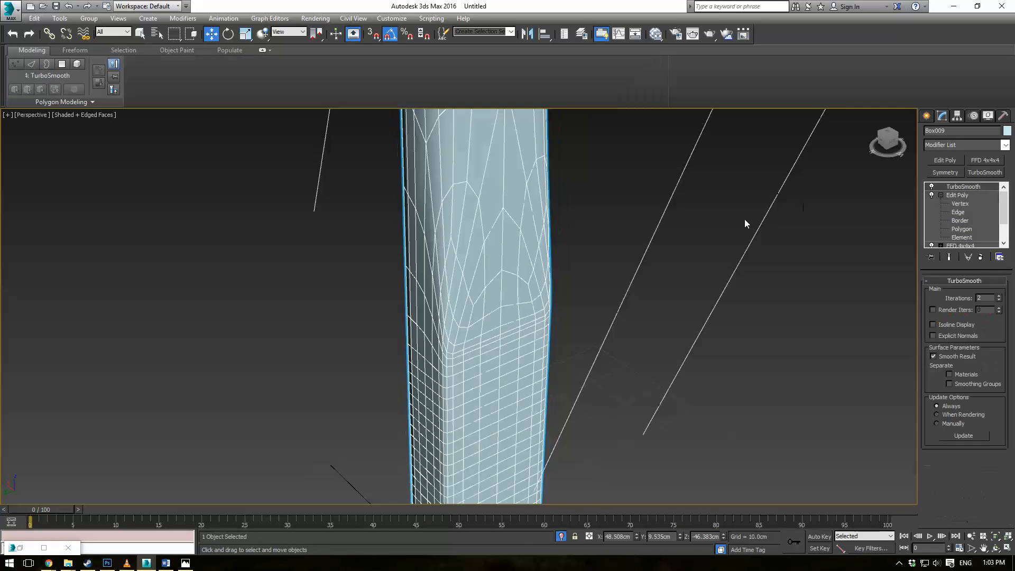
Delete the cap polygon at the top end of the upper arm's extended section
click(743, 221)
scroll(730, 235, down, 3)
scroll(731, 240, down, 3)
click(576, 381)
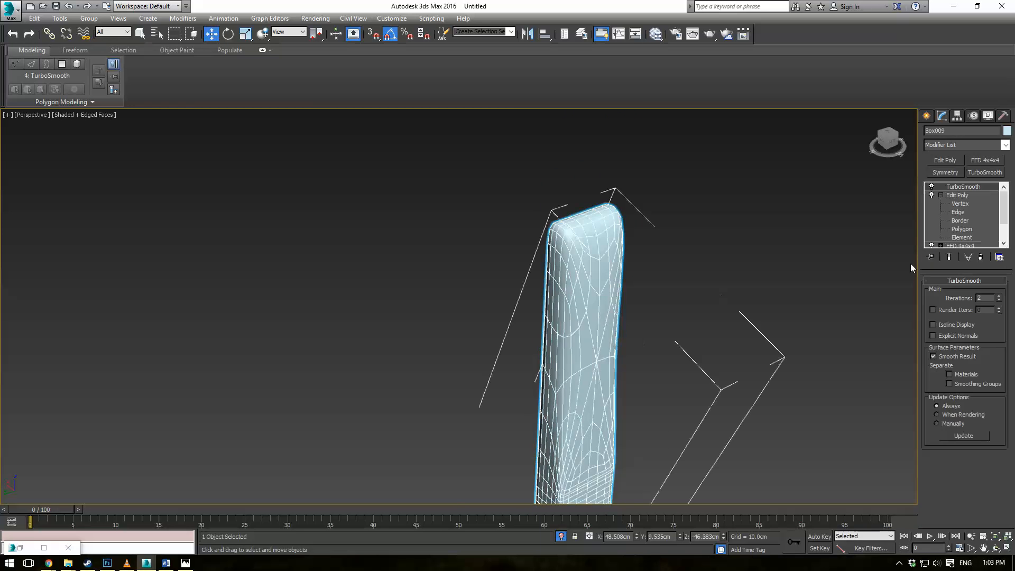
click(961, 195)
click(961, 229)
click(547, 379)
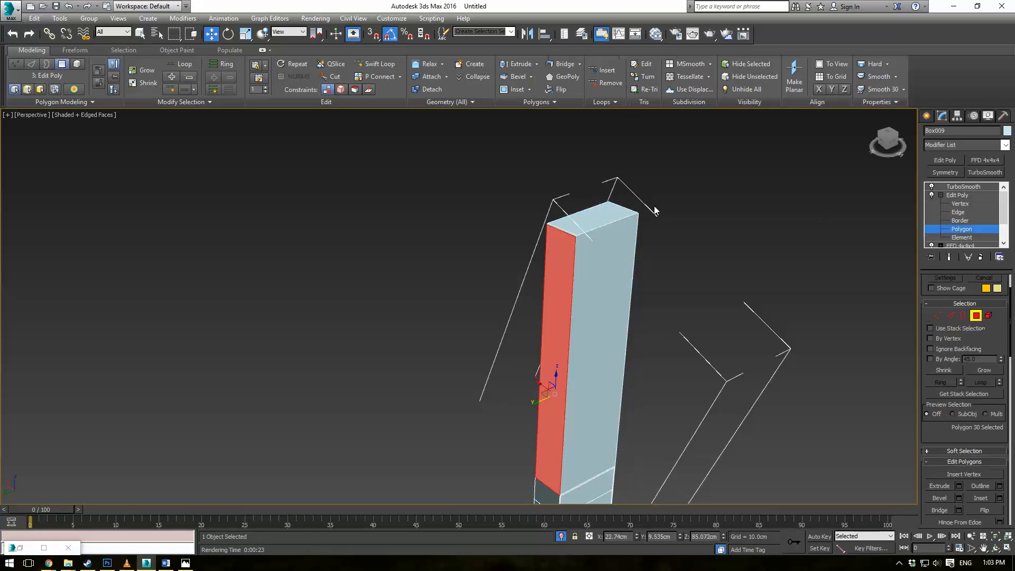
click(584, 217)
scroll(591, 222, up, 2)
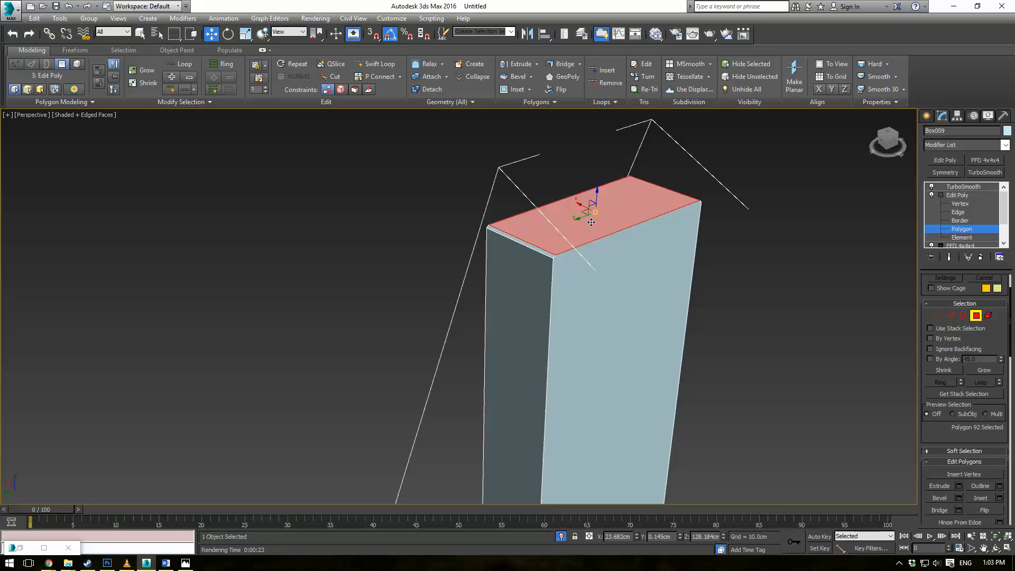
click(985, 371)
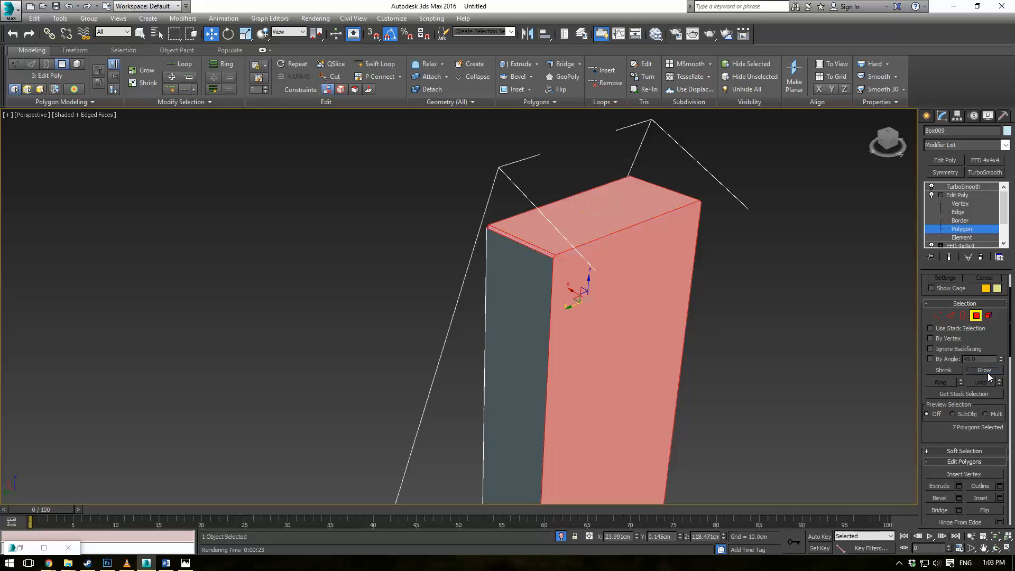
key(ctrl+z)
key(Delete)
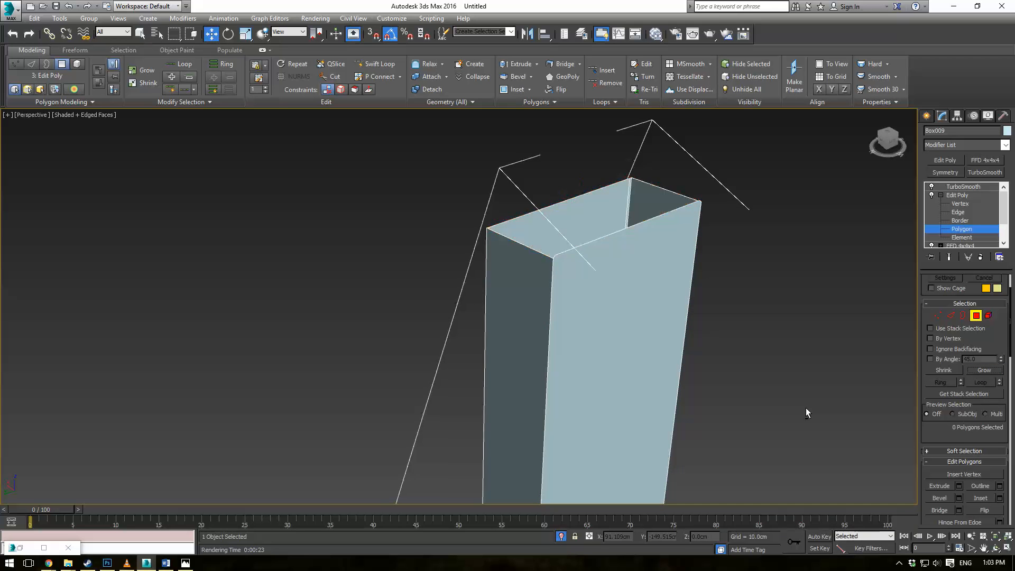
Examine the vertices around the arm's open top end and along its straight section at vertex level
click(938, 316)
scroll(723, 254, up, 5)
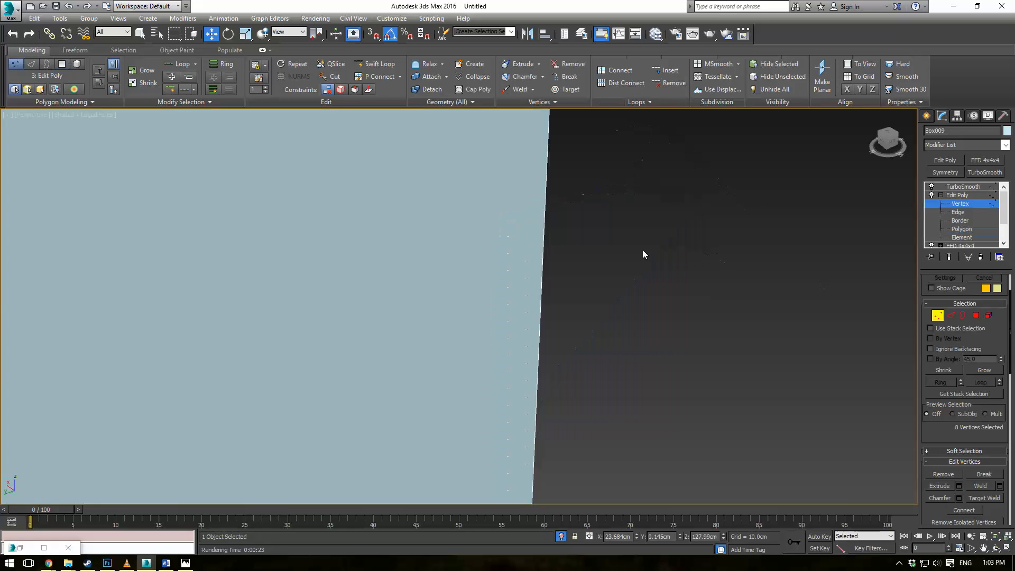
middle_drag(643, 250, 661, 285)
scroll(661, 285, down, 5)
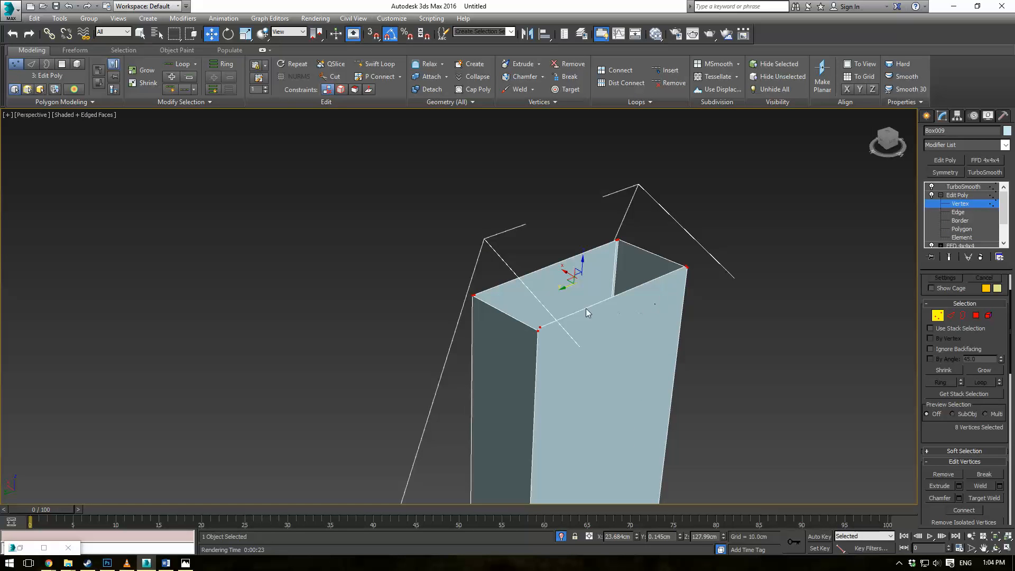
alt+middle_drag(541, 305, 532, 151)
scroll(475, 293, down, 4)
alt+middle_drag(532, 151, 570, 156)
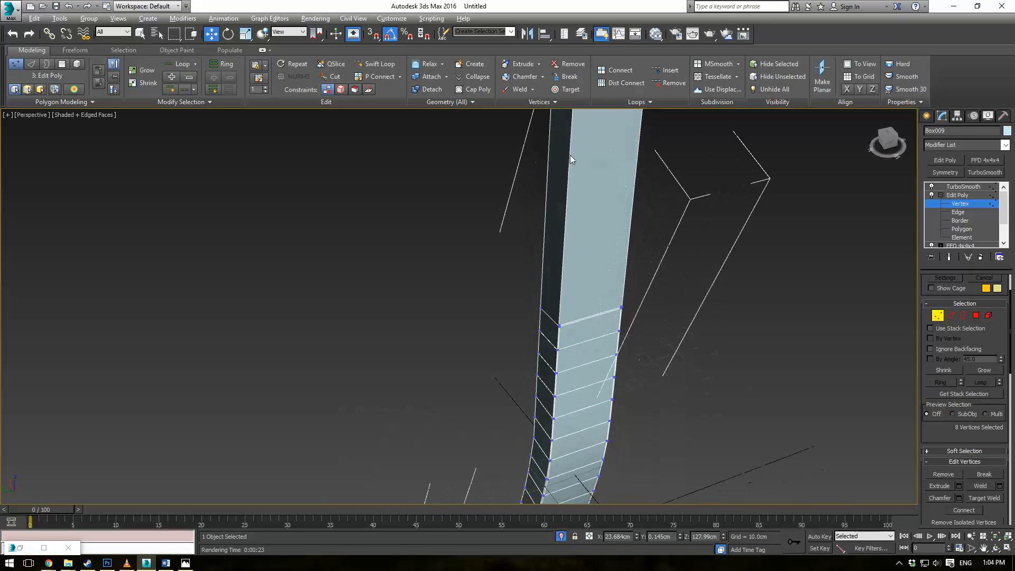
scroll(571, 162, up, 6)
scroll(579, 195, down, 5)
middle_drag(577, 196, 544, 267)
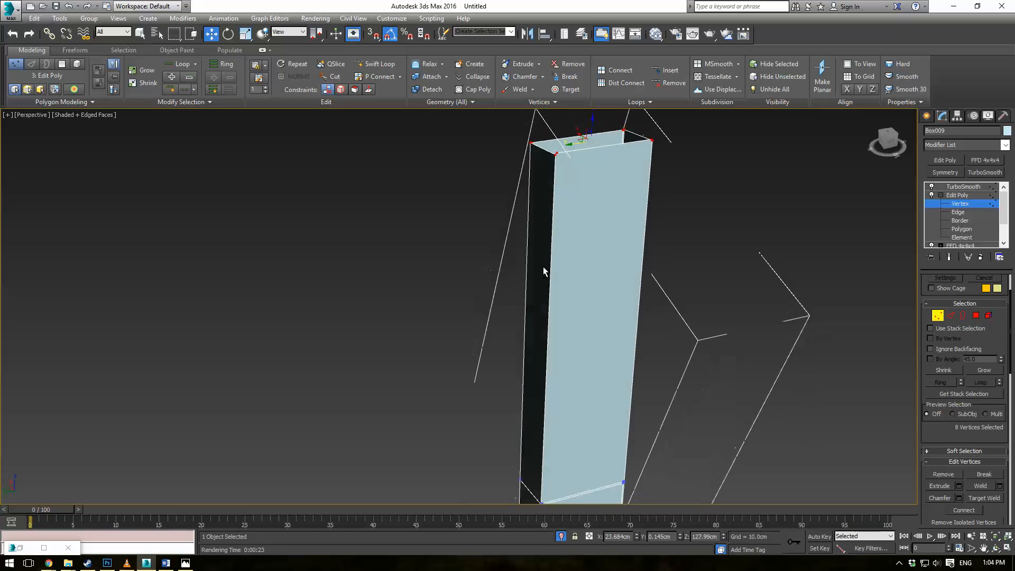
Cut edges up both long sides of the arm's front face, from the lower corner vertices to the open top end
scroll(972, 449, down, 8)
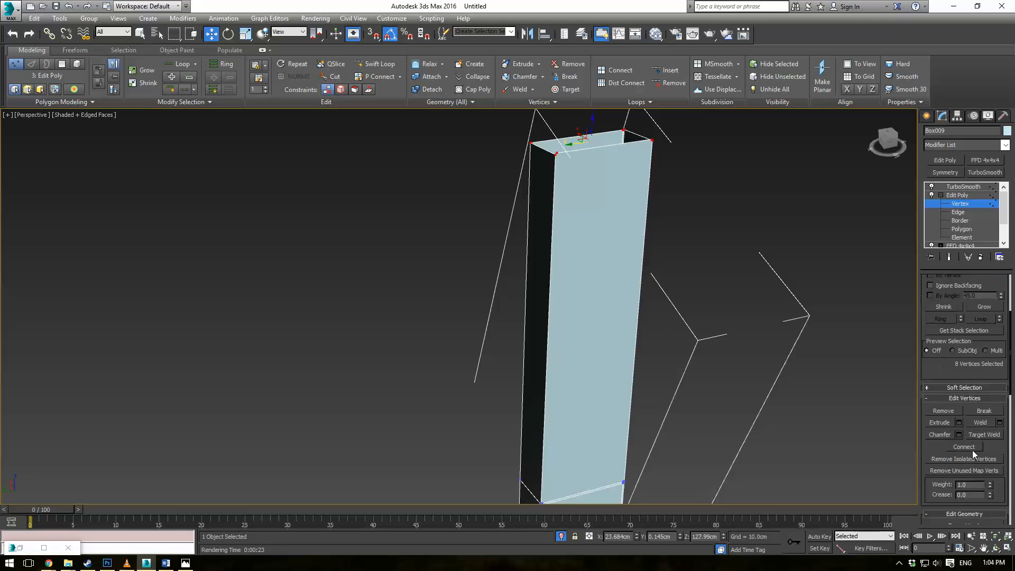
click(984, 486)
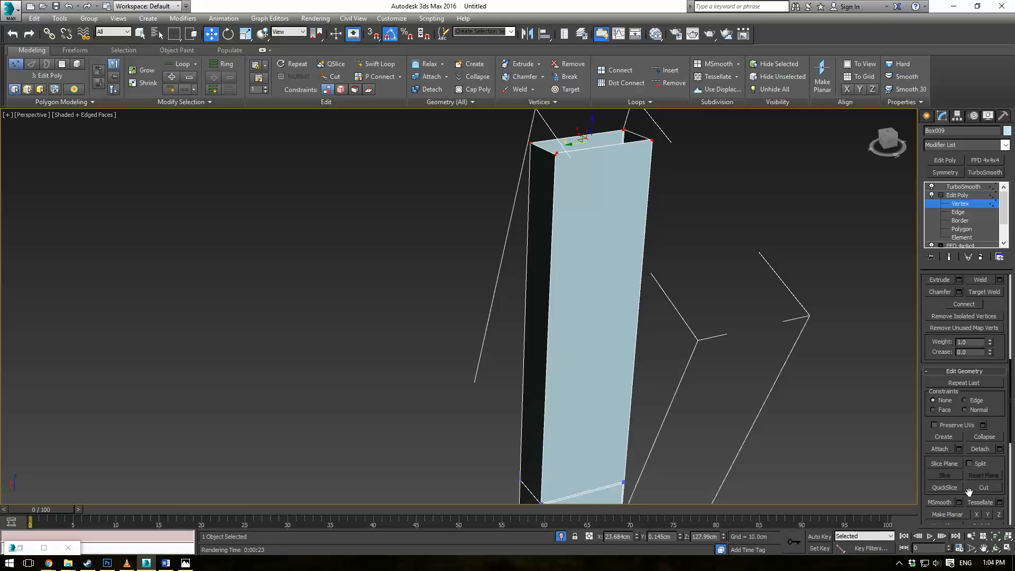
click(623, 483)
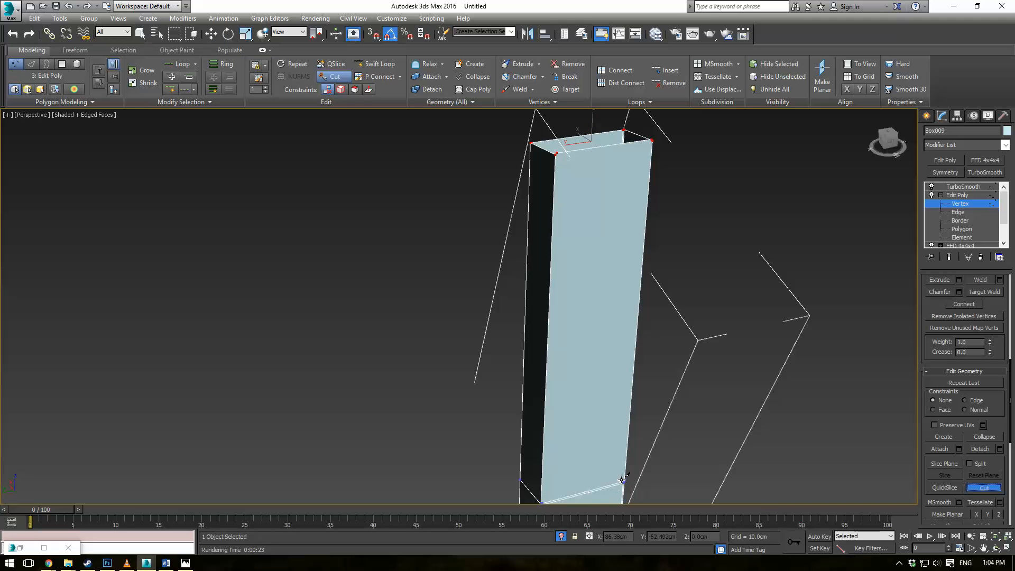
click(651, 139)
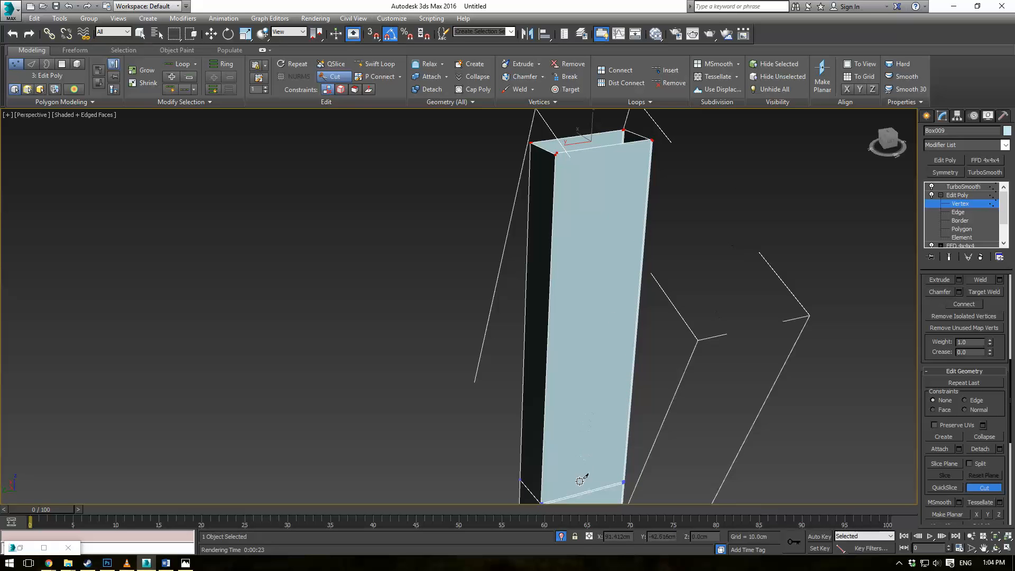
middle_drag(559, 491, 563, 466)
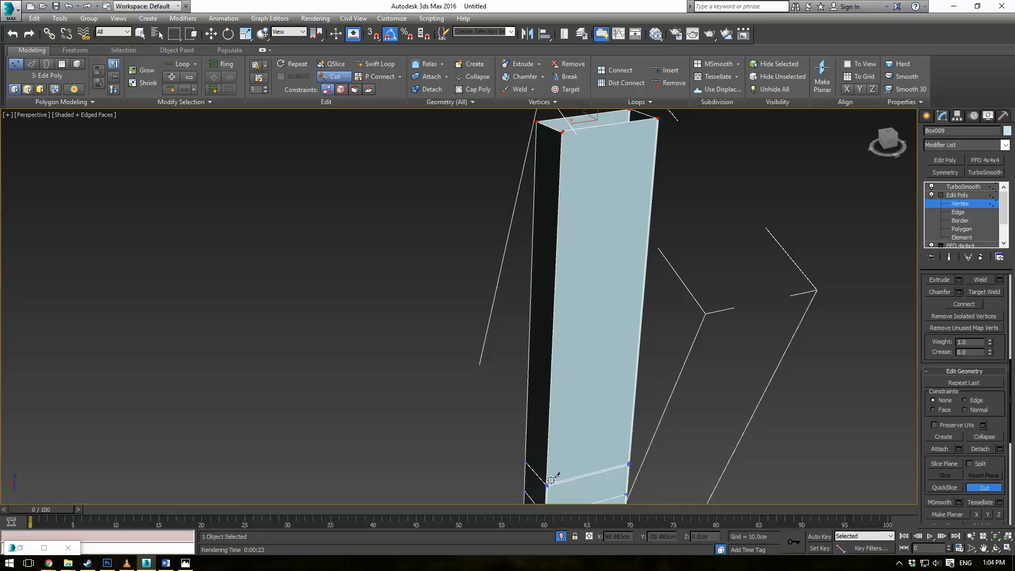
click(548, 483)
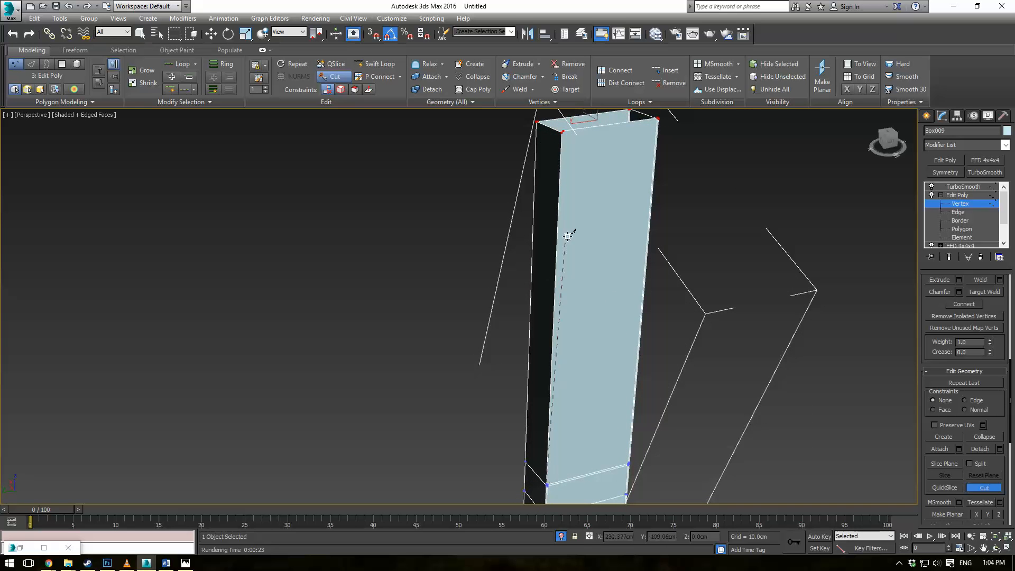
click(563, 130)
scroll(587, 335, up, 3)
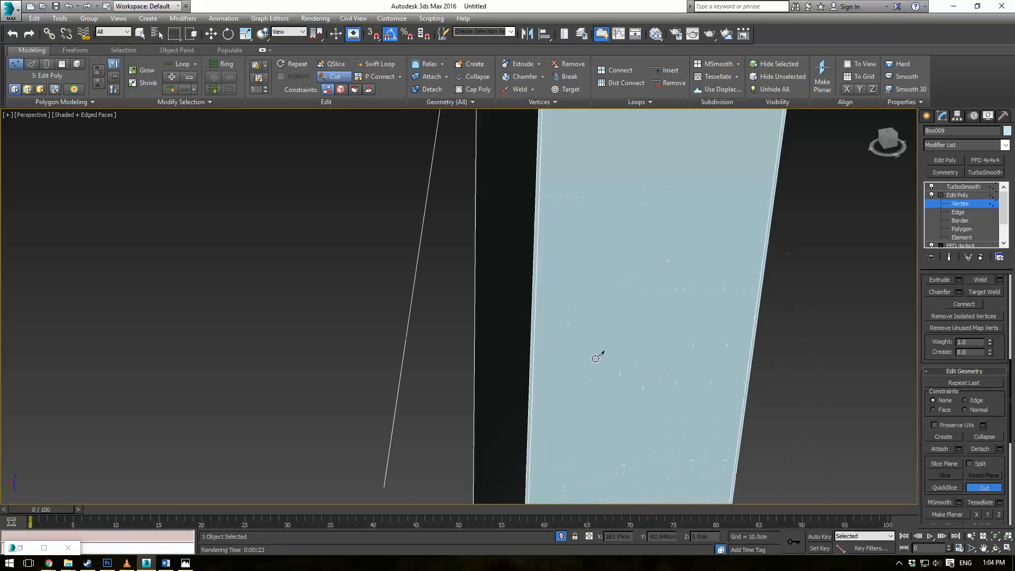
middle_drag(591, 252, 585, 344)
right_click(866, 348)
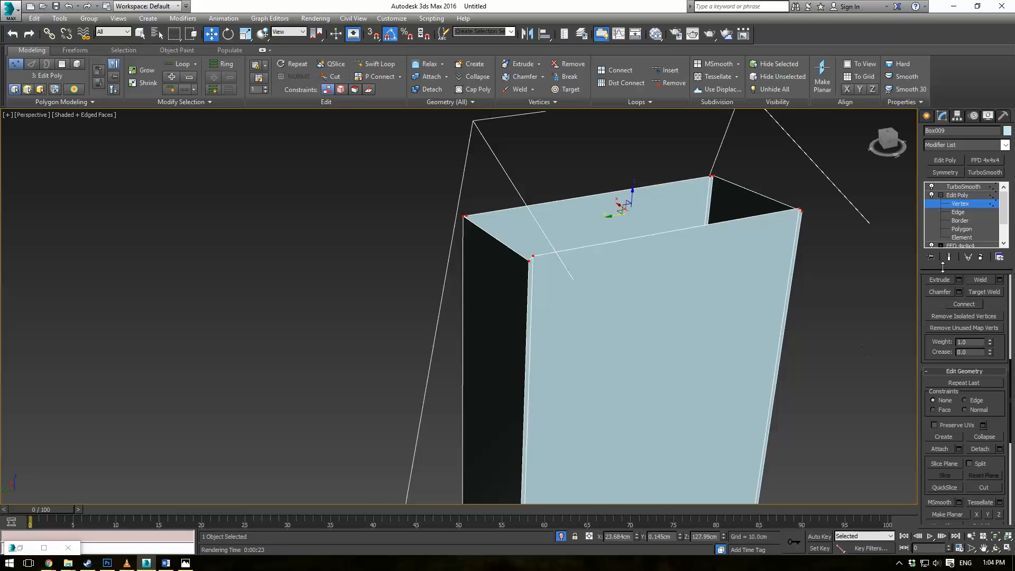
Flatten the arm's top end vertices by scaling them along Z, and return to the TurboSmooth level
key(r)
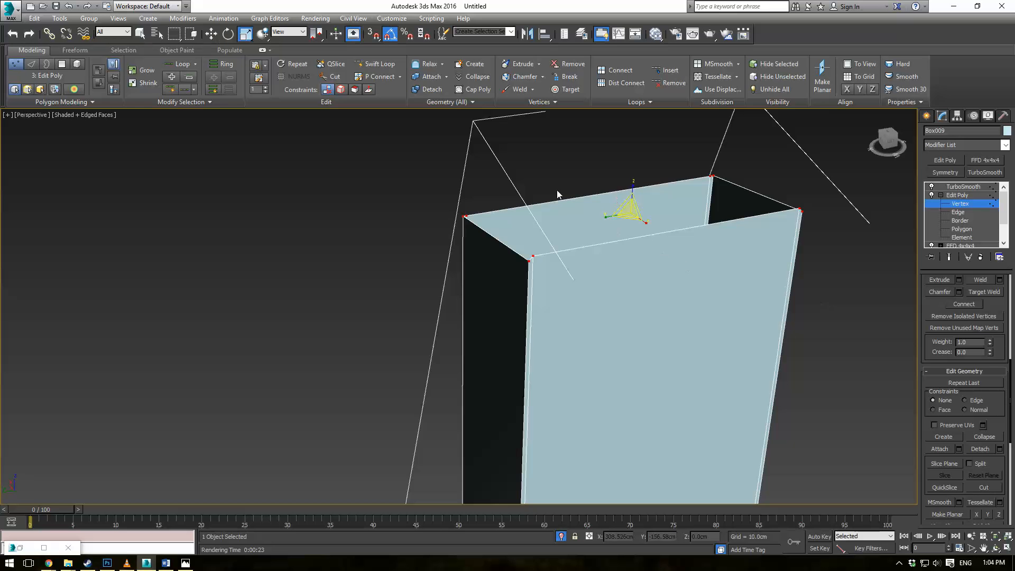
drag(630, 183, 501, 476)
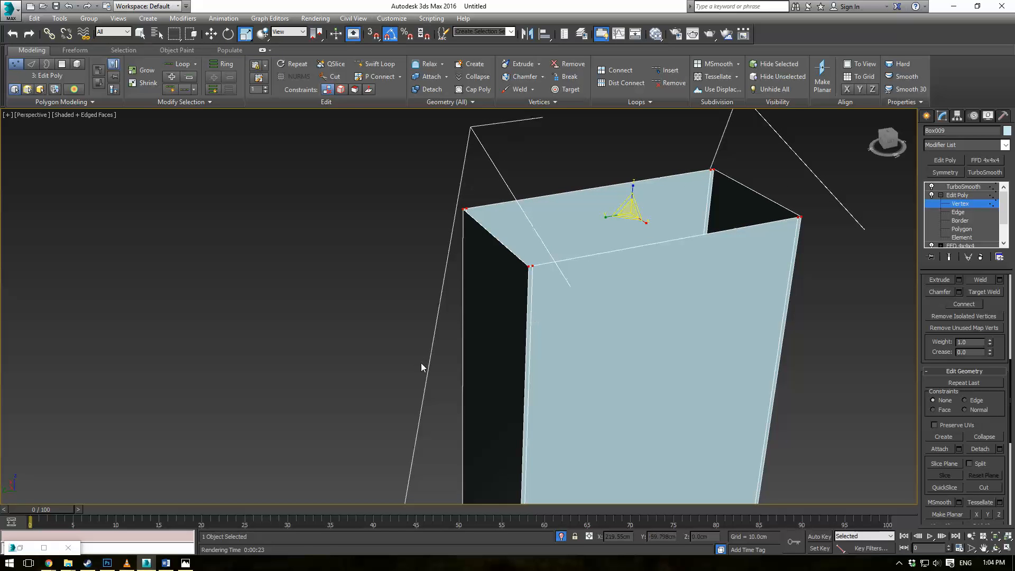
click(956, 195)
click(958, 188)
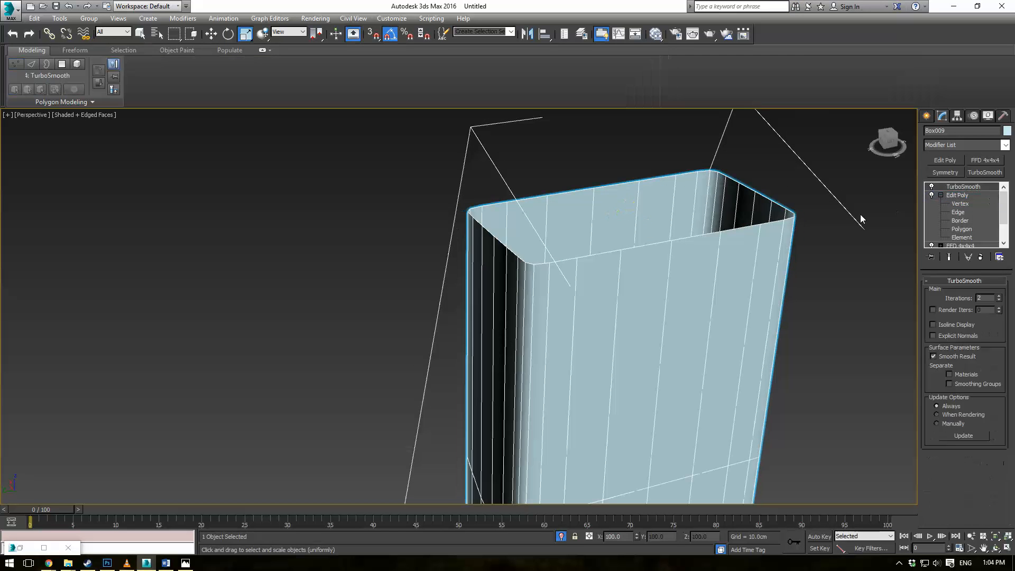
Deselect the arm, check its smoothed lower end, and end isolation in the Front view to bring back the whole chandelier
click(861, 214)
scroll(854, 218, down, 7)
middle_drag(828, 320, 472, 113)
scroll(356, 319, up, 10)
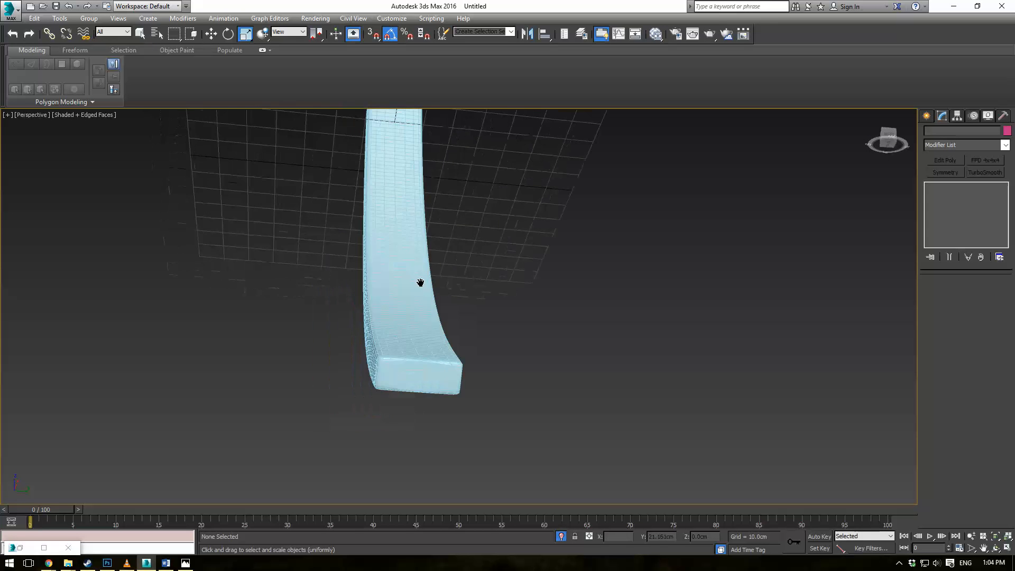
alt+middle_drag(481, 368, 585, 333)
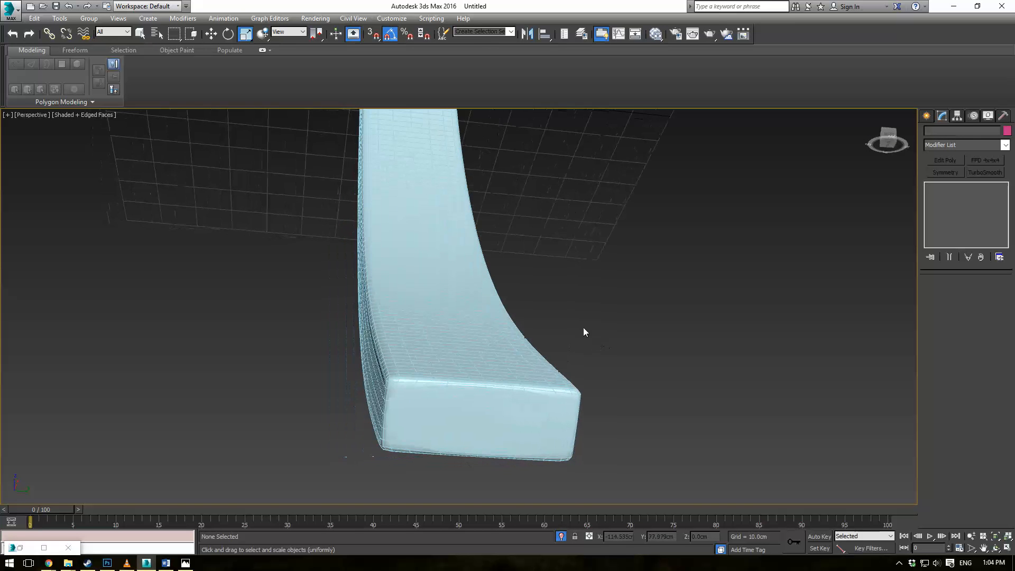
key(f)
right_click(626, 255)
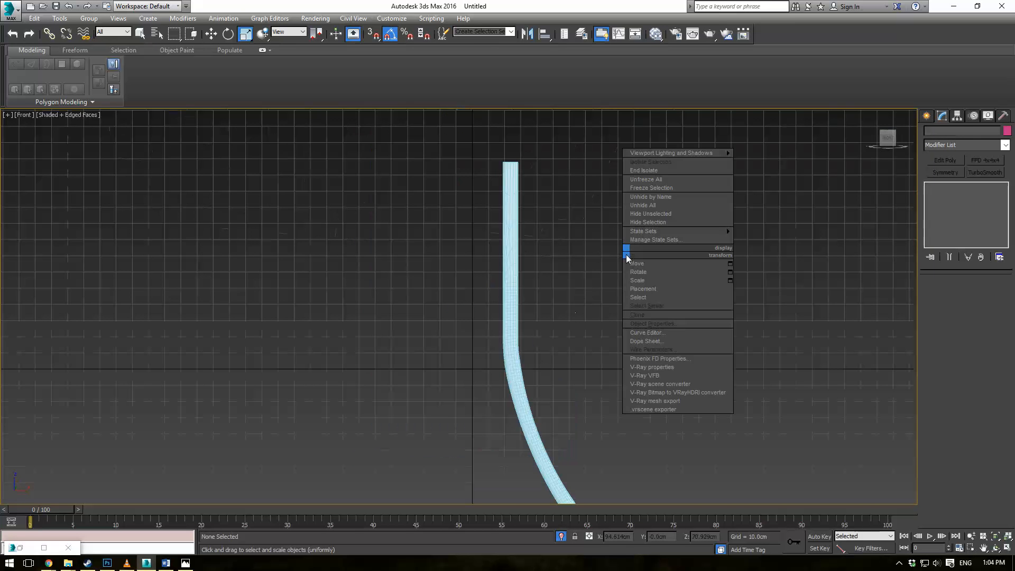
click(644, 170)
middle_drag(665, 290, 569, 123)
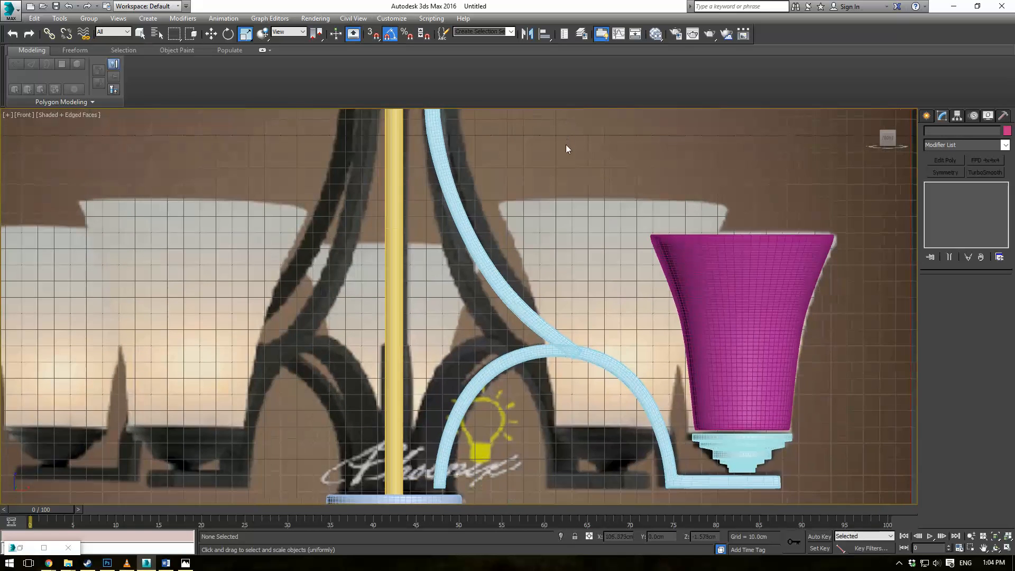
Select the upper curved arm in the Perspective view, showing its narrow side beside the central rod
scroll(566, 240, up, 5)
middle_drag(621, 321, 517, 346)
key(p)
scroll(582, 321, down, 2)
click(463, 336)
scroll(535, 348, down, 3)
alt+middle_drag(570, 290, 541, 306)
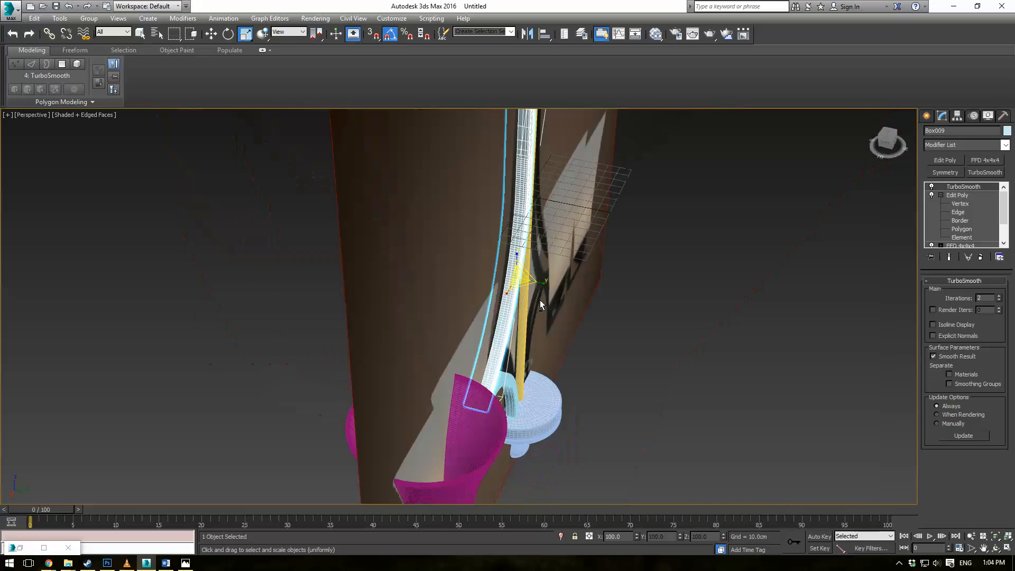
Try to narrow the upper arm along the Y axis around its current pivot
scroll(541, 305, up, 6)
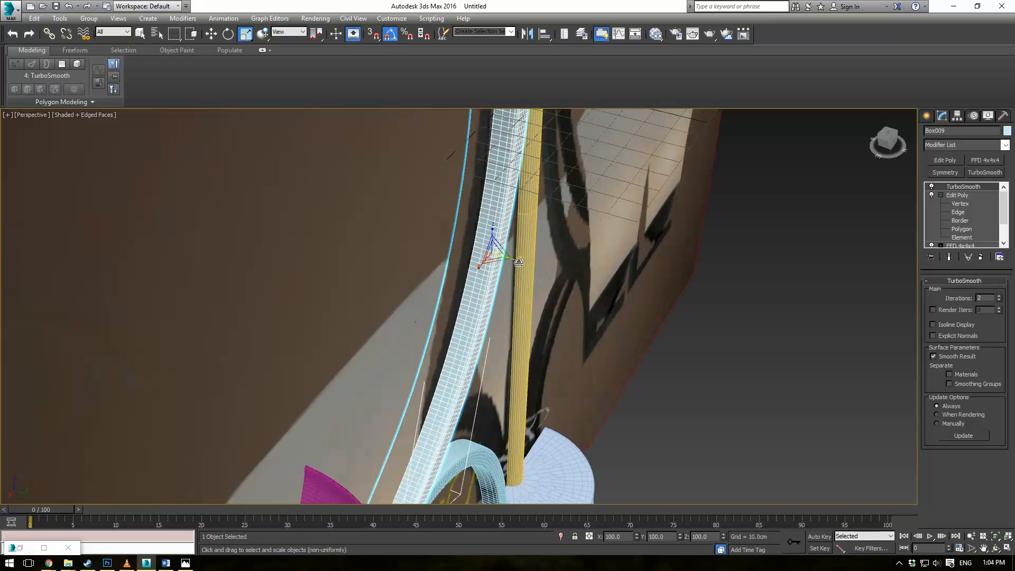
drag(519, 261, 511, 261)
key(ctrl+z)
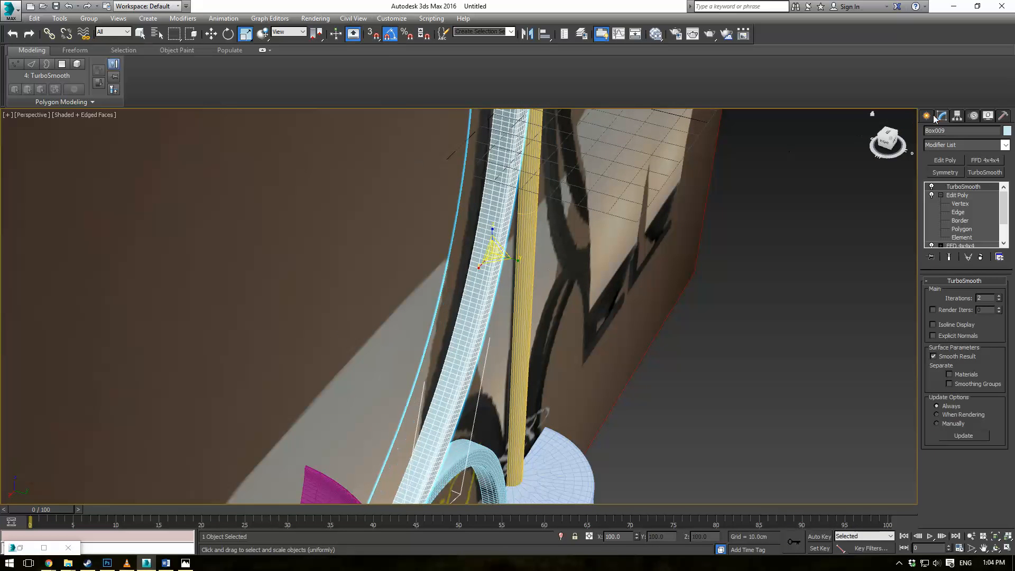
Center the upper arm's pivot on the object and leave pivot editing
click(958, 116)
click(960, 185)
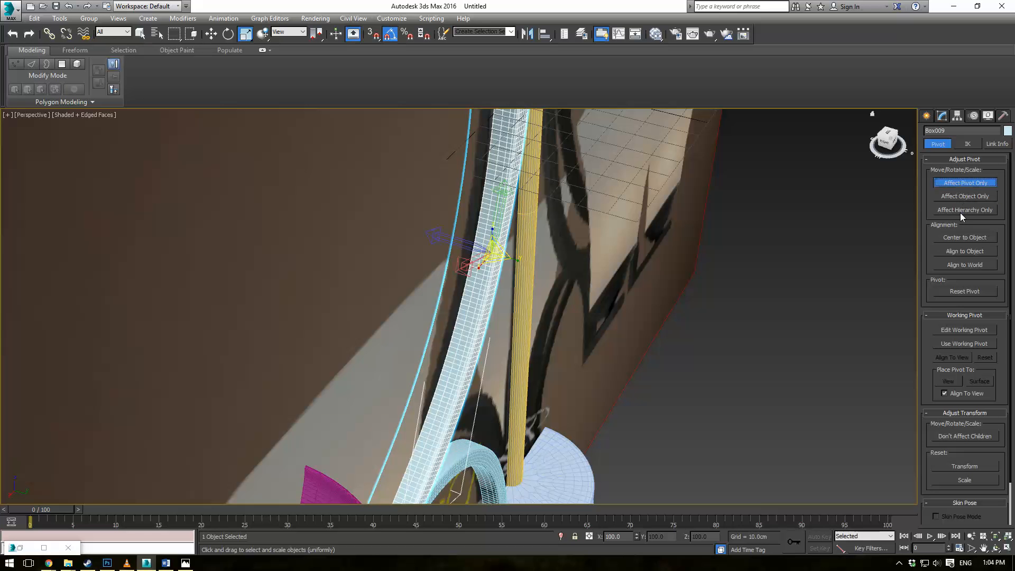
click(960, 211)
click(961, 183)
click(965, 238)
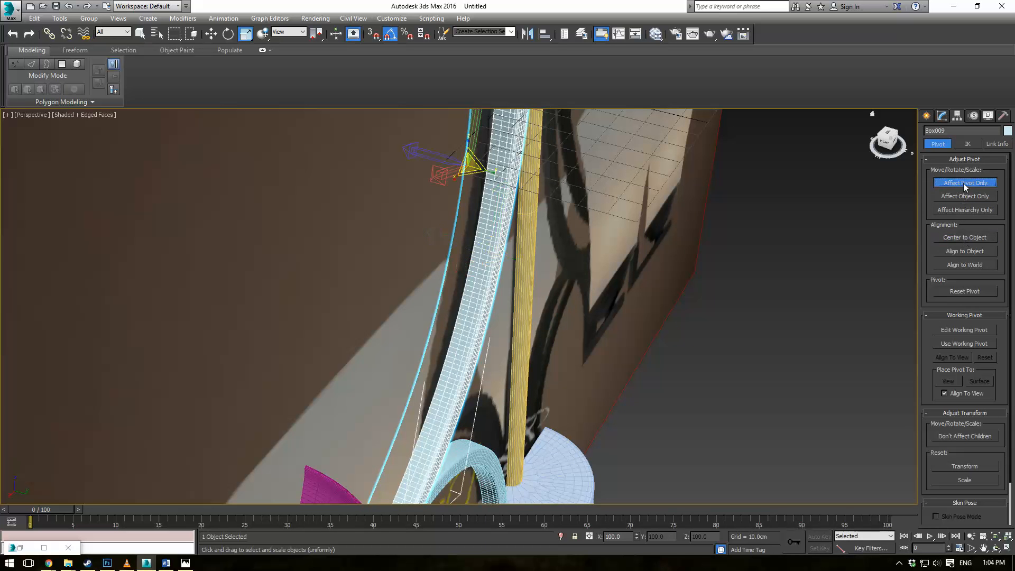
click(963, 182)
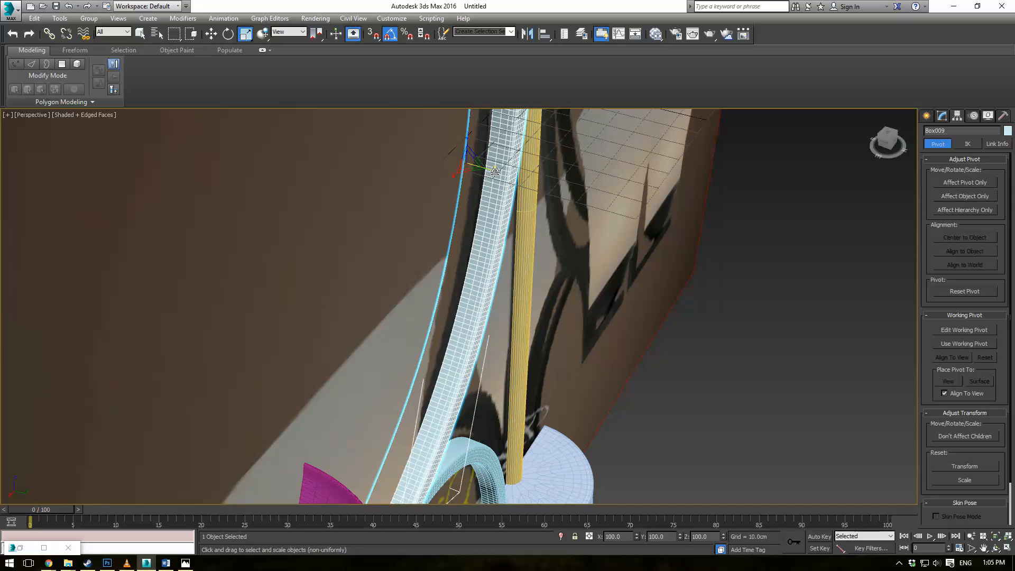
Narrow the upper arm along the Y axis to about 95 percent and turn off the edged faces display
drag(495, 171, 479, 165)
middle_drag(591, 278, 573, 194)
scroll(458, 276, up, 3)
alt+middle_drag(297, 333, 443, 163)
scroll(490, 331, down, 2)
scroll(440, 208, down, 3)
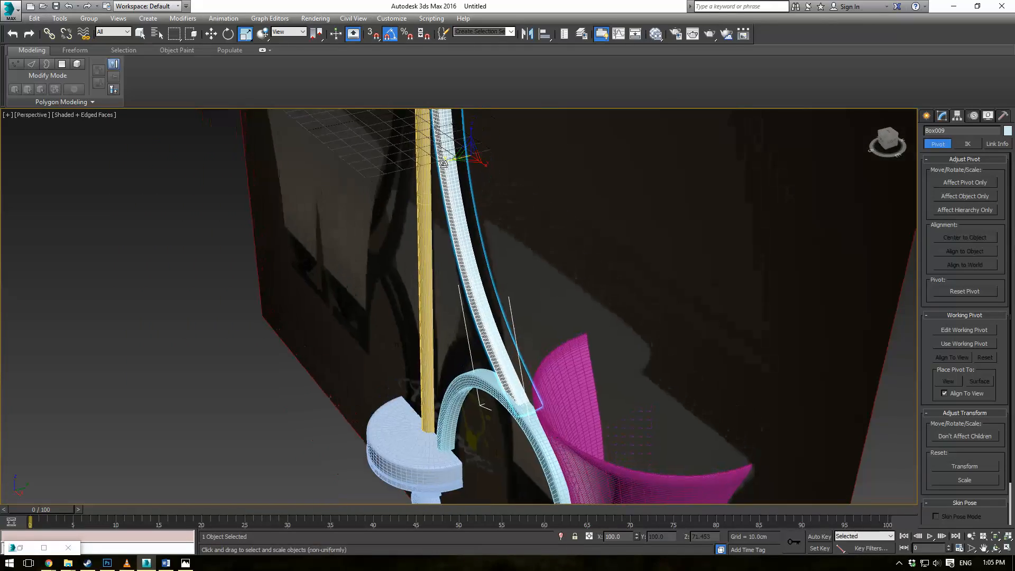
key(F4)
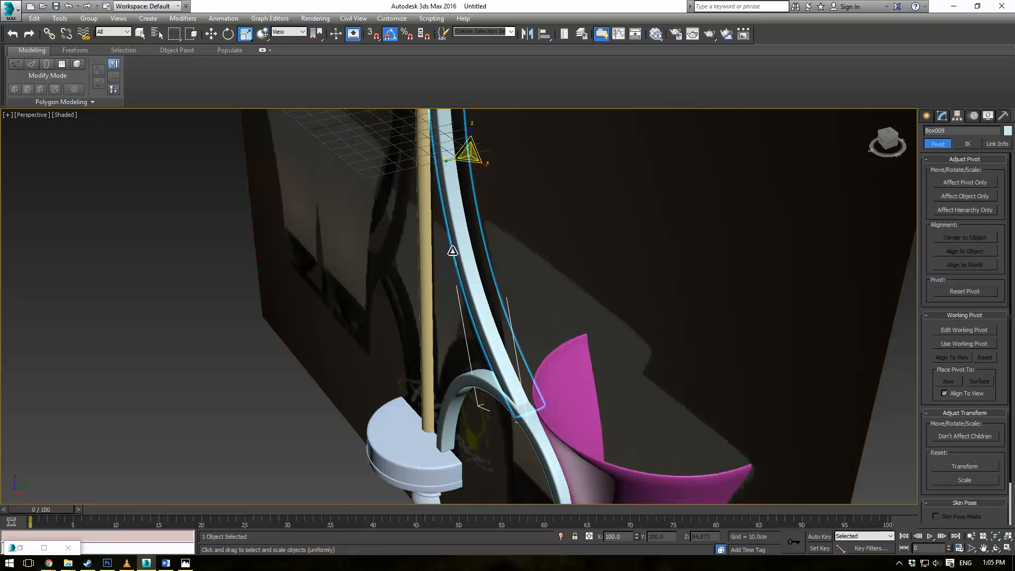
Select the upper curved arm and open its Edit Poly vertices in a wireframe Front view at the junction with the lower arch
scroll(450, 380, up, 2)
click(217, 332)
alt+middle_drag(217, 332, 427, 316)
scroll(483, 406, up, 3)
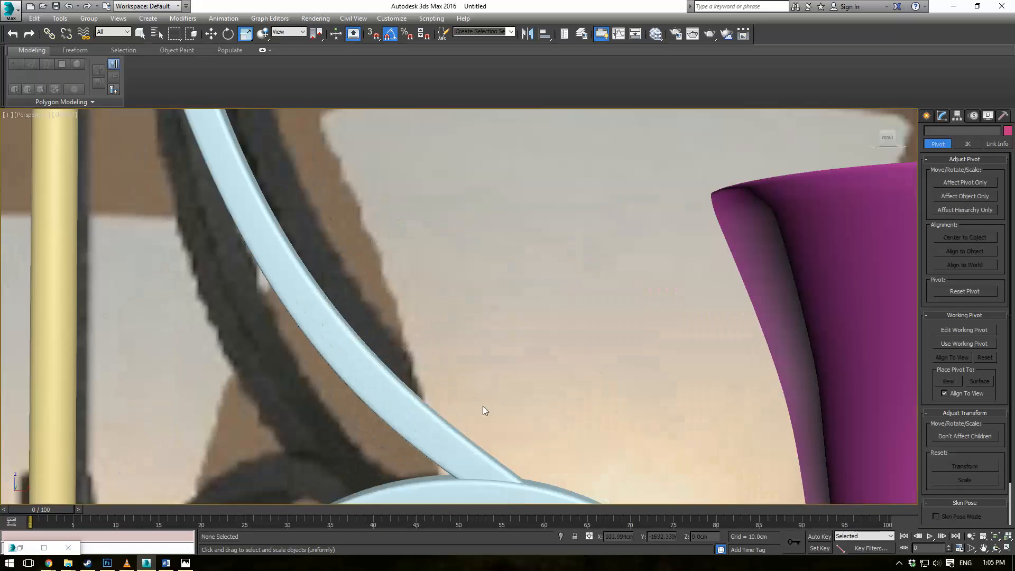
middle_drag(483, 406, 544, 325)
scroll(545, 325, up, 2)
alt+middle_drag(481, 439, 430, 353)
click(430, 352)
click(943, 117)
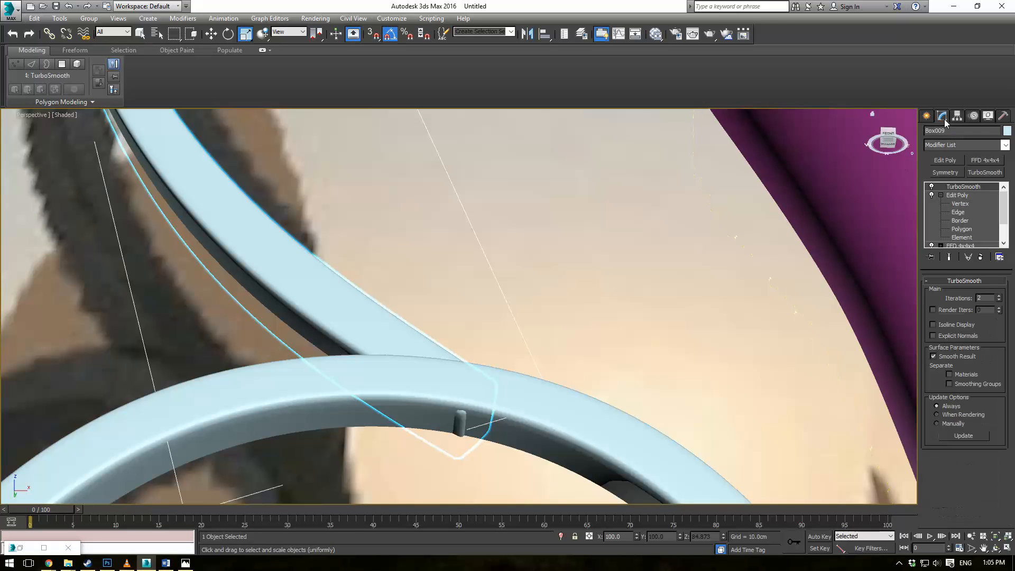
click(960, 205)
key(f)
key(F3)
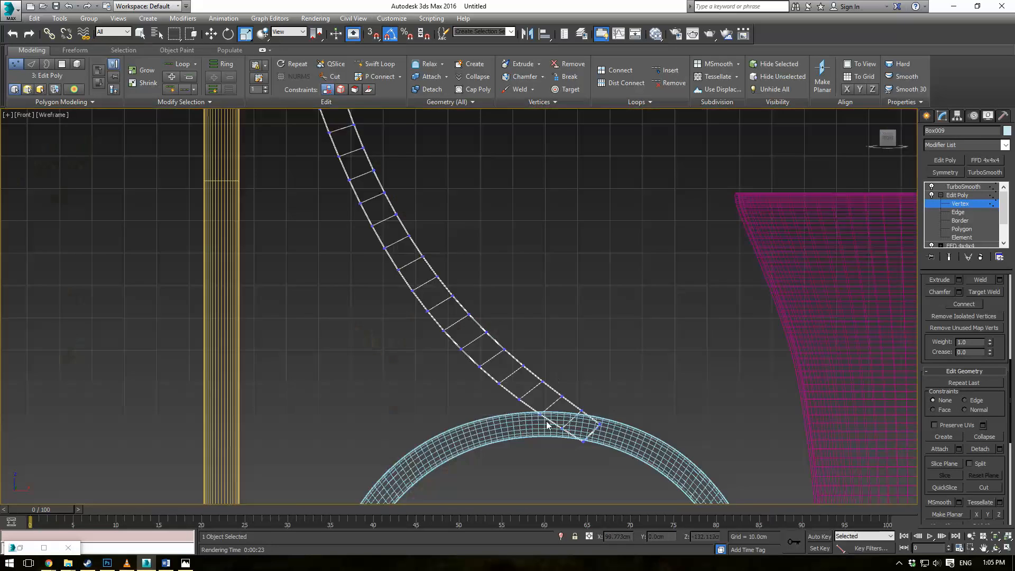
Move the upper arm's lower end corner vertices up inside the arch, leave vertex editing and restore the shaded Perspective view
scroll(547, 425, up, 5)
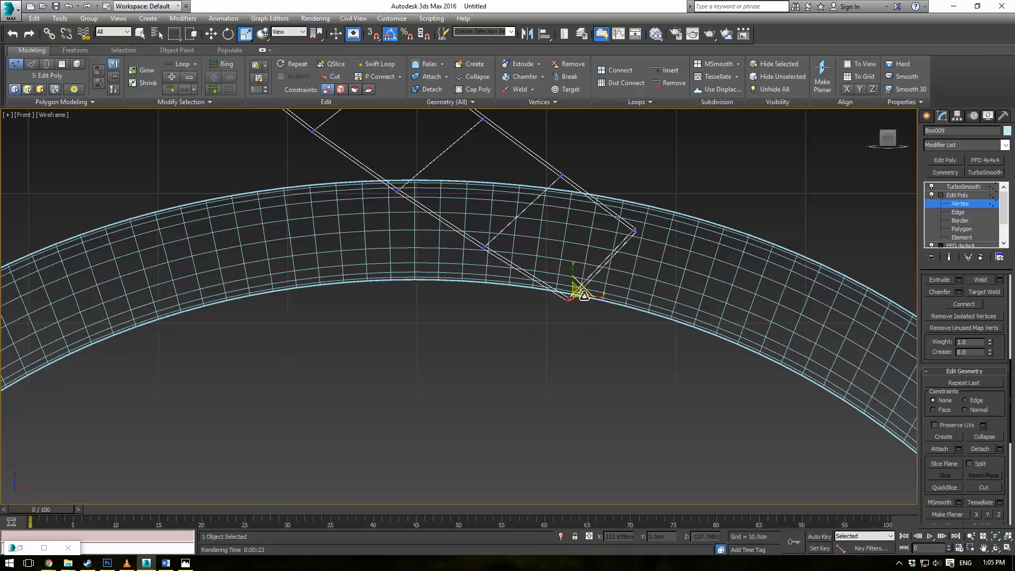
key(w)
drag(580, 290, 616, 250)
click(957, 195)
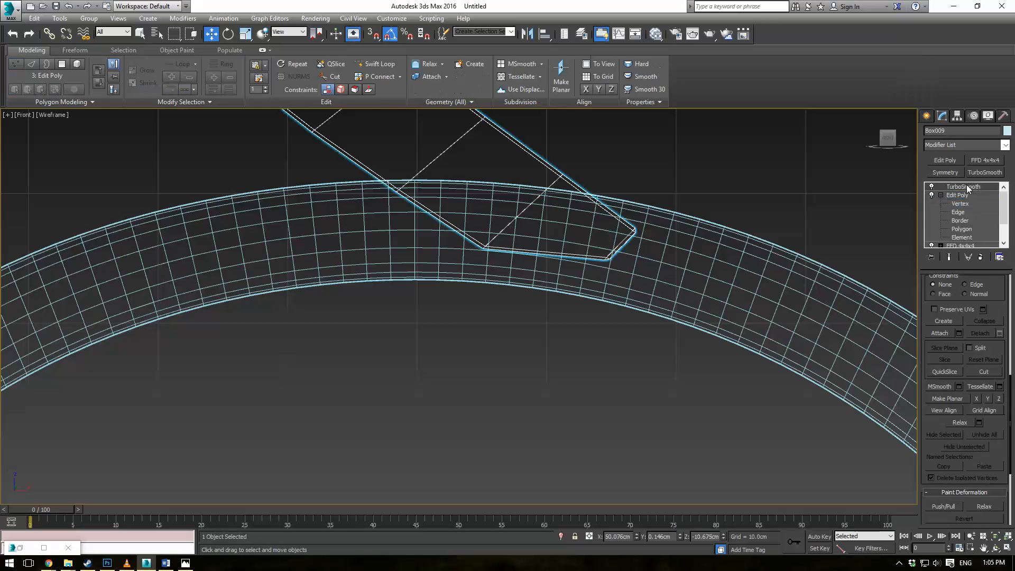
click(963, 186)
click(622, 365)
key(p)
scroll(556, 349, down, 10)
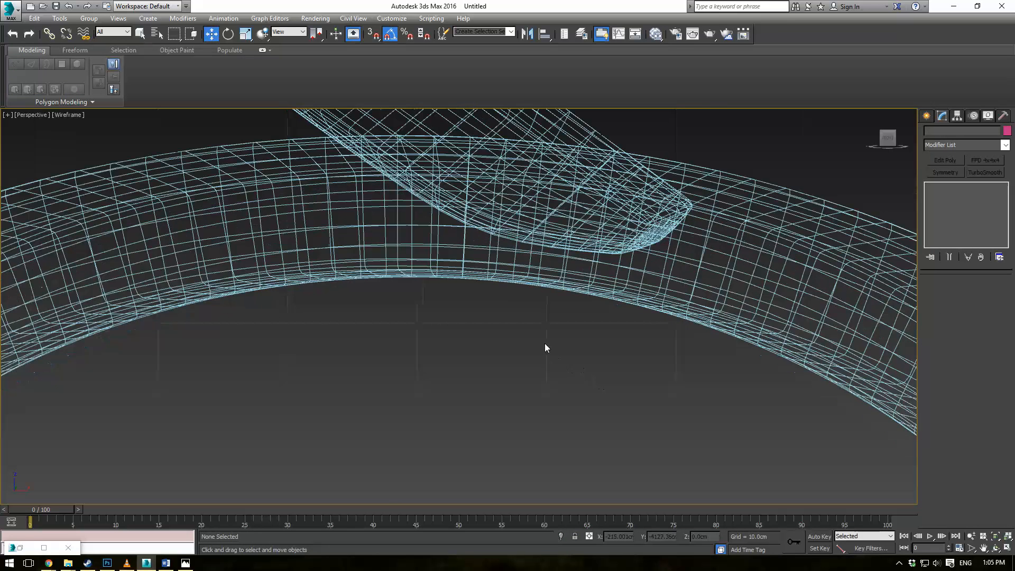
key(F3)
key(F4)
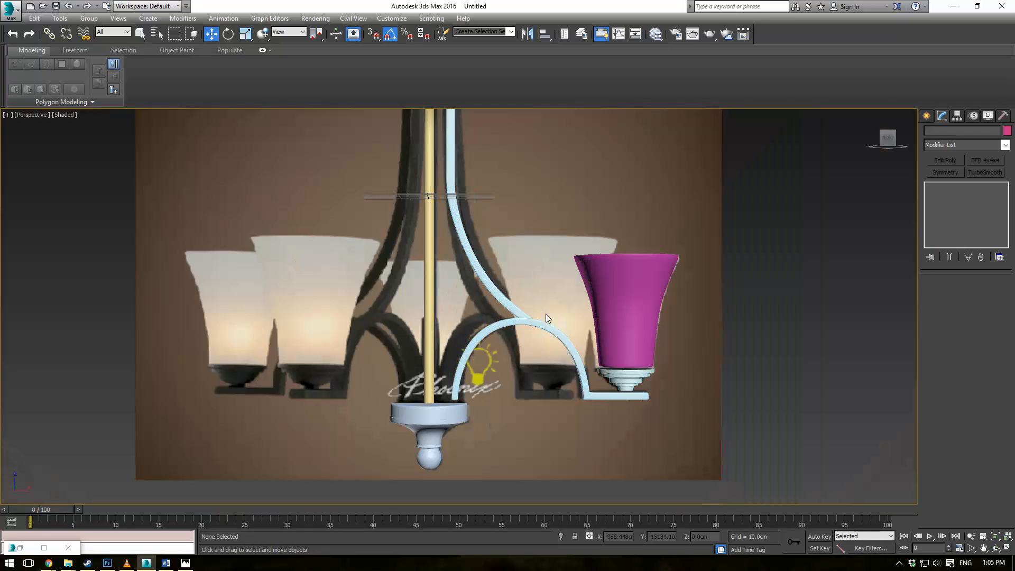
Unfreeze all objects and move the reference image plane along the X axis until it stands clear beside the chandelier
mouse_move(546, 313)
alt+middle_down()
mouse_move(546, 289)
mouse_move(549, 308)
mouse_move(614, 280)
mouse_move(550, 274)
mouse_move(566, 306)
mouse_move(569, 270)
mouse_move(552, 288)
alt+middle_up()
scroll(552, 290, down, 5)
middle_drag(583, 222, 566, 283)
right_click(564, 245)
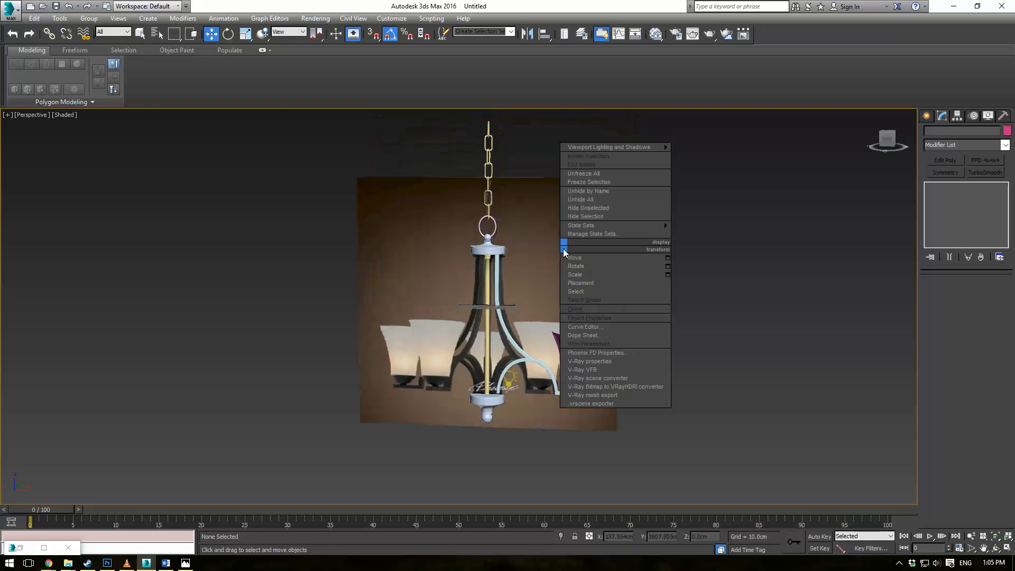
click(607, 173)
click(580, 217)
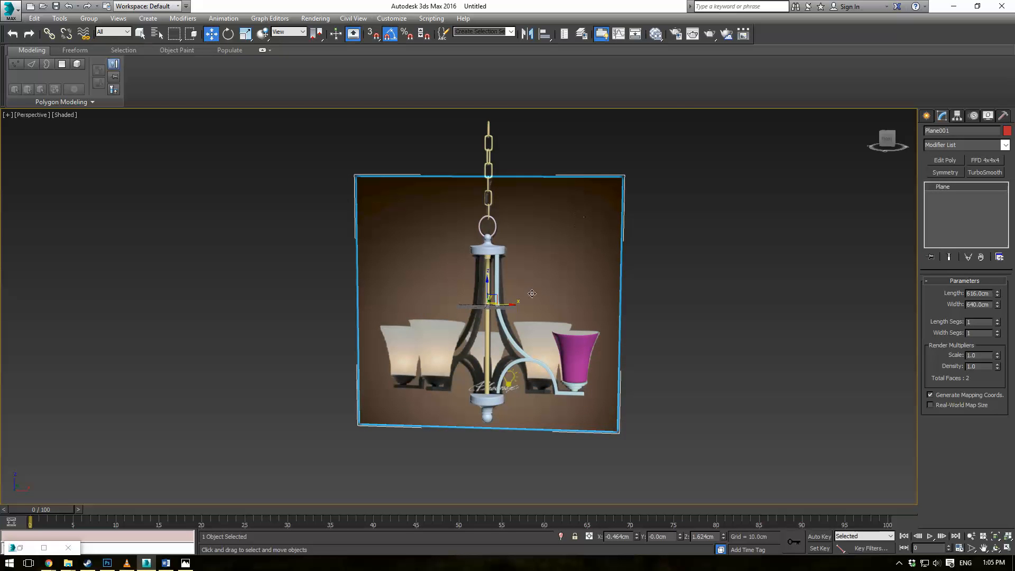
drag(513, 306, 211, 270)
click(660, 312)
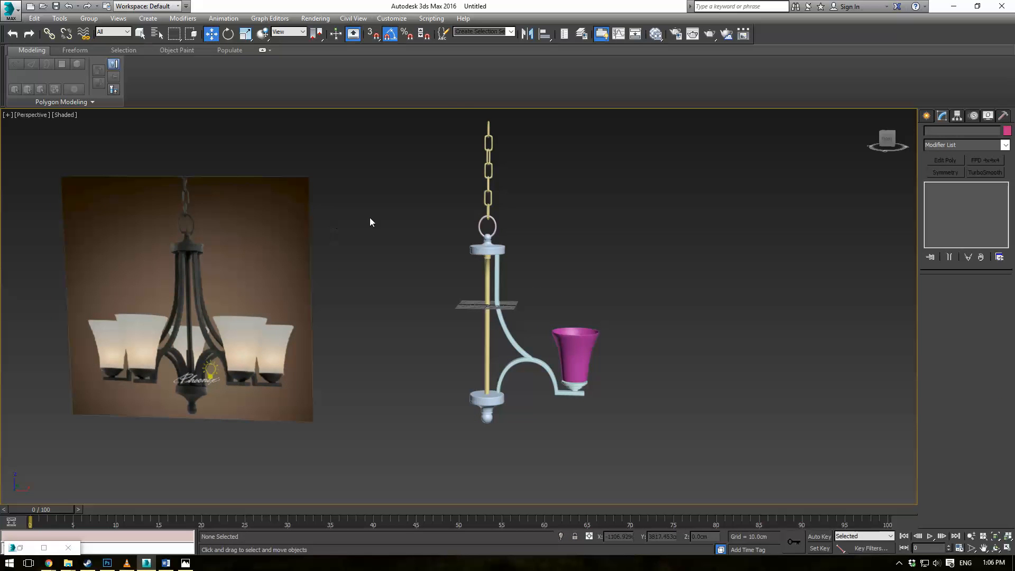
Clear the lamp shade's leftover polygon selection in its Edit Poly modifier
drag(521, 428, 525, 426)
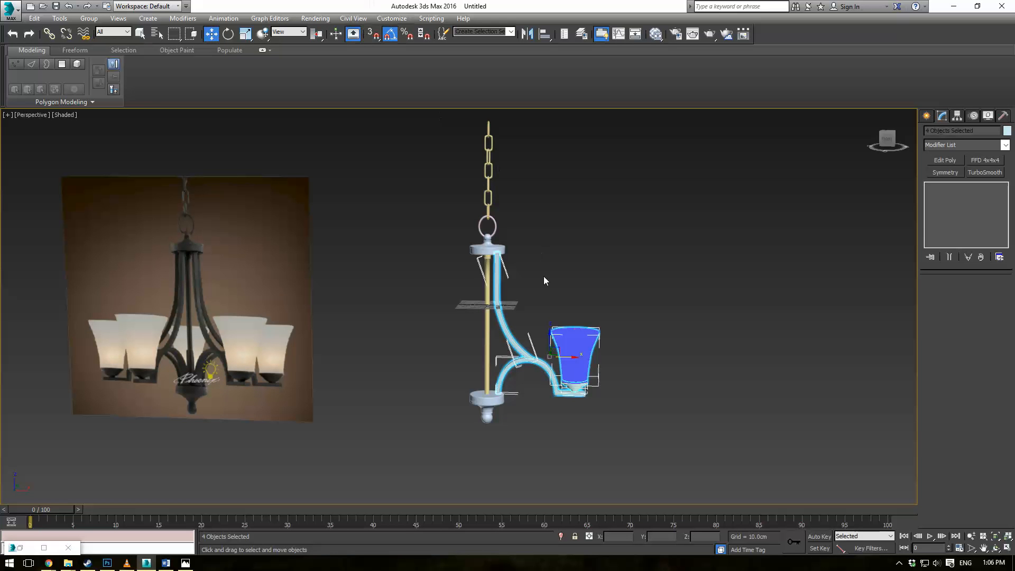
click(587, 348)
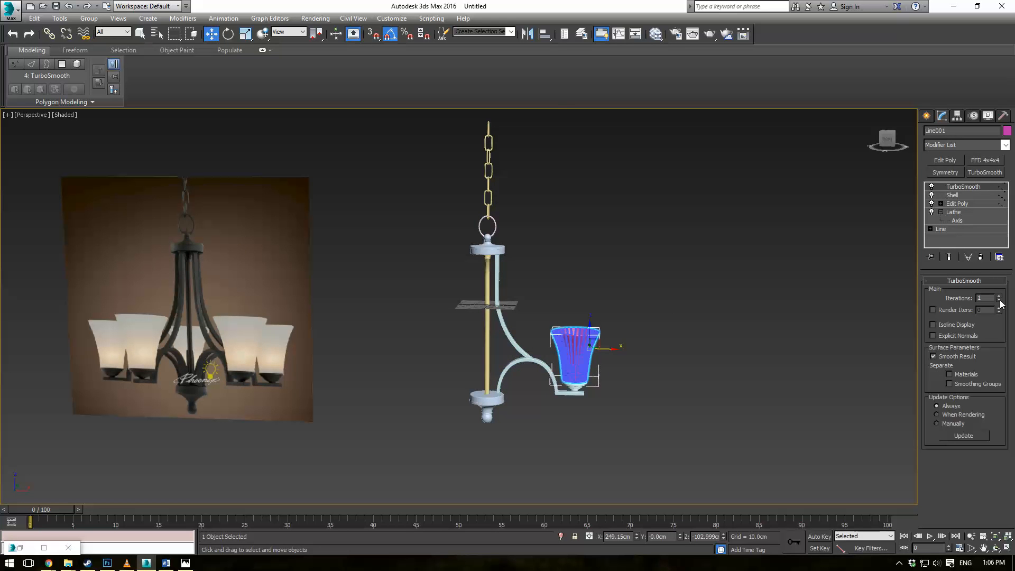
click(958, 204)
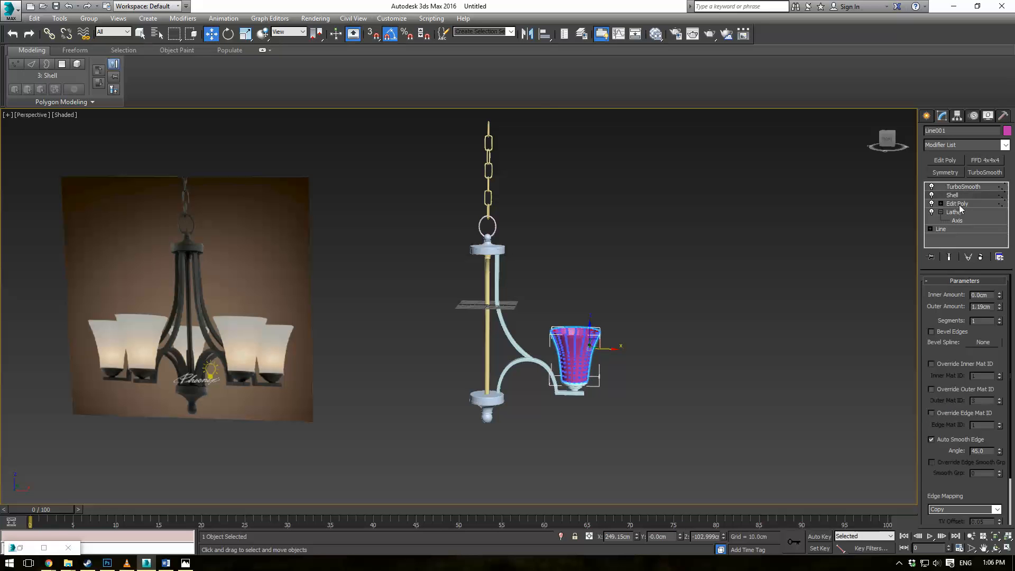
click(674, 314)
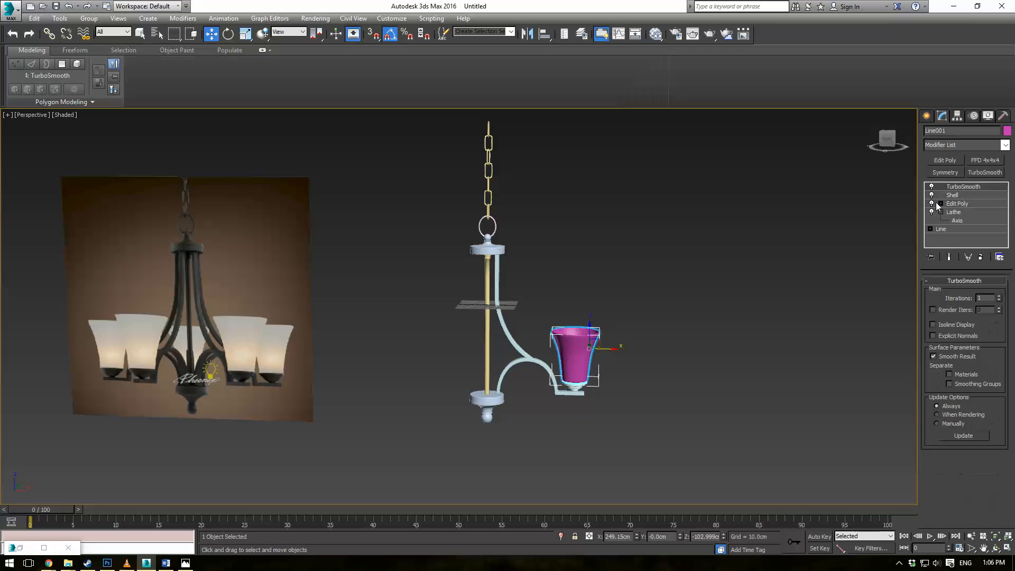
Group the upper arm, lower arch, lamp shade and shade holder under the default group name
drag(518, 411, 518, 411)
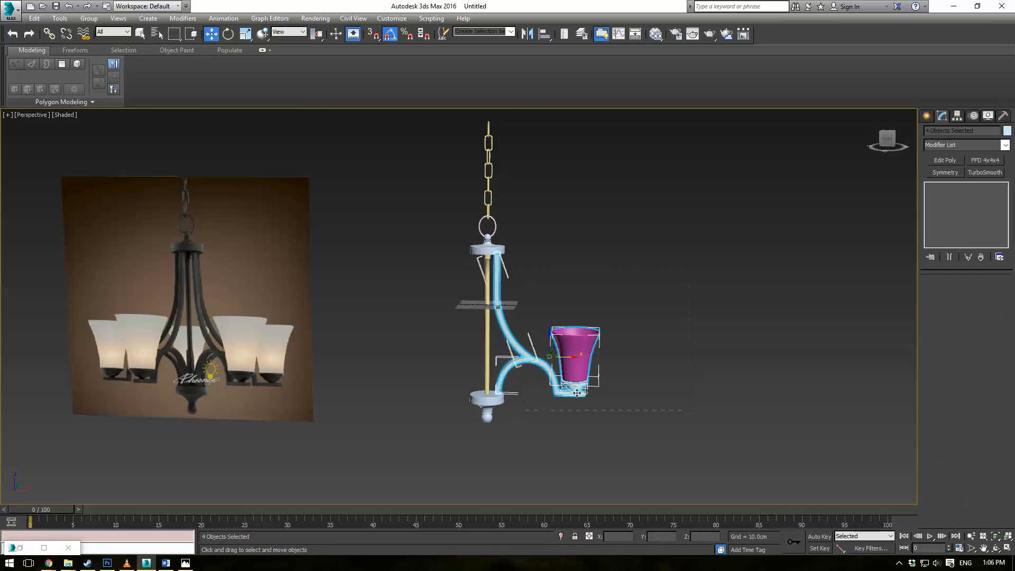
click(88, 18)
click(101, 31)
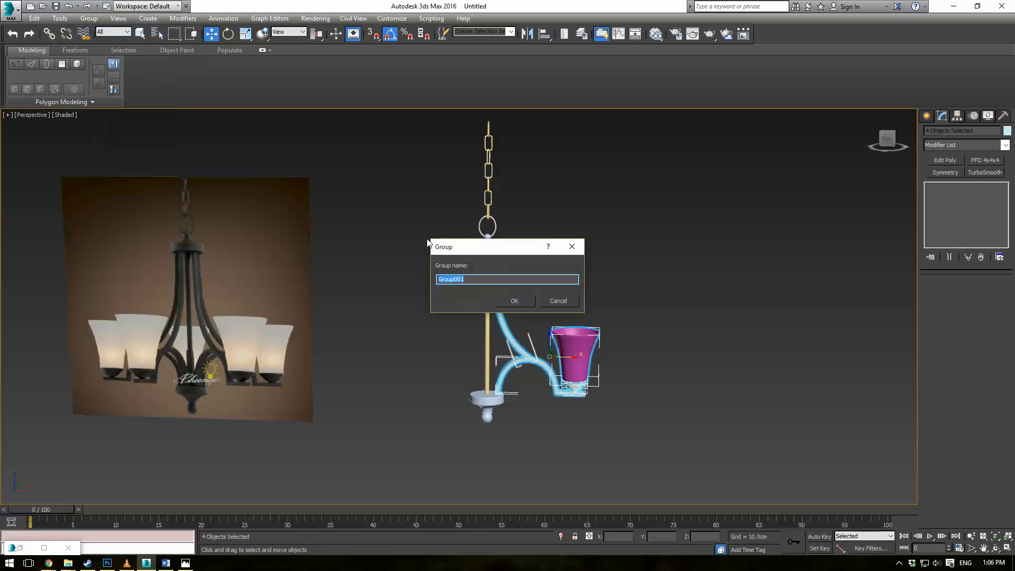
click(508, 301)
Align the arm group's pivot to the center of the central rod on X, Y and Z, and leave pivot editing
click(957, 115)
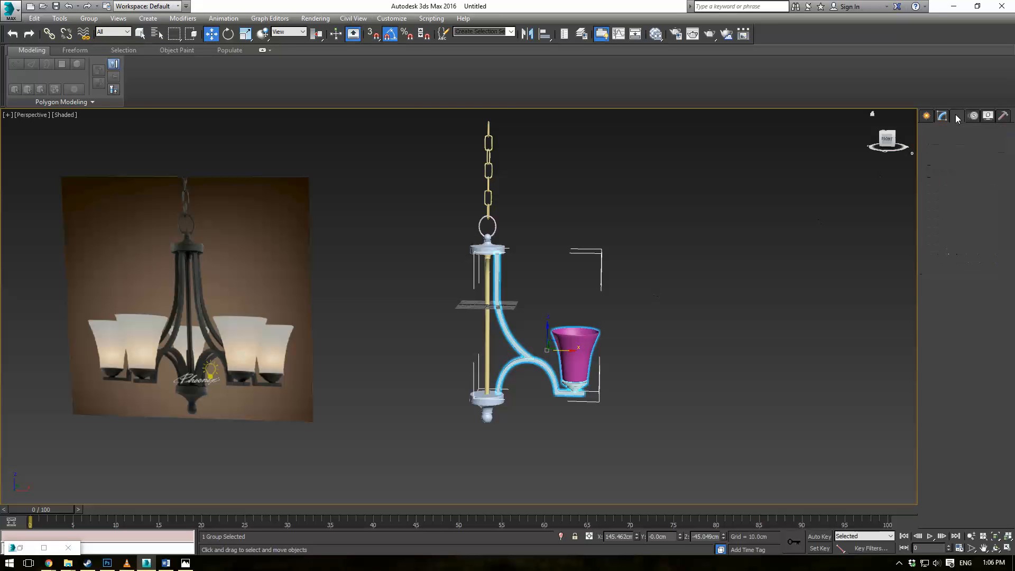
click(965, 182)
middle_drag(688, 227, 687, 225)
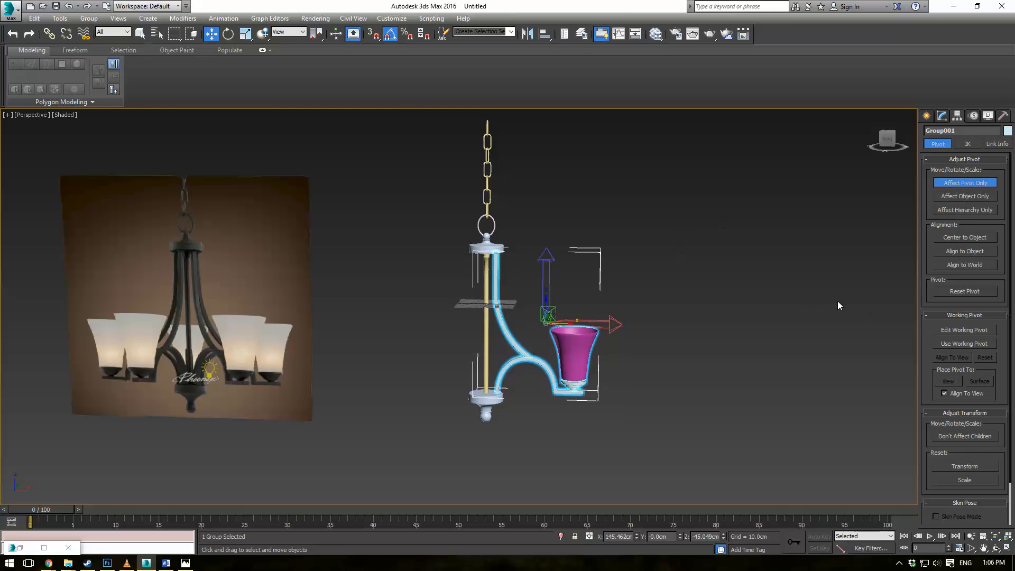
scroll(635, 217, up, 2)
click(544, 37)
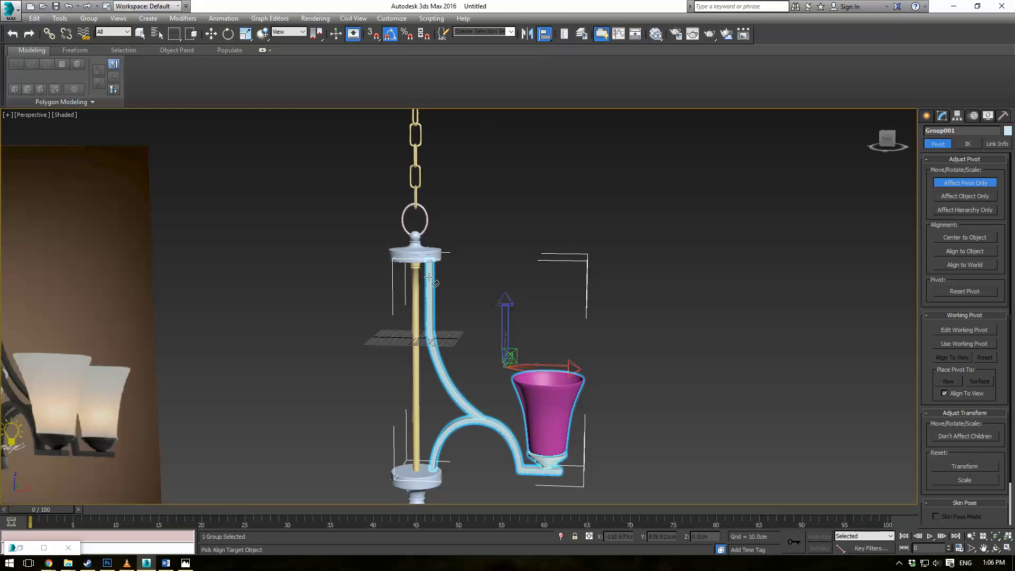
click(416, 290)
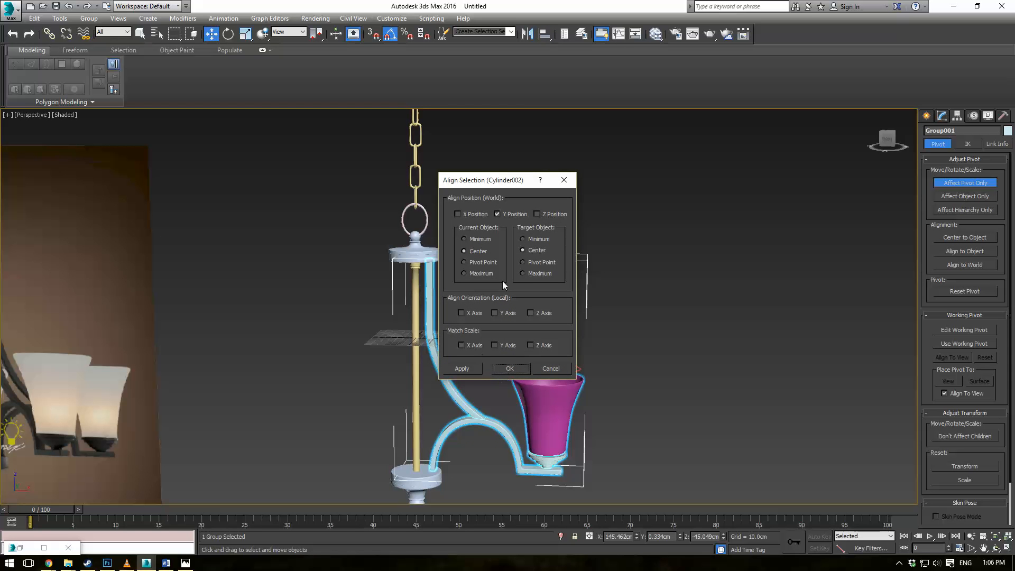
click(472, 214)
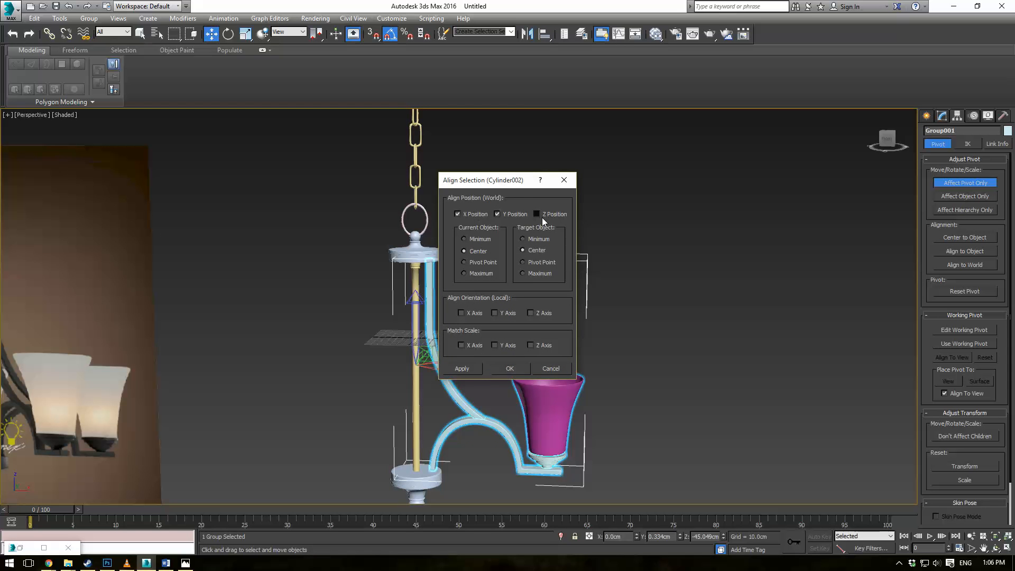
click(539, 215)
click(506, 367)
click(951, 184)
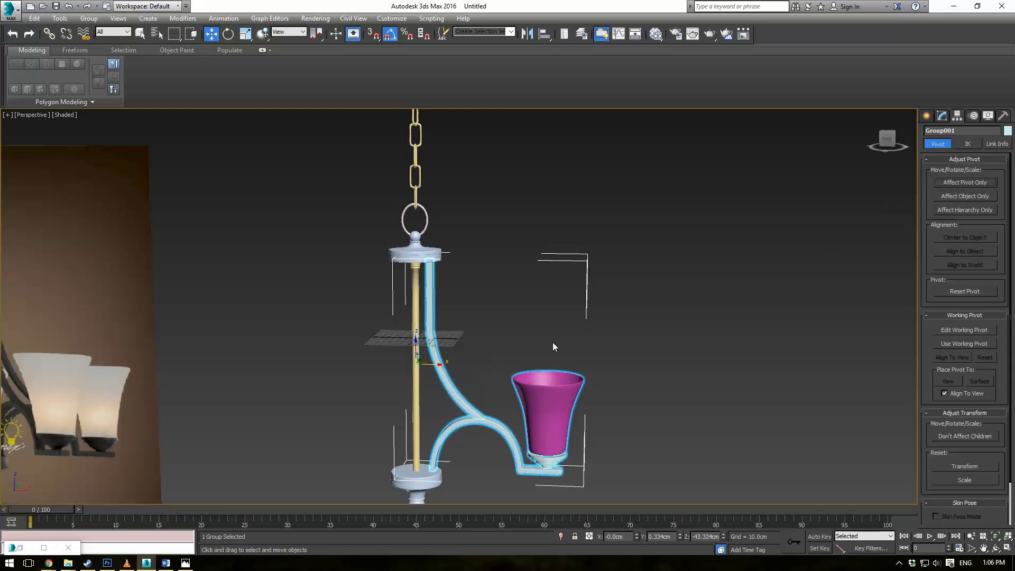
Try to rotate the arm group, undo the rotation and check where the group's pivot sits
alt+middle_drag(553, 342, 520, 310)
key(e)
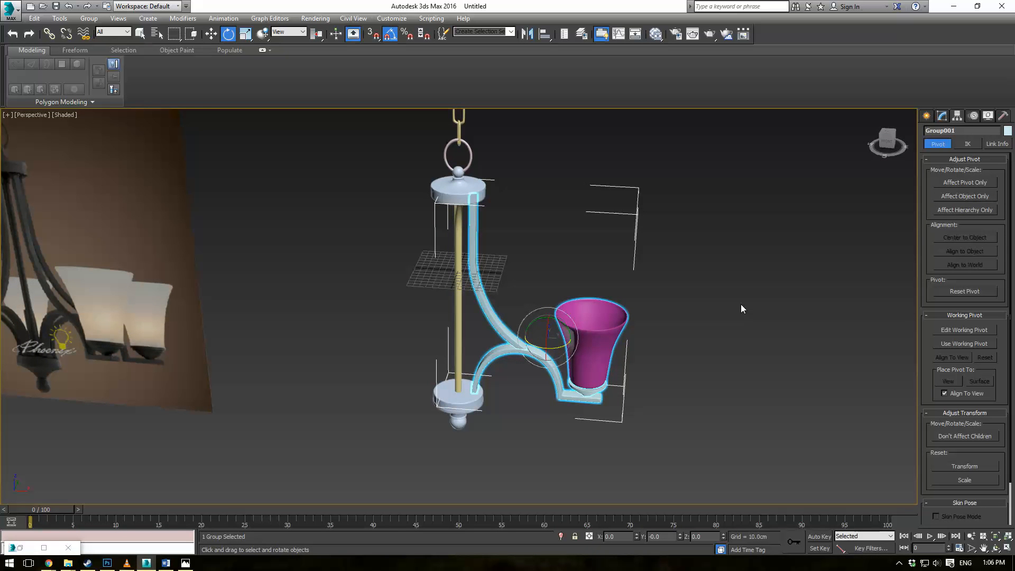
alt+middle_drag(703, 288, 624, 271)
mouse_move(593, 300)
mouse_down()
mouse_move(637, 297)
mouse_move(589, 300)
mouse_up()
key(ctrl+z)
click(950, 184)
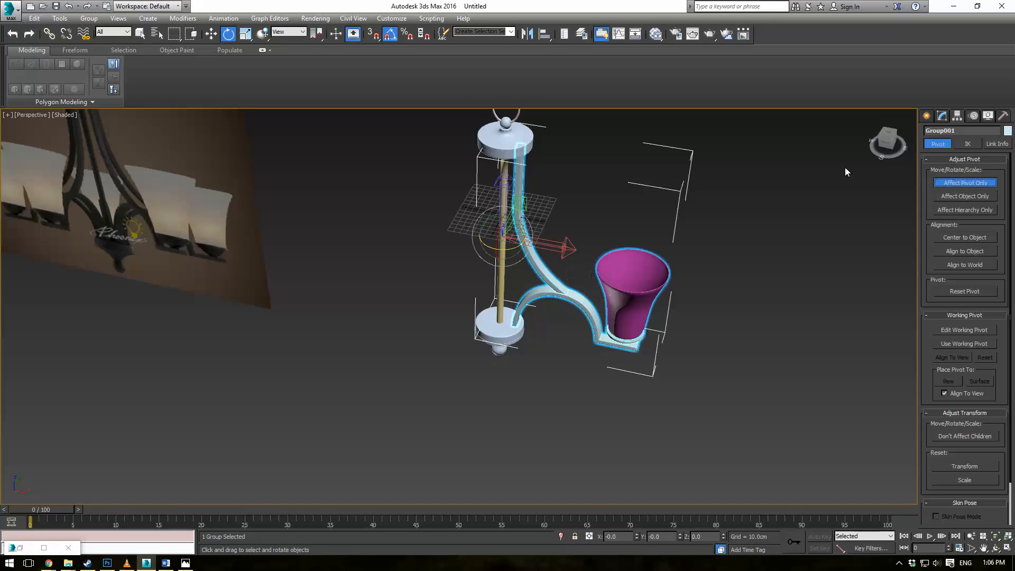
click(960, 183)
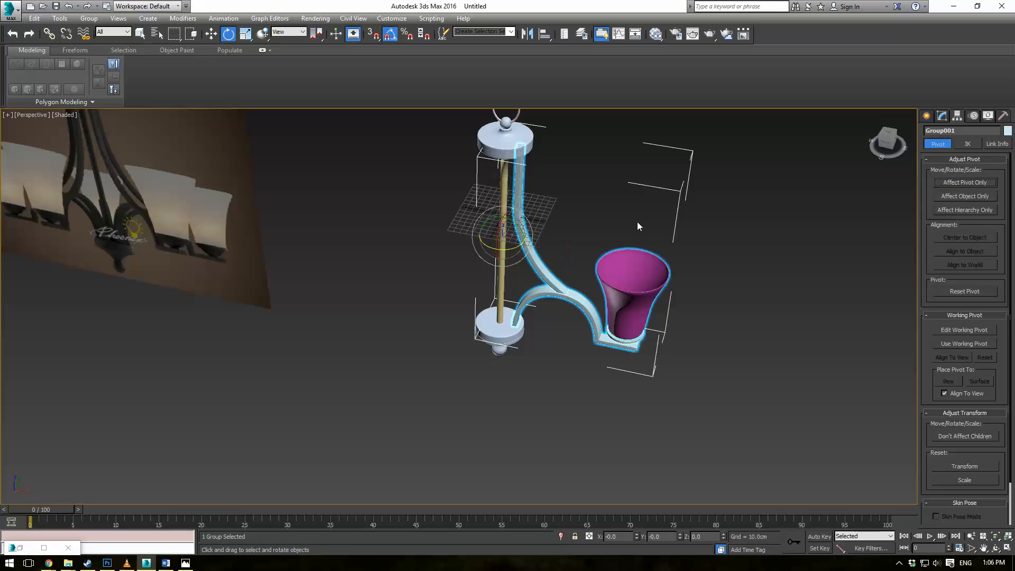
Clone the arm group by rotating it about 72 degrees around the central rod, making 4 copies of type Copy
mouse_move(511, 248)
mouse_down()
mouse_move(543, 247)
mouse_move(500, 251)
mouse_move(595, 247)
mouse_move(584, 249)
mouse_up()
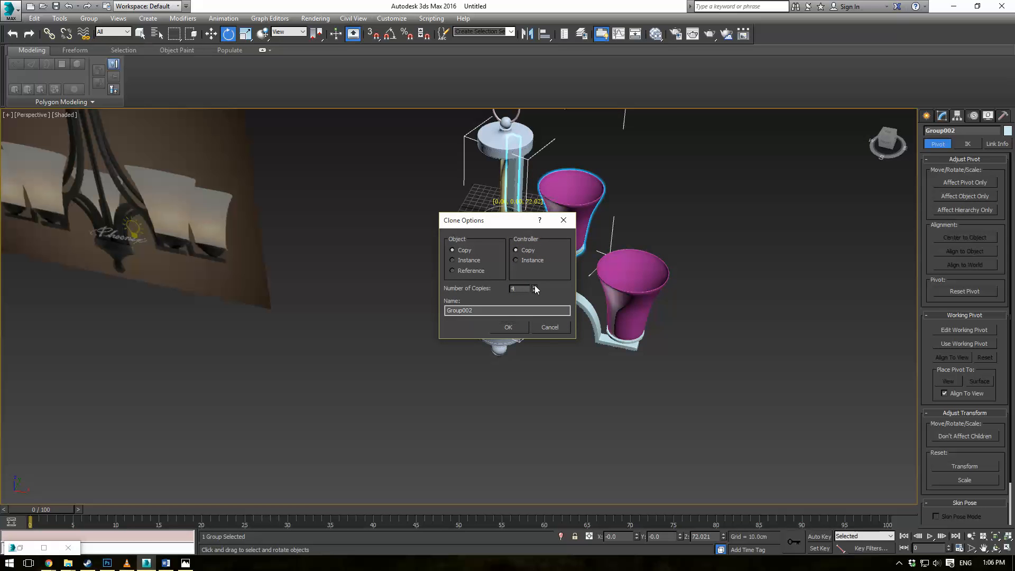
click(507, 328)
click(661, 401)
mouse_move(661, 401)
alt+middle_down()
mouse_move(712, 338)
mouse_move(709, 290)
mouse_move(589, 355)
mouse_move(646, 369)
mouse_move(579, 233)
mouse_move(646, 329)
mouse_move(577, 275)
mouse_move(902, 209)
alt+middle_up()
scroll(564, 275, up, 3)
scroll(553, 272, up, 5)
scroll(799, 246, down, 5)
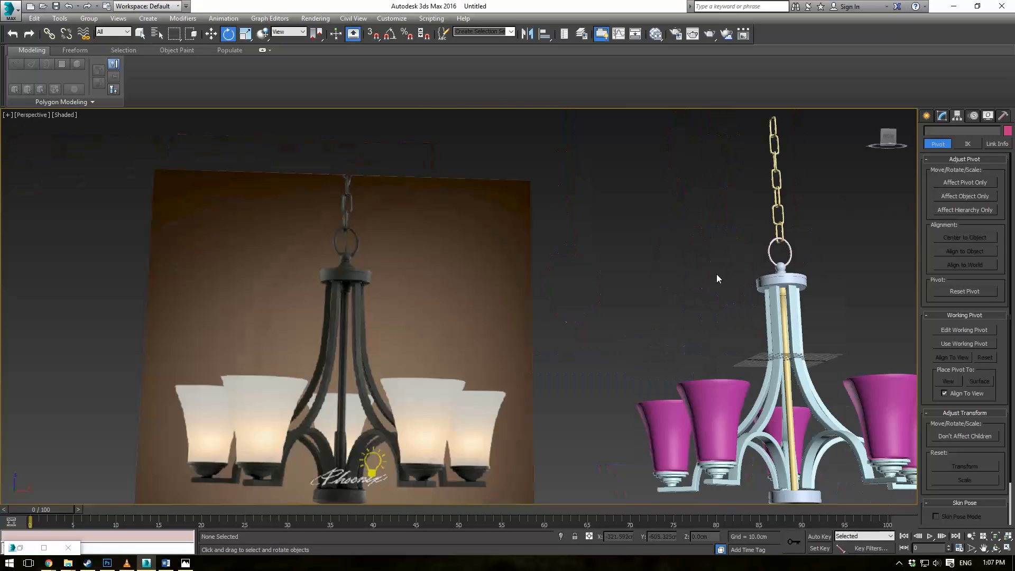
Start a Line spline in the Front view at the hanging ring, with AutoGrid turned off
middle_drag(704, 277, 593, 294)
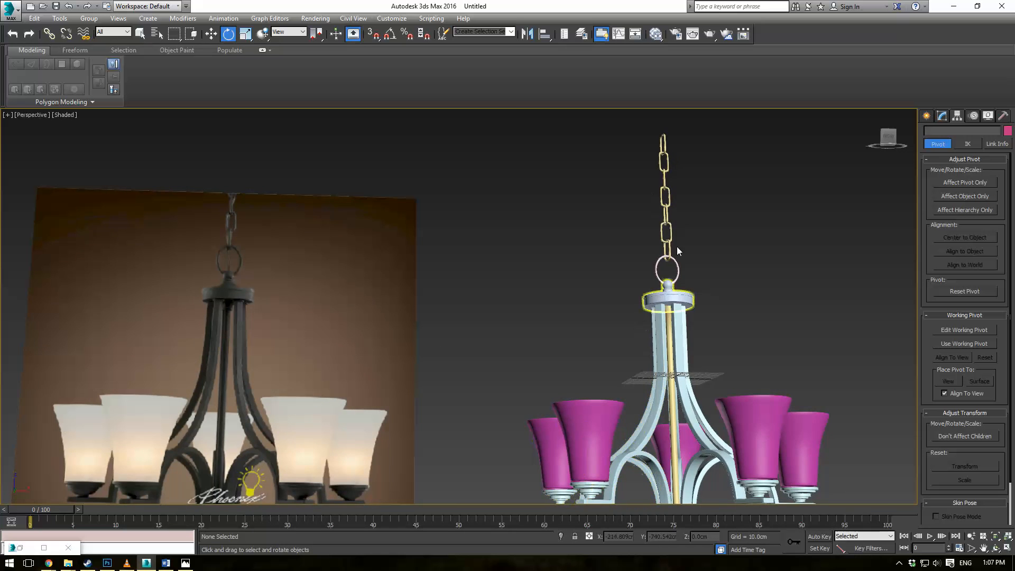
scroll(693, 223, up, 2)
scroll(693, 319, up, 2)
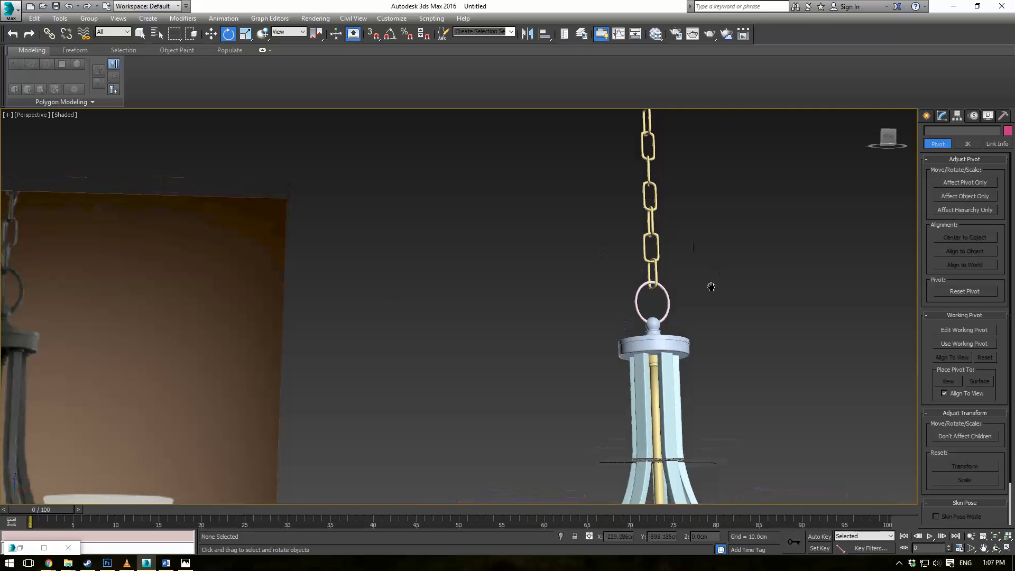
click(927, 116)
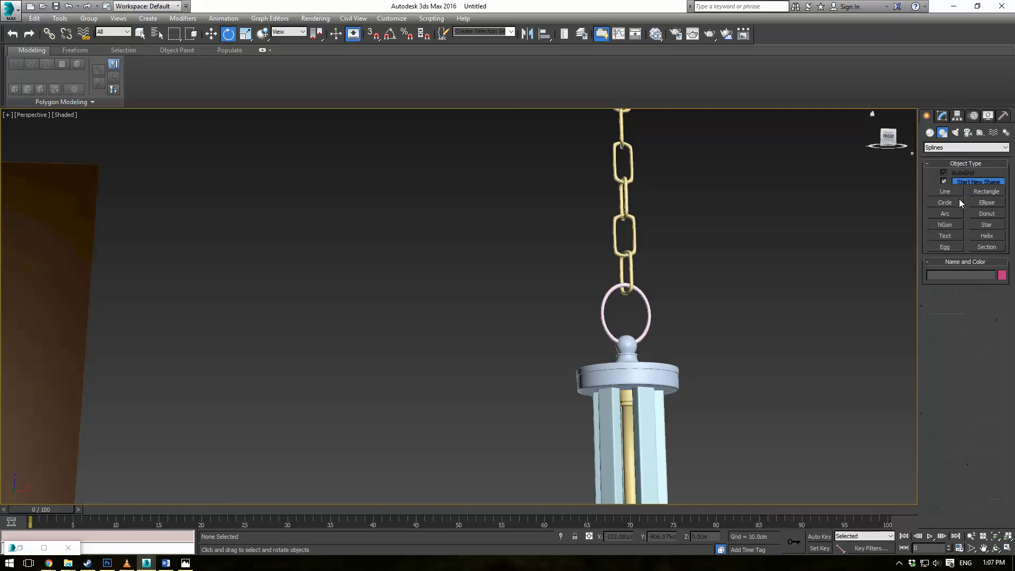
click(941, 193)
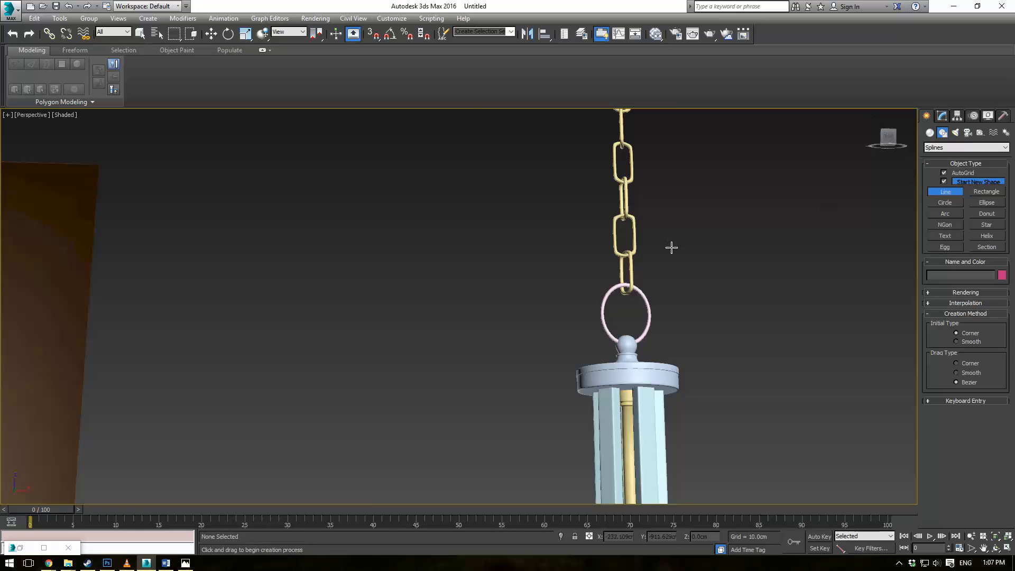
key(f)
scroll(641, 258, down, 8)
scroll(613, 257, down, 2)
scroll(587, 231, up, 10)
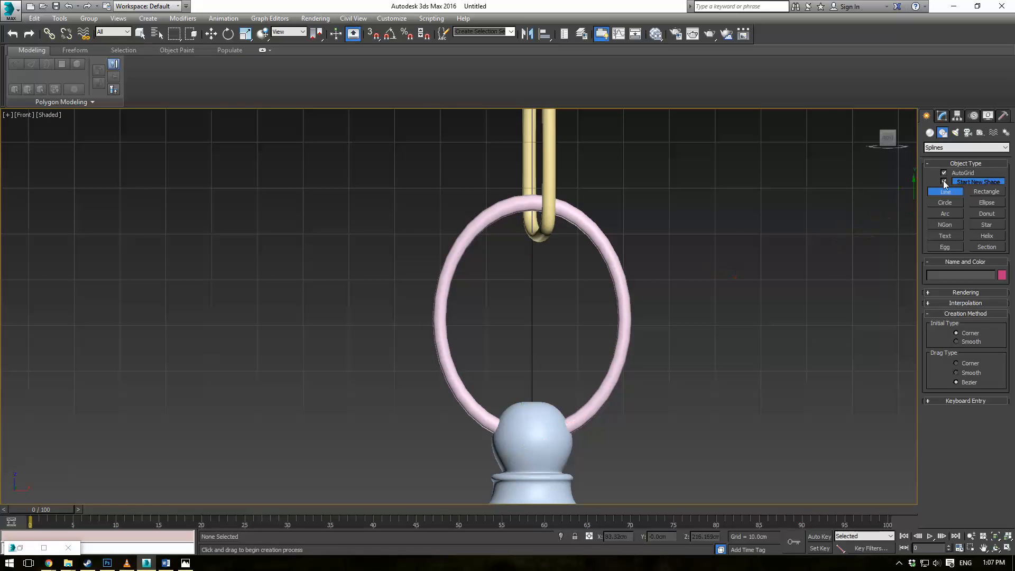
scroll(648, 299, down, 2)
Draw the cord as a wavy line weaving through the links, from the ball below the ring up past the top chain link
click(574, 335)
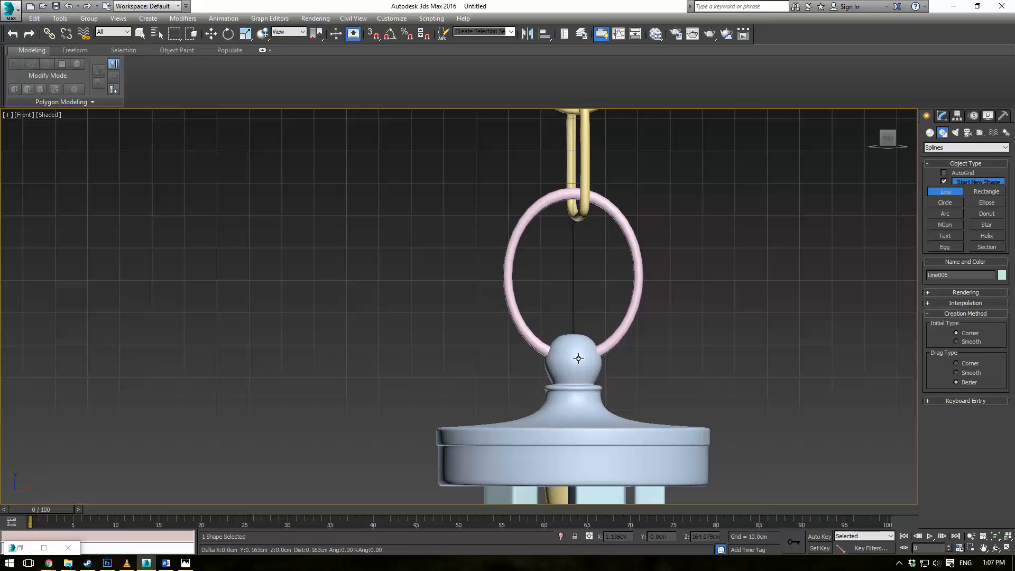
middle_drag(576, 248, 556, 350)
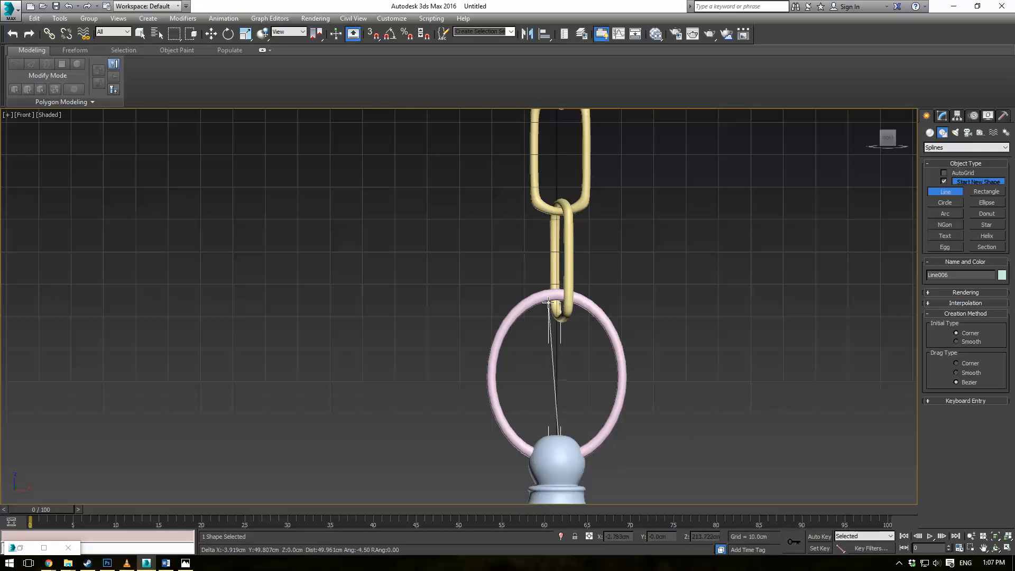
drag(549, 261, 563, 236)
click(580, 189)
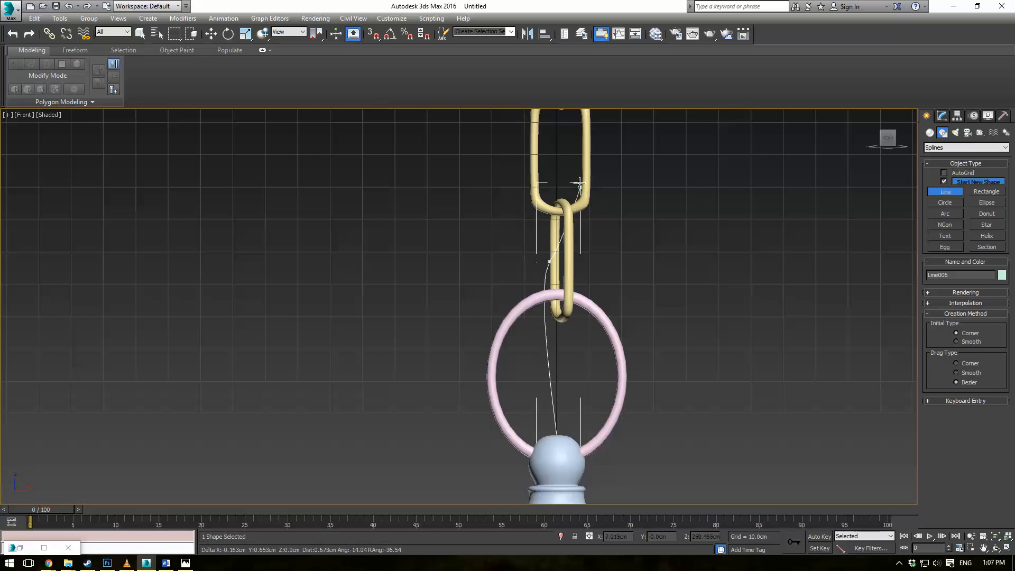
middle_drag(553, 138, 550, 321)
drag(546, 225, 549, 203)
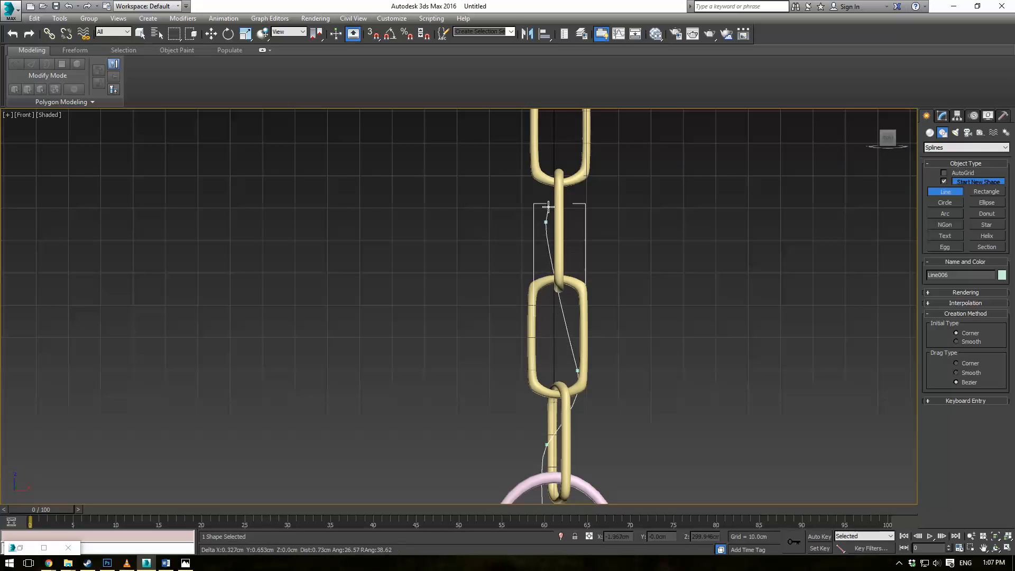
middle_drag(553, 144, 524, 276)
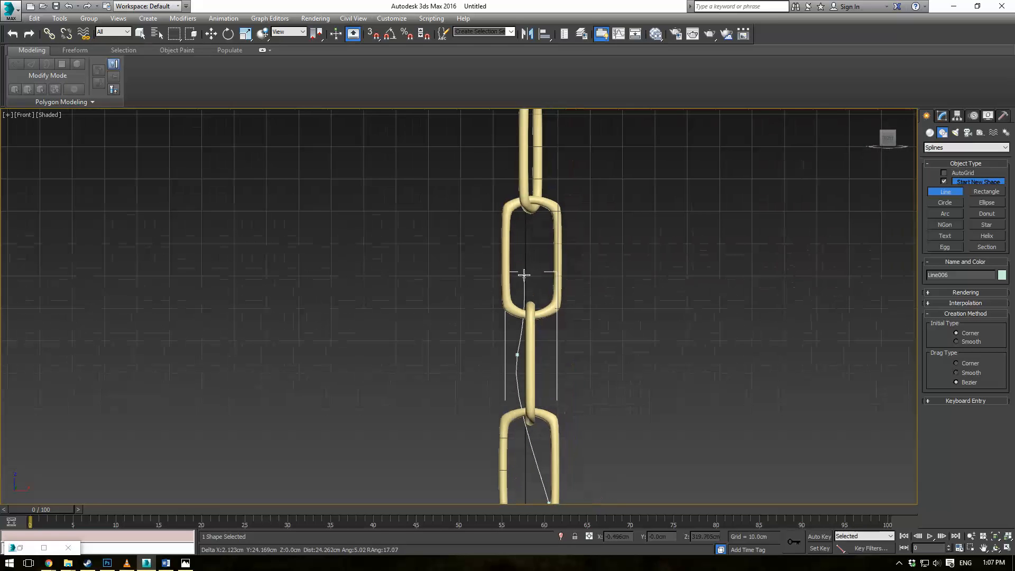
drag(544, 214, 549, 192)
middle_drag(533, 148, 539, 309)
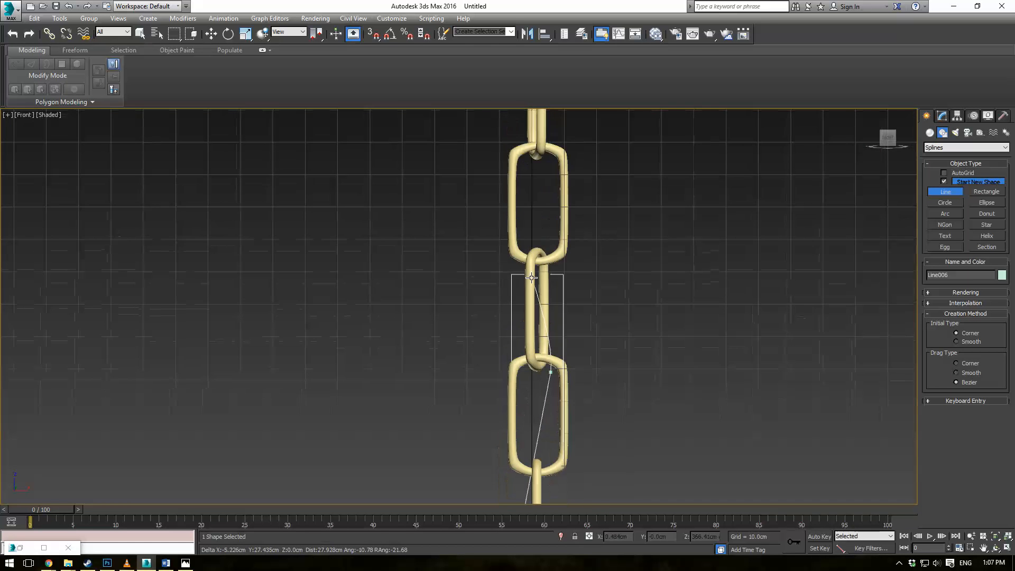
drag(553, 161, 553, 162)
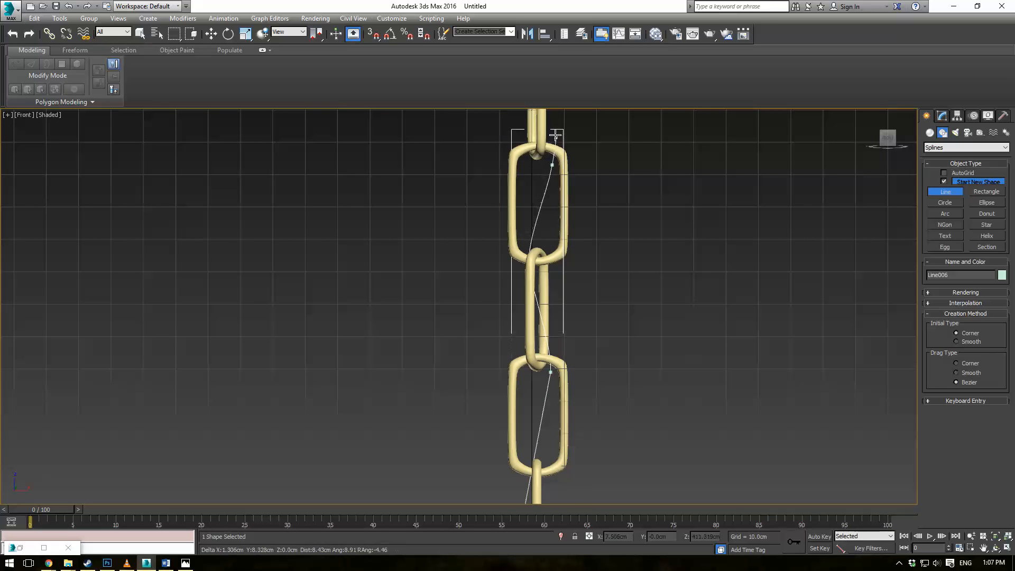
middle_drag(551, 137, 566, 337)
drag(529, 222, 528, 202)
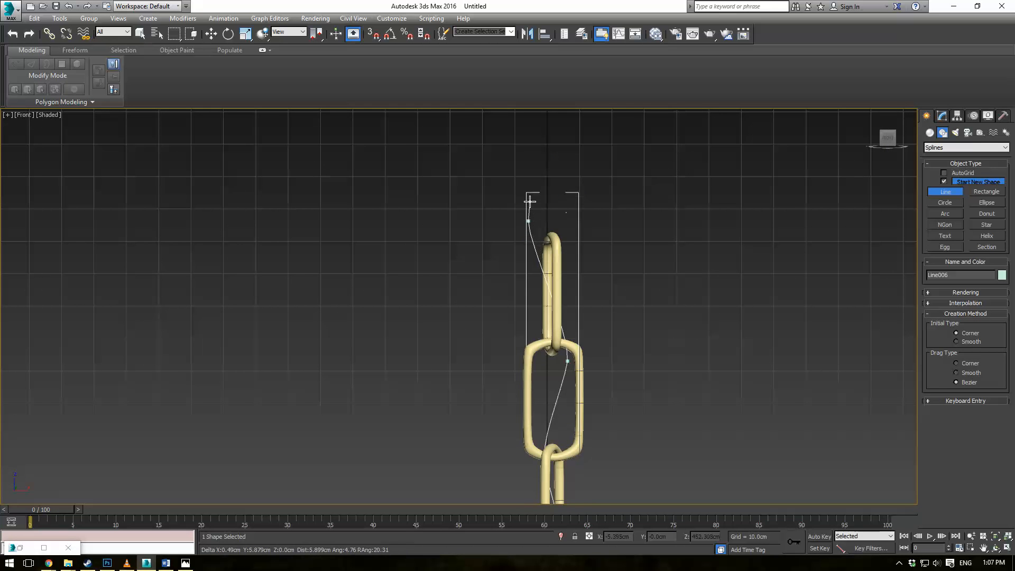
right_click(544, 205)
Enable the cord line in both the renderer and the viewport
middle_drag(638, 230, 625, 176)
scroll(625, 176, down, 3)
scroll(644, 346, down, 3)
middle_drag(644, 345, 562, 202)
click(941, 117)
key(e)
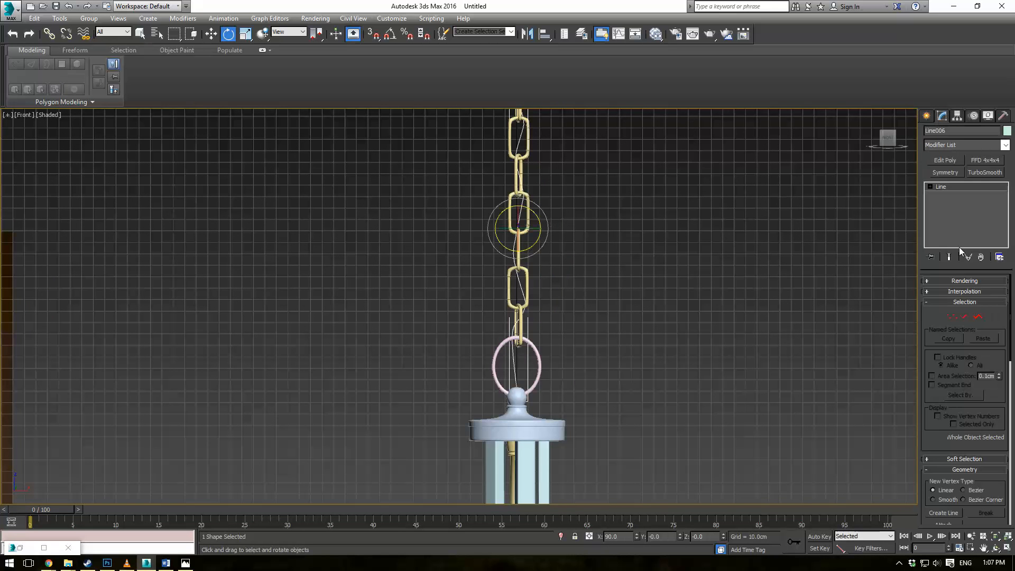
click(951, 281)
click(947, 299)
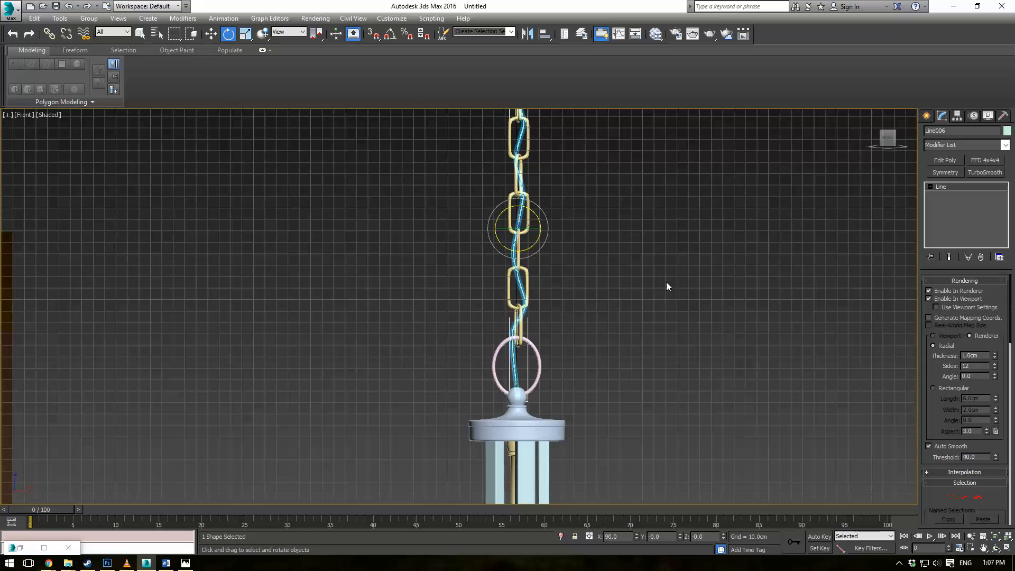
Set the cord's radial thickness to 1.3 cm in the shaded Perspective view
key(p)
middle_drag(621, 314, 616, 281)
key(F4)
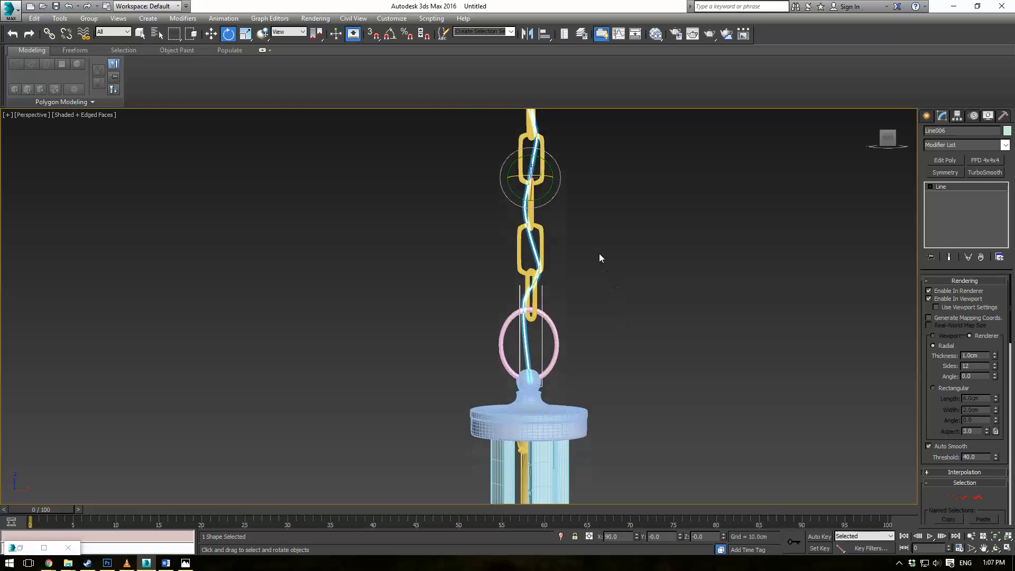
key(F4)
middle_drag(599, 242, 610, 204)
alt+middle_drag(611, 204, 646, 224)
scroll(626, 254, up, 5)
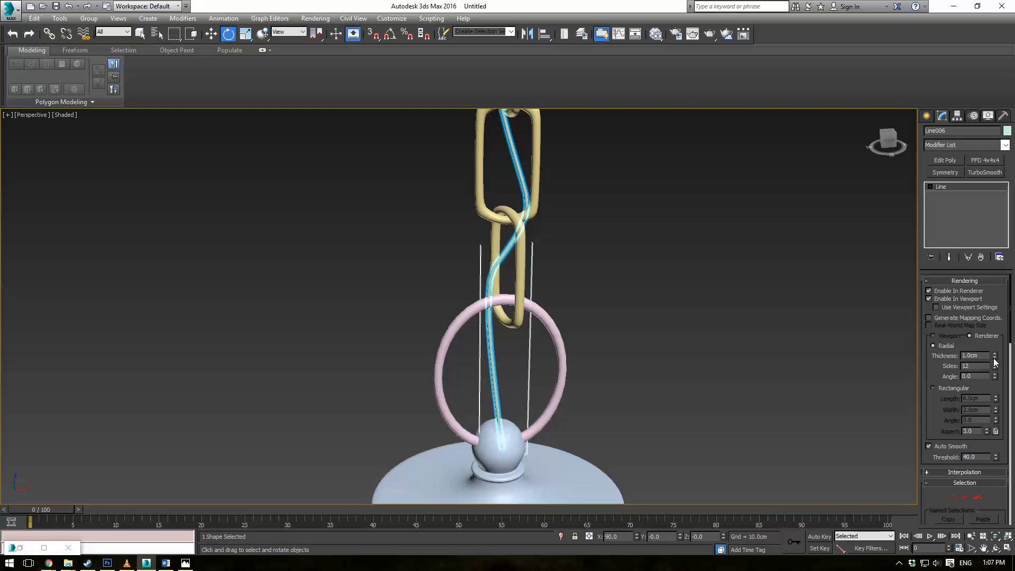
mouse_move(996, 353)
mouse_down()
mouse_move(993, 334)
mouse_move(990, 345)
mouse_up()
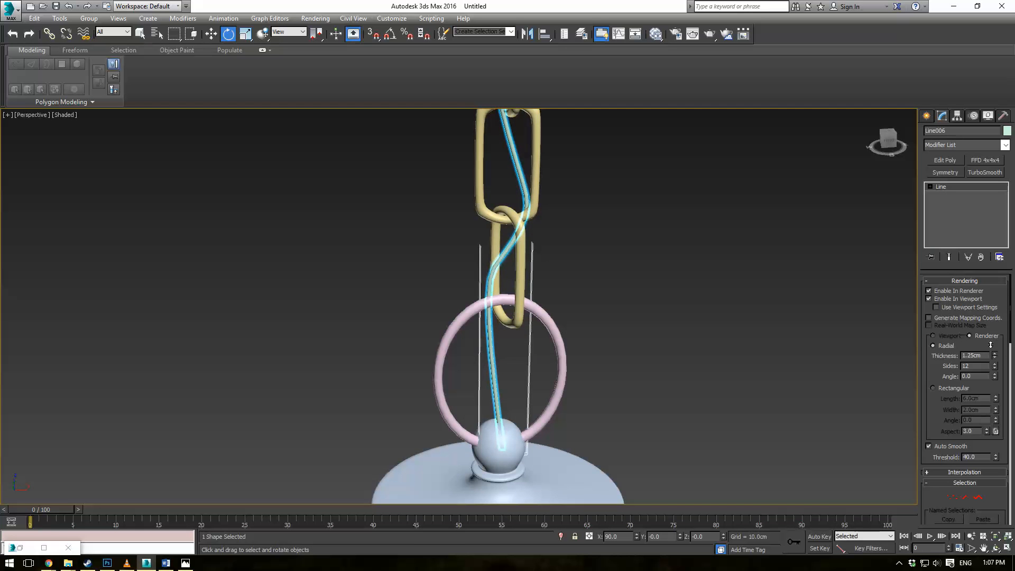
At Vertex level, shift the cord's vertex just above the ring along Y so the cord clears the ring and lowest link
alt+middle_drag(643, 388, 836, 239)
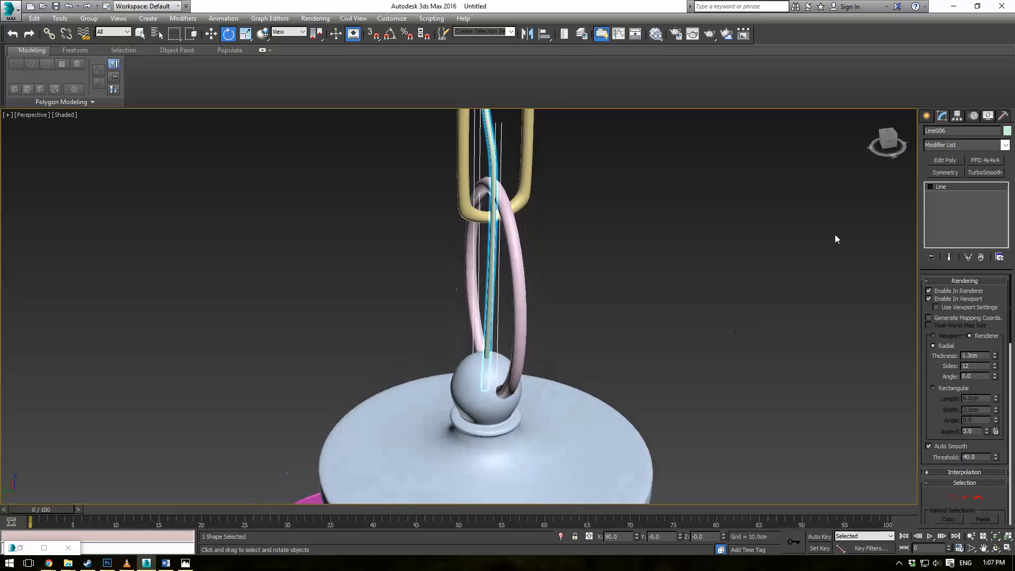
click(930, 187)
click(944, 195)
middle_drag(686, 266, 671, 336)
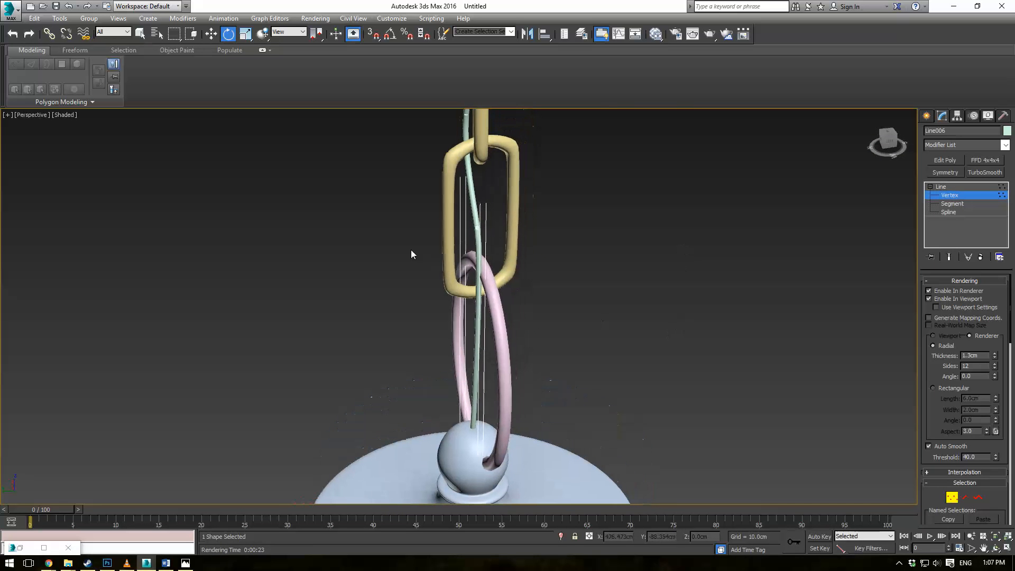
middle_drag(571, 288, 595, 299)
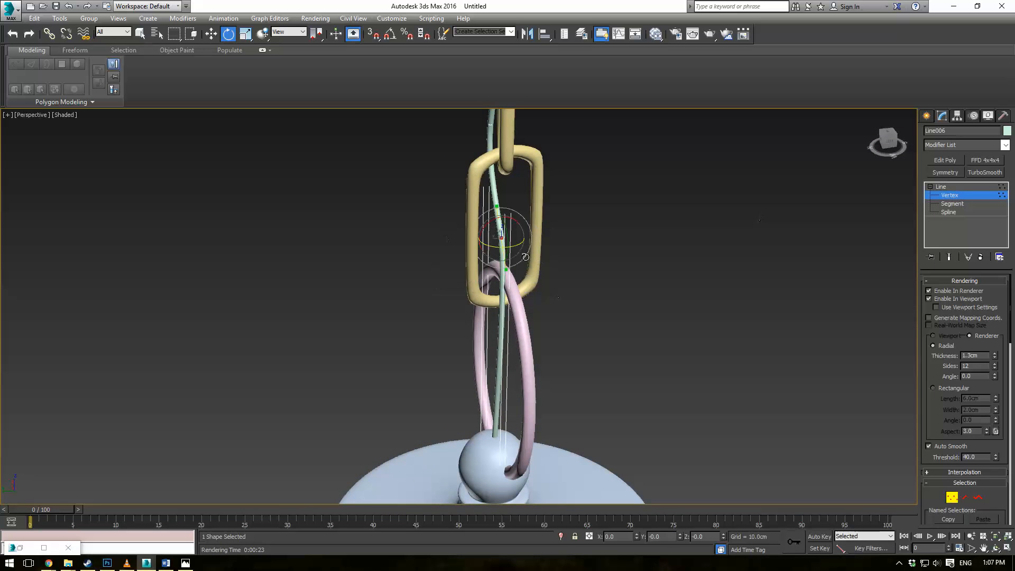
key(w)
middle_drag(558, 269, 513, 281)
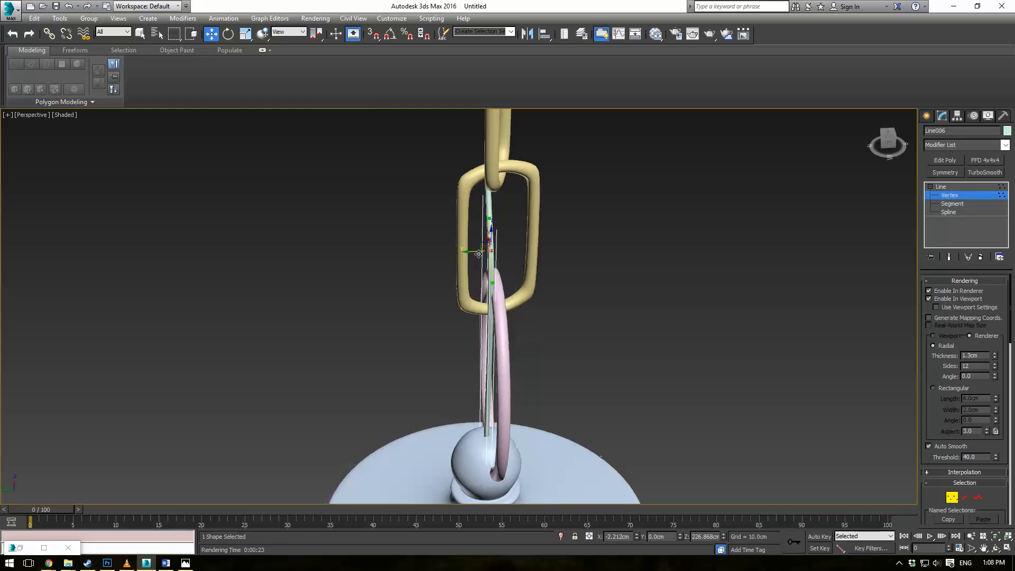
drag(479, 254, 469, 251)
Move the cord vertex at the second chain link along X toward the middle of the link
alt+middle_drag(448, 180, 574, 181)
drag(410, 159, 503, 208)
alt+middle_drag(502, 208, 456, 185)
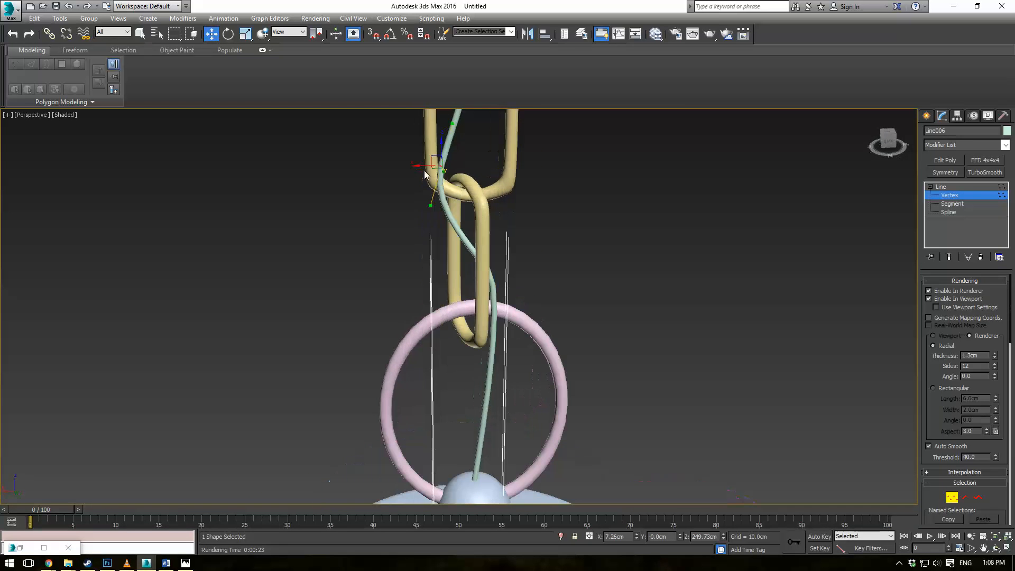
drag(425, 165, 435, 165)
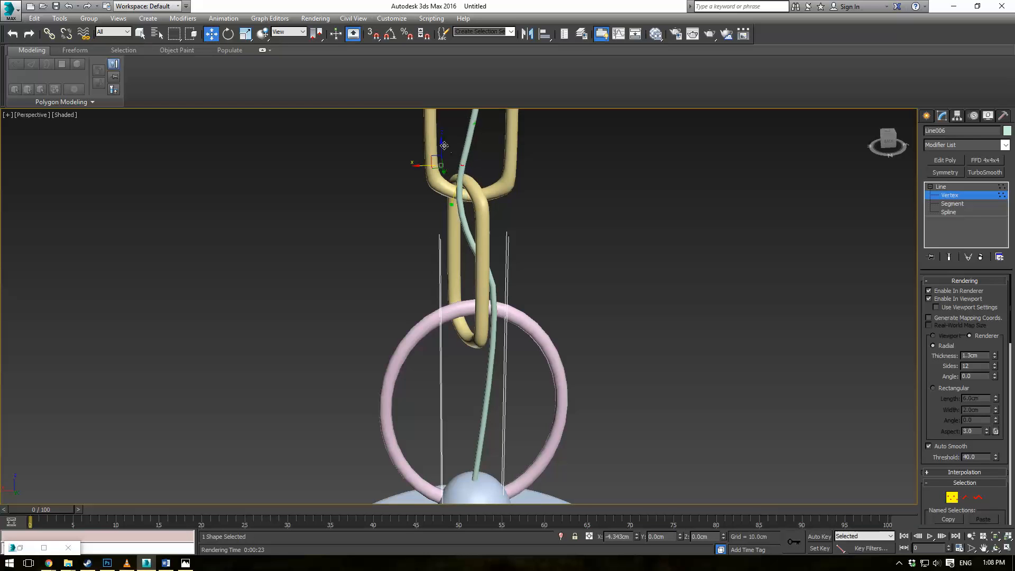
Shift the cord's next vertex up to a Y position of about -3.6 cm so the cord passes inside its link
alt+middle_drag(444, 146, 463, 267)
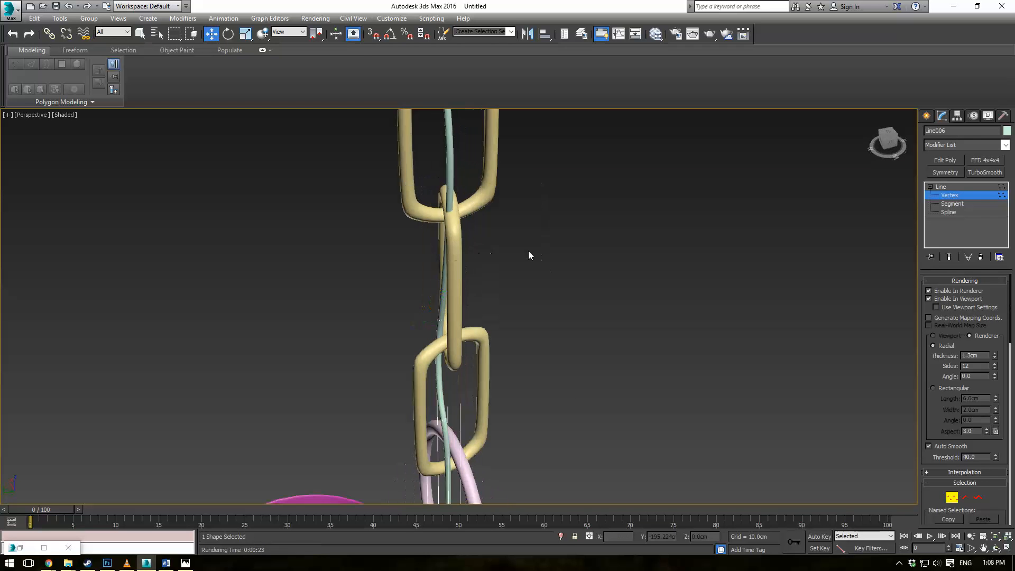
alt+middle_drag(502, 228, 403, 224)
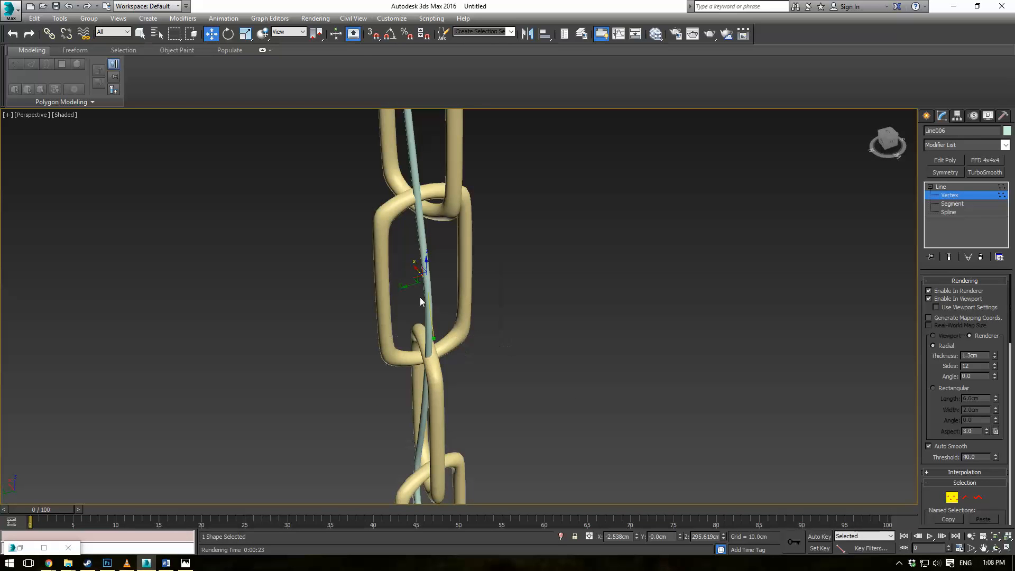
drag(406, 286, 424, 269)
scroll(424, 268, down, 5)
scroll(419, 325, up, 8)
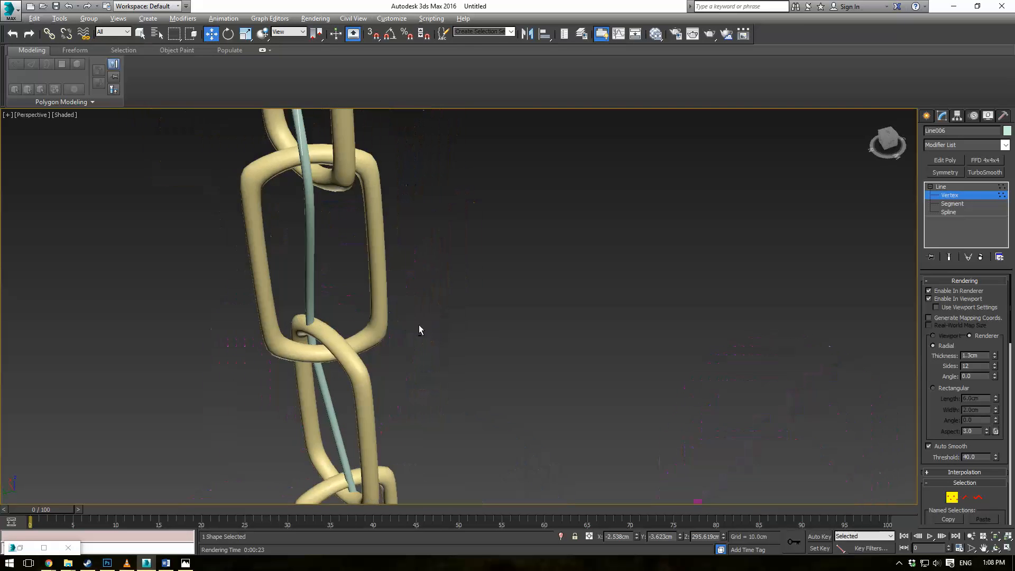
Reposition the following cord vertex, at about 339 cm height, so the cord threads between the two interlocked links
drag(458, 378, 459, 380)
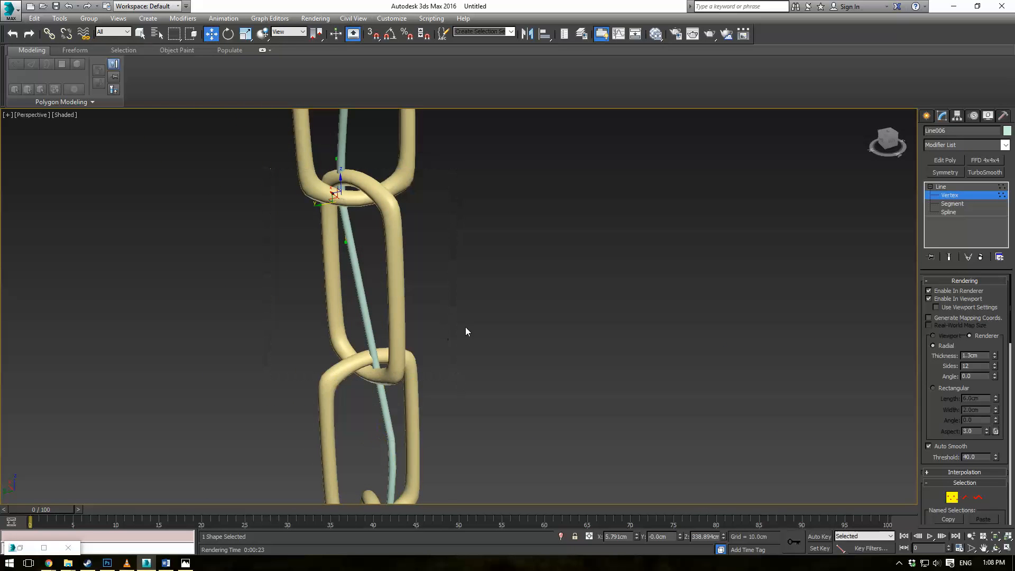
alt+middle_drag(465, 325, 435, 301)
drag(323, 203, 347, 205)
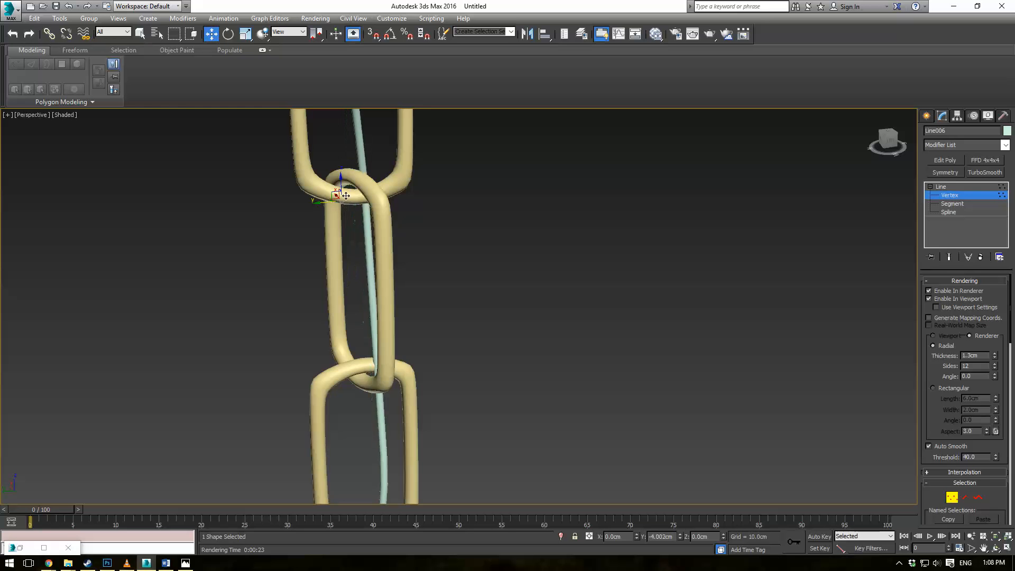
alt+middle_drag(349, 206, 378, 210)
drag(386, 200, 368, 205)
Adjust the cord's upper vertices, starting with the one at about 403 cm height, to route it through the top links
middle_drag(395, 216, 637, 437)
drag(483, 240, 563, 324)
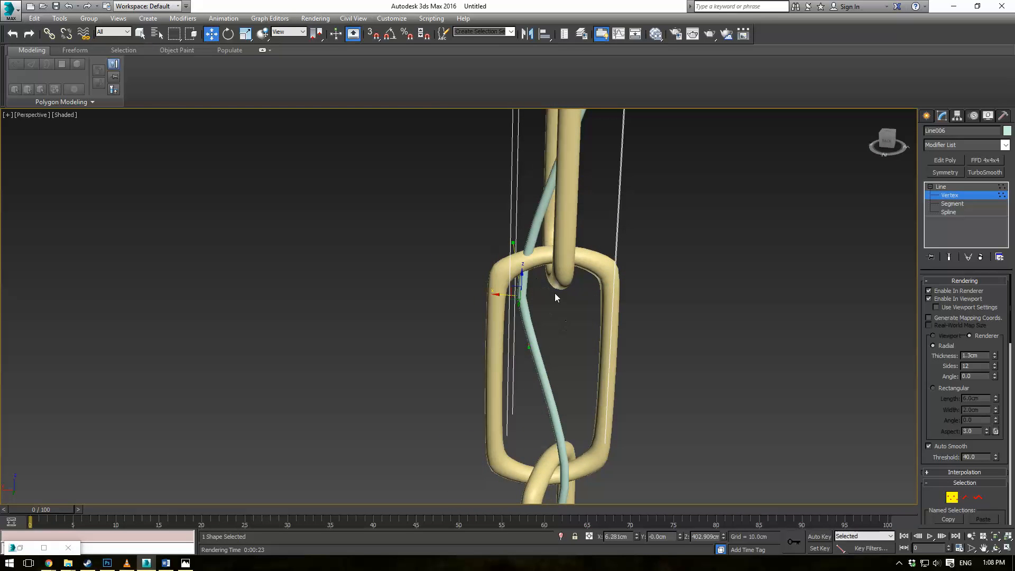
mouse_move(554, 293)
alt+middle_down()
mouse_move(654, 306)
mouse_move(548, 290)
alt+middle_up()
drag(530, 290, 511, 257)
alt+middle_drag(600, 287, 549, 333)
mouse_move(609, 172)
alt+middle_down()
mouse_move(641, 203)
mouse_move(602, 175)
alt+middle_up()
drag(595, 165, 522, 149)
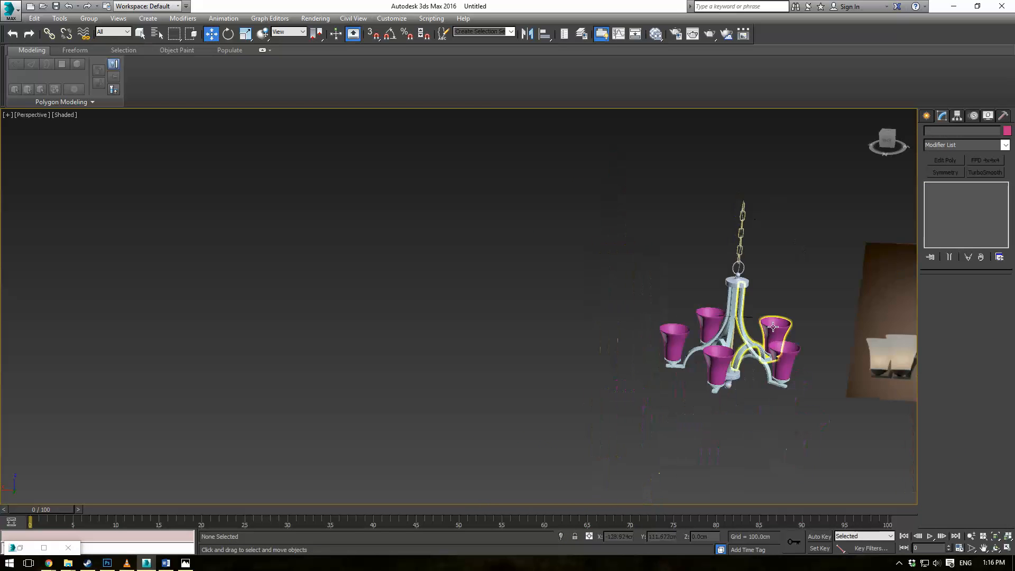
Clone the cap below the ring straight up to the top of the chain in the Front view, as one Copy
mouse_move(682, 275)
alt+middle_down()
mouse_move(675, 297)
mouse_move(686, 269)
alt+middle_up()
key(f)
scroll(629, 313, down, 5)
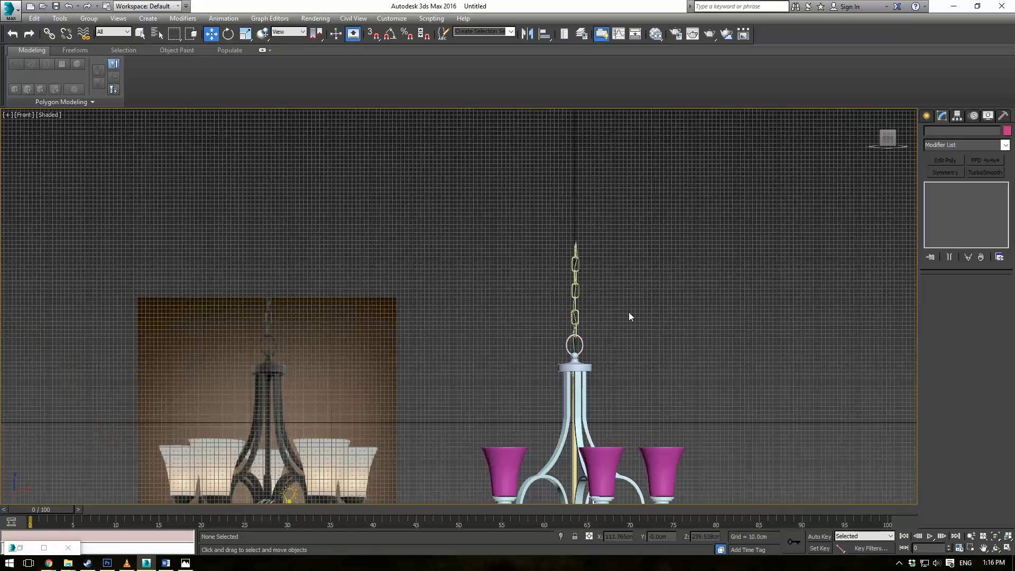
scroll(646, 236, up, 3)
scroll(611, 338, up, 4)
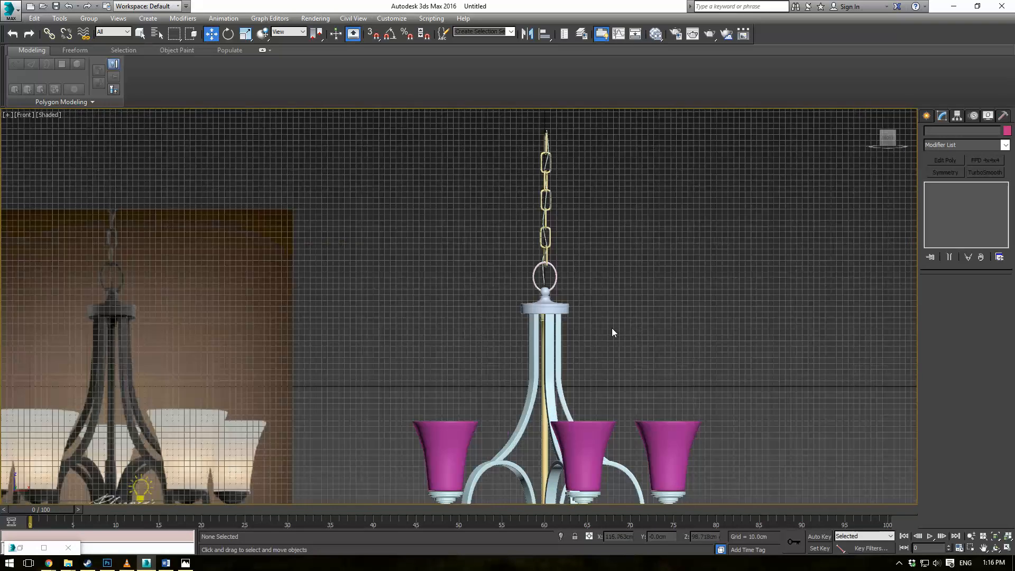
click(541, 311)
middle_drag(586, 277, 583, 353)
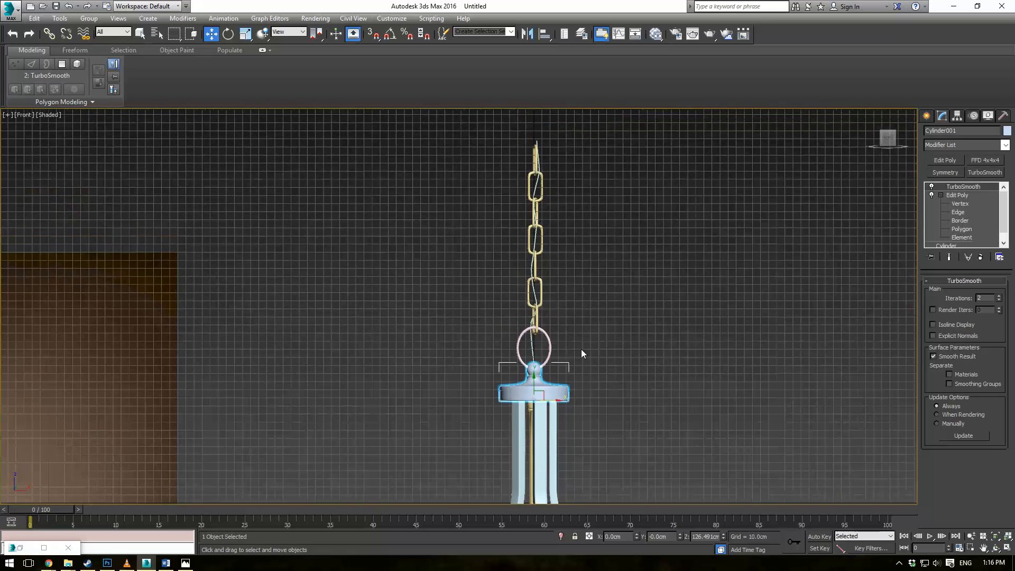
shift+drag(534, 379, 535, 137)
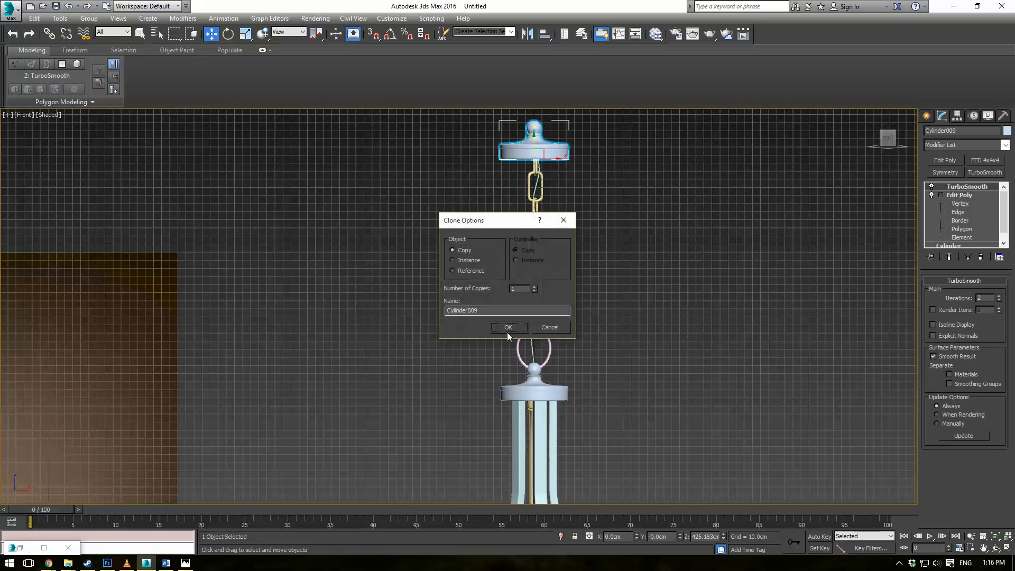
click(507, 327)
Turn the copied cap upside down by rotating it 180 degrees about Y with angle snap
scroll(596, 222, up, 2)
mouse_move(596, 223)
middle_down()
mouse_move(585, 288)
mouse_move(554, 311)
middle_up()
key(e)
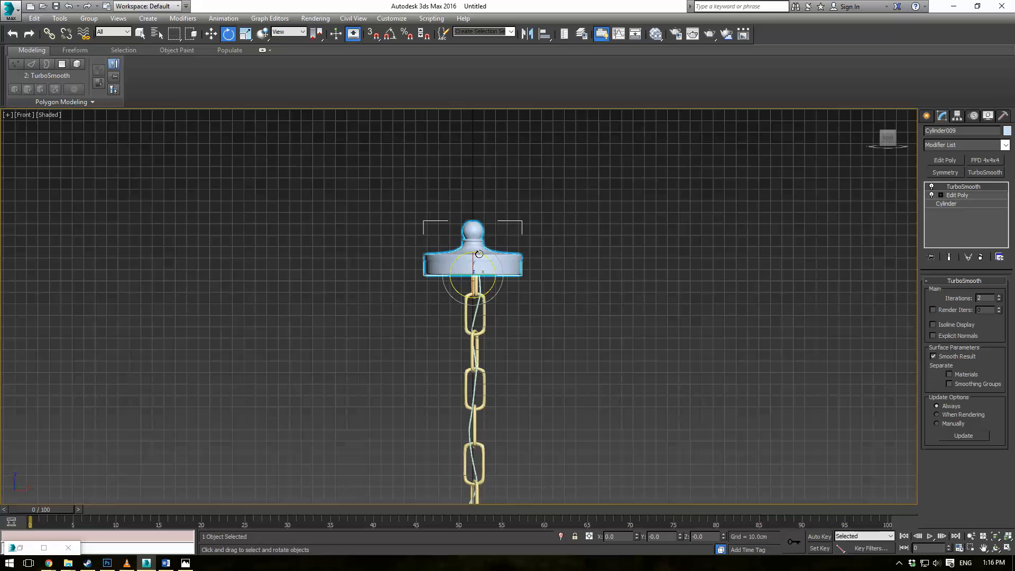
drag(479, 254, 484, 450)
key(ctrl+z)
drag(486, 252, 538, 394)
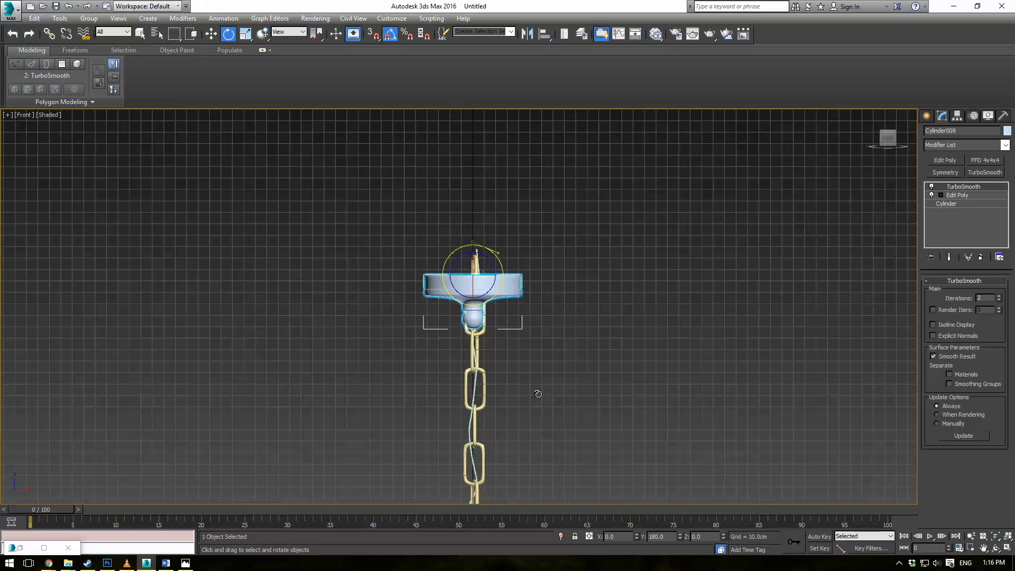
Raise the flipped cap to a height of about 480 cm so its ball meets the top chain link
scroll(540, 381, down, 8)
scroll(545, 354, up, 5)
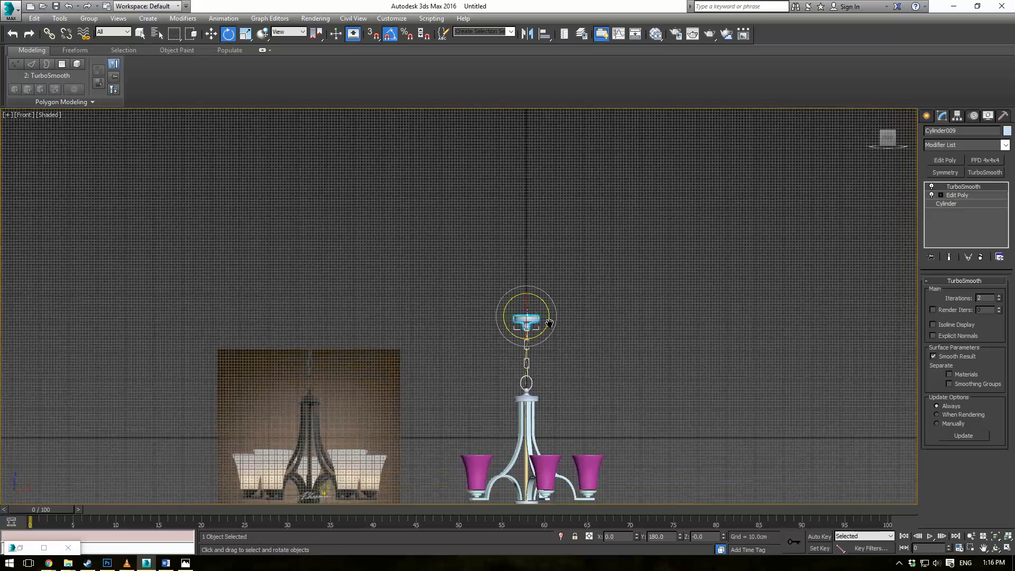
scroll(547, 315, up, 4)
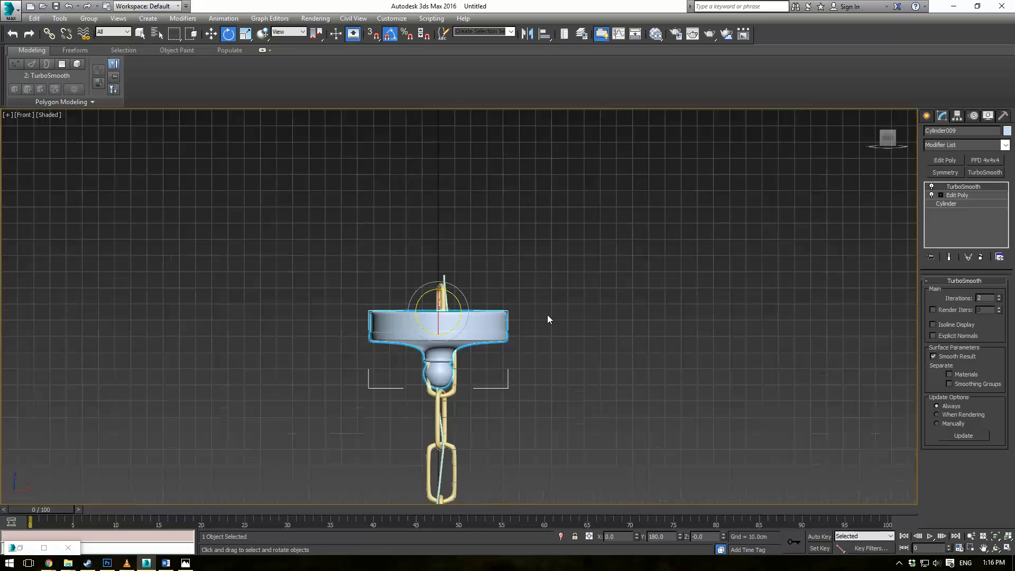
key(w)
drag(472, 302, 490, 212)
key(p)
alt+middle_drag(503, 333, 481, 301)
scroll(481, 300, up, 2)
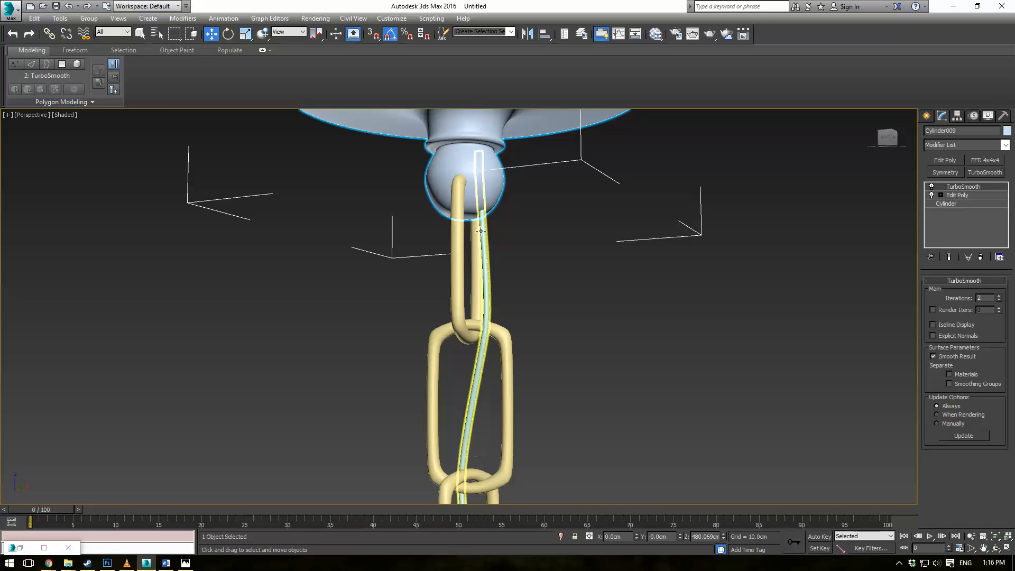
Examine the cord's top vertex where it enters the ball of the flipped ceiling cap
click(481, 300)
scroll(481, 300, up, 4)
click(945, 196)
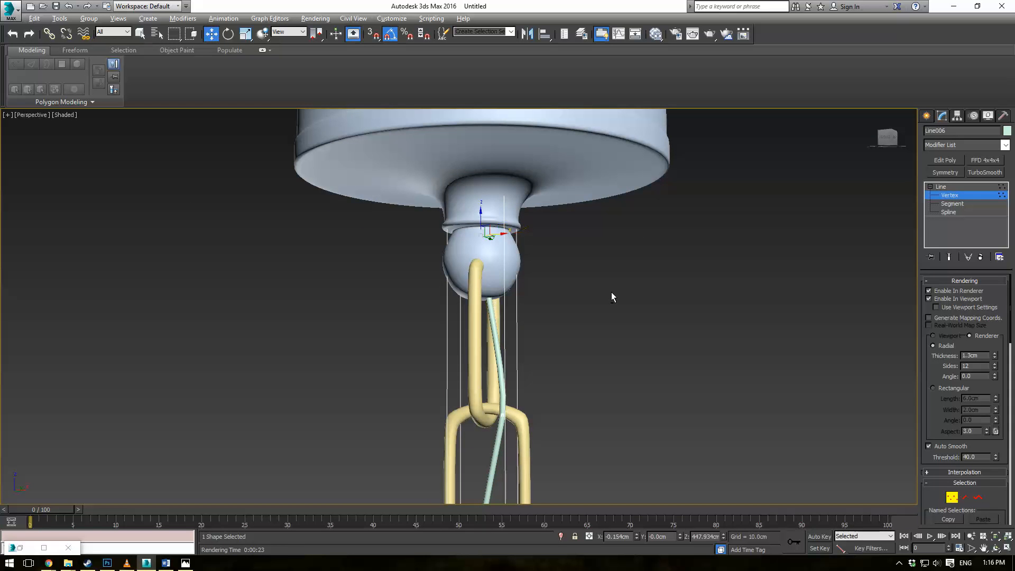
alt+middle_drag(611, 292, 651, 250)
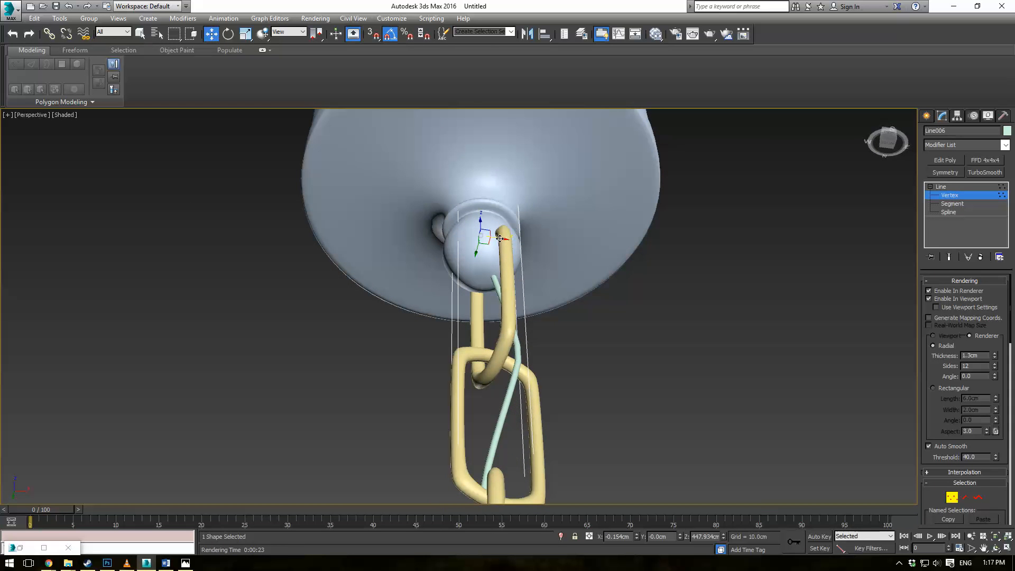
click(962, 187)
click(736, 270)
Move the cord's vertex at the lowest chain link to about X -0.56 cm, Z 212.6 cm, just inside the link
scroll(719, 295, down, 5)
alt+middle_drag(702, 343, 721, 321)
scroll(693, 274, down, 2)
scroll(714, 339, up, 5)
middle_drag(696, 391, 656, 196)
alt+middle_drag(655, 197, 638, 183)
drag(475, 277, 564, 335)
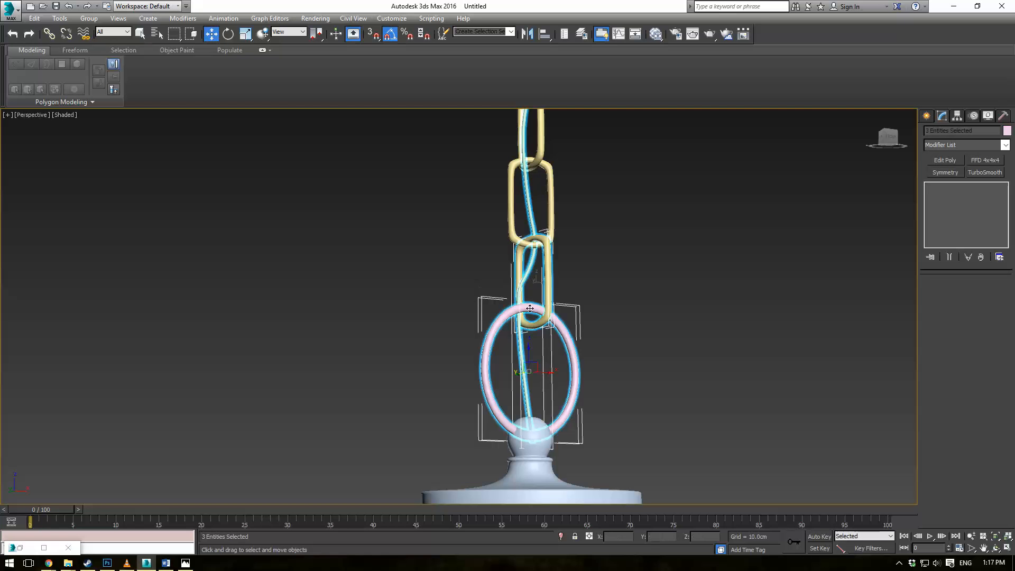
click(519, 278)
click(950, 195)
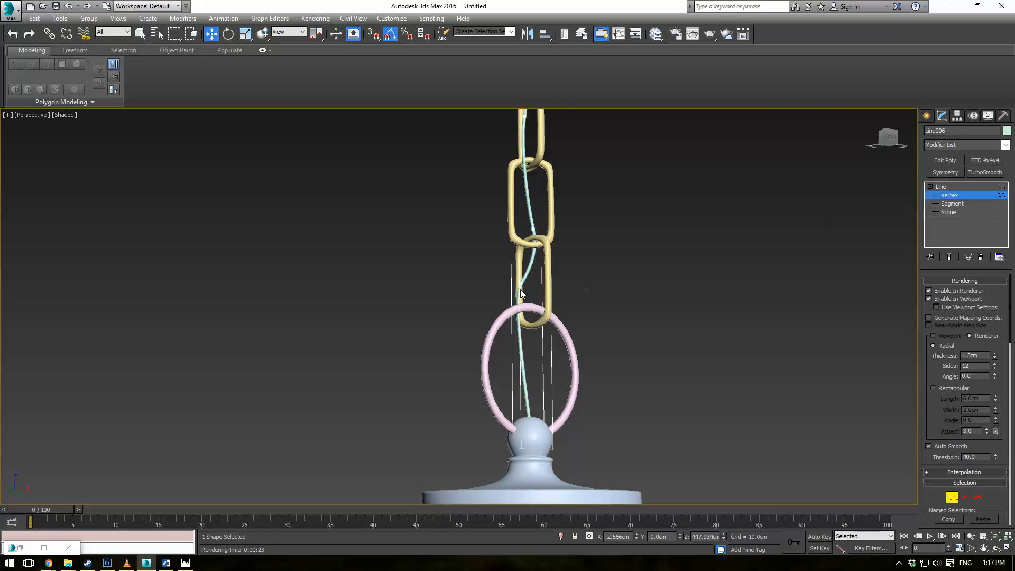
scroll(553, 319, up, 5)
alt+middle_drag(523, 268, 553, 283)
drag(471, 215, 458, 315)
alt+middle_drag(626, 357, 556, 320)
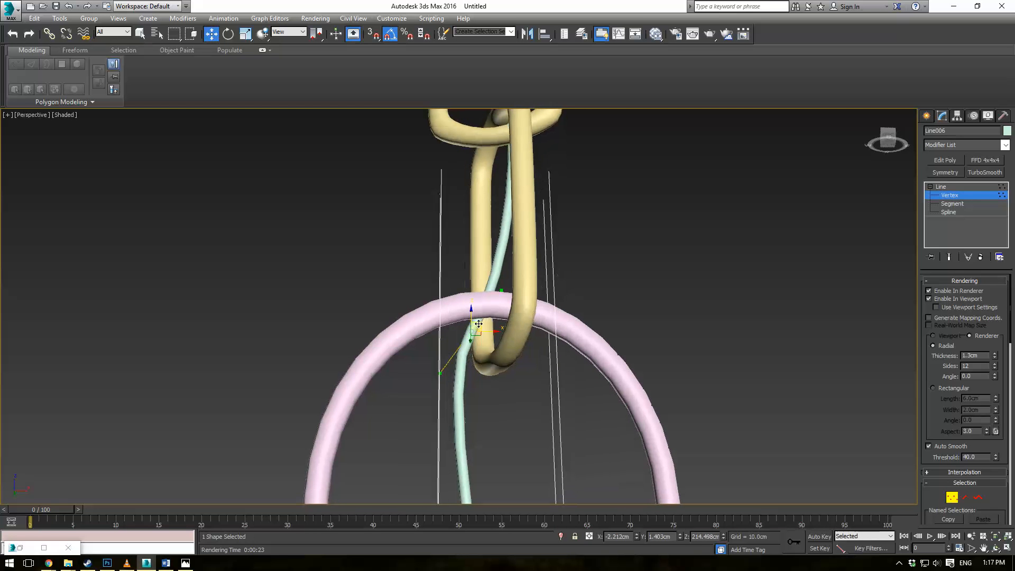
drag(479, 325, 492, 338)
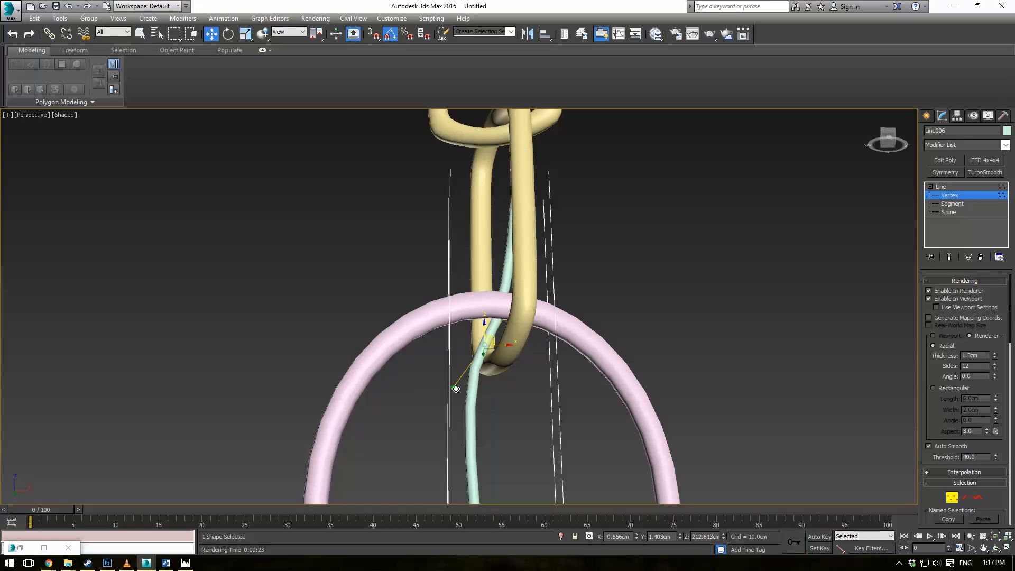
Straighten that vertex's Bezier handle and shift the vertex to about X -1.16 cm so the cord clears the link, finishing the spline edit
drag(456, 389, 469, 392)
alt+middle_drag(469, 391, 557, 389)
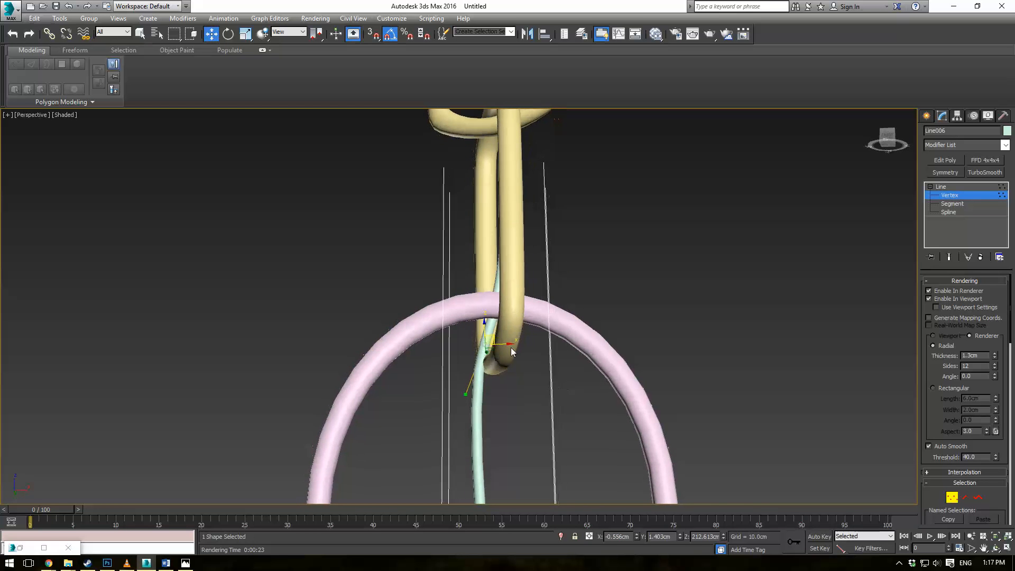
drag(506, 343, 502, 343)
alt+middle_drag(502, 343, 563, 254)
middle_drag(563, 253, 598, 234)
scroll(563, 389, down, 4)
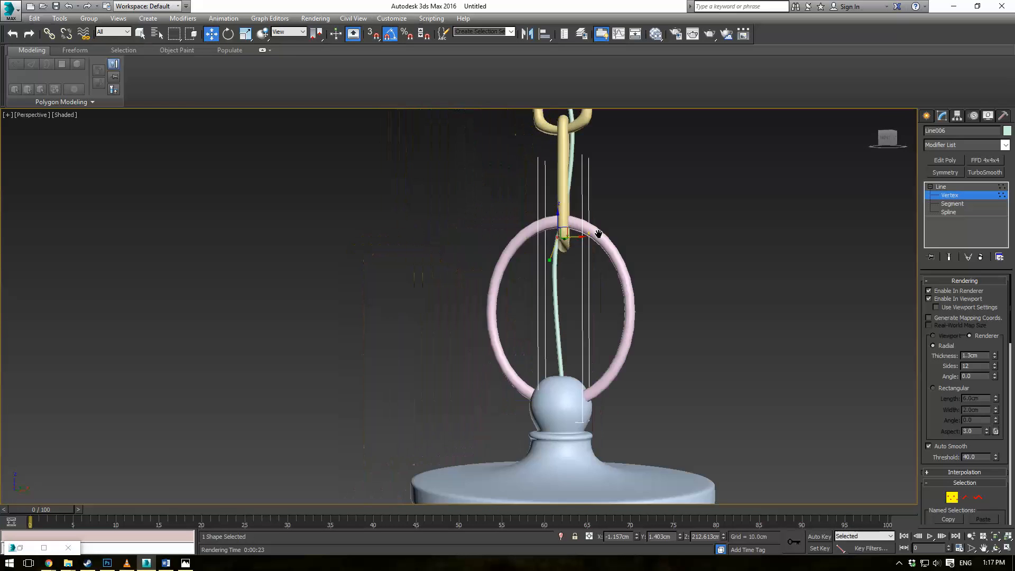
middle_drag(608, 311, 646, 238)
scroll(646, 238, down, 4)
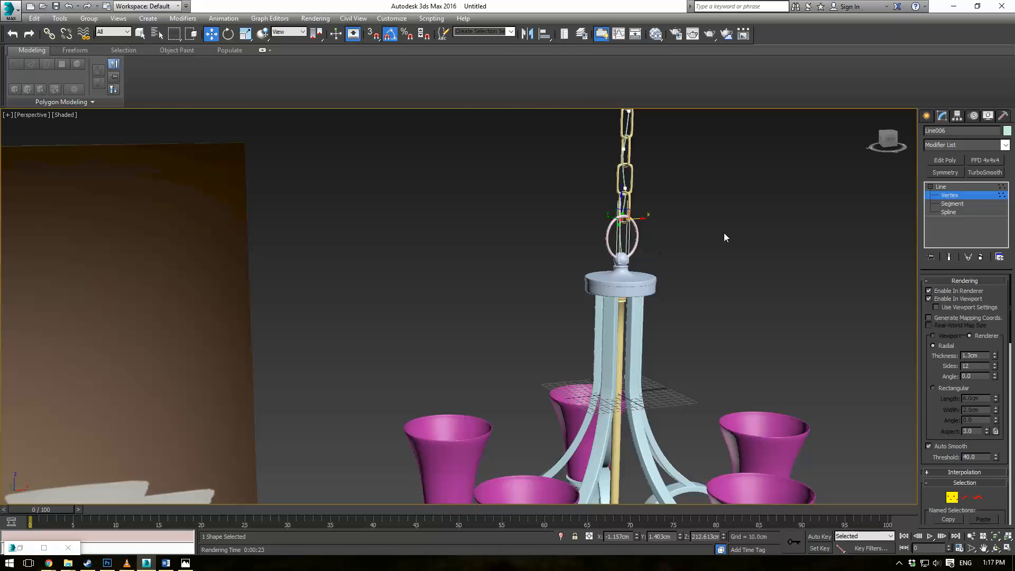
click(962, 186)
click(748, 315)
middle_drag(748, 316, 667, 184)
mouse_move(667, 184)
middle_down()
mouse_move(643, 259)
mouse_move(709, 249)
mouse_move(696, 226)
mouse_move(650, 277)
mouse_move(643, 245)
mouse_move(620, 256)
mouse_move(650, 191)
mouse_move(596, 192)
mouse_move(580, 229)
mouse_move(665, 188)
middle_up()
scroll(643, 259, down, 2)
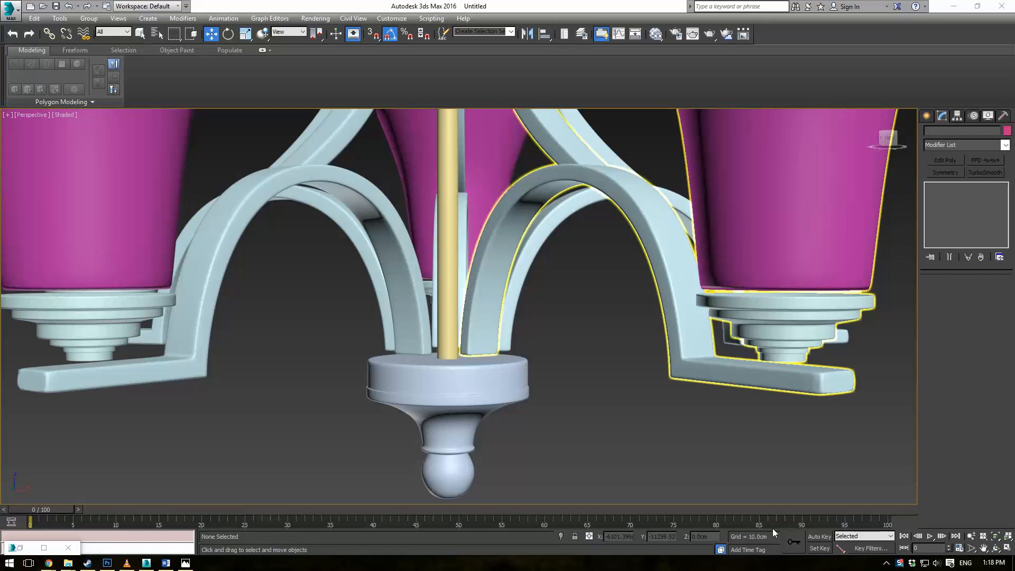
scroll(537, 349, down, 2)
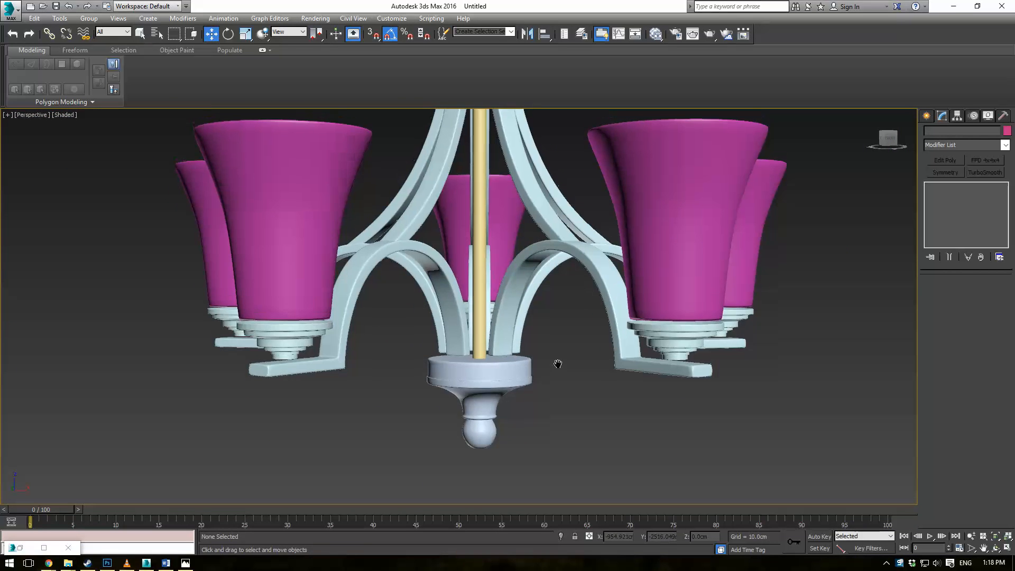
alt+middle_drag(558, 364, 555, 390)
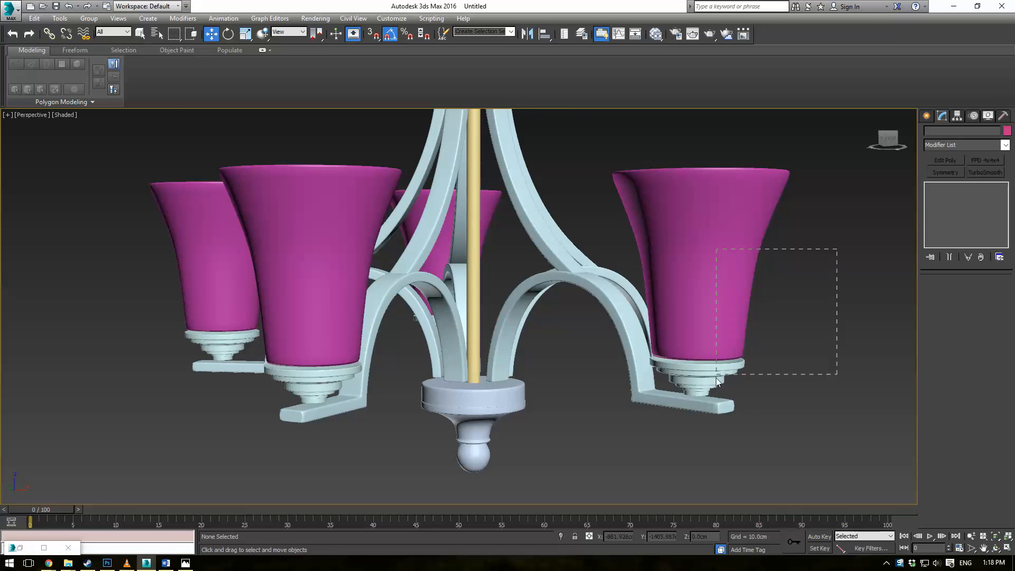
drag(717, 378, 703, 378)
scroll(688, 378, down, 3)
key(f)
middle_drag(453, 385, 455, 184)
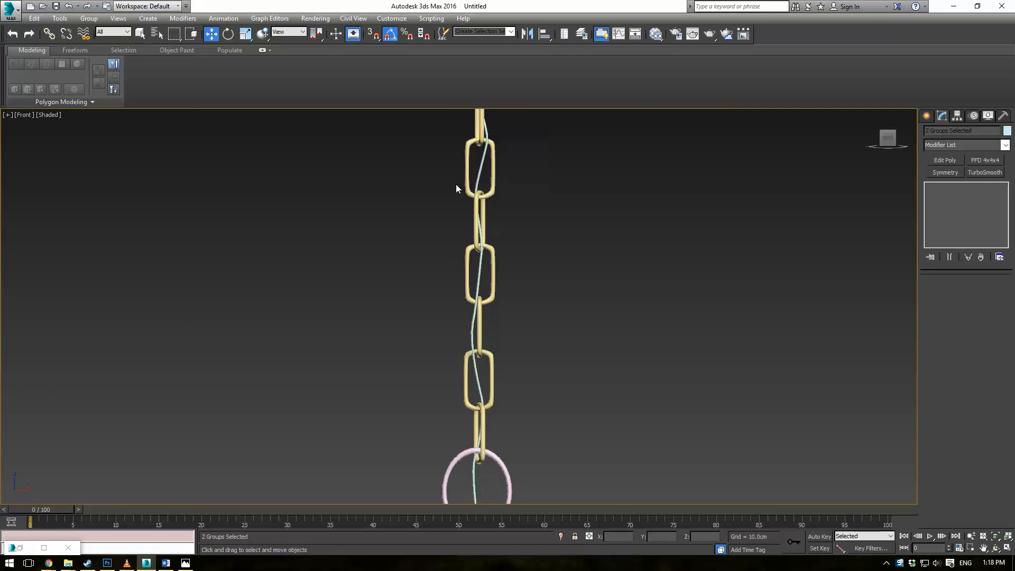
key(z)
click(522, 387)
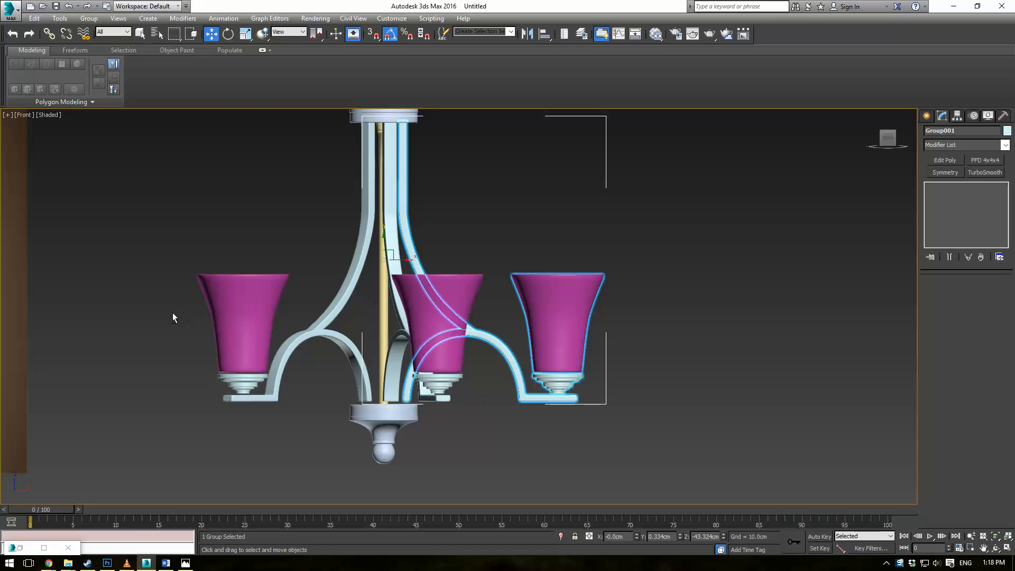
ctrl+drag(173, 313, 404, 412)
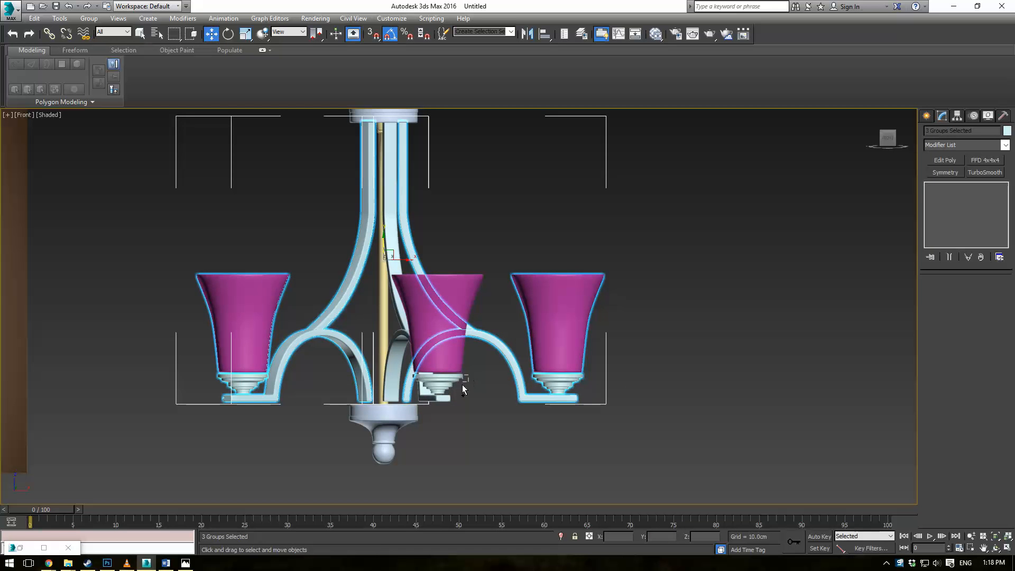
ctrl+drag(462, 385, 446, 397)
key(p)
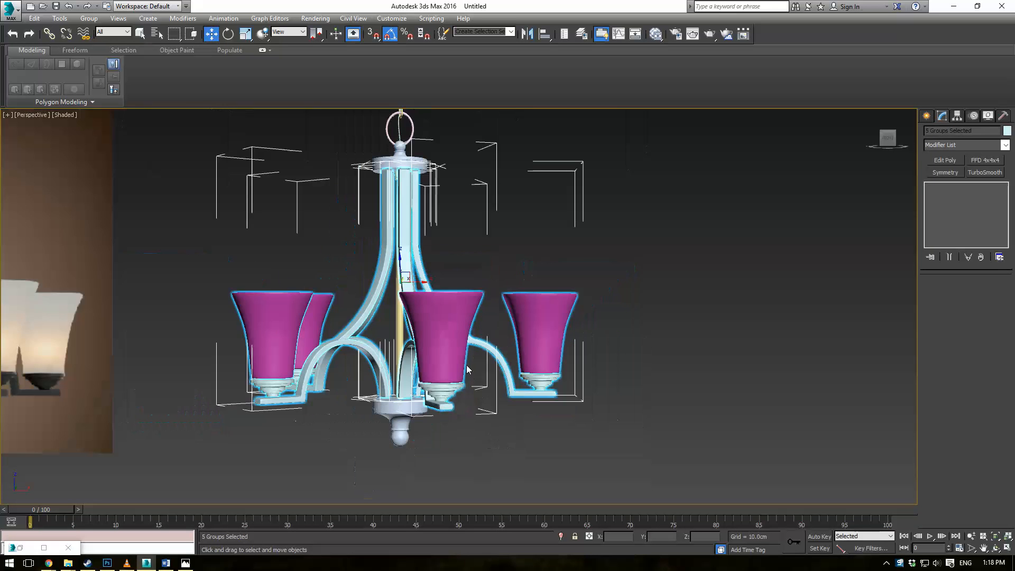
alt+middle_drag(446, 372, 384, 362)
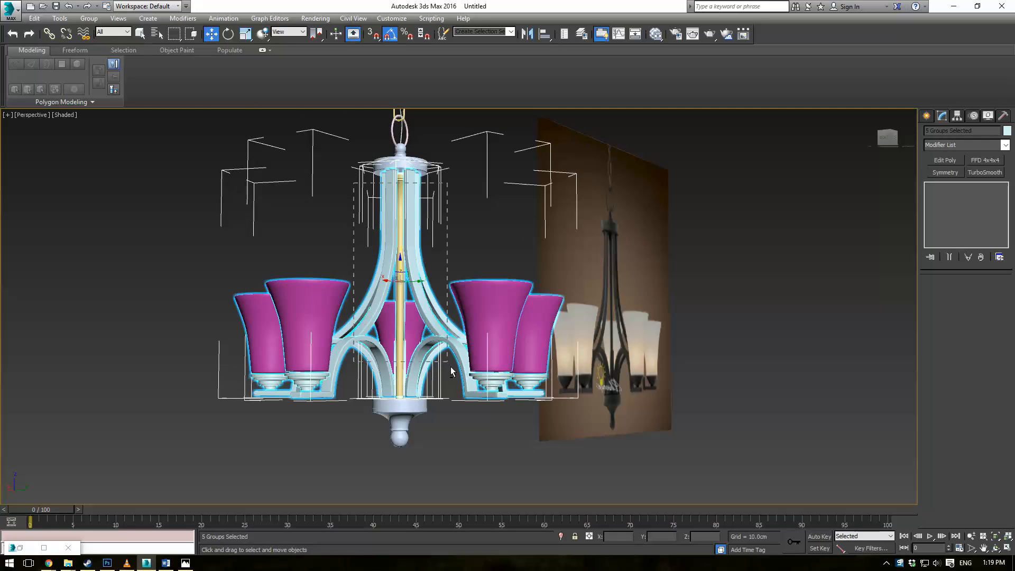
click(434, 385)
click(299, 308)
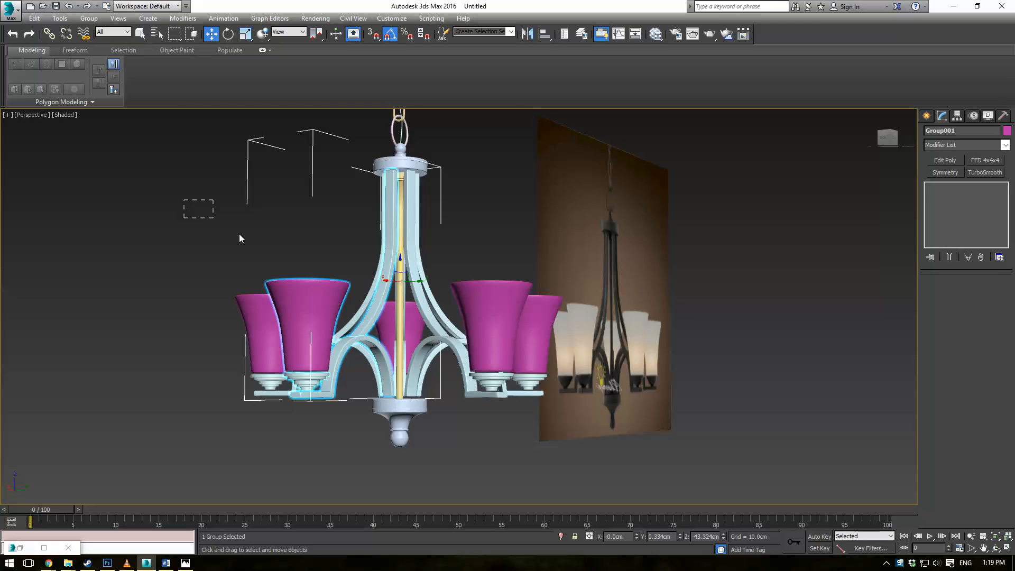
Select everything in the scene and ungroup it to separate the arms, holders and shades
key(ctrl+a)
click(89, 18)
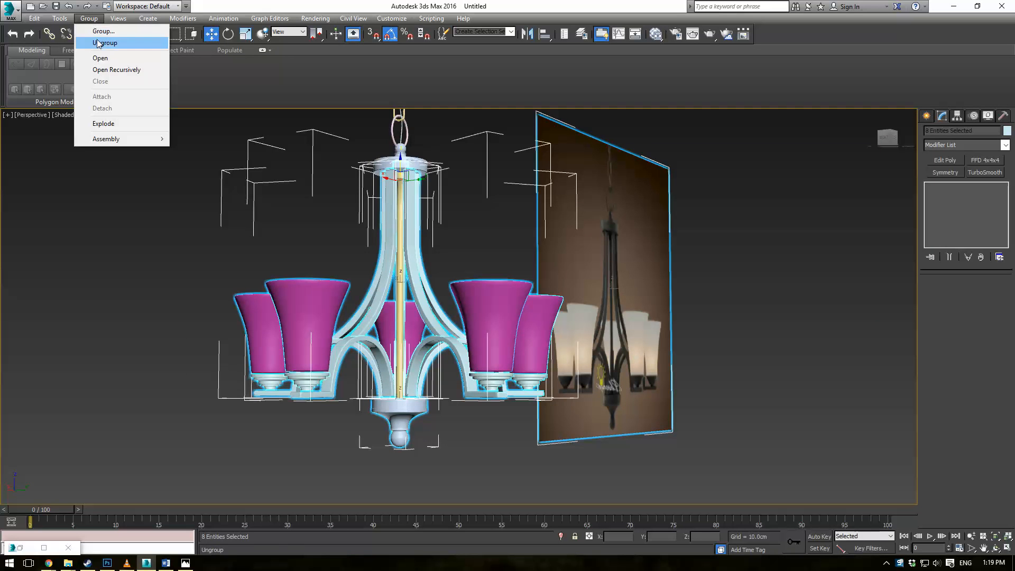
click(100, 41)
click(209, 272)
Lower all five shades together with their stepped holders about 2.4 cm in the Front view so the holders rest on the arm ends
drag(276, 367, 265, 391)
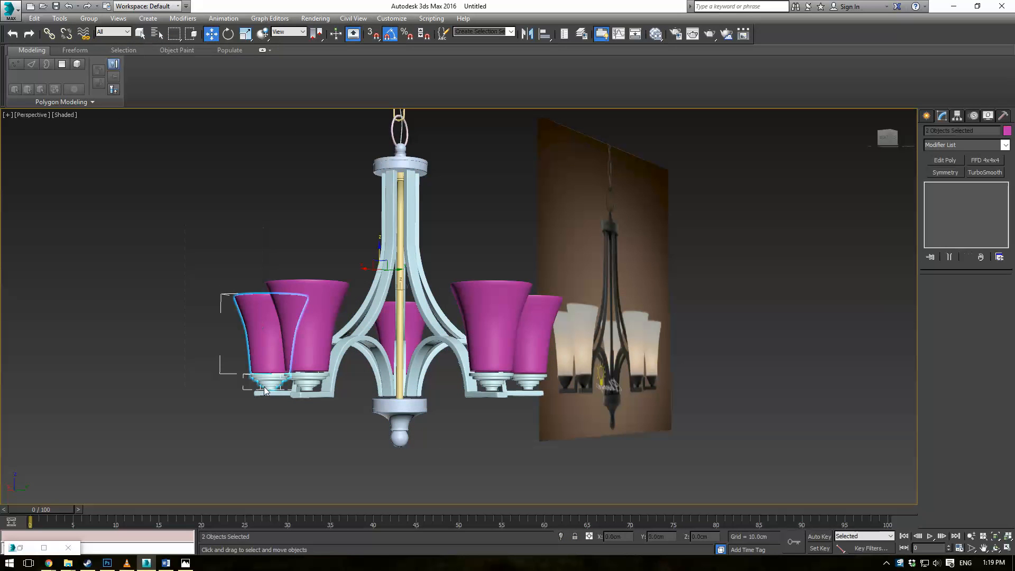
key(F4)
scroll(322, 365, up, 3)
ctrl+click(315, 363)
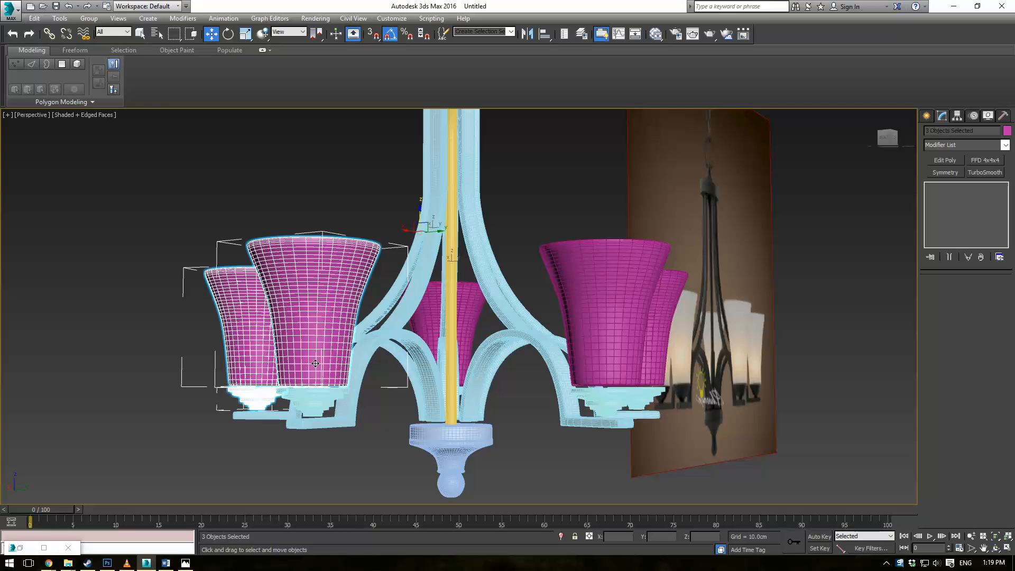
ctrl+click(602, 369)
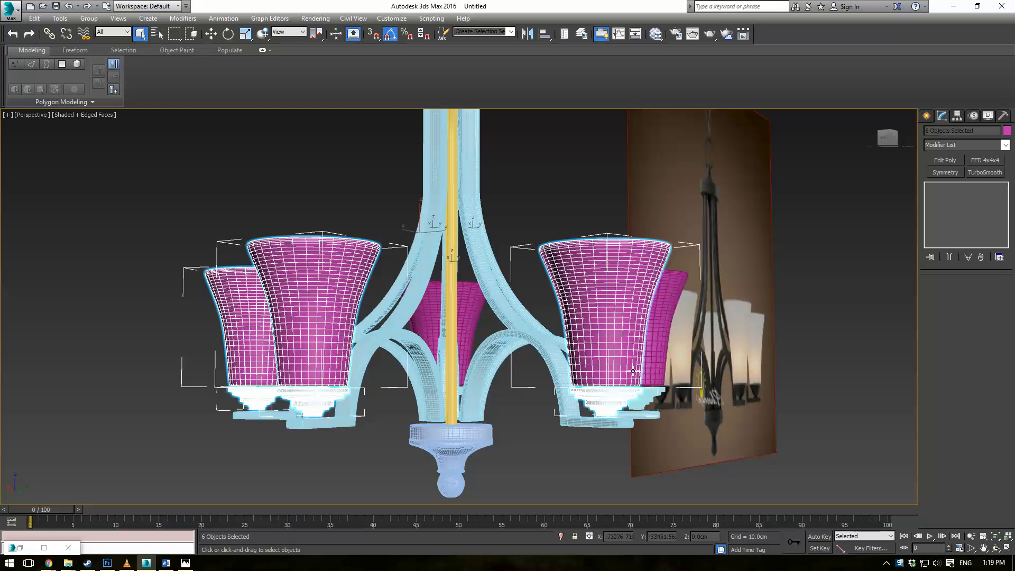
ctrl+click(651, 382)
alt+middle_drag(349, 335, 505, 347)
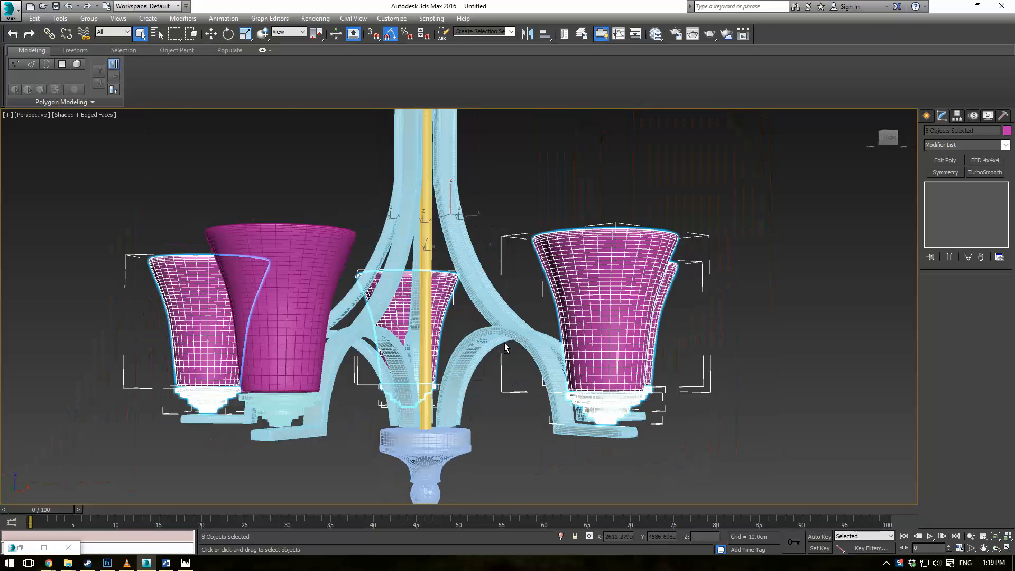
ctrl+click(274, 377)
ctrl+click(277, 402)
alt+middle_drag(374, 378, 475, 361)
key(f)
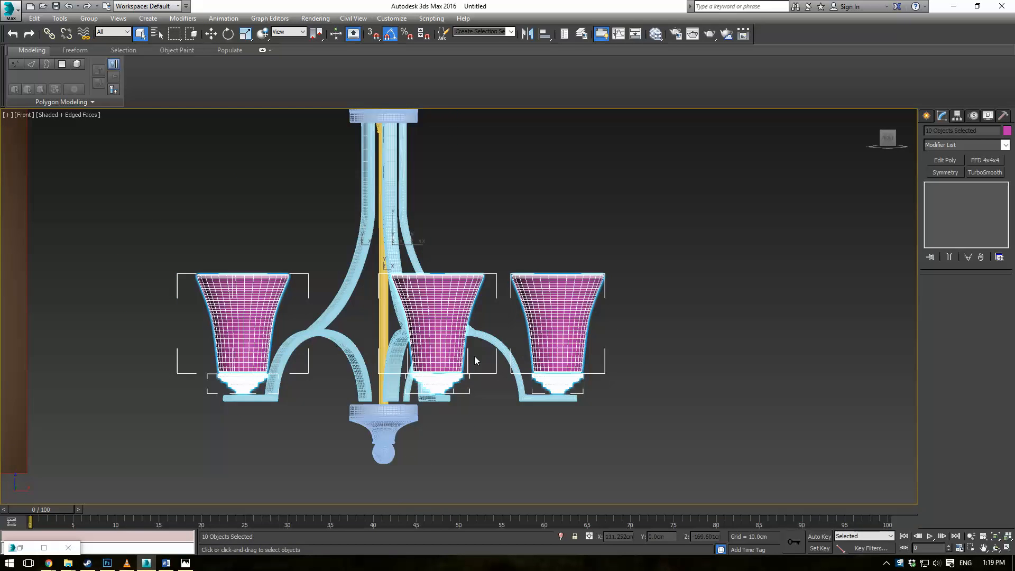
scroll(475, 361, up, 4)
middle_drag(347, 280, 486, 289)
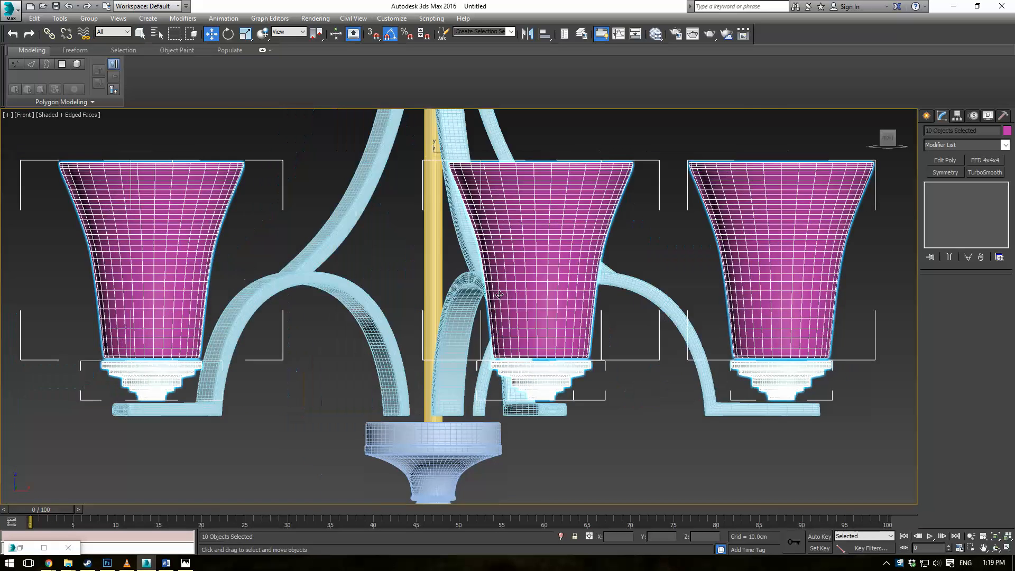
scroll(472, 291, down, 6)
scroll(448, 288, up, 4)
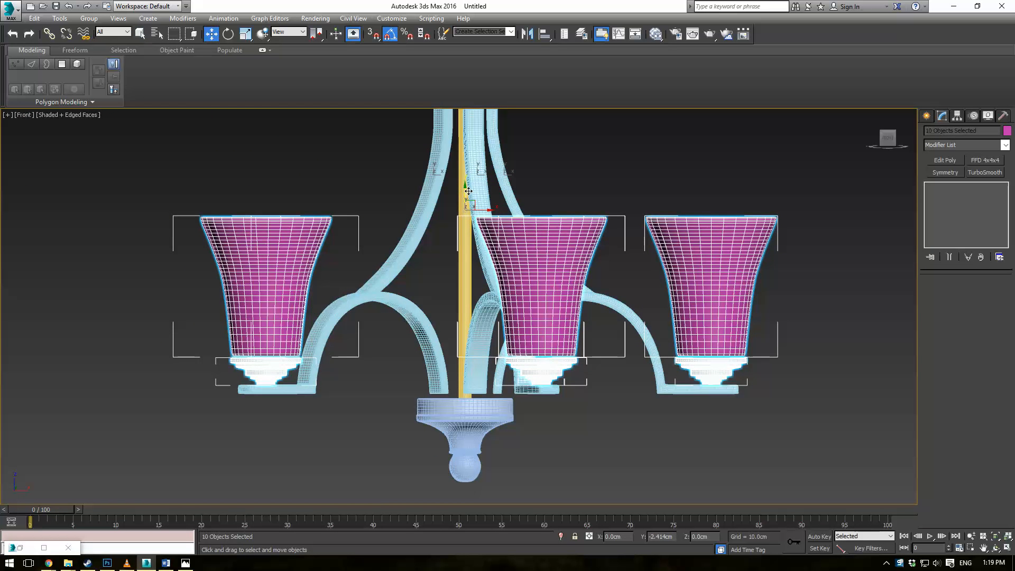
scroll(746, 357, up, 2)
scroll(619, 395, up, 5)
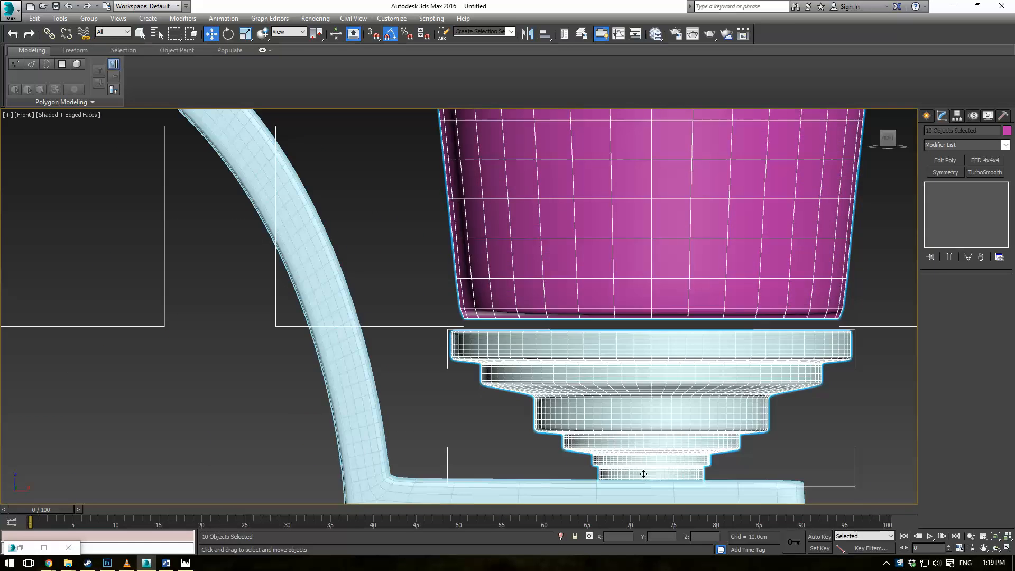
scroll(597, 369, down, 8)
scroll(480, 354, down, 2)
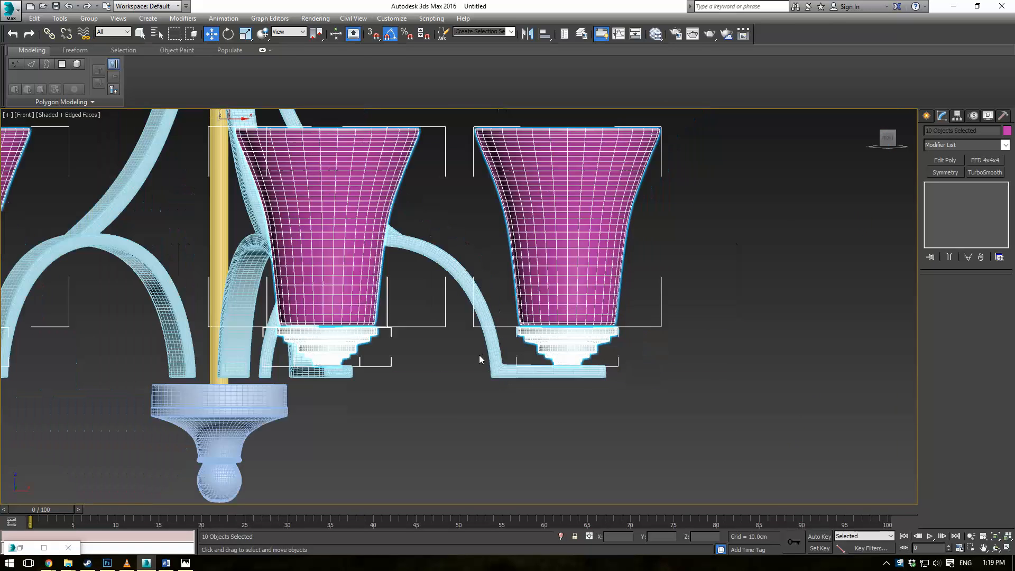
middle_drag(479, 354, 470, 359)
scroll(470, 357, up, 2)
Lower only the five glass shades about 2.4 cm in the Front view so they sit on their stepped holders
click(478, 256)
click(554, 270)
scroll(476, 284, down, 4)
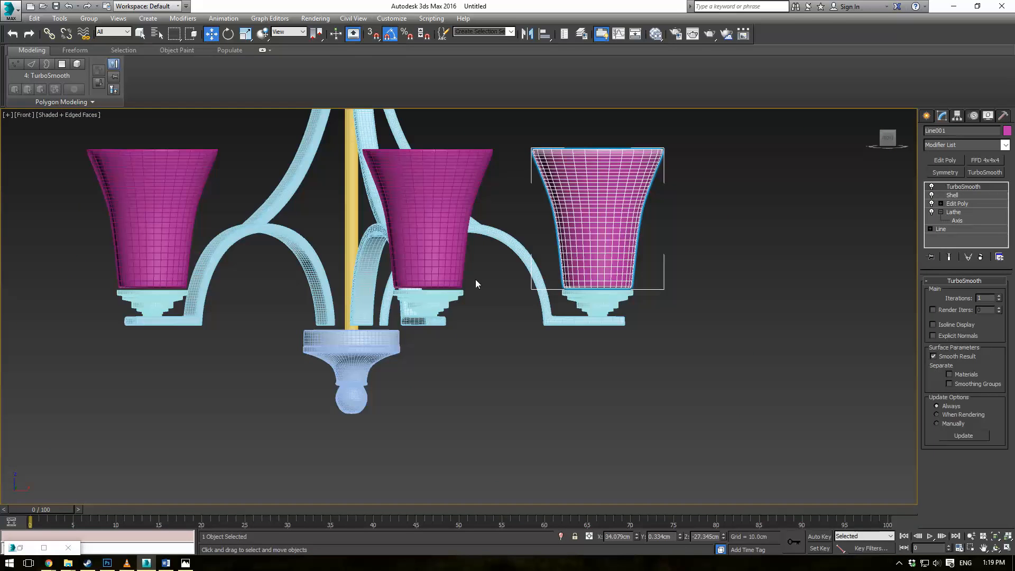
ctrl+click(426, 240)
ctrl+click(157, 199)
key(p)
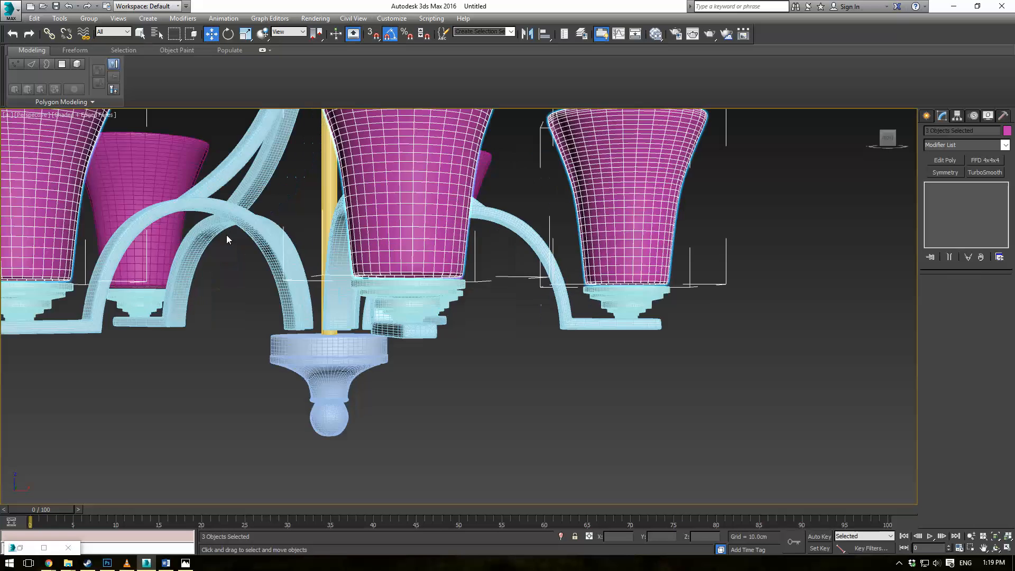
scroll(381, 271, down, 5)
ctrl+click(482, 194)
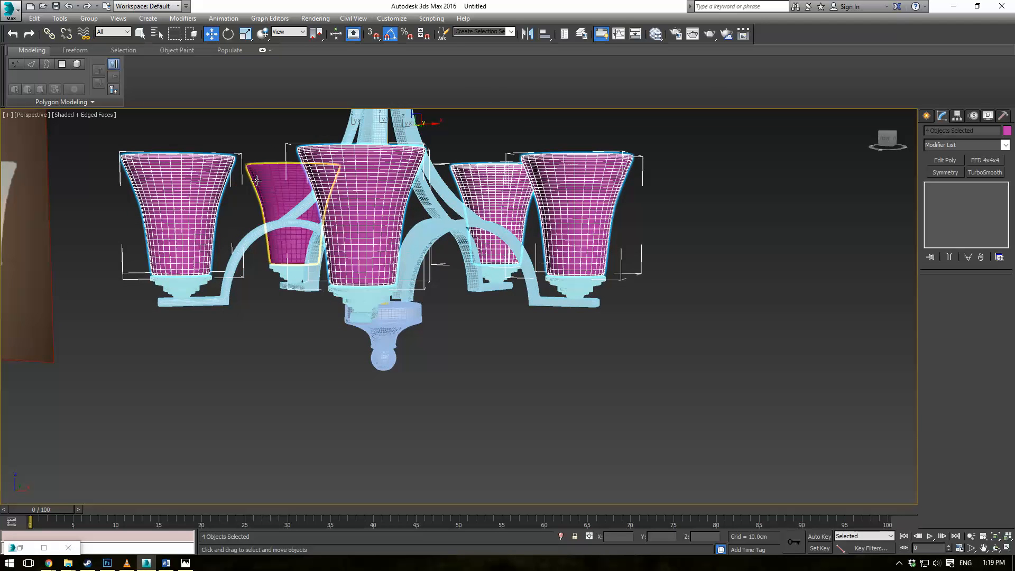
ctrl+click(270, 183)
key(f)
scroll(406, 324, up, 5)
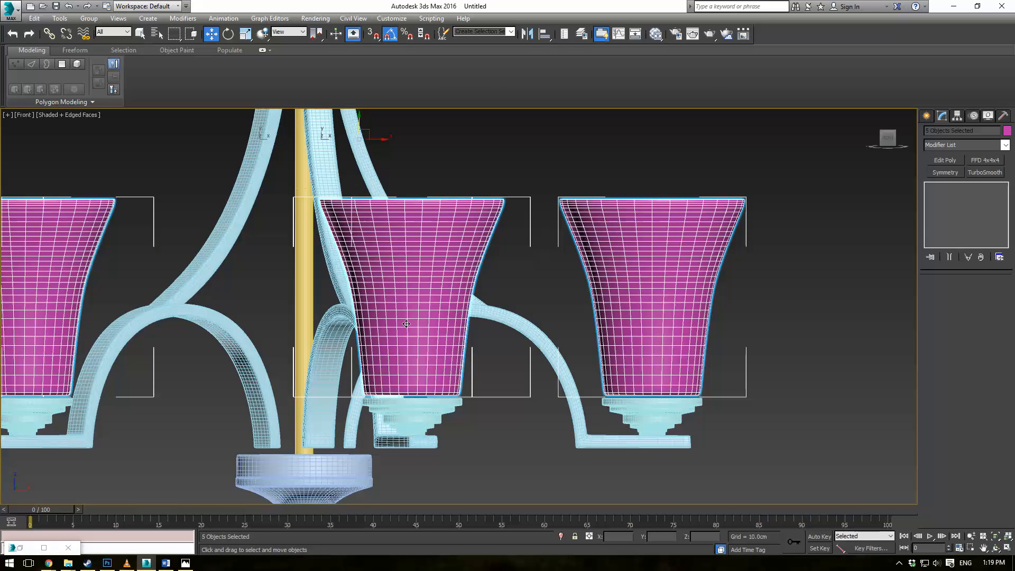
drag(406, 324, 409, 327)
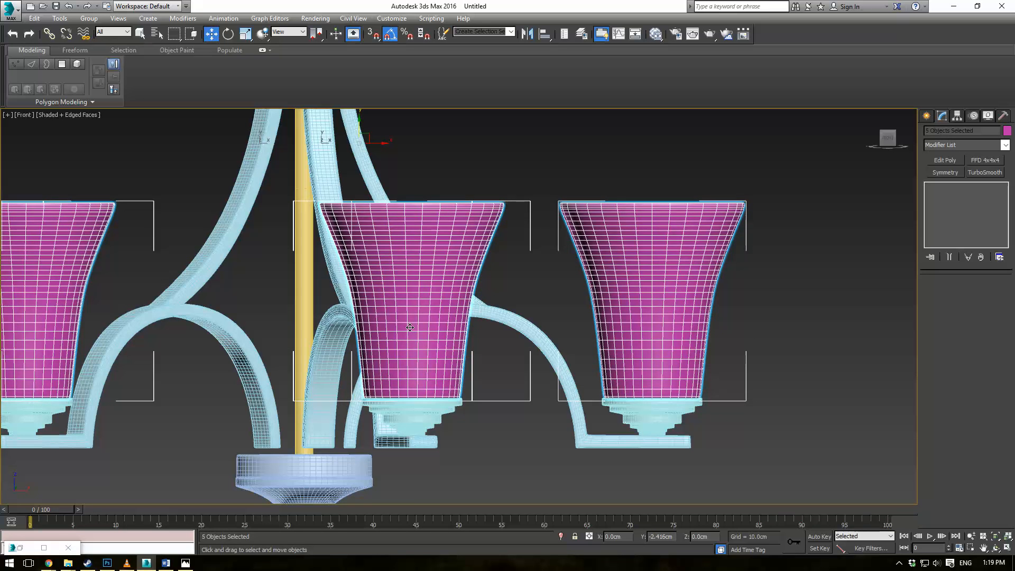
click(818, 281)
Turn off the edged-faces display and examine how the shades and holders sit on the arms in Perspective
key(p)
scroll(614, 275, down, 2)
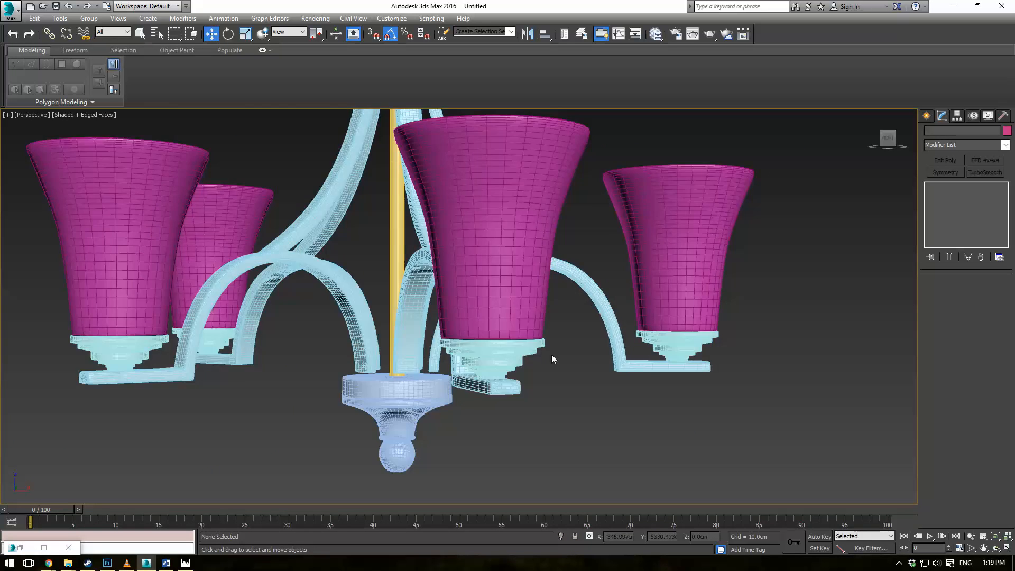
scroll(551, 354, down, 3)
mouse_move(551, 354)
alt+middle_down()
mouse_move(573, 348)
mouse_move(557, 369)
mouse_move(565, 350)
alt+middle_up()
key(F4)
scroll(550, 351, down, 3)
scroll(553, 353, up, 6)
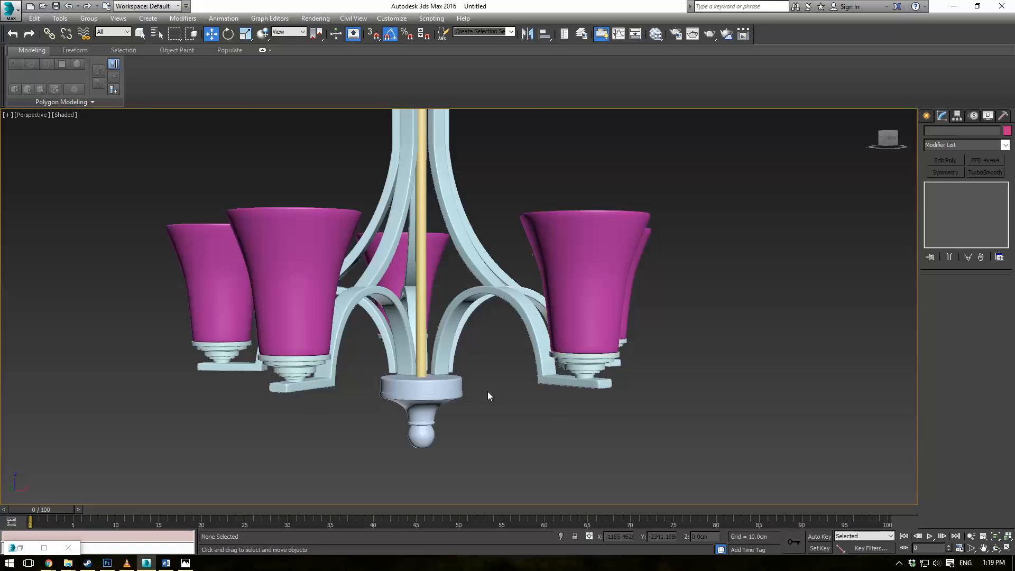
Examine from several angles how the lower arm ends meet the round hub at the chandelier's base
middle_drag(472, 403, 519, 368)
scroll(518, 369, up, 3)
scroll(550, 343, up, 1)
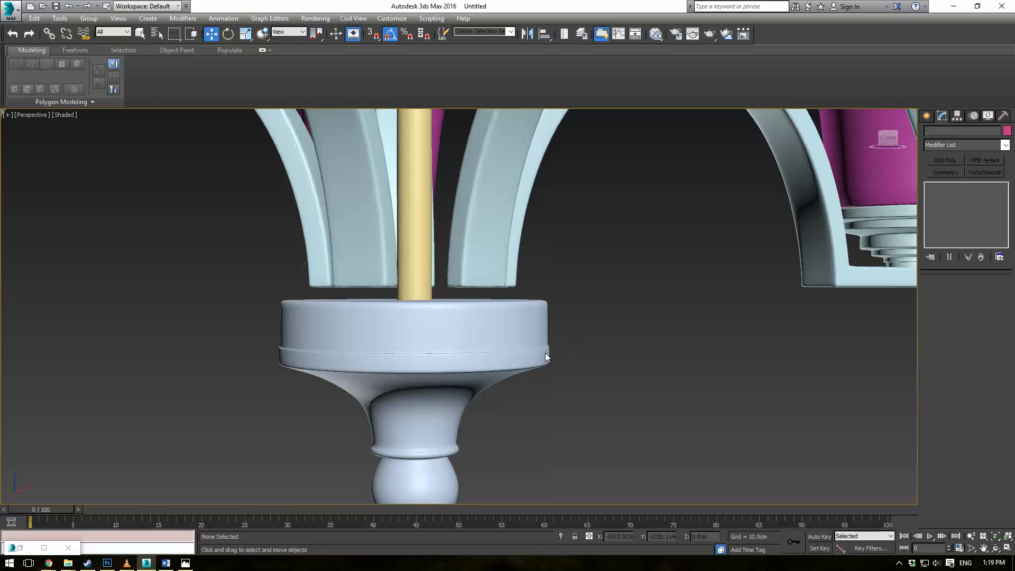
click(457, 333)
mouse_move(415, 280)
alt+middle_down()
mouse_move(416, 267)
mouse_move(419, 279)
alt+middle_up()
click(626, 329)
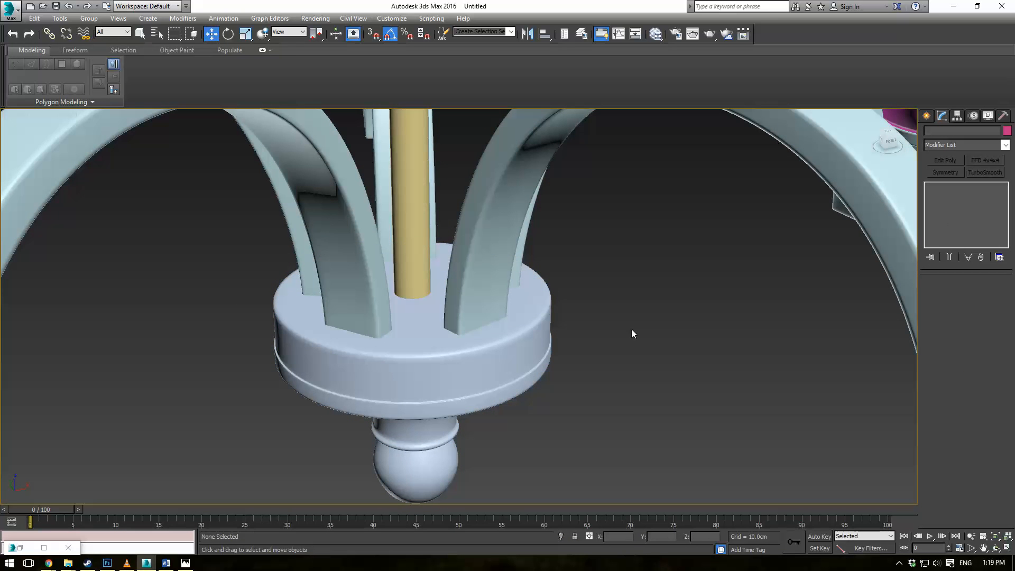
alt+middle_drag(546, 374, 507, 331)
scroll(528, 319, down, 3)
scroll(539, 427, up, 4)
scroll(525, 364, down, 3)
scroll(497, 265, up, 6)
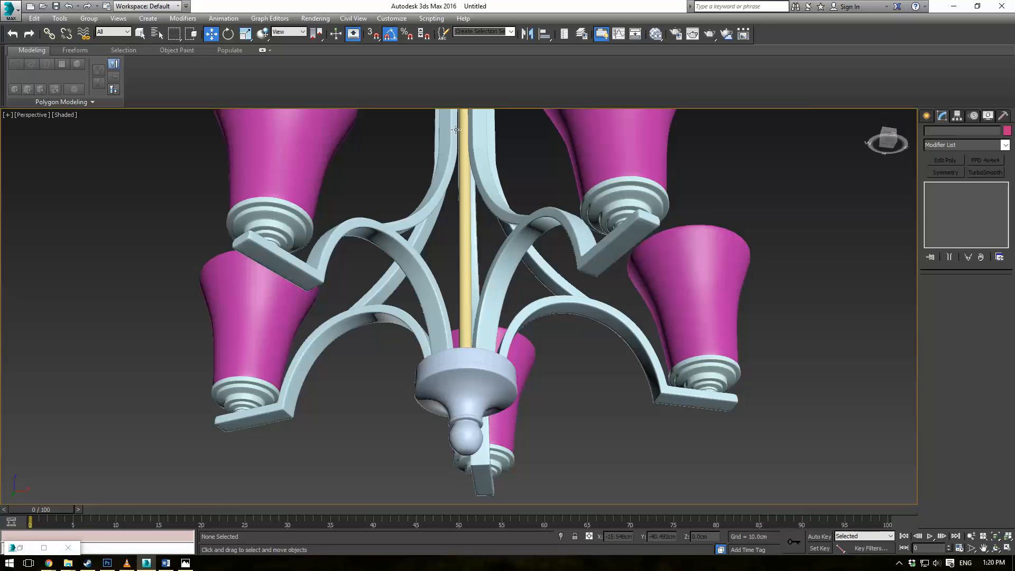
Examine how the upper arm ends and central rod meet the underside of the disc below the chain ring
middle_drag(459, 174, 444, 379)
scroll(463, 272, up, 4)
middle_drag(460, 277, 442, 394)
scroll(466, 280, up, 1)
scroll(472, 310, down, 2)
click(500, 246)
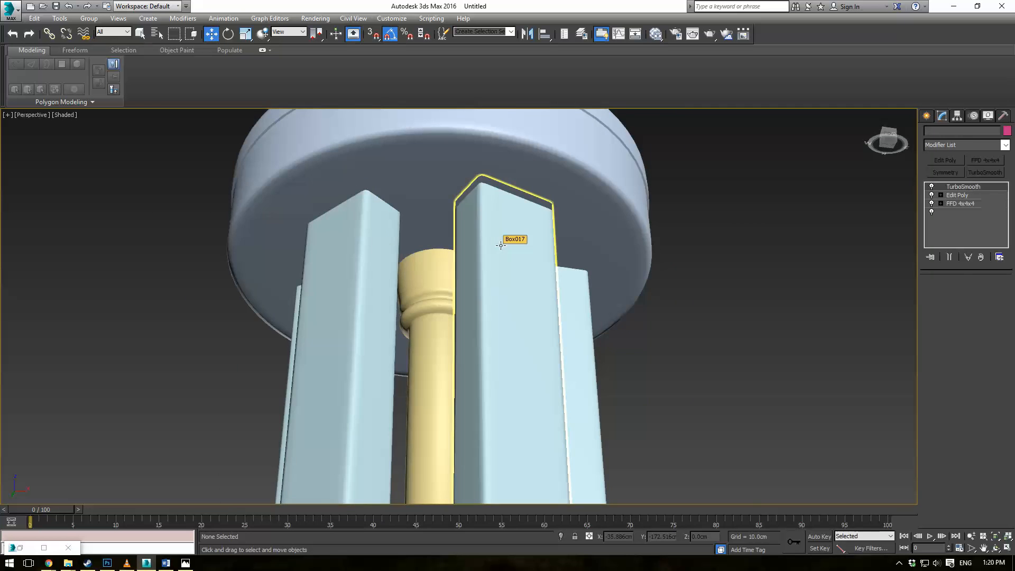
scroll(500, 246, down, 4)
click(608, 327)
scroll(610, 328, down, 3)
alt+middle_drag(611, 329, 564, 422)
scroll(564, 423, down, 2)
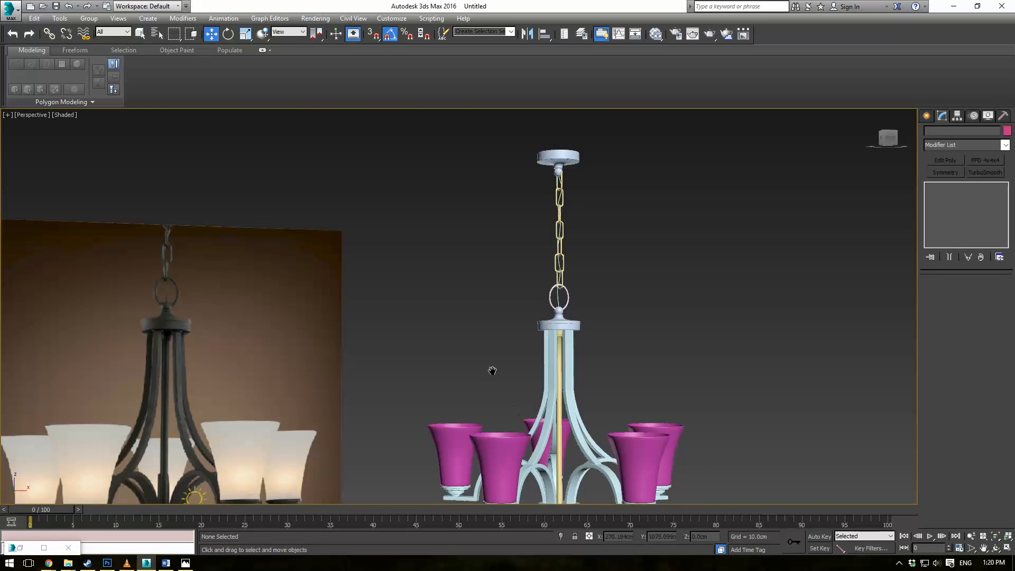
alt+middle_drag(492, 369, 491, 322)
scroll(491, 321, up, 5)
middle_drag(564, 355, 389, 303)
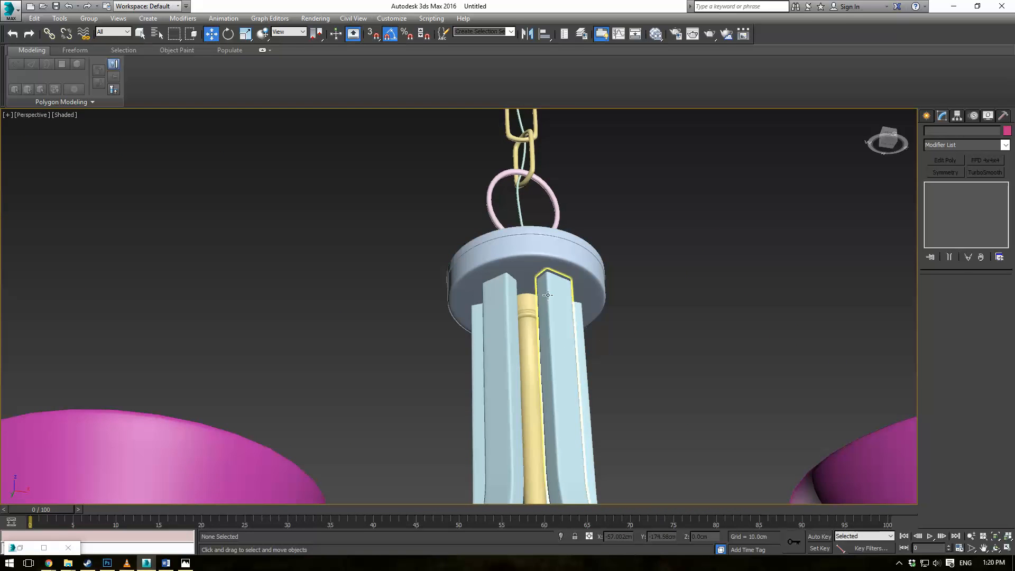
Inspect one upper arm at its Edit Poly level beneath the disc, with edged faces turned on
click(552, 294)
key(z)
click(957, 195)
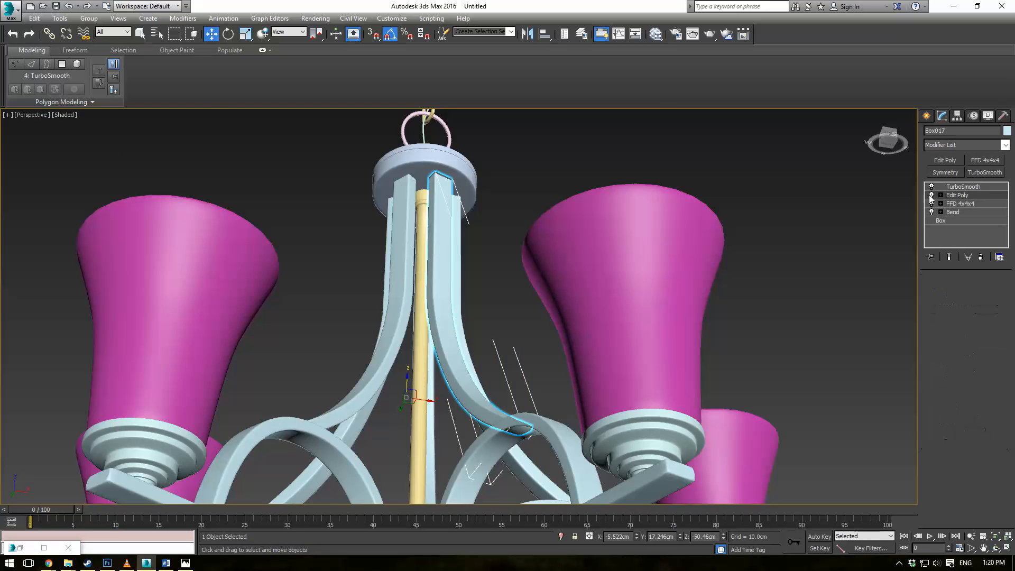
scroll(498, 247, up, 6)
scroll(476, 192, up, 5)
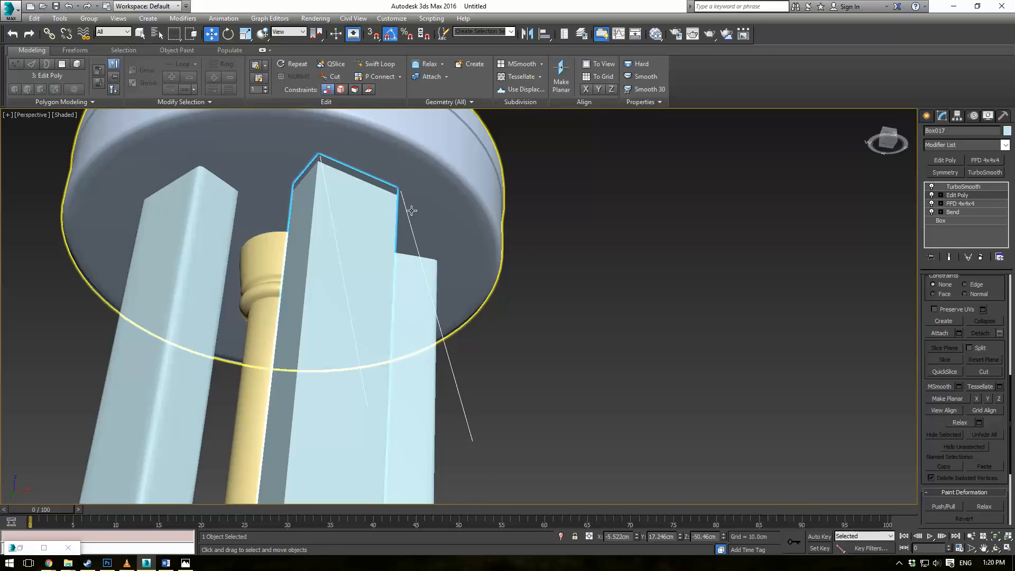
scroll(520, 273, down, 4)
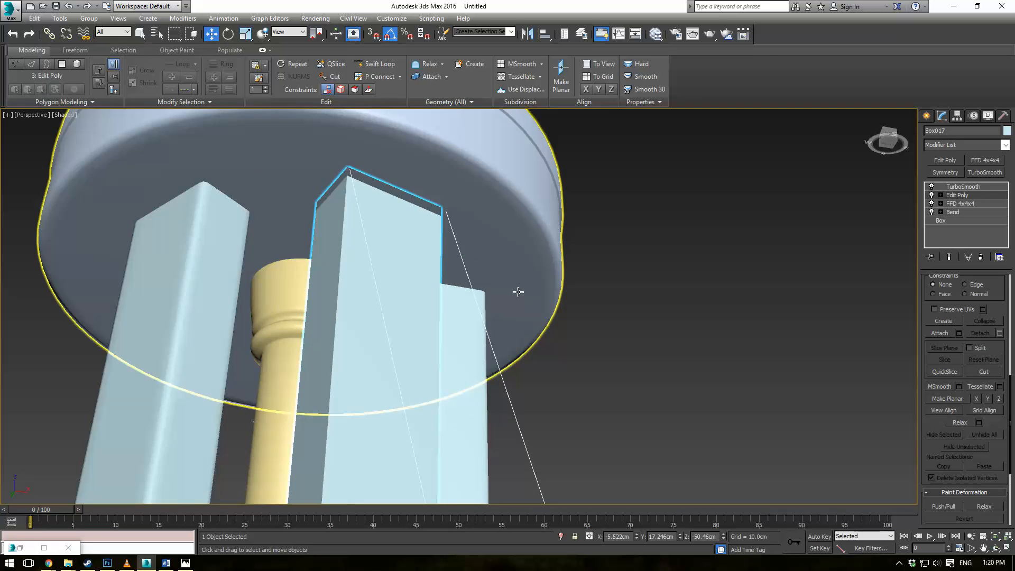
scroll(592, 300, down, 5)
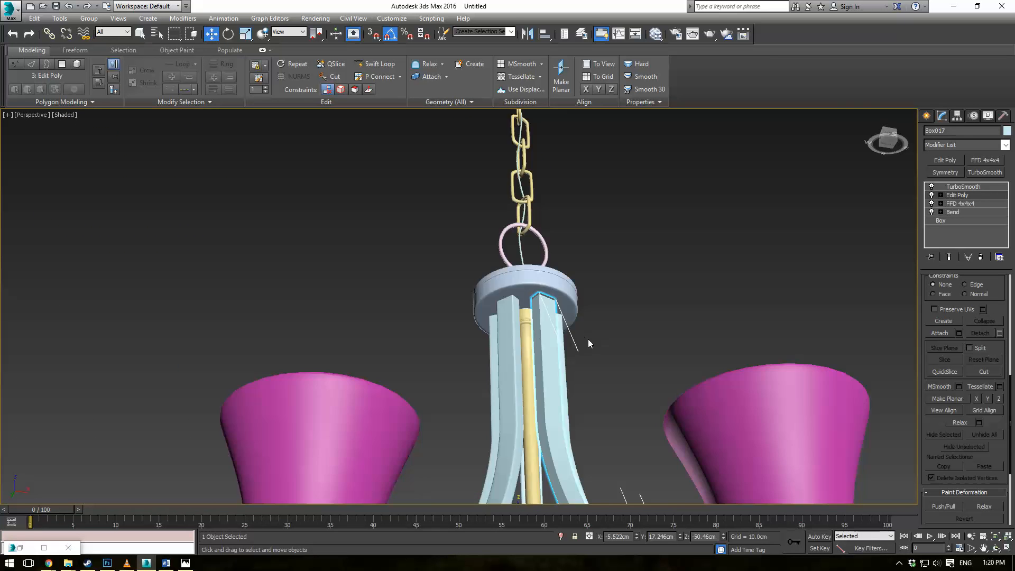
alt+middle_drag(588, 340, 579, 366)
scroll(566, 337, up, 2)
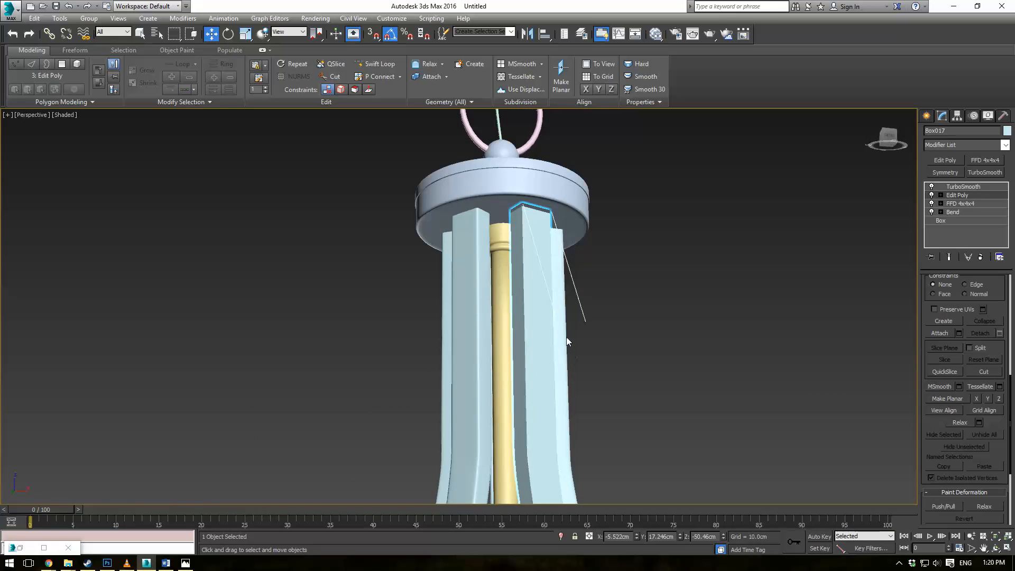
key(F4)
scroll(603, 251, up, 5)
scroll(517, 284, down, 5)
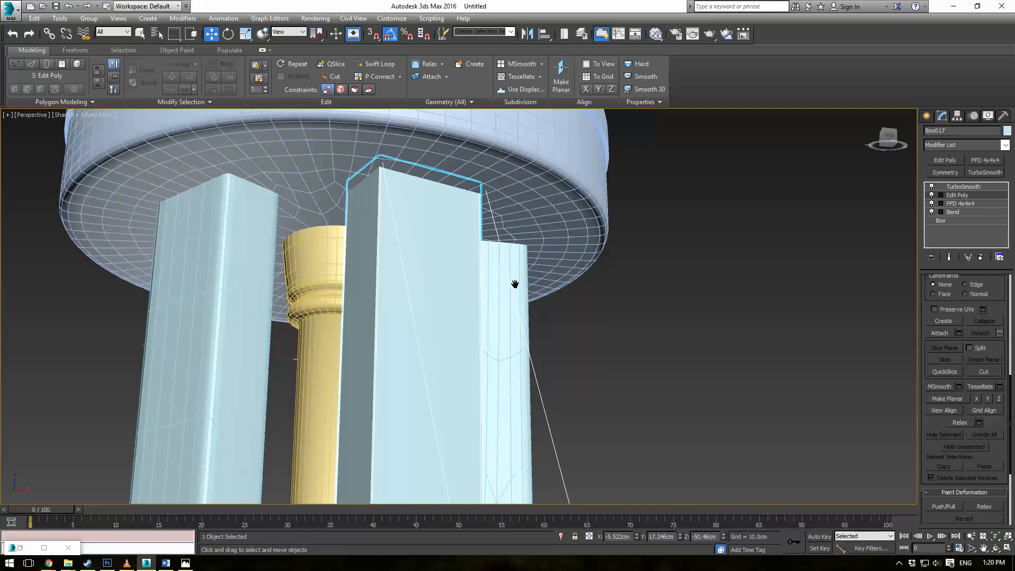
click(773, 255)
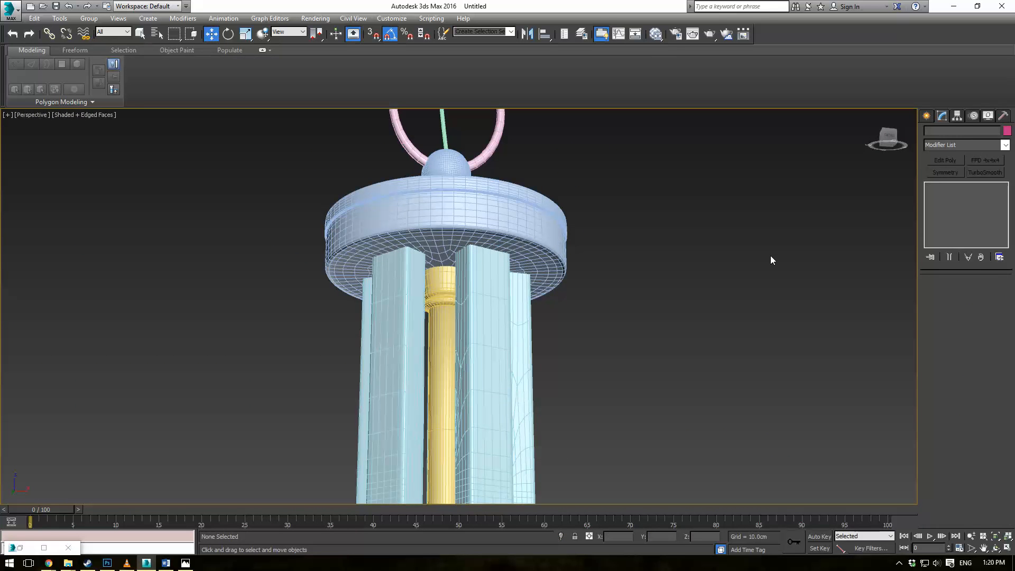
Create an AutoGrid box about 12.4 by 18.8 by 0.7 cm on the disc's underside above the arm's end, with 1 length segment
click(934, 116)
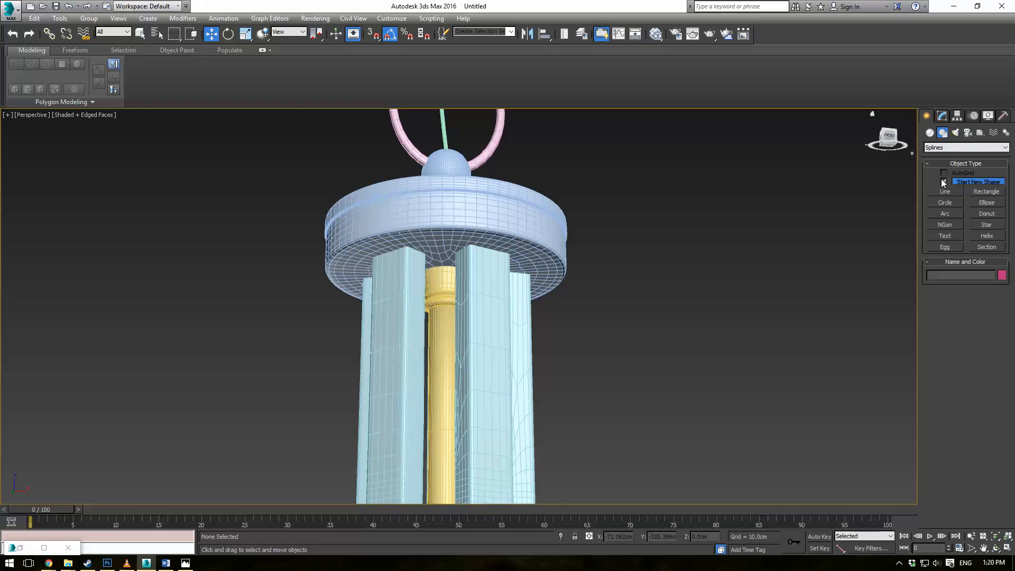
click(929, 133)
click(946, 183)
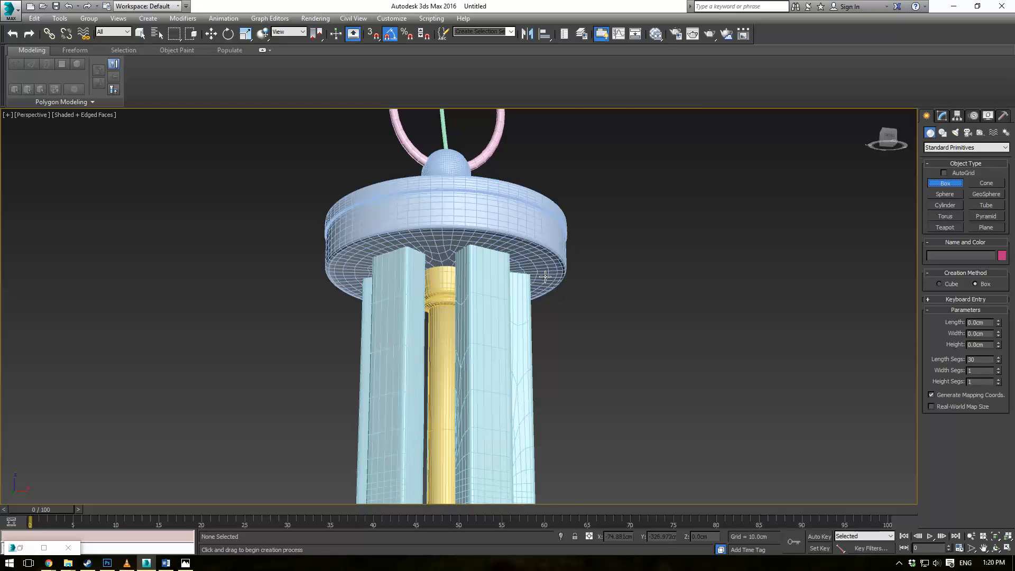
scroll(327, 194, up, 5)
drag(298, 178, 468, 287)
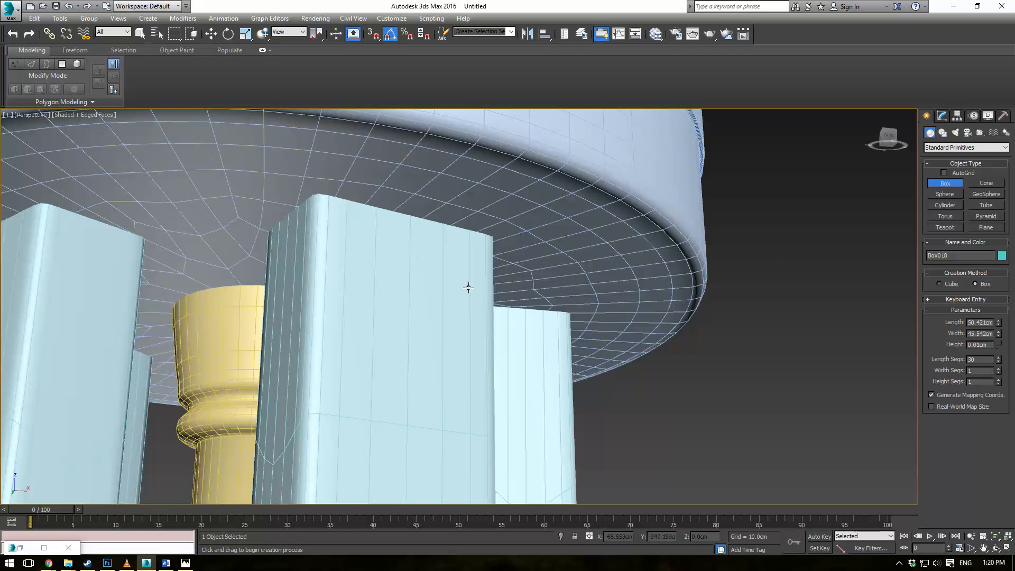
click(943, 173)
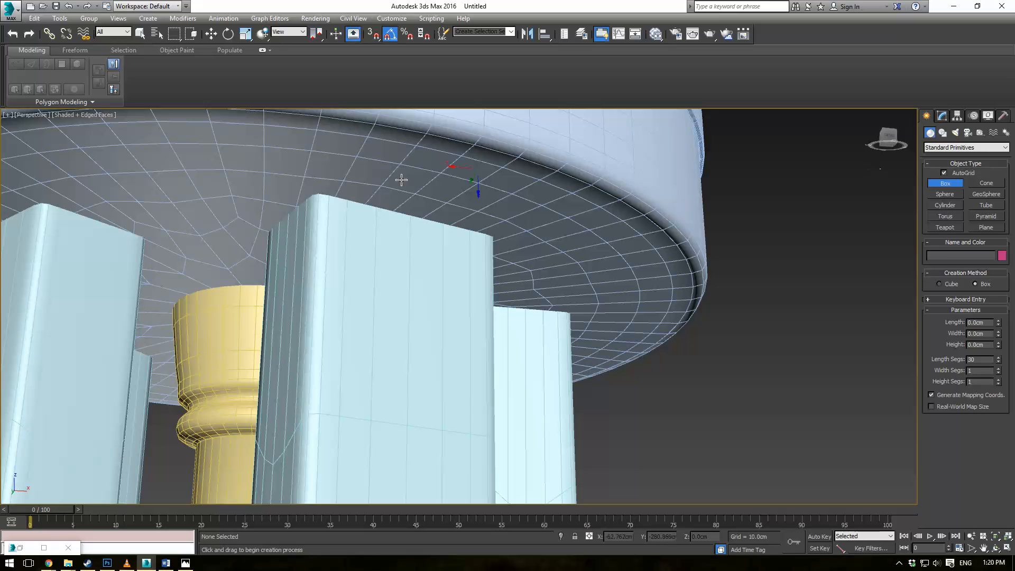
drag(271, 175, 486, 264)
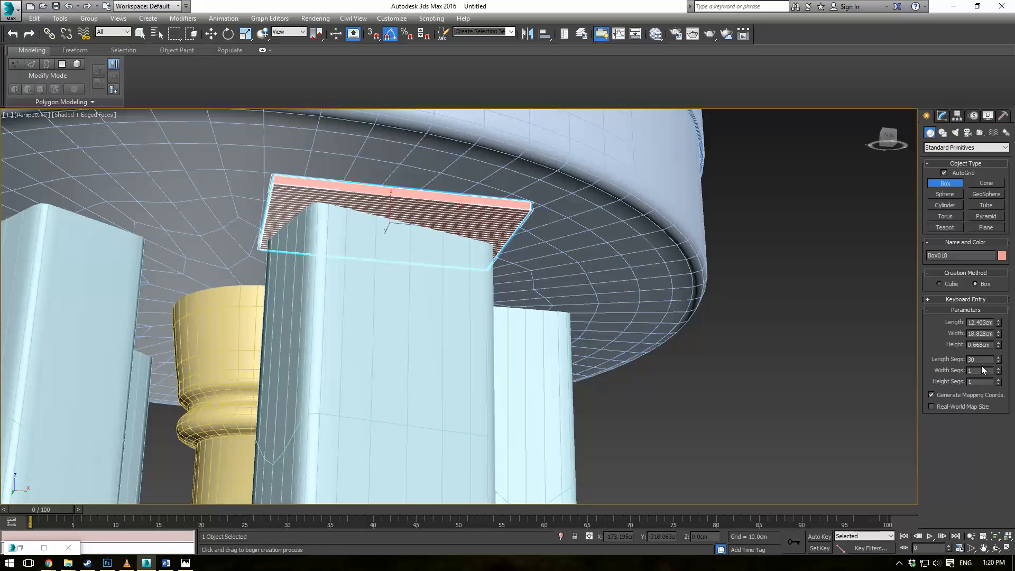
text(1)
key(Return)
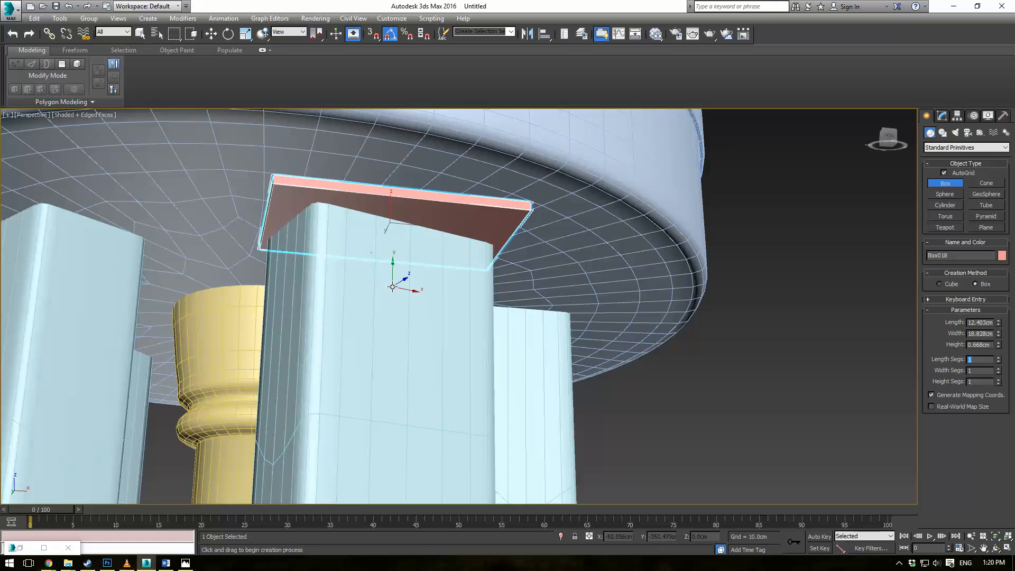
Rotate the thin box 20° and then about -2.7° around Z in the Top view to align it with the arm
key(t)
scroll(431, 311, down, 5)
middle_drag(432, 311, 445, 265)
scroll(262, 273, down, 7)
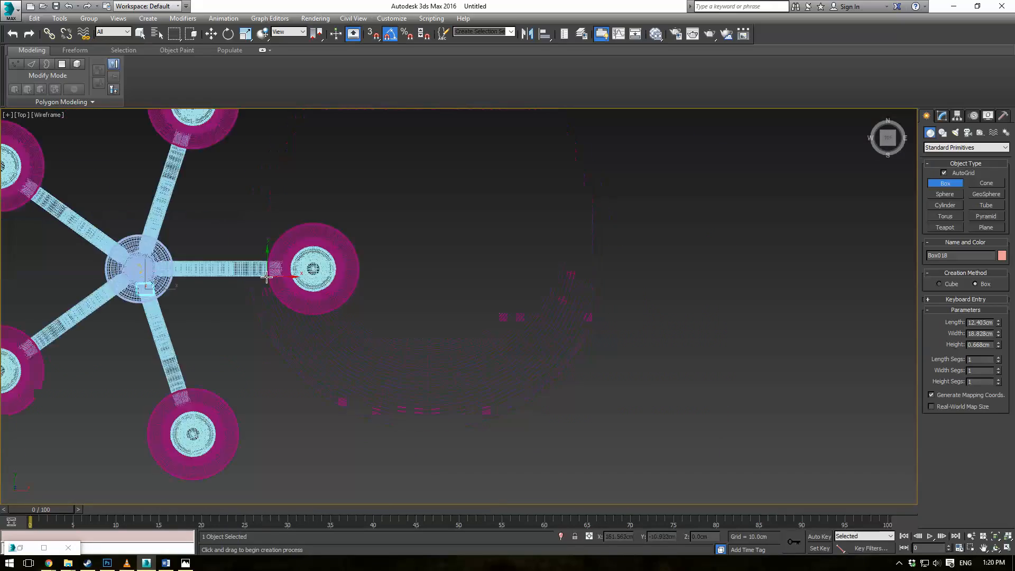
scroll(222, 256, up, 5)
middle_drag(222, 256, 415, 233)
scroll(340, 317, up, 6)
middle_drag(276, 373, 398, 333)
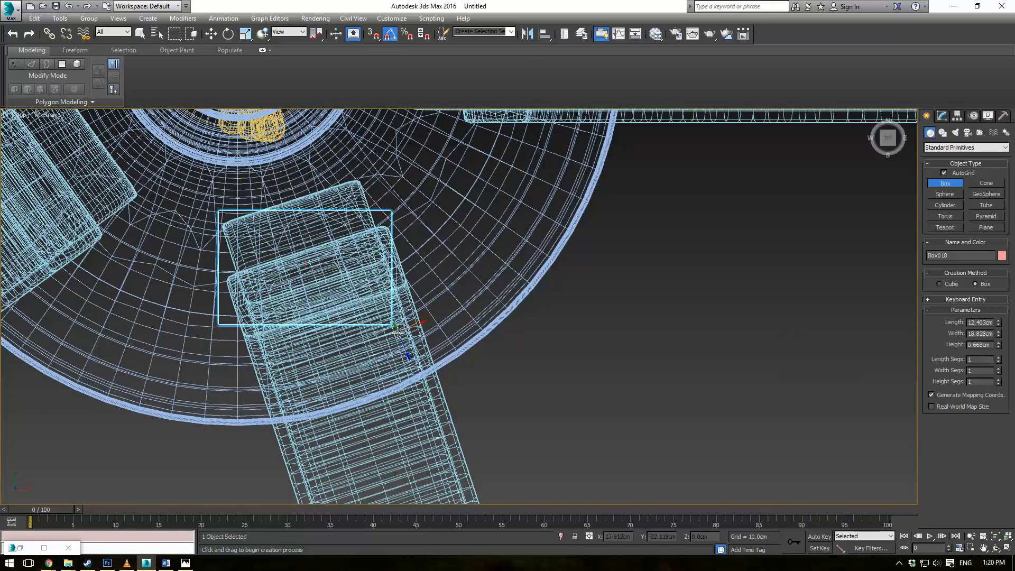
key(e)
drag(352, 275, 343, 245)
key(w)
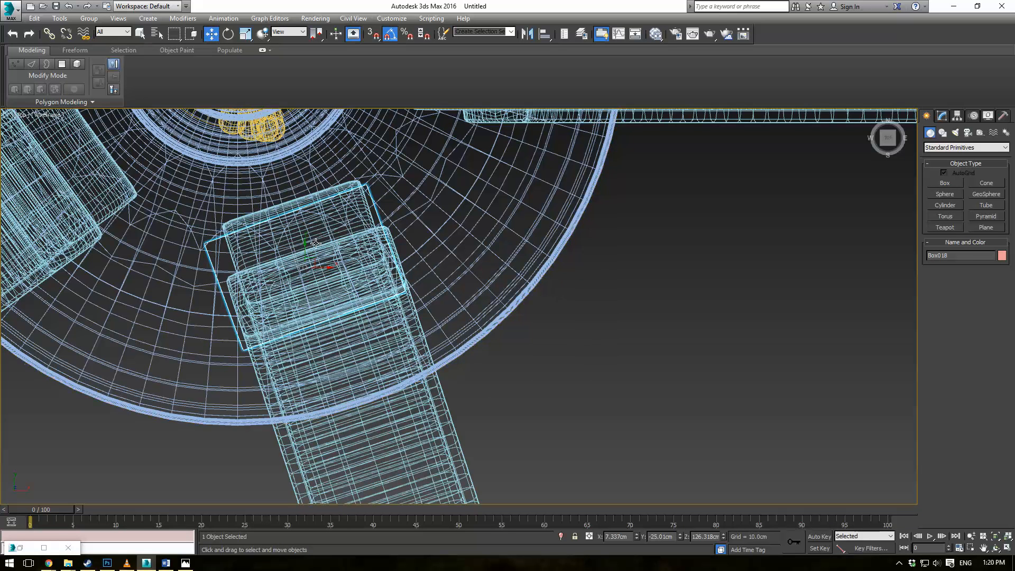
key(e)
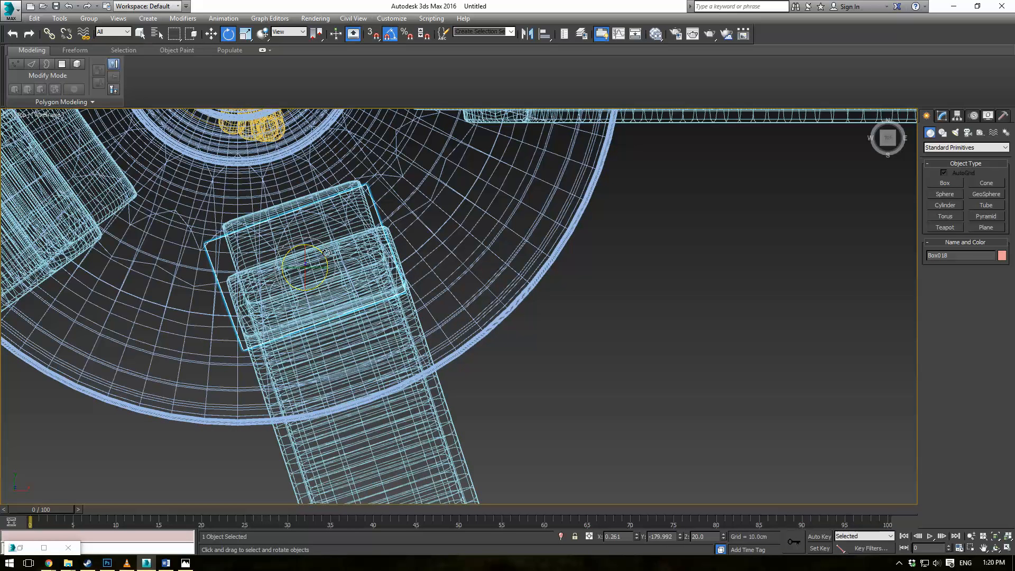
drag(319, 252, 326, 250)
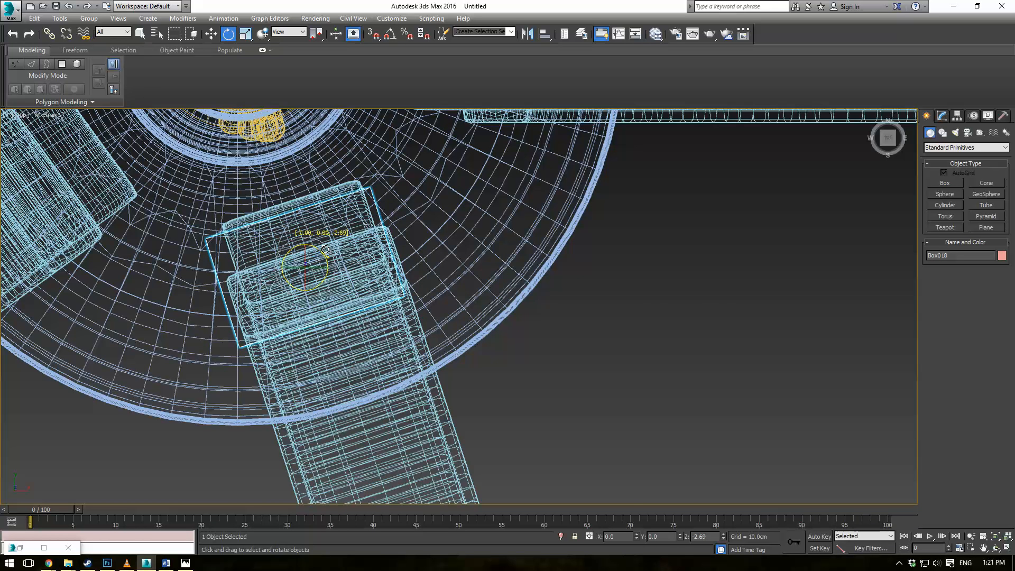
Move the thin box about 2.6 cm along its local Y axis in Perspective to center it over the arm's end
key(alt+w)
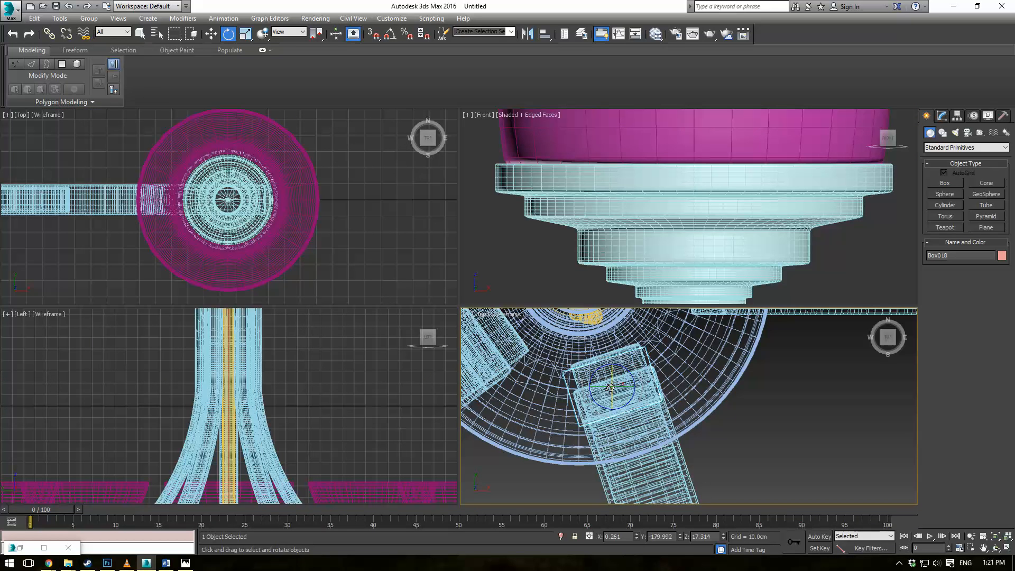
key(p)
alt+middle_drag(600, 423, 585, 410)
key(F3)
scroll(589, 362, up, 3)
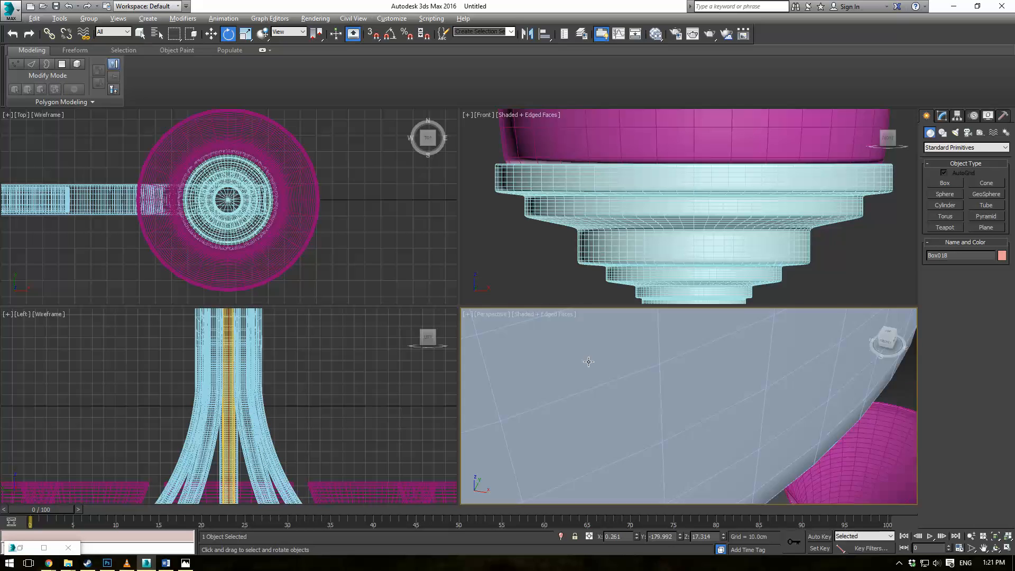
alt+middle_drag(589, 361, 560, 449)
scroll(651, 371, up, 3)
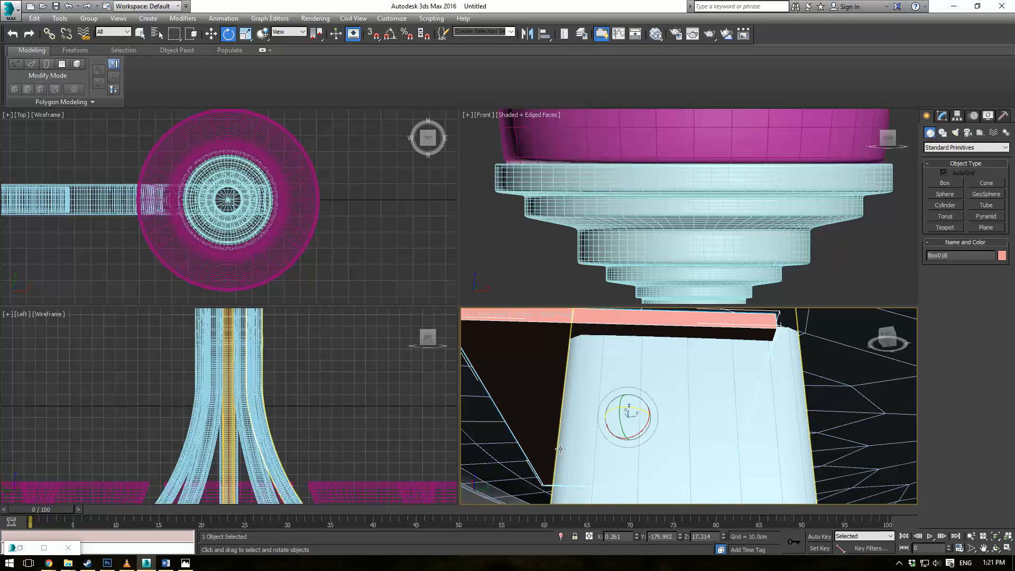
key(w)
click(289, 32)
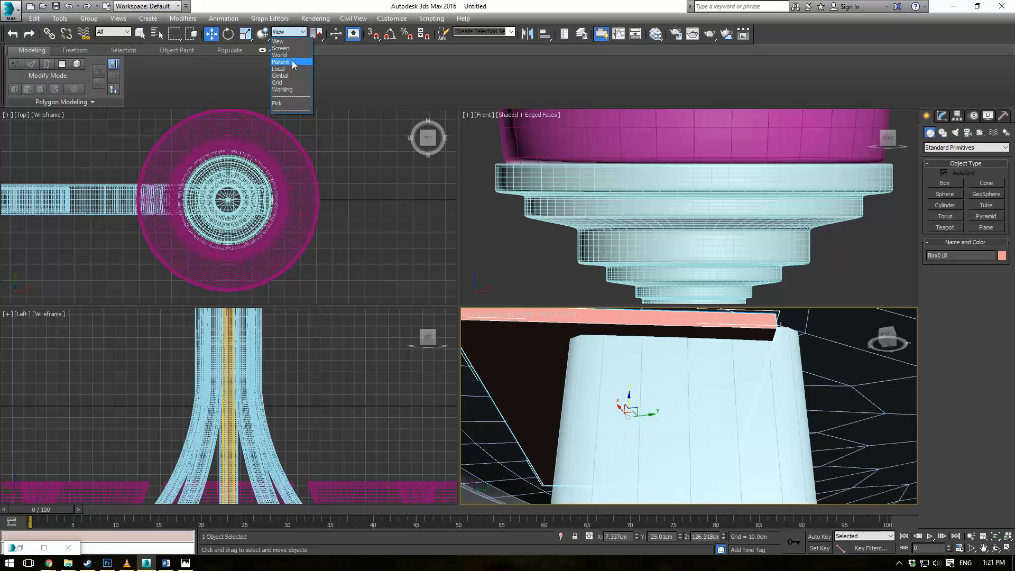
click(286, 69)
drag(651, 412, 696, 411)
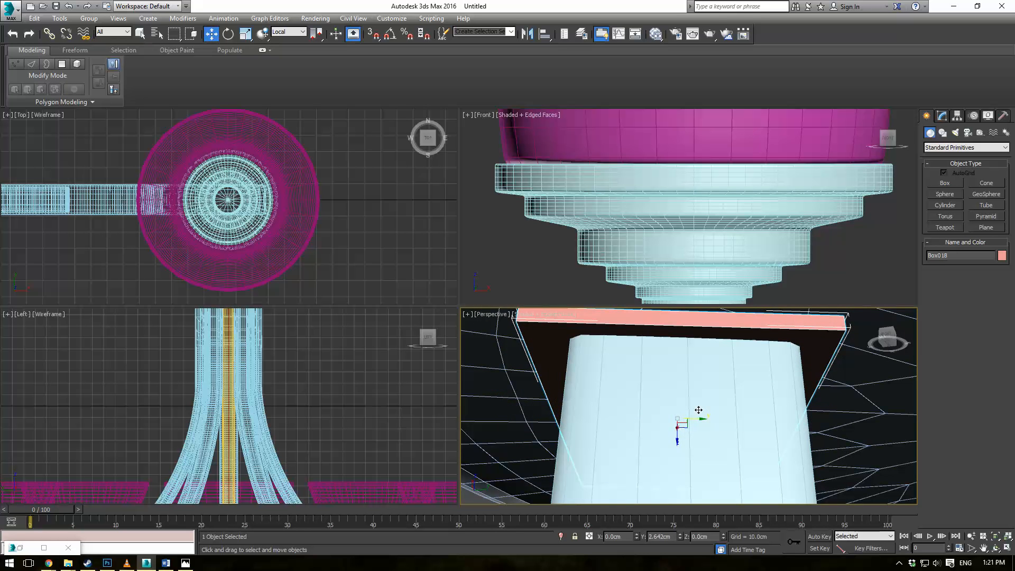
Scale the thin box to 90% along its local X axis and shift it about -0.6 cm along that axis
key(r)
click(288, 32)
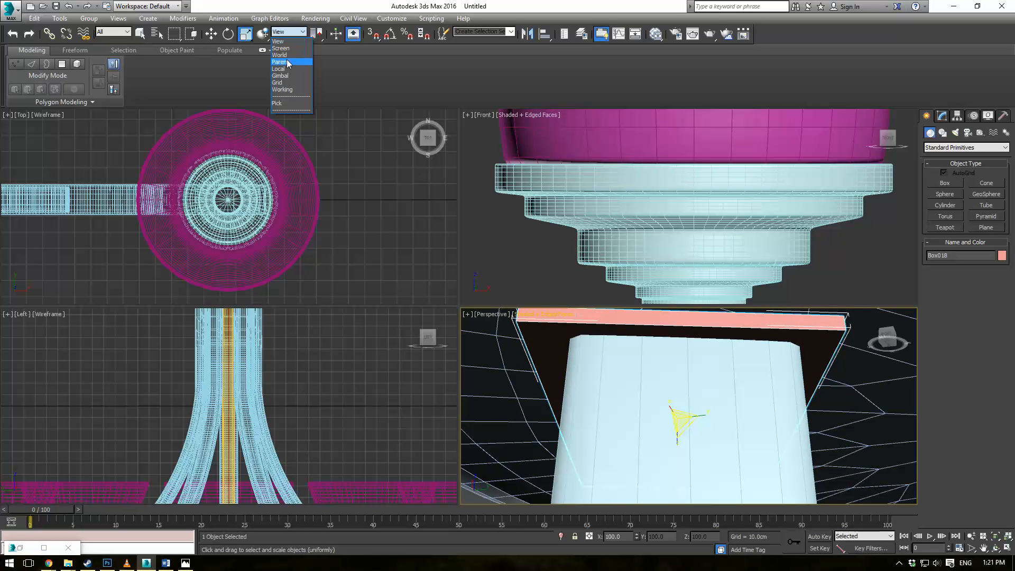
click(290, 69)
mouse_move(653, 418)
mouse_down()
mouse_move(661, 420)
mouse_move(656, 407)
mouse_up()
alt+middle_drag(549, 386, 608, 410)
drag(608, 410, 609, 408)
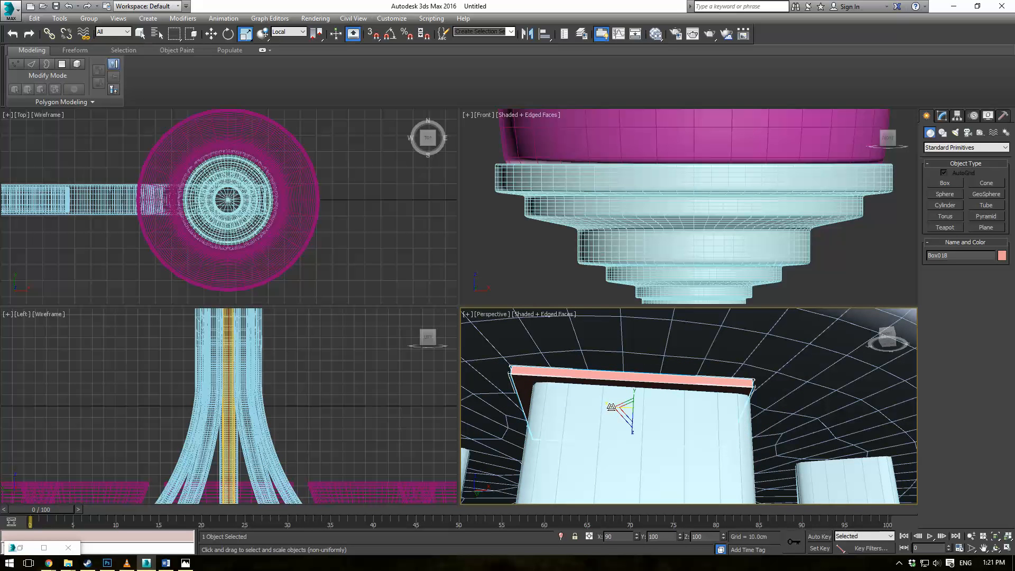
key(w)
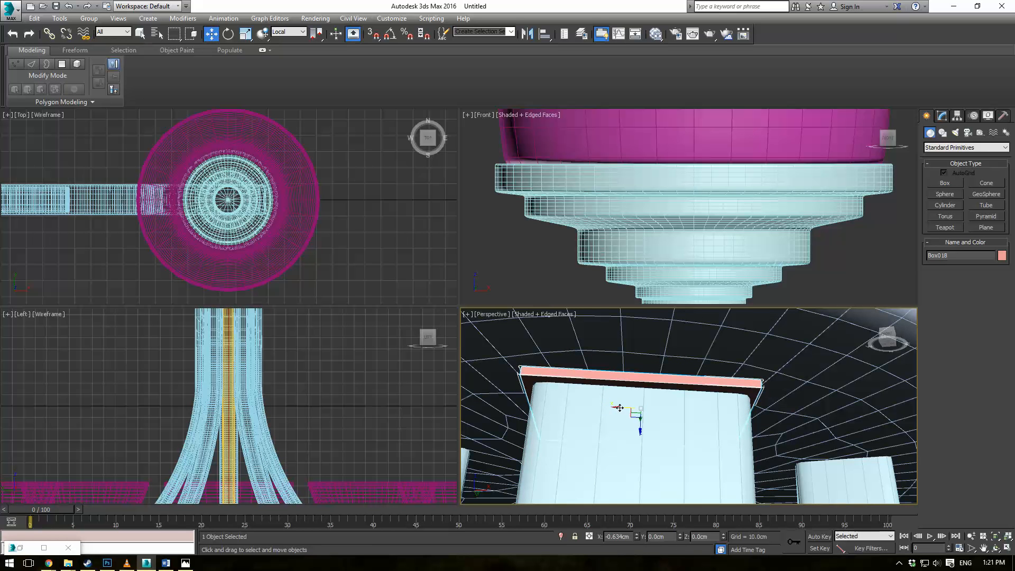
Convert the thin box above the arm's end to an Editable Poly and open its modification settings
alt+middle_drag(621, 410, 695, 398)
click(942, 116)
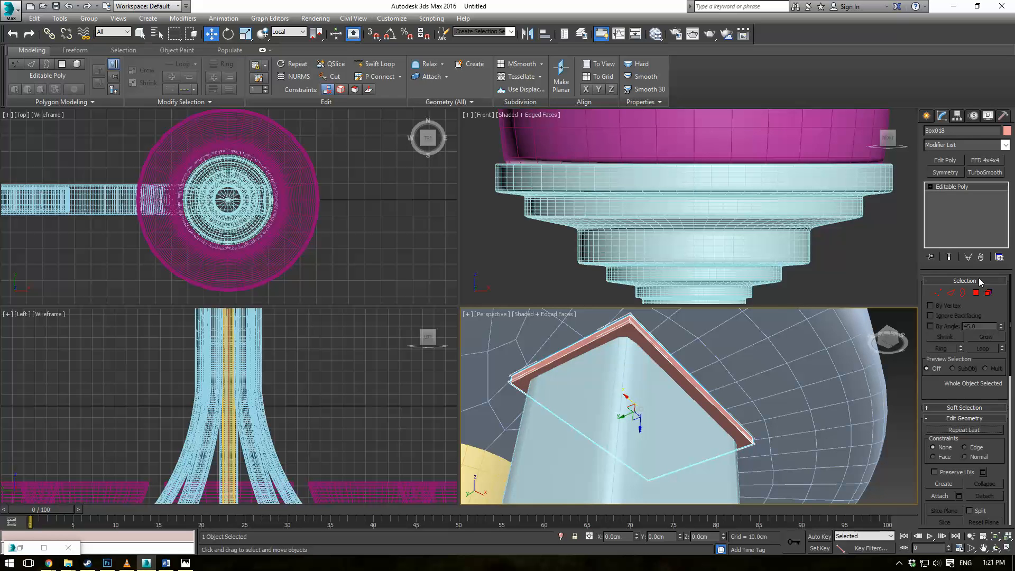
Raise the upper polygon of the thin box at the leg's end up into the round hub, to about Z 130.84 cm
click(976, 294)
key(F3)
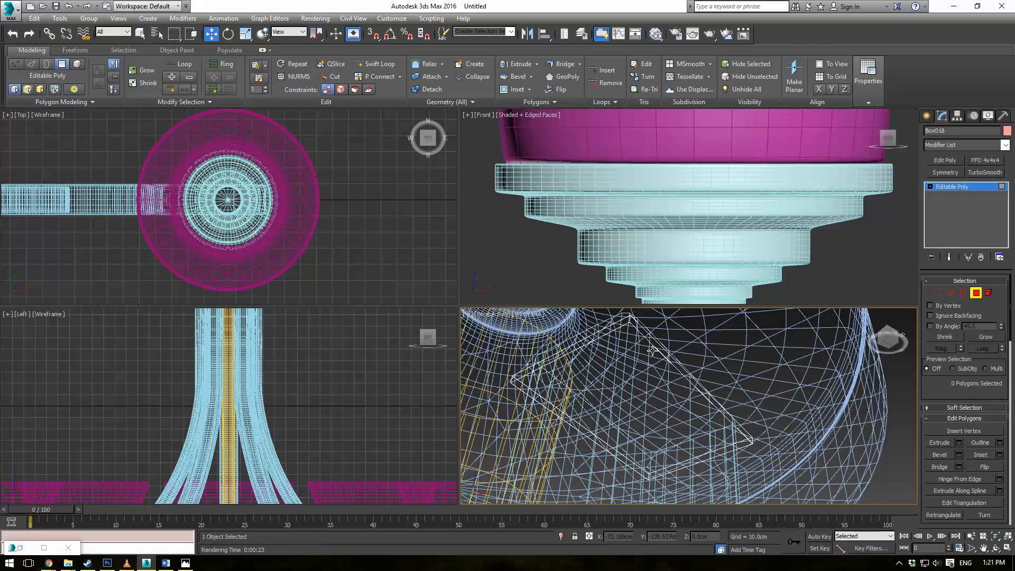
key(z)
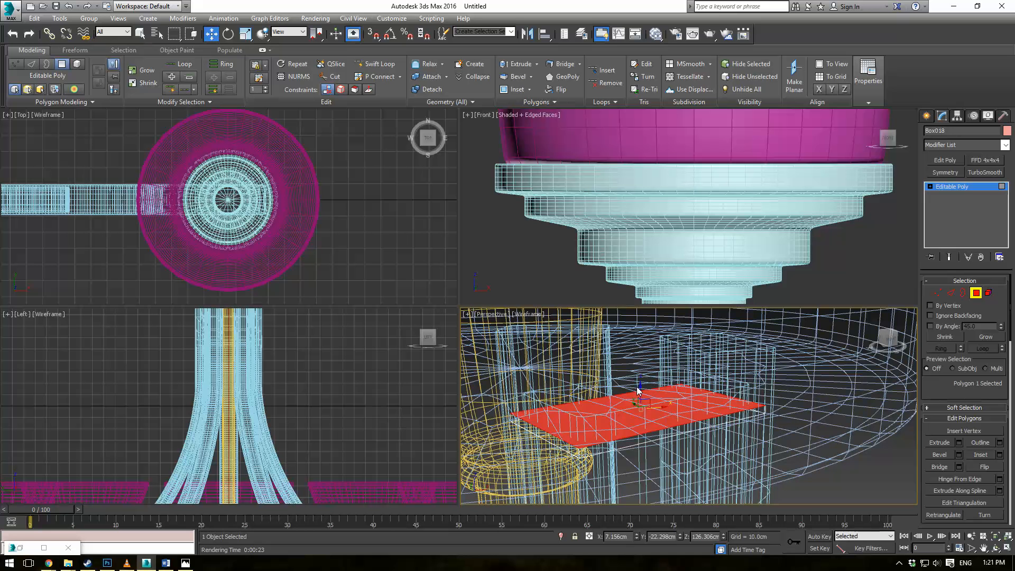
drag(640, 385, 649, 328)
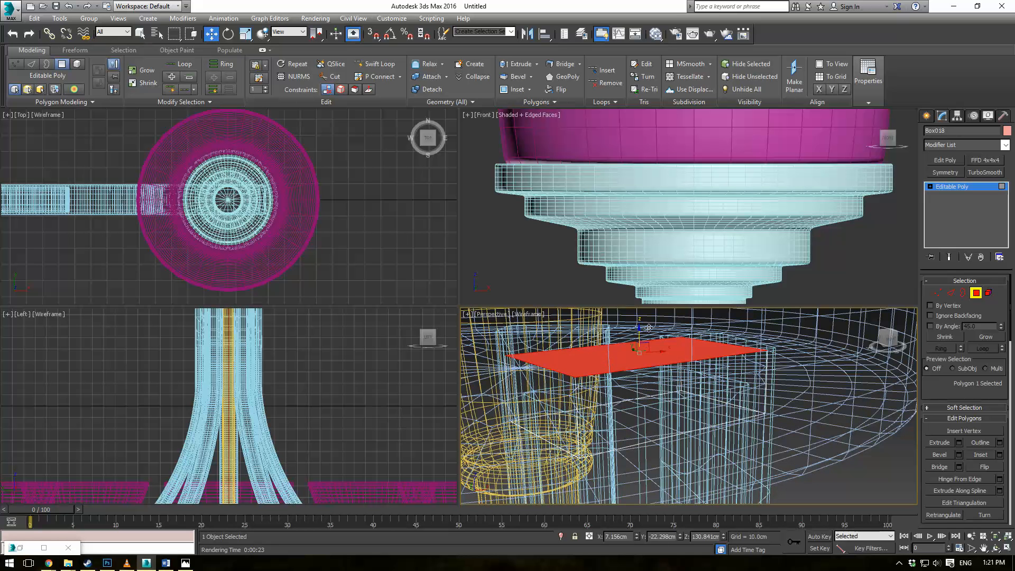
click(649, 328)
Chamfer the four lower border edges of the box
click(951, 293)
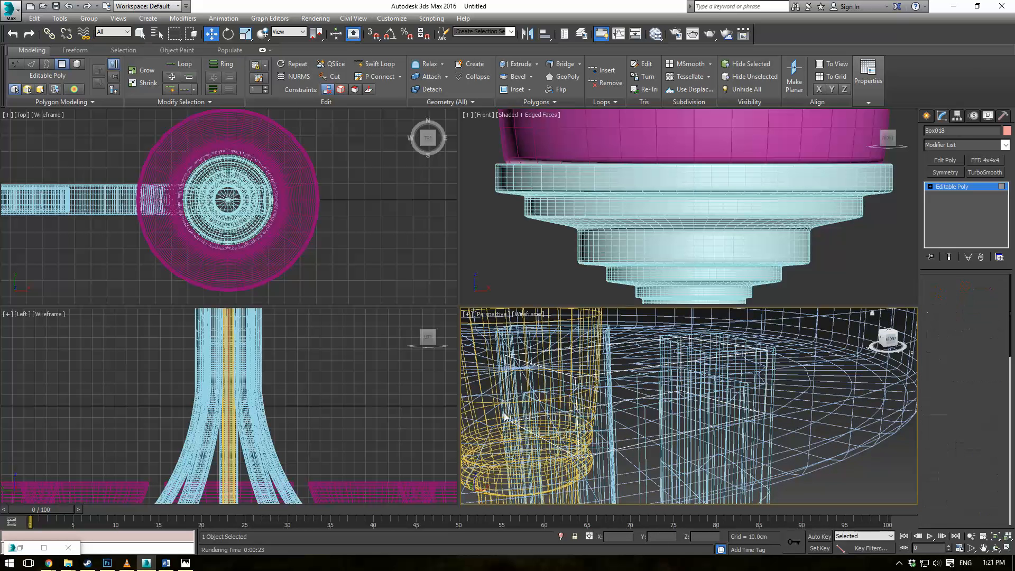
double_click(781, 358)
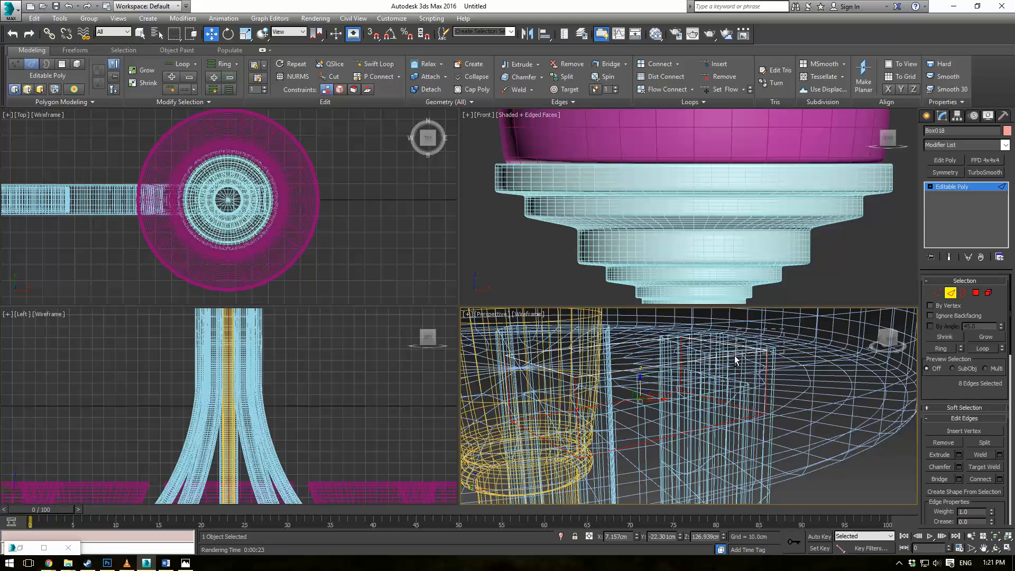
alt+click(574, 384)
alt+middle_drag(574, 385, 656, 335)
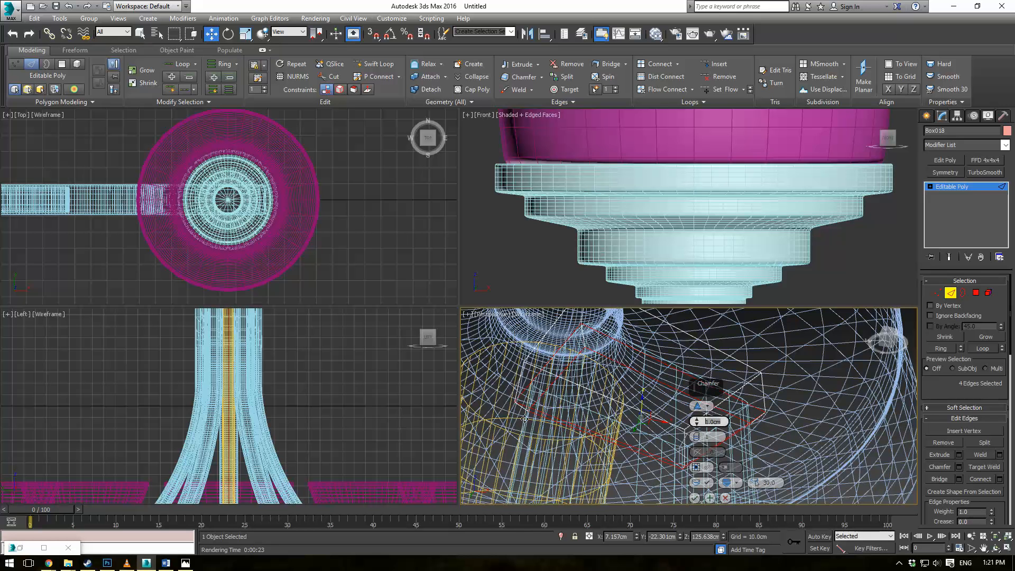
click(695, 499)
key(F3)
scroll(583, 384, down, 2)
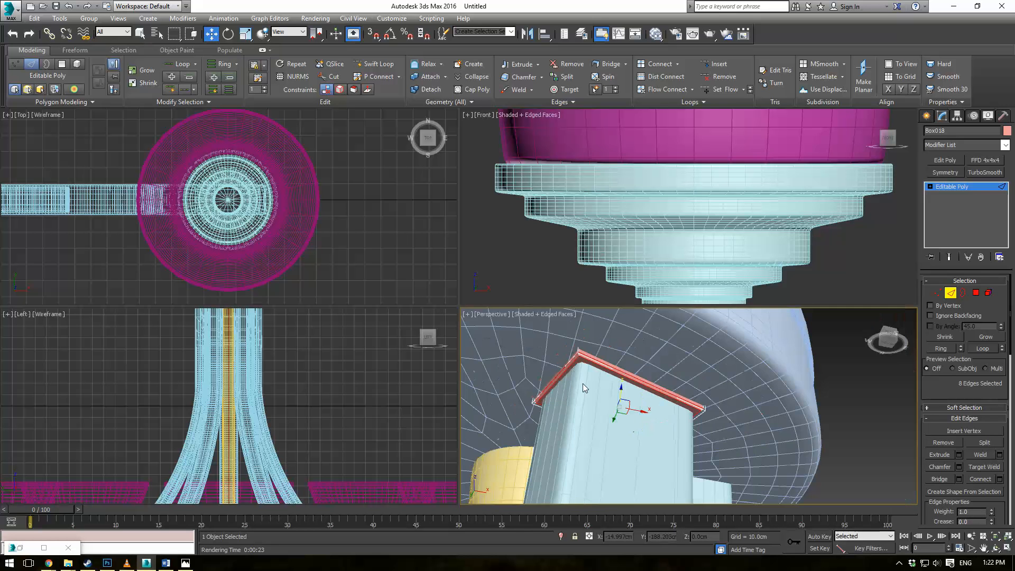
Align the box's pivot to the yellow central column, adjusting only the pivot
click(843, 396)
alt+middle_drag(843, 396, 781, 428)
scroll(781, 428, up, 2)
click(651, 434)
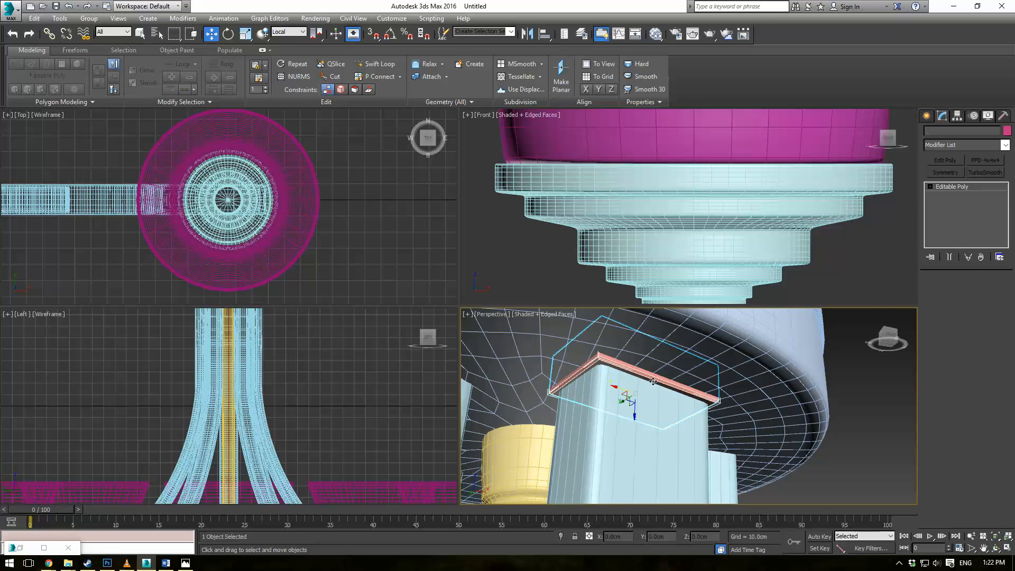
click(958, 116)
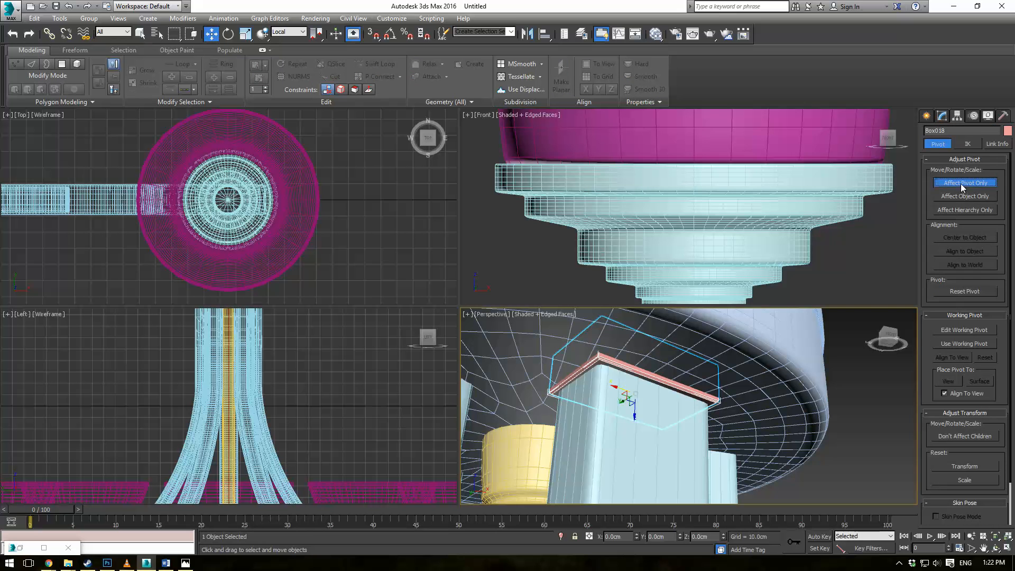
click(962, 183)
key(alt+a)
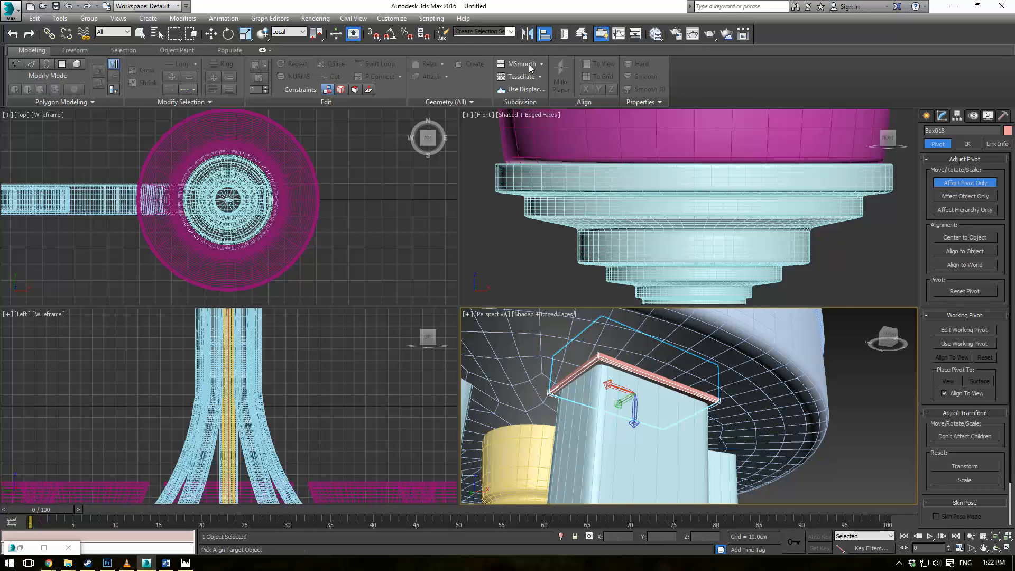
click(521, 449)
click(510, 368)
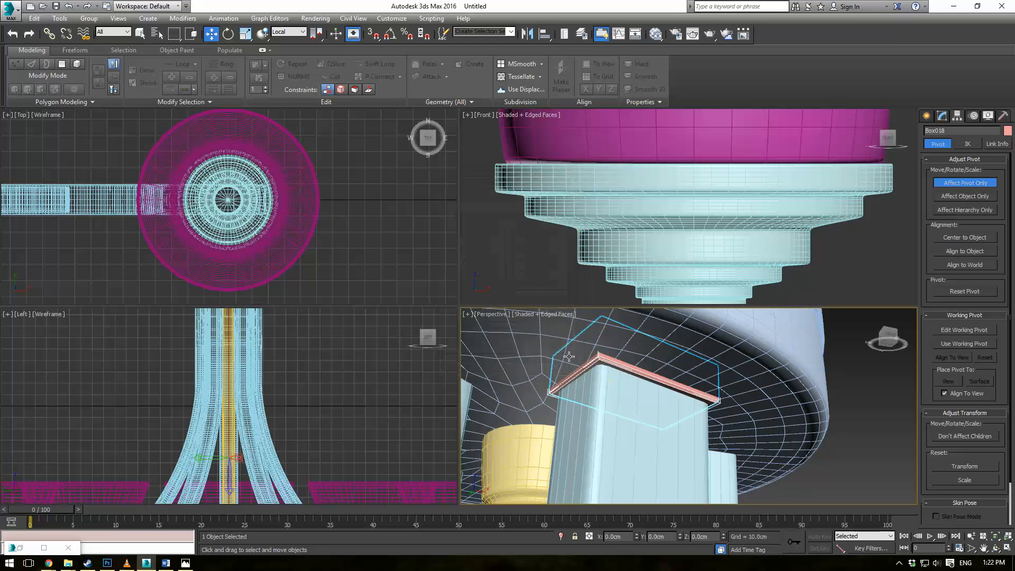
click(965, 183)
Rotate-clone the box about 72° around the central column as 4 copies, one for each remaining leg
scroll(240, 227, down, 4)
scroll(240, 226, up, 5)
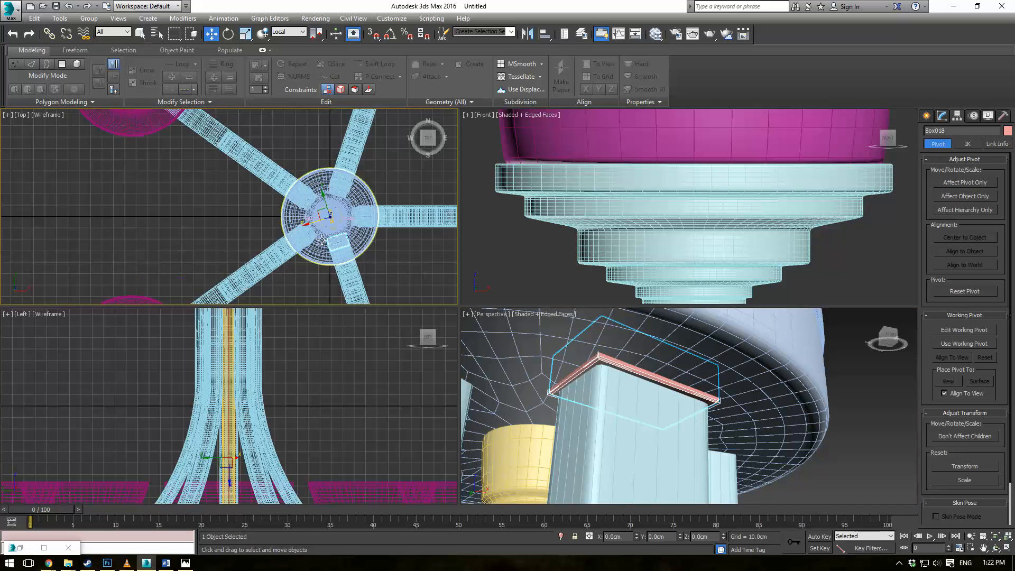
key(e)
scroll(298, 229, up, 3)
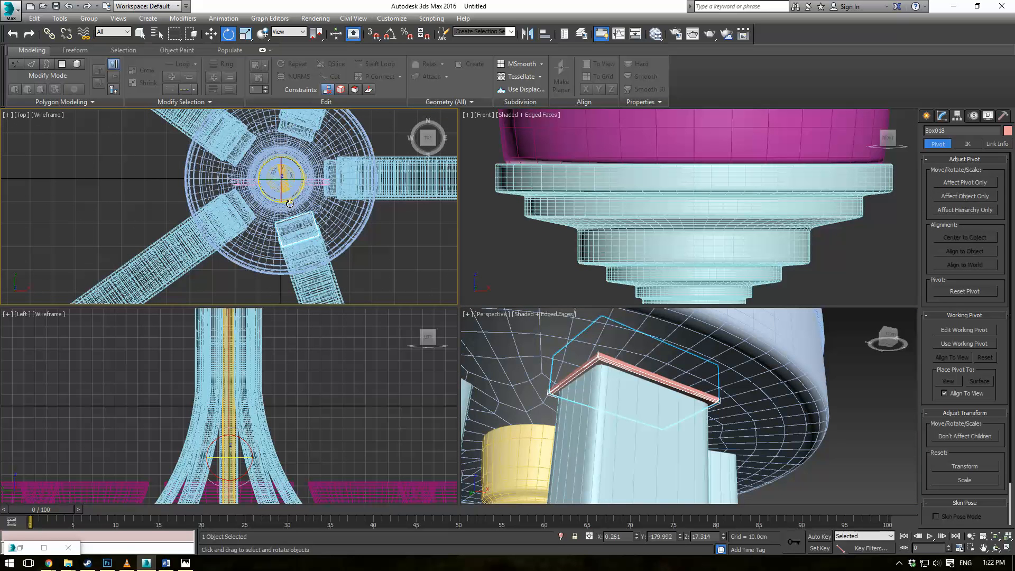
shift+drag(291, 201, 358, 145)
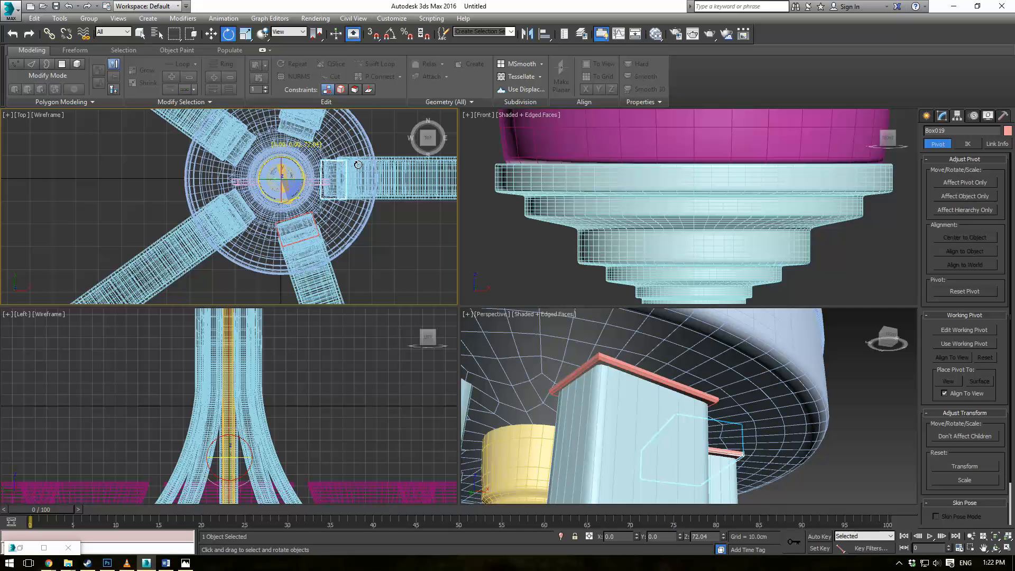
shift+drag(358, 165, 373, 182)
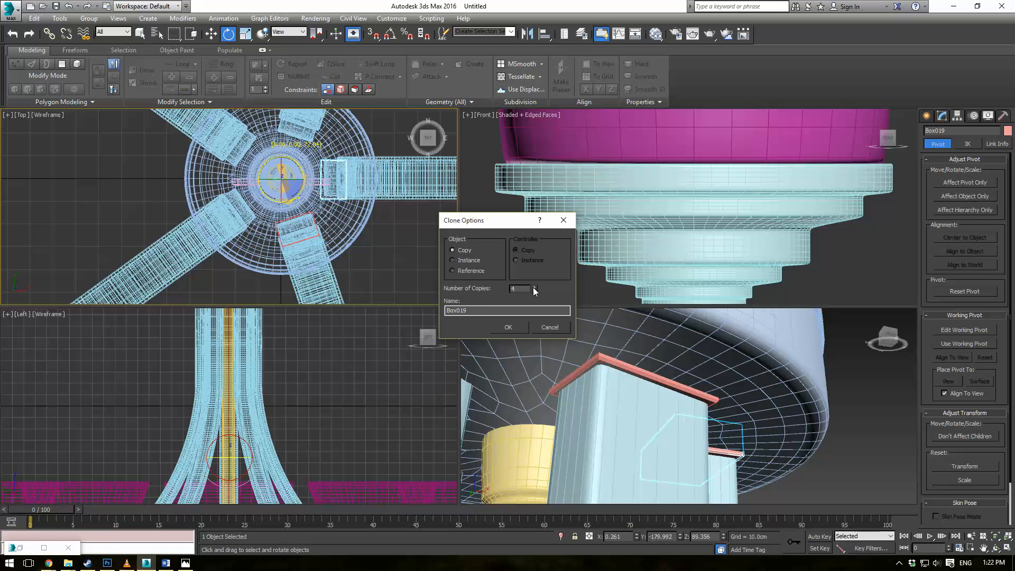
click(508, 327)
Rotate the last copy, Box022, slightly around the column to about -56.15° in Z to line it up with its leg
mouse_move(729, 386)
alt+middle_down()
mouse_move(755, 372)
mouse_move(622, 385)
mouse_move(596, 398)
mouse_move(629, 353)
mouse_move(644, 385)
mouse_move(608, 392)
alt+middle_up()
scroll(288, 245, up, 3)
scroll(601, 368, up, 1)
scroll(608, 392, up, 1)
scroll(285, 217, up, 2)
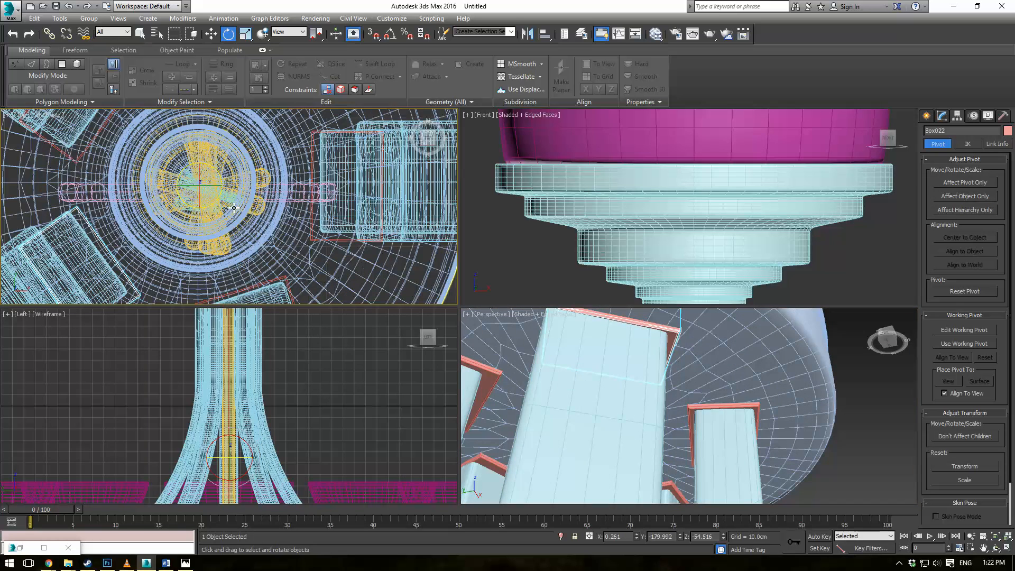
drag(213, 202, 209, 201)
middle_drag(94, 217, 228, 146)
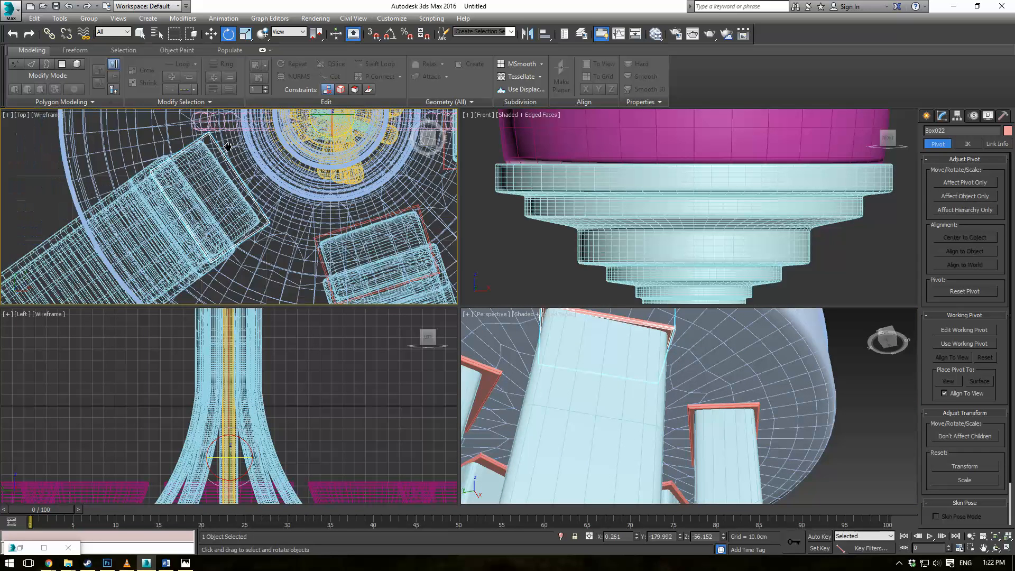
scroll(228, 151, up, 2)
alt+middle_drag(547, 367, 593, 405)
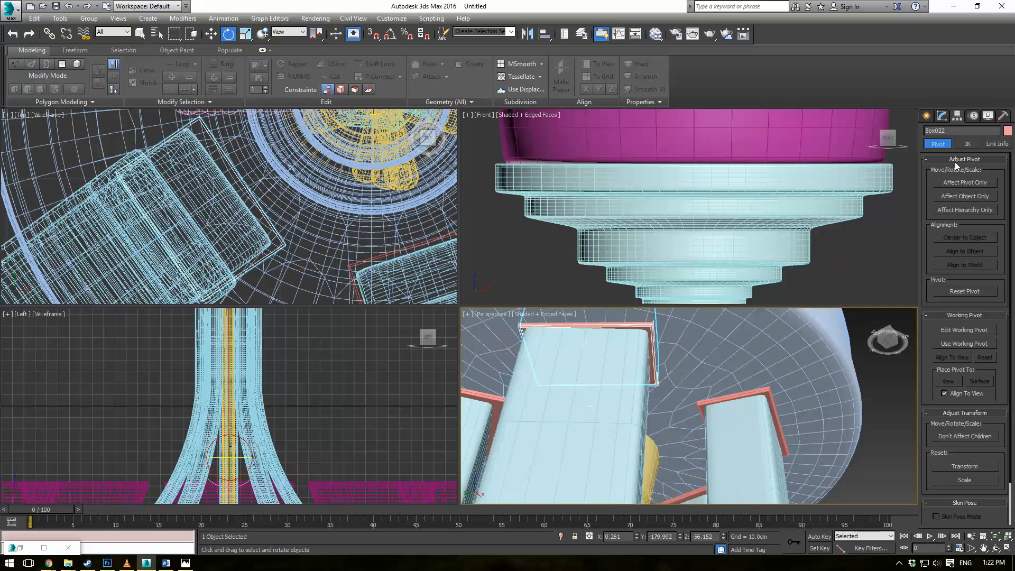
Center Box022's pivot on its own geometry and turn the box slightly to match its leg
click(952, 241)
key(alt+w)
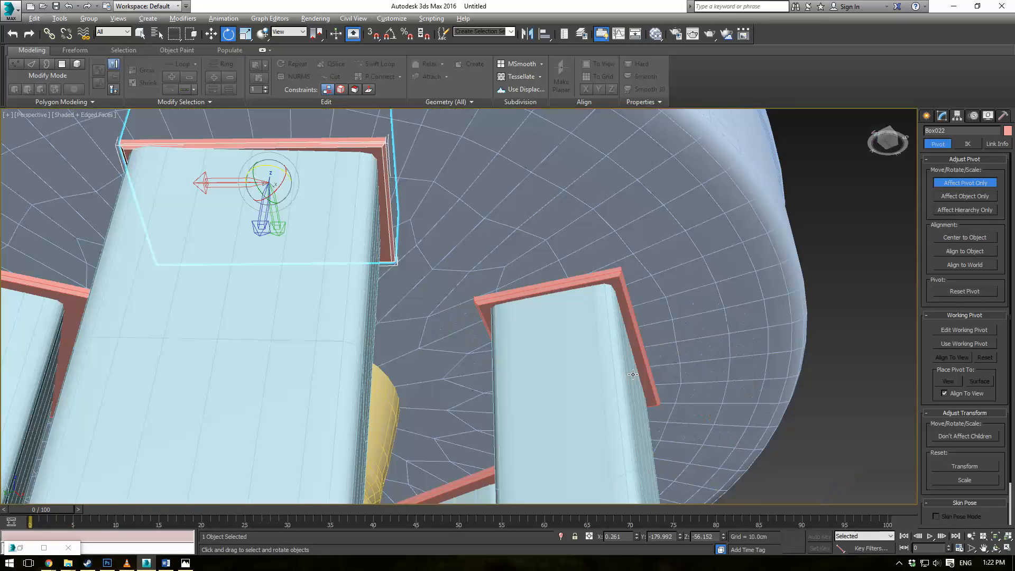
middle_drag(571, 370, 613, 381)
click(952, 183)
middle_drag(501, 252, 510, 254)
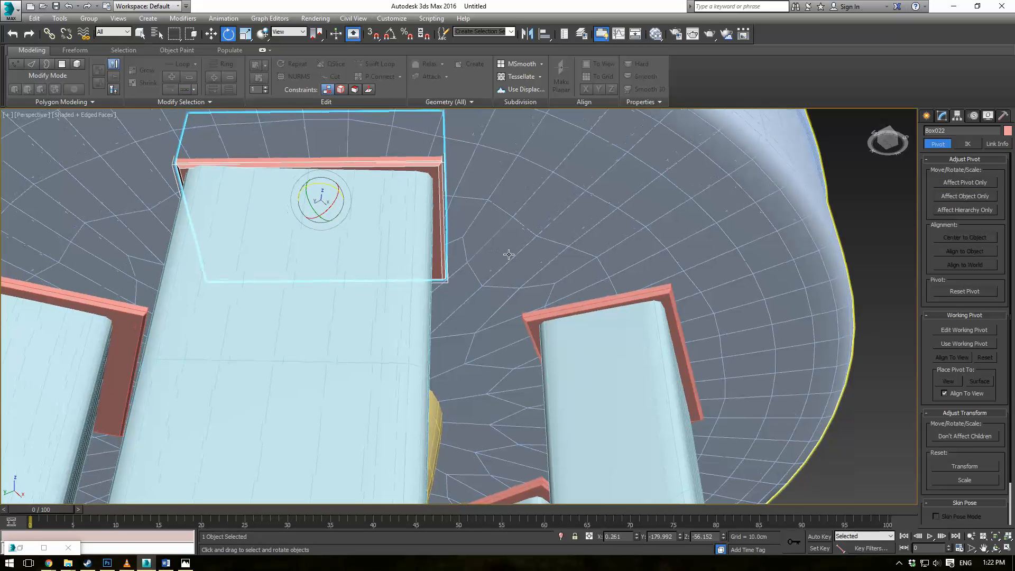
drag(323, 183, 325, 183)
Shift Box022 in its local plane to even out its rim around the leg's end
key(w)
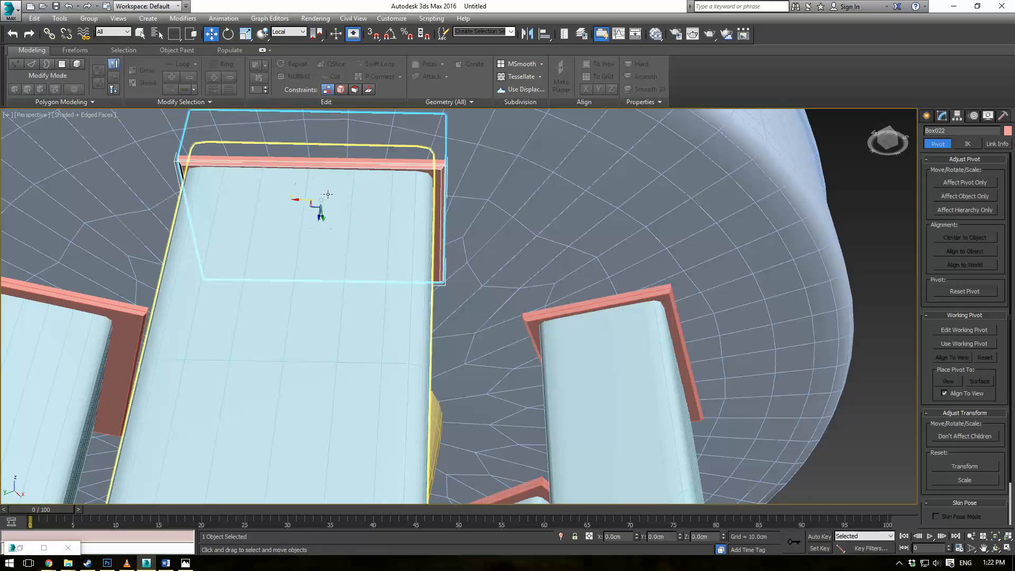
alt+middle_drag(320, 211, 316, 188)
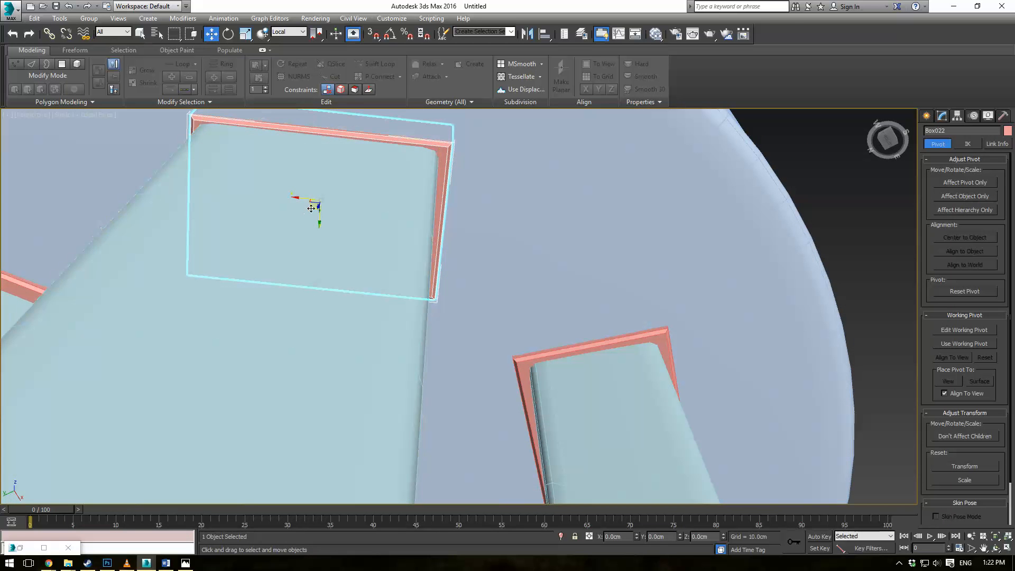
drag(311, 209, 316, 204)
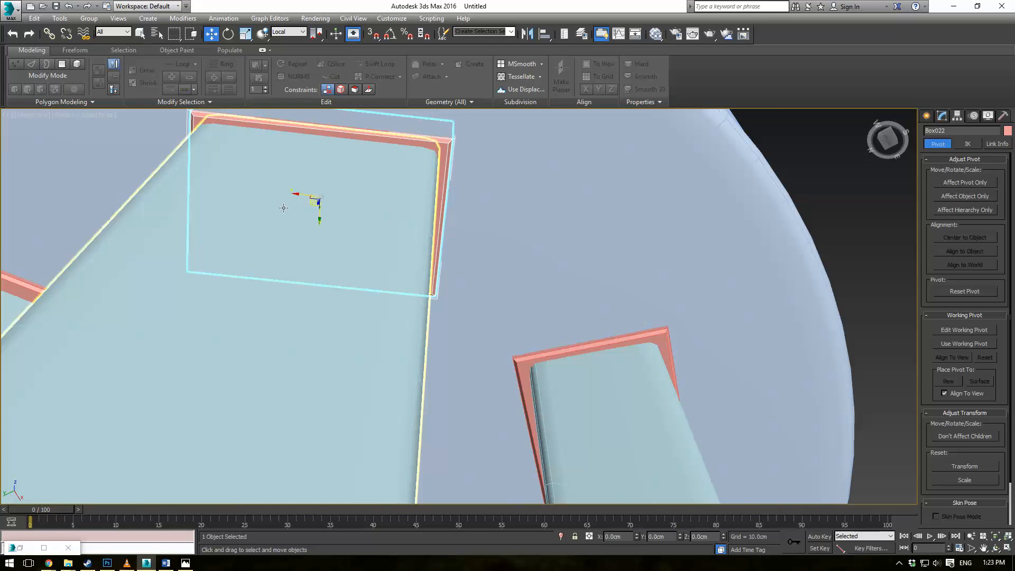
Select Box021 on the neighbouring leg and center its pivot on its own geometry
scroll(284, 209, down, 2)
alt+middle_drag(284, 208, 285, 231)
middle_drag(286, 230, 590, 325)
alt+middle_drag(590, 325, 602, 328)
scroll(603, 327, up, 2)
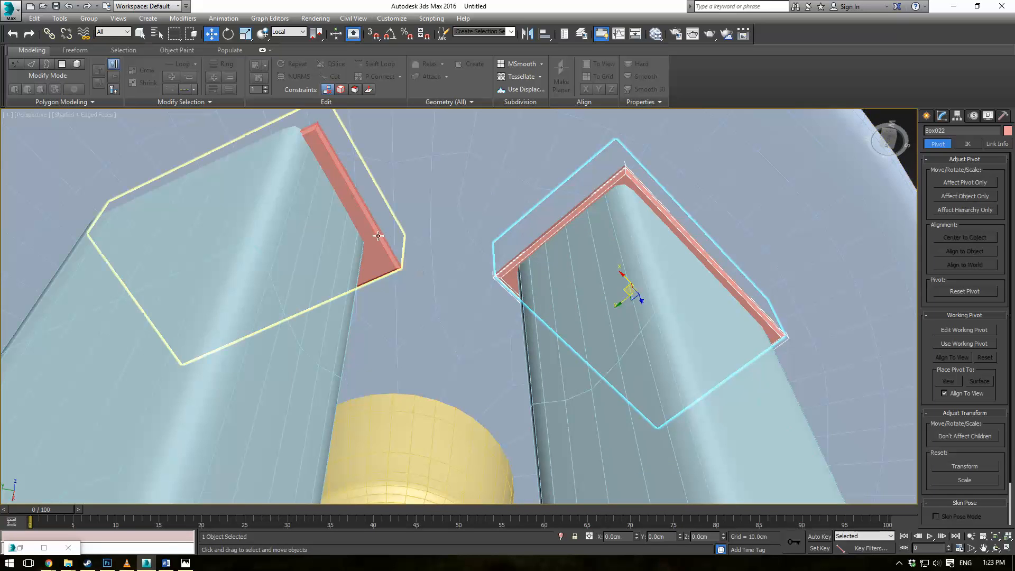
click(359, 207)
middle_drag(402, 205, 534, 240)
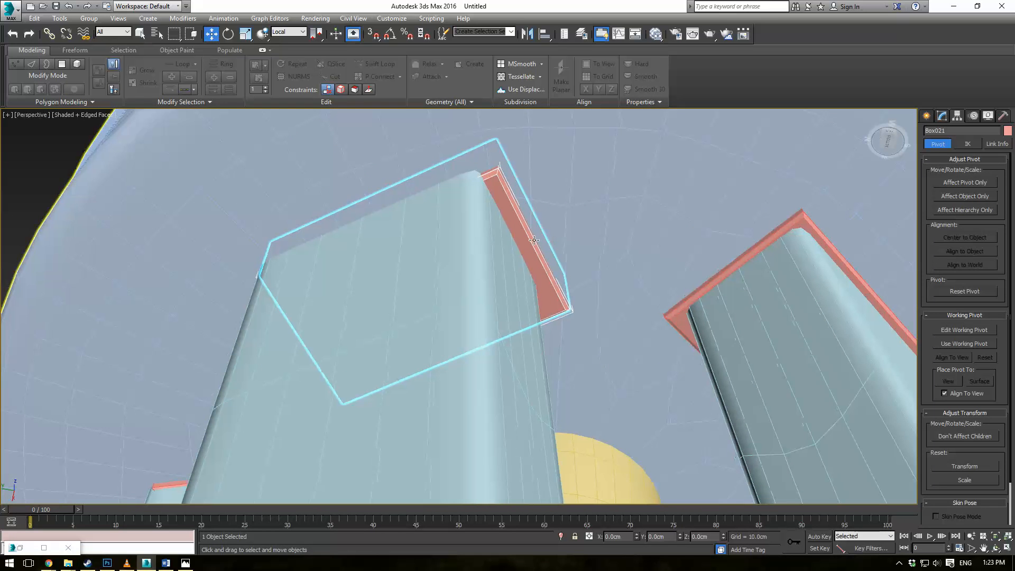
click(959, 183)
click(963, 182)
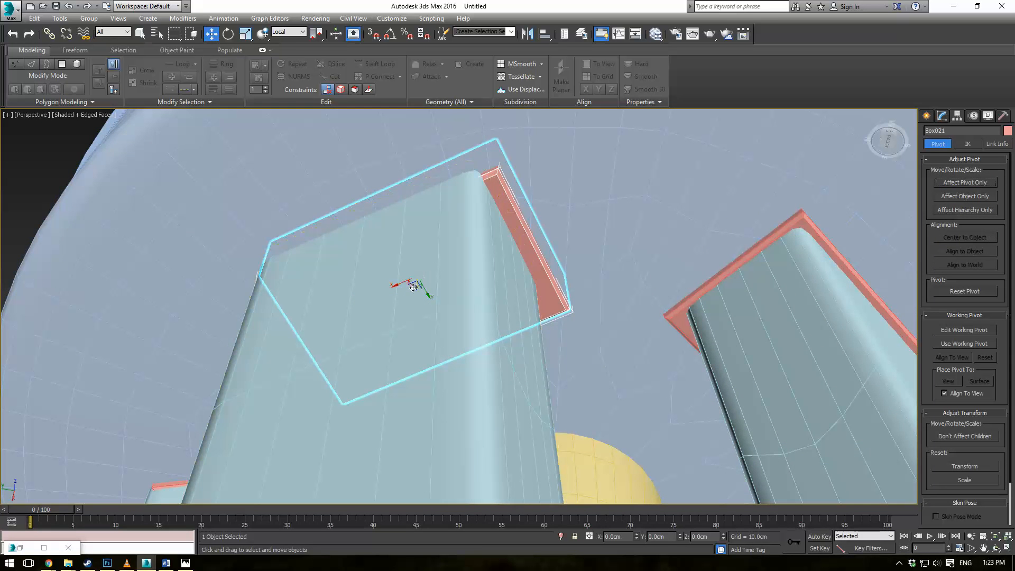
Move Box021 in its local plane to even out its rim around its leg's end
alt+middle_drag(437, 268, 412, 288)
drag(412, 290, 398, 275)
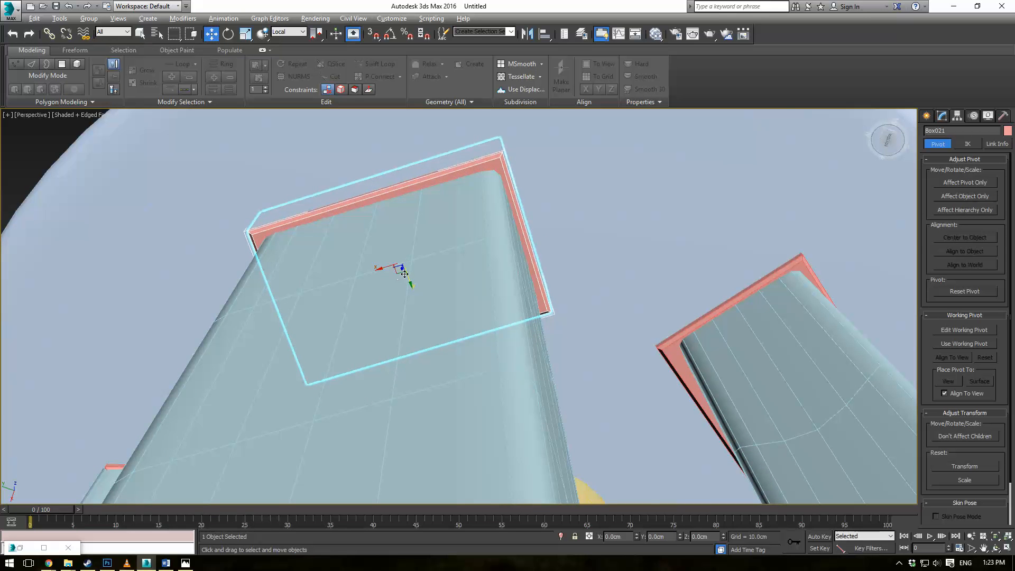
alt+middle_drag(398, 275, 471, 292)
alt+middle_drag(369, 269, 427, 263)
drag(429, 266, 433, 266)
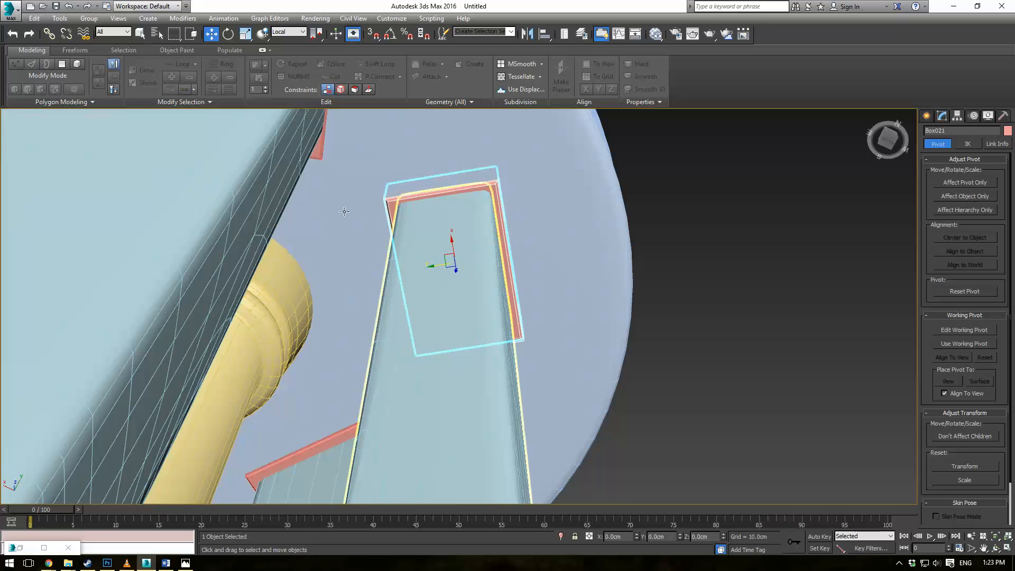
Center Box020's pivot on its geometry and move the box about -0.5 cm in X and -1.3 cm in Y around its leg
middle_drag(344, 211, 374, 322)
click(359, 233)
alt+middle_drag(376, 232, 388, 299)
click(971, 182)
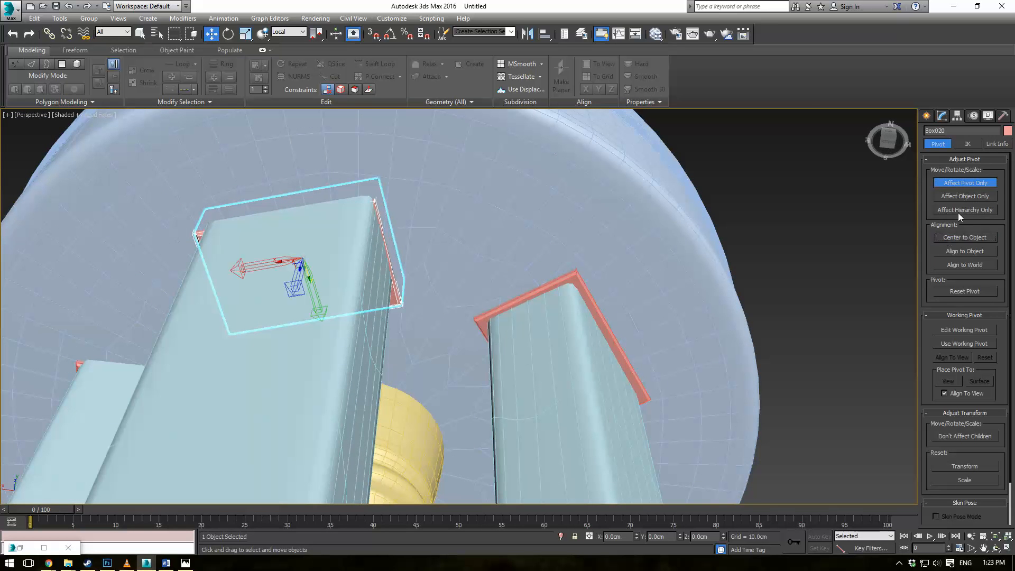
click(966, 183)
scroll(250, 313, up, 3)
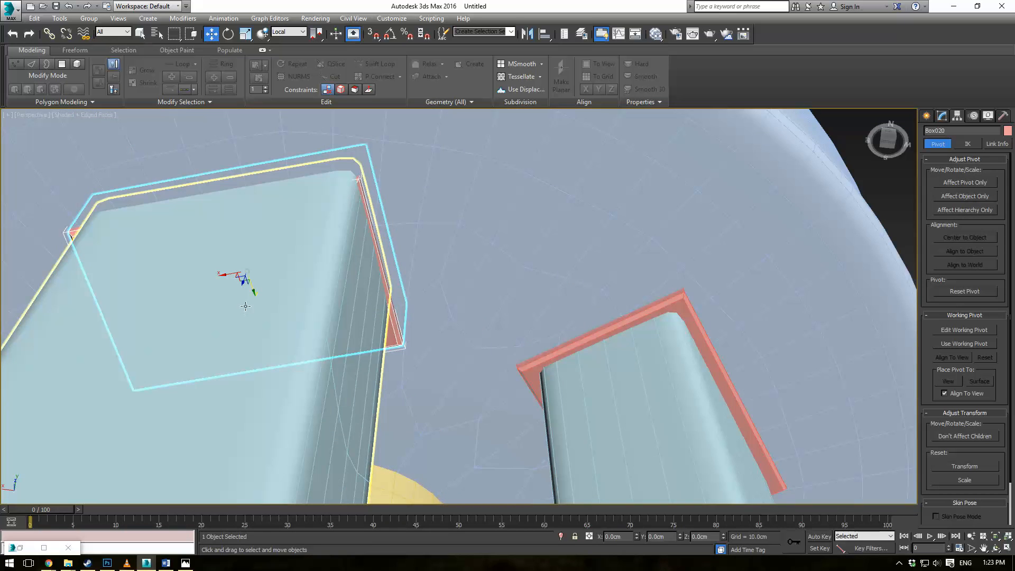
alt+middle_drag(287, 313, 280, 305)
drag(238, 283, 239, 262)
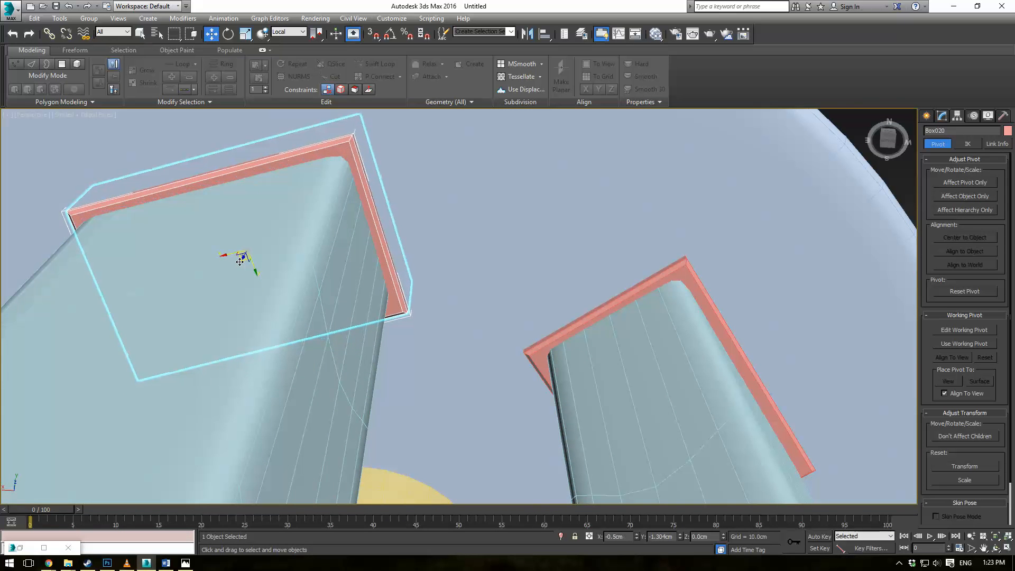
Center Box019's pivot on its geometry and move the box about -0.8 cm in X and -0.5 cm in Y around its leg
alt+middle_drag(239, 262, 290, 276)
scroll(291, 276, down, 5)
middle_drag(204, 276, 379, 273)
alt+middle_drag(378, 273, 245, 204)
click(249, 204)
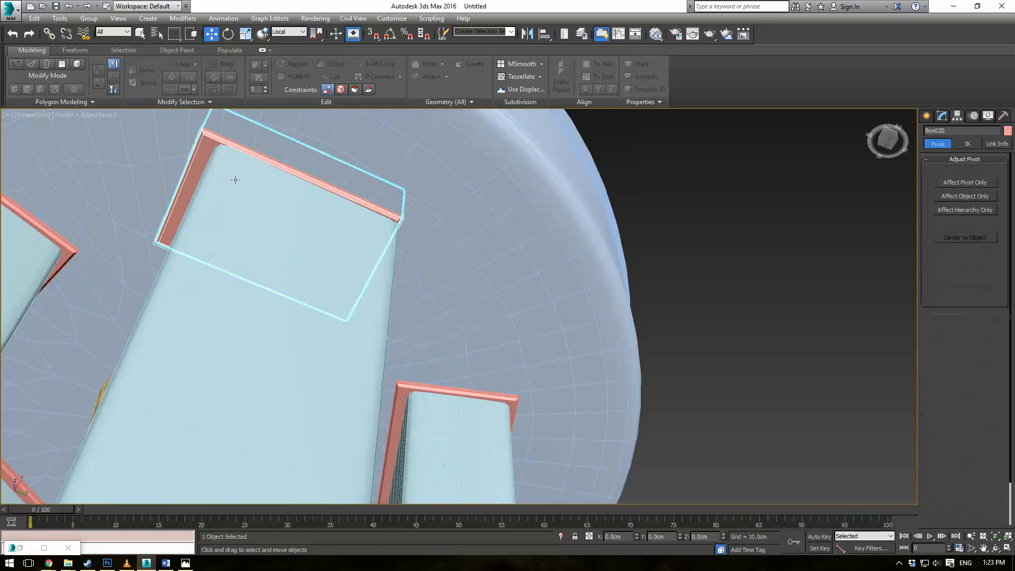
click(964, 182)
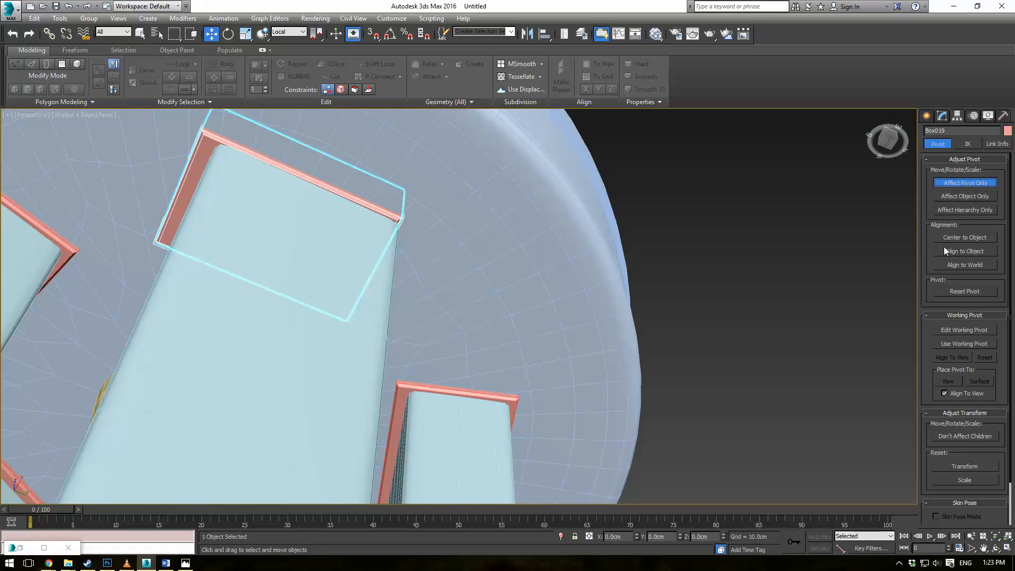
click(950, 183)
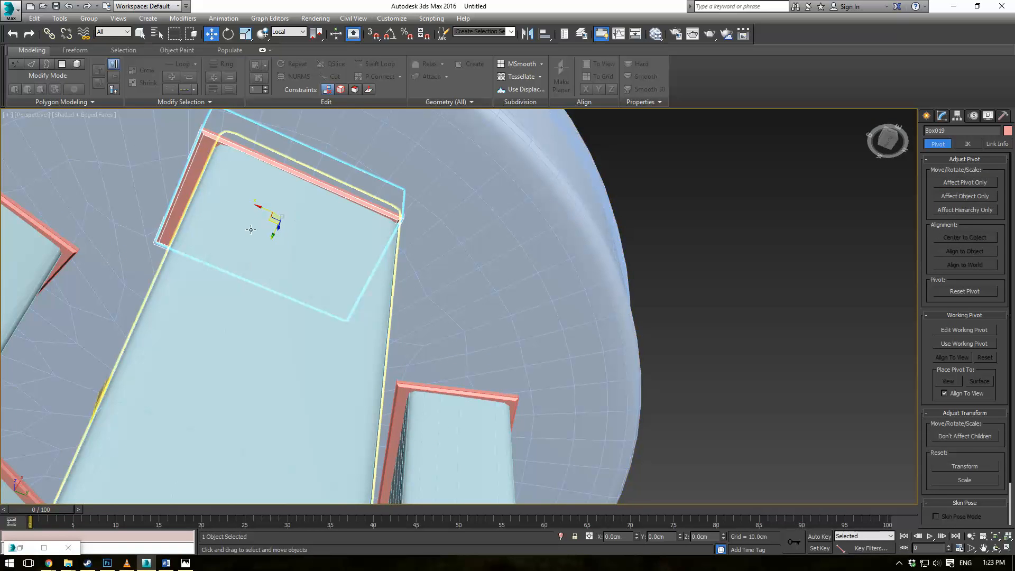
drag(269, 219, 280, 218)
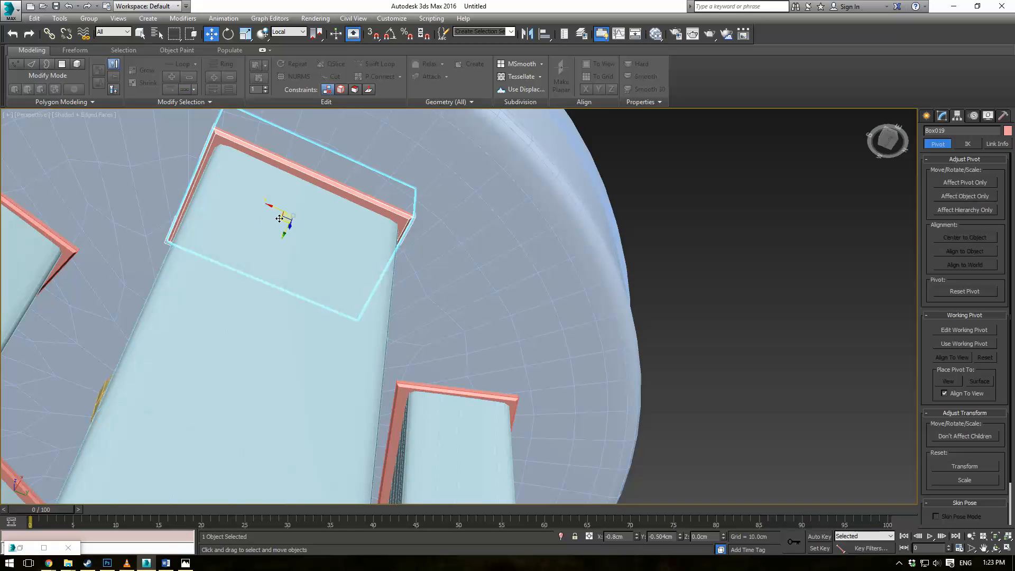
Clear the selection, hide the edged faces and inspect the whole chandelier from several angles beside the reference image
scroll(211, 226, down, 3)
alt+middle_drag(195, 229, 325, 274)
scroll(324, 274, down, 2)
click(534, 274)
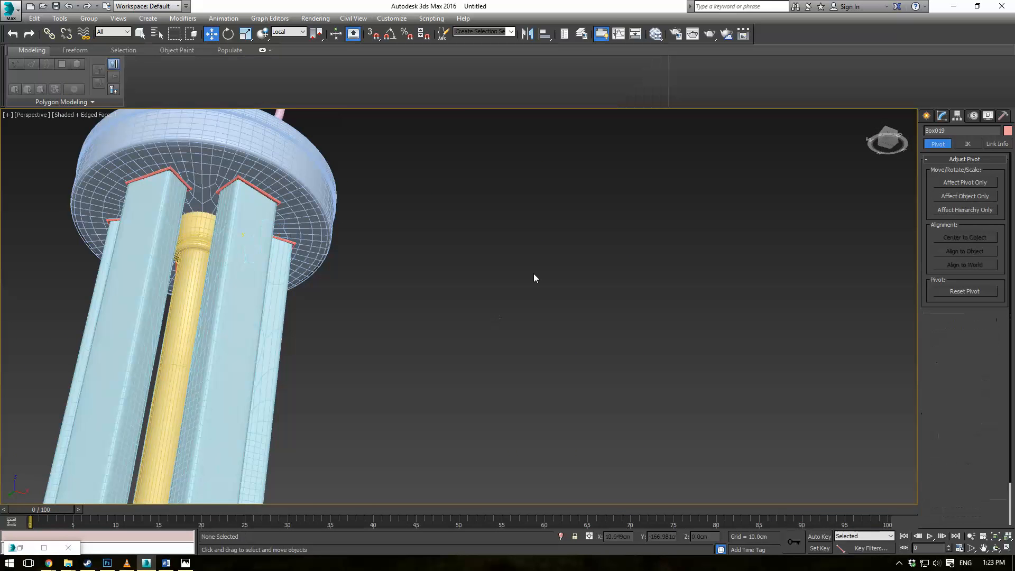
scroll(534, 273, down, 3)
alt+middle_drag(534, 274, 475, 280)
key(F4)
scroll(466, 262, down, 5)
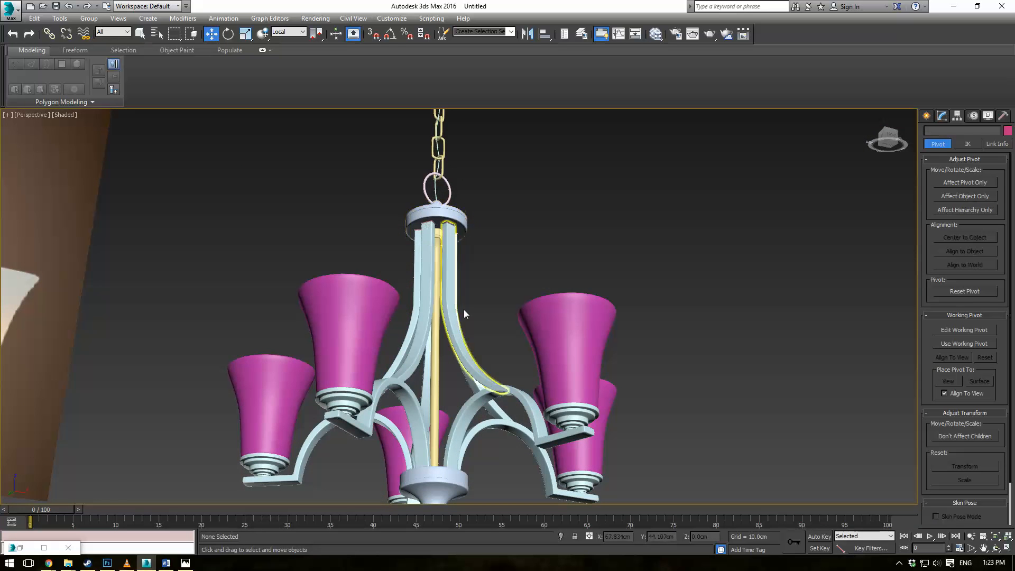
alt+middle_drag(485, 364, 516, 231)
scroll(570, 181, down, 3)
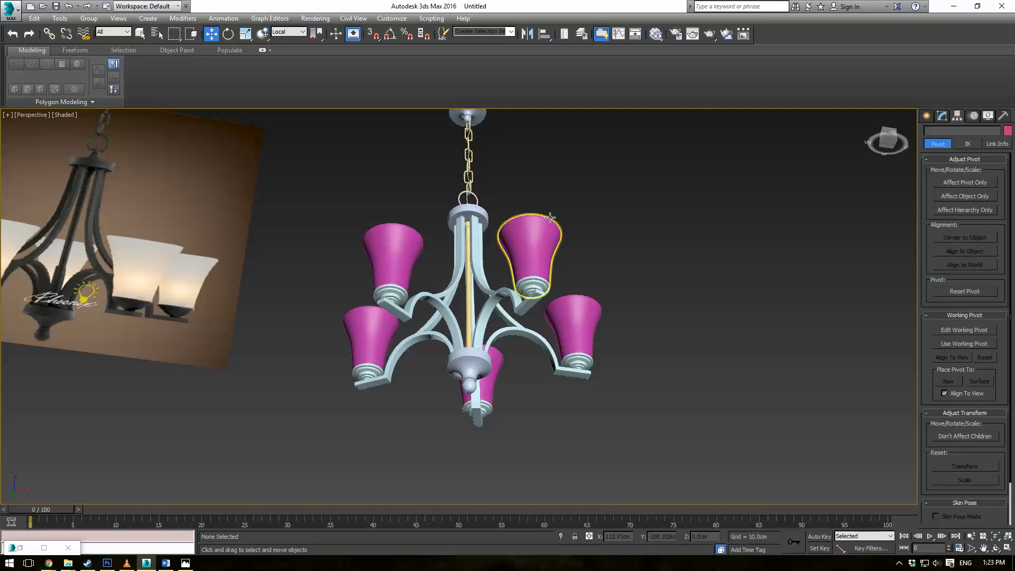
scroll(534, 233, up, 3)
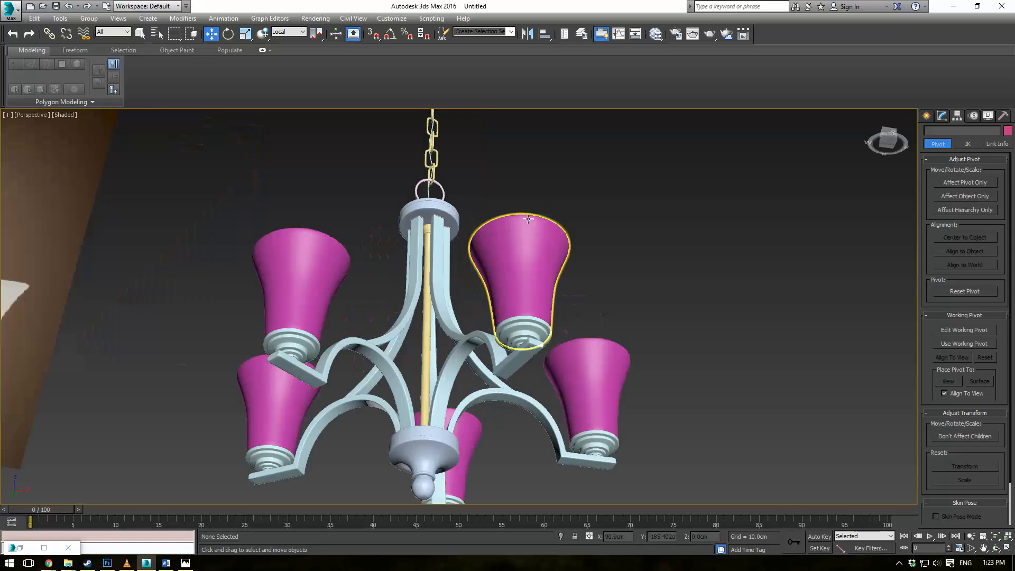
Select the leg Box017, show its modifiers, and save the scene as Chandelier in E:\Projects\Active Projects\Chandelier
click(432, 237)
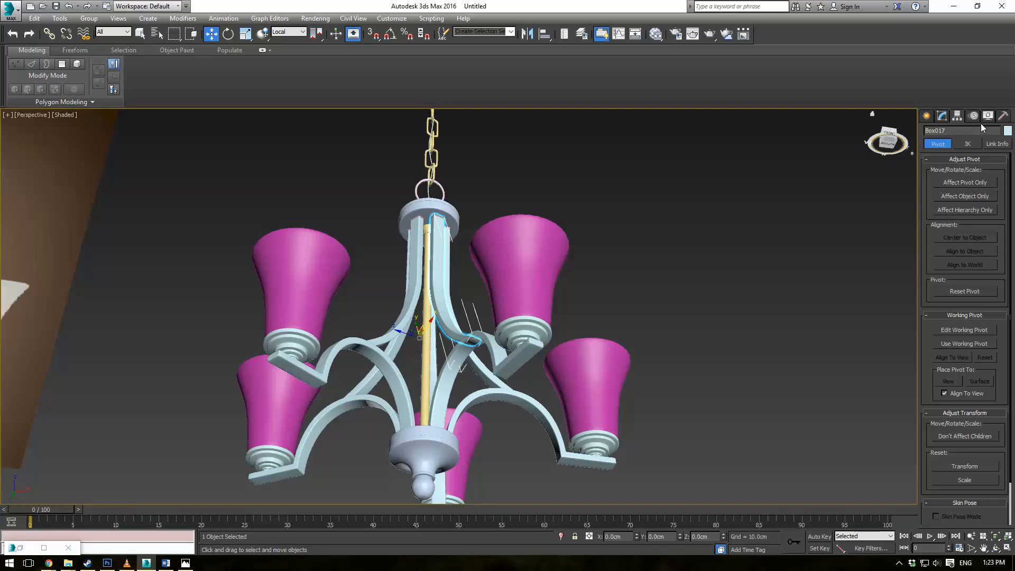
click(943, 116)
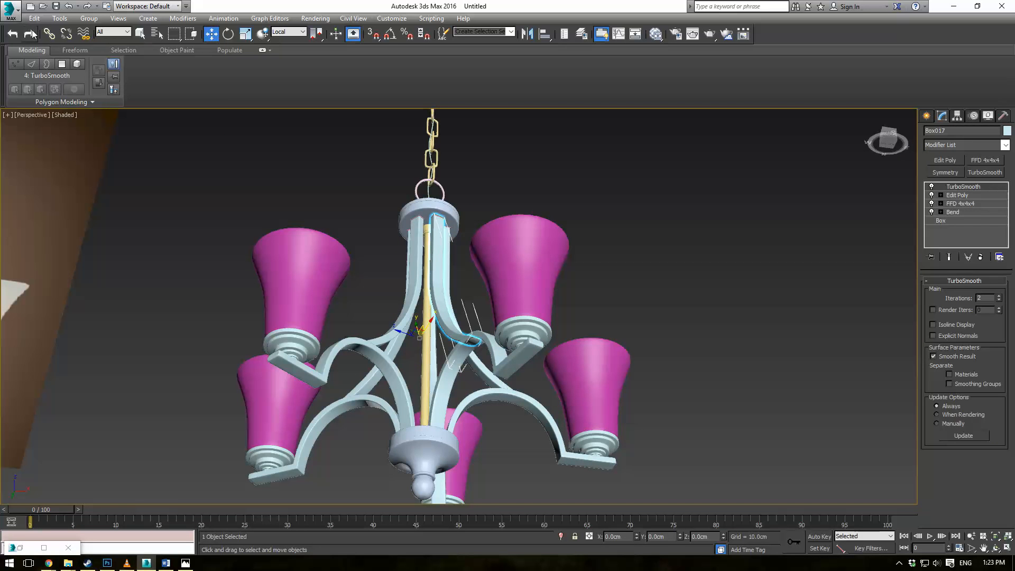
click(9, 10)
click(35, 132)
click(200, 26)
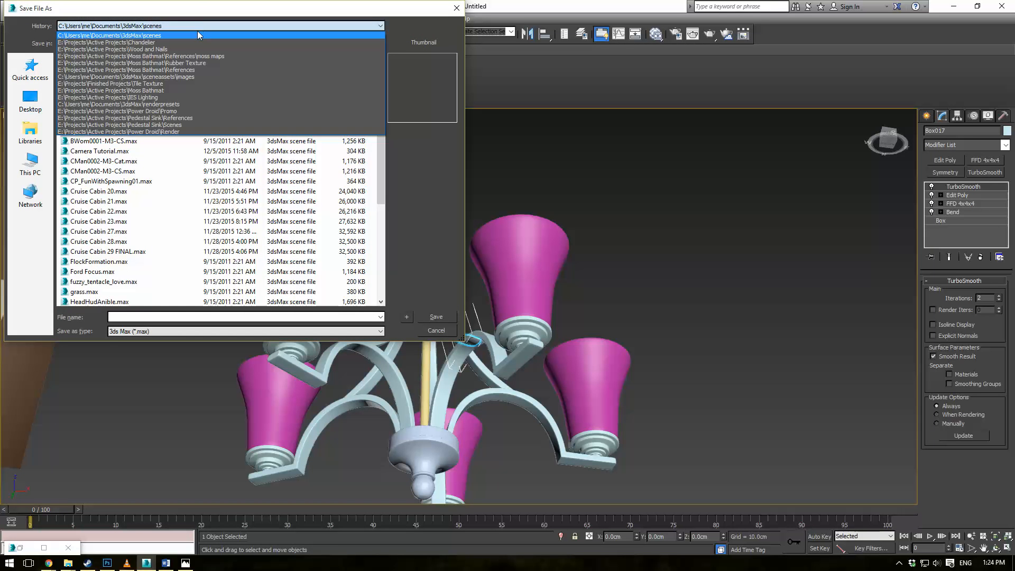
click(175, 42)
click(126, 316)
text(c)
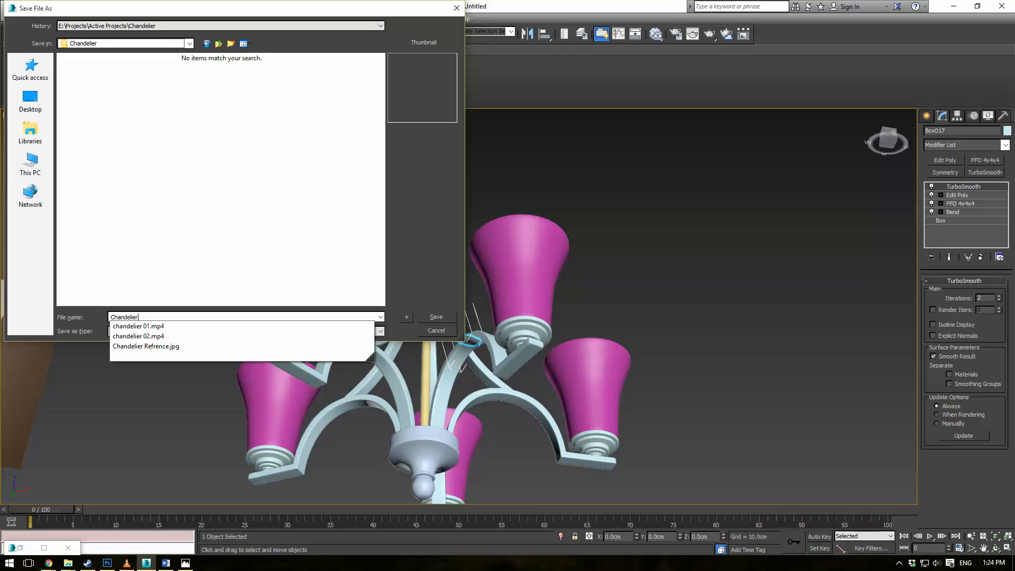
key(Return)
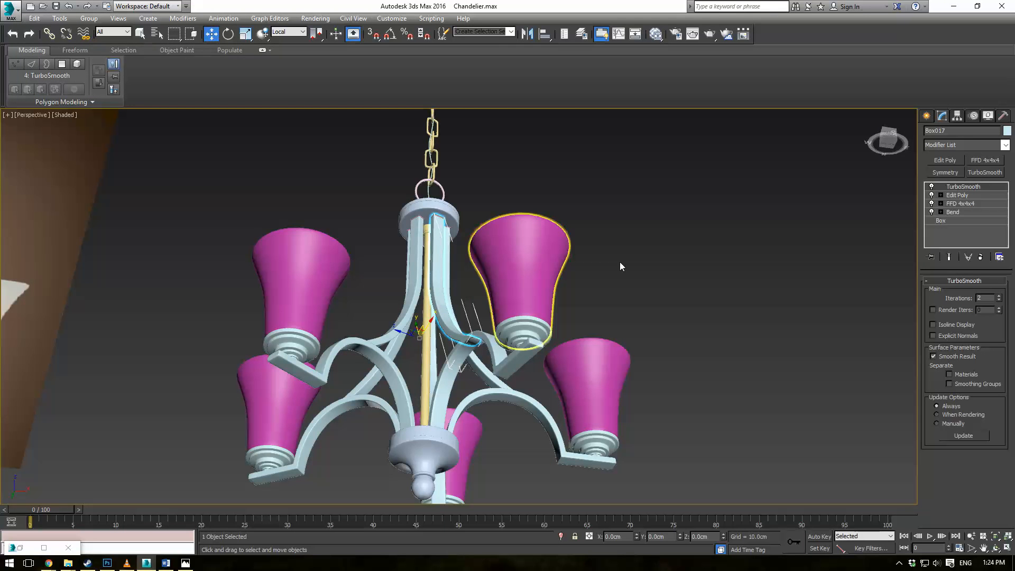
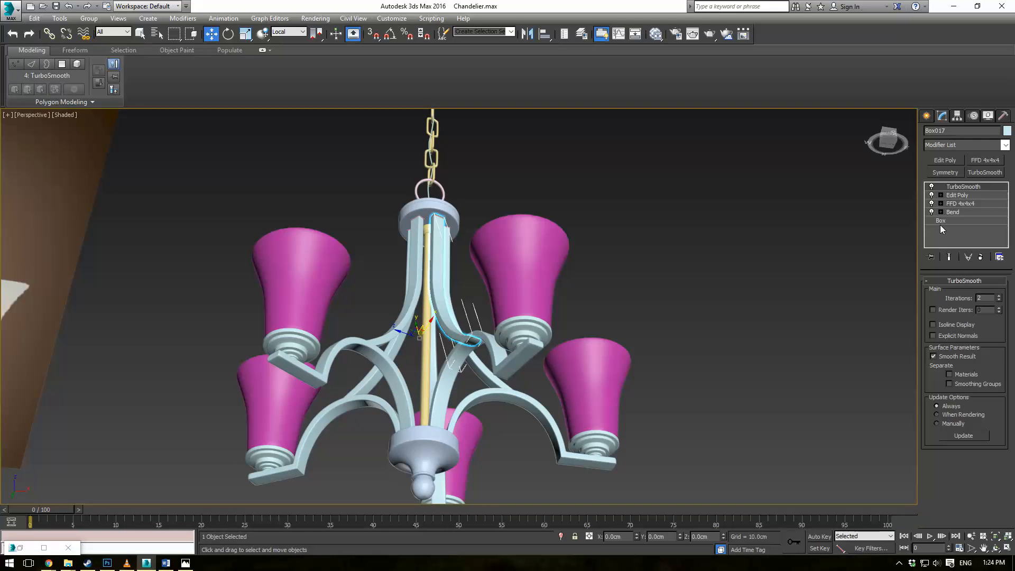
Try attaching the neighbouring arms and legs to Box017 at its Edit Poly level
click(958, 195)
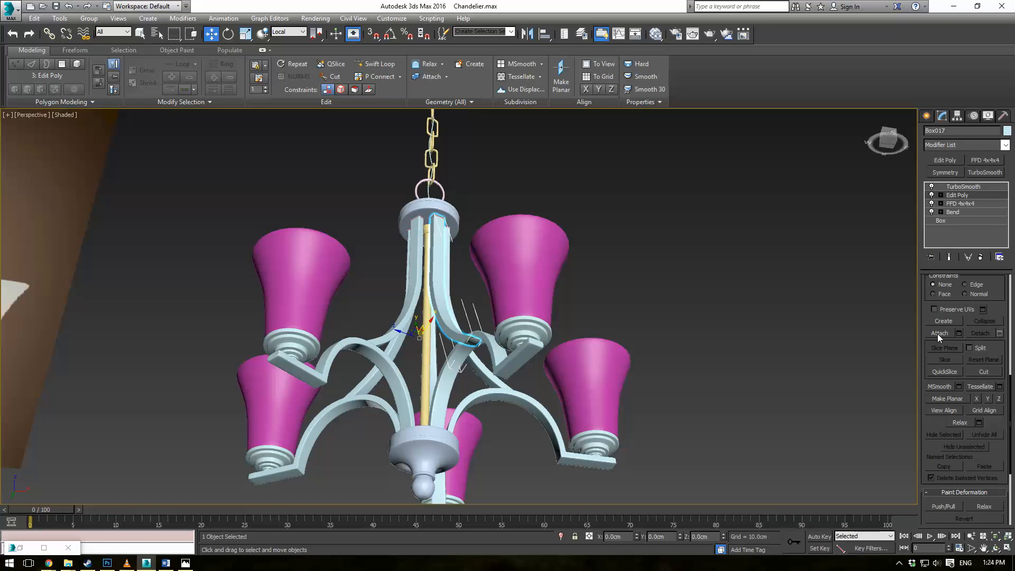
click(939, 334)
click(511, 365)
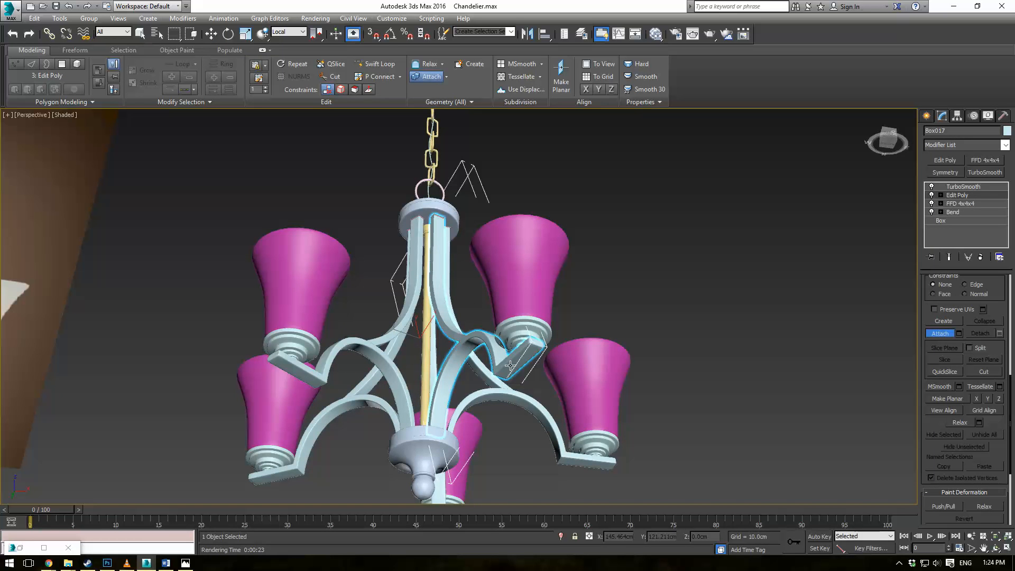
click(488, 392)
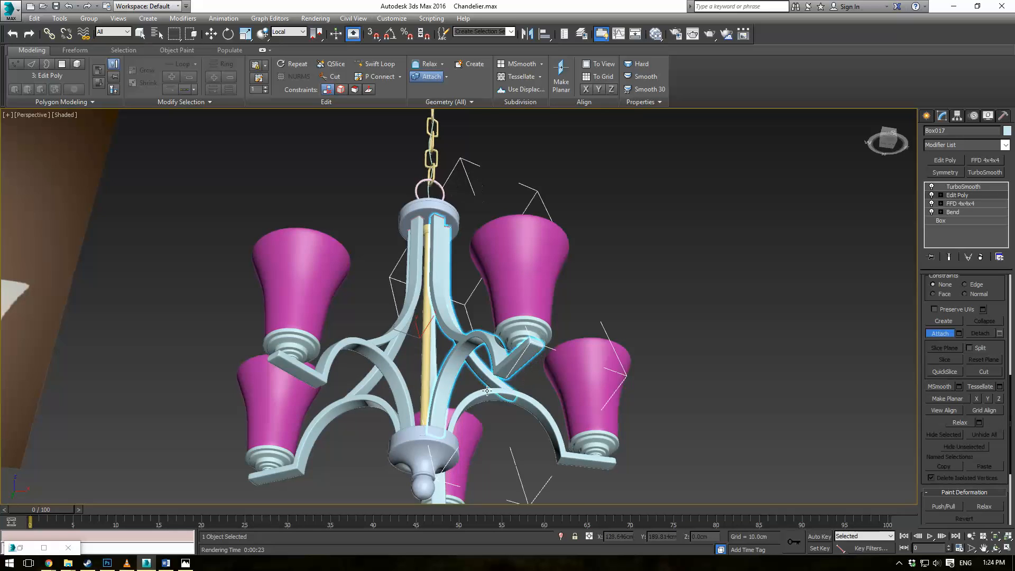
click(386, 403)
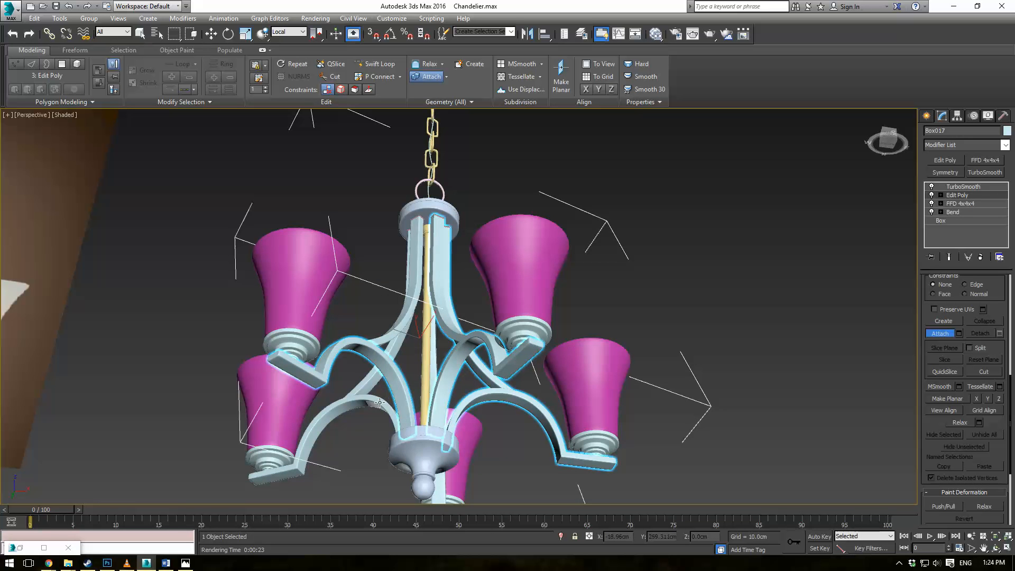
click(379, 403)
click(393, 353)
click(389, 339)
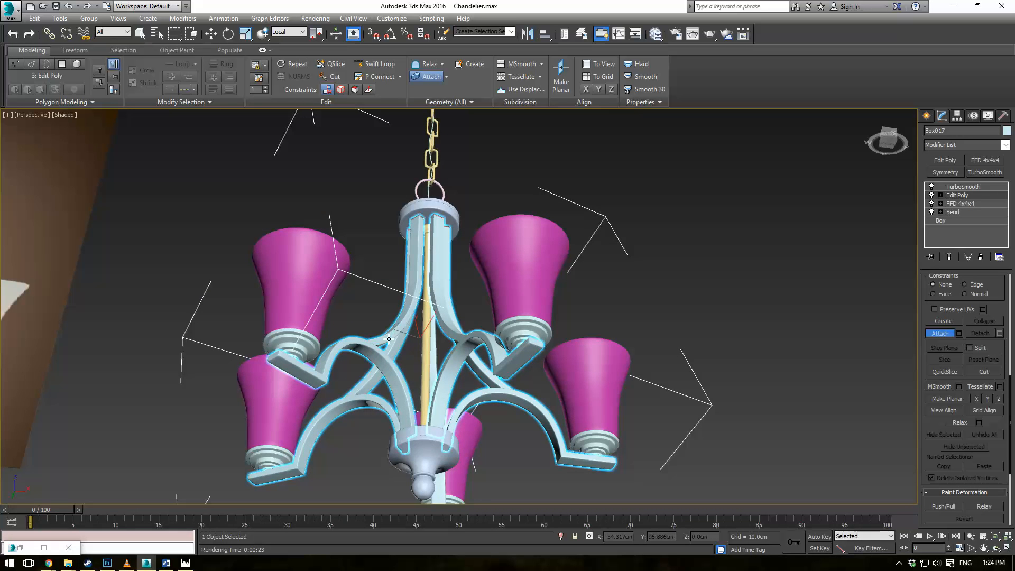
alt+middle_drag(389, 268, 404, 295)
key(F4)
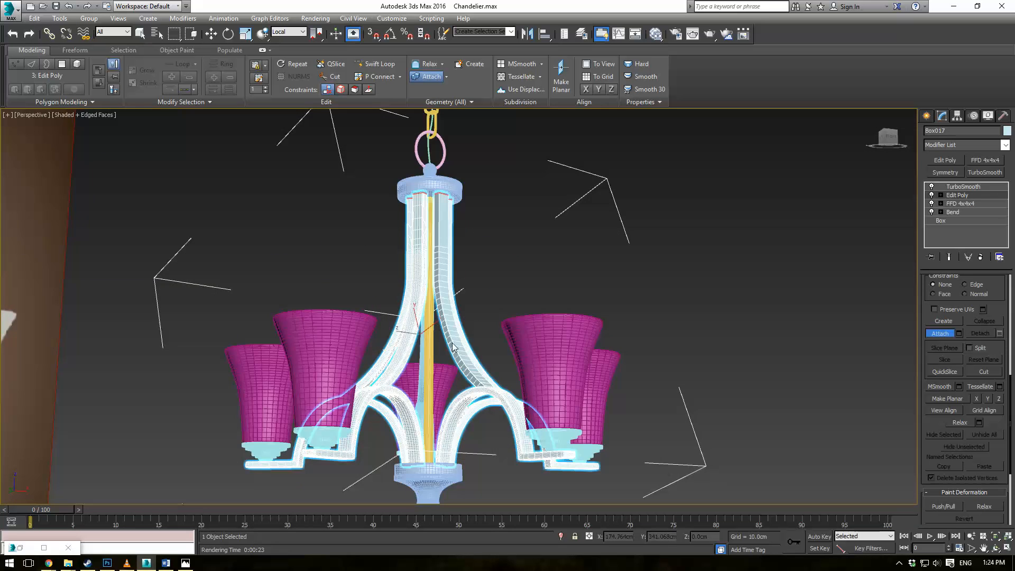
click(458, 344)
key(F4)
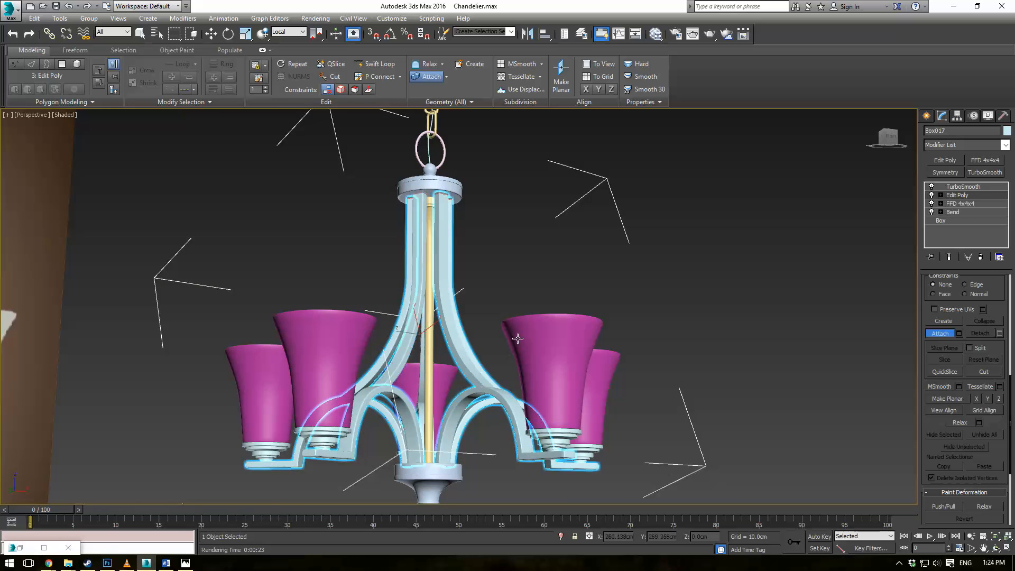
Undo the attachments to Box017 and return to its TurboSmooth modifier level
key(ctrl+z)
key(ctrl+z)
key(ctrl+z)
key(ctrl+z)
key(ctrl+z)
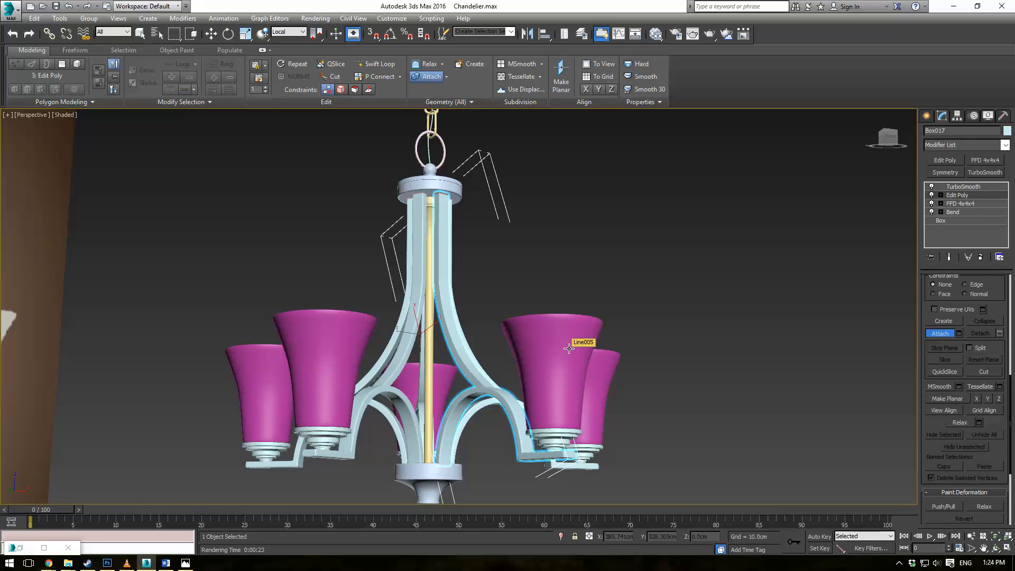
key(w)
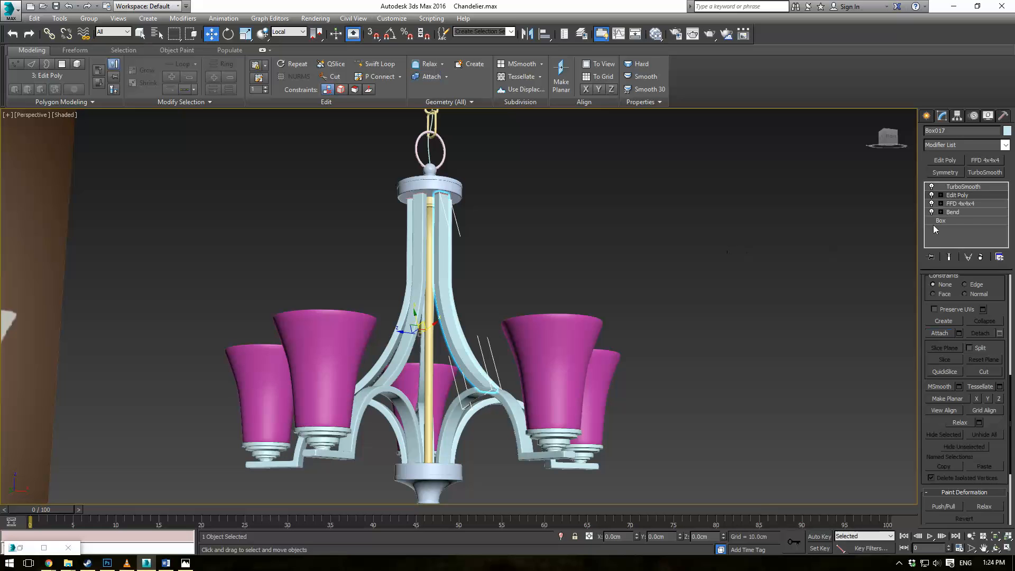
click(958, 195)
key(1)
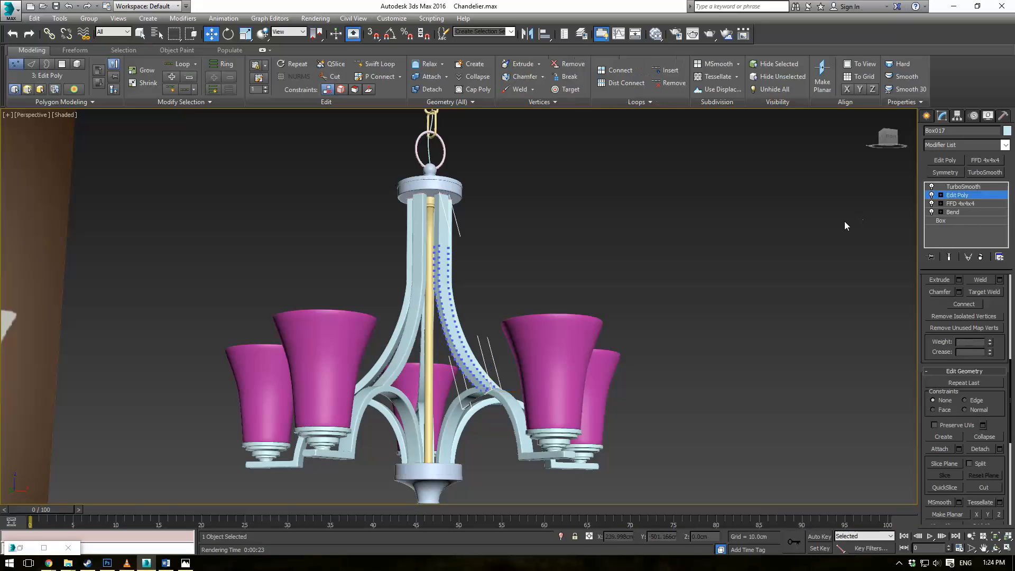
click(968, 187)
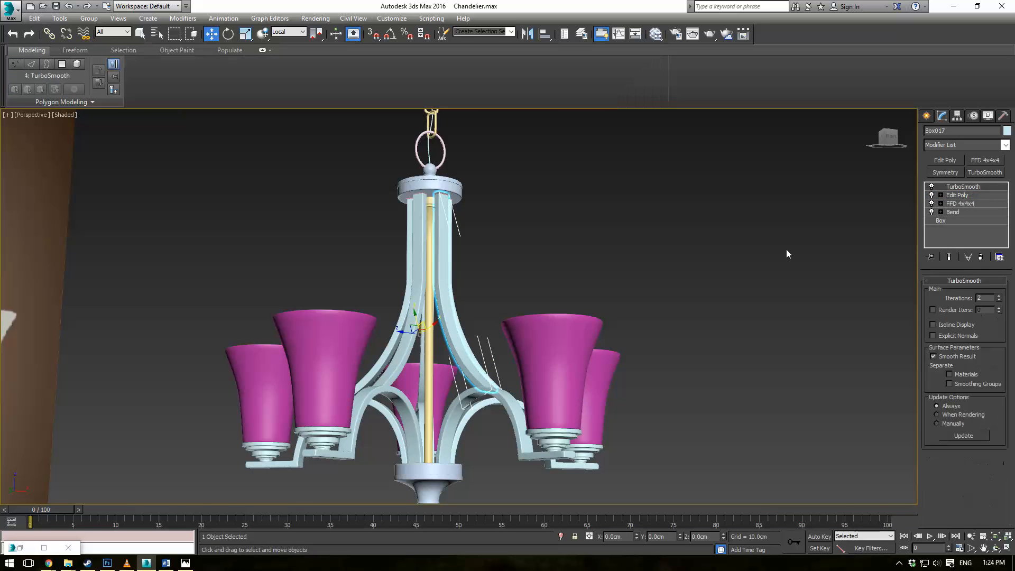
Clear the selection, then select the five upper curved legs around the central column
click(787, 254)
scroll(459, 305, up, 5)
drag(346, 279, 348, 282)
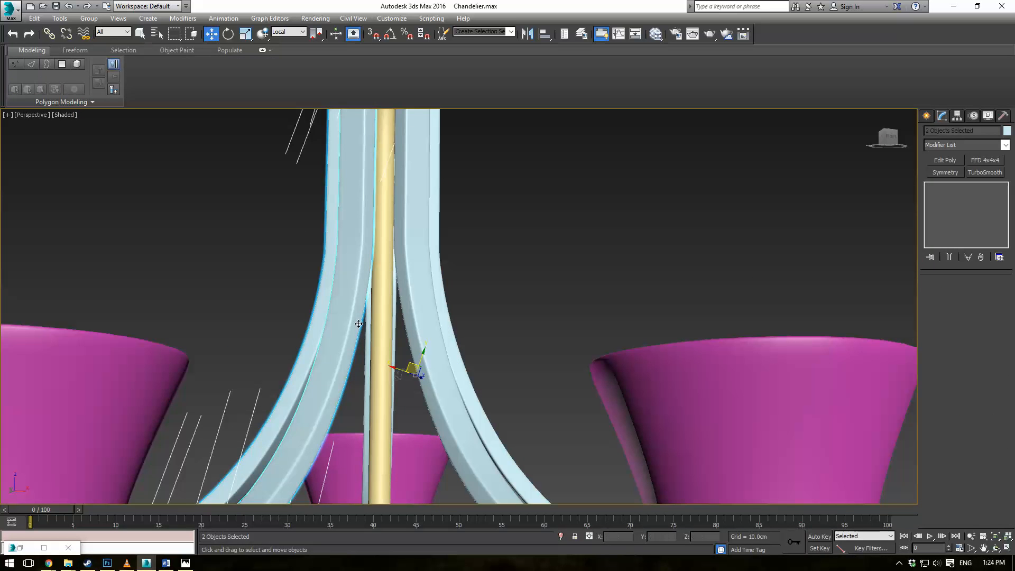
ctrl+click(367, 322)
ctrl+click(423, 325)
ctrl+click(443, 315)
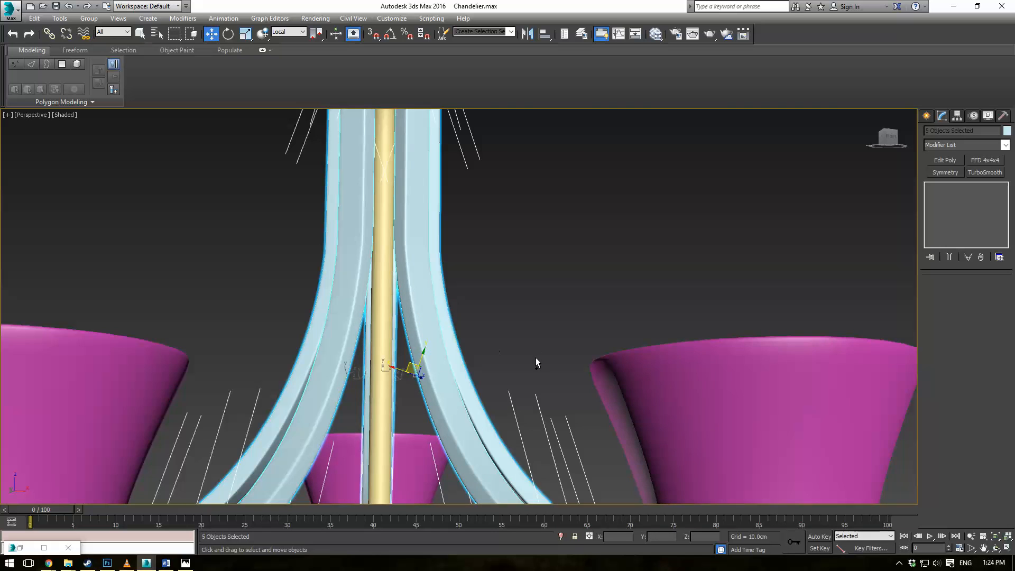
Show edged faces and add the five lower curved arms to the selection
middle_drag(535, 357, 502, 280)
key(F4)
scroll(500, 278, down, 6)
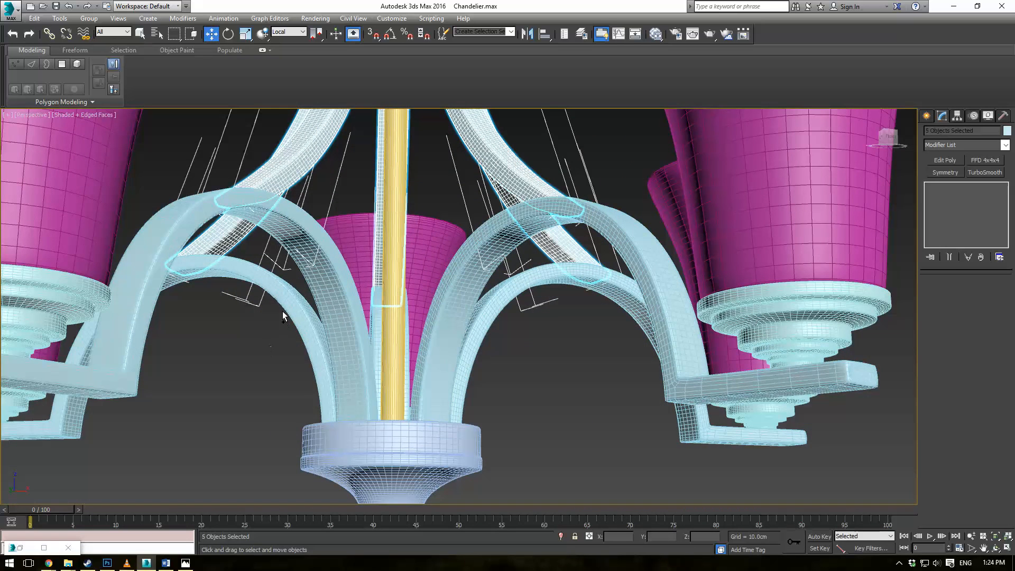
ctrl+click(283, 310)
ctrl+click(470, 320)
ctrl+click(494, 295)
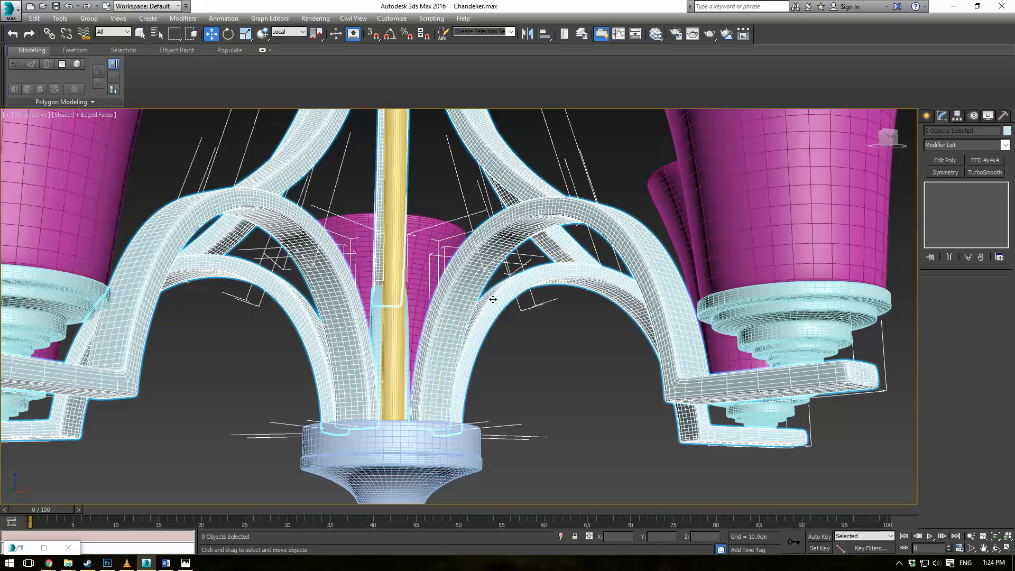
ctrl+click(371, 300)
ctrl+click(371, 300)
Add the bottom hub with its ball finial and the top round hub to the selection
middle_drag(286, 339, 344, 326)
scroll(344, 326, down, 4)
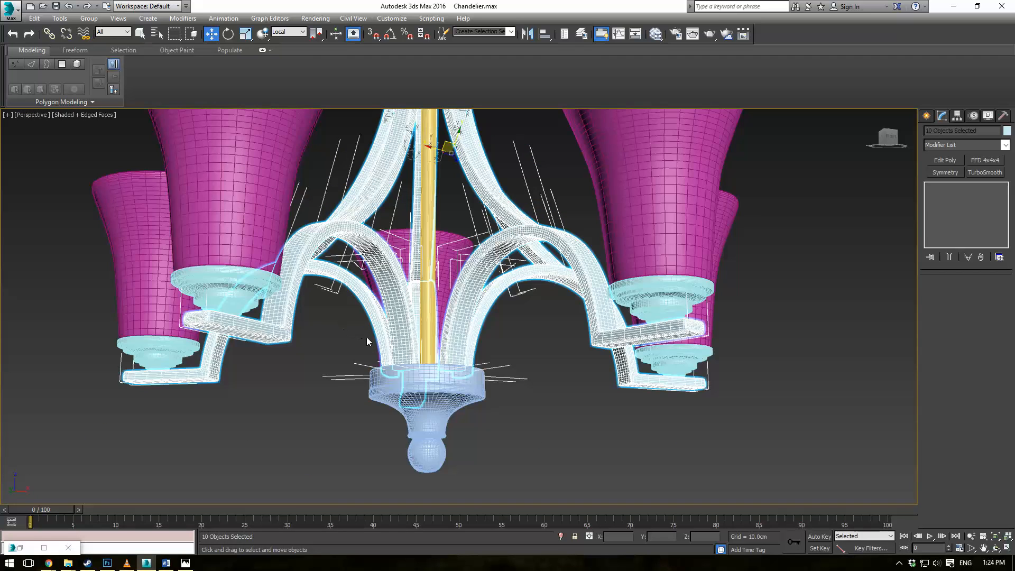
ctrl+click(431, 396)
middle_drag(454, 334, 449, 494)
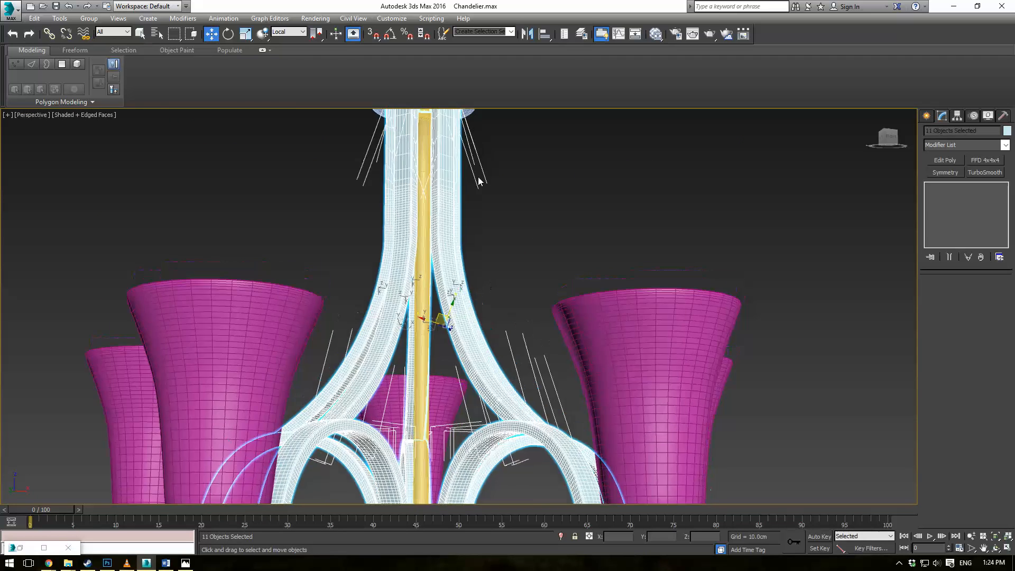
middle_drag(479, 181, 480, 372)
scroll(481, 373, up, 2)
ctrl+click(473, 286)
Add the hanging ring and the lower chain links to the selection
middle_drag(507, 204, 517, 317)
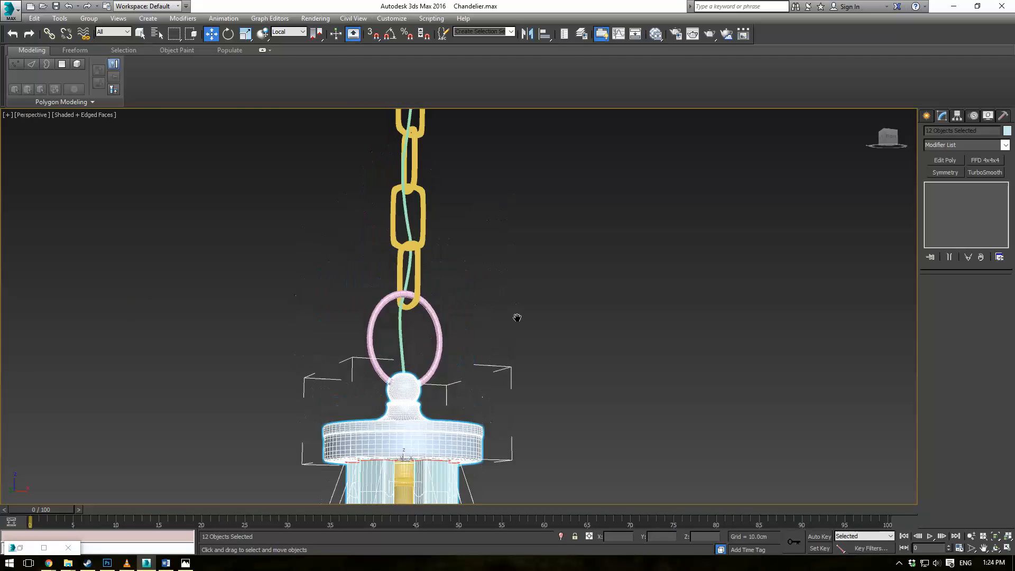
ctrl+drag(420, 320, 420, 320)
ctrl+click(426, 191)
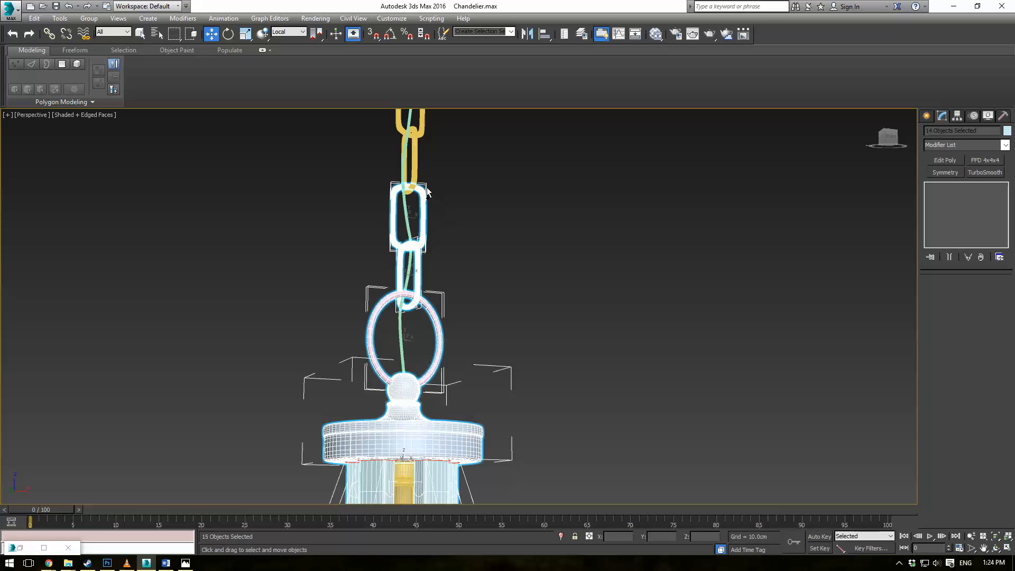
ctrl+click(421, 167)
Add the remaining upper chain links and the ceiling canopy to the selection
middle_drag(431, 138, 501, 329)
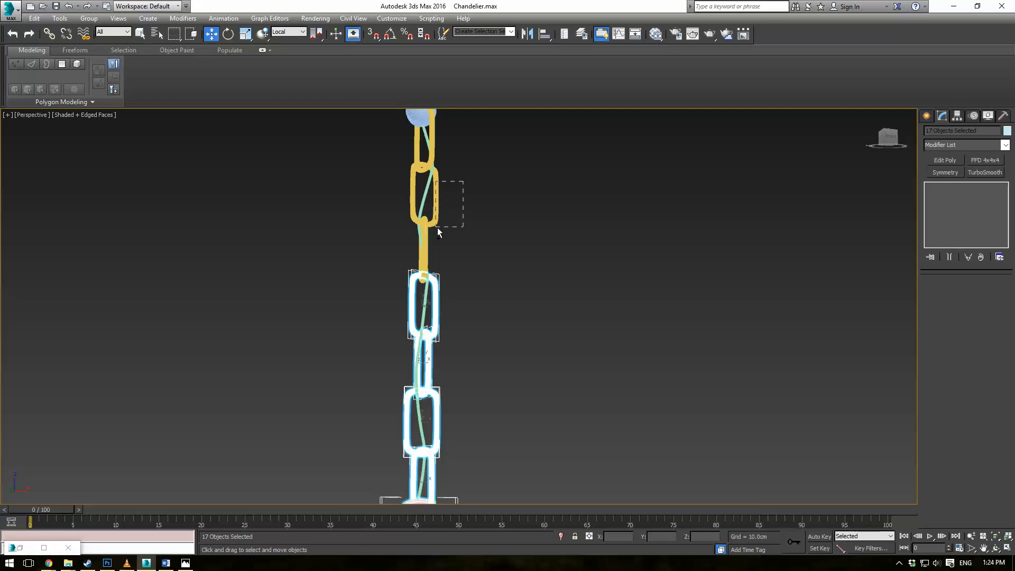
ctrl+drag(437, 229, 436, 227)
ctrl+click(423, 269)
ctrl+click(430, 149)
middle_drag(492, 149, 499, 251)
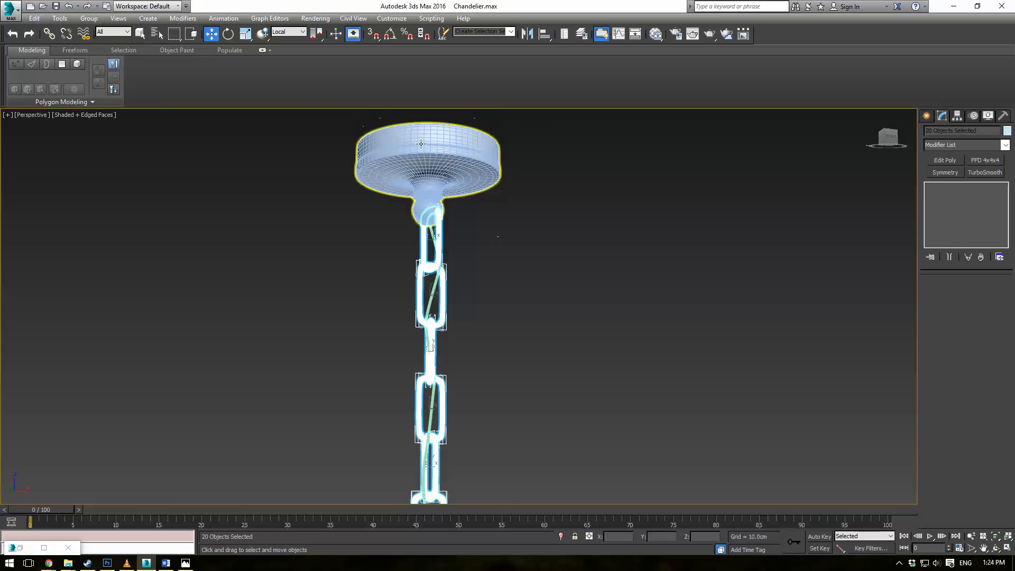
ctrl+click(421, 144)
Add the central column between the legs to the selection
scroll(503, 275, down, 5)
middle_drag(537, 402, 579, 198)
key(shift+z)
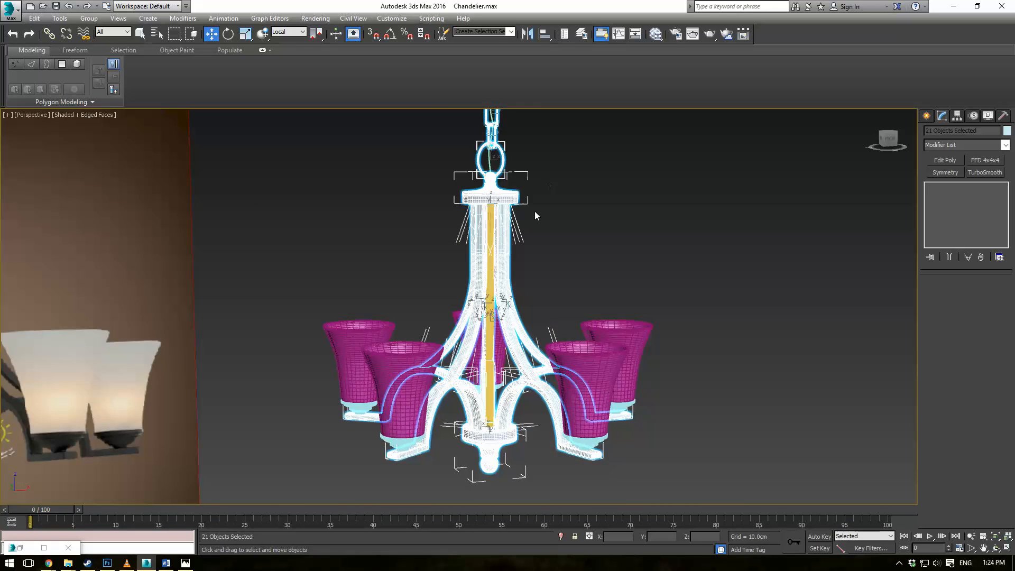
scroll(493, 276, up, 4)
ctrl+click(493, 385)
scroll(494, 385, down, 8)
middle_drag(511, 402, 509, 298)
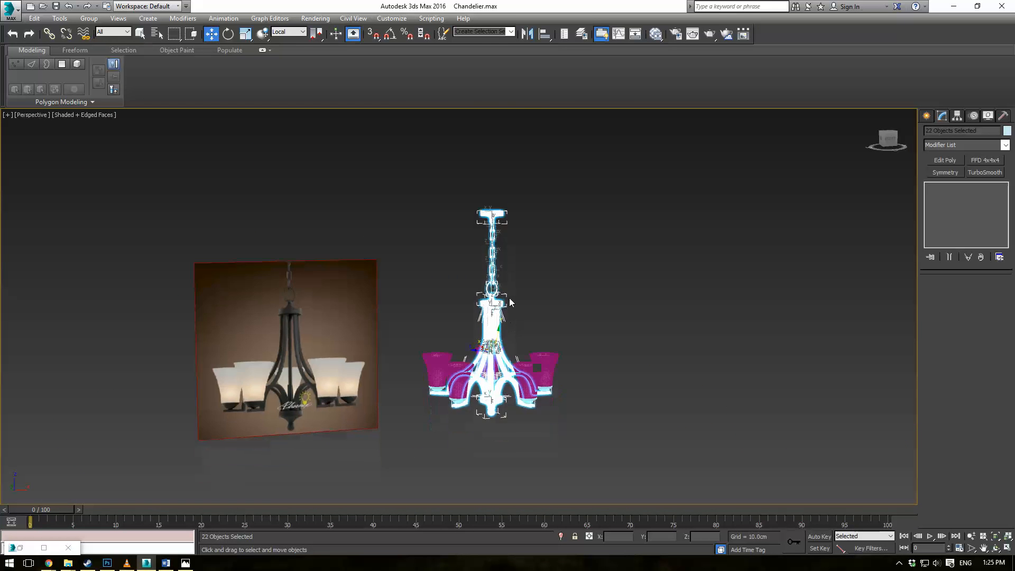
scroll(509, 296, up, 7)
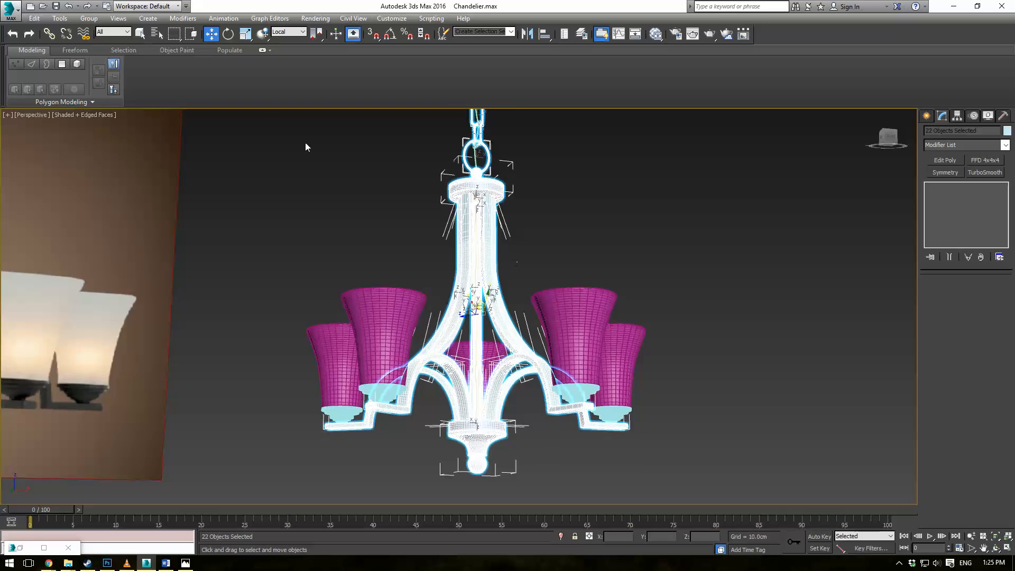
scroll(475, 343, up, 3)
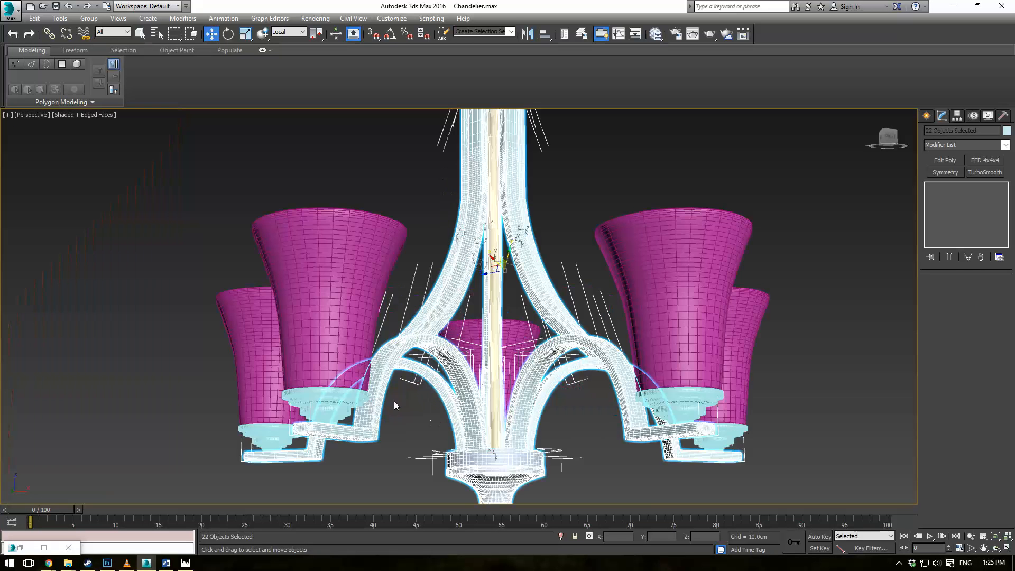
Add the five stepped cup holders under the glass shades to the selection
ctrl+click(269, 435)
ctrl+click(323, 413)
ctrl+click(673, 404)
ctrl+click(716, 437)
alt+middle_drag(798, 399, 761, 415)
ctrl+click(748, 429)
Group the selected frame parts under the name Bronze and clear the selection
click(90, 18)
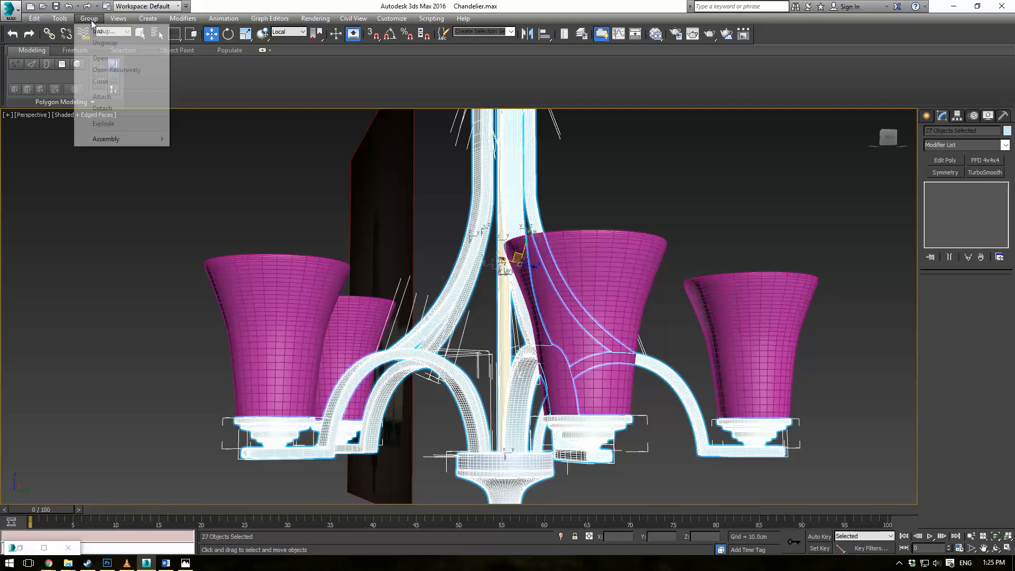
click(104, 31)
text(Bronze)
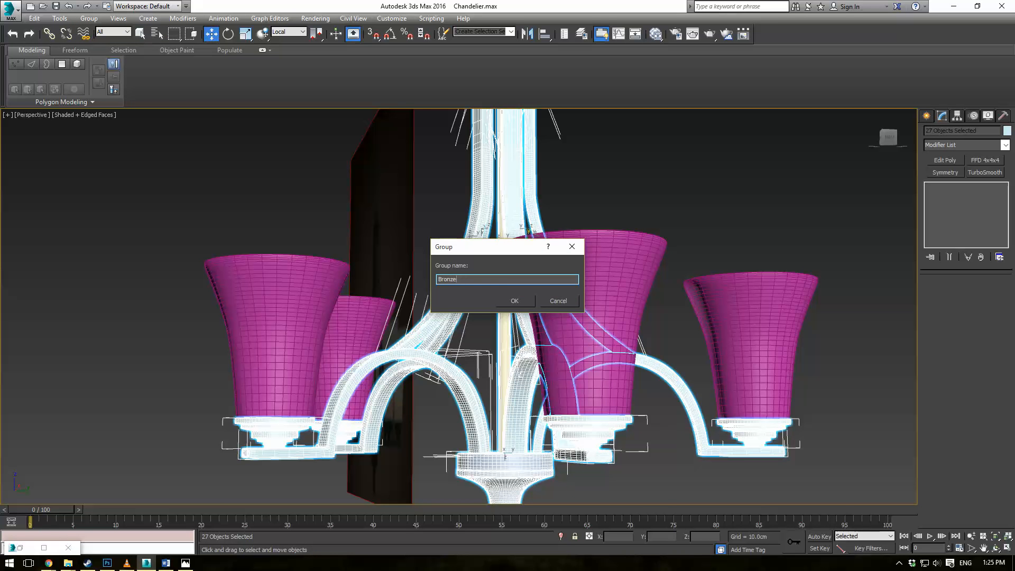
key(Return)
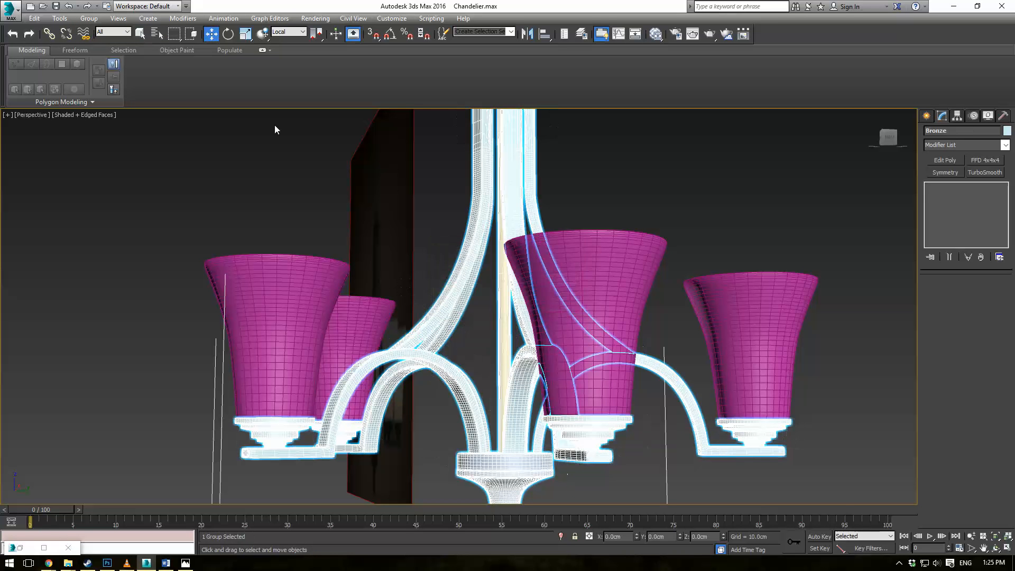
click(388, 216)
Select all five glass lamp shades together
scroll(428, 208, down, 3)
alt+middle_drag(427, 208, 452, 224)
click(539, 381)
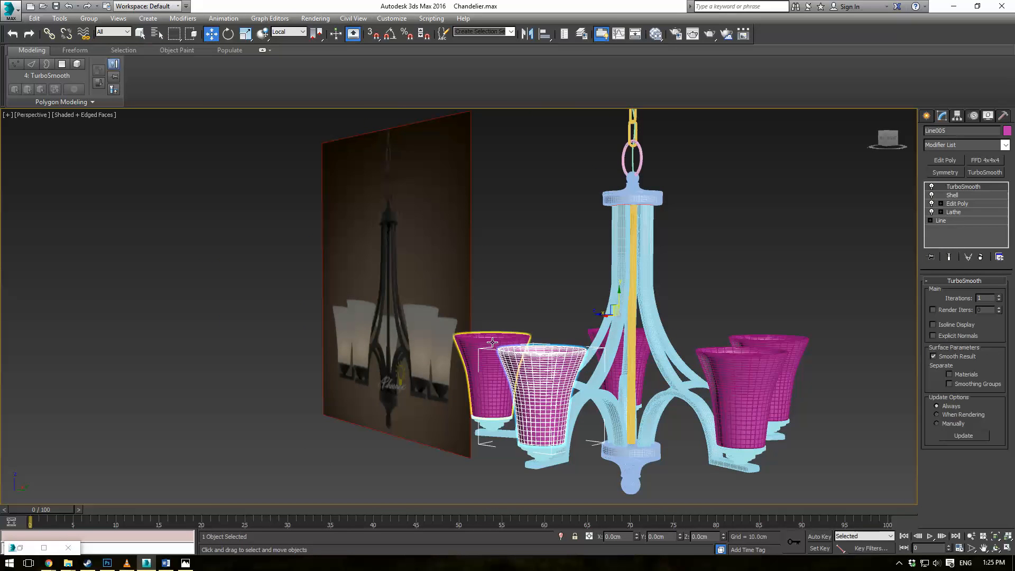
ctrl+click(492, 370)
ctrl+click(785, 363)
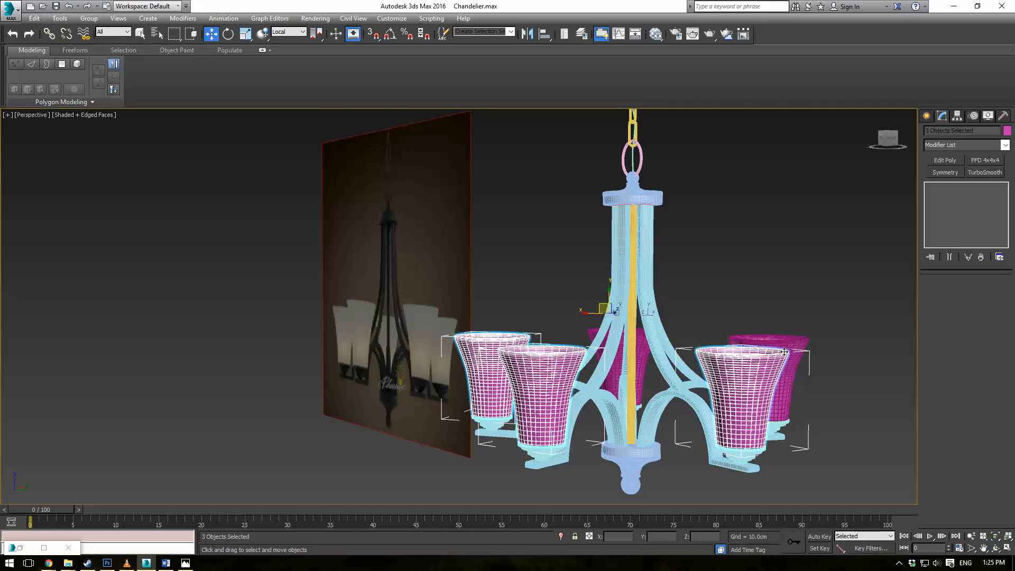
ctrl+click(784, 351)
alt+middle_drag(784, 351, 726, 305)
ctrl+click(806, 343)
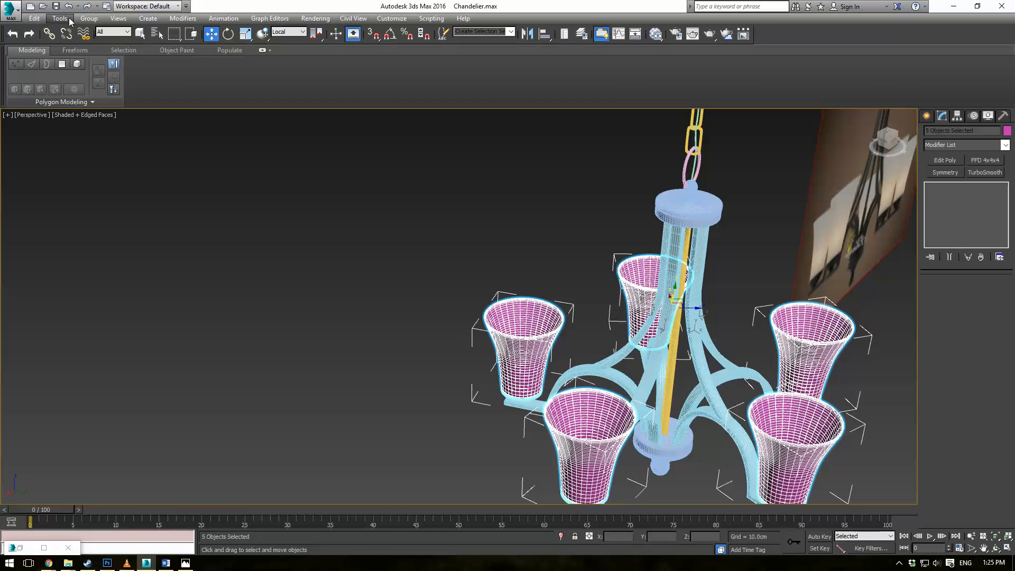
Group the selected shades under the name Lamp Shades and clear the selection
click(89, 18)
click(99, 32)
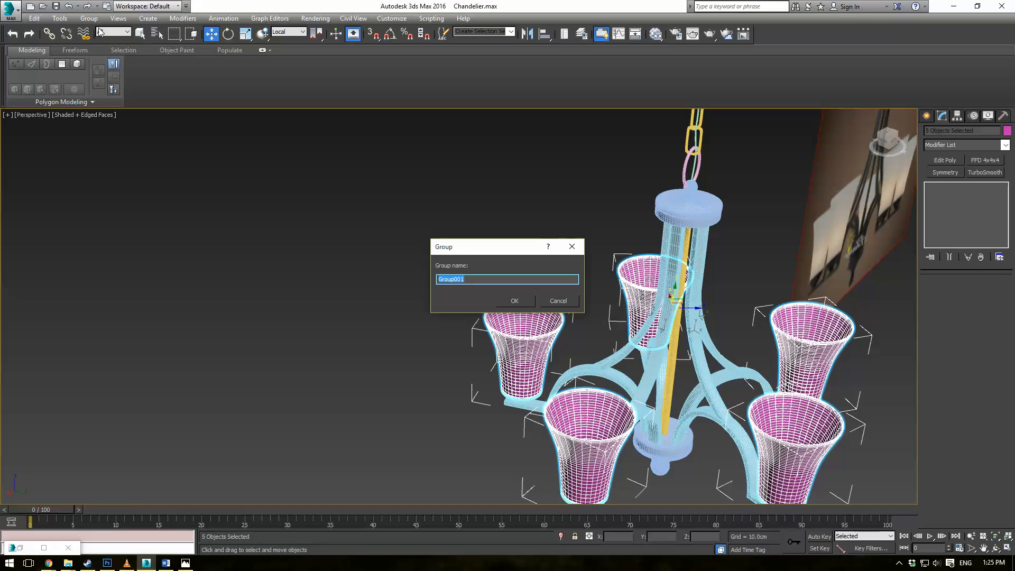
text(Lamp Shades)
key(Return)
click(427, 265)
Turn off the edged-faces display and frame the shaded chandelier beside its reference image
scroll(427, 265, down, 3)
alt+middle_drag(428, 265, 490, 263)
key(F4)
mouse_move(365, 260)
alt+middle_down()
mouse_move(365, 281)
mouse_move(484, 256)
mouse_move(435, 267)
alt+middle_up()
scroll(355, 282, down, 3)
middle_drag(354, 281, 441, 259)
scroll(441, 259, up, 3)
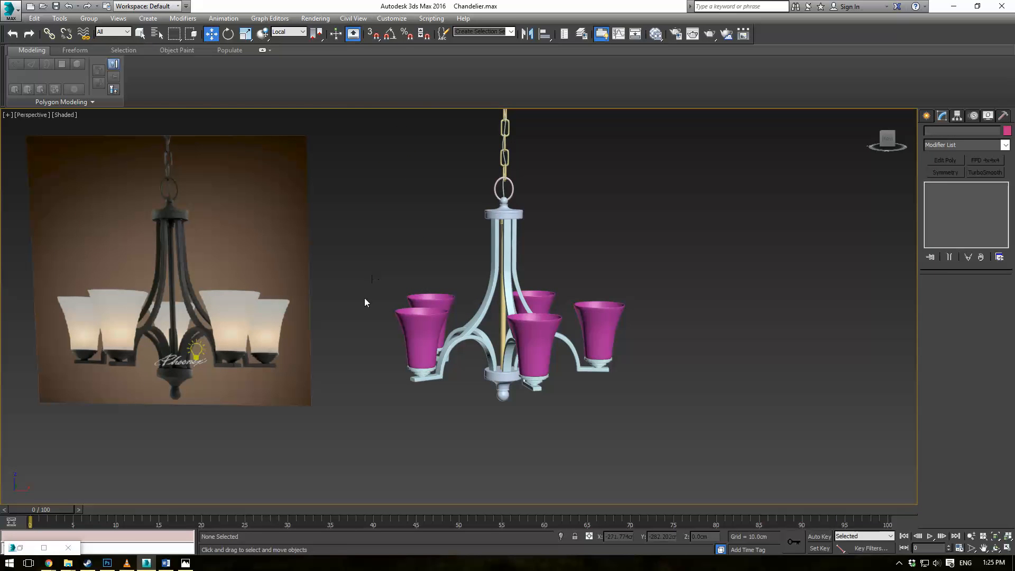
Open the Slate Material Editor with the reference image's material graph in view
key(m)
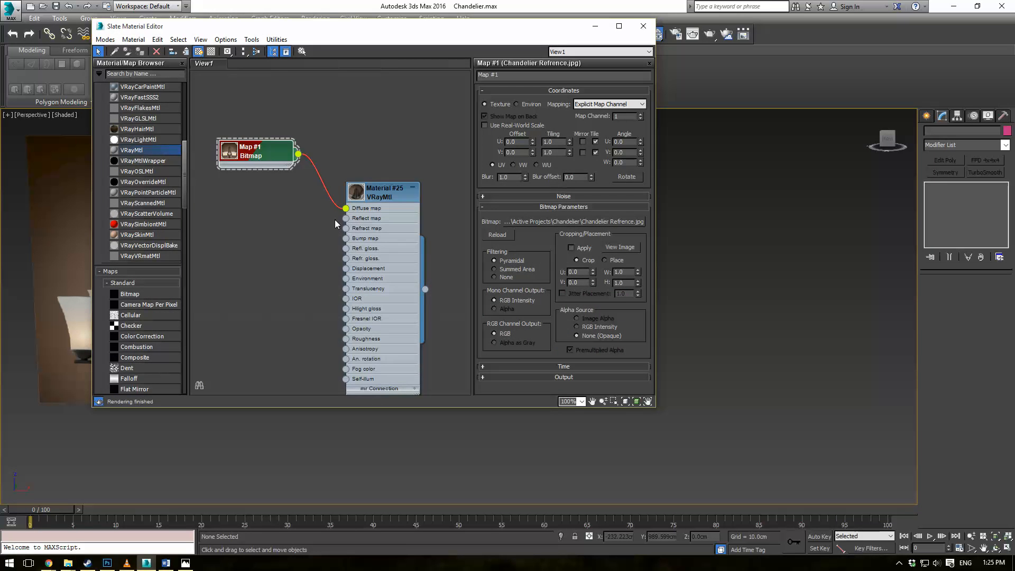
scroll(332, 232, down, 3)
scroll(331, 239, up, 3)
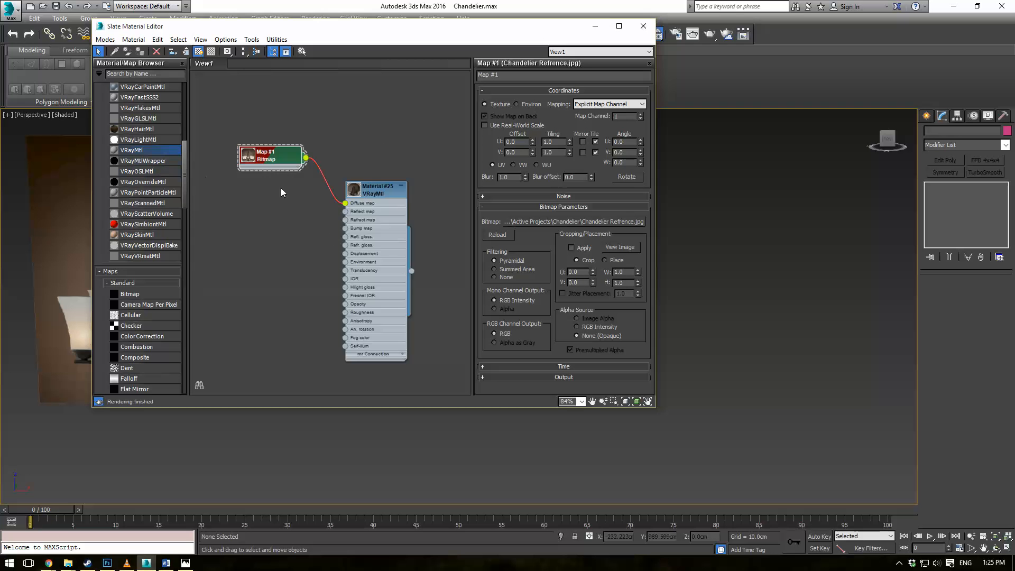
middle_drag(400, 130, 260, 195)
drag(355, 195, 388, 146)
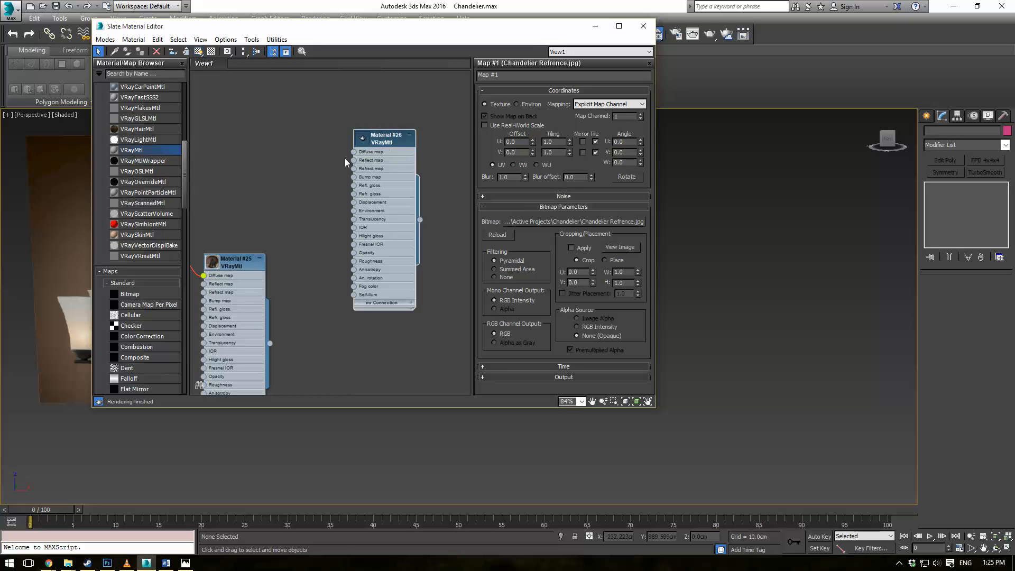
scroll(339, 150, up, 3)
middle_drag(341, 145, 322, 181)
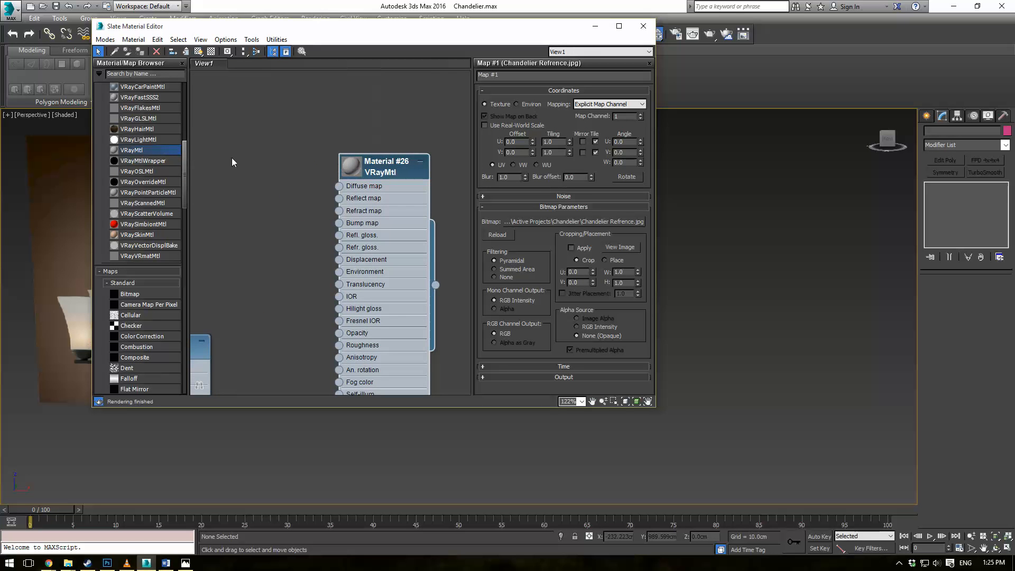
key(Delete)
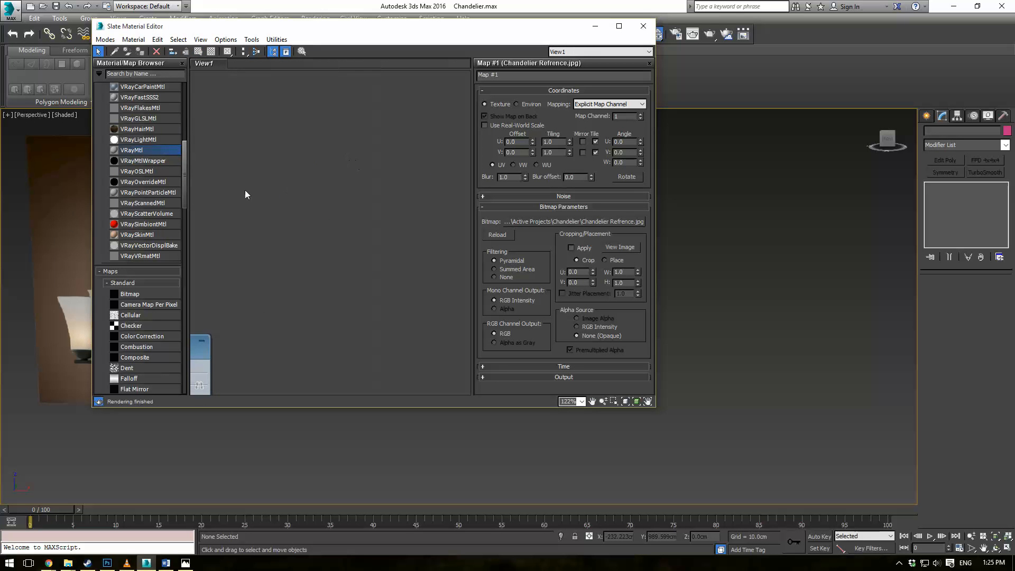
Create a VRay2SidedMtl and a VRayMtl, and connect the VRayMtl to both its frontMtl and backMtl inputs
scroll(157, 166, up, 5)
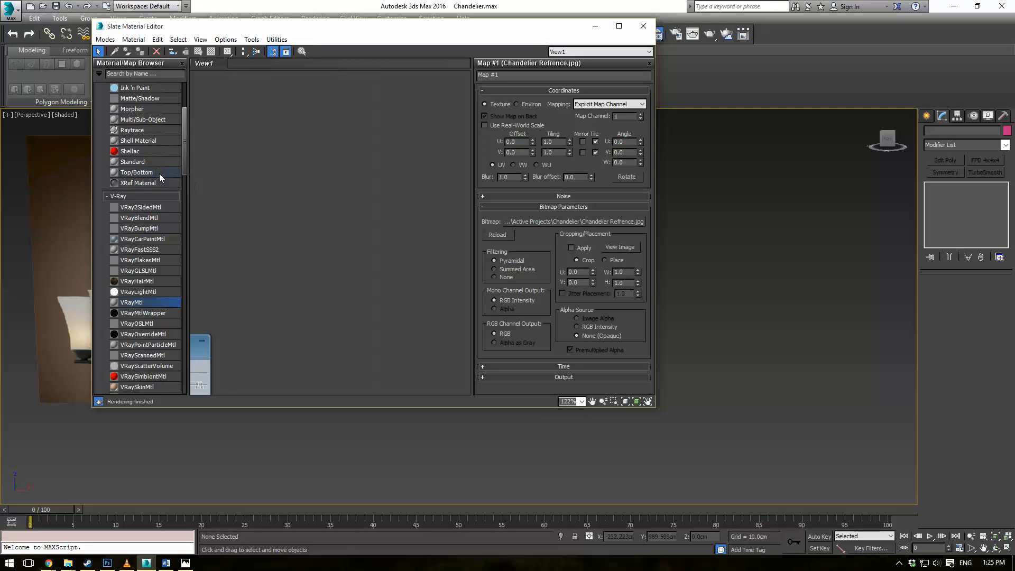
drag(139, 207, 325, 186)
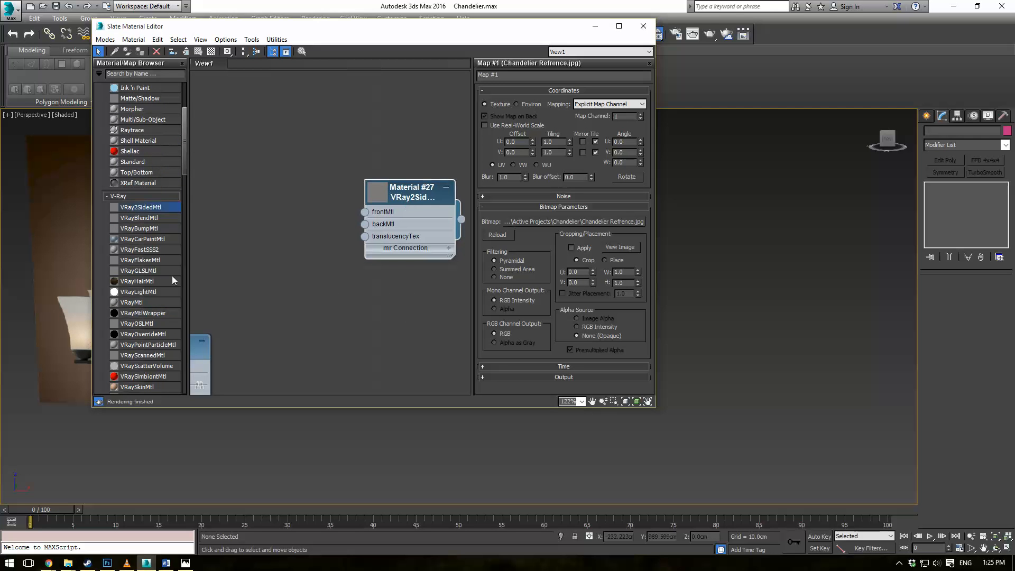
drag(135, 302, 238, 107)
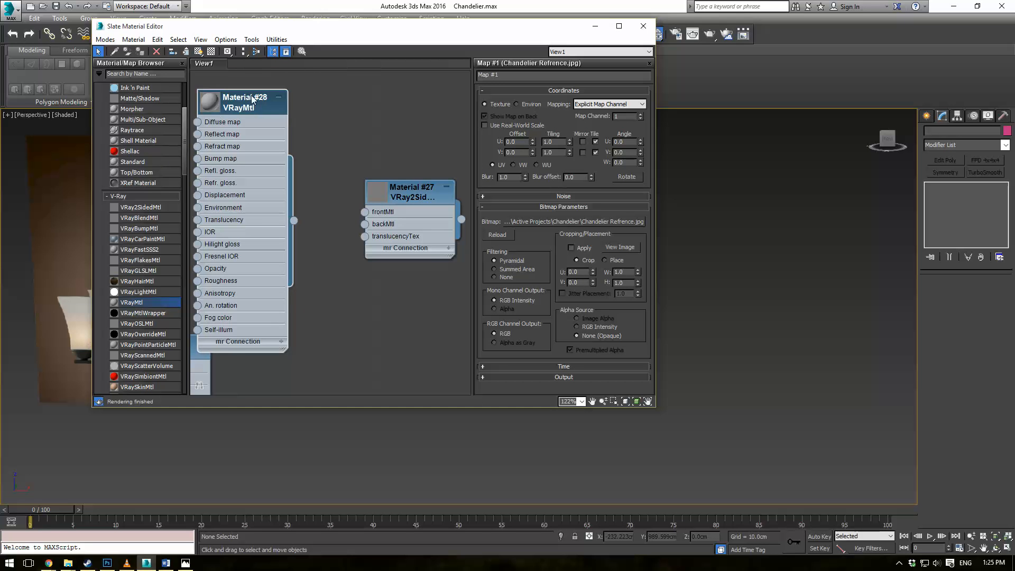
drag(252, 98, 291, 73)
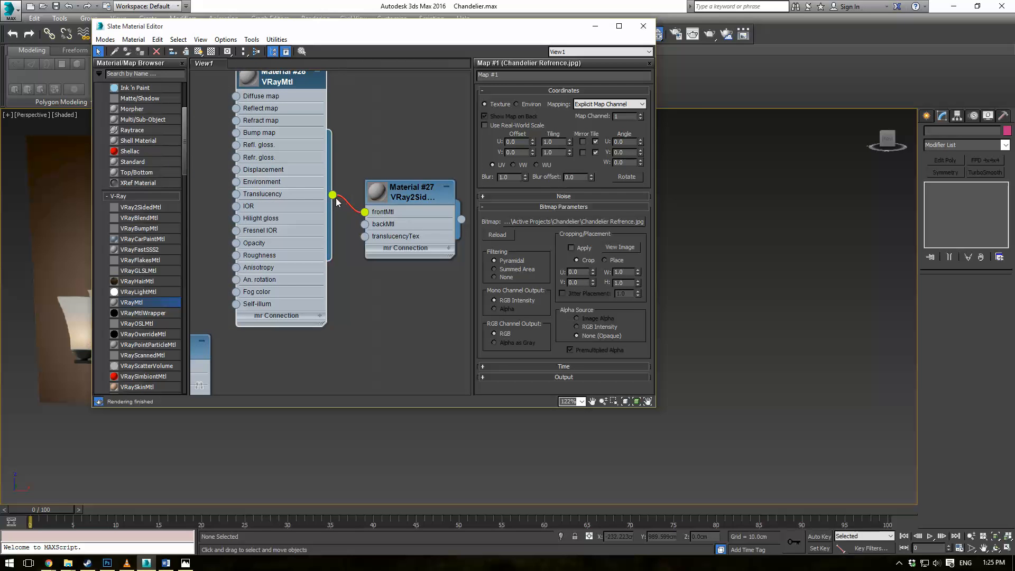
drag(364, 226, 365, 224)
middle_drag(421, 125, 347, 120)
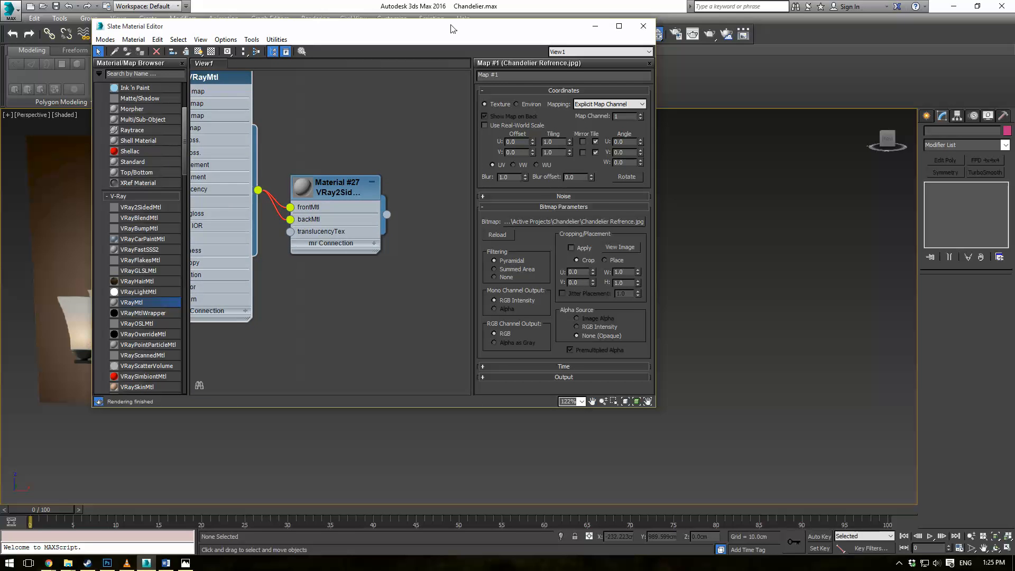
Assign the two-sided V-Ray material to the Lamp Shades group
drag(452, 28, 288, 61)
click(595, 315)
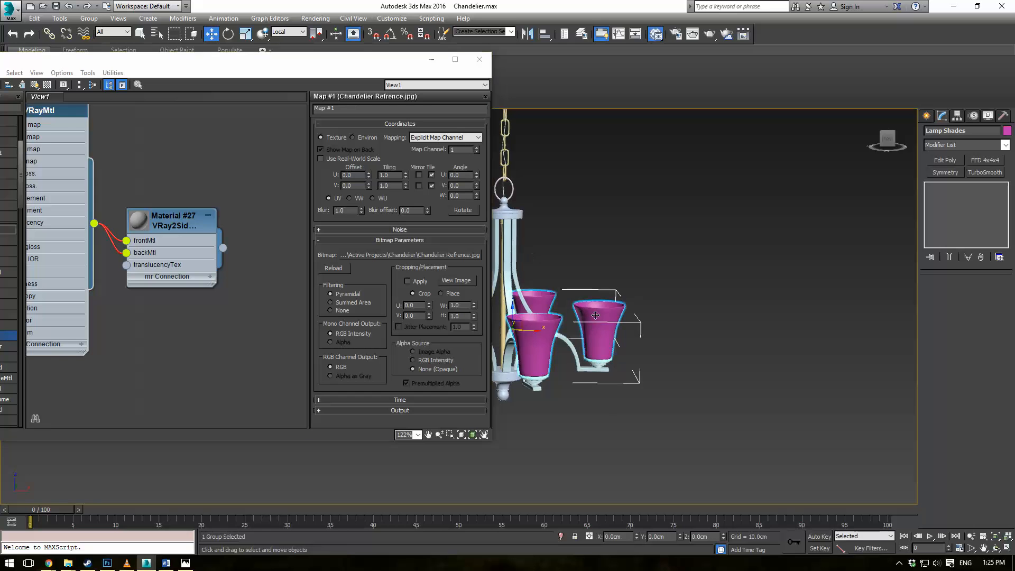
double_click(209, 246)
drag(125, 59, 285, 102)
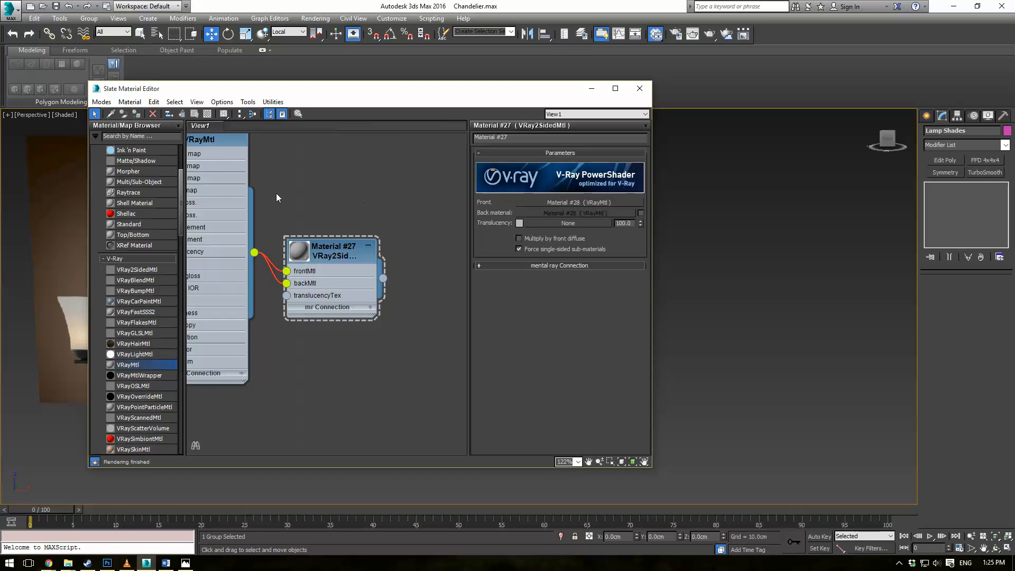
Set the diffuse colour of the shades' VRayMtl to pale cream with hue 43, saturation 58 and value 255
middle_drag(276, 192, 337, 243)
double_click(234, 186)
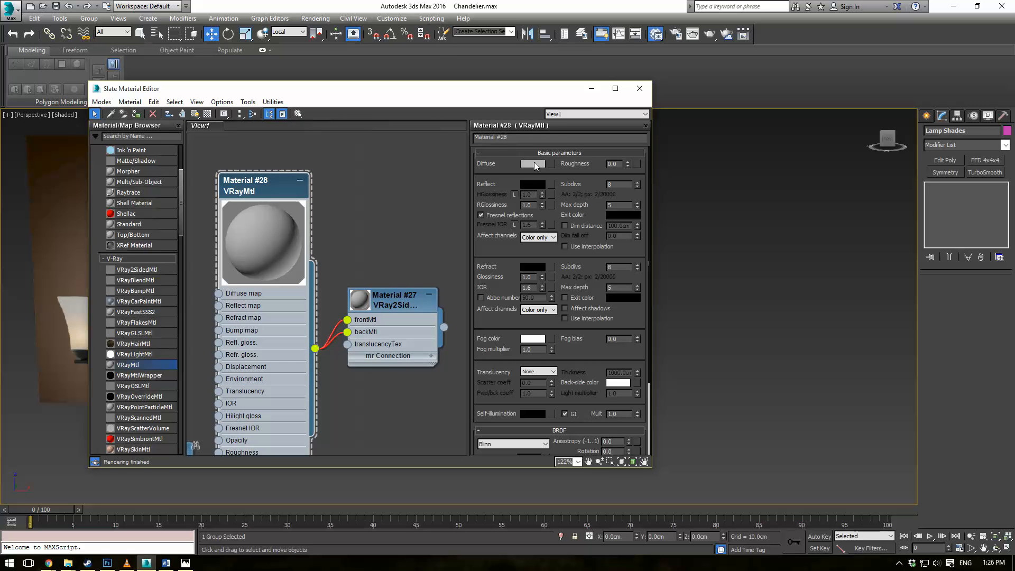
click(532, 163)
click(359, 93)
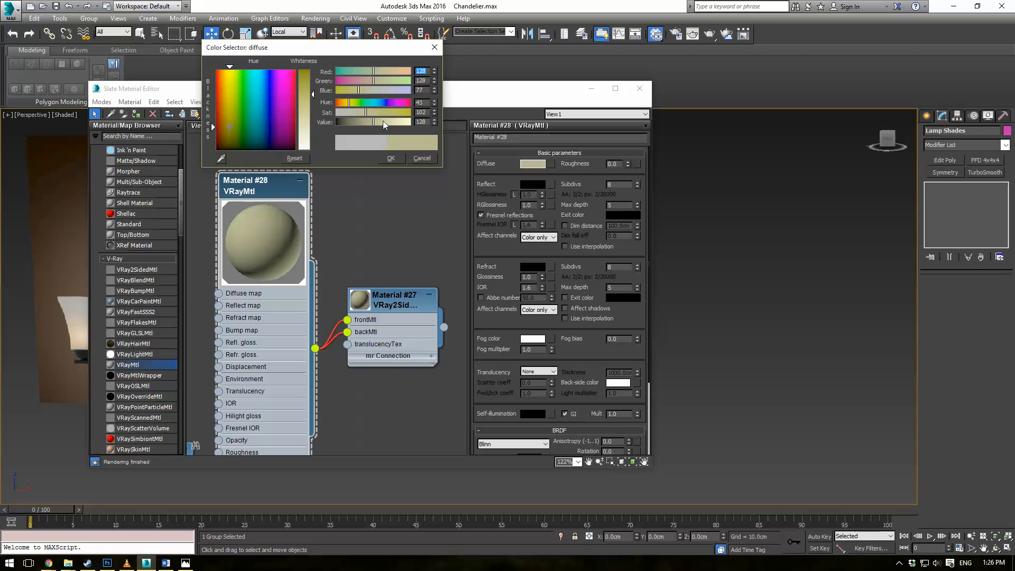
drag(383, 121, 354, 114)
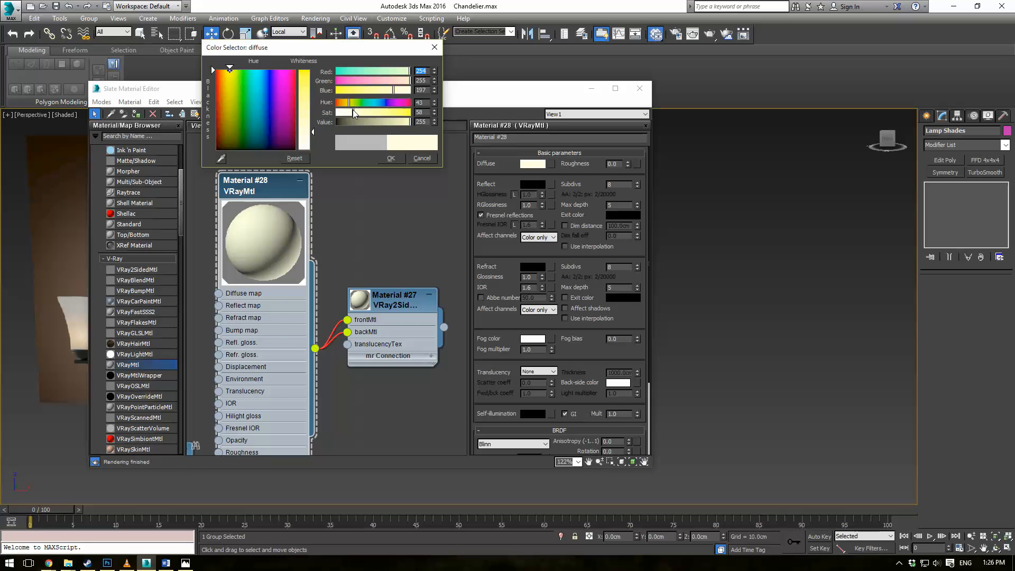
click(391, 158)
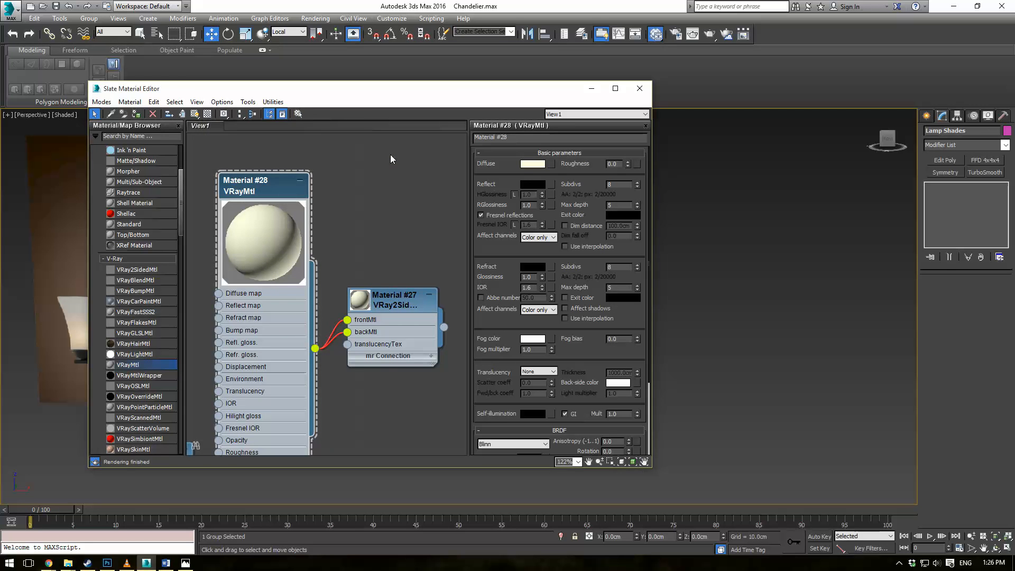
Add a separate VRayMtl to an empty area of the graph for the bronze frame
drag(545, 97, 414, 94)
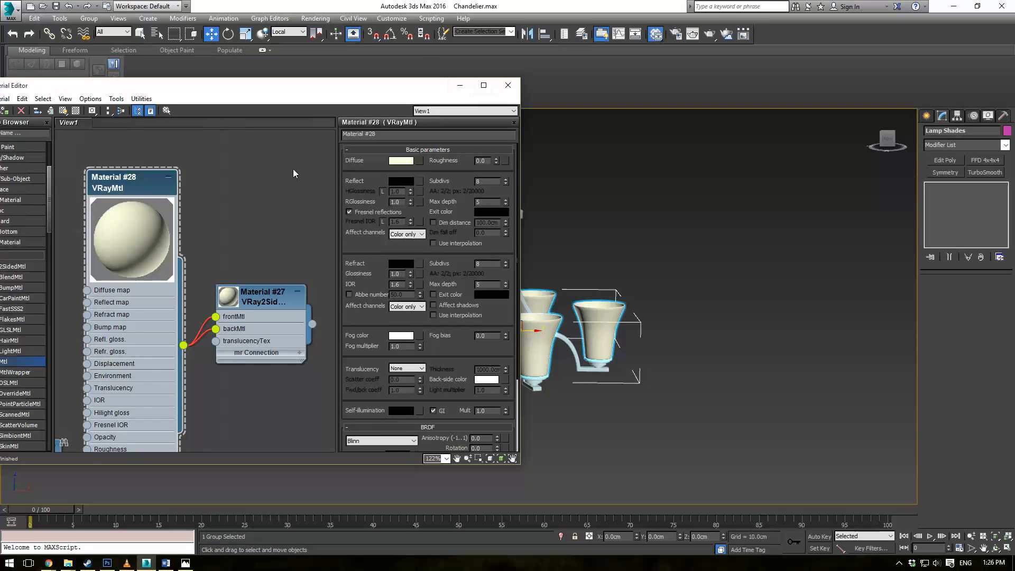
scroll(260, 196, down, 4)
middle_drag(249, 269, 208, 206)
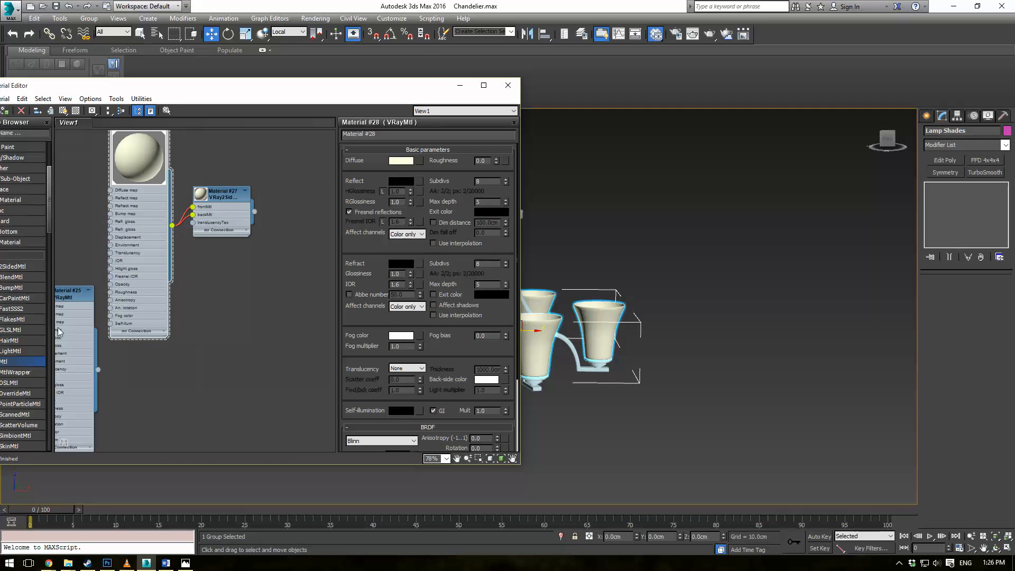
drag(17, 363, 249, 318)
middle_drag(274, 301, 216, 178)
scroll(207, 209, up, 3)
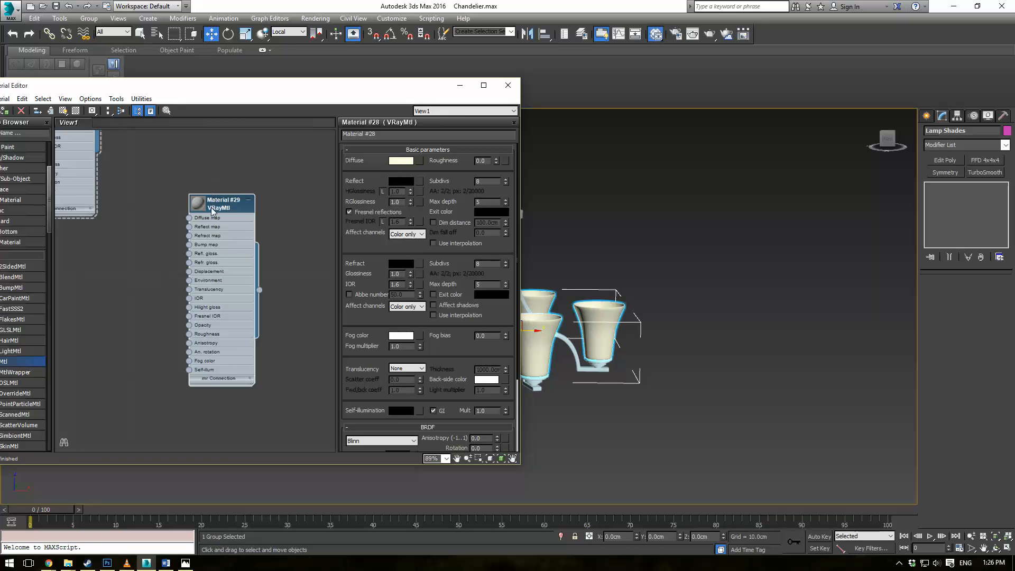
Set the new VRayMtl's diffuse colour to very dark brown with hue 21, saturation 255 and value 14
double_click(208, 211)
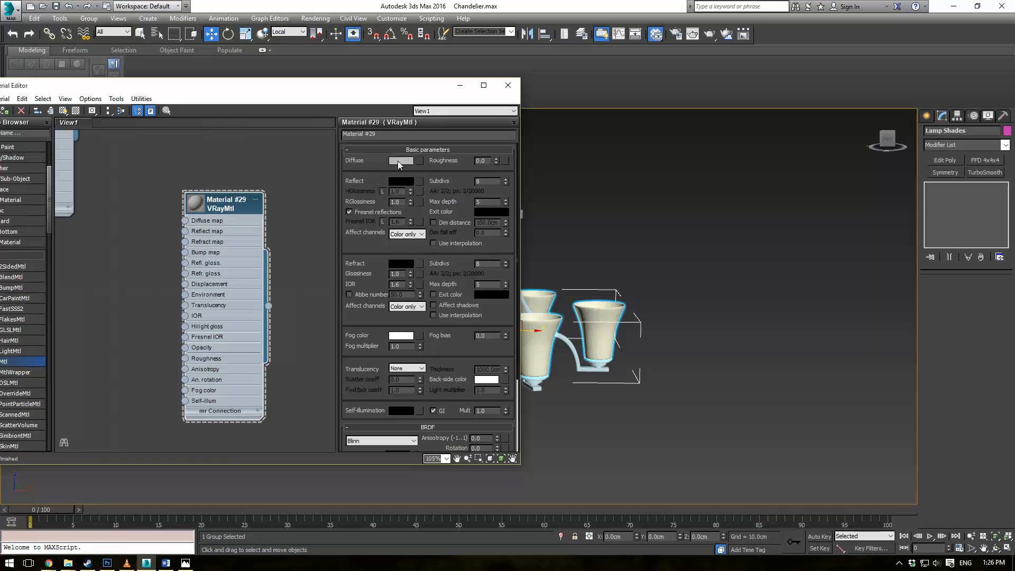
click(399, 161)
click(362, 122)
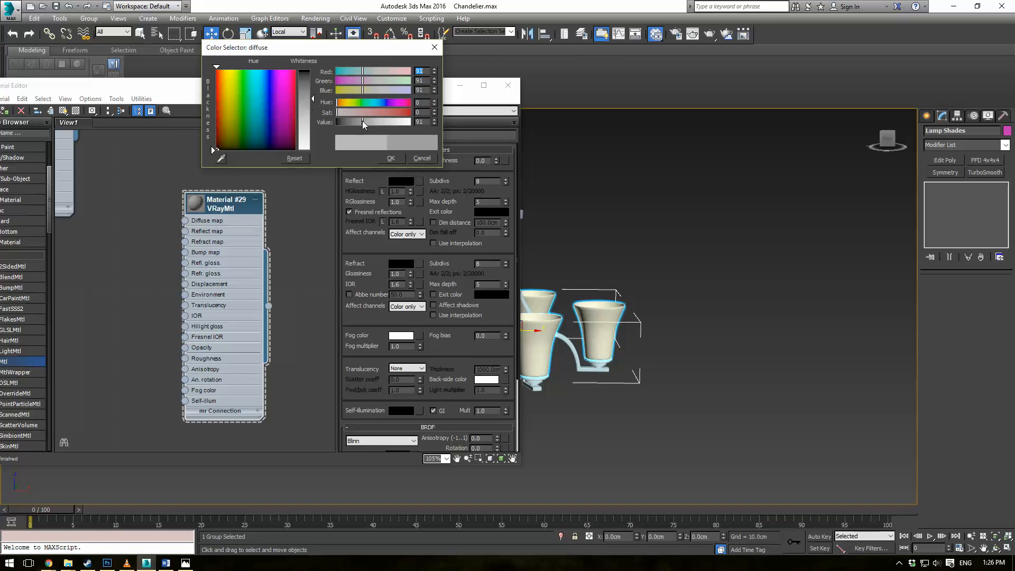
drag(362, 121, 341, 127)
click(374, 112)
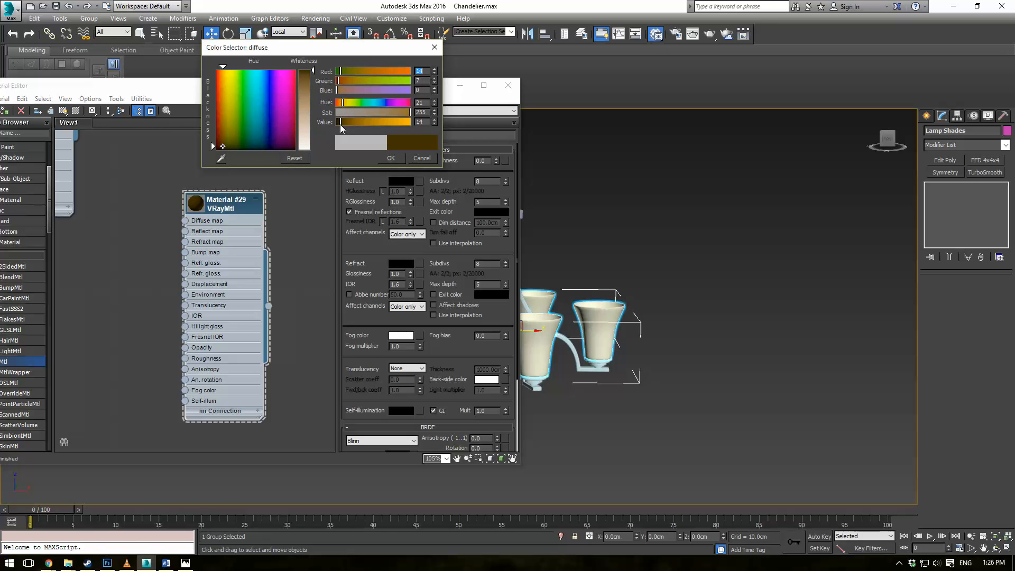
click(391, 158)
Set the dark brown material's reflection colour to grey with value 73
click(400, 182)
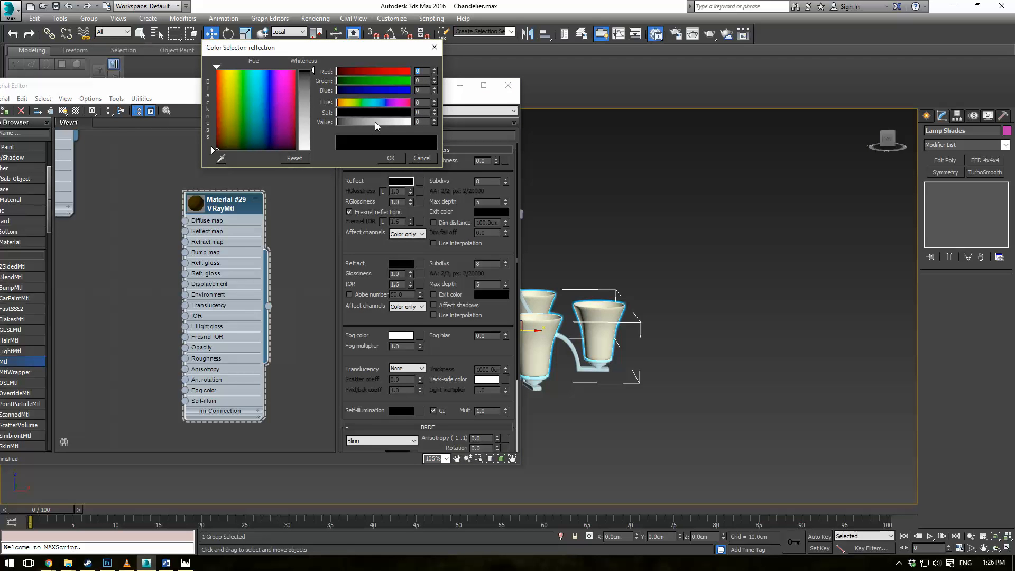
drag(376, 122, 357, 123)
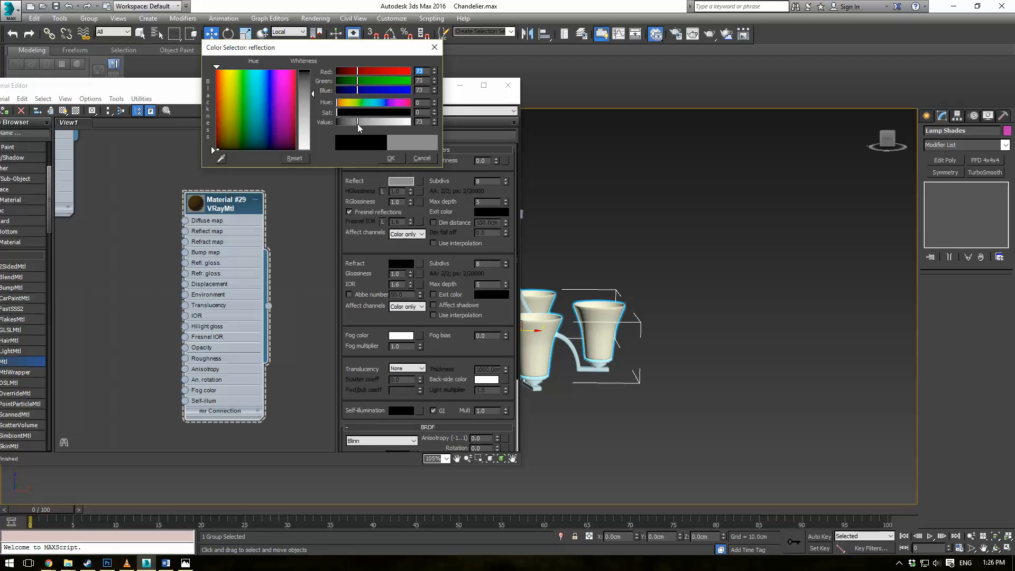
click(390, 158)
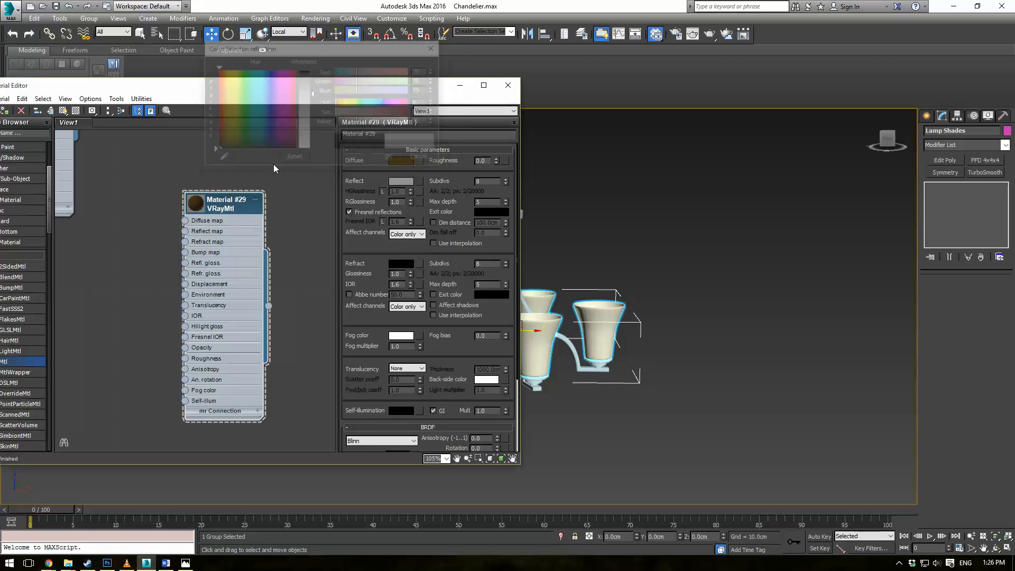
Enlarge the dark brown material's node preview and show the checkered background behind its sample sphere
double_click(197, 204)
click(76, 110)
scroll(264, 201, up, 1)
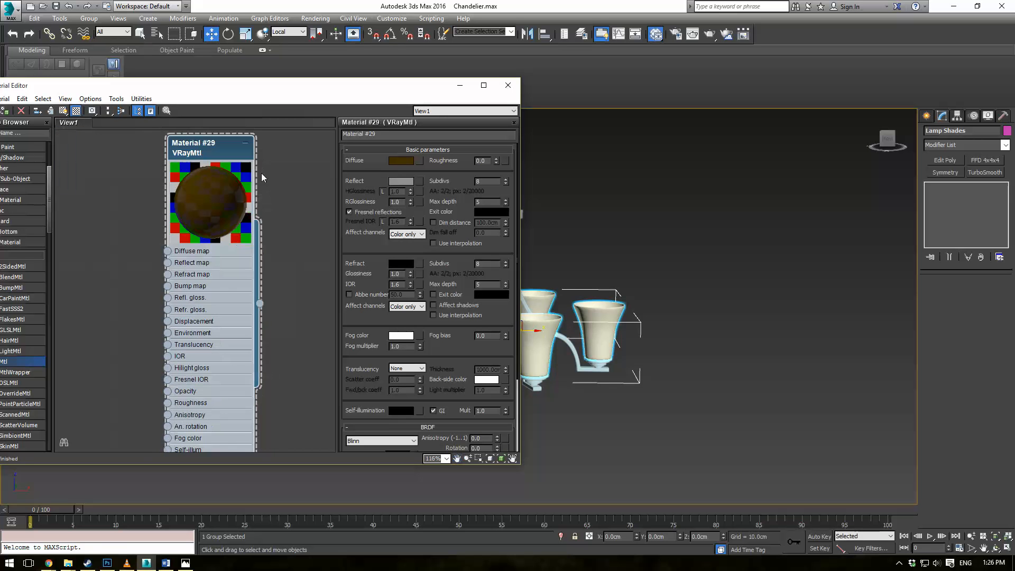
scroll(261, 173, up, 1)
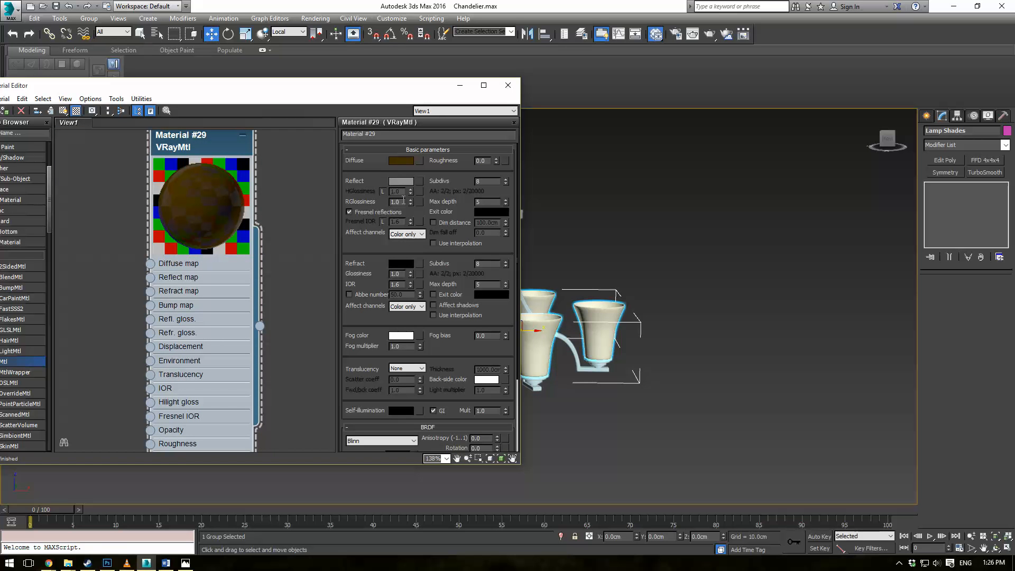
Set the dark brown material's reflection glossiness to 0.7 and its reflection subdivisions to 16
text(0.8)
key(Return)
text(0.7)
key(Return)
key(Tab)
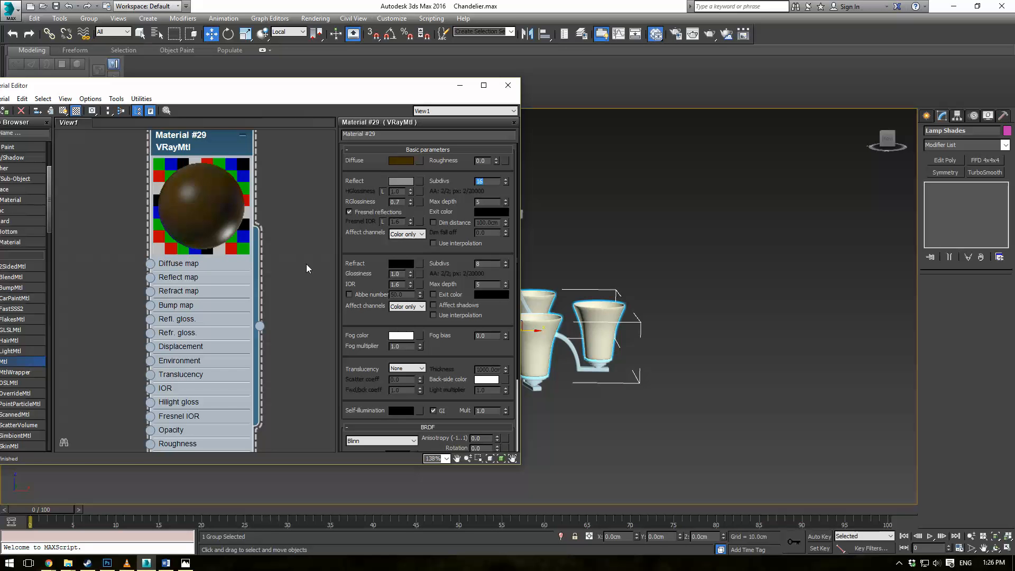
Lower the saturation of the dark brown material's diffuse colour to about 110
click(401, 161)
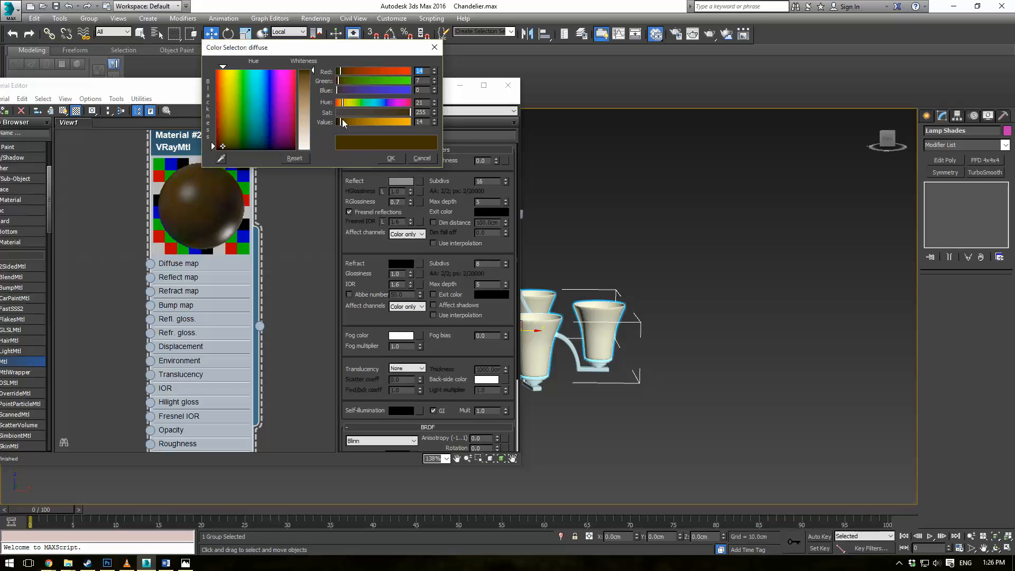
drag(342, 113, 382, 113)
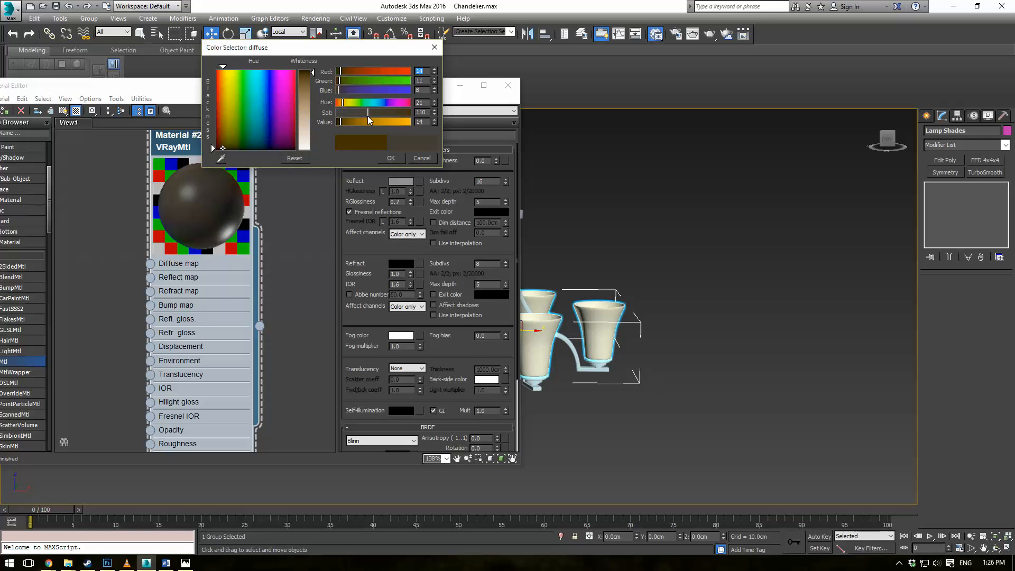
click(391, 158)
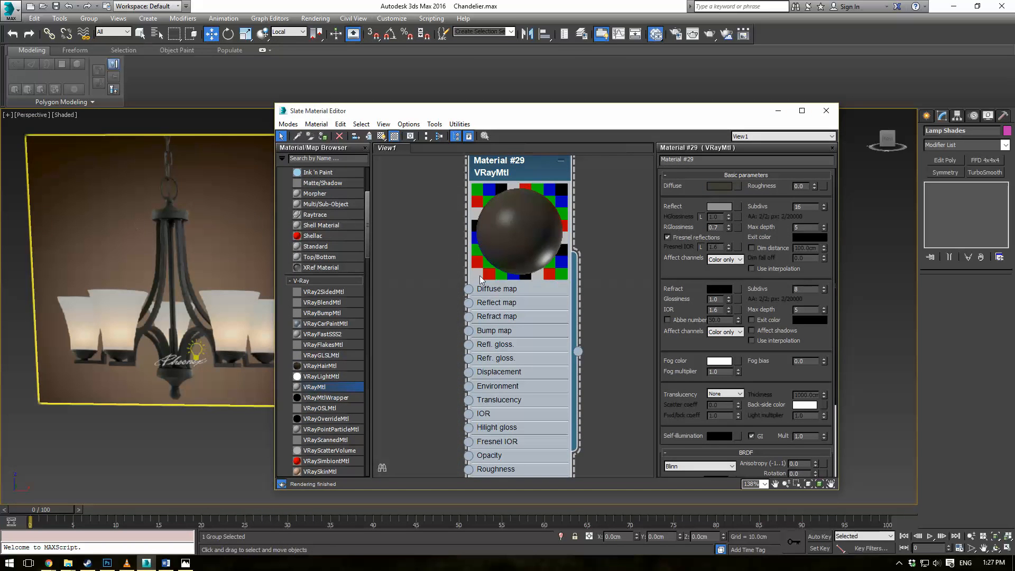
Compare the material with Fresnel reflections off and on, keep them on, and set an unlocked Fresnel IOR of 20
drag(550, 120, 449, 79)
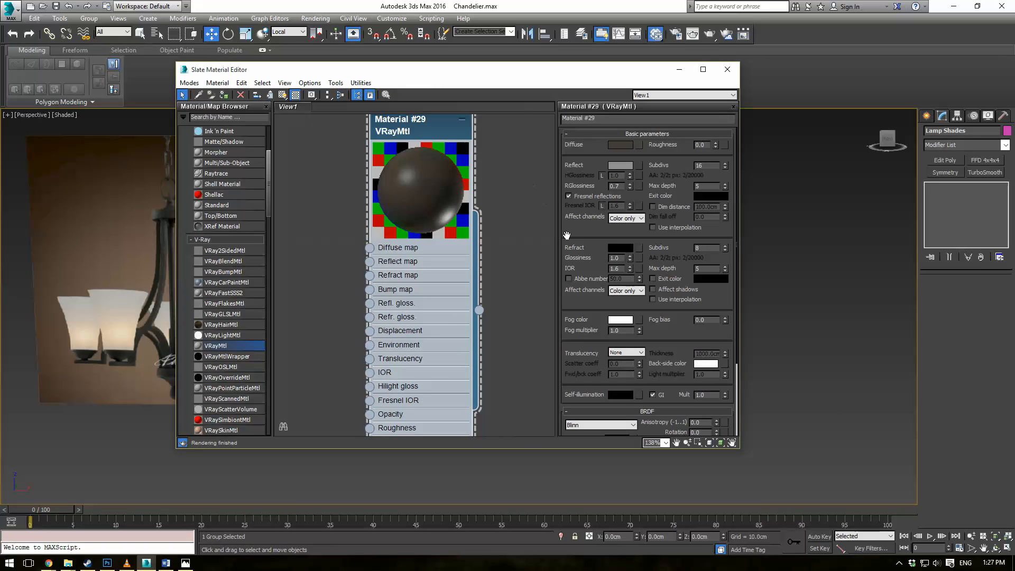
click(586, 196)
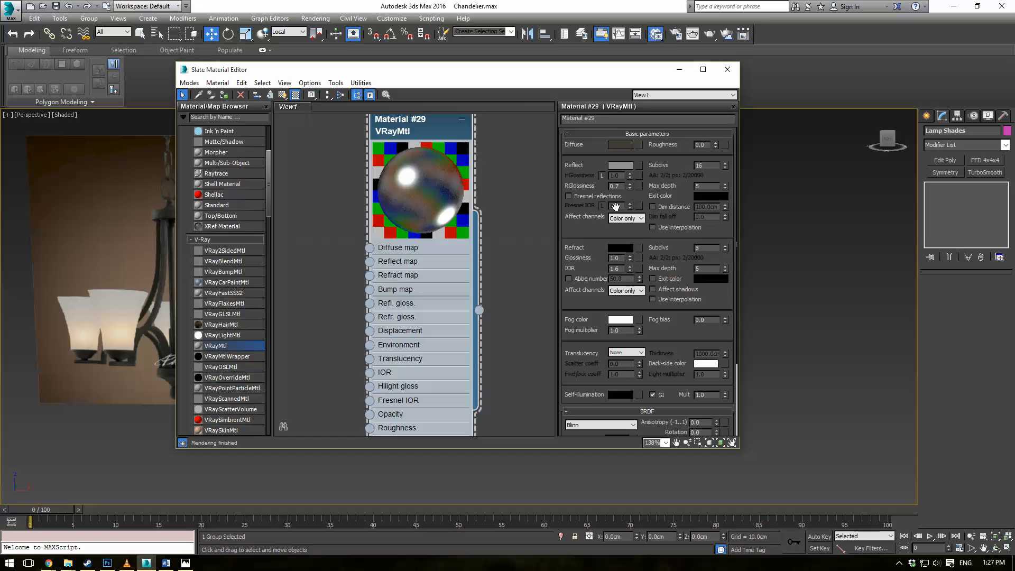
click(579, 197)
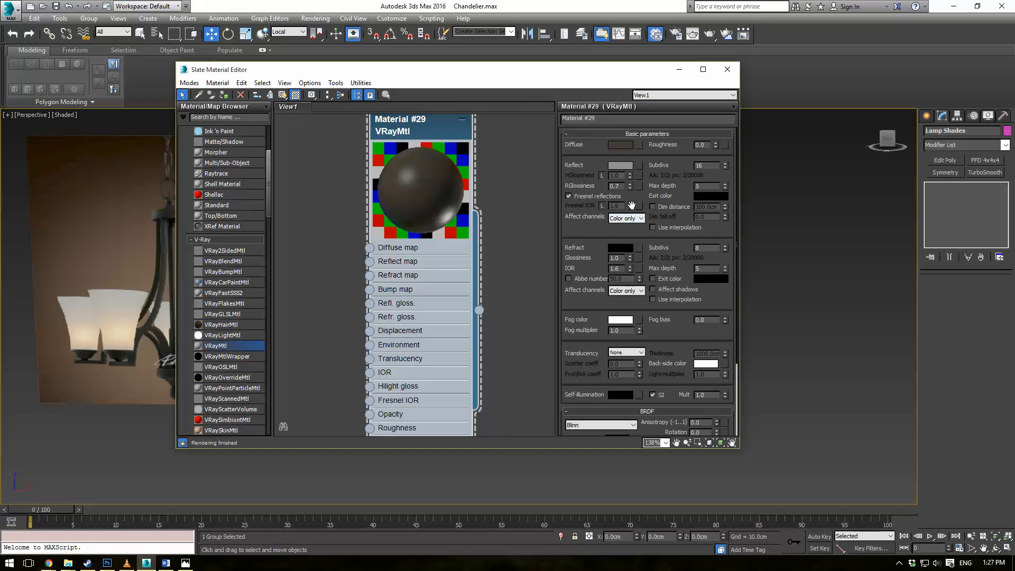
click(602, 205)
double_click(616, 206)
text(20)
key(Return)
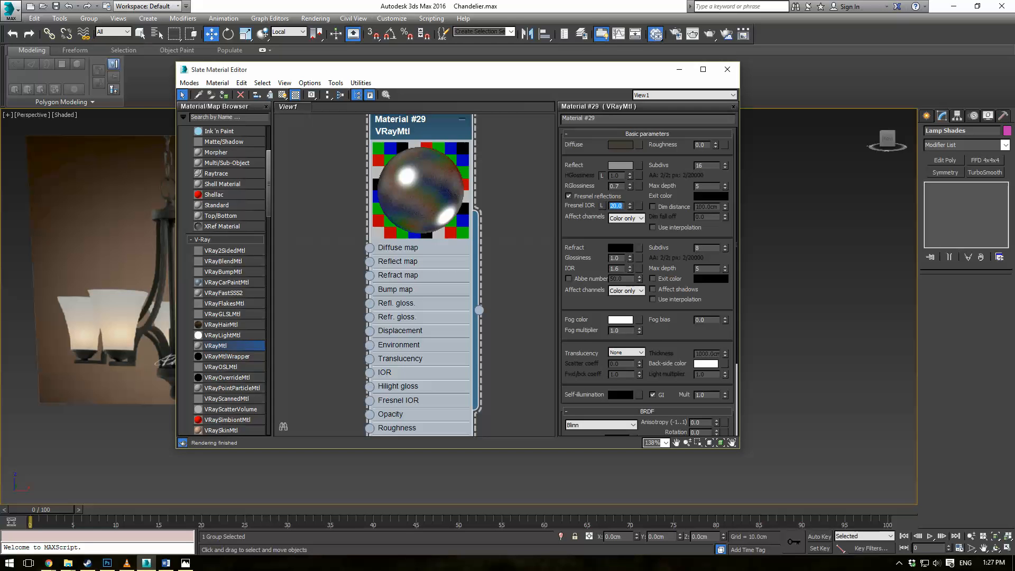
Darken the bronze material's grey reflection colour and set its reflection glossiness to 0.65
click(620, 165)
drag(352, 122, 344, 123)
click(391, 158)
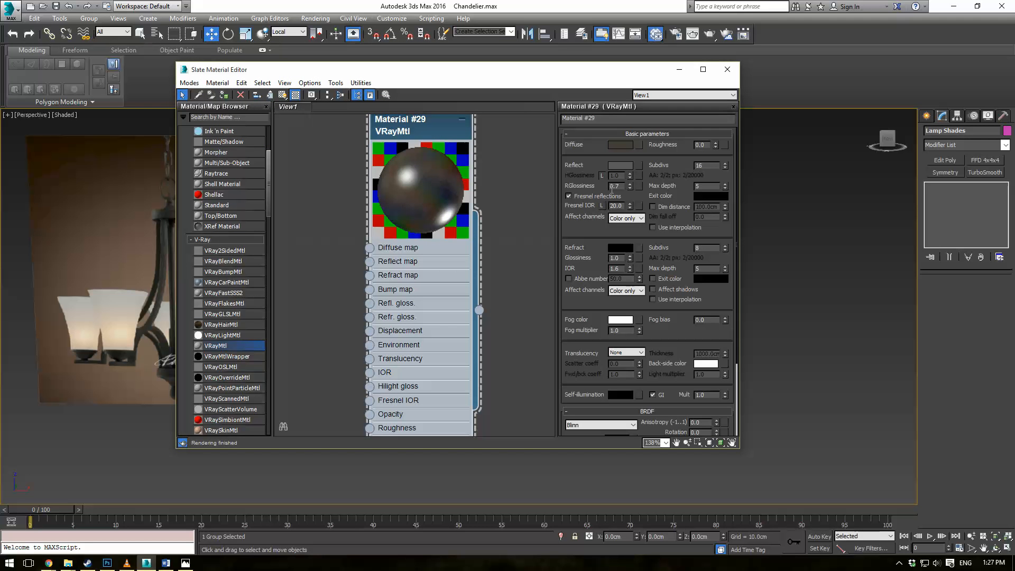
drag(621, 186, 588, 186)
key(Return)
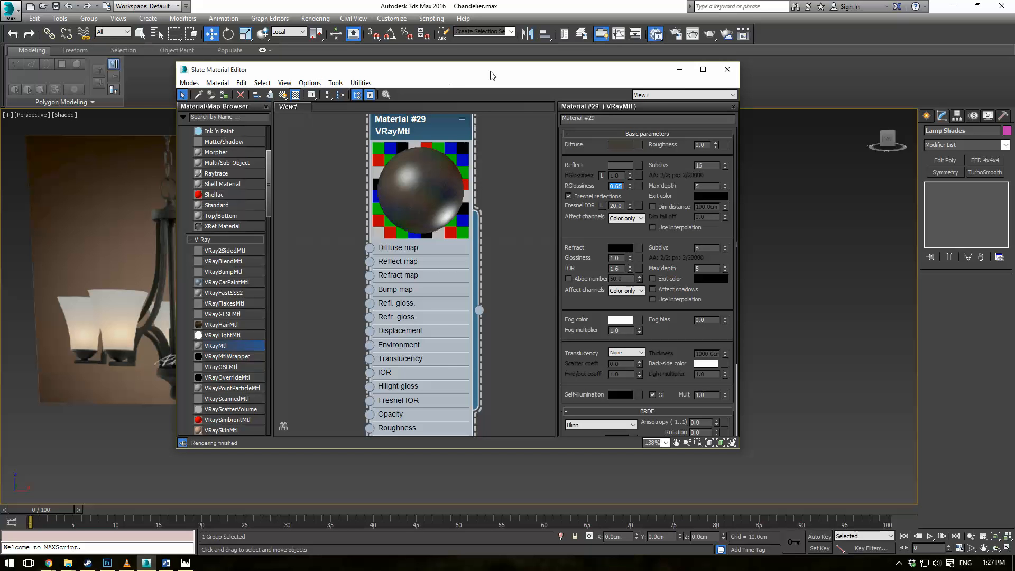
Assign the dark brown VRayMtl to the Bronze group and close the Slate Material Editor
drag(457, 72, 222, 96)
click(519, 247)
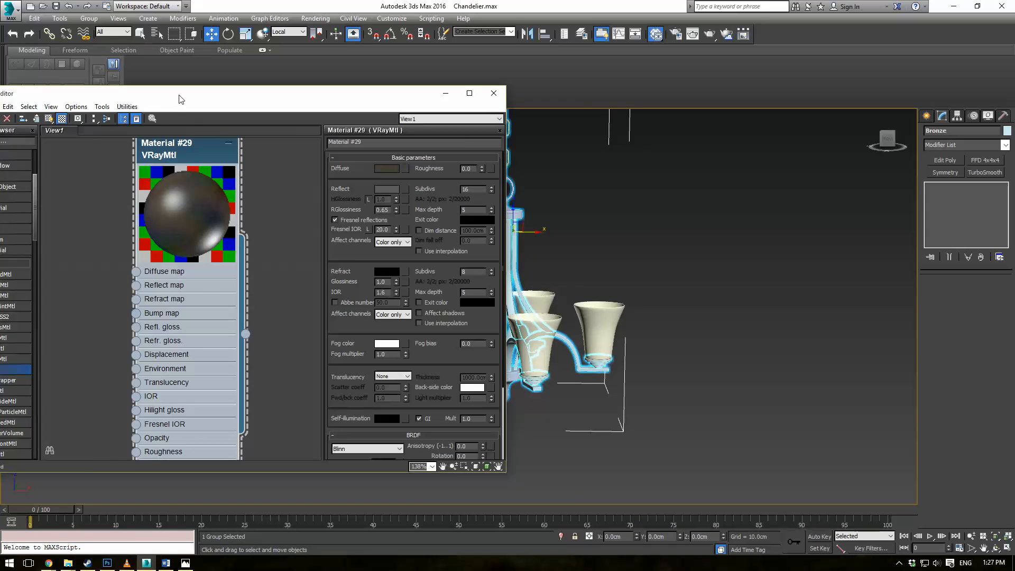
drag(181, 95, 314, 115)
click(122, 139)
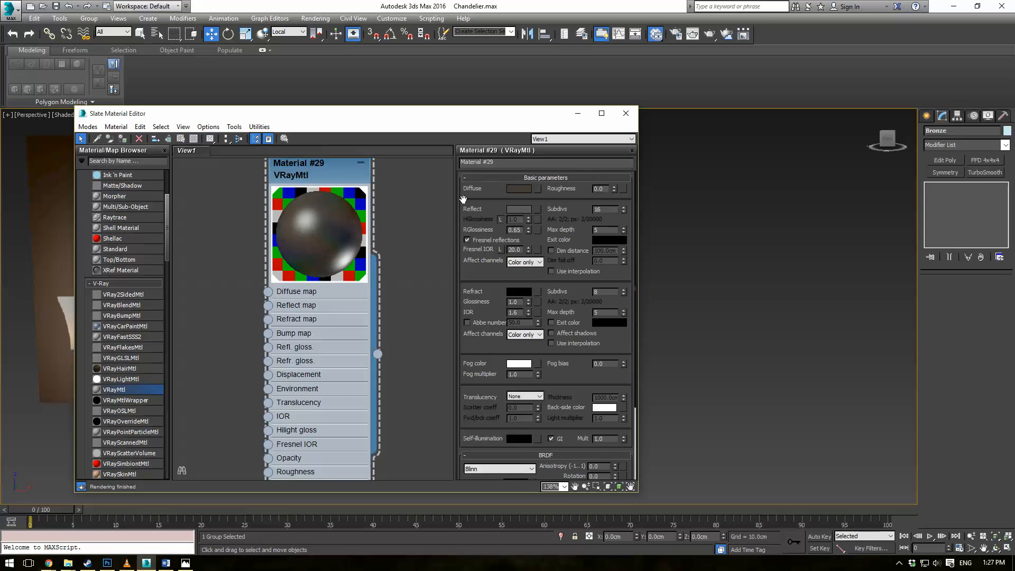
click(625, 114)
Delete the reference image plane beside the chandelier
click(682, 210)
middle_drag(684, 211, 693, 245)
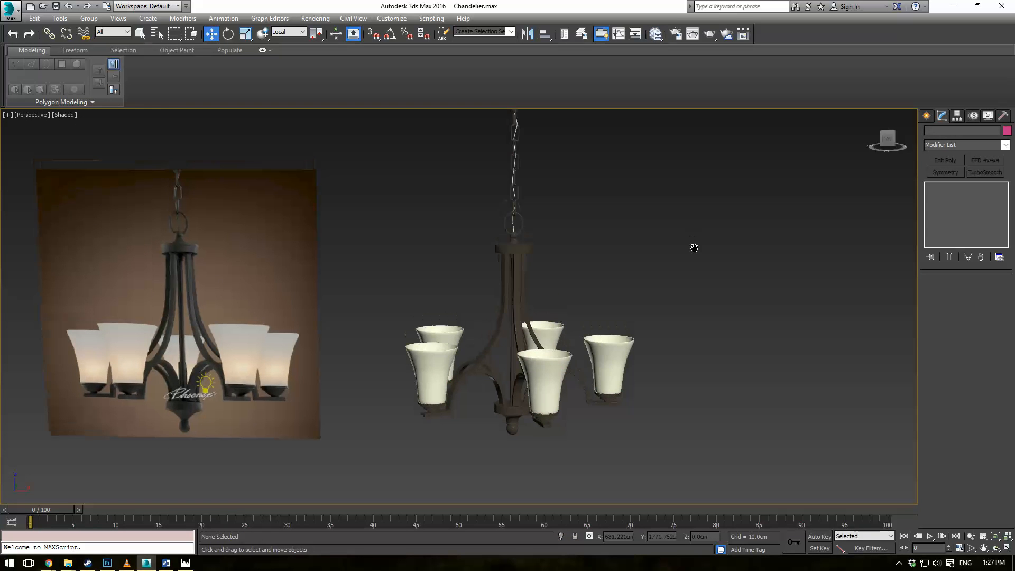
click(271, 282)
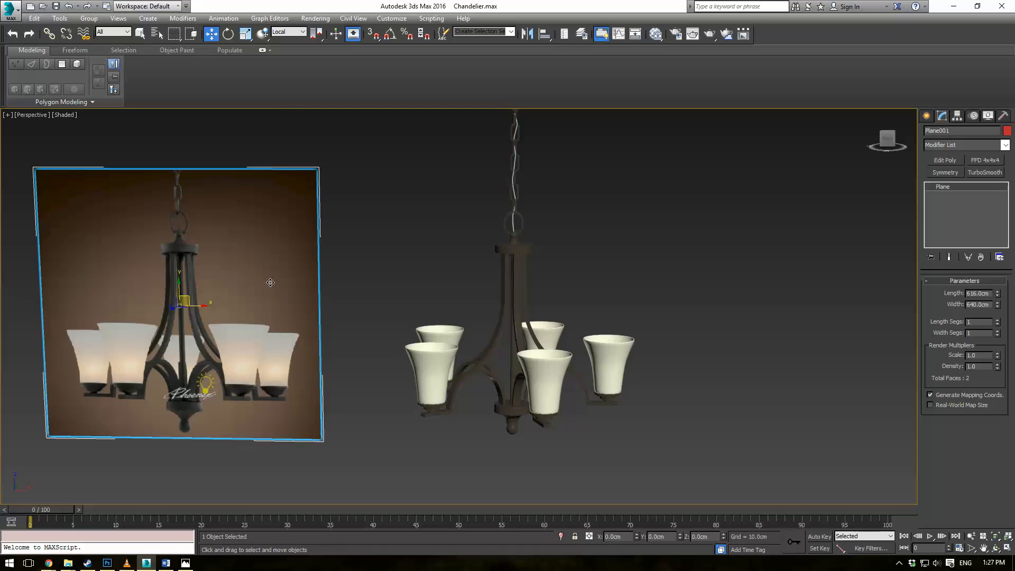
key(Delete)
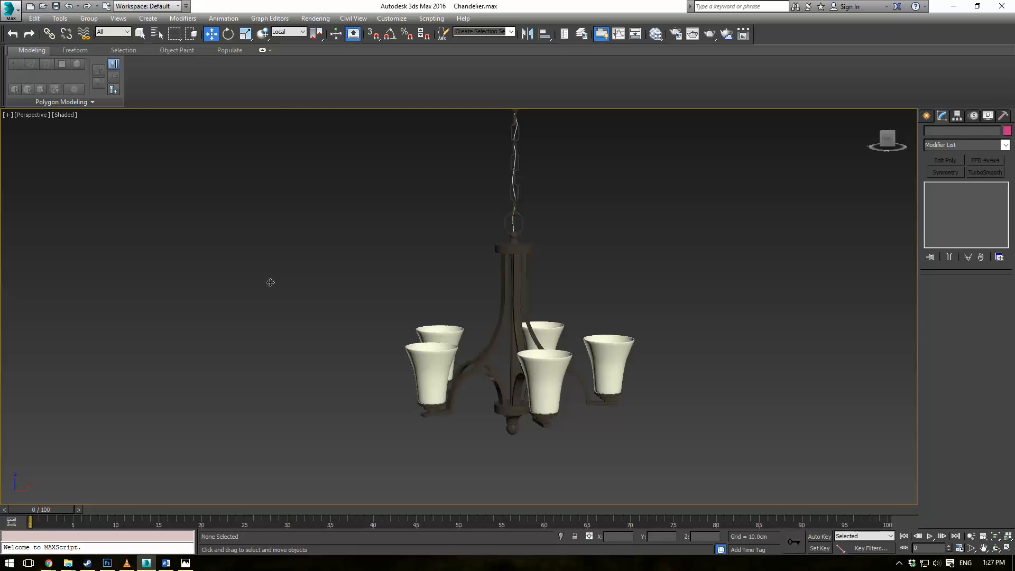
Start creating a VRayLight from the V-Ray light types
click(927, 117)
click(955, 132)
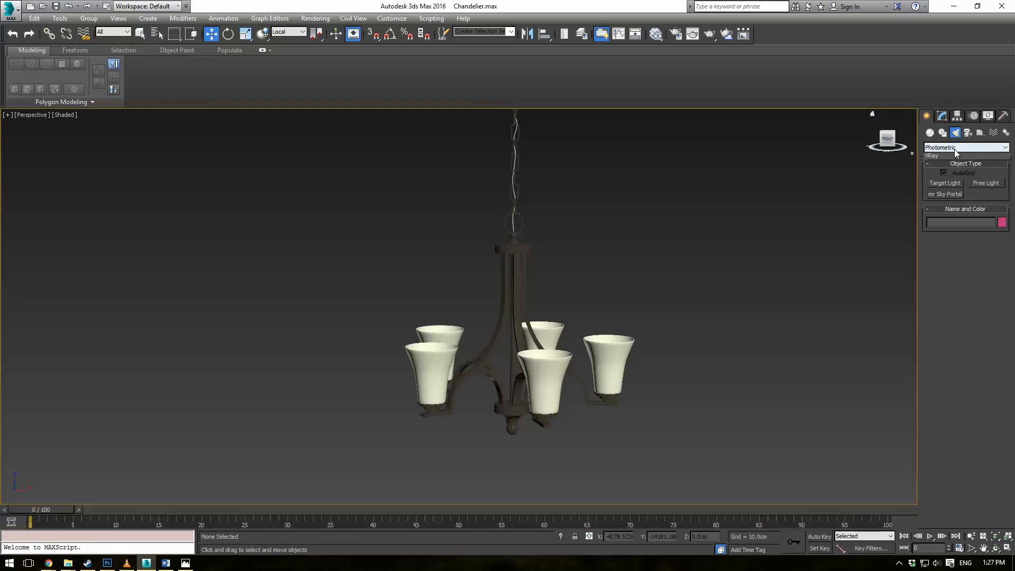
click(967, 148)
click(946, 169)
click(945, 183)
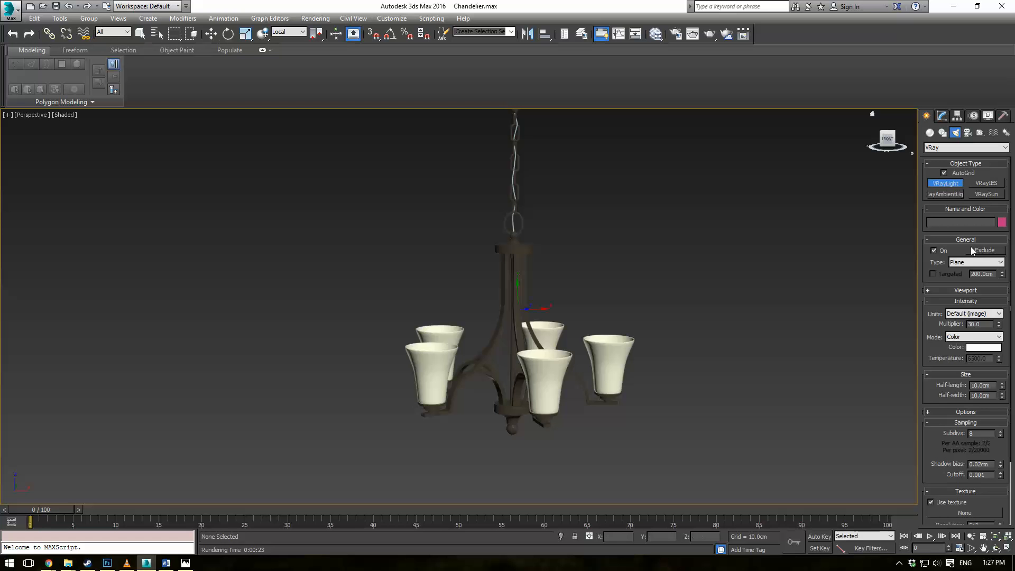
Try a Dome-type VRayLight at the centre of the lamp shade on the +X arm in the Top view
click(970, 262)
click(965, 275)
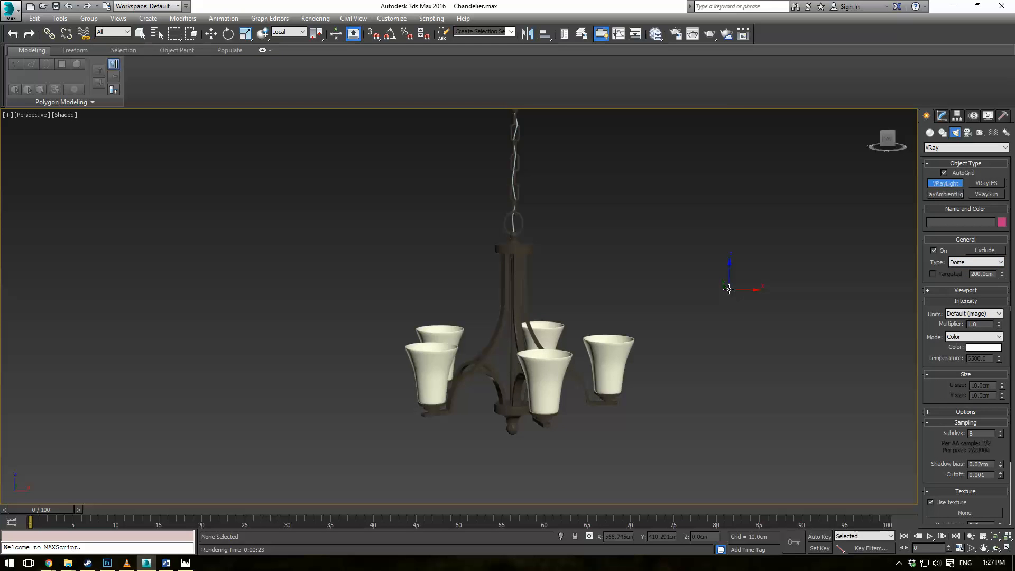
key(t)
scroll(567, 317, down, 10)
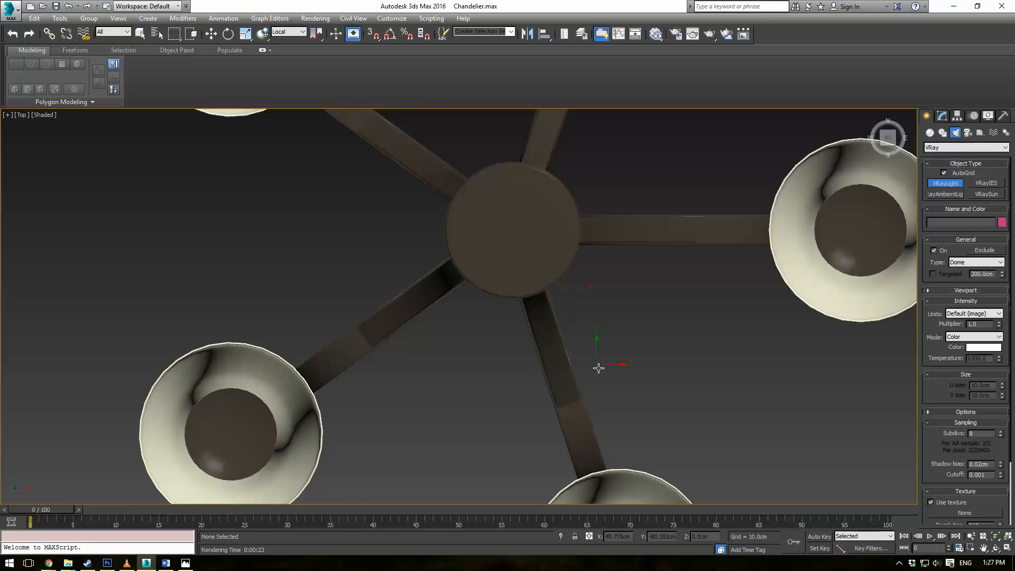
scroll(616, 352, up, 2)
middle_drag(721, 374, 605, 283)
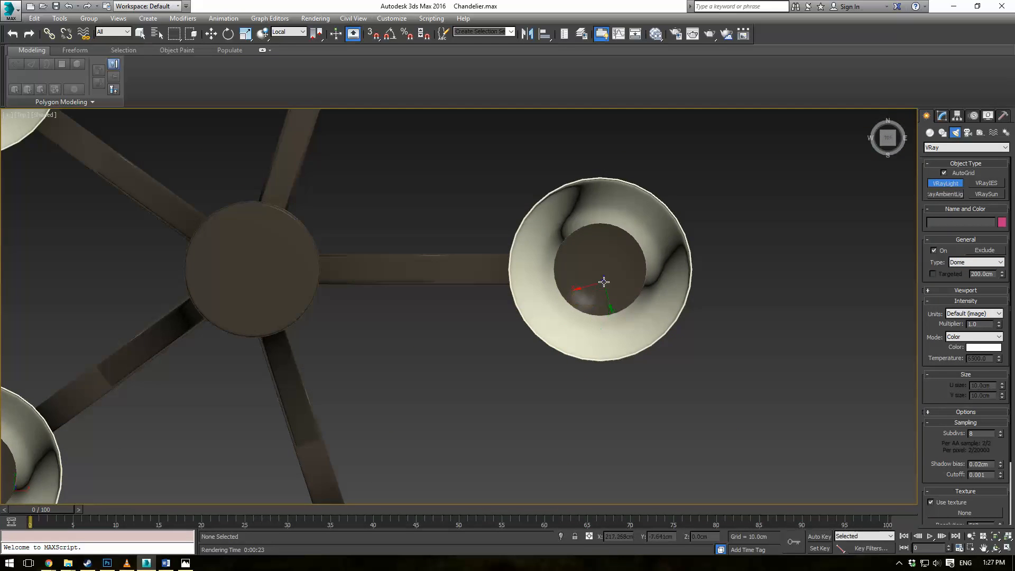
click(602, 268)
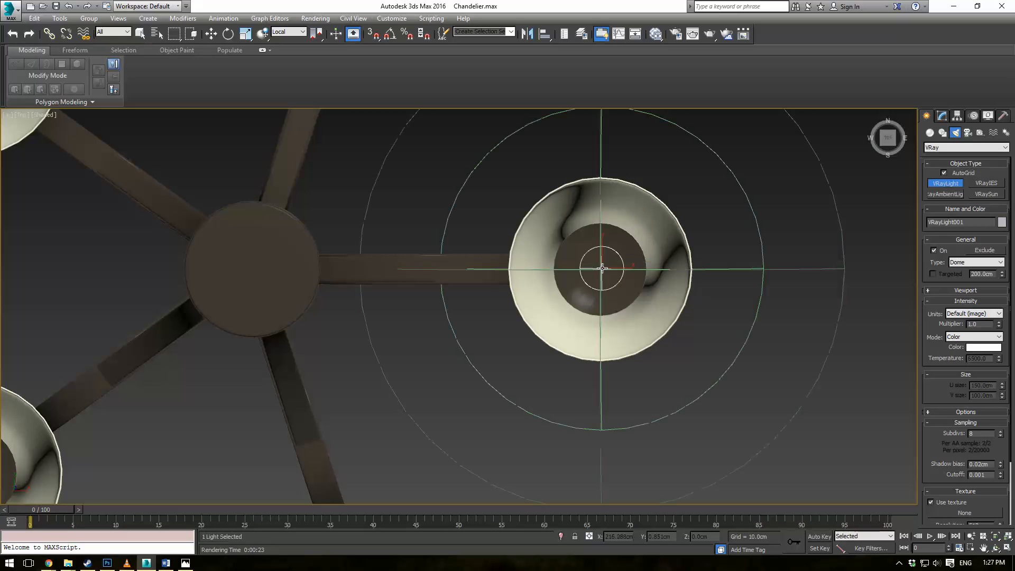
key(ctrl+z)
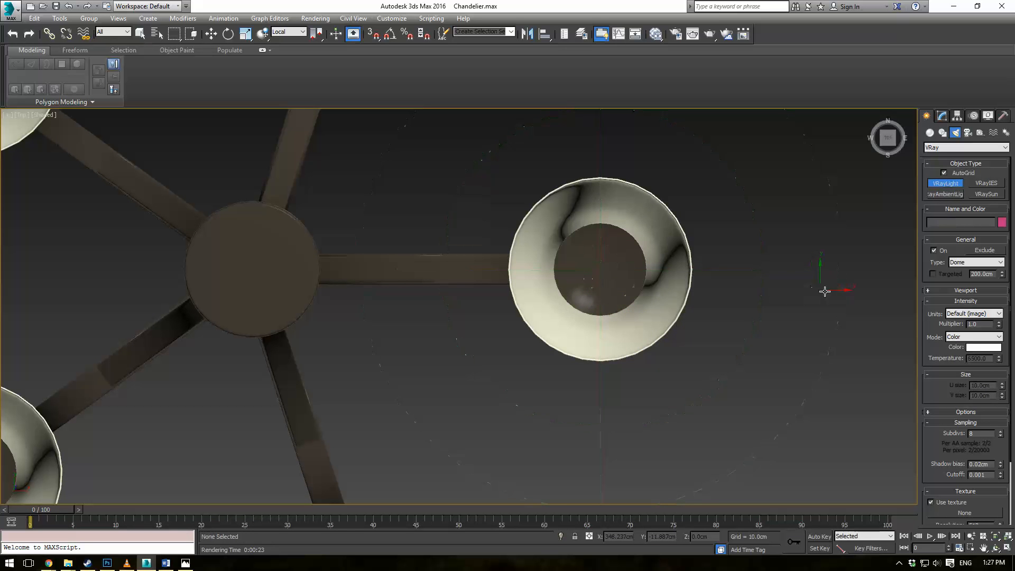
Place a Sphere-type VRayLight with a radius of about 22 cm at the centre of the lamp shade on the +X arm
click(974, 263)
click(960, 285)
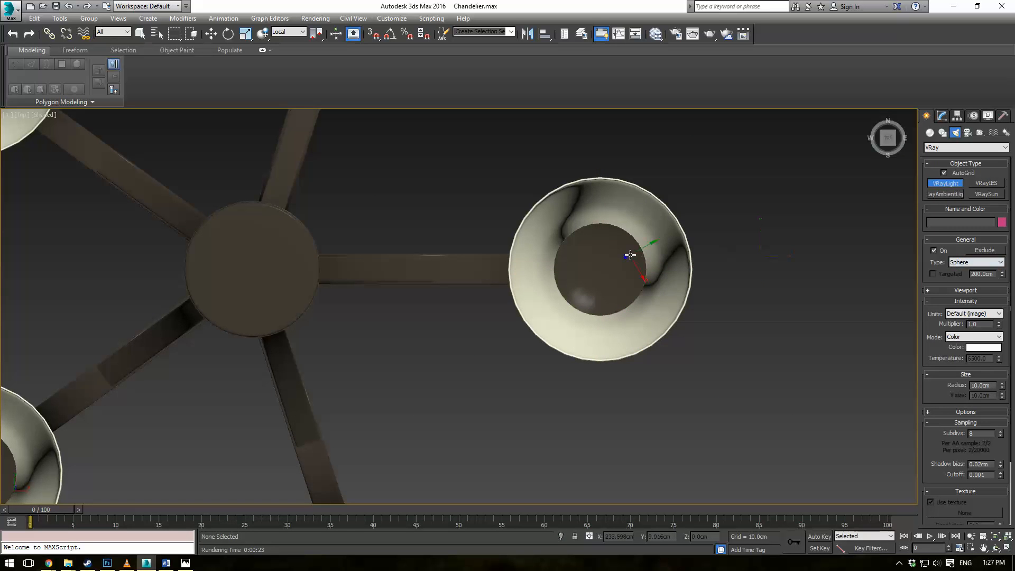
mouse_move(599, 267)
mouse_down()
mouse_move(600, 311)
mouse_move(604, 302)
mouse_up()
Raise the sphere light into the lower half of its shade in the Front view and reduce its radius to about 20.9 cm
key(f)
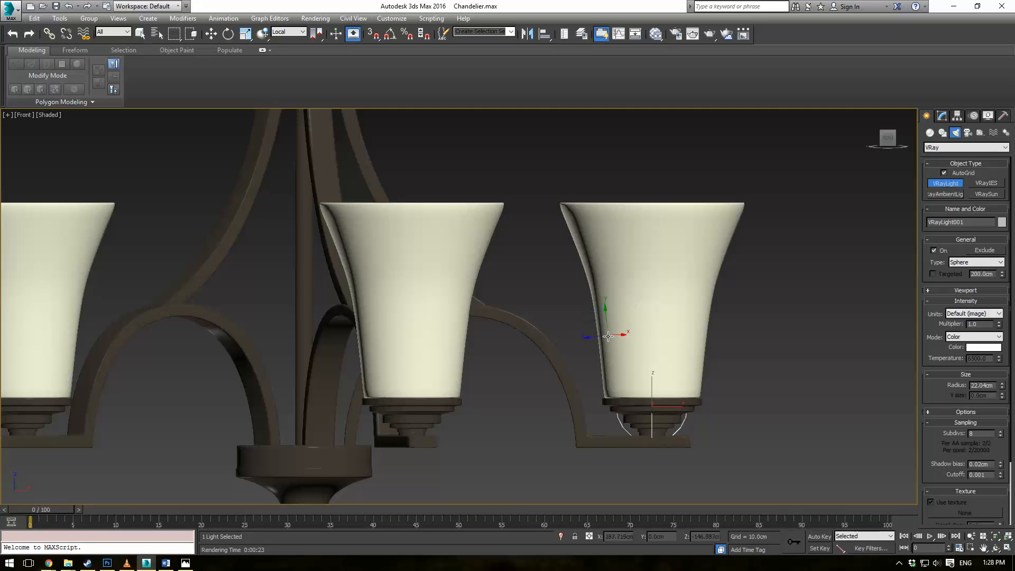
key(F3)
key(w)
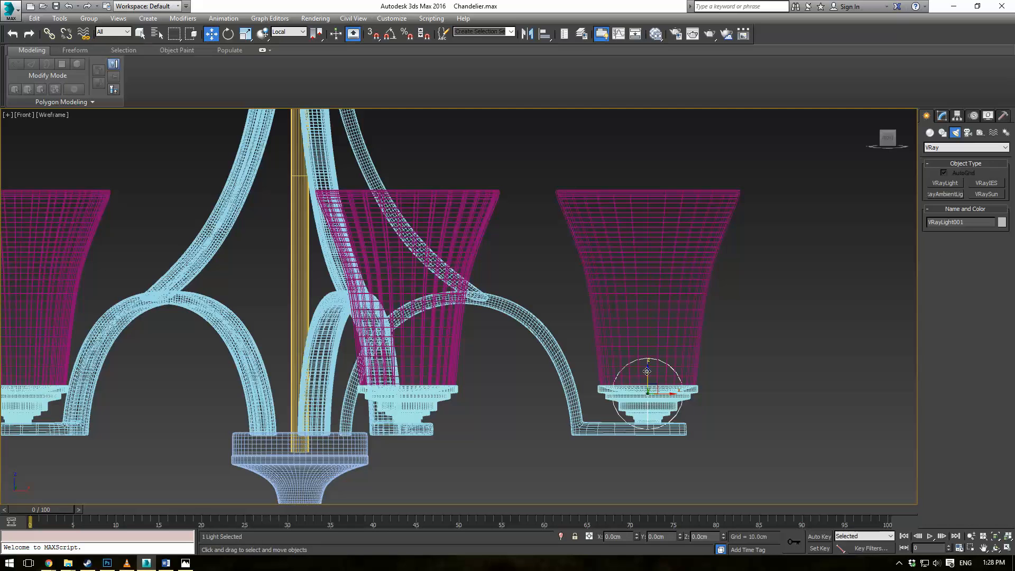
drag(646, 370, 645, 308)
click(941, 115)
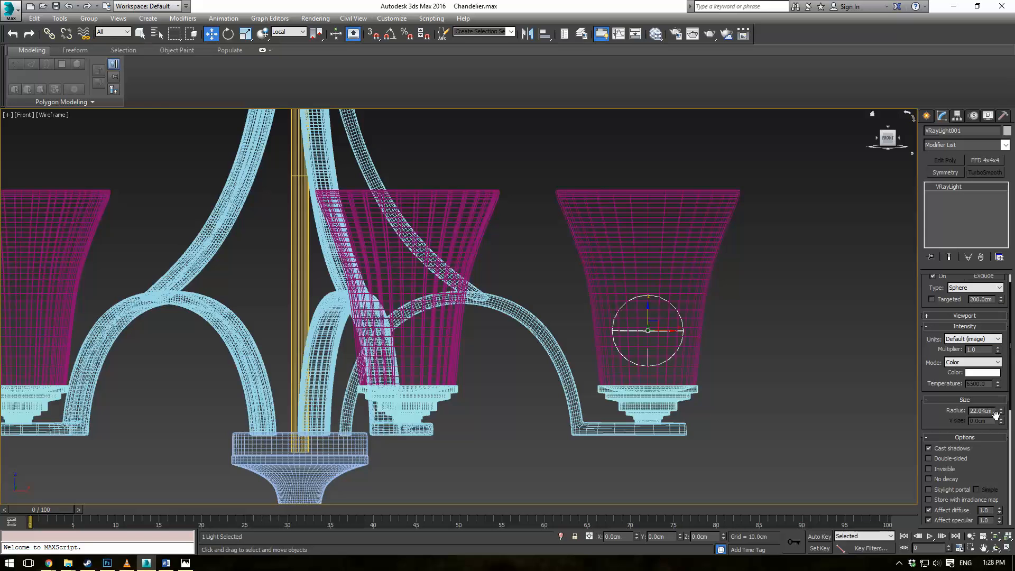
drag(1000, 410, 1000, 412)
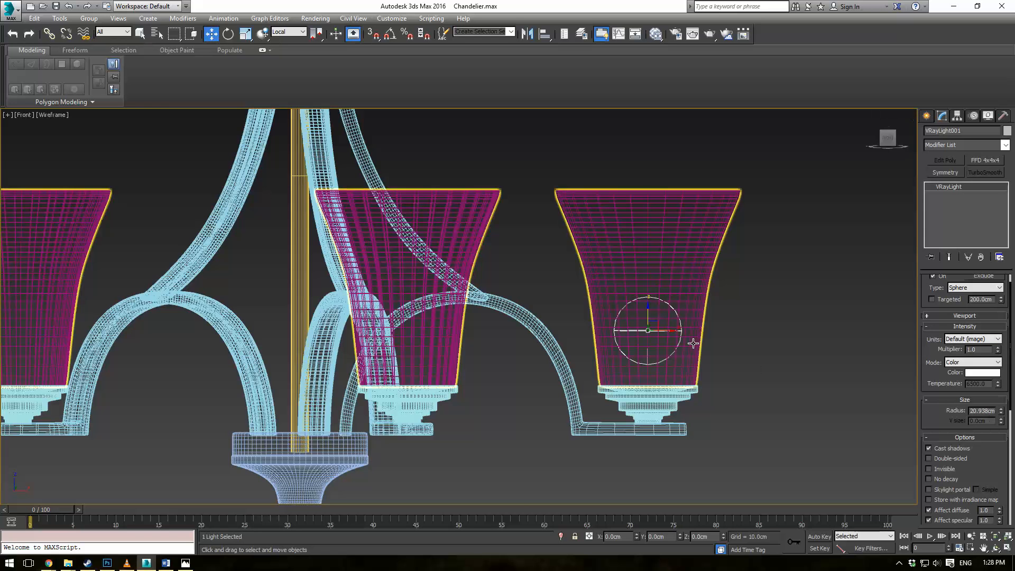
Clone the sphere light as an instance to the centre of the topmost lamp shade in the Top view
key(t)
scroll(653, 325, down, 5)
scroll(624, 288, up, 5)
scroll(650, 232, down, 3)
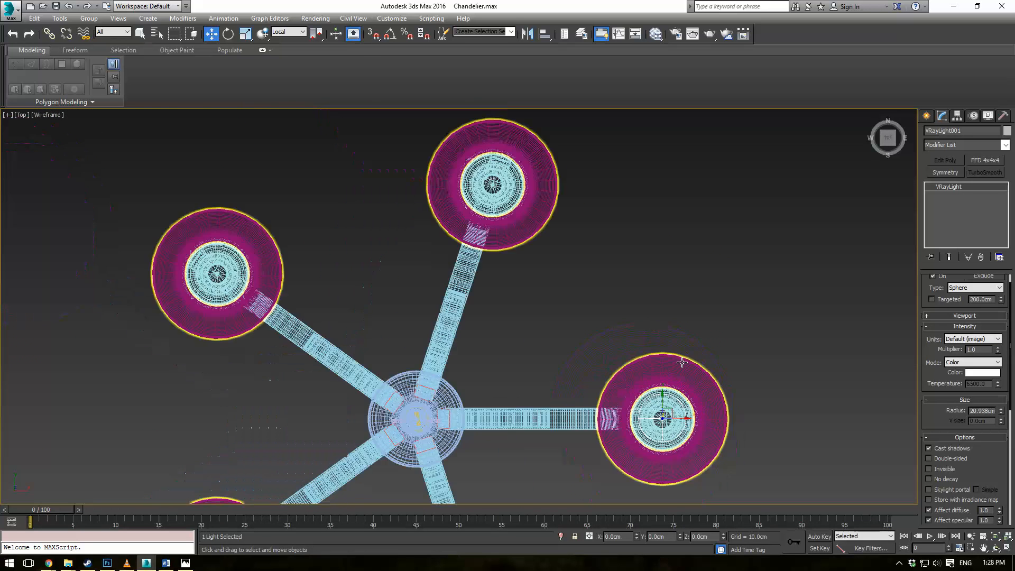
click(502, 177)
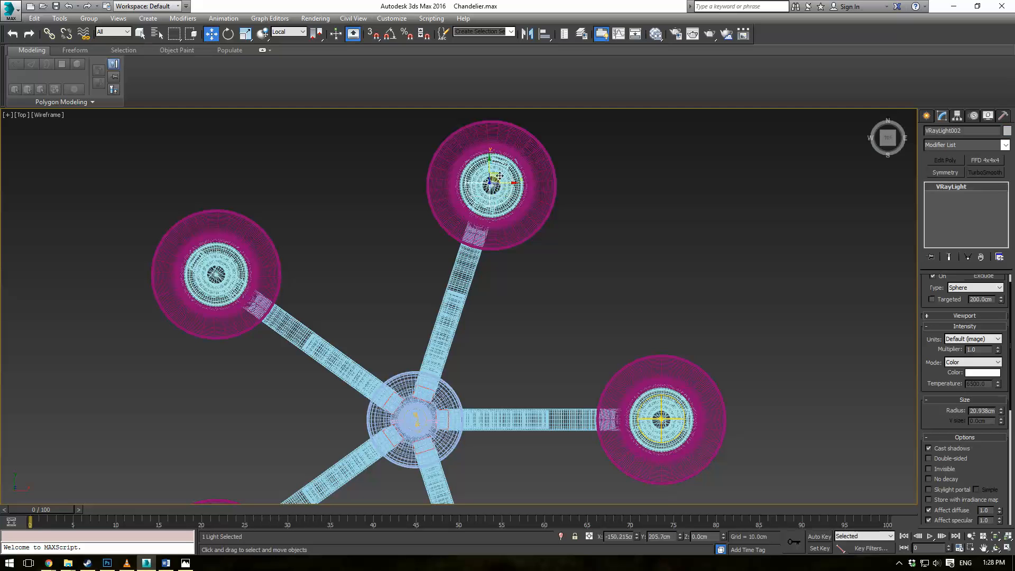
shift+click(502, 177)
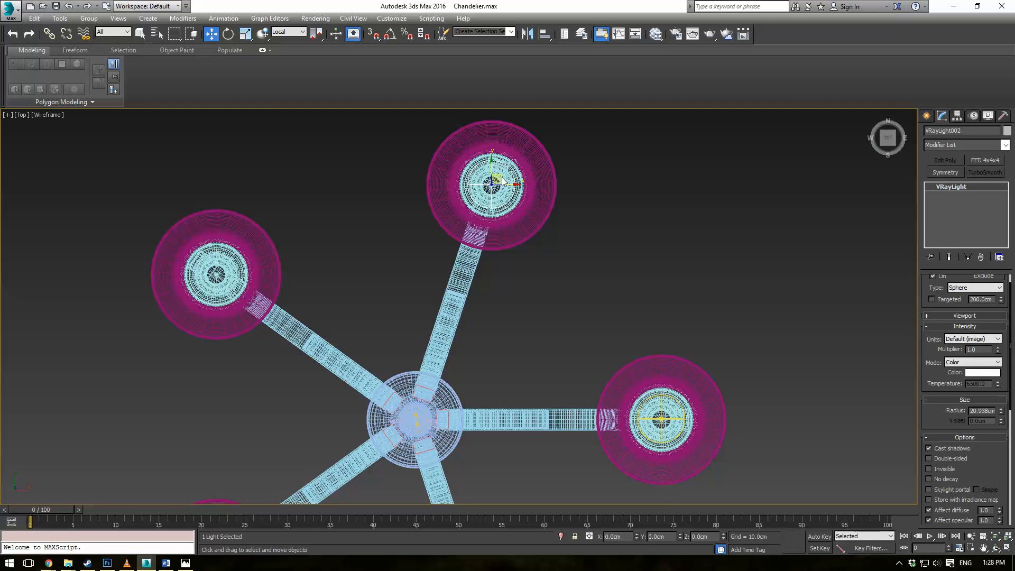
click(510, 327)
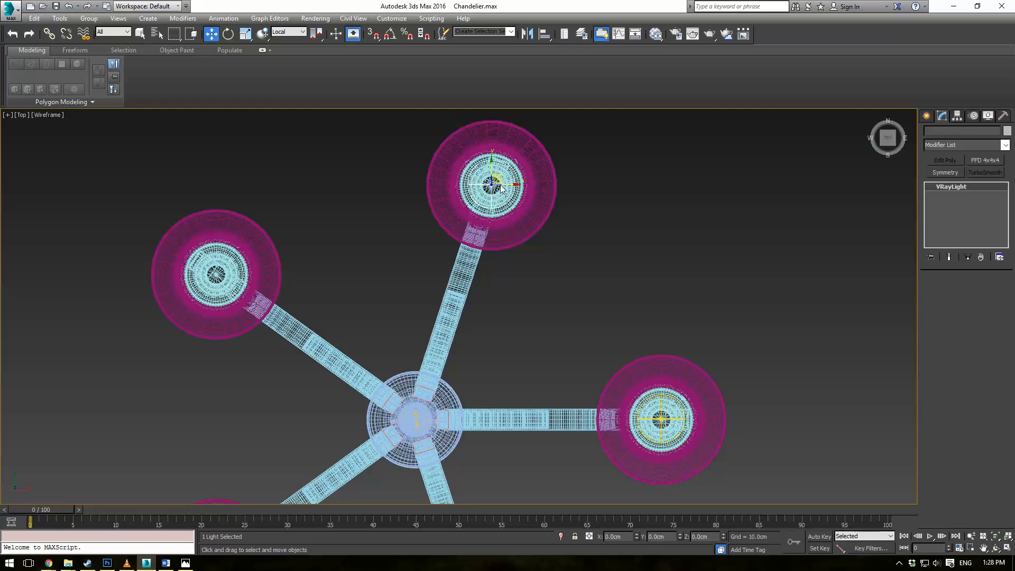
Clone the topmost shade's light as an instance to the centre of the upper-left lamp shade in the Top view
drag(502, 173, 226, 264)
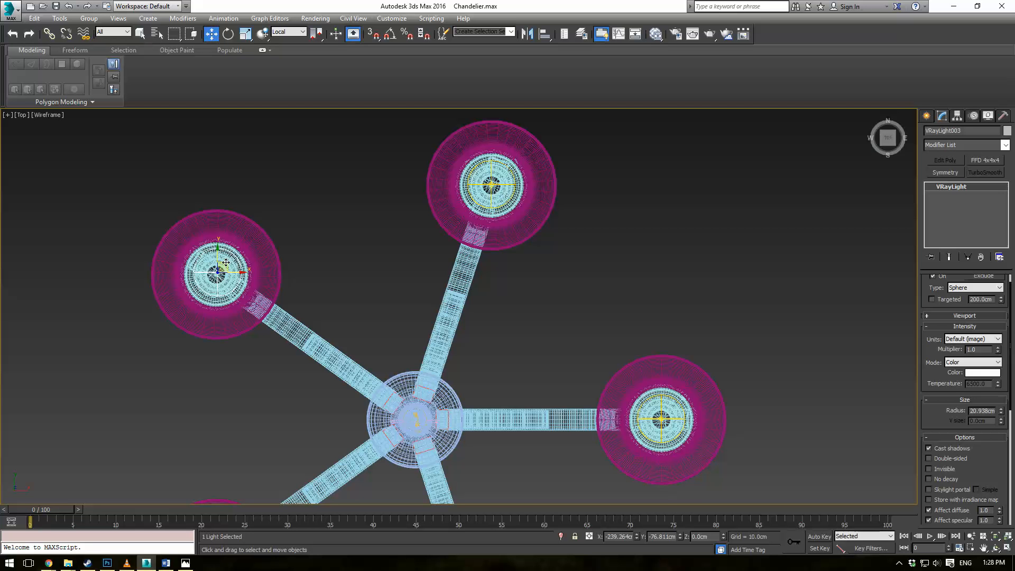
shift+click(226, 265)
click(502, 326)
Clone the sphere light as instances to the centres of the two remaining lamp shades, lower-left and bottom, in the Top view
scroll(417, 319, down, 2)
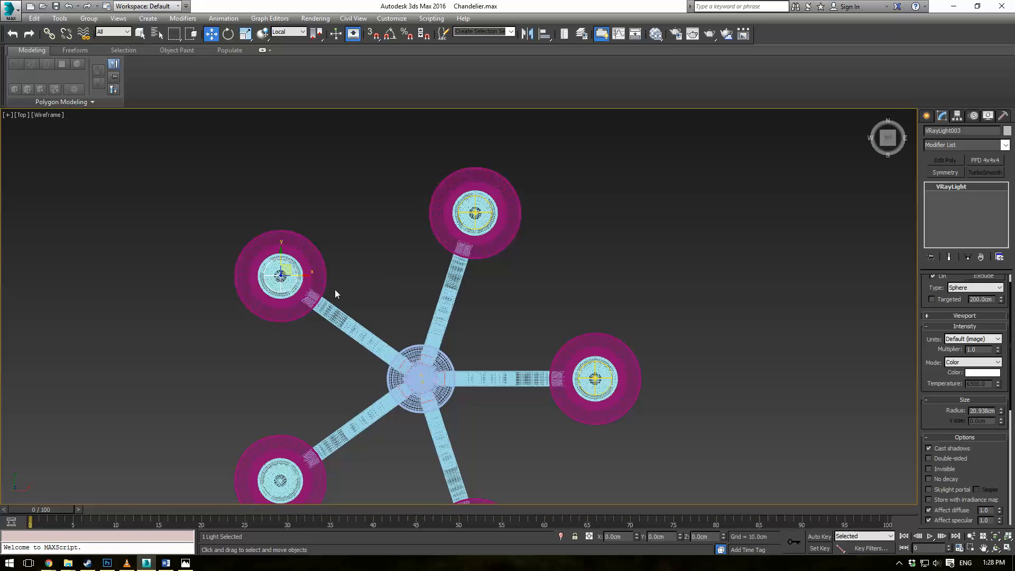
middle_drag(334, 290, 382, 192)
drag(334, 169, 335, 374)
click(510, 328)
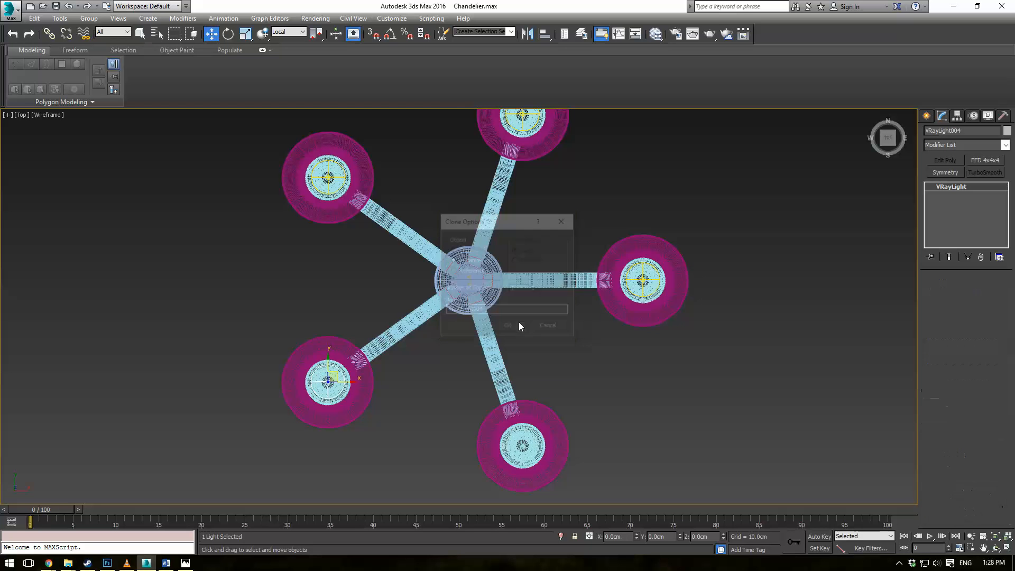
shift+drag(486, 434, 531, 435)
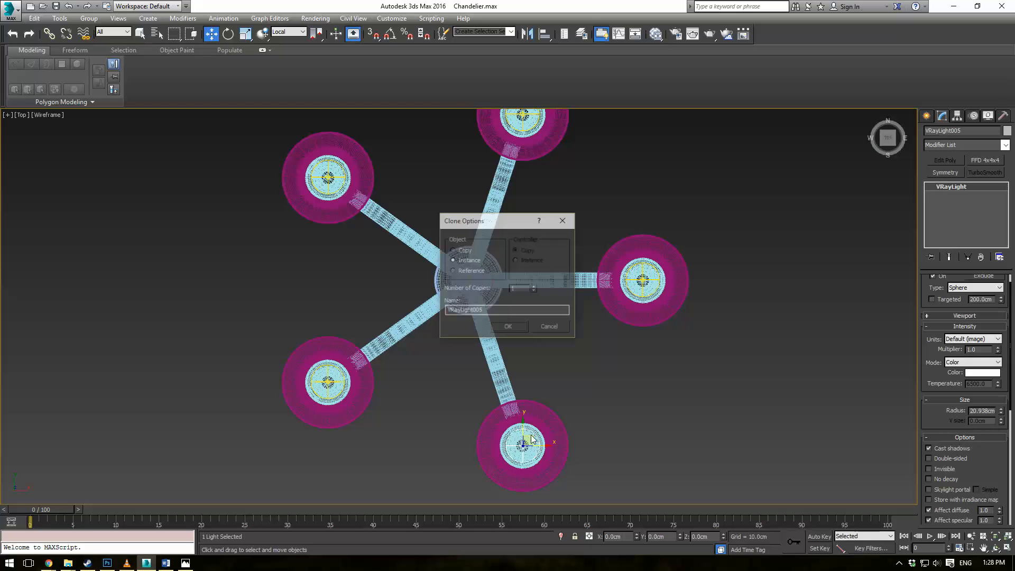
click(520, 327)
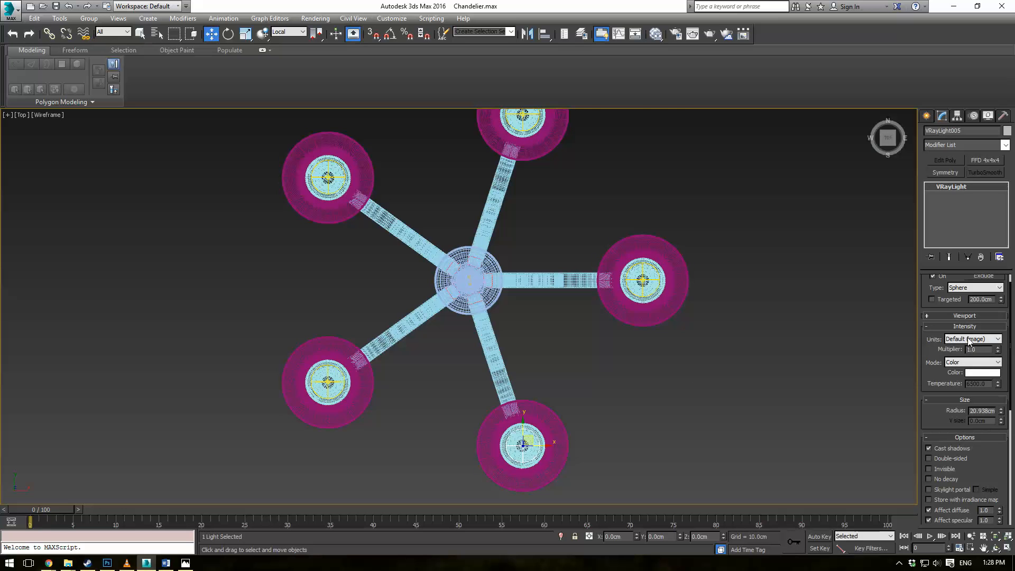
Switch the instanced shade lights to a different intensity unit, set their multiplier to 1500, and deselect them
click(969, 341)
click(975, 351)
drag(986, 348, 873, 355)
text(1500)
key(Return)
click(786, 356)
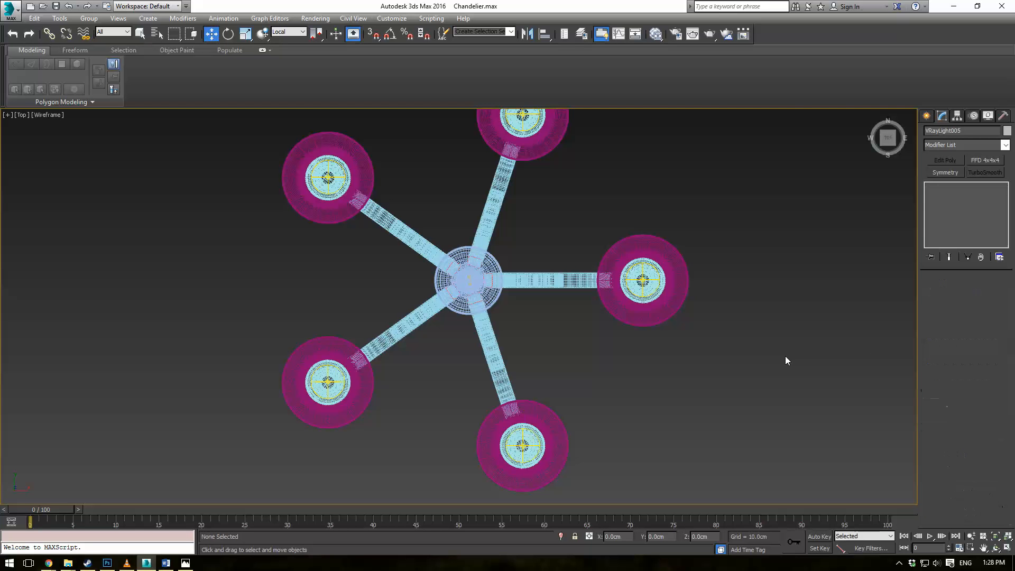
Assign the dark bronze VRayMtl, Material #29, to the cable line running through the chain in a shaded Perspective view
key(p)
scroll(647, 344, down, 5)
key(F3)
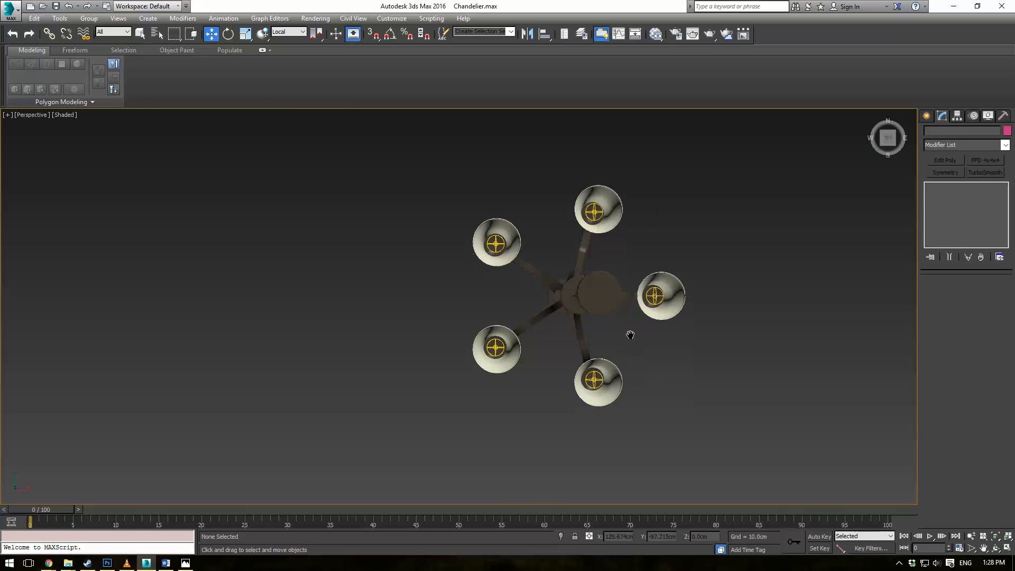
mouse_move(628, 333)
alt+middle_down()
mouse_move(633, 261)
mouse_move(690, 270)
mouse_move(645, 246)
mouse_move(627, 157)
alt+middle_up()
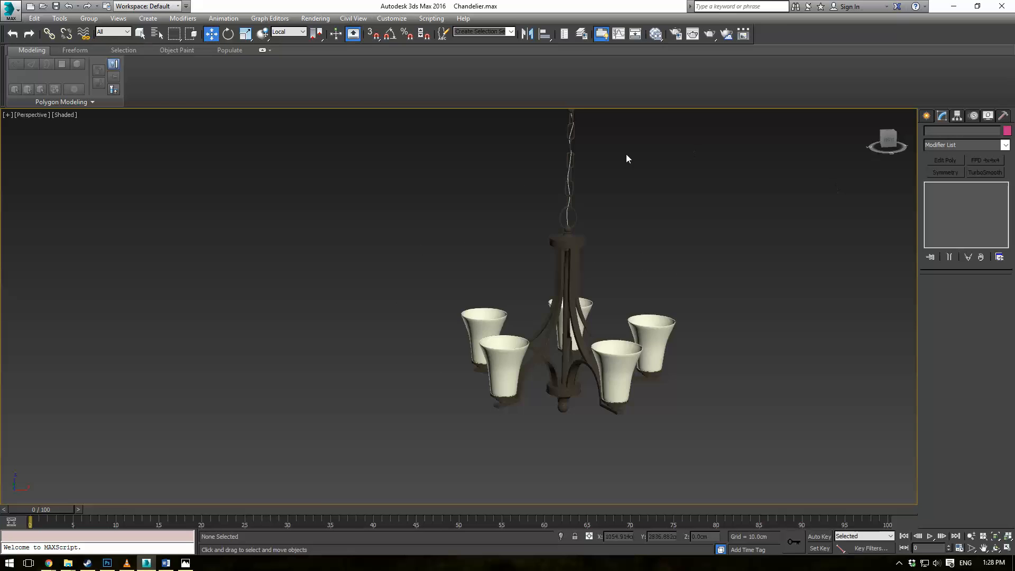
scroll(582, 174, up, 8)
click(460, 183)
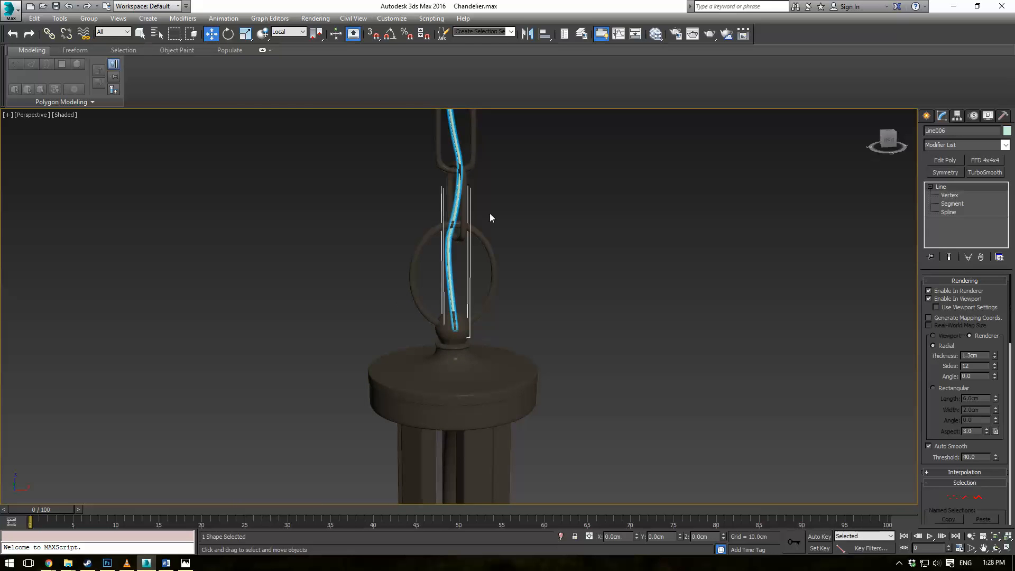
key(m)
mouse_move(359, 114)
mouse_down()
mouse_move(405, 247)
mouse_move(457, 248)
mouse_up()
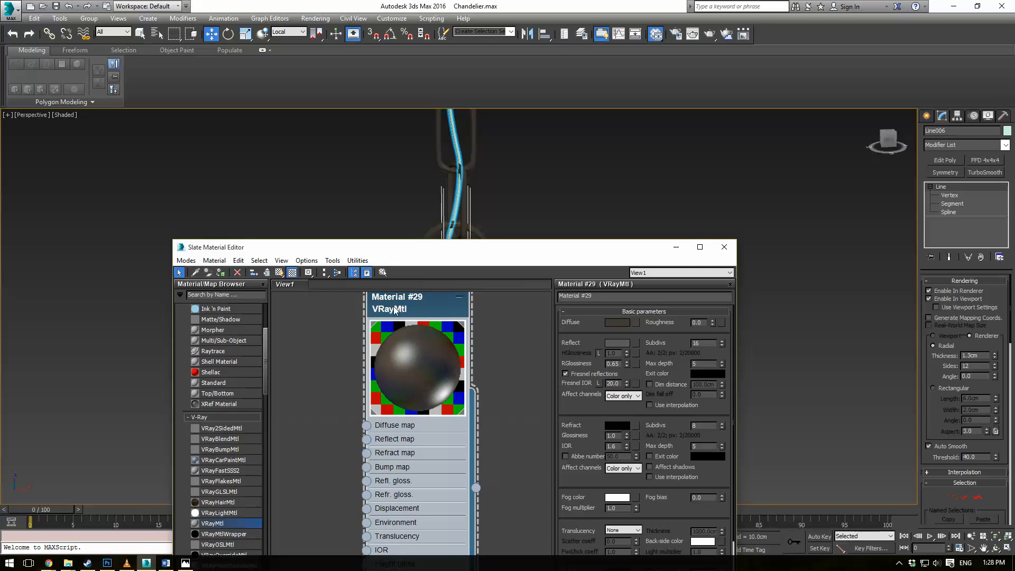
click(222, 272)
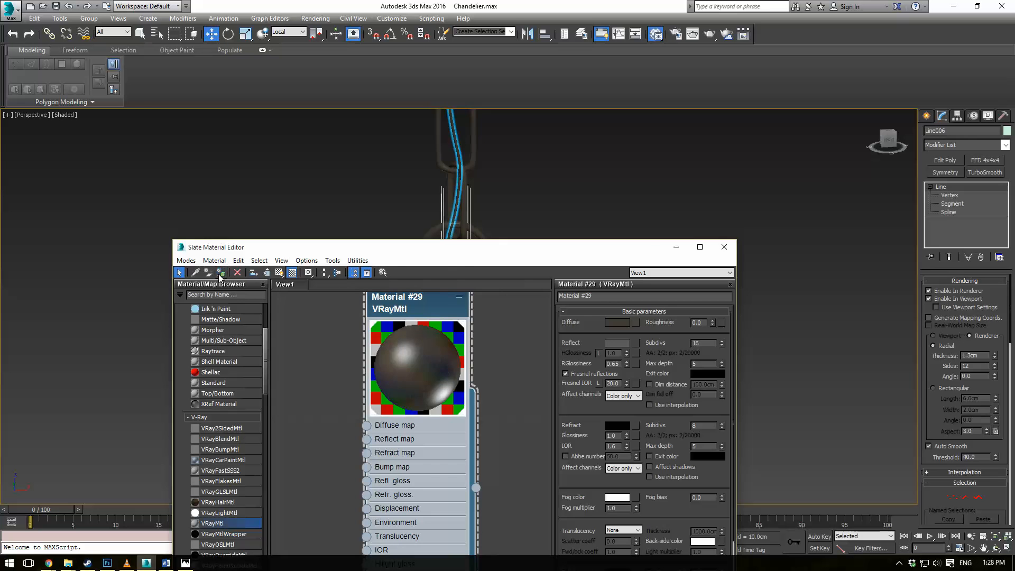
click(724, 247)
click(640, 225)
Place a targeted Physical camera in the Top view, lower-left of the chandelier and aimed at its centre, and look through it
scroll(621, 284, down, 6)
middle_drag(629, 345, 644, 238)
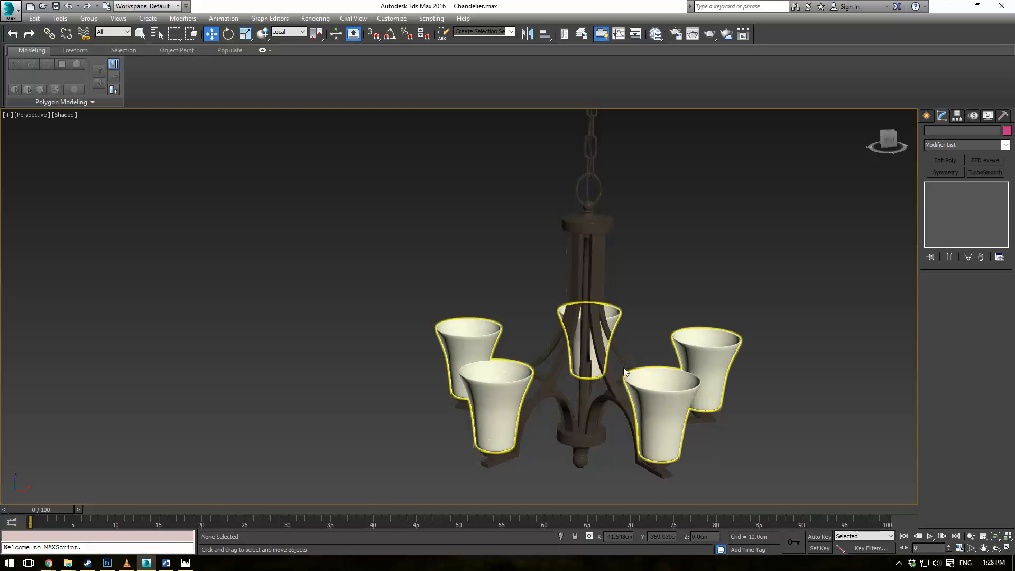
middle_drag(577, 357, 566, 288)
click(927, 116)
click(967, 132)
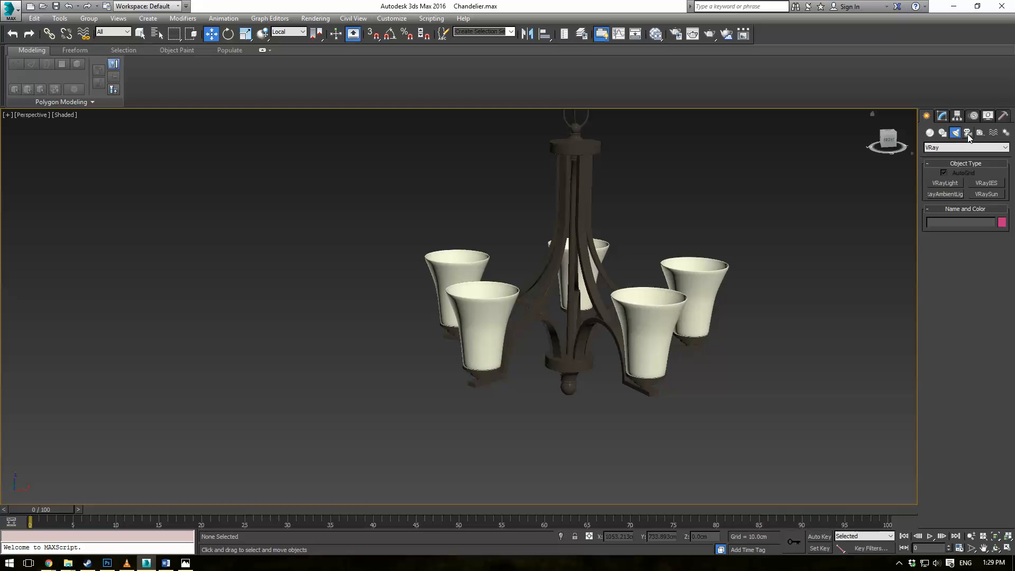
click(949, 194)
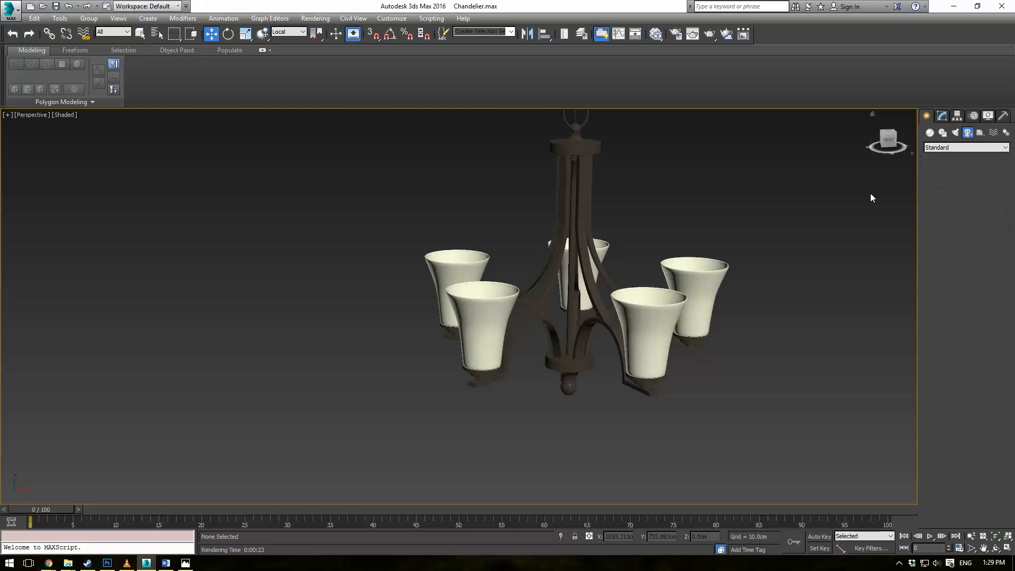
key(t)
scroll(551, 292, down, 5)
scroll(347, 325, up, 1)
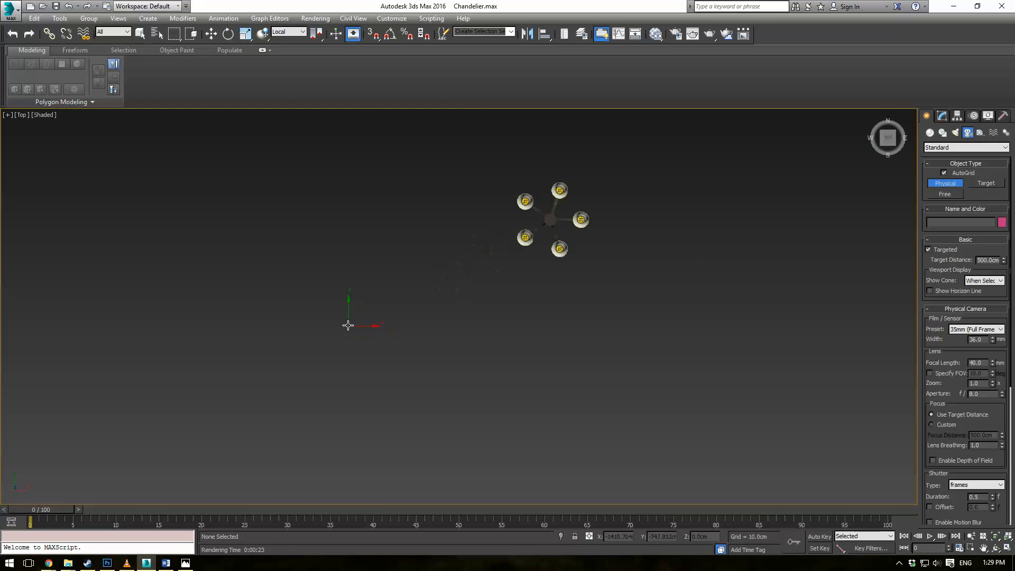
drag(333, 312, 555, 222)
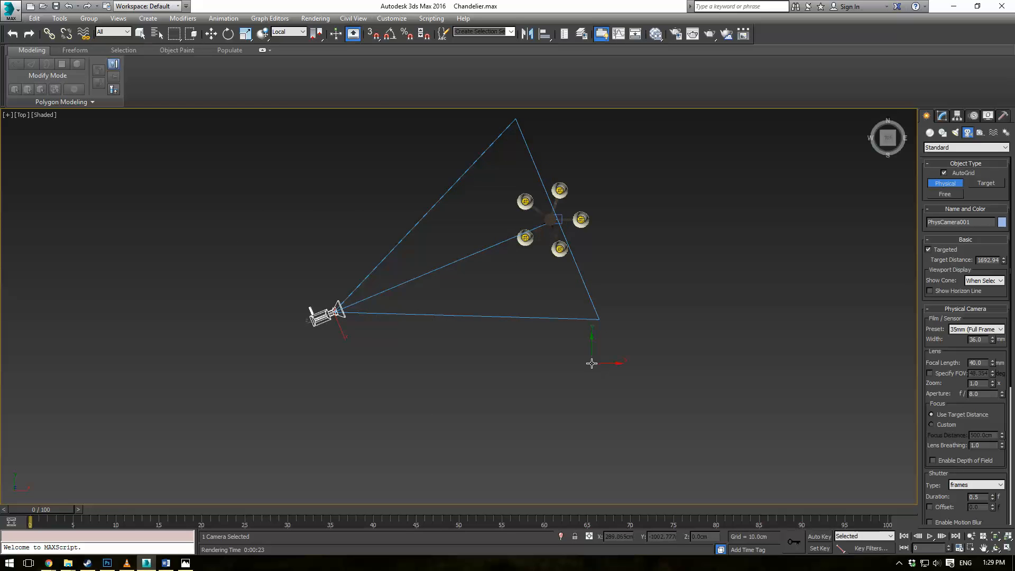
key(c)
middle_drag(556, 332, 559, 376)
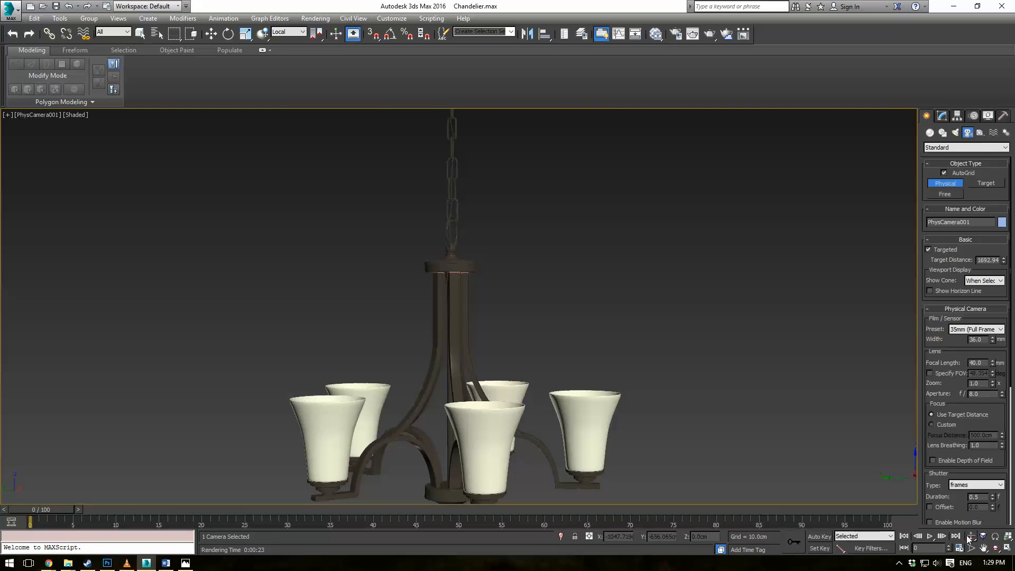
click(612, 315)
key(w)
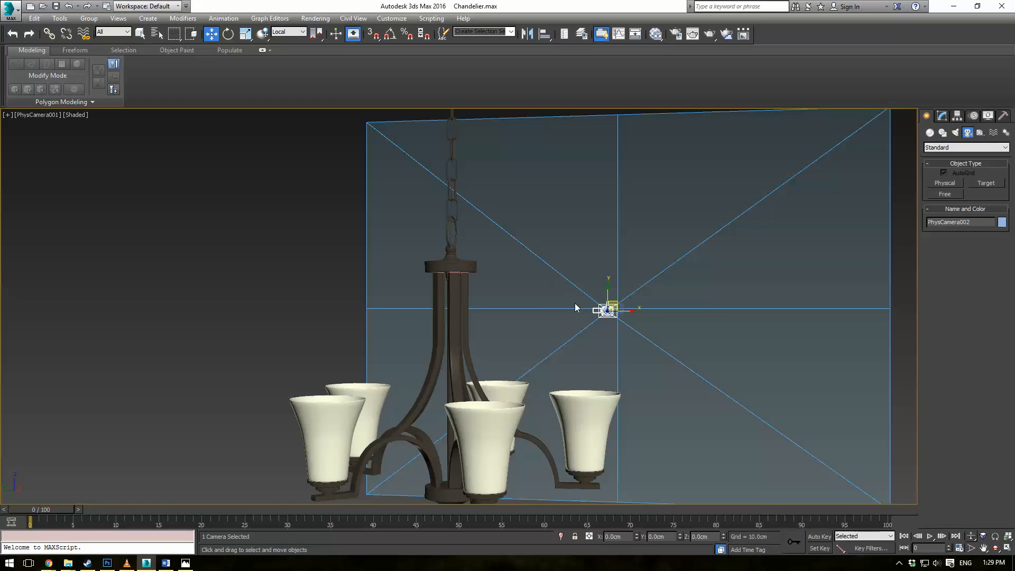
key(ctrl+z)
Dolly, orbit and pan PhysCamera001 to frame the chandelier from below, with its ceiling mount and chain in view
middle_drag(586, 291, 591, 291)
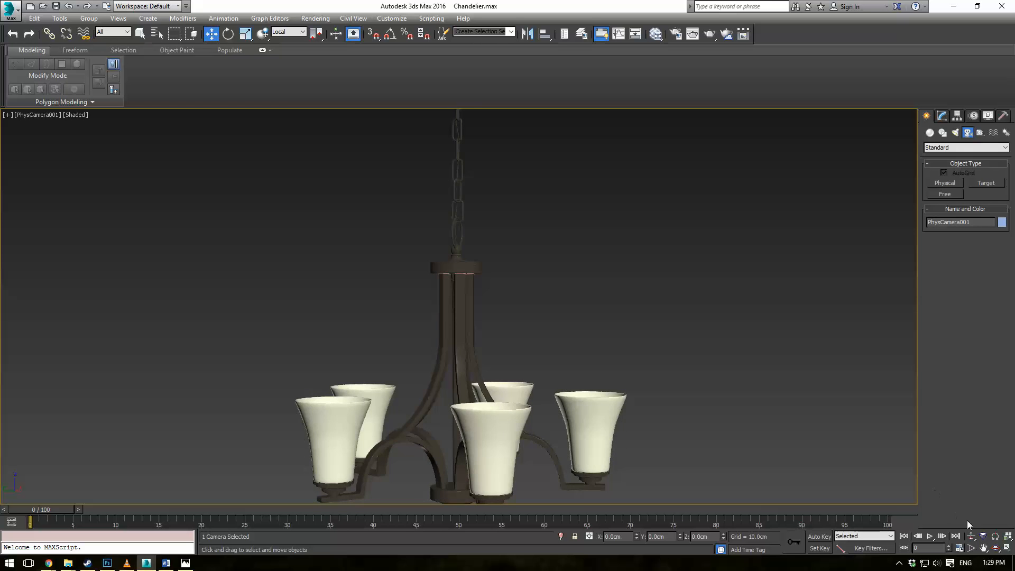
click(972, 536)
mouse_move(601, 277)
mouse_down()
mouse_move(603, 294)
mouse_move(603, 280)
mouse_up()
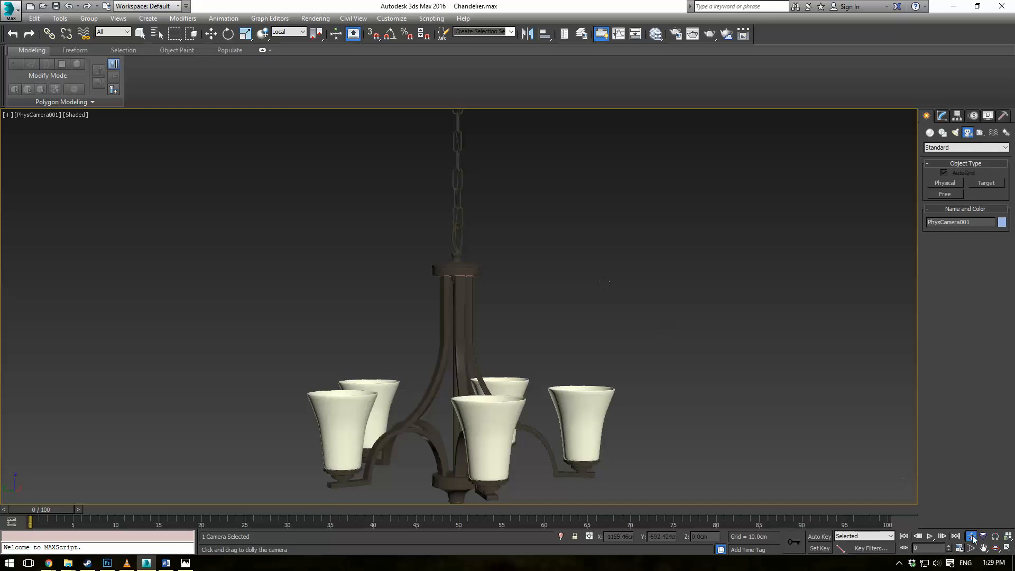
click(996, 548)
drag(619, 343, 585, 305)
mouse_move(585, 305)
middle_down()
mouse_move(571, 291)
mouse_move(599, 310)
middle_up()
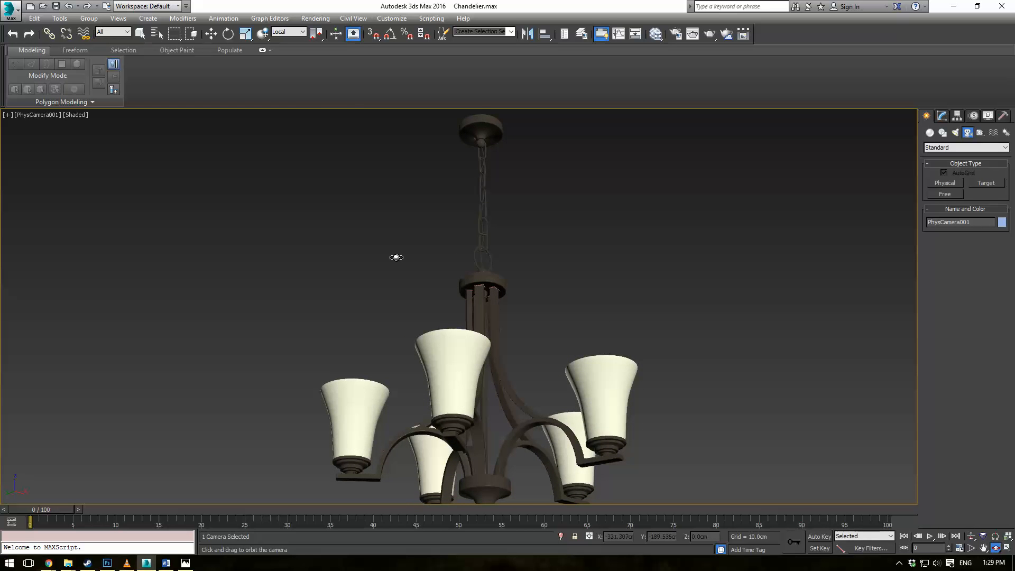
key(w)
drag(394, 250, 531, 307)
alt+drag(429, 188, 543, 259)
key(m)
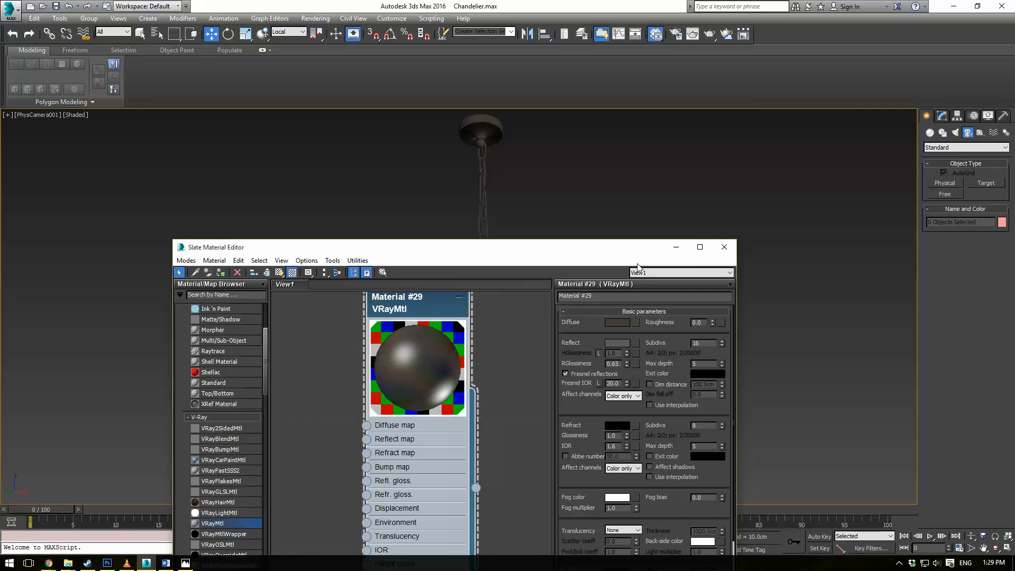
click(725, 247)
click(649, 219)
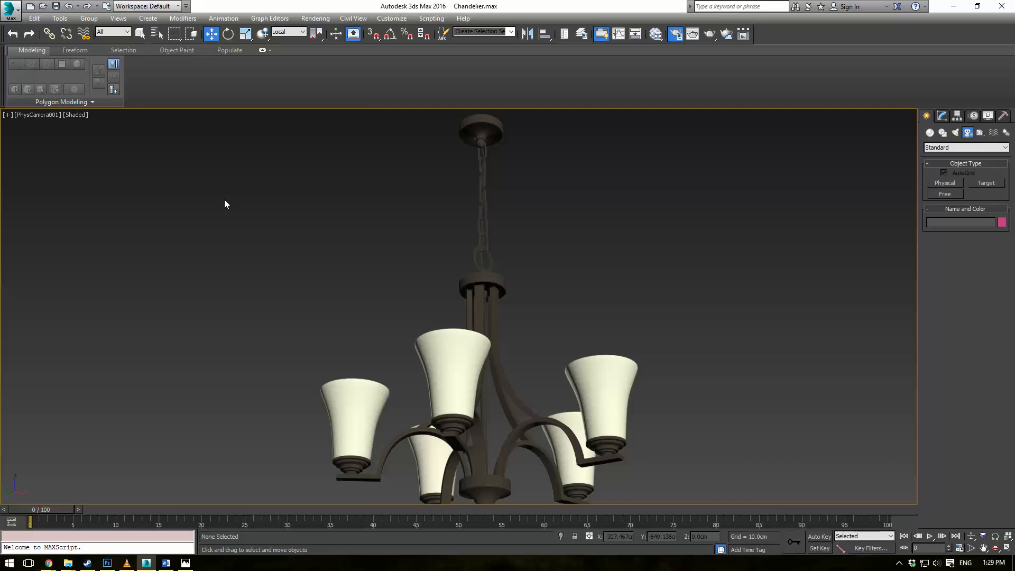
Set the render output size to the HDTV (video) preset at 480x270
key(F10)
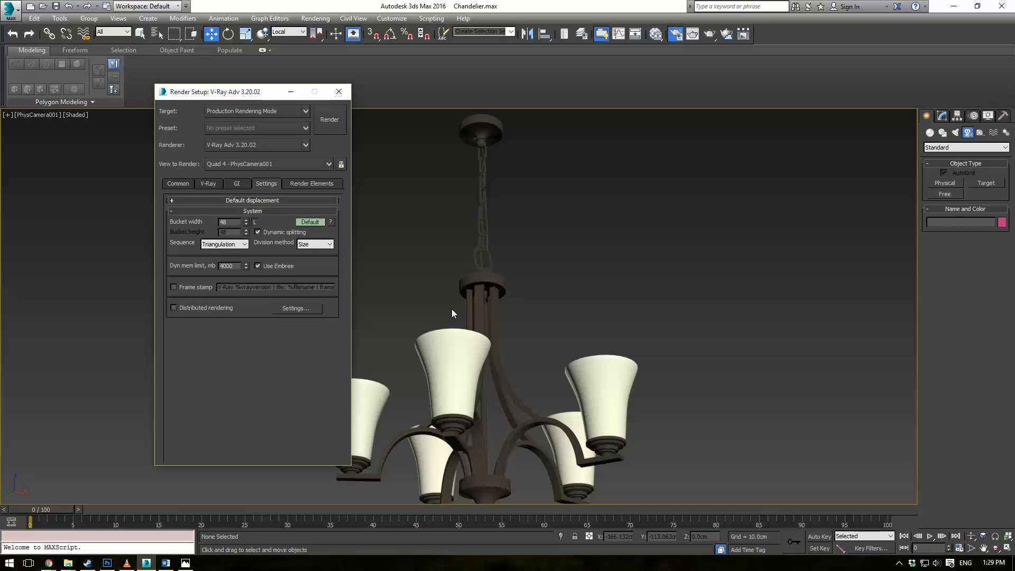
click(177, 187)
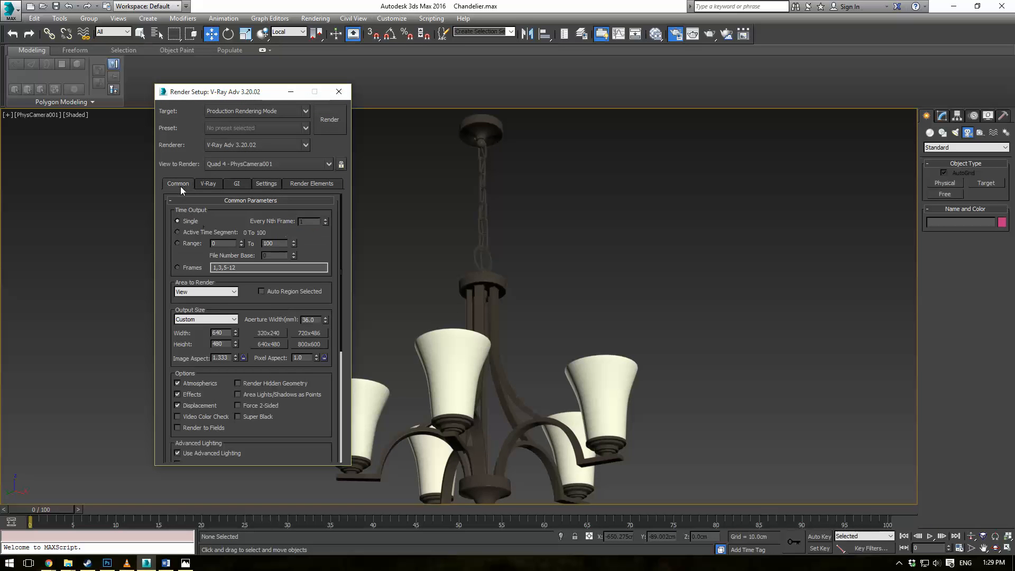
click(197, 320)
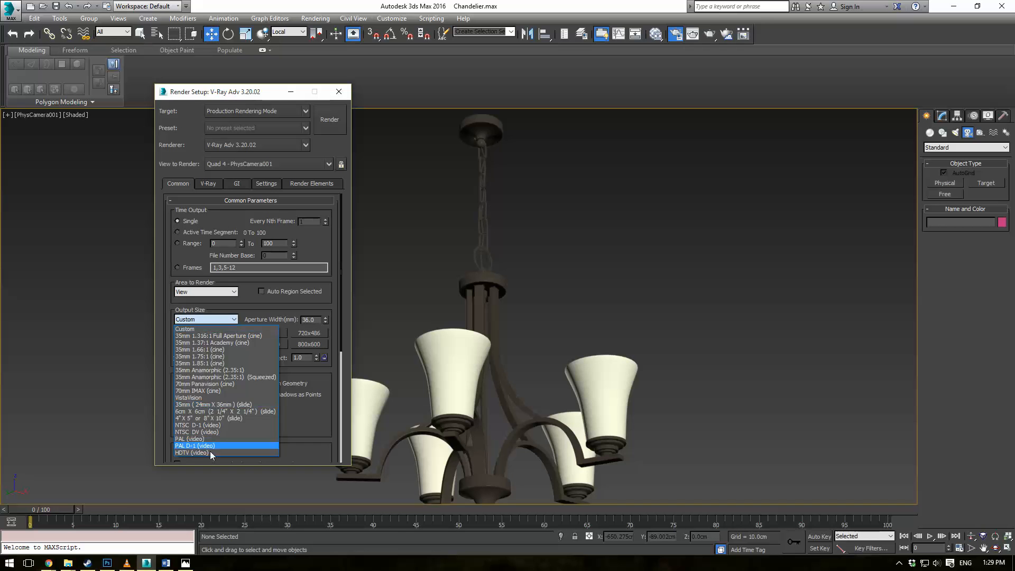
click(209, 453)
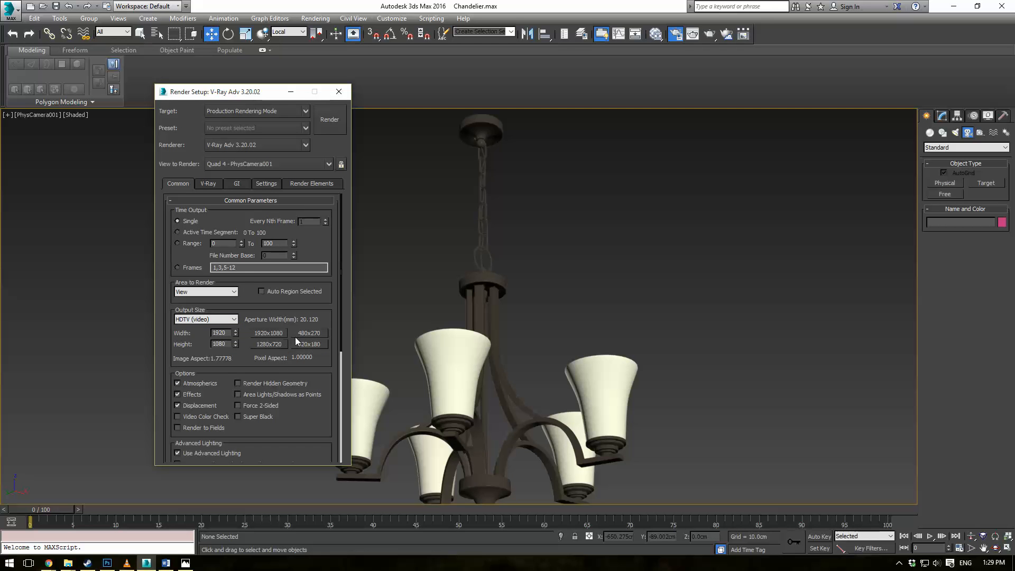
Enable global illumination with Irradiance map as the primary engine, and set the irradiance map preset to Low
click(237, 184)
click(194, 212)
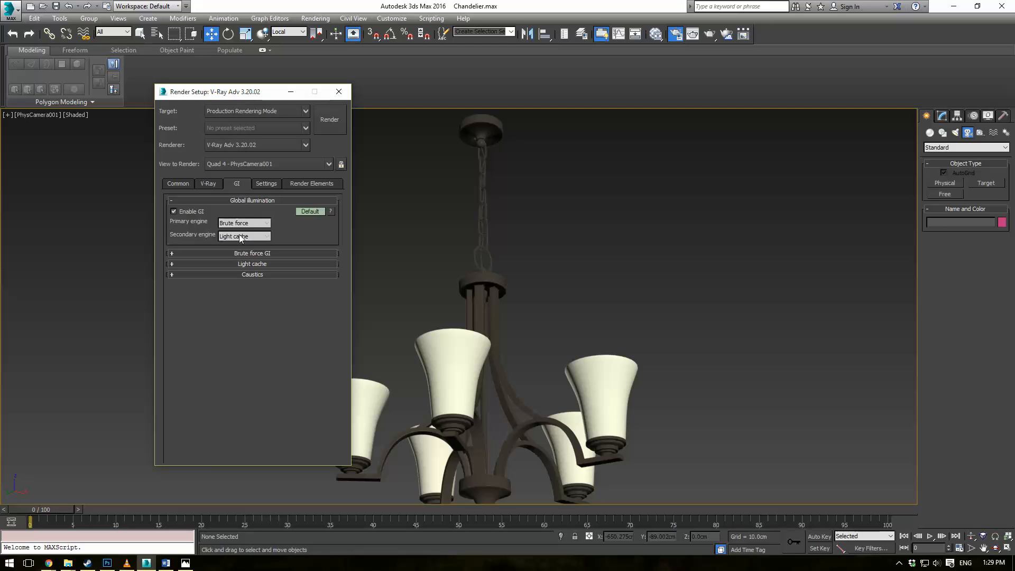
click(255, 225)
click(247, 234)
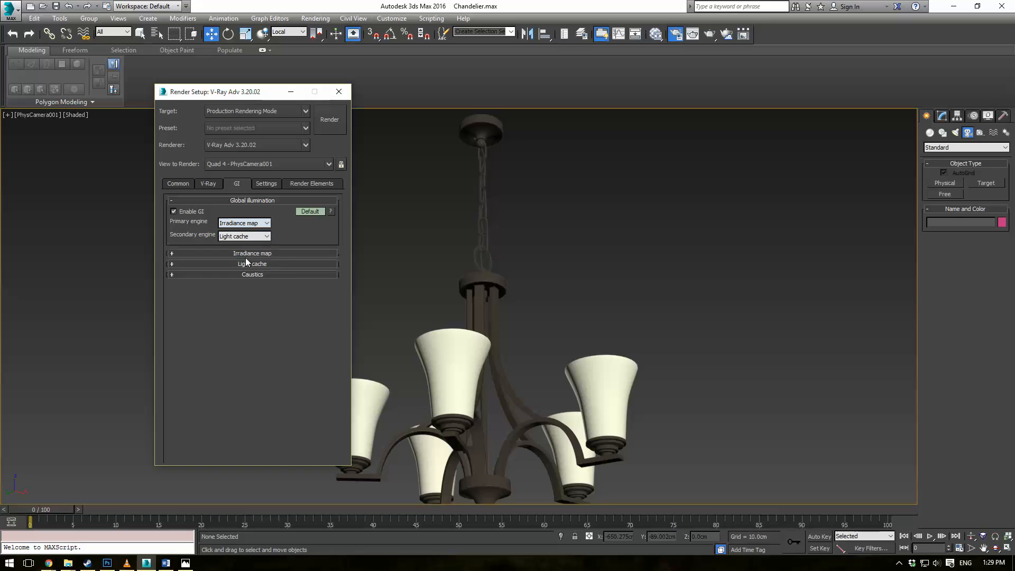
click(243, 253)
click(247, 265)
click(238, 290)
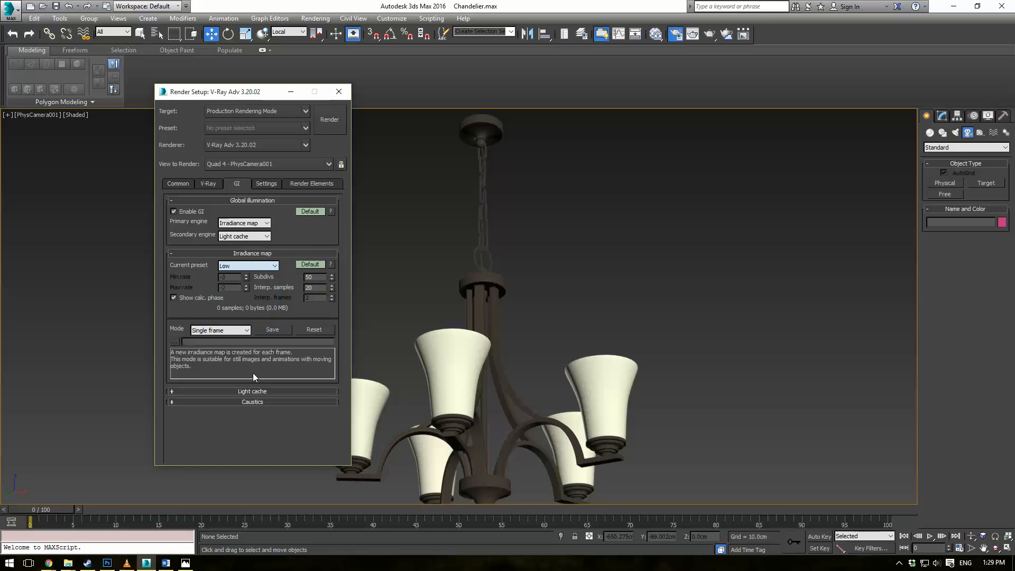
Set the light cache subdivisions to 200
click(253, 391)
double_click(229, 401)
text(2)
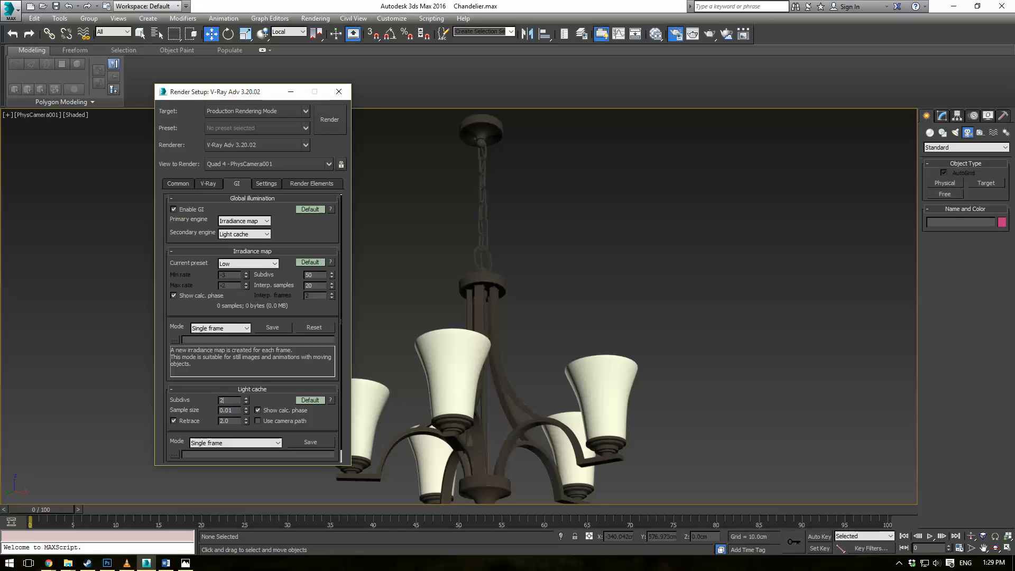
text(00)
Set the V-Ray image sampler type to Adaptive subdivision and run a test render of the PhysCamera001 view
click(206, 186)
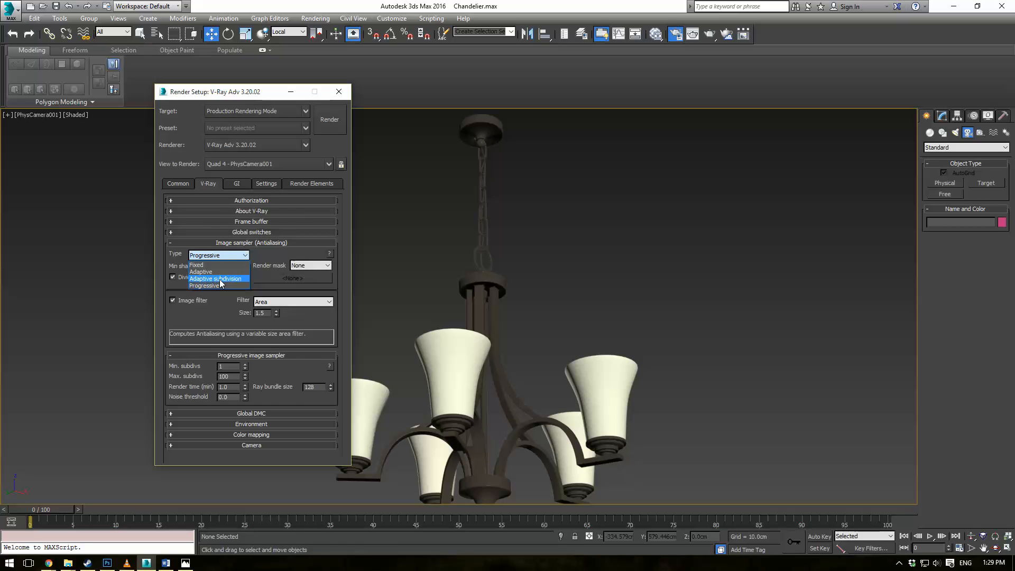
click(220, 278)
click(338, 93)
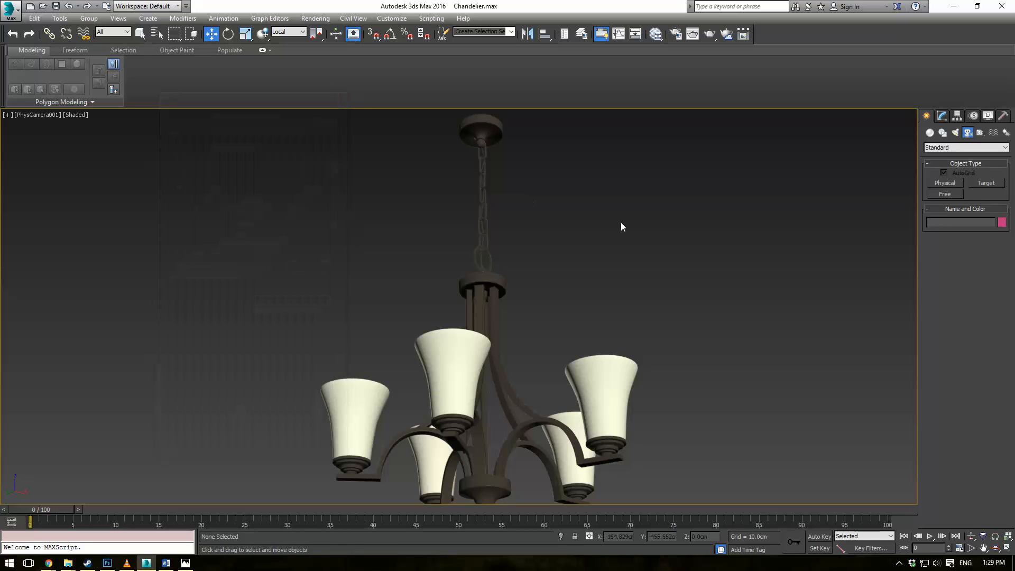
click(709, 37)
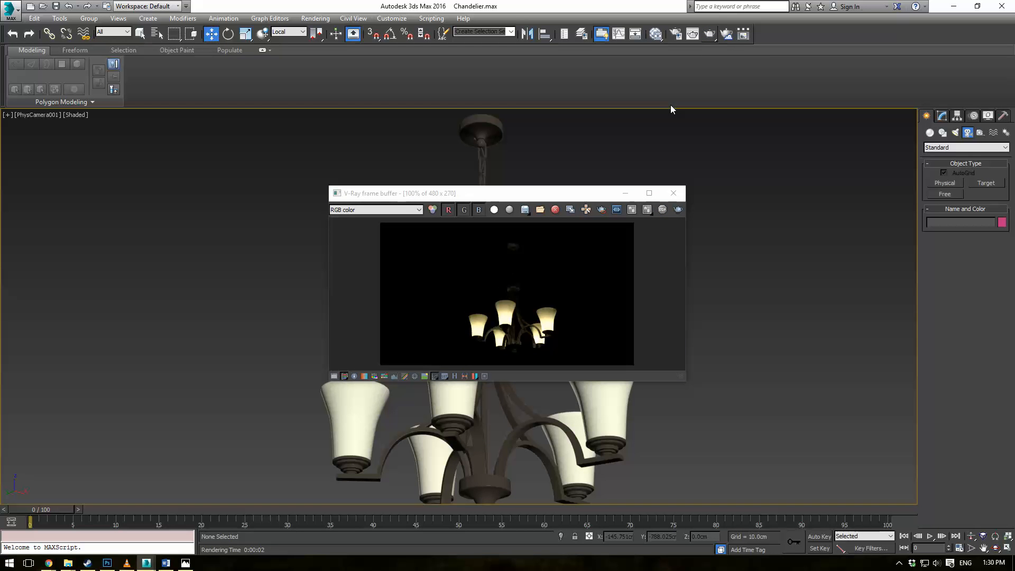
click(679, 198)
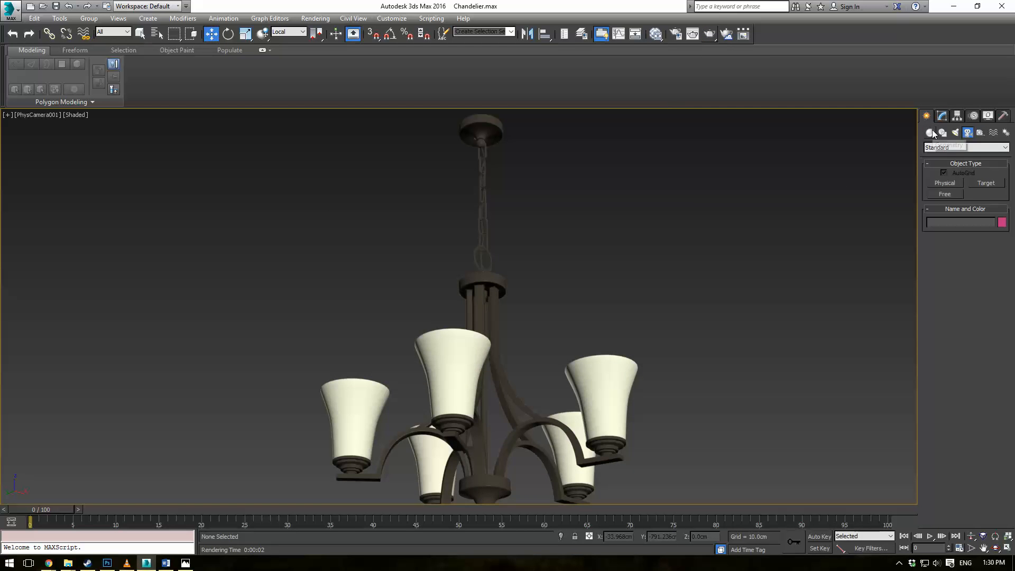
Create a plane about 1568 cm long and 1902 cm wide around the chandelier in the Top view
click(931, 132)
click(981, 226)
key(t)
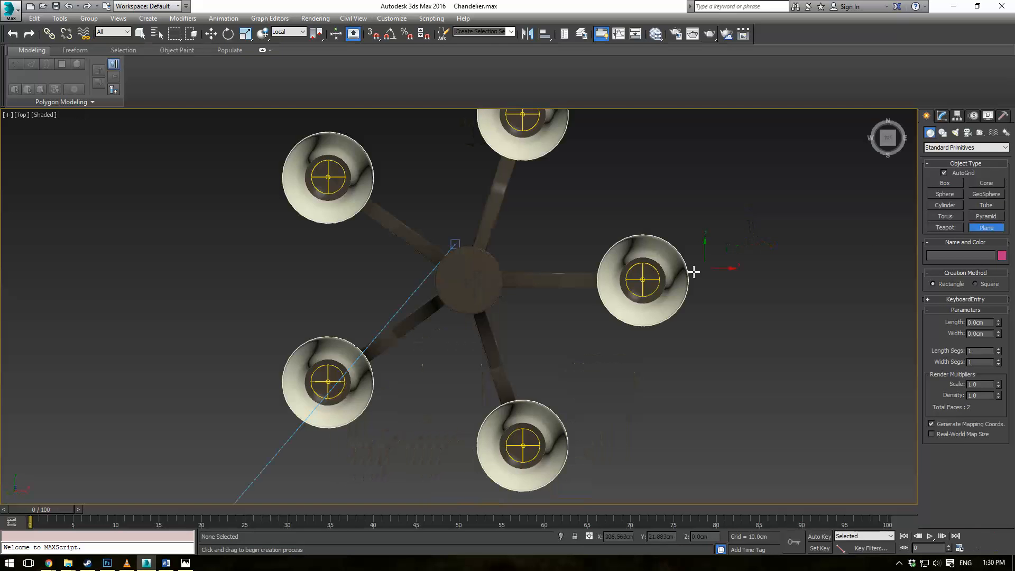
scroll(340, 220, down, 6)
drag(264, 164, 457, 325)
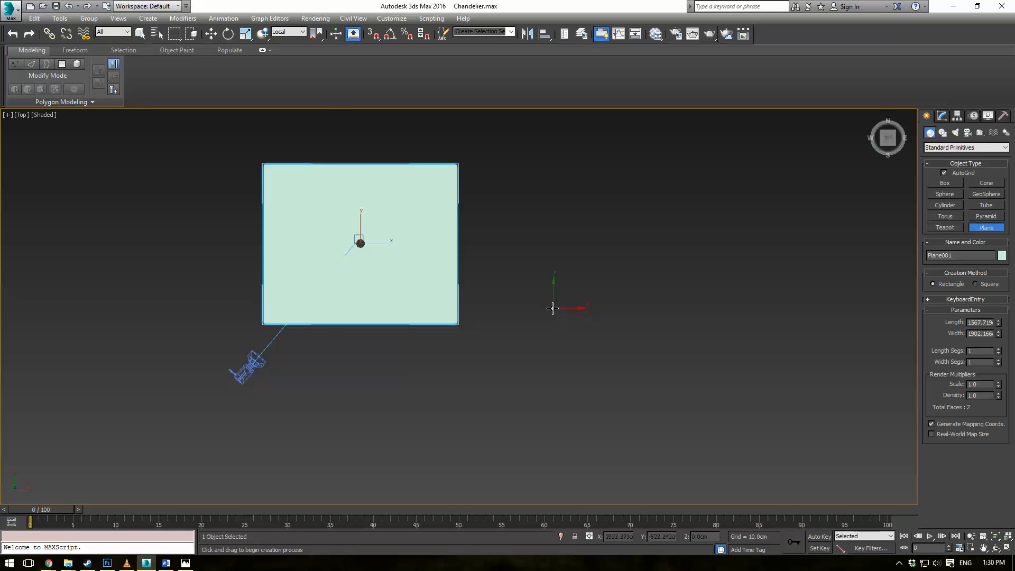
Move the plane up in the Front view until it sits on top of the chandelier's ceiling mount
key(c)
key(f)
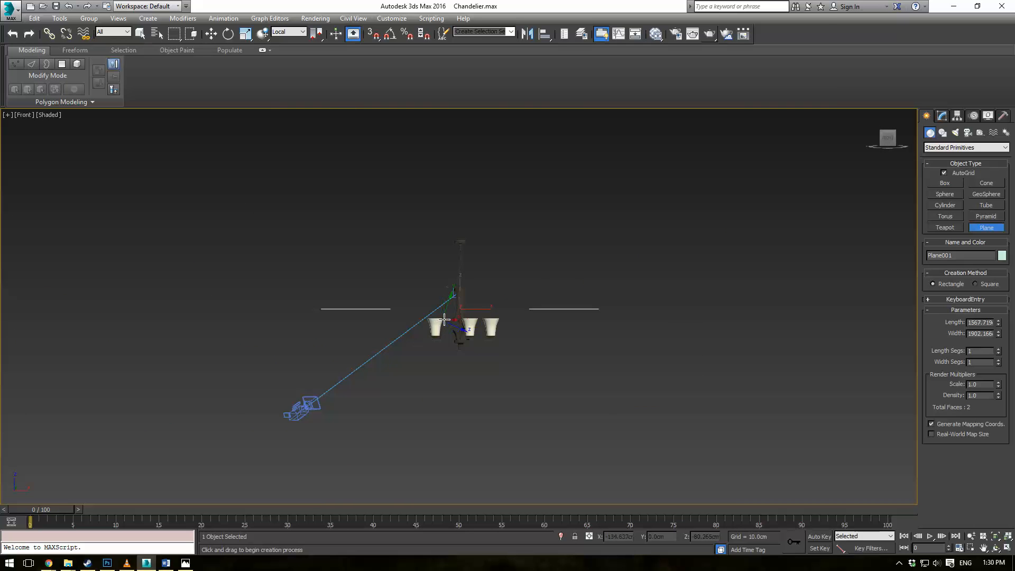
key(w)
scroll(478, 306, up, 2)
drag(455, 291, 457, 193)
key(F4)
scroll(462, 186, up, 6)
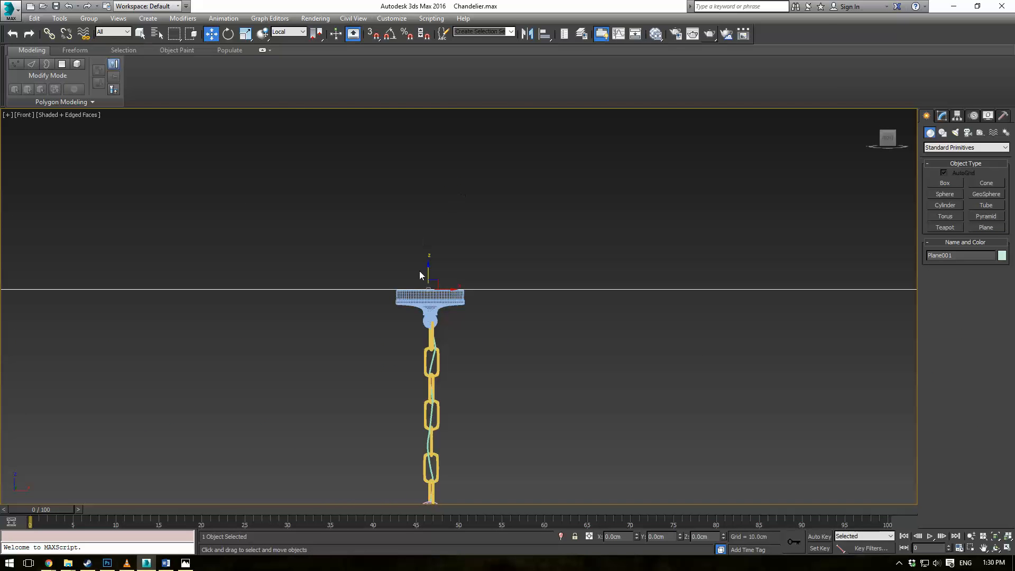
drag(427, 270, 428, 270)
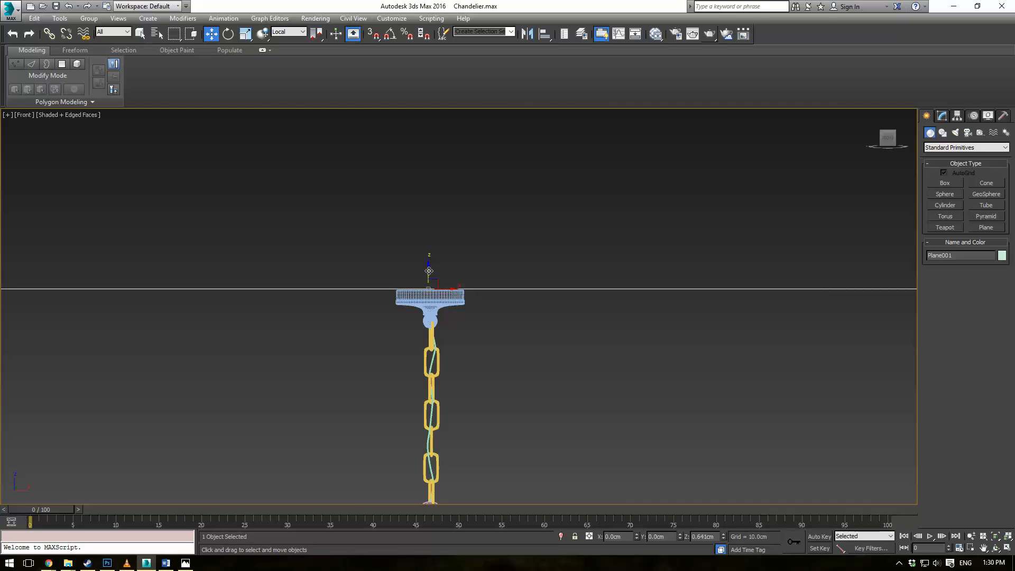
click(573, 369)
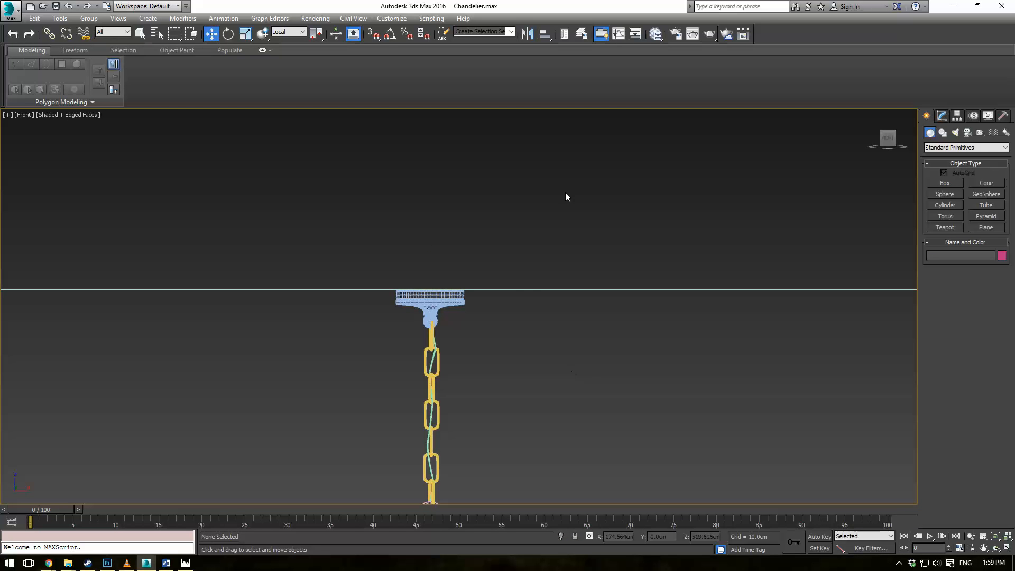
Convert the ceiling plane to Editable Poly and extend its back and right edges down to about Z -932 cm as walls
middle_drag(522, 281, 552, 246)
scroll(566, 317, down, 3)
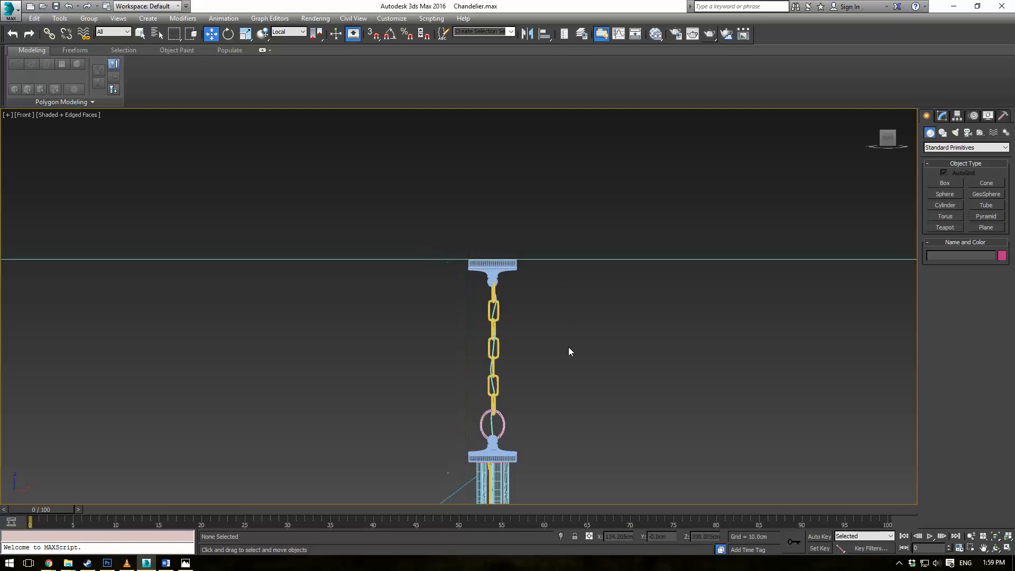
middle_drag(570, 349, 563, 229)
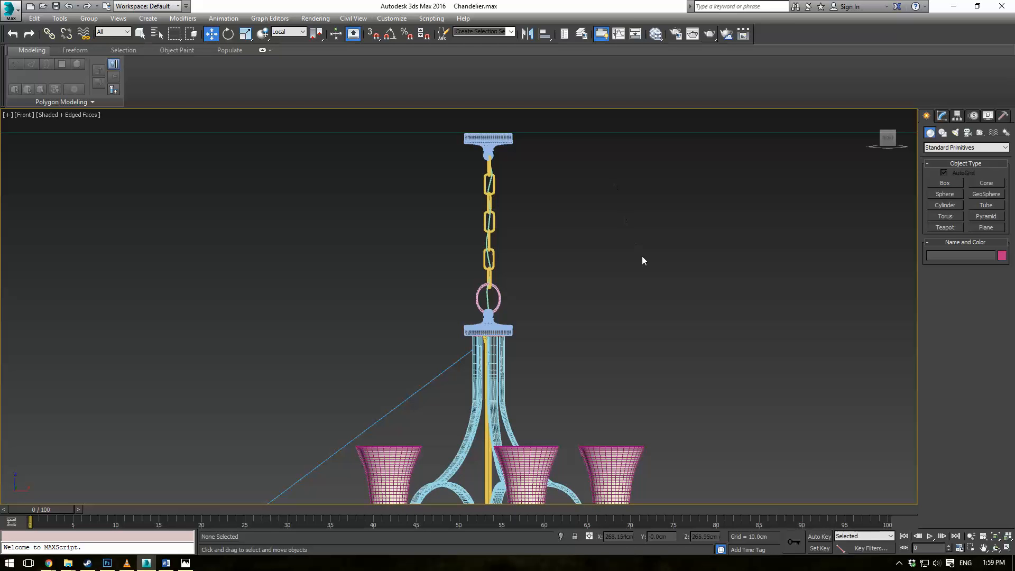
middle_drag(612, 301, 617, 215)
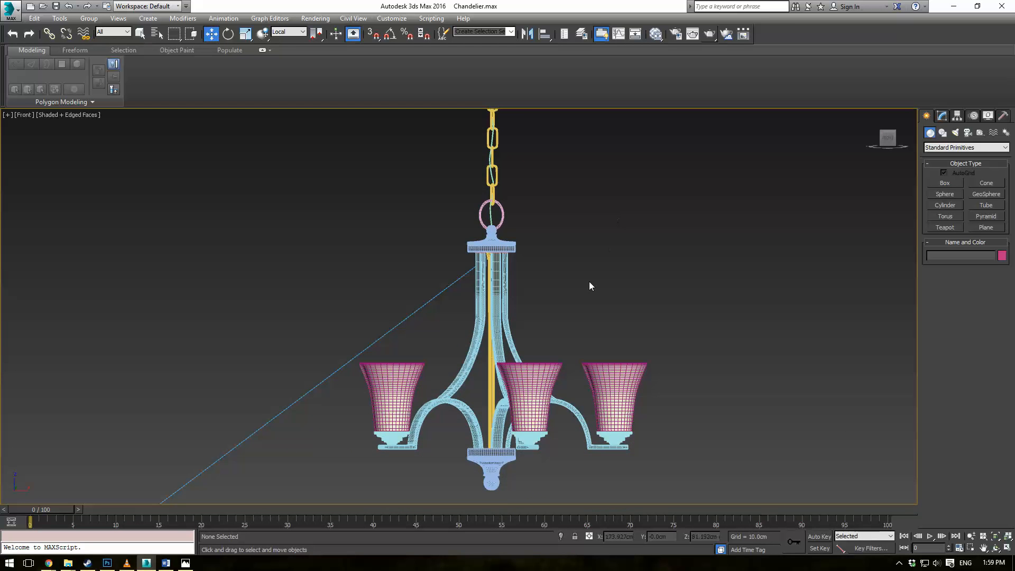
key(p)
scroll(585, 288, down, 5)
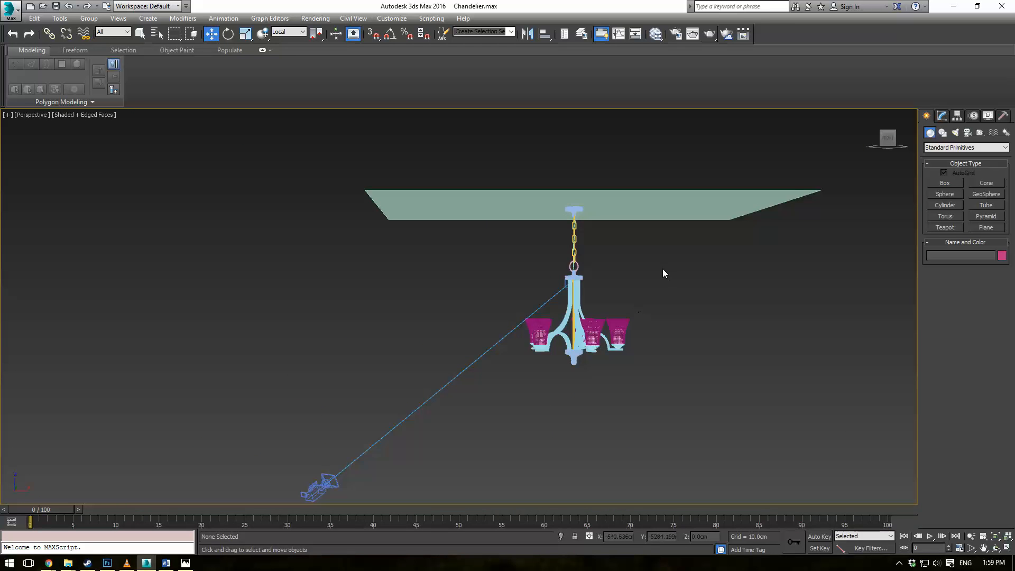
alt+middle_drag(664, 273, 590, 237)
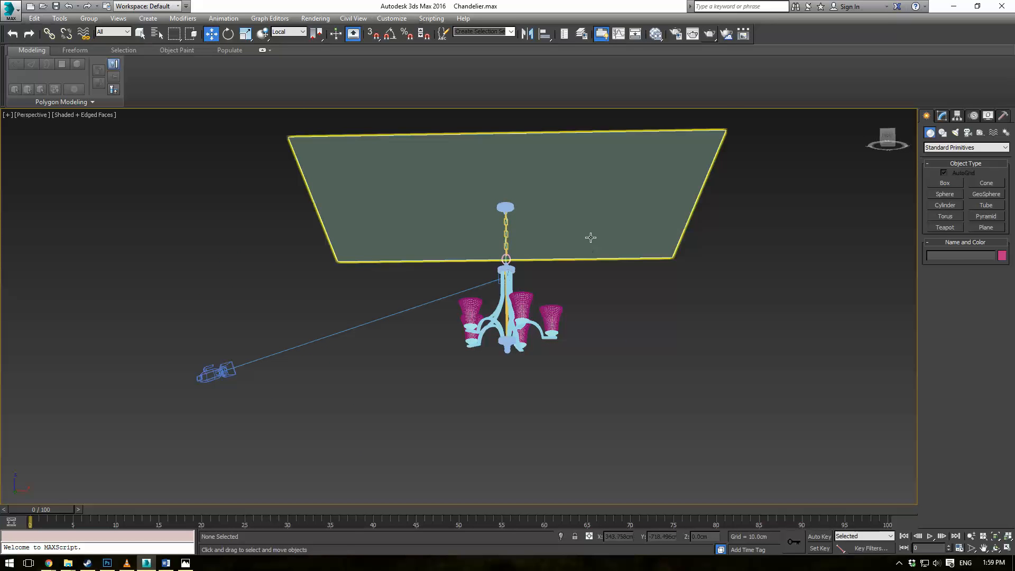
click(592, 237)
click(942, 115)
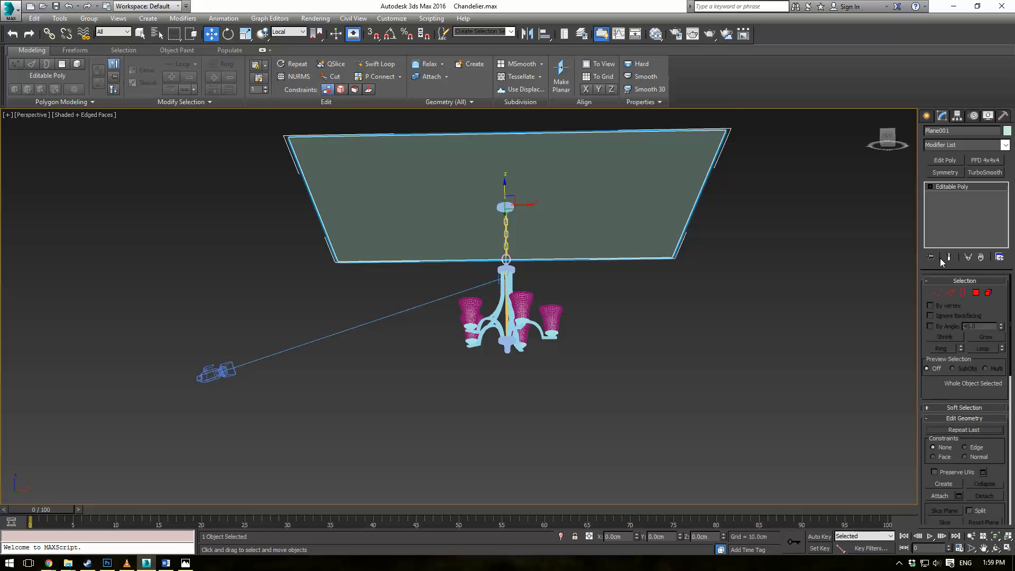
click(950, 293)
drag(655, 242, 652, 288)
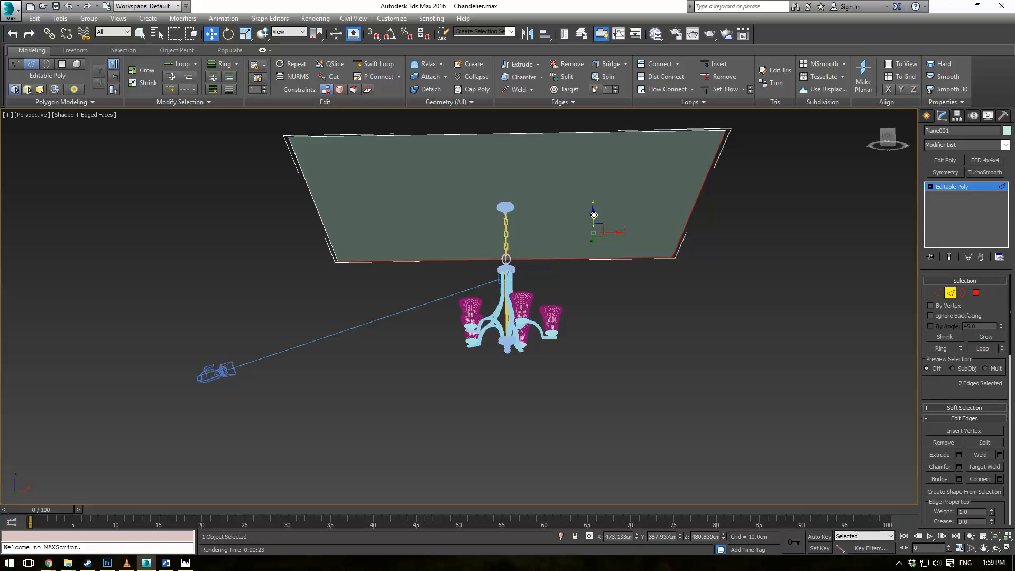
shift+drag(596, 220, 605, 480)
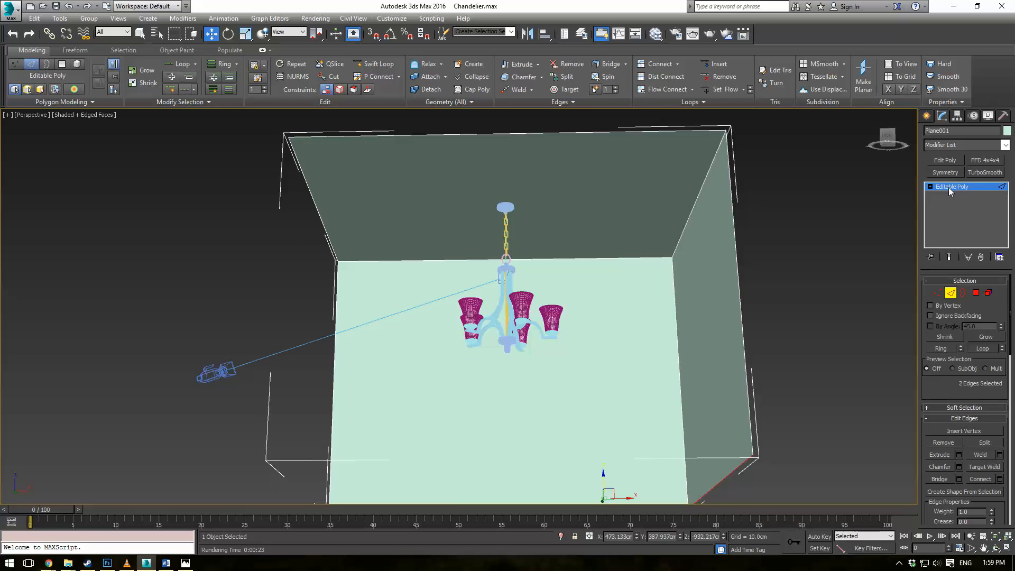
Extend the side wall's lower edge across the room to the opposite side to form a floor
alt+middle_drag(801, 283, 812, 194)
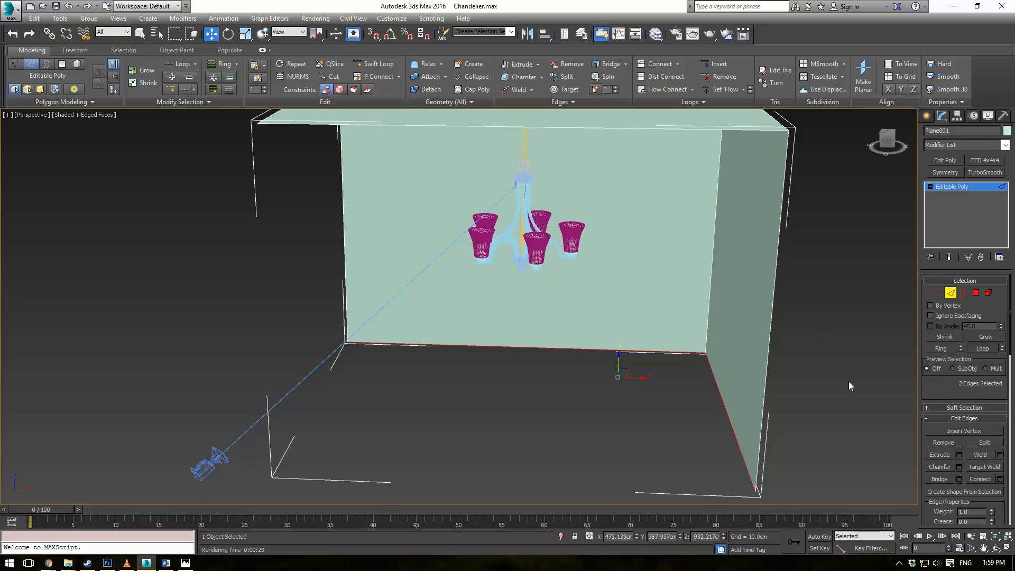
click(730, 418)
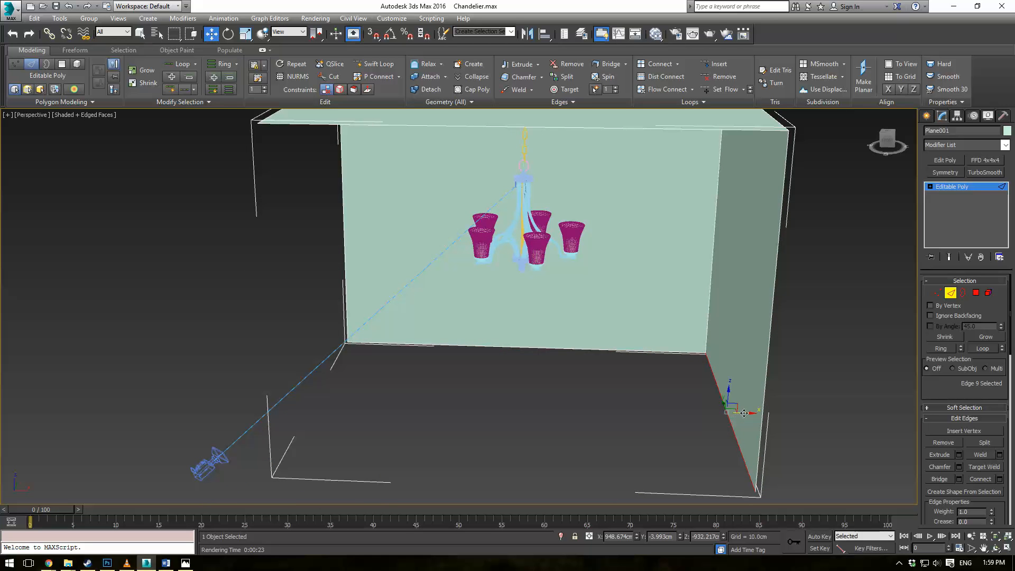
shift+drag(744, 413, 335, 400)
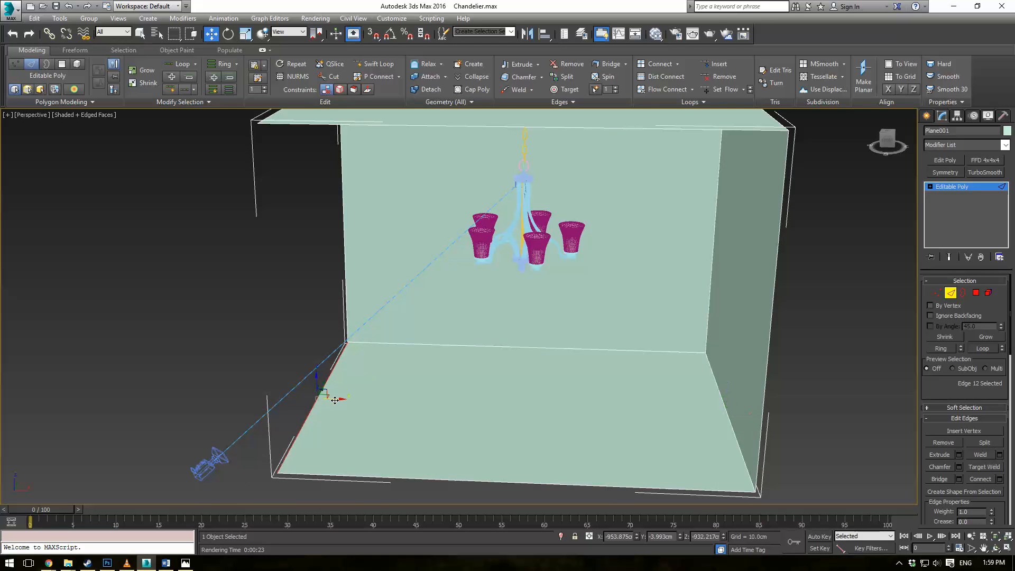
Lower the floor's vertices to about Z -1632 cm to make the room taller
click(938, 292)
scroll(340, 322, down, 4)
drag(678, 398, 649, 365)
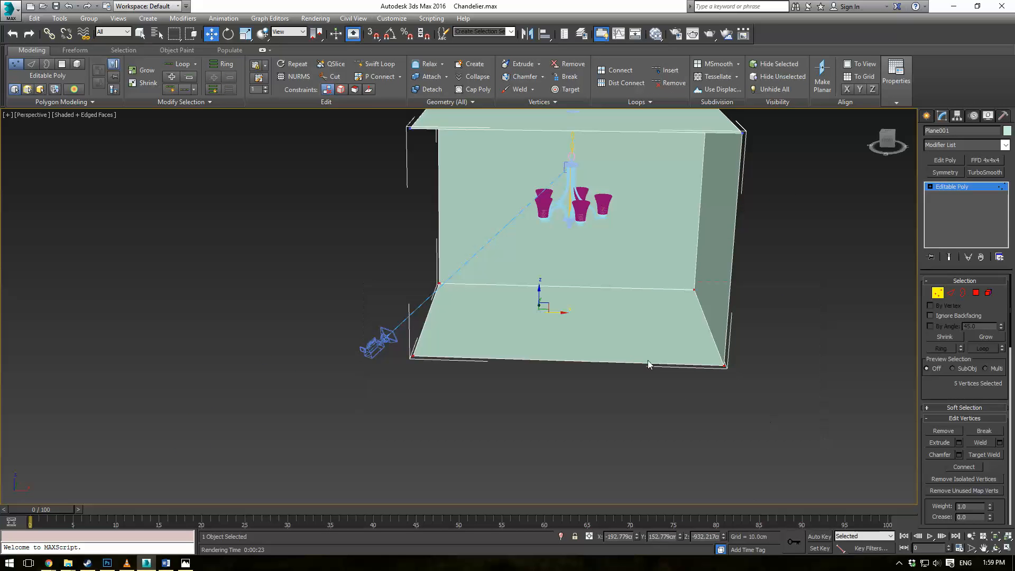
drag(536, 296, 513, 375)
alt+middle_drag(513, 375, 570, 346)
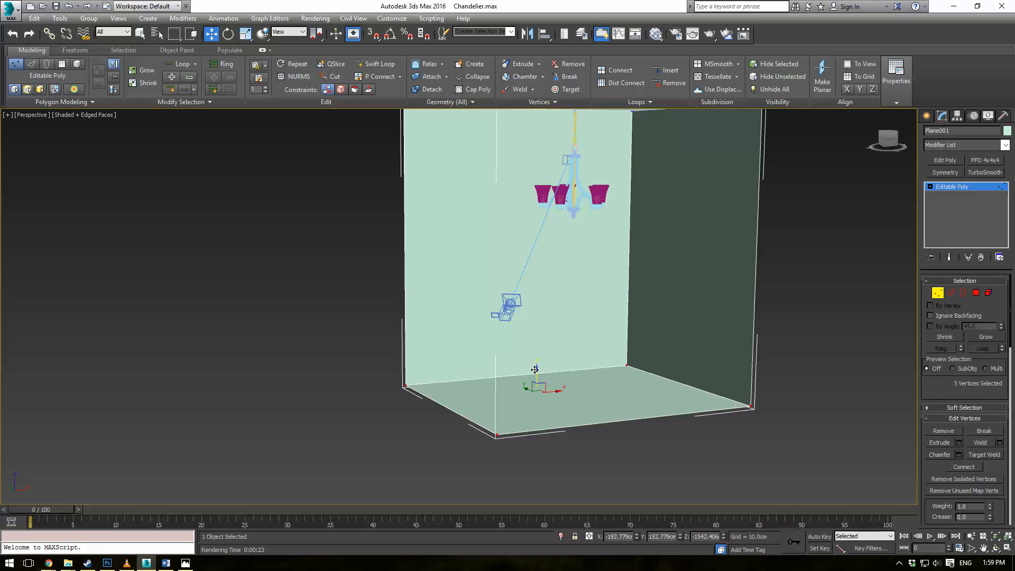
drag(535, 370, 535, 381)
click(826, 342)
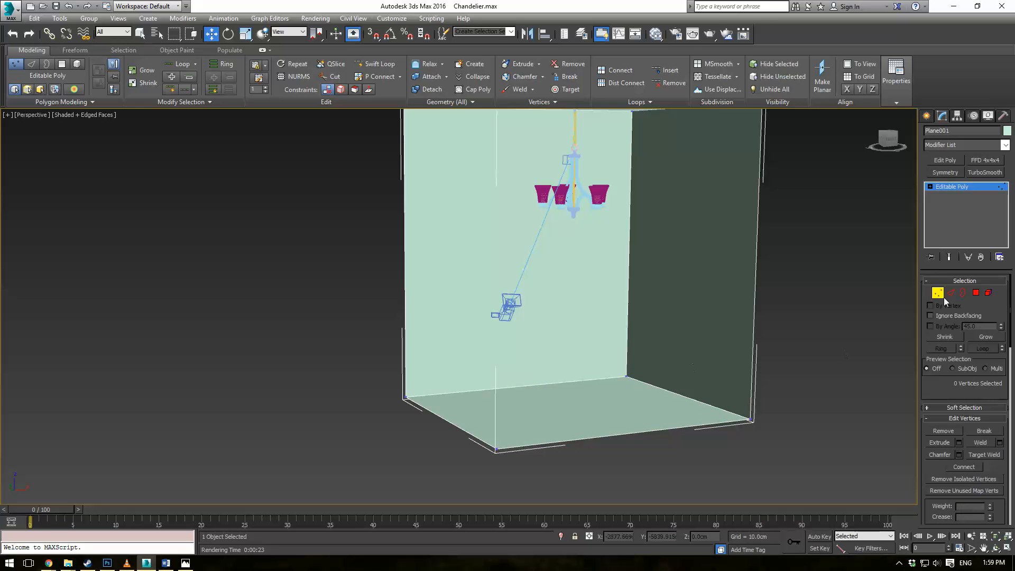
Detach the floor polygon from the room mesh
click(976, 292)
click(659, 411)
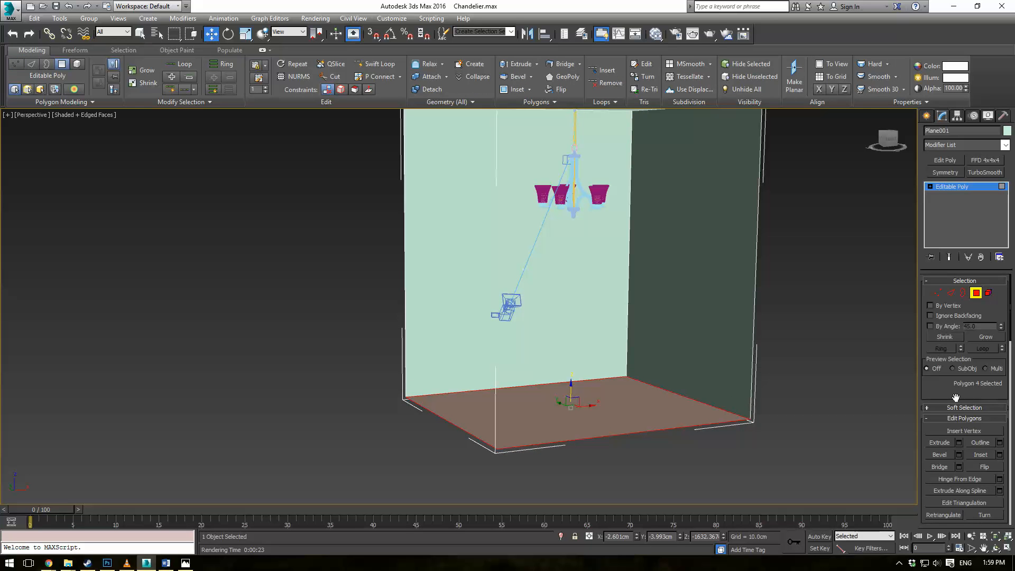
scroll(979, 407, down, 3)
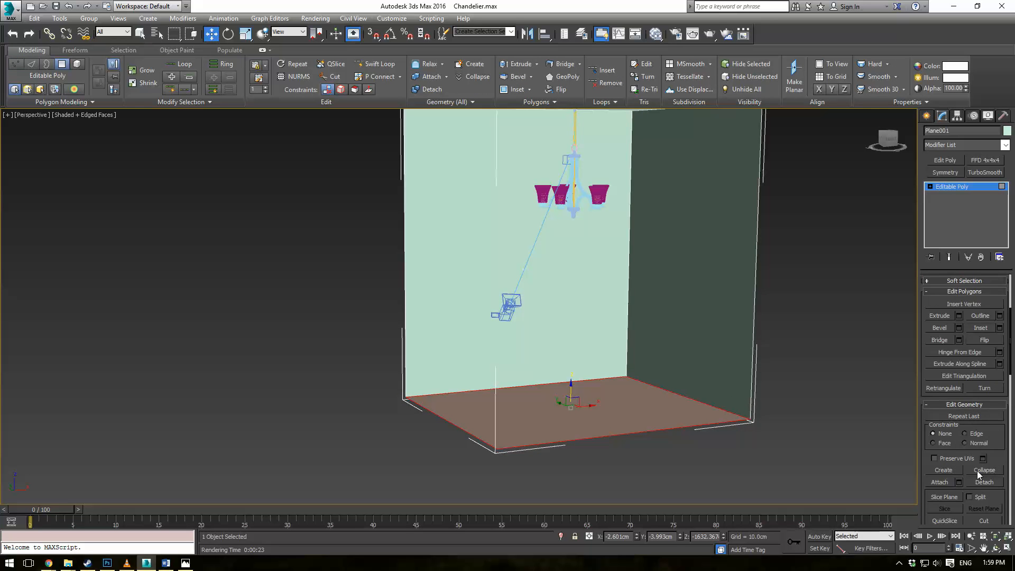
click(984, 482)
click(541, 290)
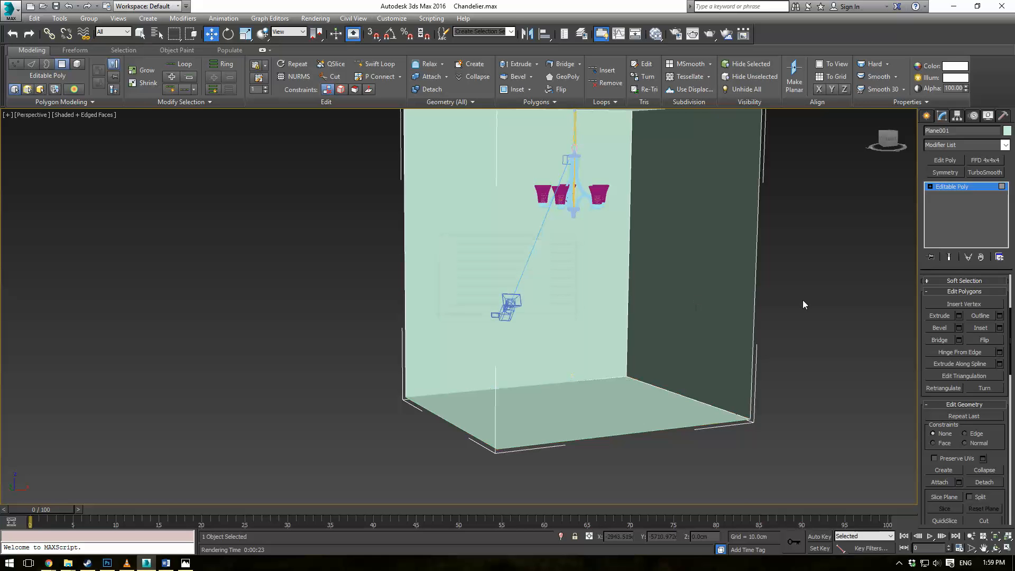
Create a new VRayMtl in the Slate Material Editor and assign it to the detached floor
key(m)
drag(472, 252, 288, 113)
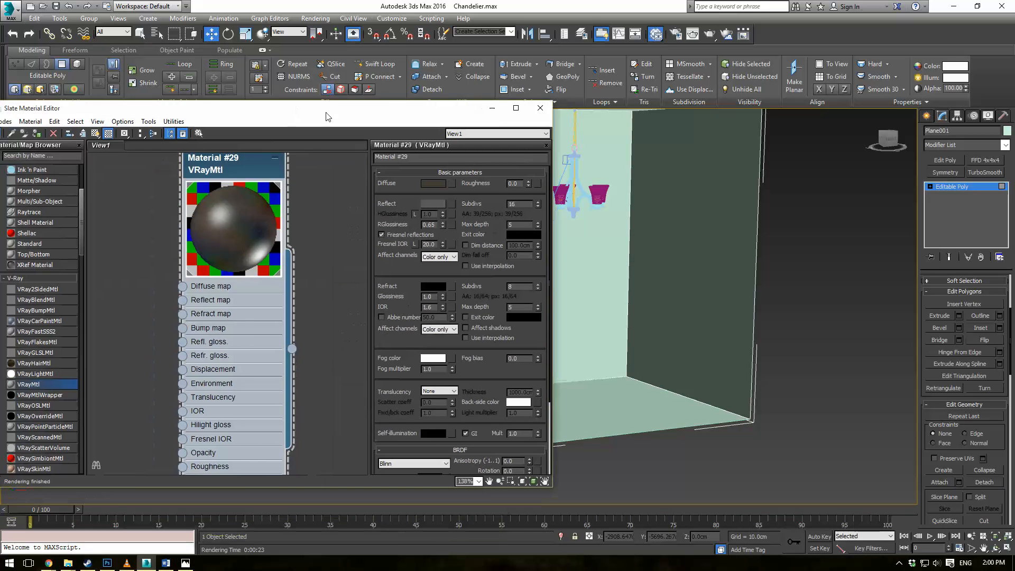
scroll(269, 293, down, 5)
middle_drag(426, 394, 267, 246)
drag(127, 322, 658, 419)
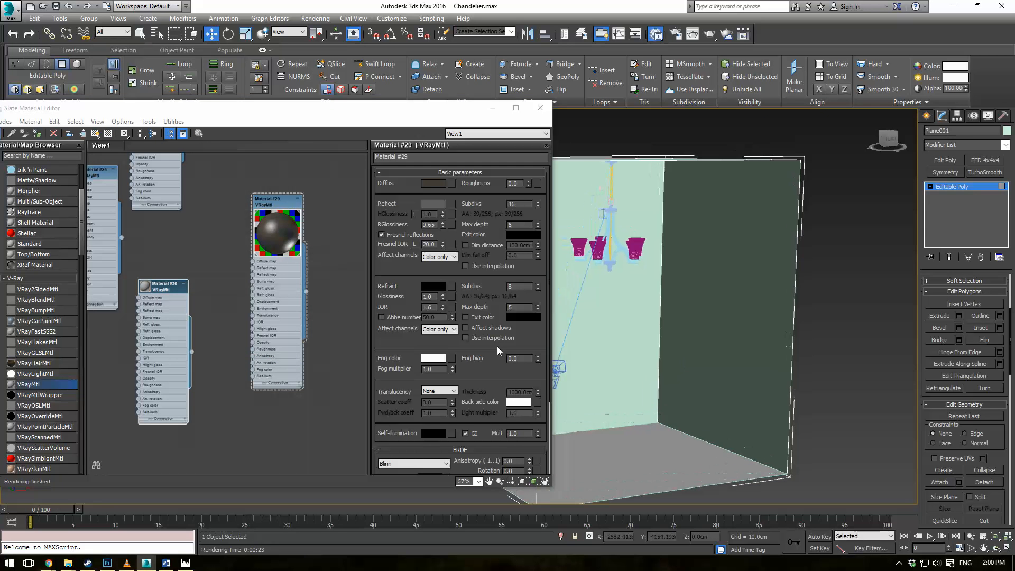
Create another VRayMtl and assign it to the walls and ceiling
middle_drag(176, 361, 177, 283)
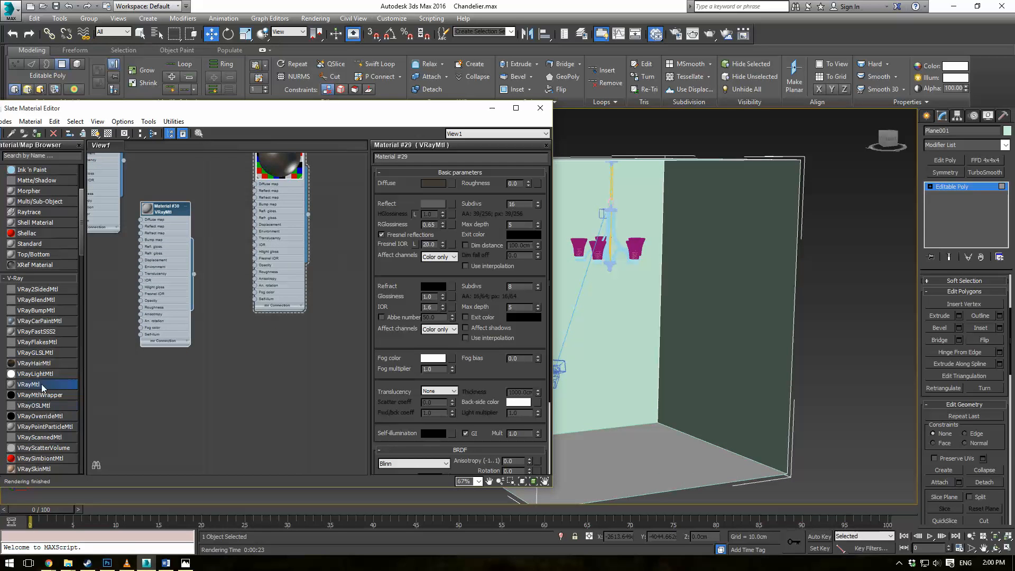
drag(43, 387, 278, 358)
drag(300, 431, 671, 353)
middle_drag(293, 322, 297, 256)
scroll(233, 331, up, 2)
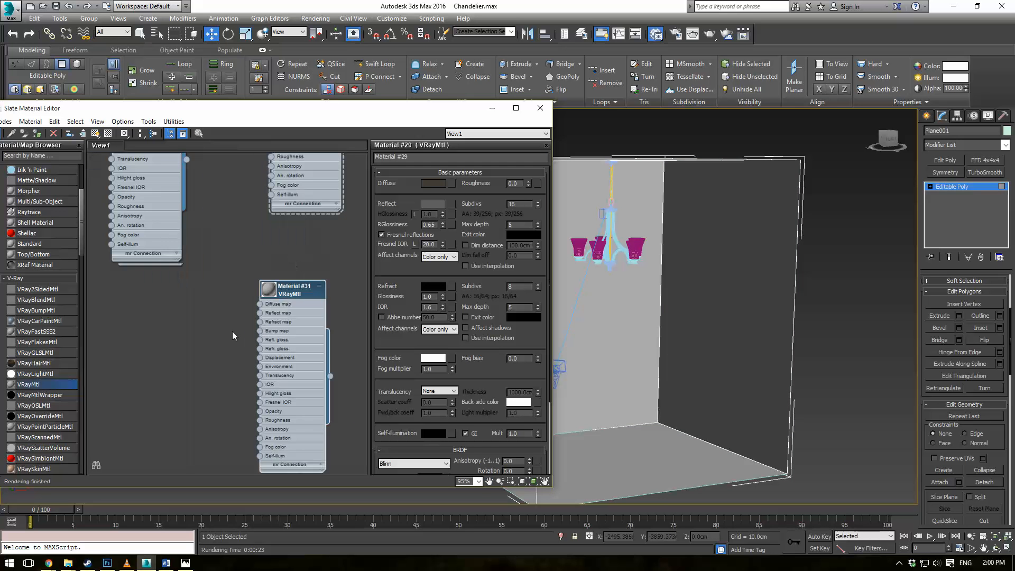
Set the wall material's diffuse colour to brown, RGB 80, 63, 42
double_click(273, 290)
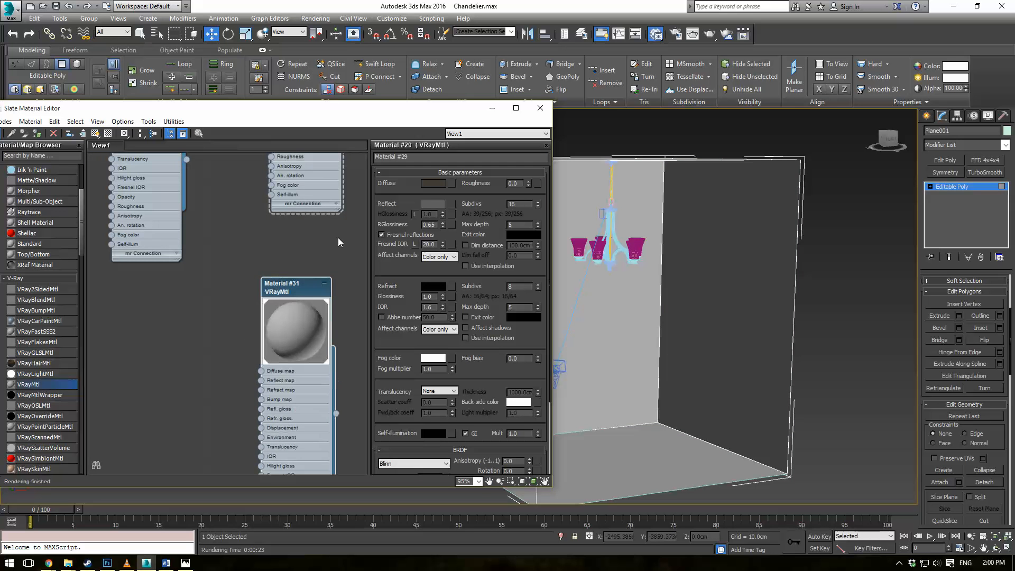
double_click(300, 294)
click(433, 183)
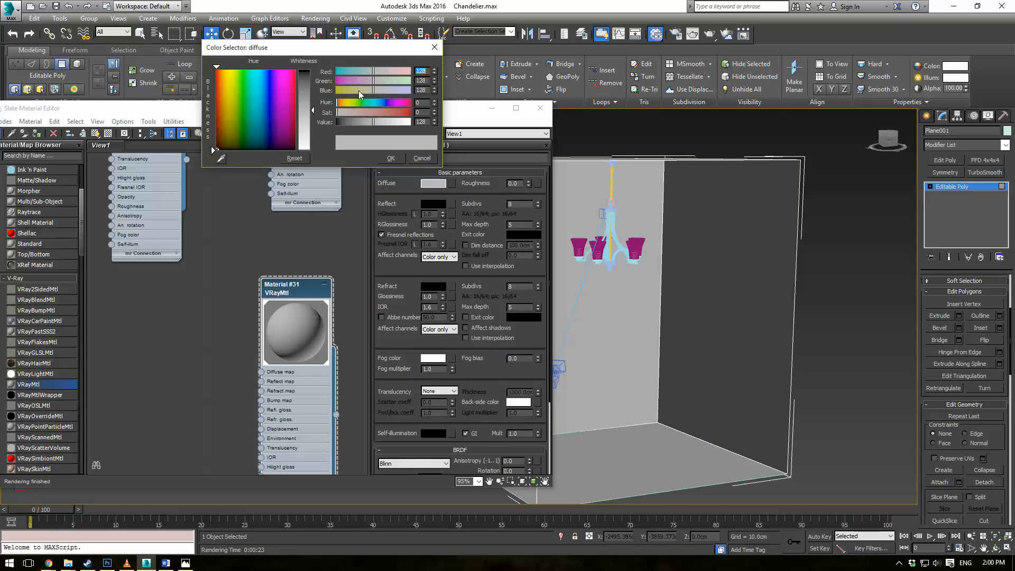
click(359, 90)
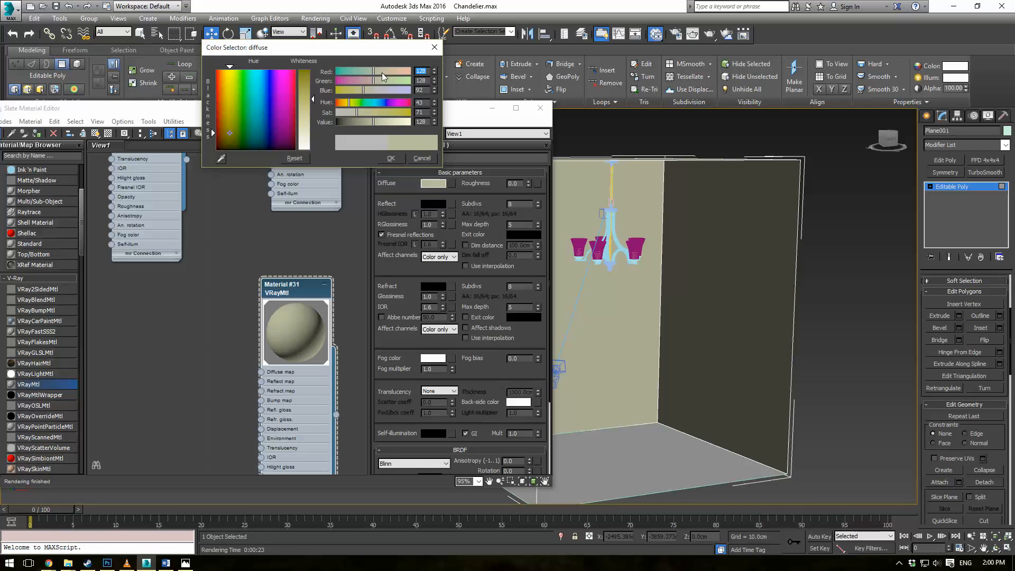
click(382, 72)
drag(405, 112, 371, 113)
click(368, 121)
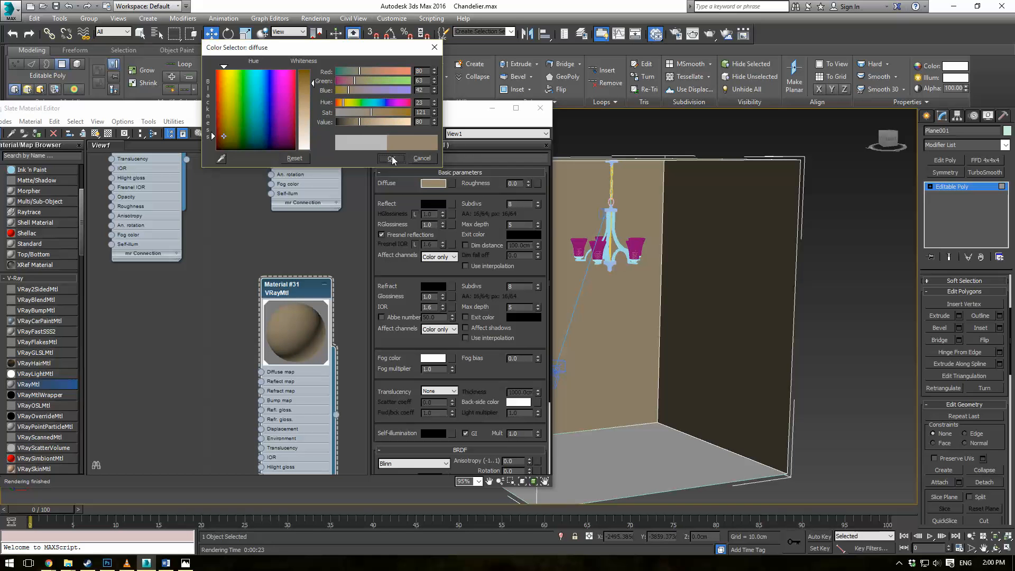
click(391, 158)
Set the wall material's reflection to a mid grey and its reflection glossiness to 0.65
click(441, 203)
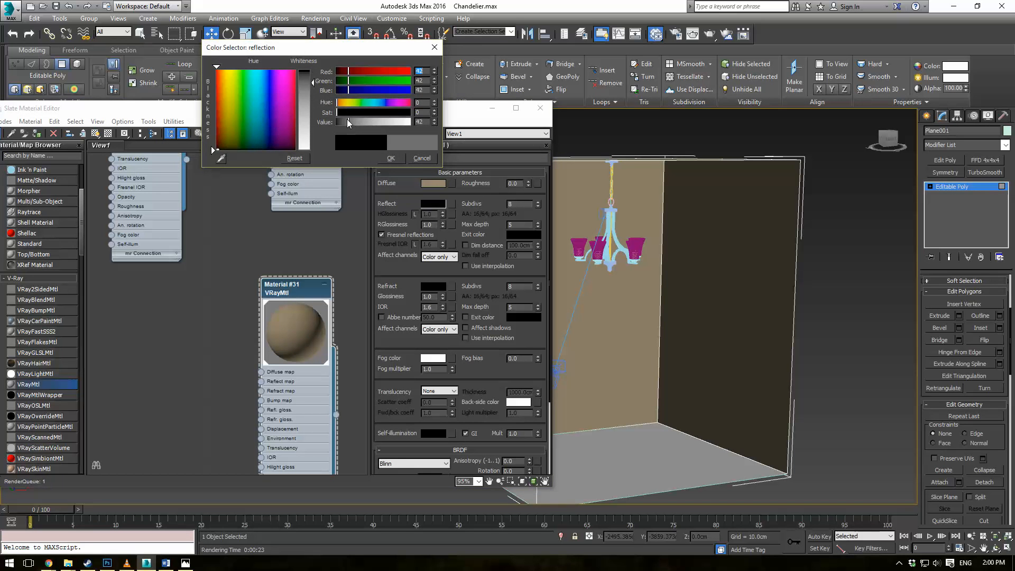
drag(351, 123, 374, 122)
click(391, 158)
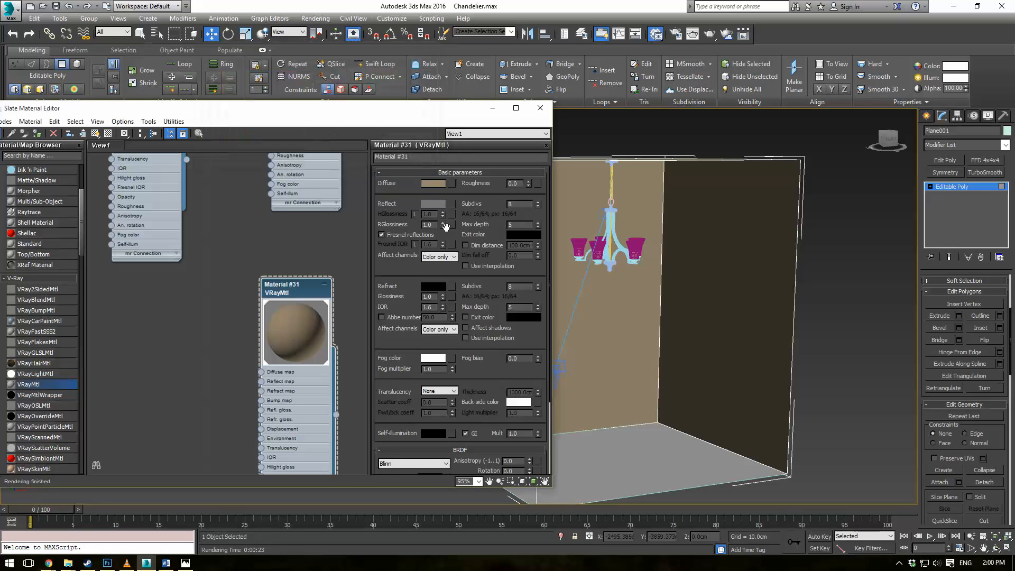
text(0.65)
key(Return)
Chamfer all edges of the room's walls and ceiling by 2 cm with extra connecting segments
click(540, 108)
key(c)
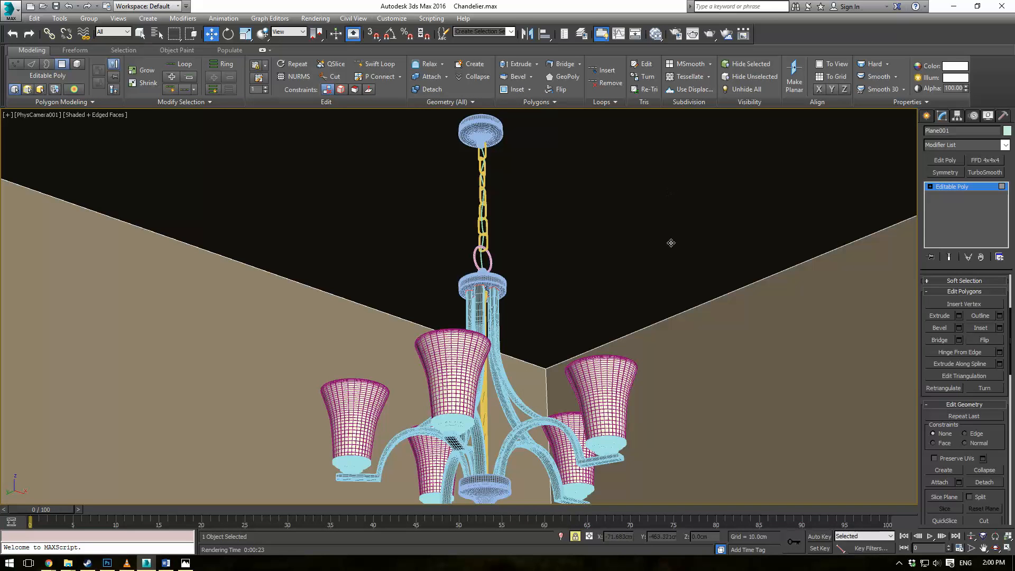
click(955, 186)
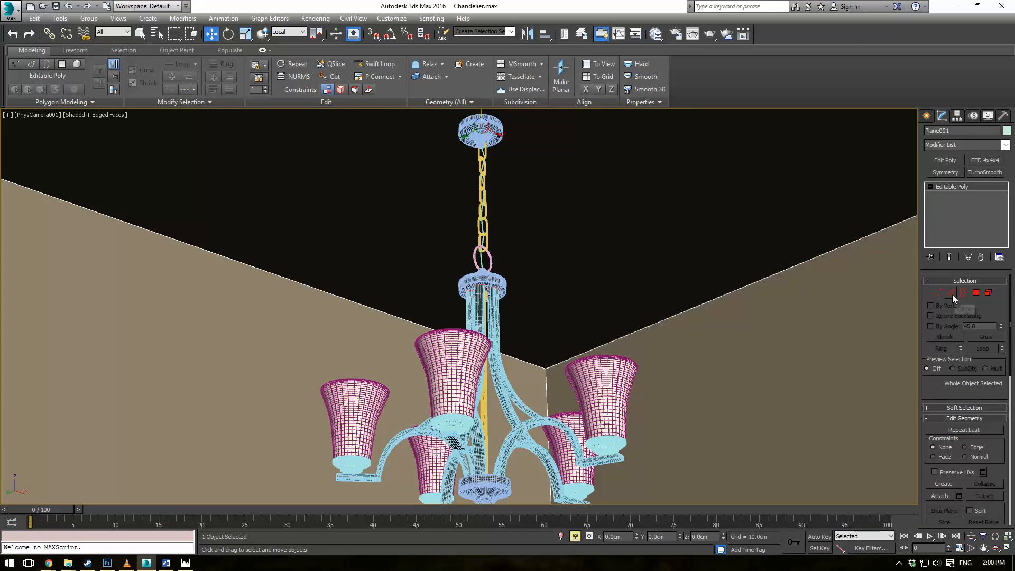
click(952, 293)
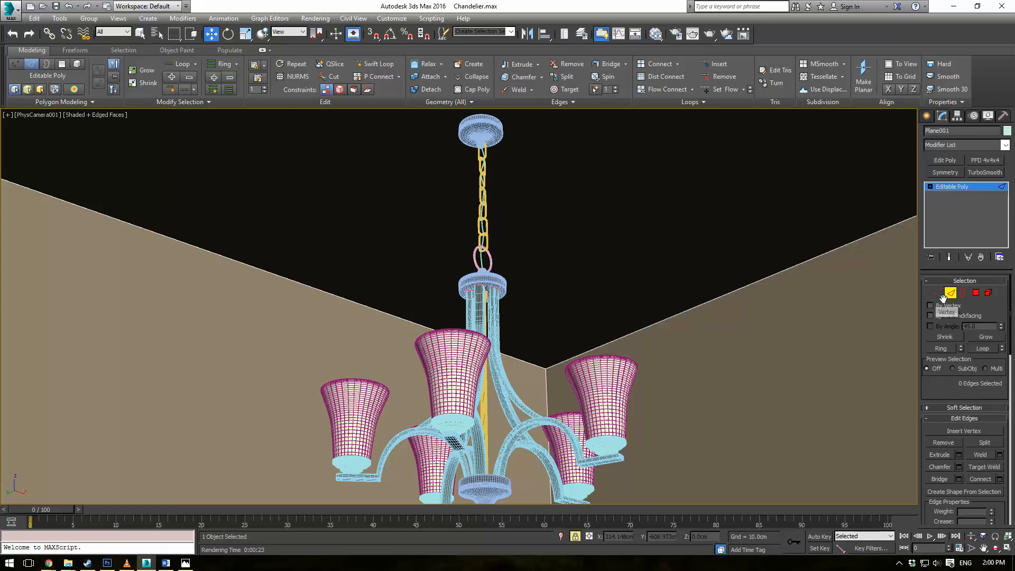
click(963, 186)
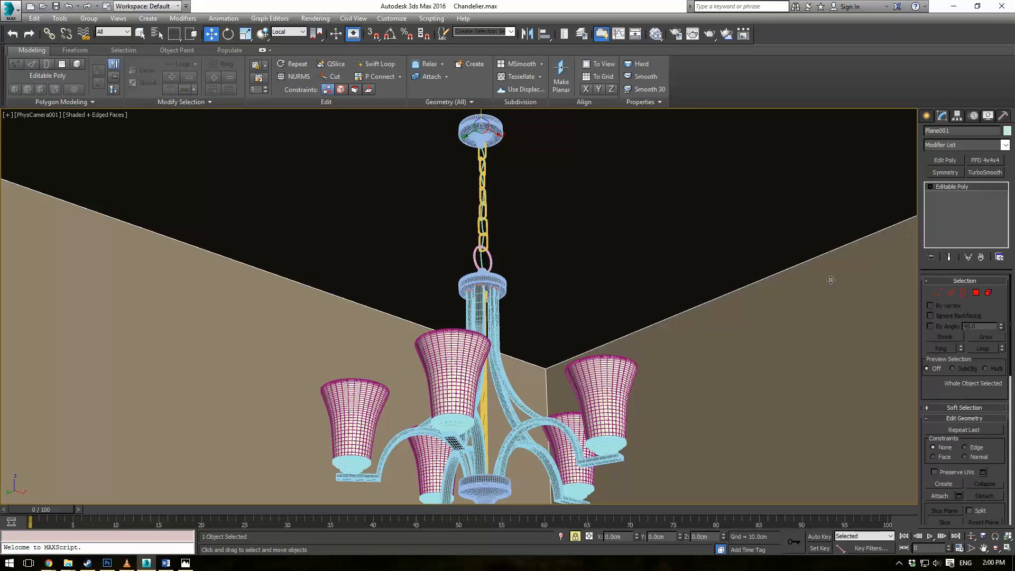
click(947, 293)
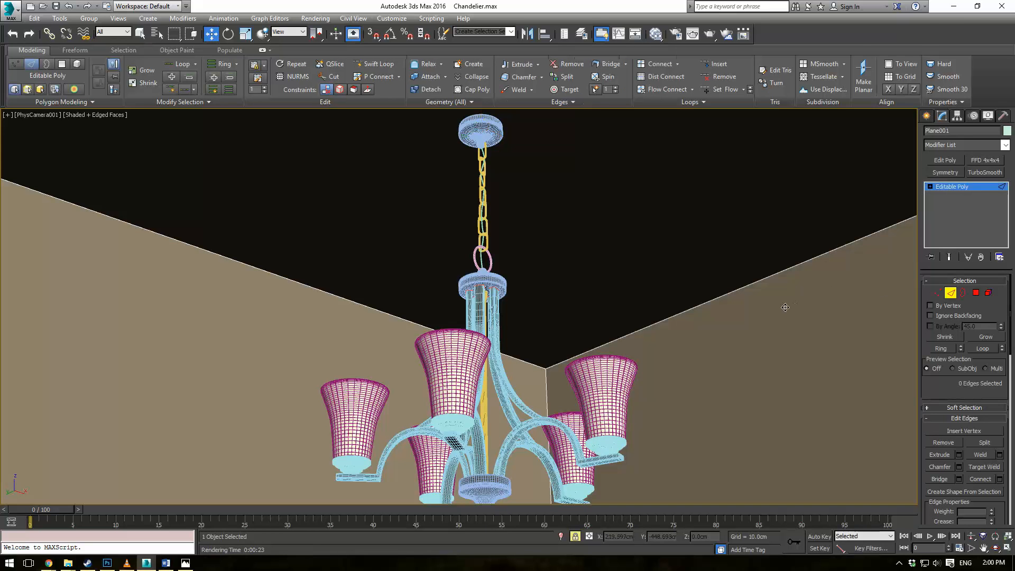
key(space)
key(ctrl+a)
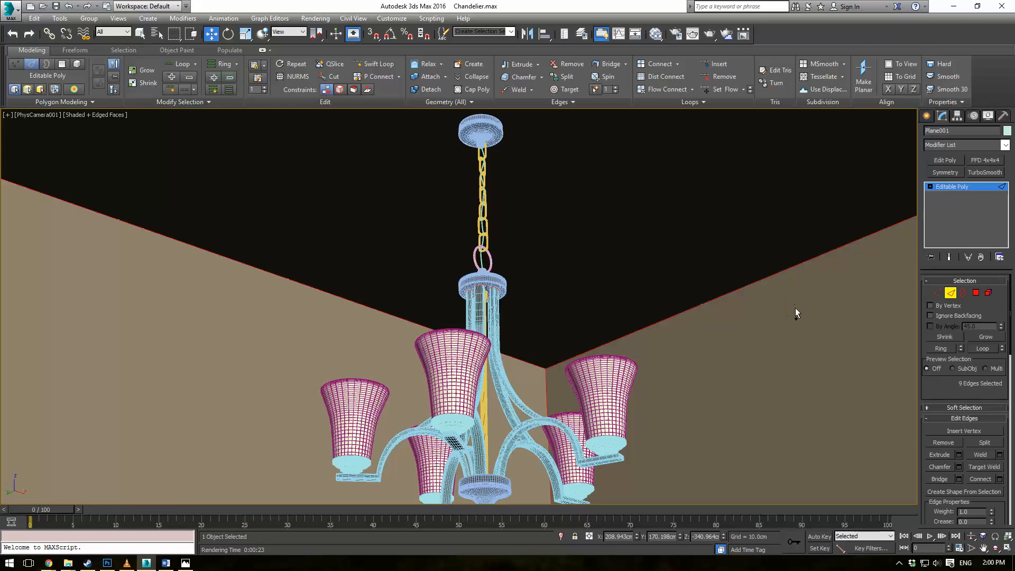
click(959, 468)
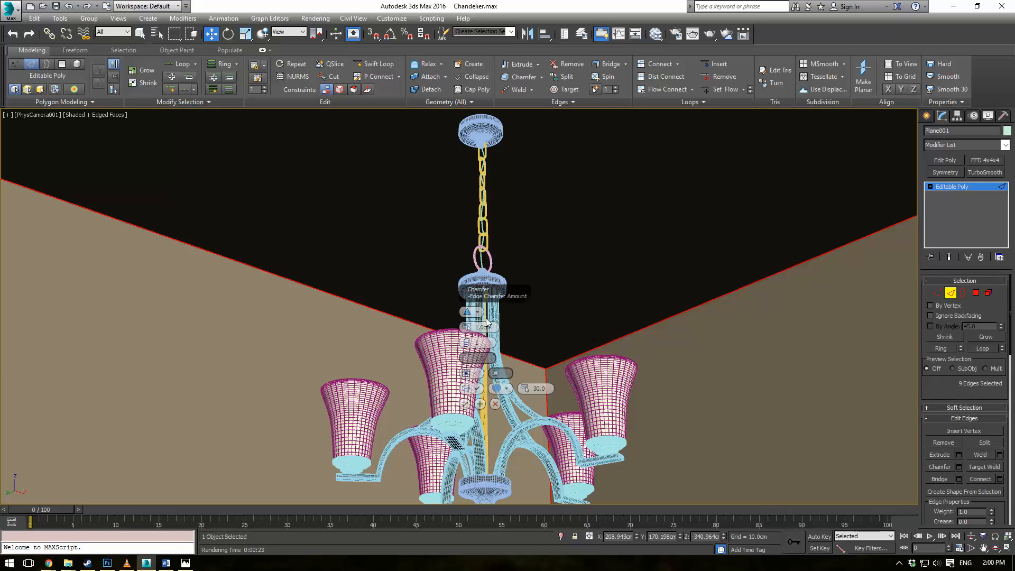
drag(466, 324, 464, 320)
click(466, 341)
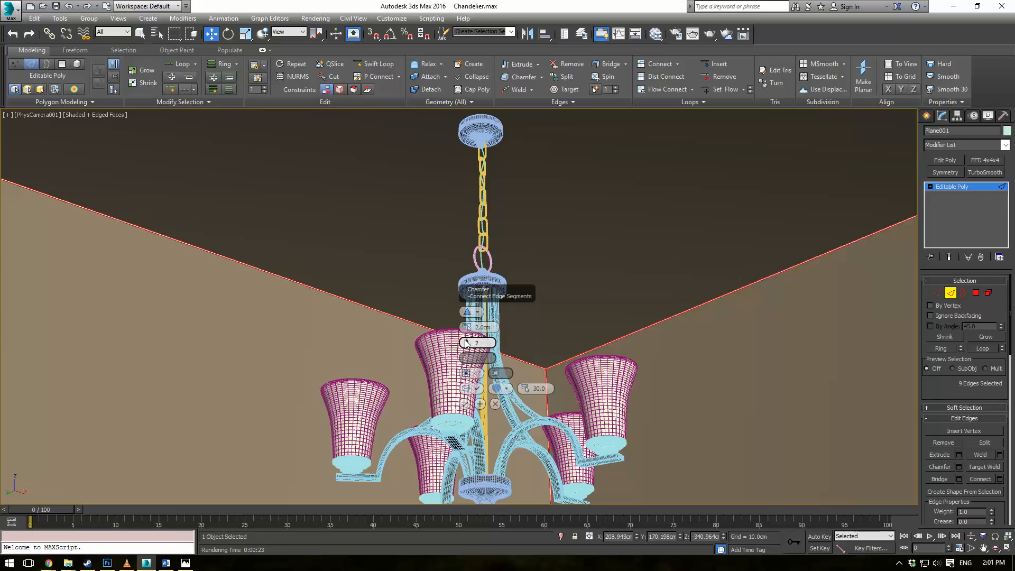
click(466, 341)
click(465, 404)
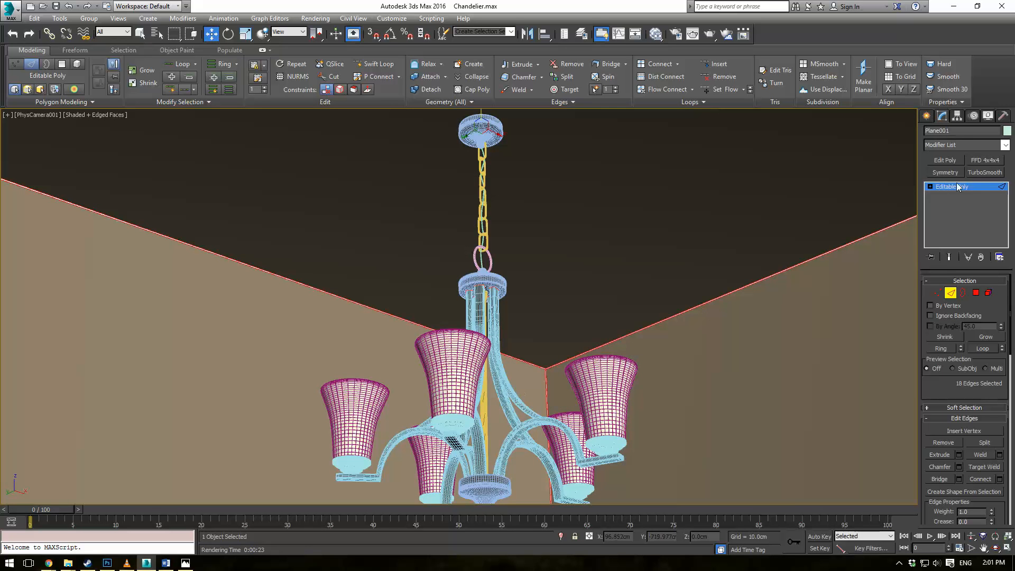
click(978, 187)
Turn off the edged-faces display in the camera view and run a test render
key(F4)
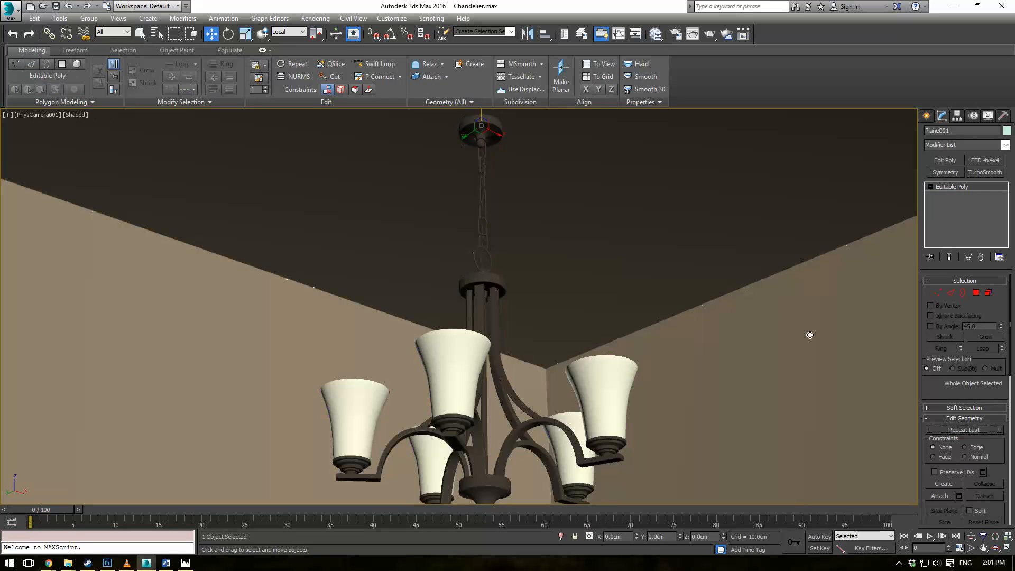
click(711, 35)
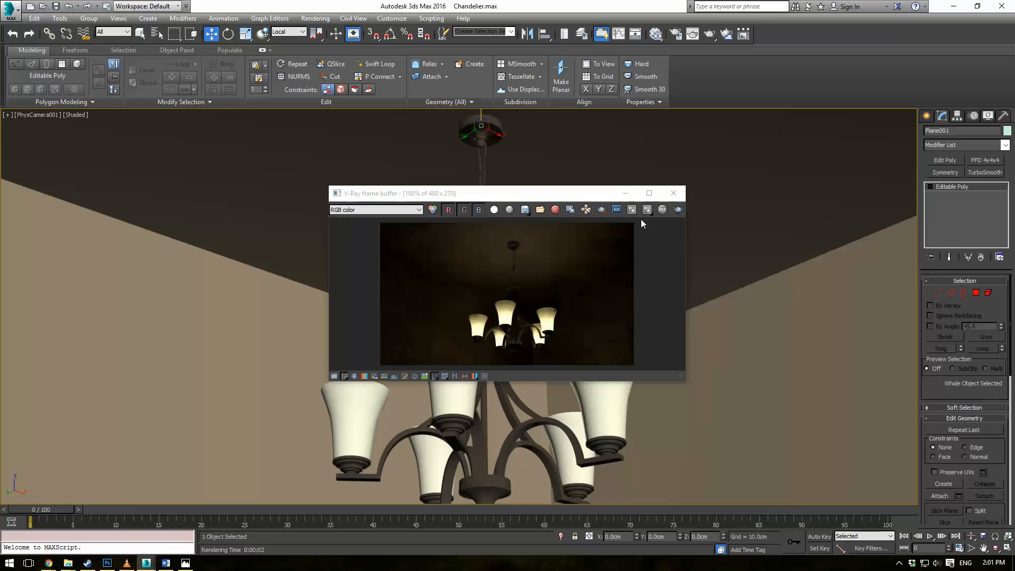
click(625, 194)
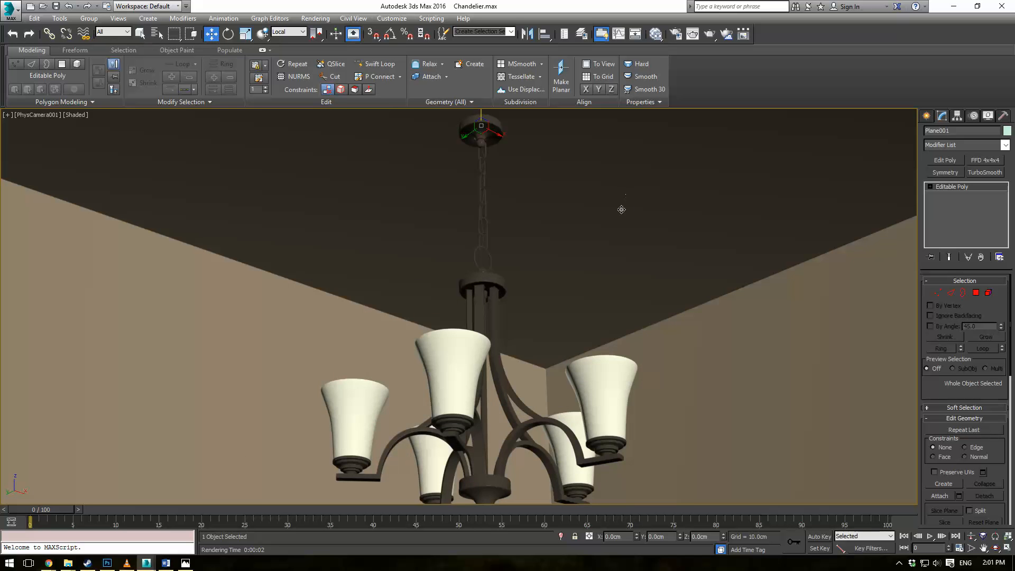
Try to place a V-Ray sphere light inside the room in the perspective view
key(p)
scroll(620, 228, down, 6)
alt+middle_drag(620, 228, 722, 253)
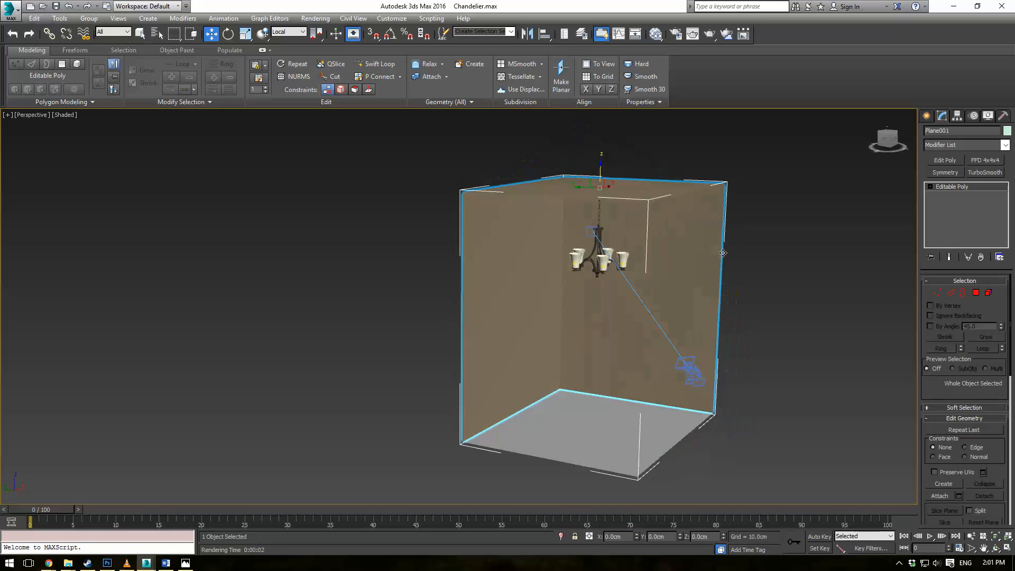
click(926, 116)
click(955, 132)
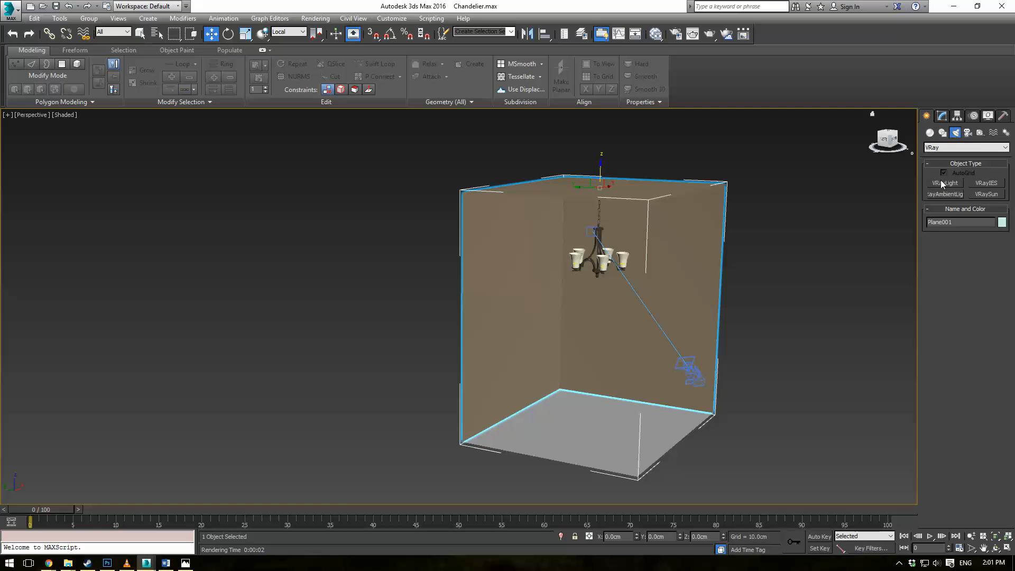
click(945, 183)
alt+middle_drag(817, 274, 611, 296)
scroll(681, 310, down, 5)
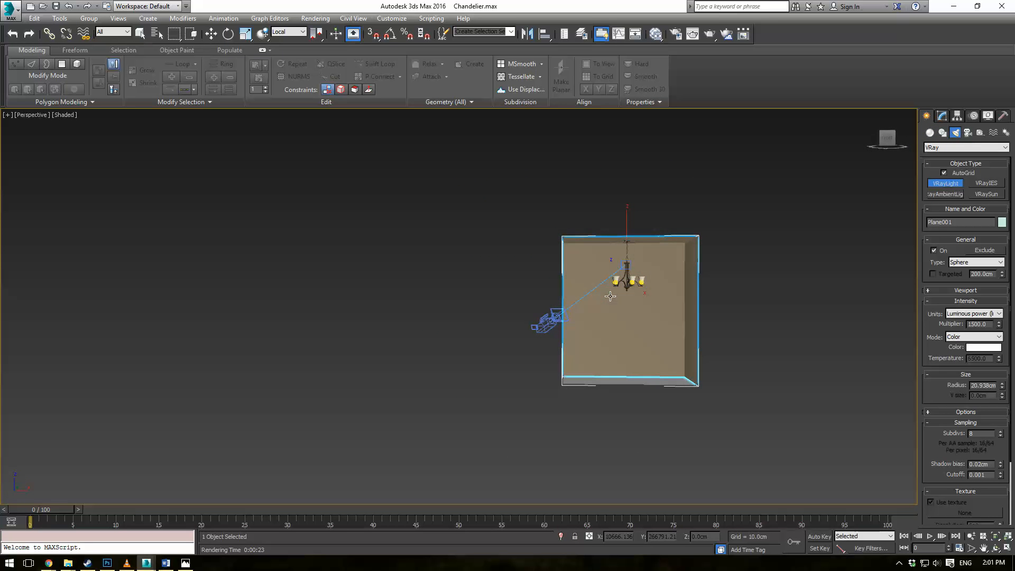
drag(612, 298, 636, 369)
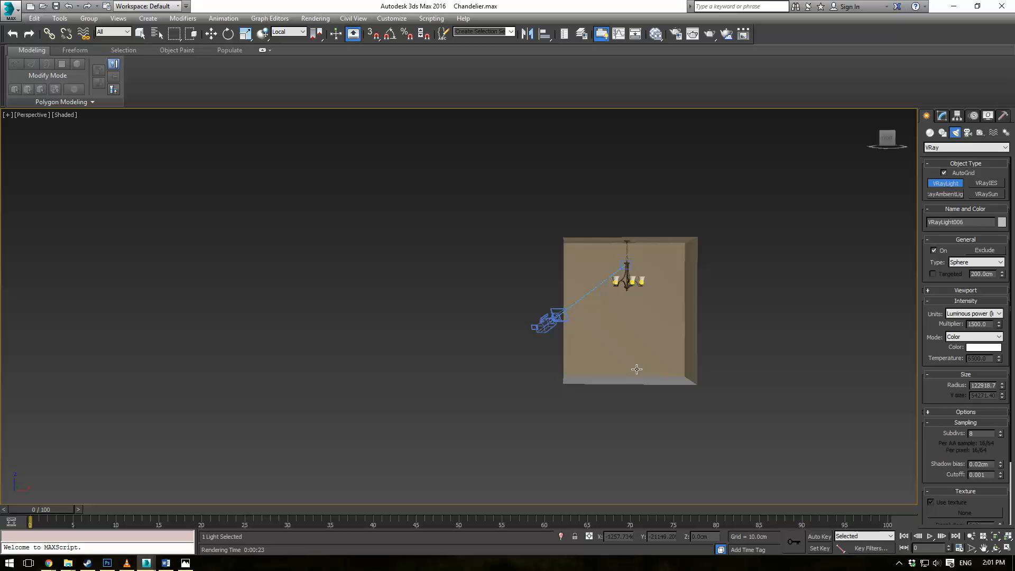
right_click(793, 330)
alt+middle_drag(793, 330, 728, 326)
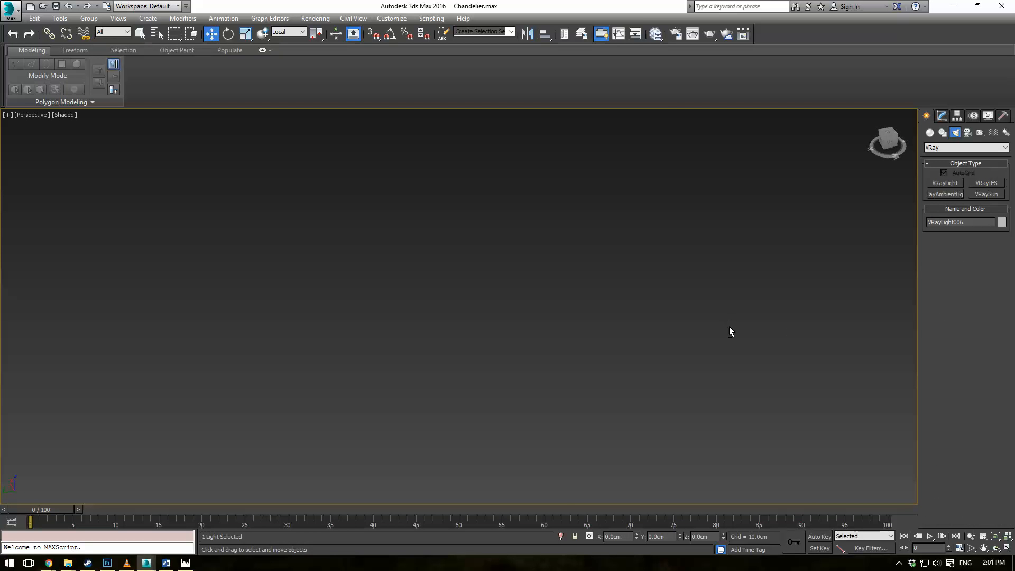
scroll(729, 334, down, 3)
scroll(728, 343, down, 5)
key(ctrl+z)
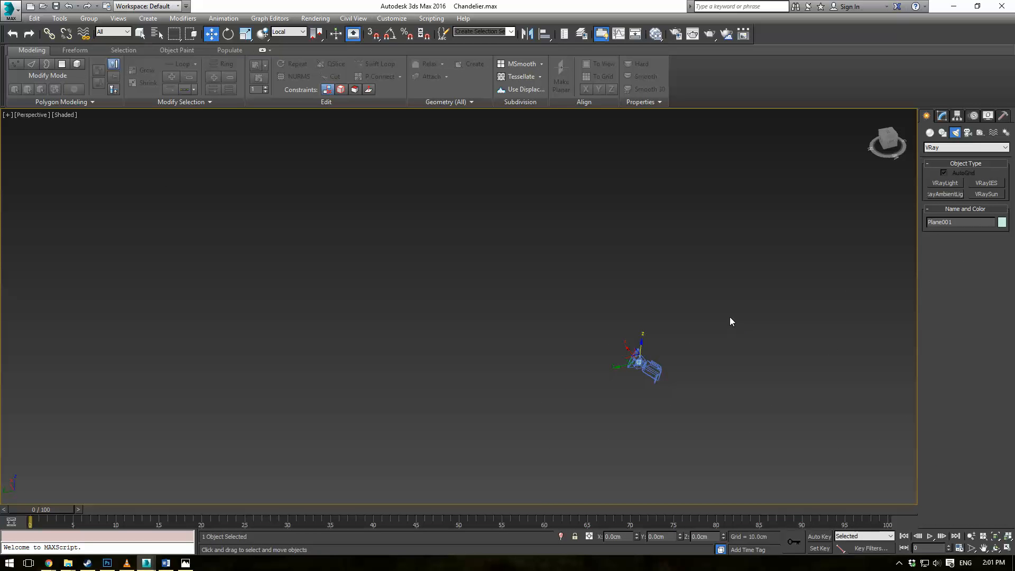
Begin a new VRayLight and set its type to Plane
key(c)
key(p)
middle_drag(670, 336, 666, 320)
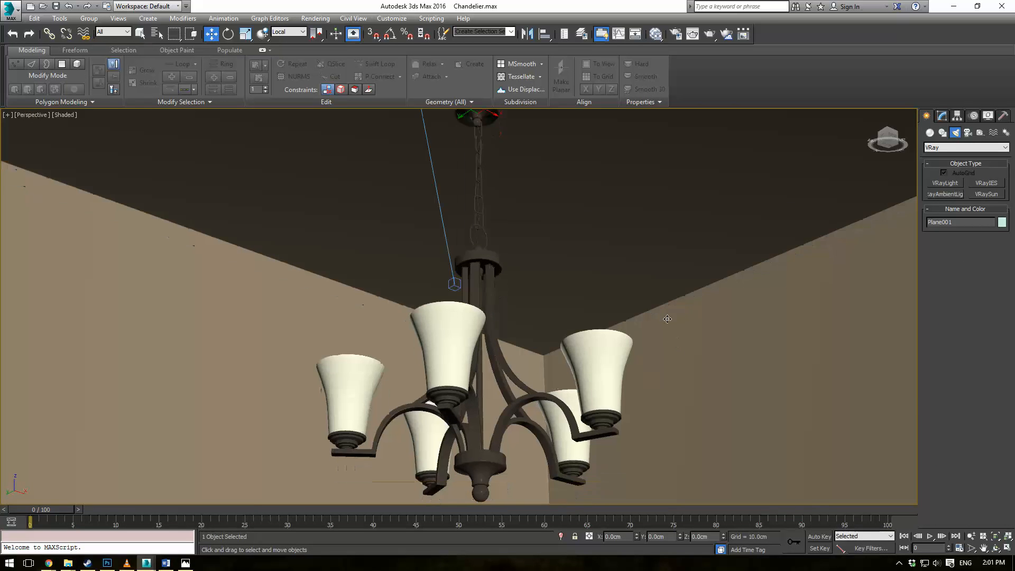
scroll(667, 312, down, 4)
click(946, 183)
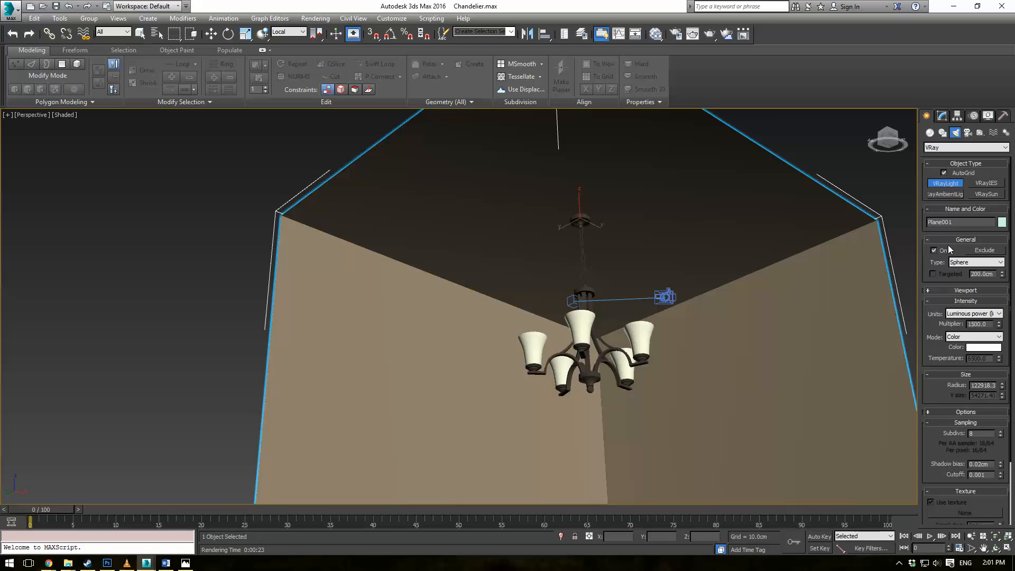
click(968, 262)
click(966, 272)
Try to draw the plane light inside the room, just below the chandelier, in the perspective view
scroll(782, 290, down, 4)
alt+middle_drag(782, 295, 728, 326)
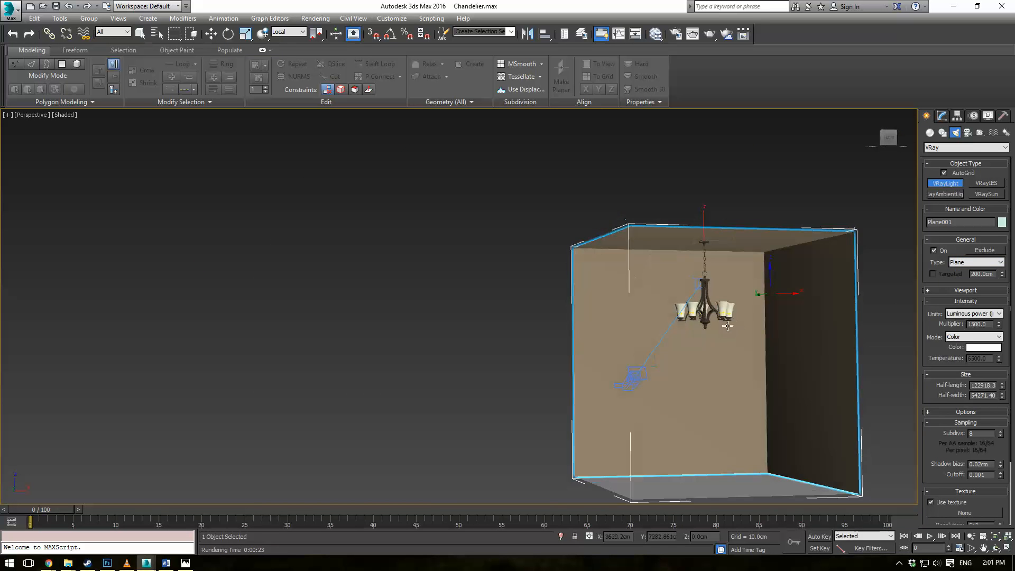
drag(673, 347, 696, 376)
right_click(696, 376)
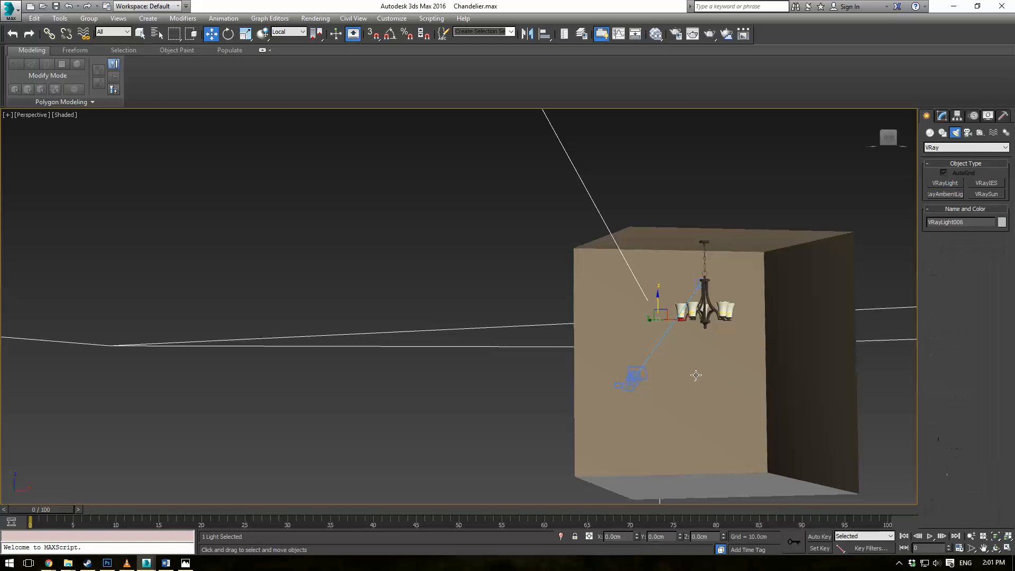
alt+middle_drag(772, 339, 791, 365)
key(ctrl+z)
Try to draw the plane light over the room's floor in the perspective view
scroll(763, 354, down, 5)
middle_drag(735, 341, 592, 303)
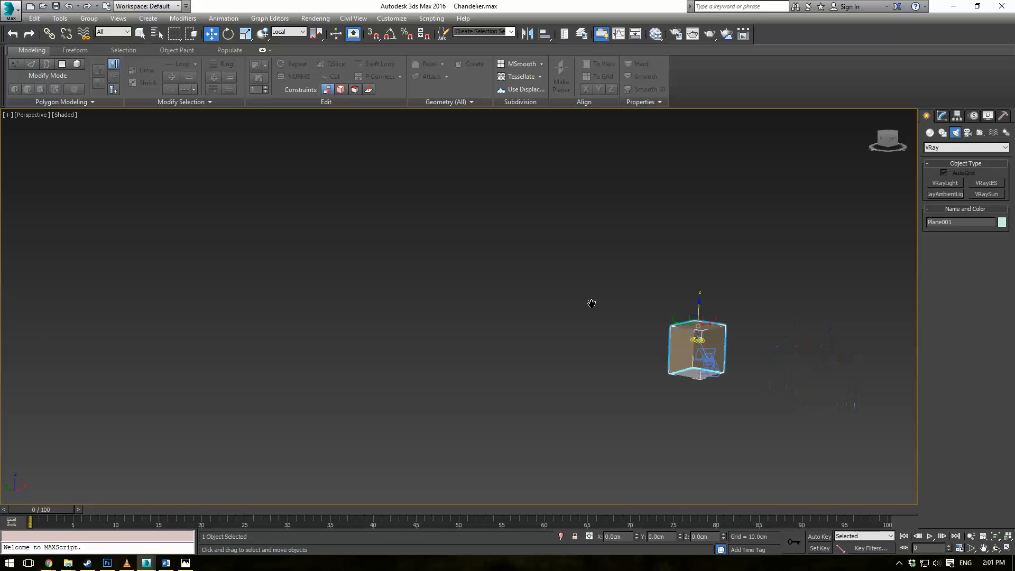
scroll(628, 316, up, 3)
click(936, 180)
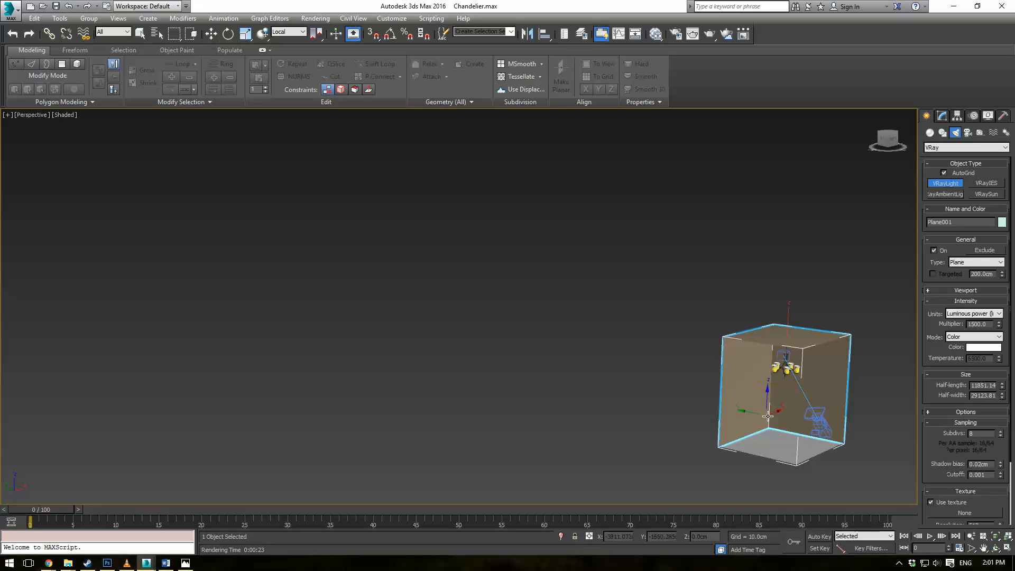
drag(767, 416, 798, 461)
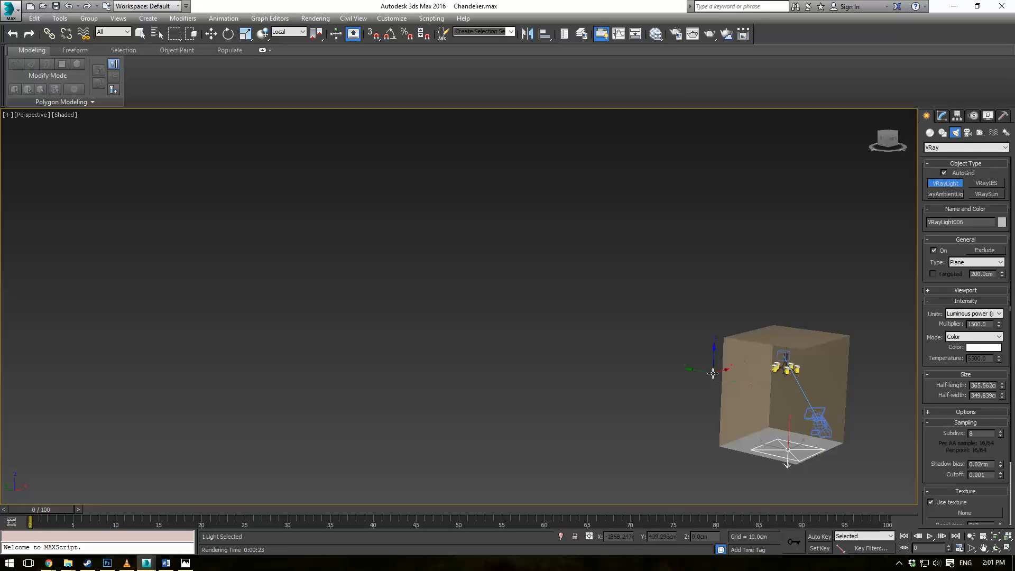
middle_drag(793, 420, 642, 423)
scroll(717, 415, up, 2)
scroll(716, 429, down, 4)
alt+middle_drag(721, 430, 698, 422)
middle_drag(697, 422, 591, 355)
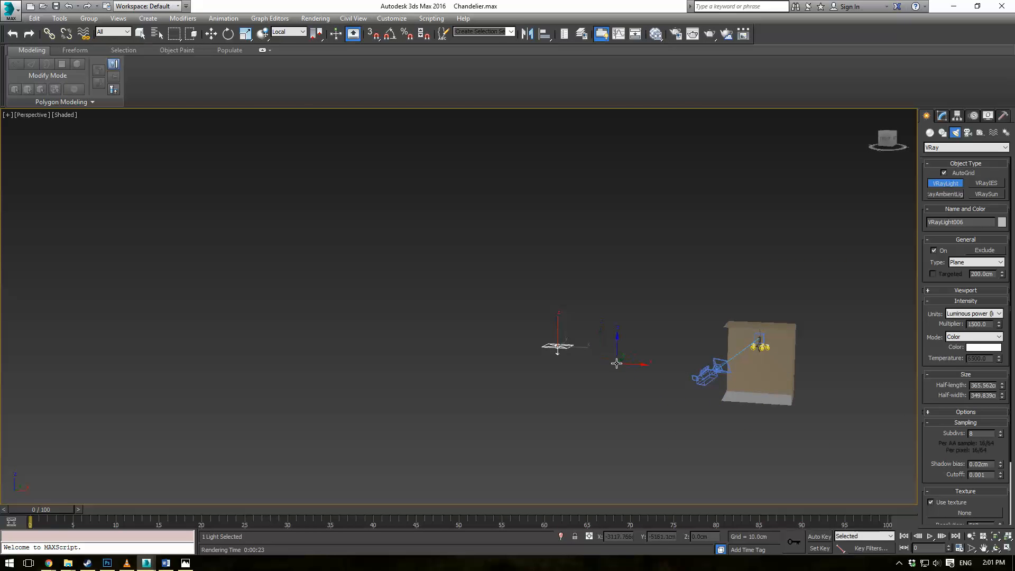
key(ctrl+z)
Draw a plane light over the lower part of the room in the front view, about 386 cm half-length and 564 cm half-width
key(alt+w)
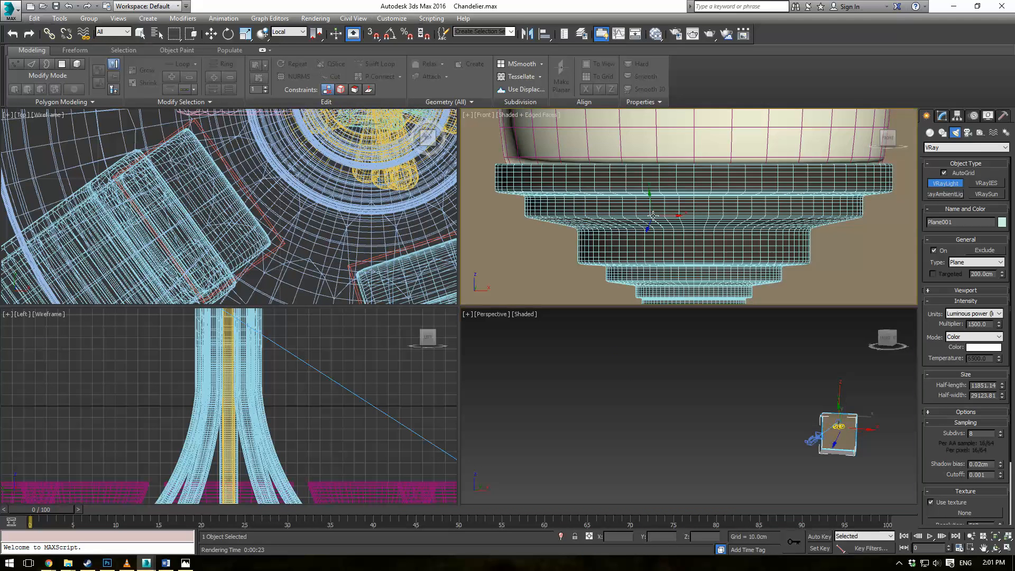
scroll(646, 272, down, 8)
middle_drag(649, 220, 647, 129)
scroll(647, 128, up, 2)
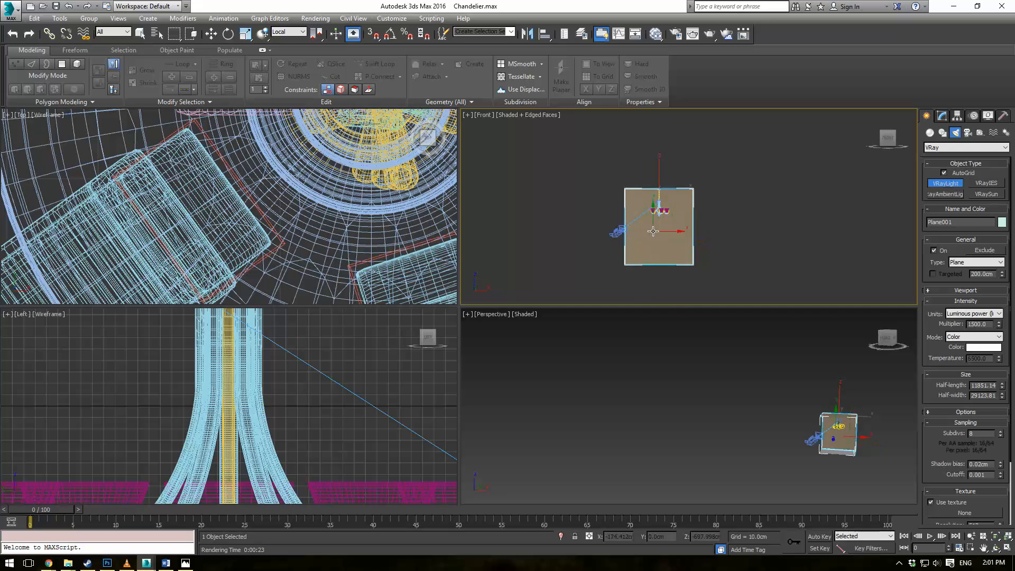
drag(651, 224, 678, 265)
Move the plane light along Y to the room's front edge in the top view
scroll(299, 251, down, 15)
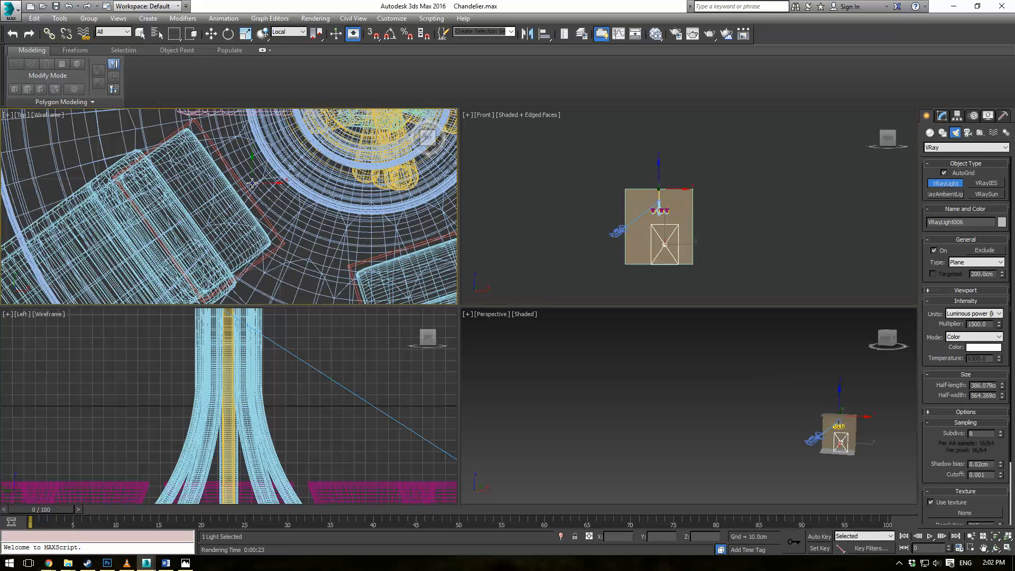
scroll(349, 262, up, 5)
middle_drag(329, 247, 342, 209)
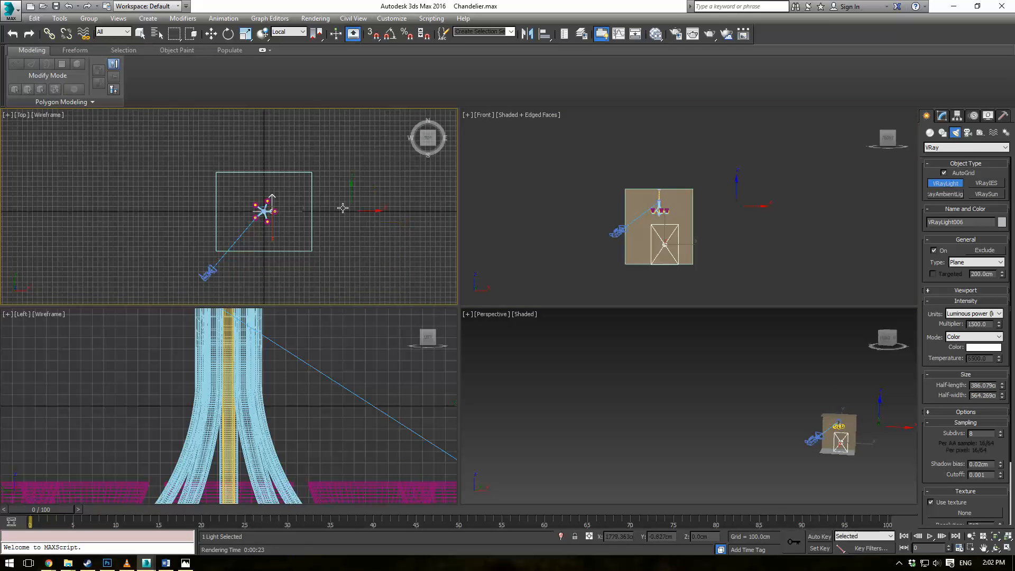
key(w)
drag(272, 227, 272, 266)
Move the plane light upward and outside the room's front side, and tilt it to about 94.7 degrees about X
middle_drag(702, 379, 624, 349)
alt+middle_drag(624, 349, 713, 445)
scroll(794, 435, up, 4)
scroll(696, 342, down, 2)
scroll(713, 451, up, 3)
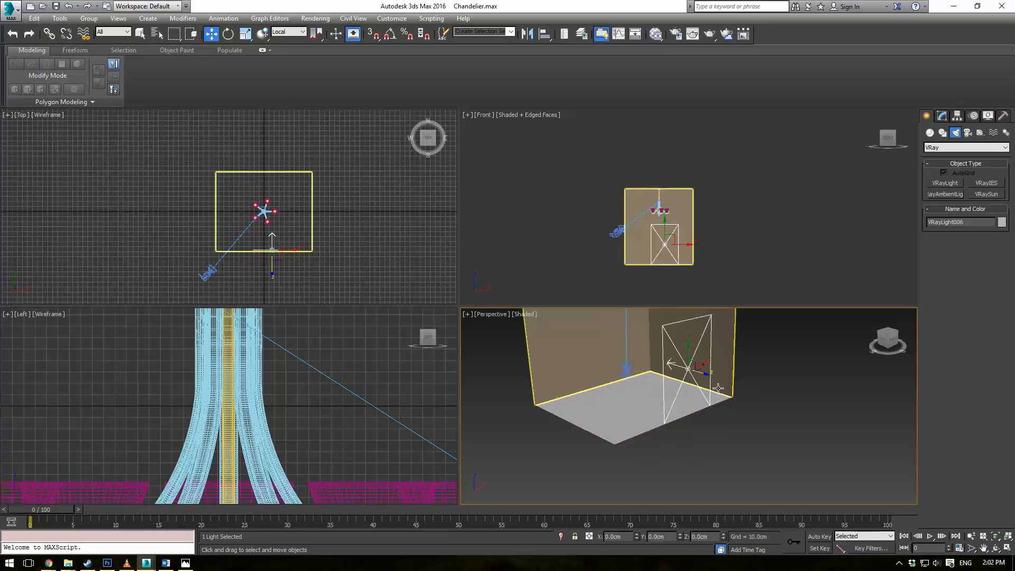
drag(681, 355, 742, 335)
middle_drag(792, 380, 778, 399)
key(e)
drag(717, 376, 718, 386)
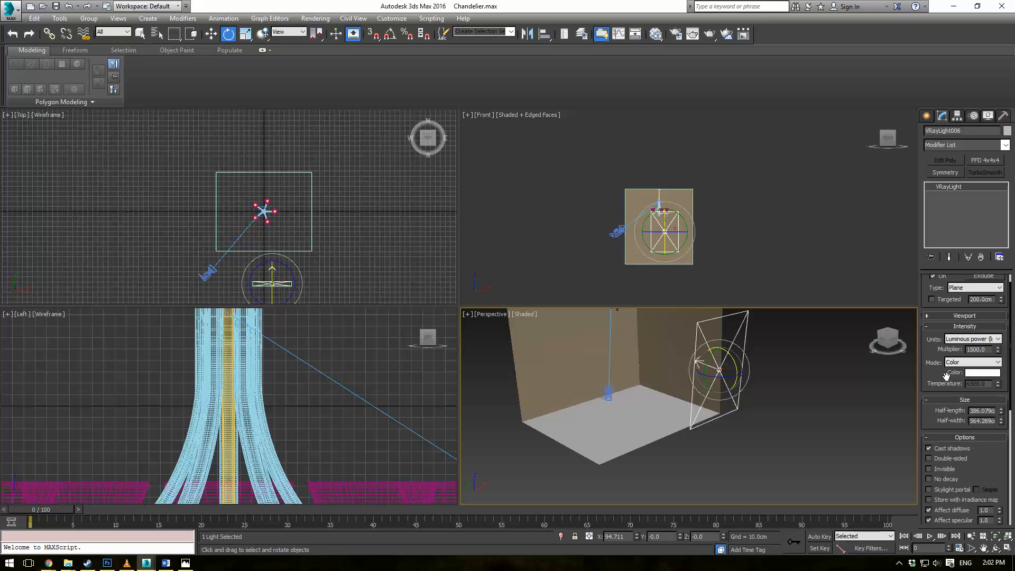
Hide the geometry and change one of the chandelier's sphere lights to Temperature colour mode with a temperature of 450
middle_drag(624, 335, 655, 426)
scroll(655, 426, up, 8)
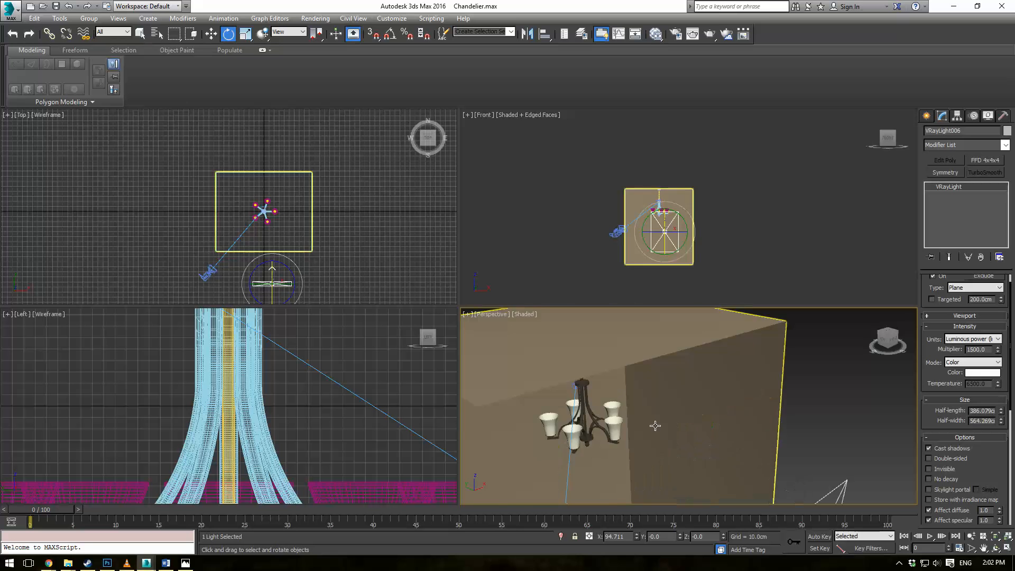
mouse_move(603, 452)
alt+middle_down()
mouse_move(607, 478)
mouse_move(597, 435)
alt+middle_up()
key(shift+g)
click(628, 407)
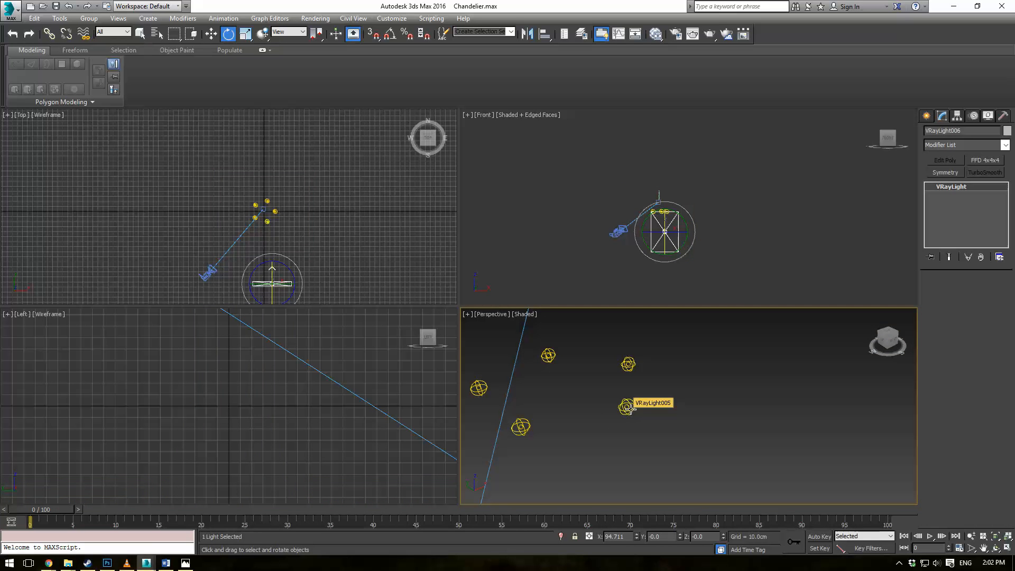
click(973, 362)
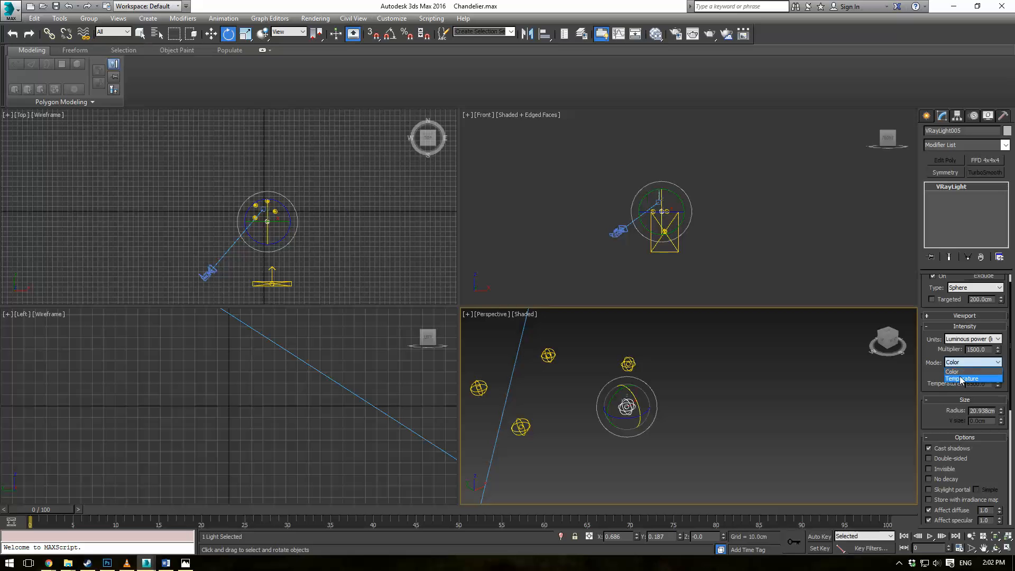
click(976, 376)
double_click(985, 383)
text(450)
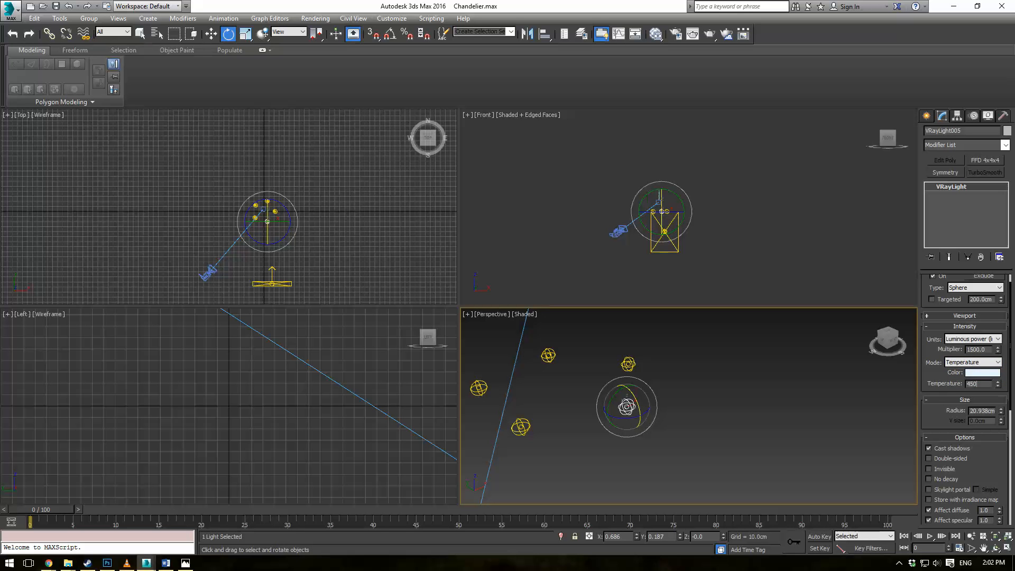
click(824, 341)
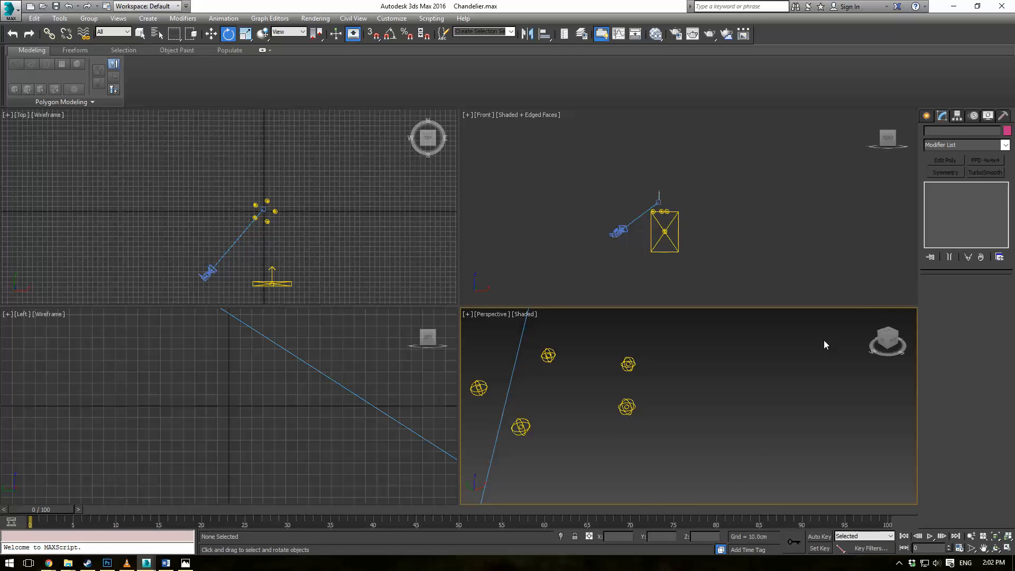
Render the physical camera view to check the lighting, and close the frame buffer
key(c)
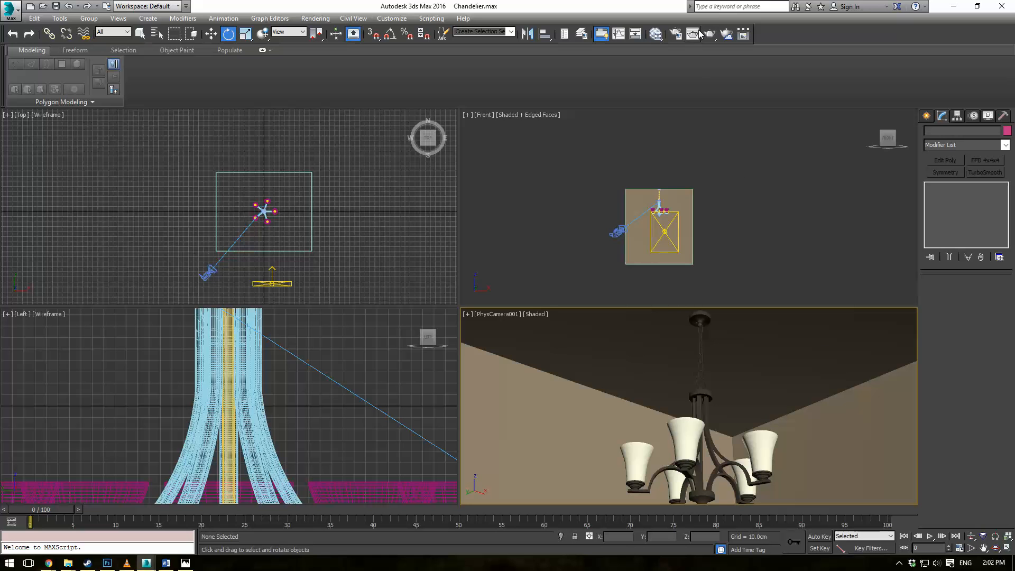
click(711, 34)
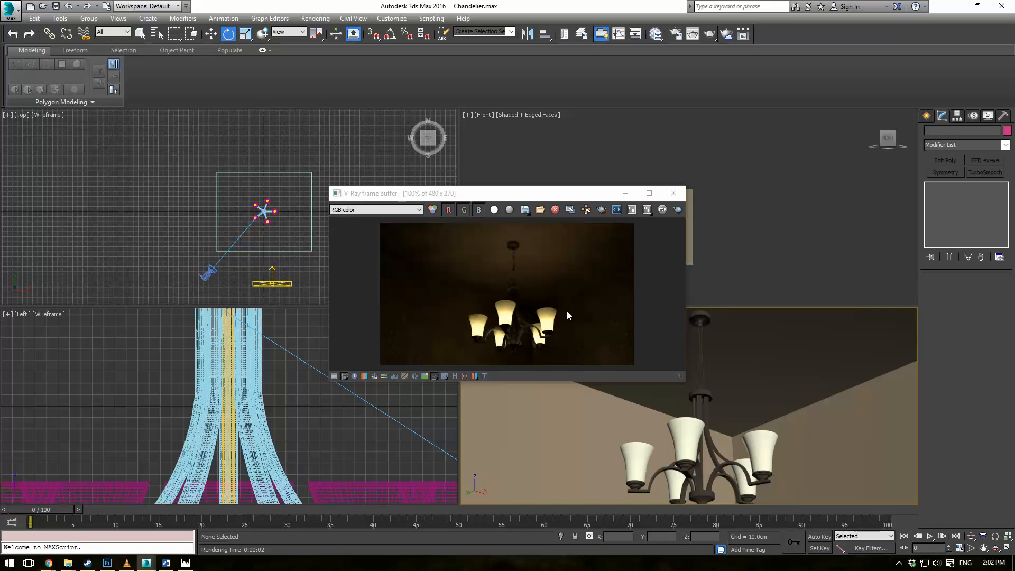
click(672, 194)
Draw a VRaySun beside the room in the left view, aimed steeply downward, and accept adding a VRaySky environment map
click(933, 118)
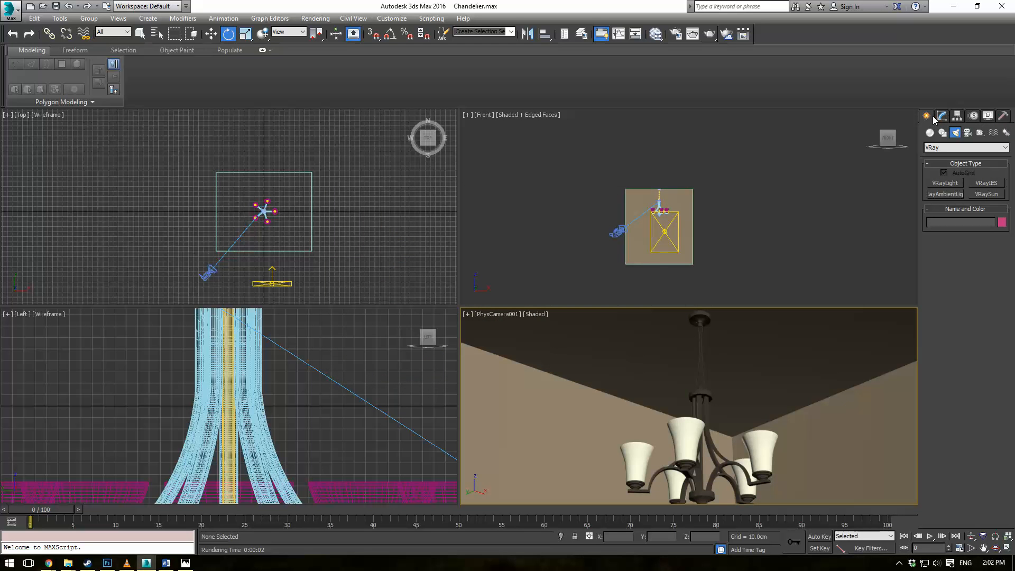
click(960, 148)
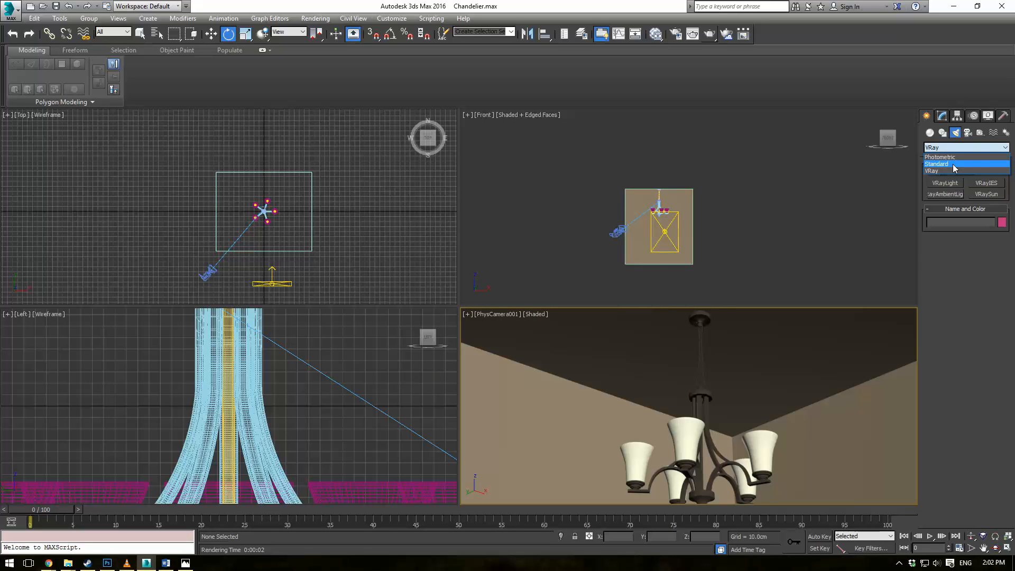
click(958, 170)
click(979, 192)
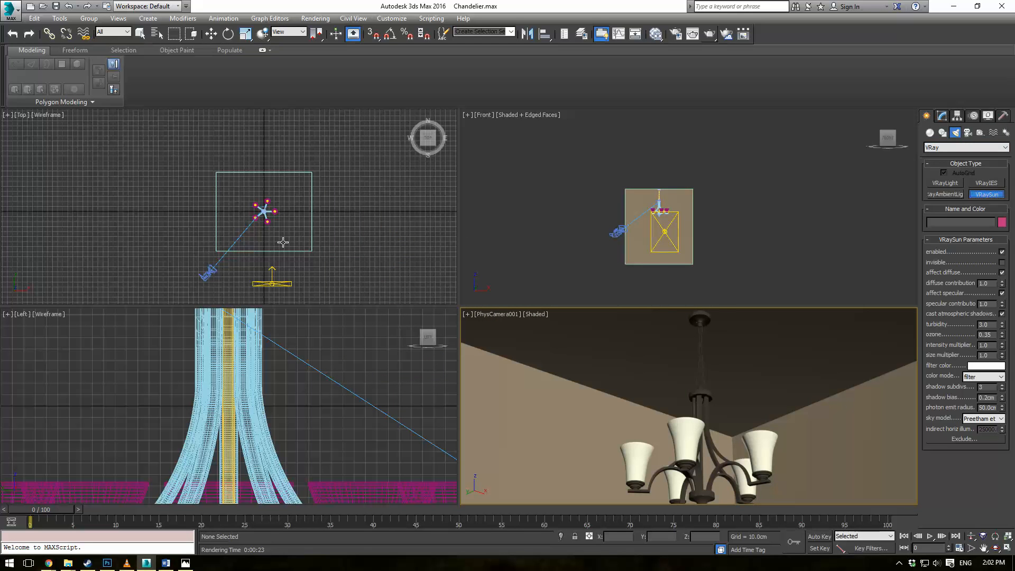
scroll(323, 360, down, 8)
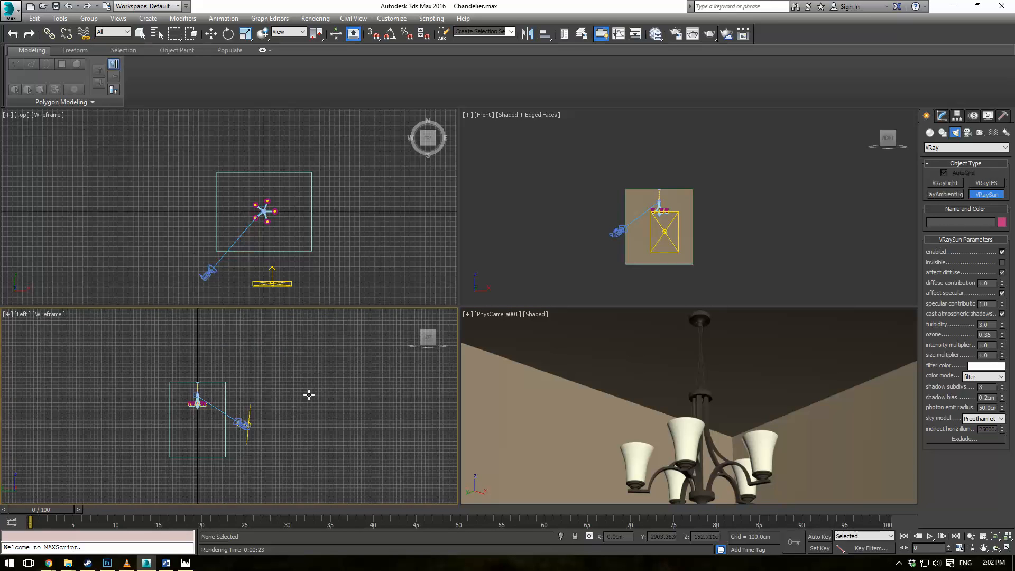
drag(349, 332, 322, 440)
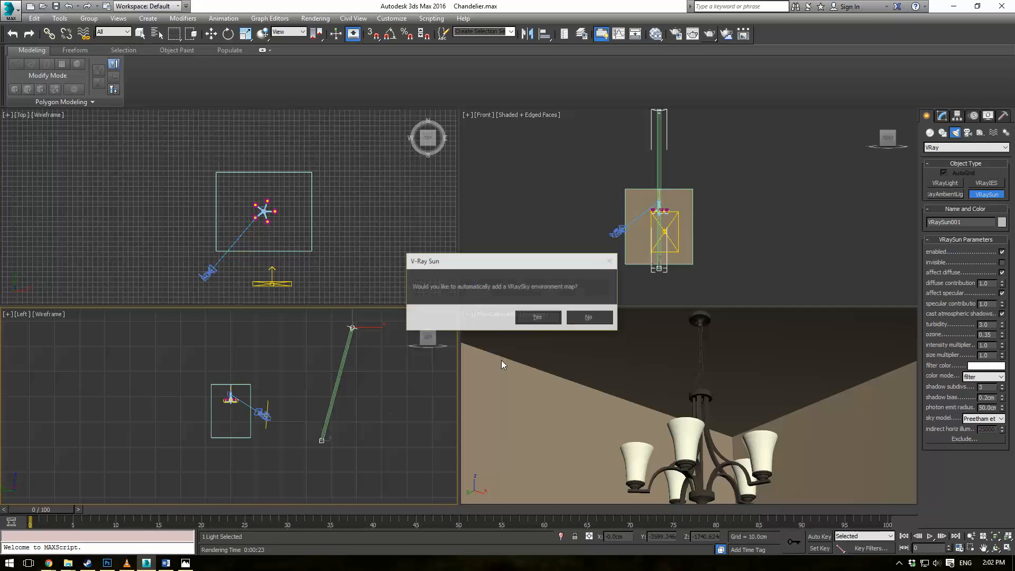
click(538, 318)
Test-render the camera view with the VRaySun and VRaySky in the scene, and close the frame buffer
click(709, 33)
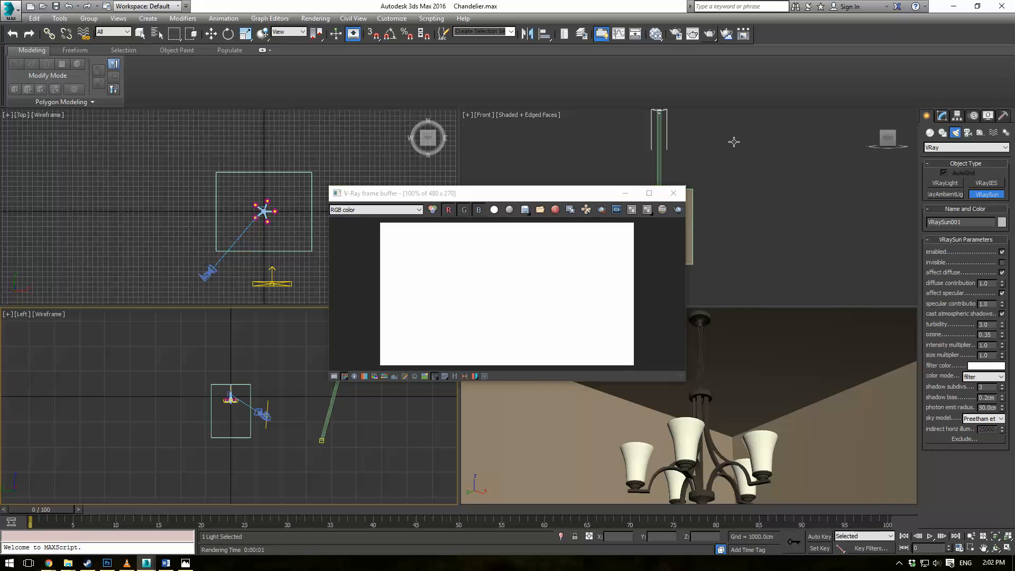
click(673, 193)
click(709, 34)
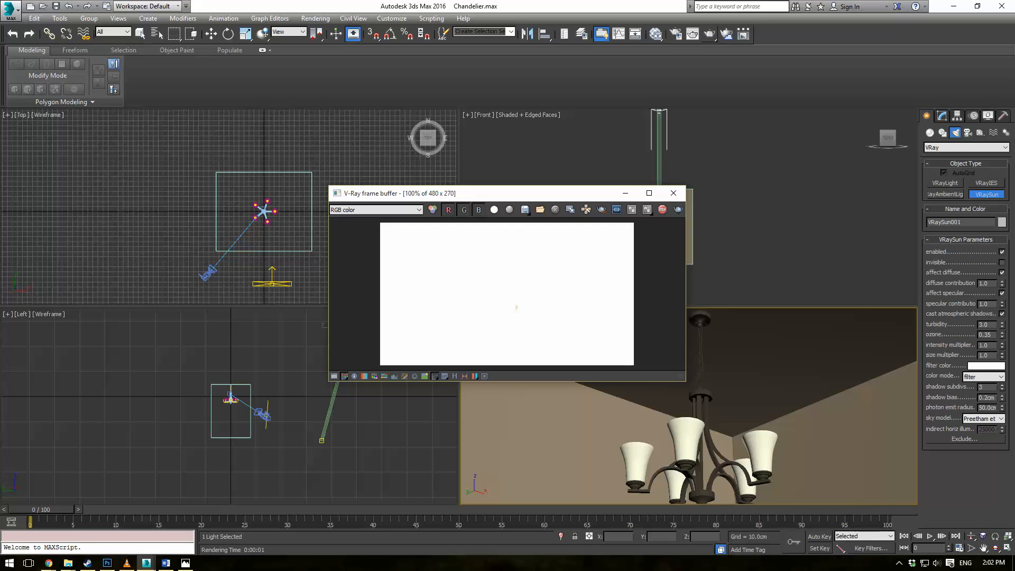
click(674, 193)
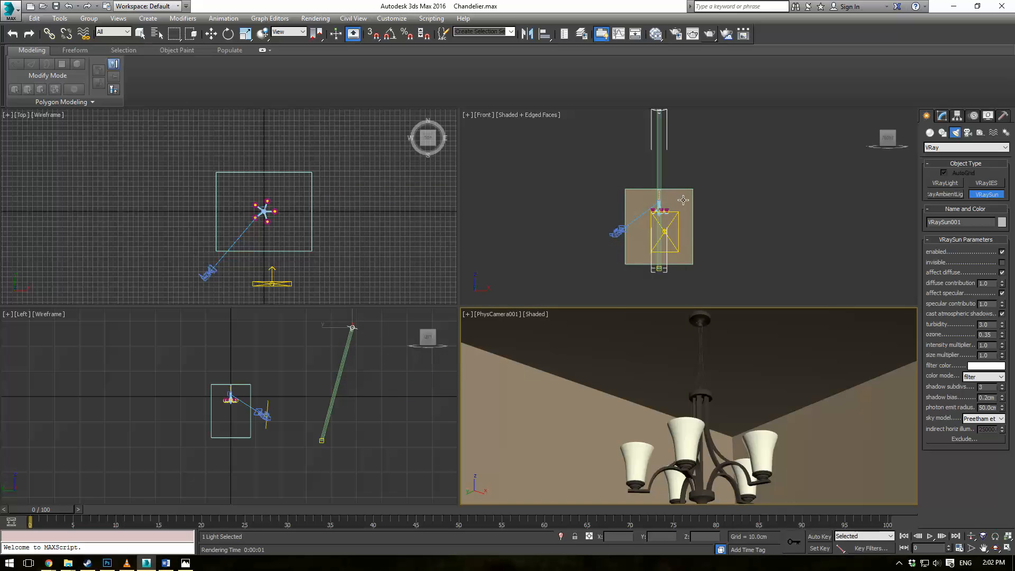
Remove the VRaySun and clear the VRaySky map from the environment background
click(693, 194)
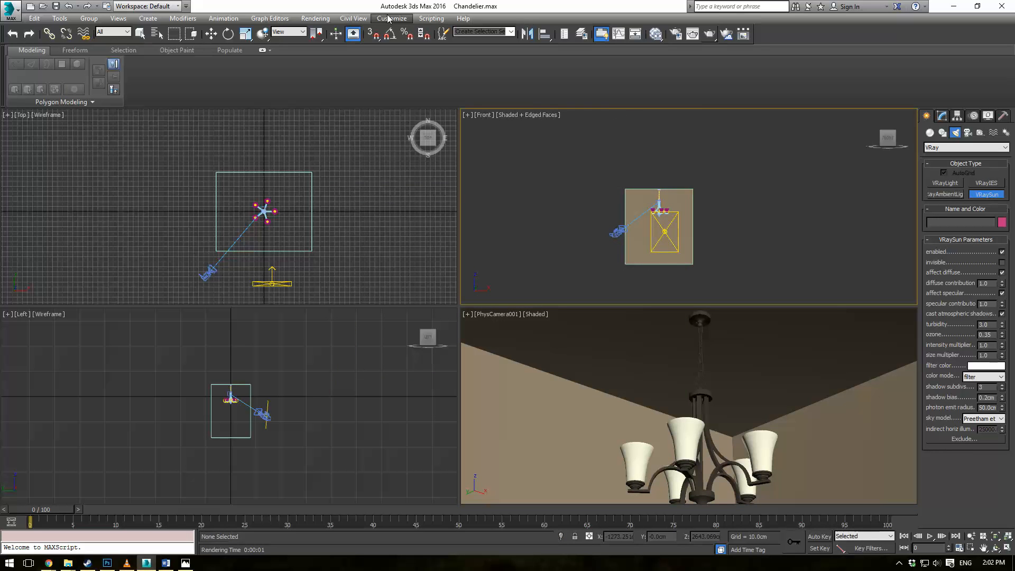
click(315, 19)
click(328, 135)
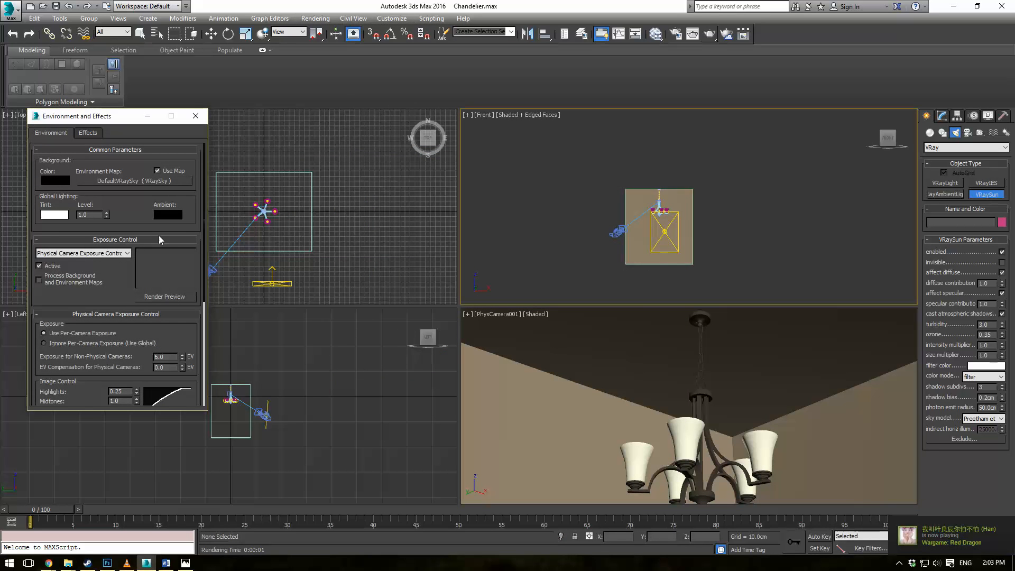
right_click(130, 180)
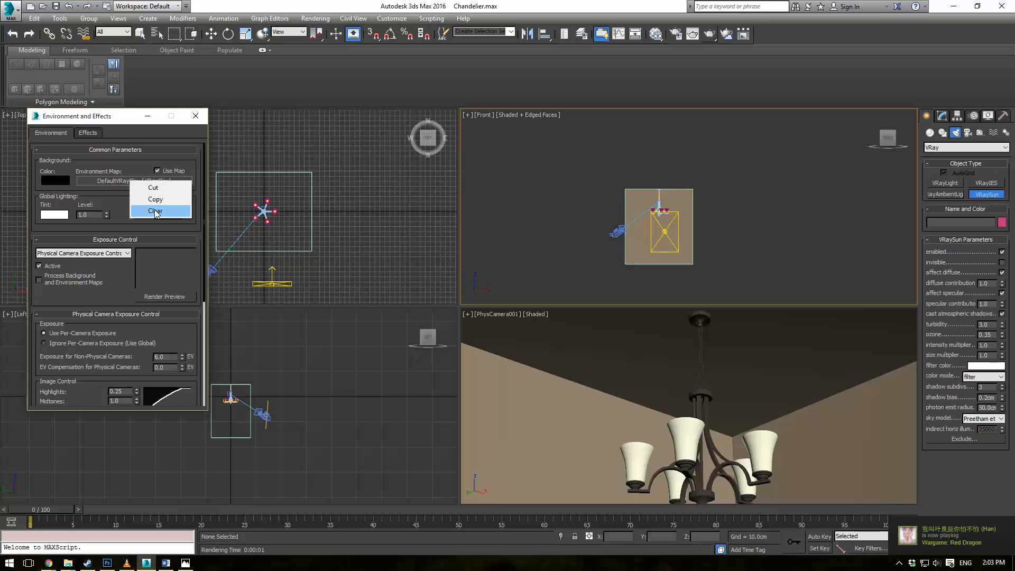
click(156, 211)
click(196, 116)
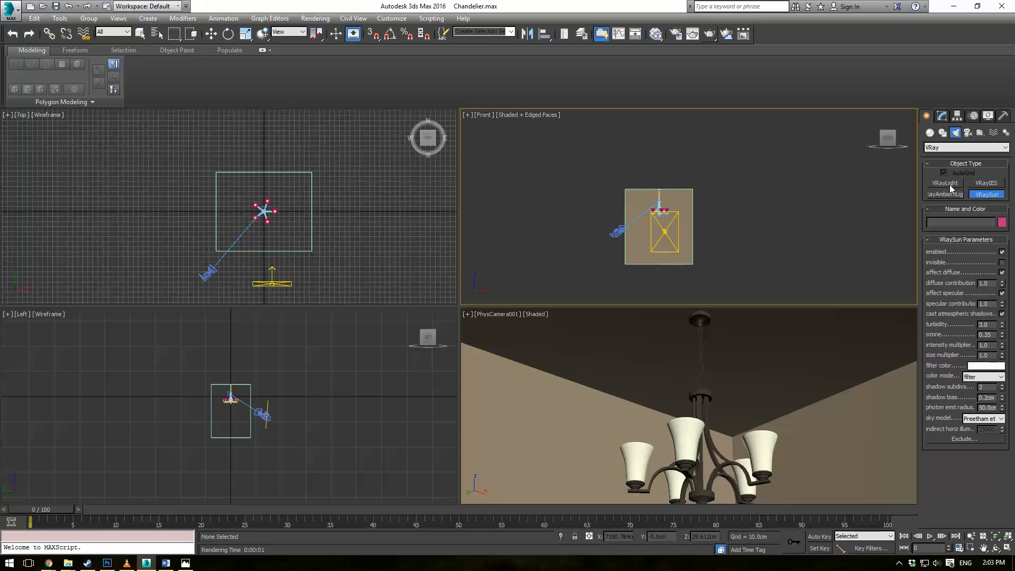
Set the intensity multiplier of the plane light outside the room to 3500
key(e)
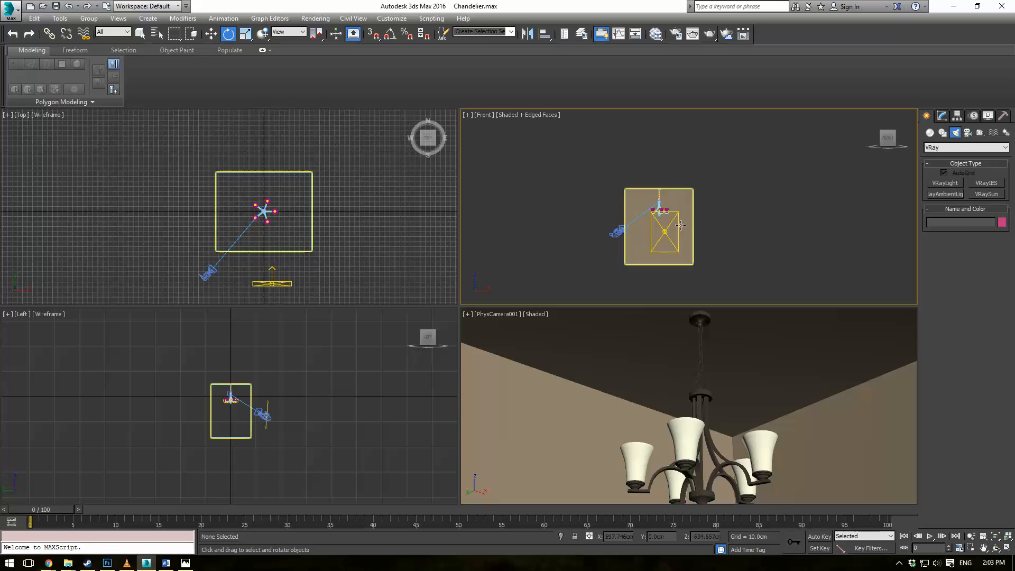
click(680, 225)
click(941, 115)
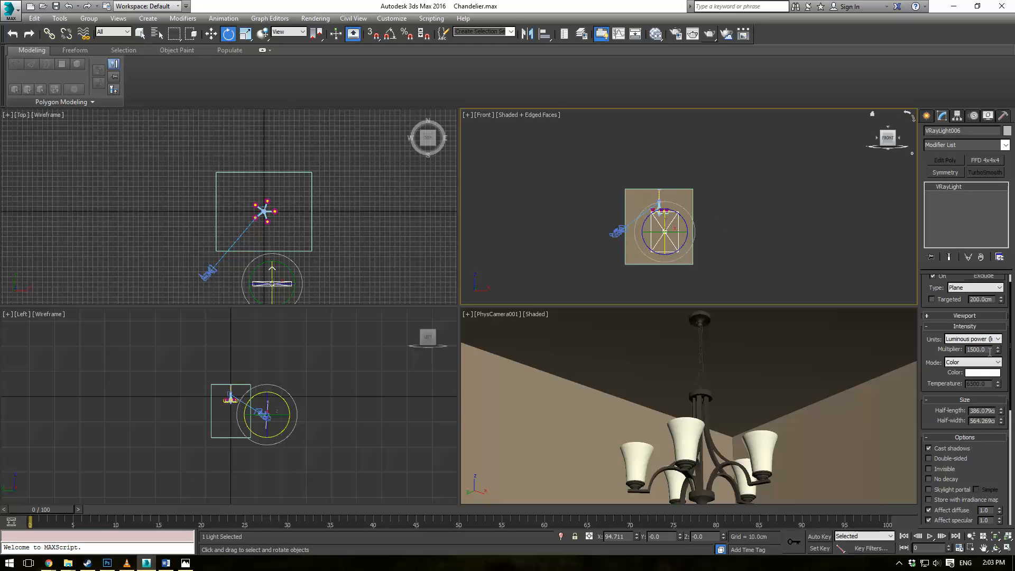
drag(990, 351, 816, 341)
text(3500)
key(Return)
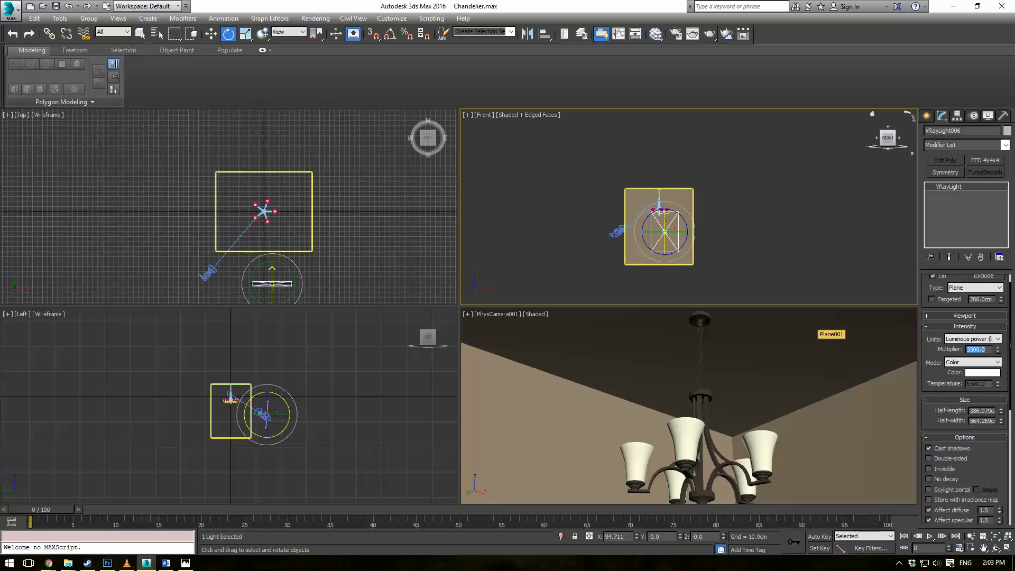
In the V-Ray render settings, set the irradiance map preset to High and the light cache subdivs to 1000
click(675, 34)
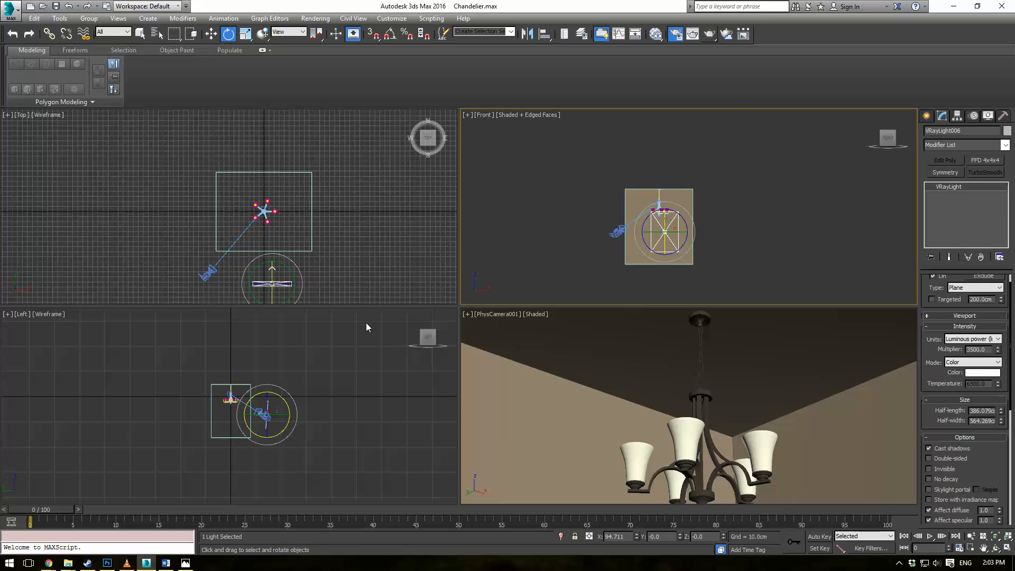
click(675, 34)
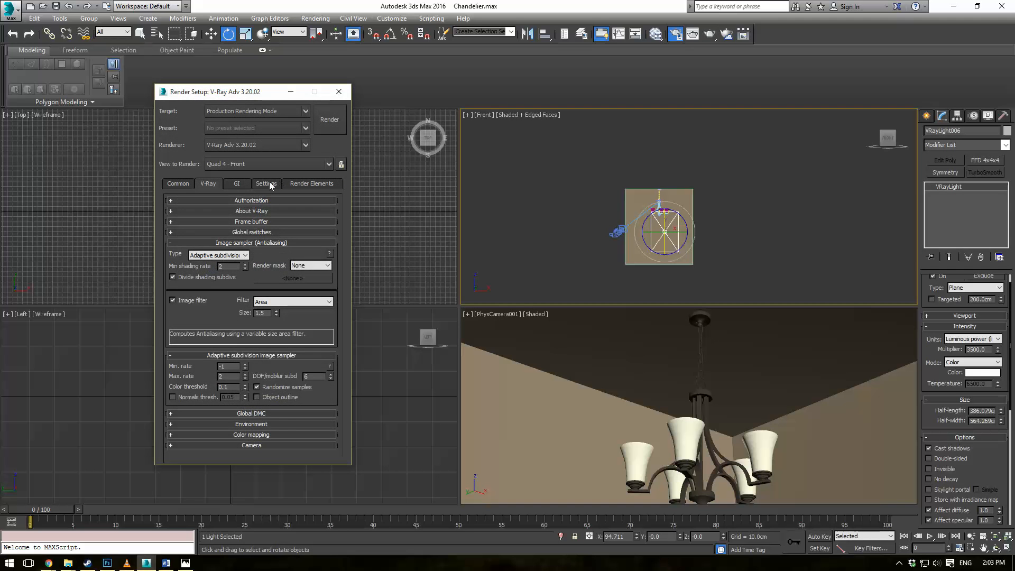
click(238, 183)
click(243, 266)
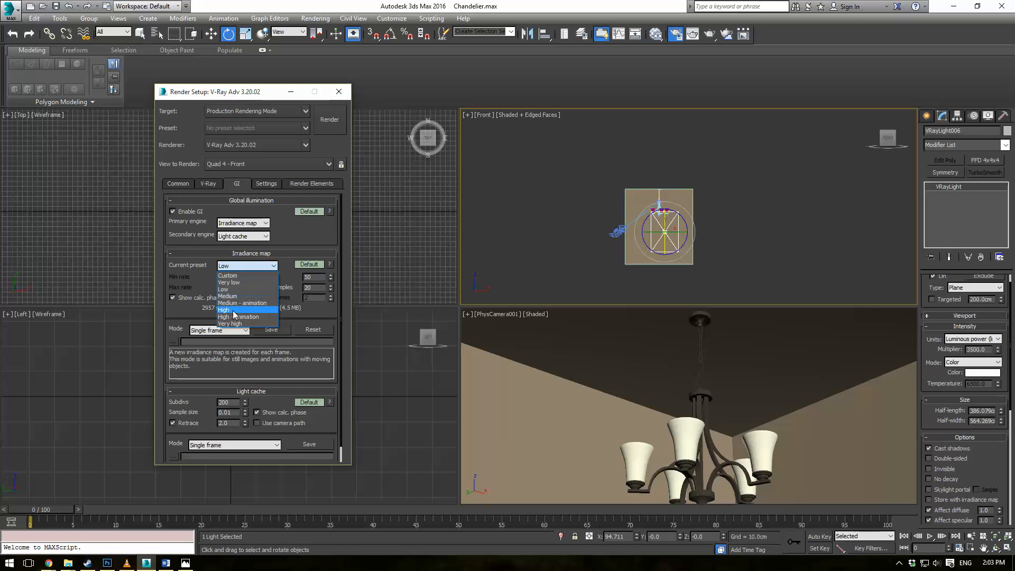
click(241, 315)
text(1000)
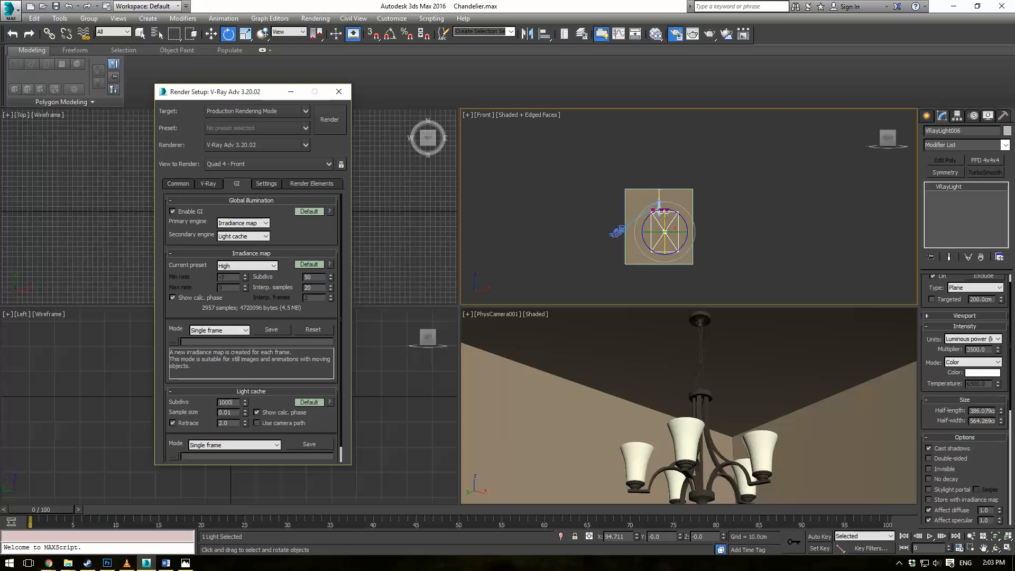
key(Return)
click(339, 92)
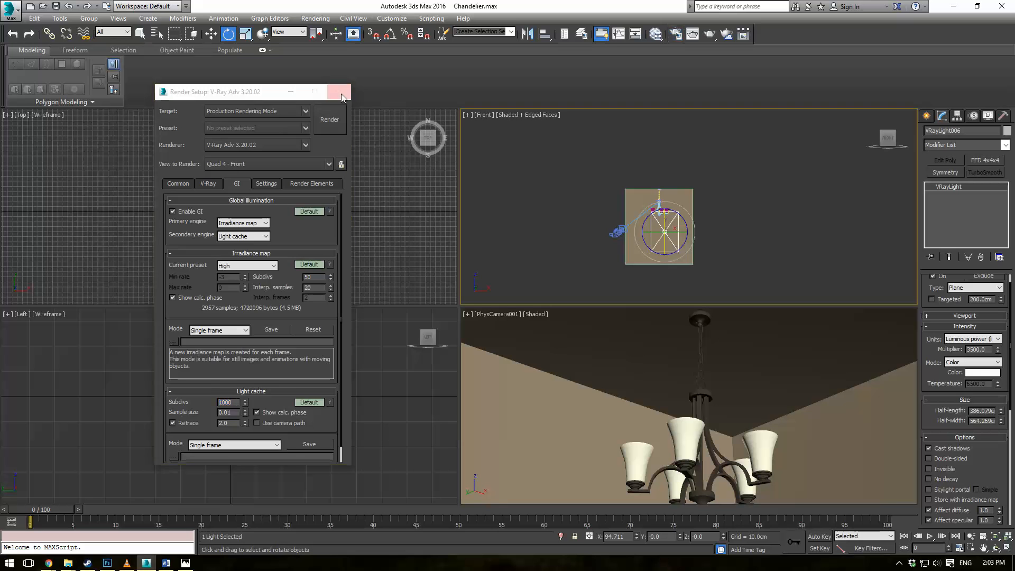
Set the physical camera's focal length to 40 mm, and pan and dolly it back to frame the whole chandelier
click(615, 233)
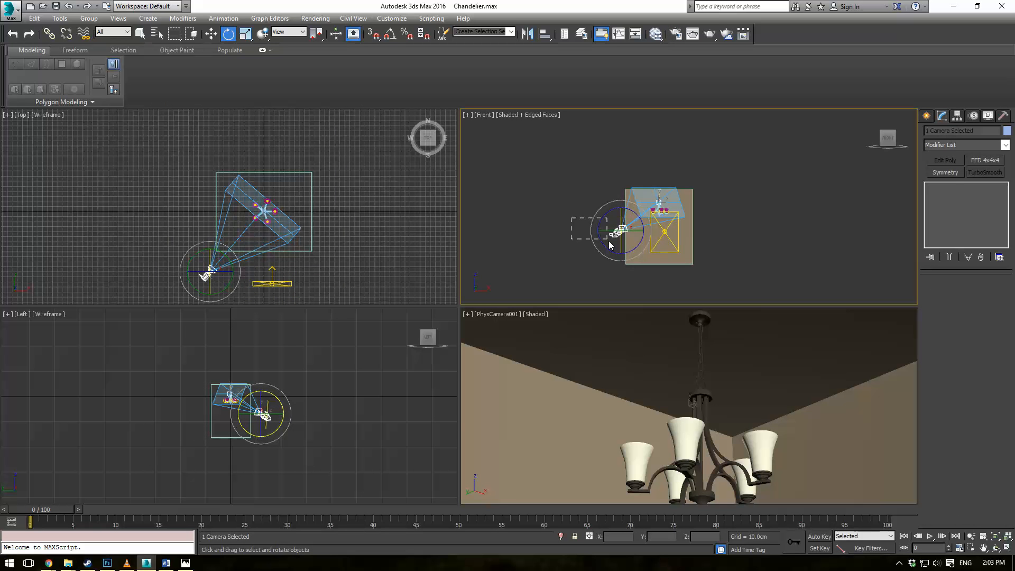
click(547, 211)
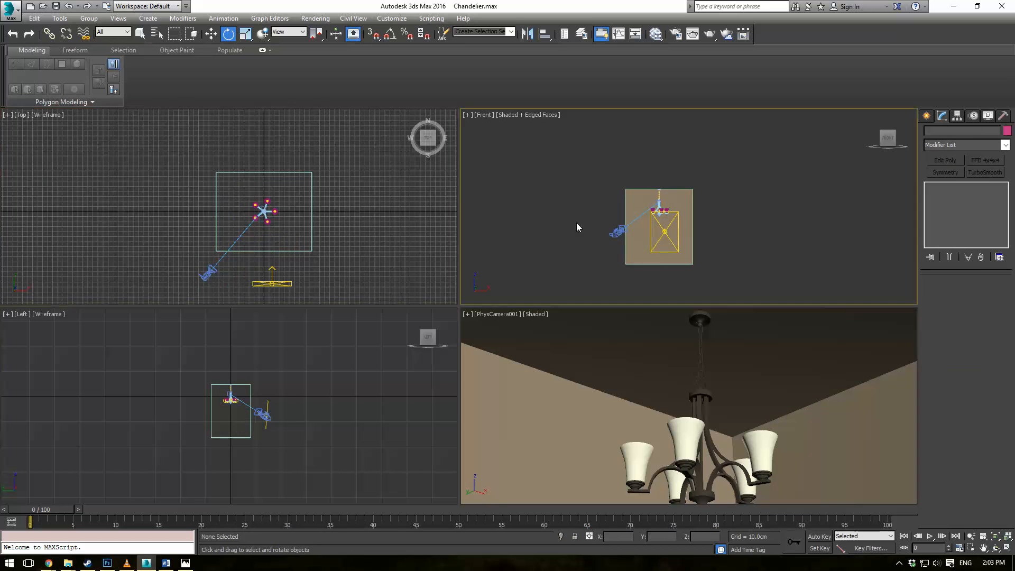
click(617, 234)
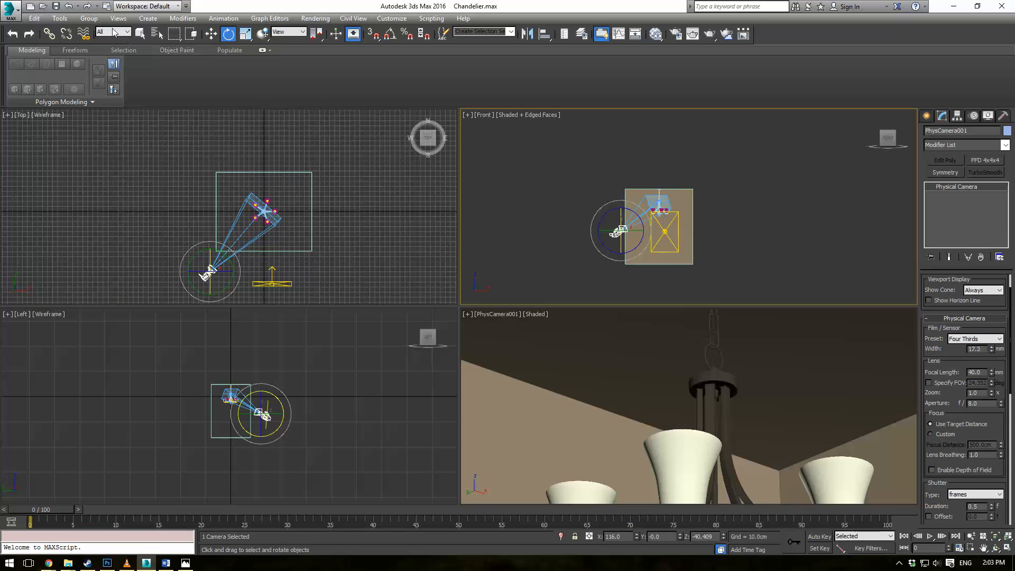
middle_drag(730, 391, 710, 360)
click(972, 536)
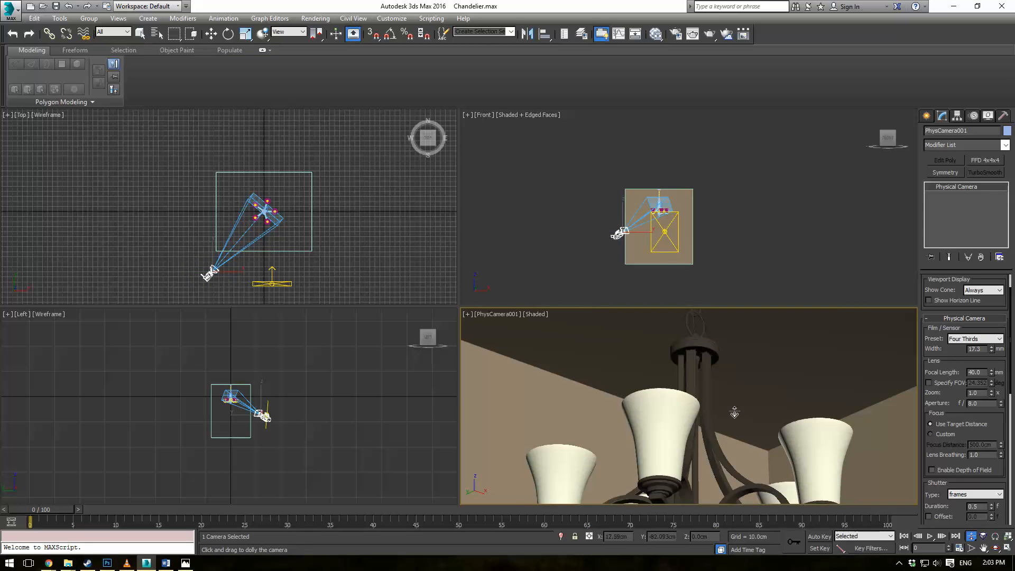
drag(735, 412, 734, 458)
middle_drag(702, 385, 709, 393)
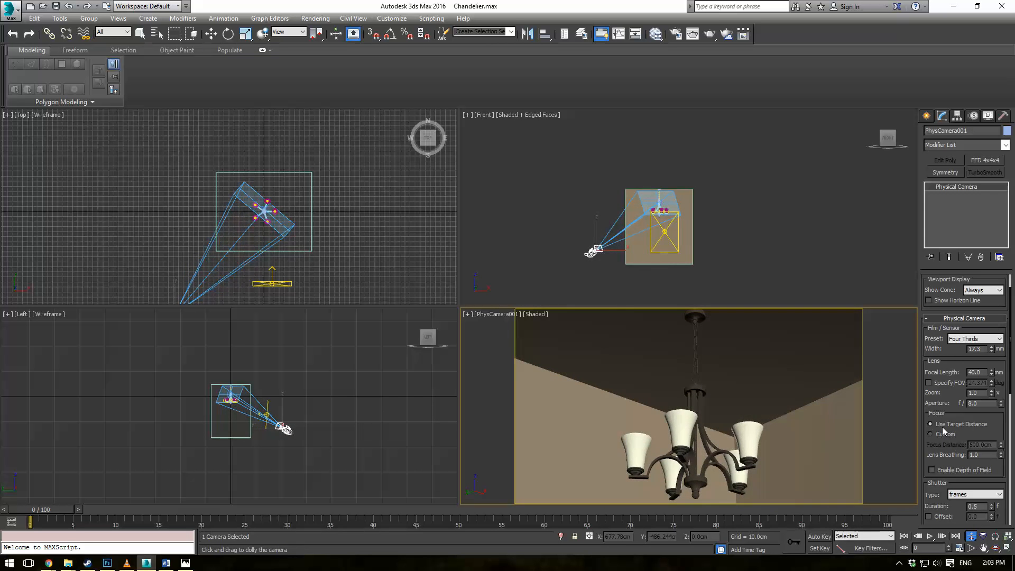
Set the physical camera's exposure gain target to 5 EV
drag(975, 420, 959, 258)
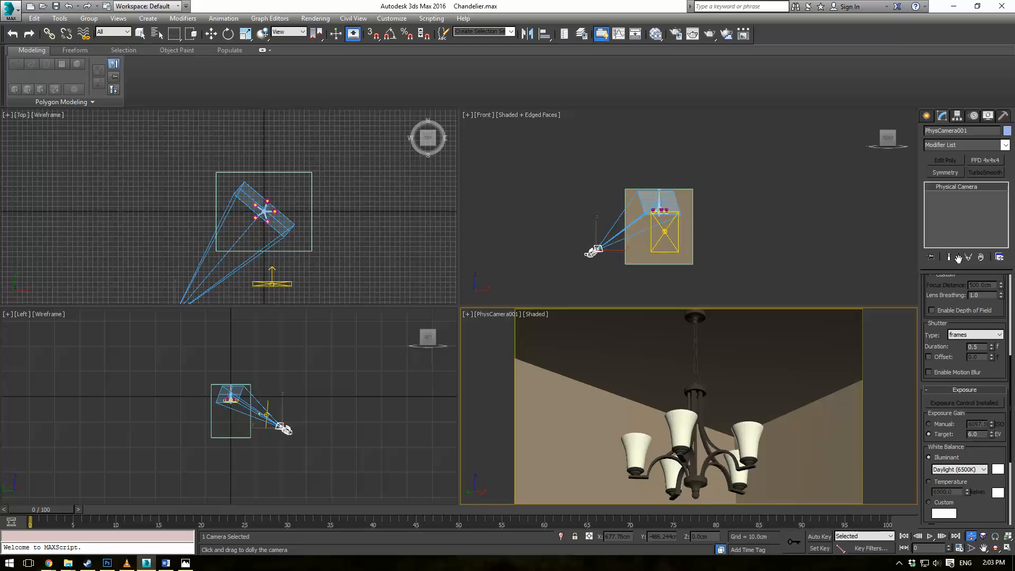
click(980, 435)
text(5)
key(Return)
Render the reframed camera view to check the brightness and framing of the chandelier
click(873, 363)
click(709, 35)
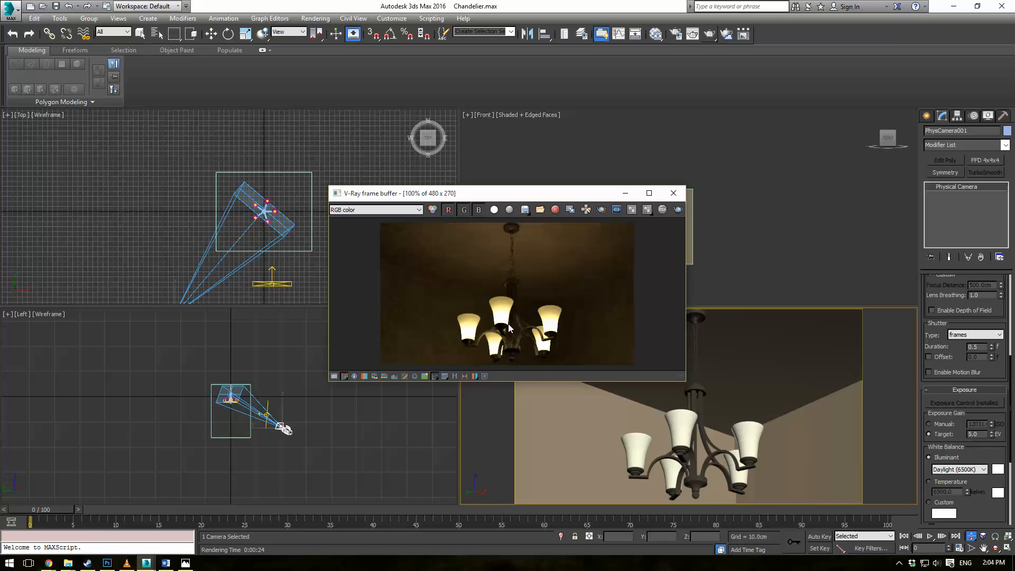
scroll(274, 227, up, 6)
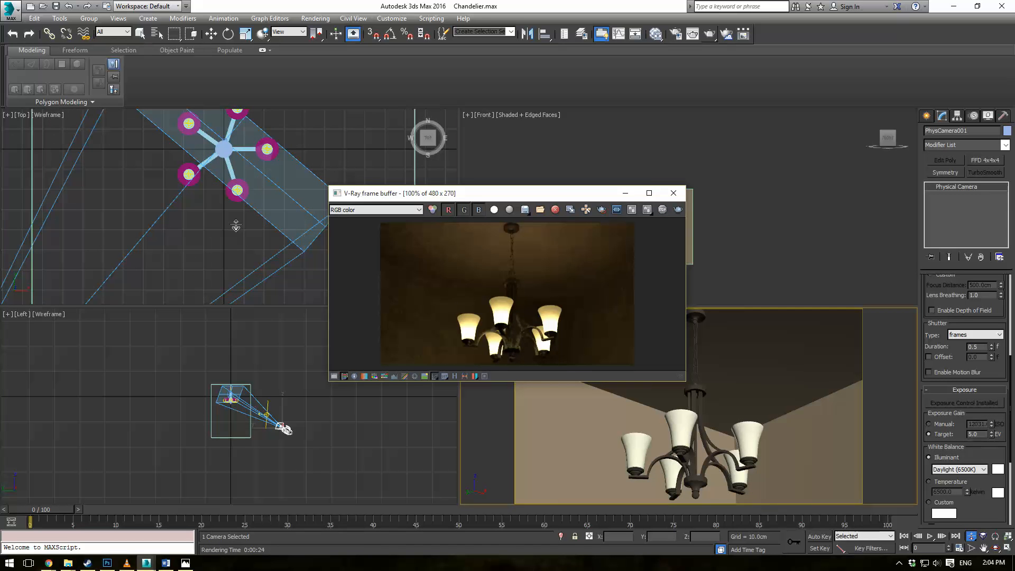
Set the sampling subdivs of the V-Ray light inside one of the chandelier's shades to 32
key(e)
scroll(233, 222, up, 5)
click(263, 168)
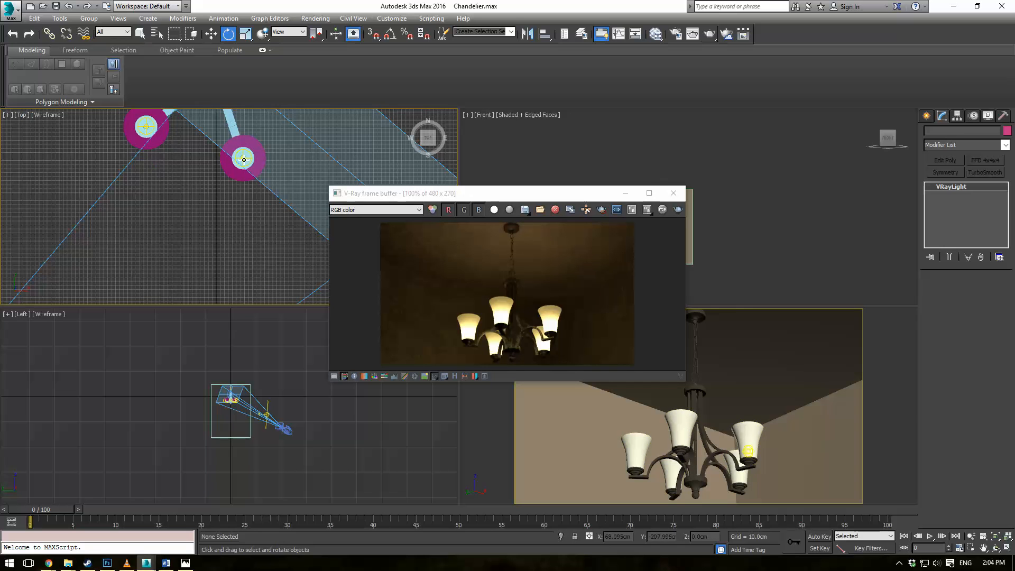
scroll(993, 421, down, 5)
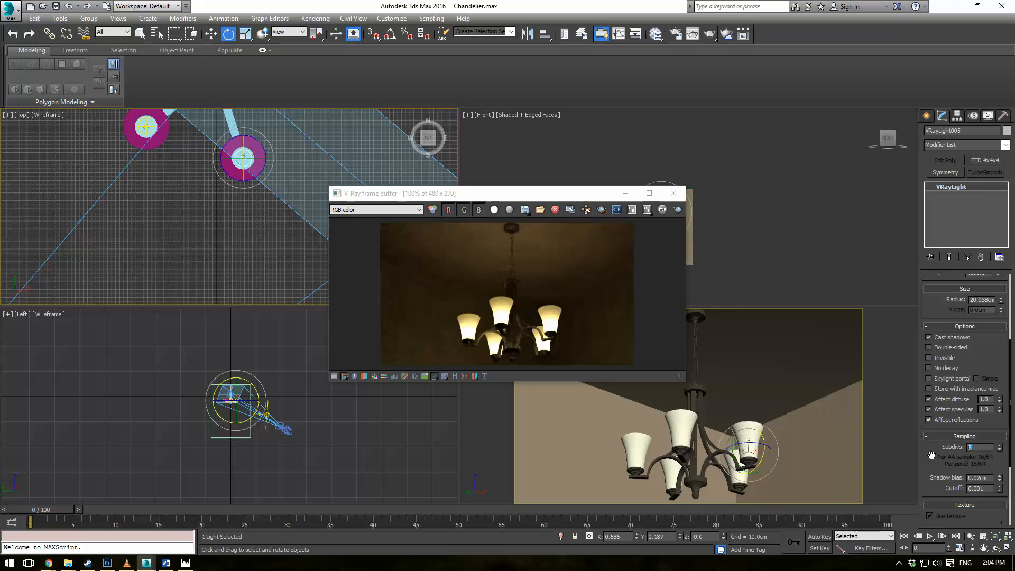
text(32)
key(Return)
Render only a region enclosing the chandelier's shades and arms, and put the render windows away
click(601, 211)
drag(440, 286, 601, 365)
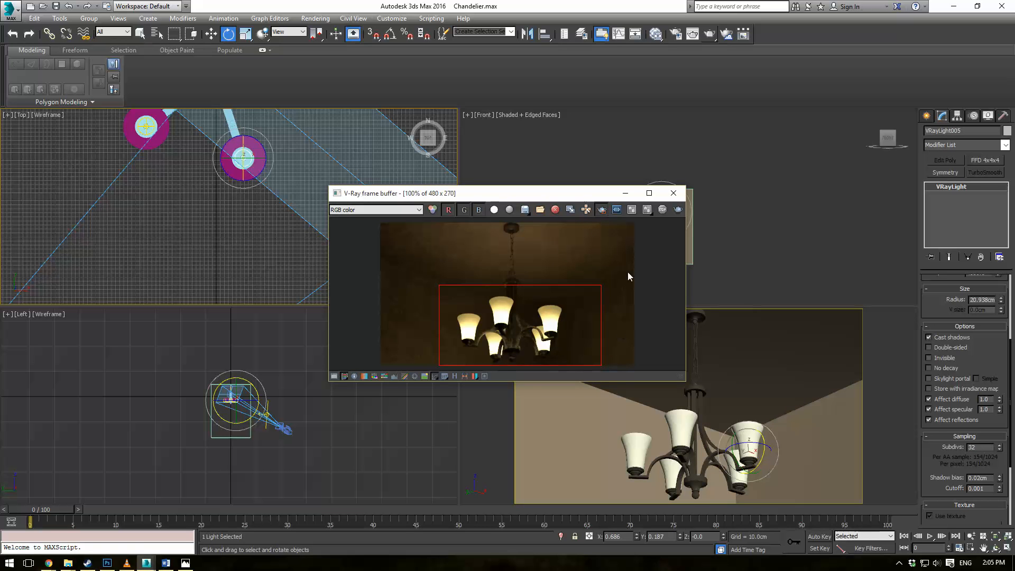
click(678, 210)
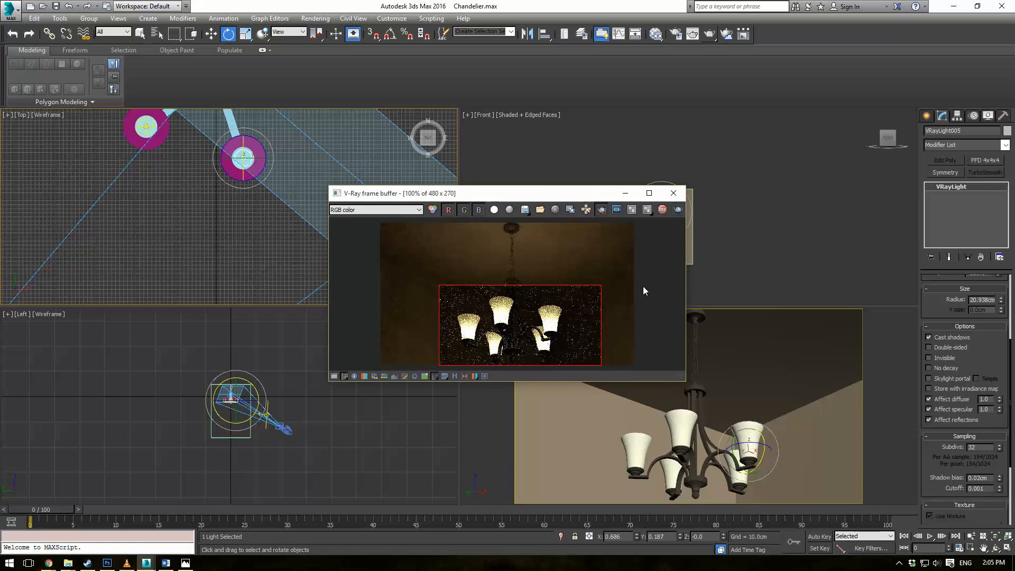
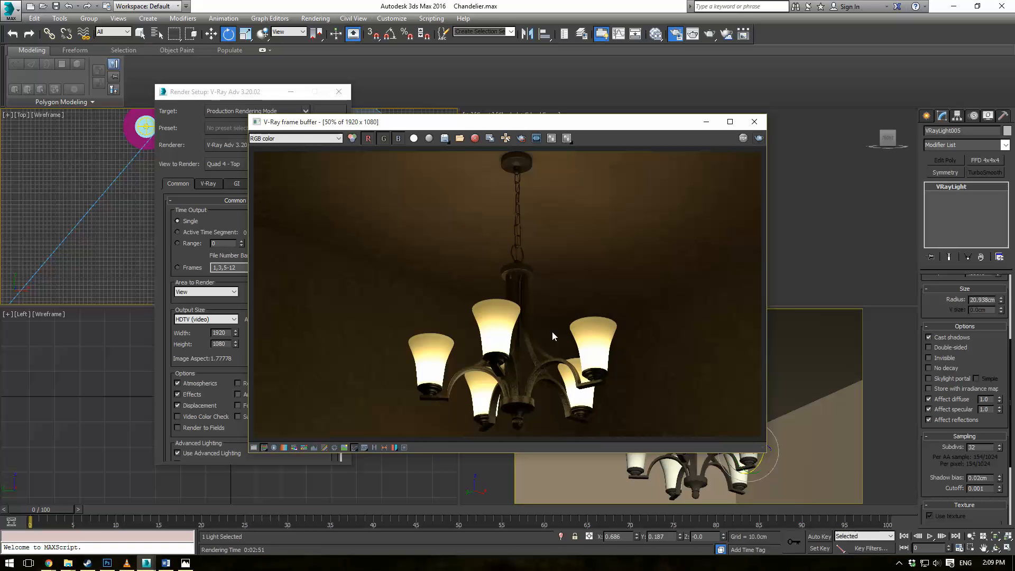
click(707, 125)
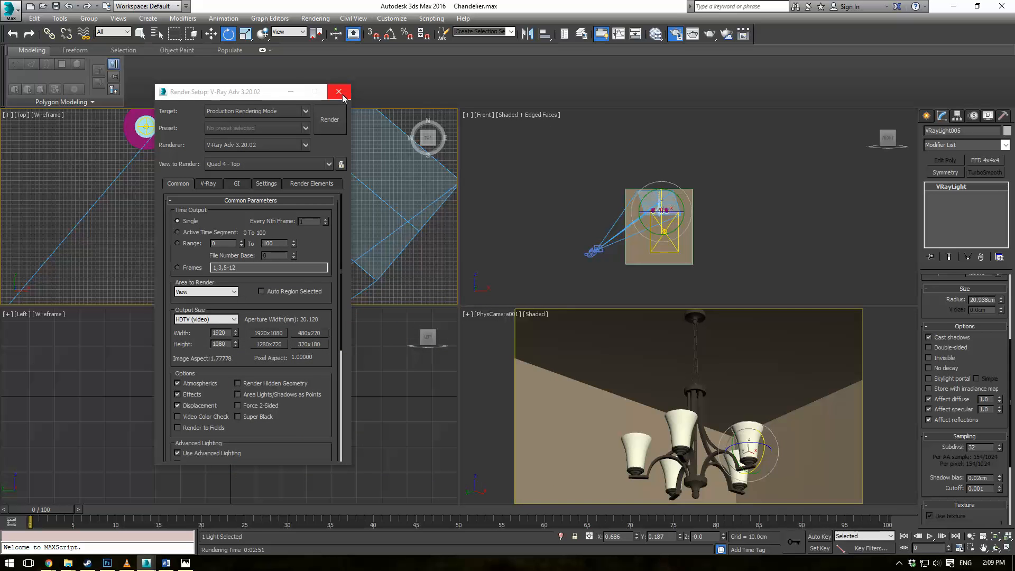
click(292, 92)
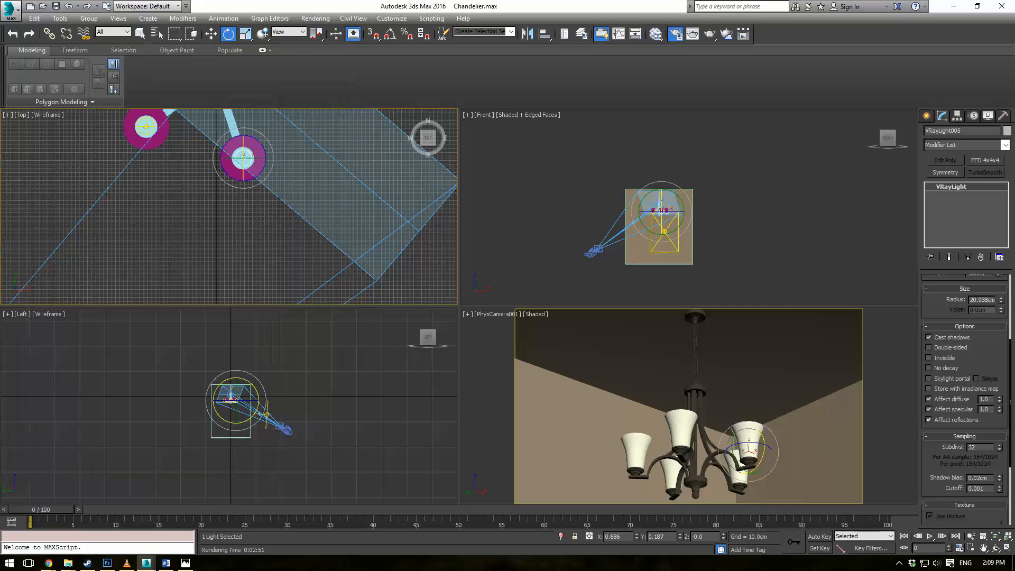
Create a VRaySun in the Left view, aimed diagonally down from above the camera towards the room, and add the VRaySky environment map
click(928, 117)
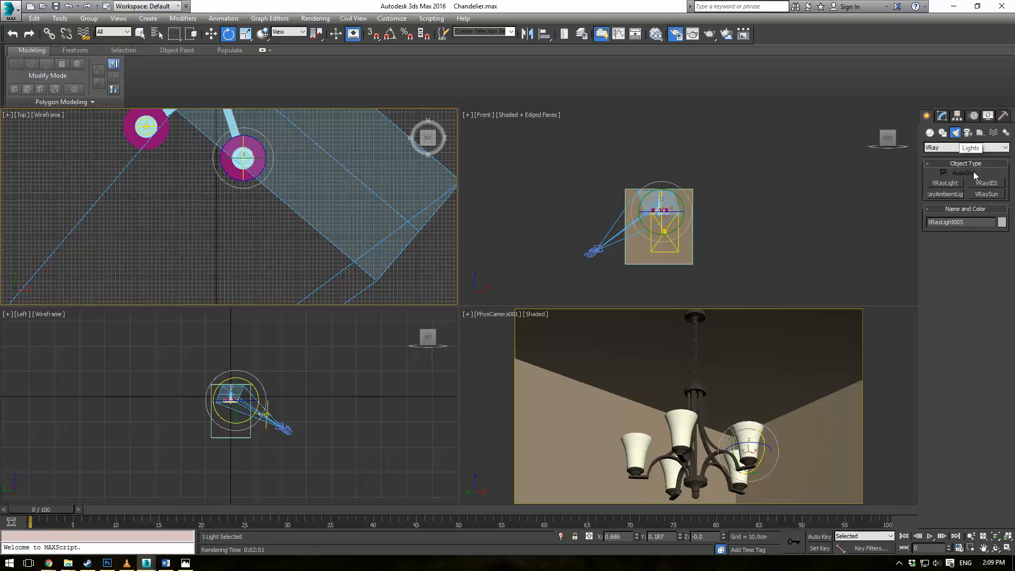
click(983, 195)
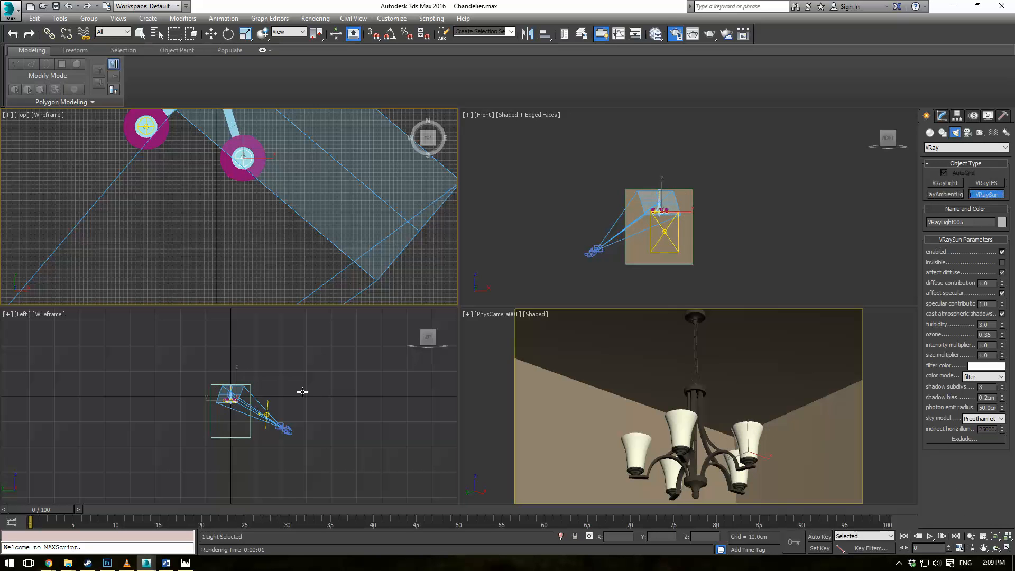
drag(301, 392, 304, 391)
scroll(308, 395, up, 3)
drag(337, 358, 237, 447)
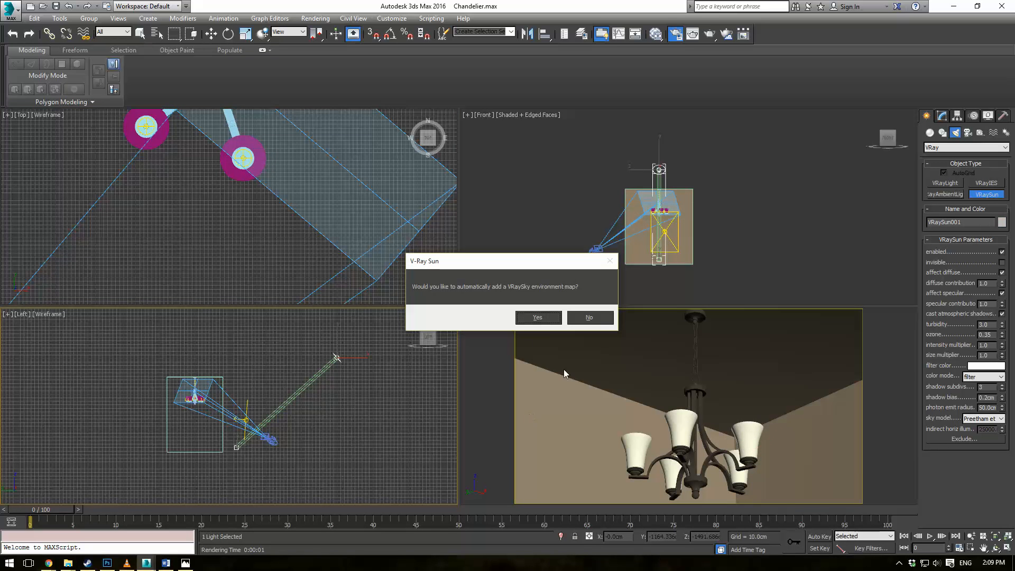
click(539, 317)
right_click(484, 346)
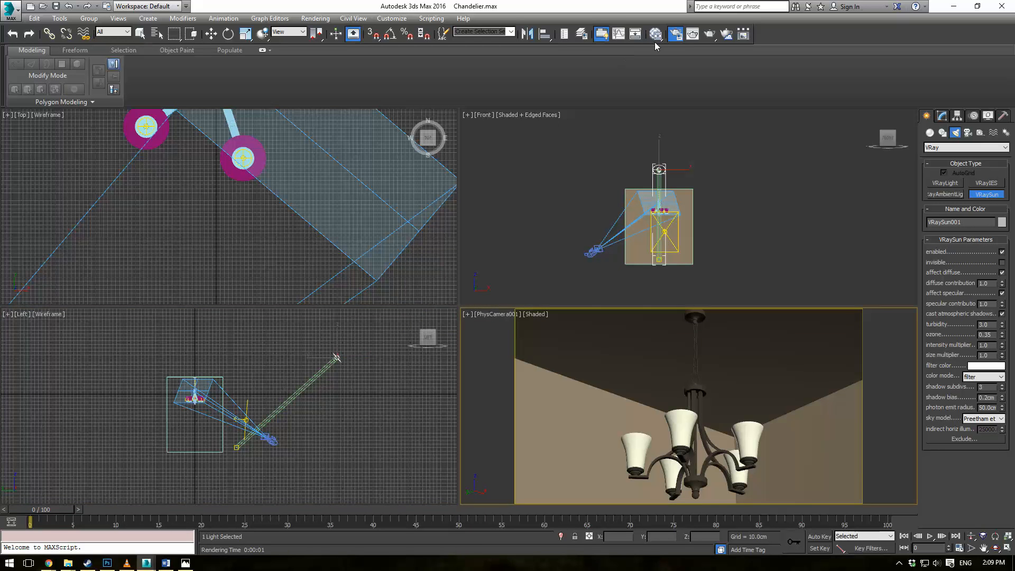
Switch the environment's exposure control to VRay Exposure Control
click(315, 18)
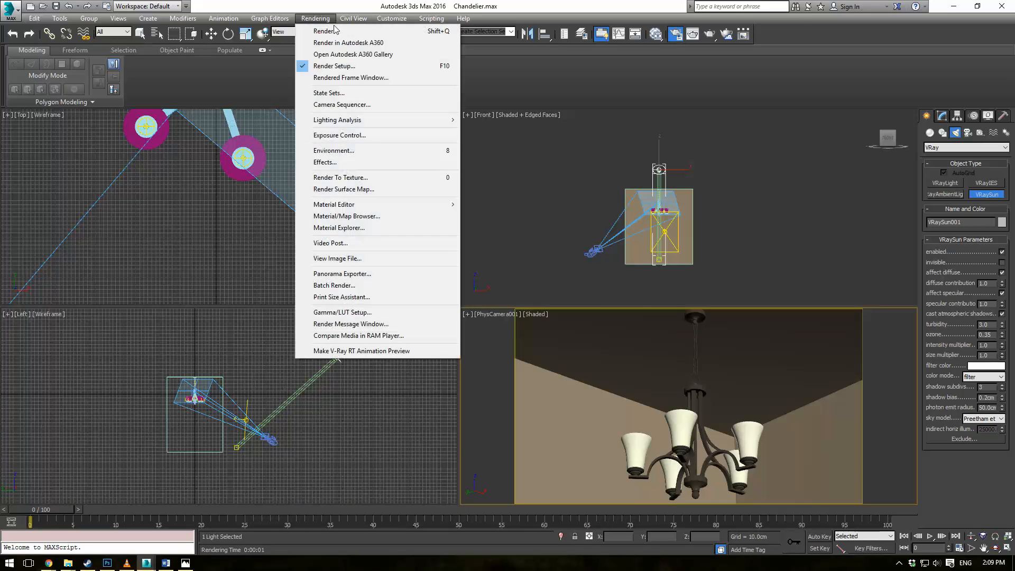
click(339, 152)
click(99, 254)
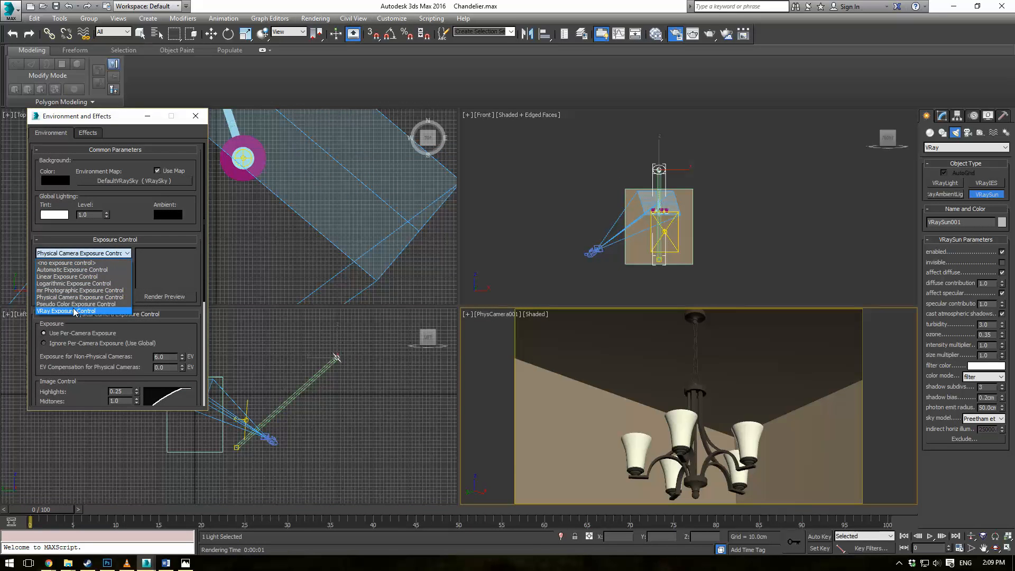
click(79, 297)
scroll(104, 344, down, 2)
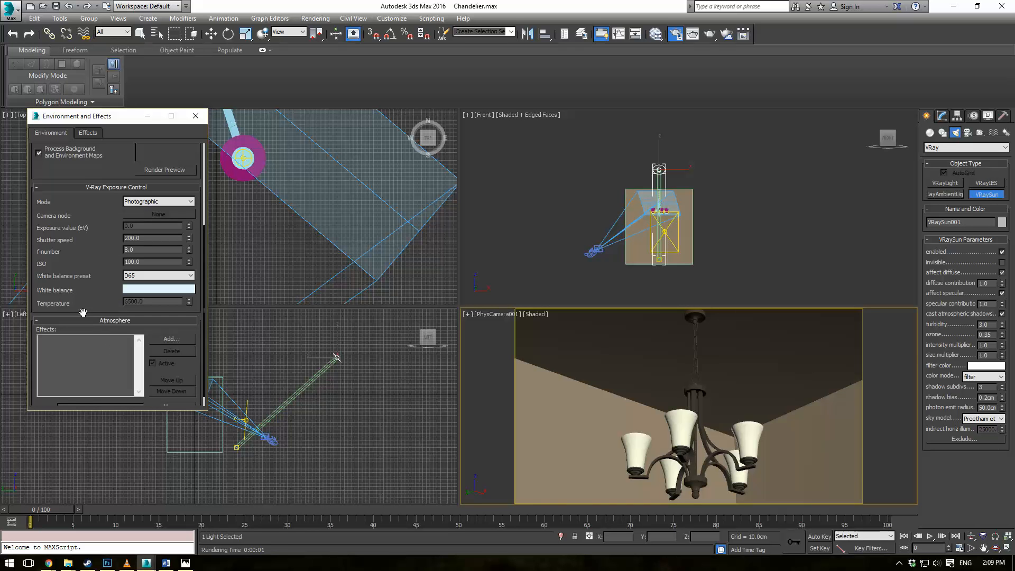
scroll(104, 277, up, 2)
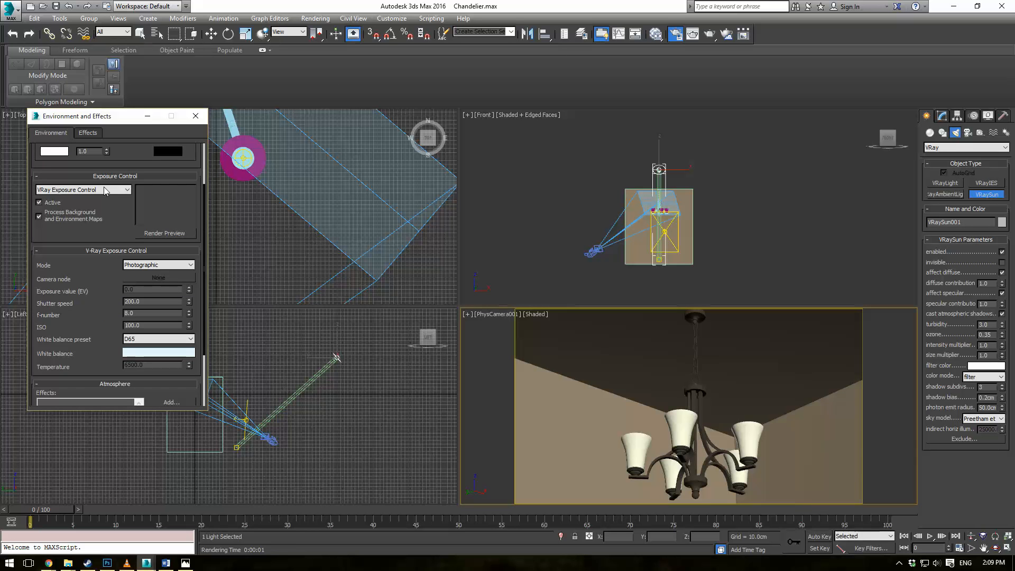
click(87, 133)
click(195, 116)
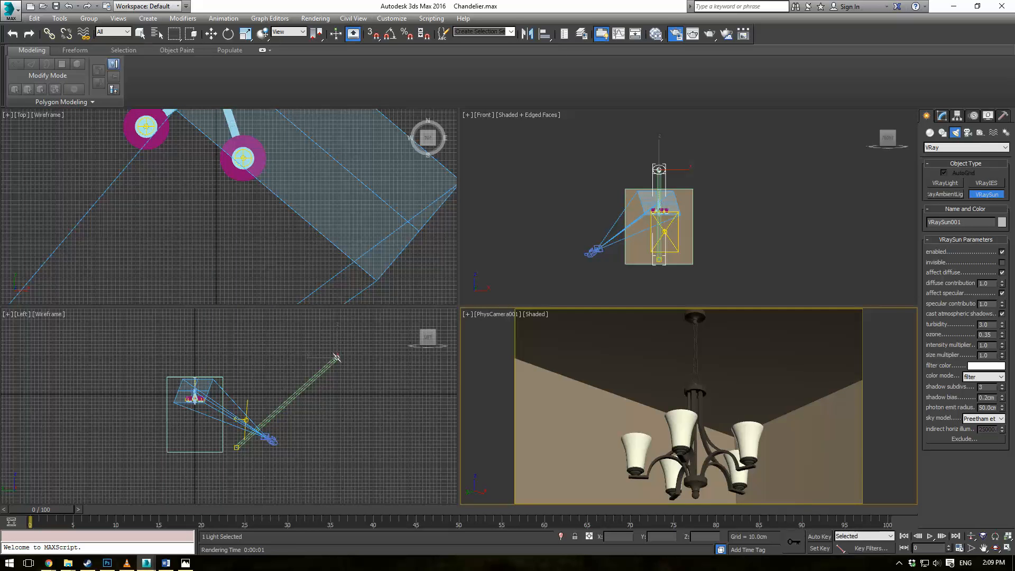
In the V-Ray render settings, set the image filter to Area and the color mapping type to Linear multiply
key(F10)
scroll(180, 283, down, 5)
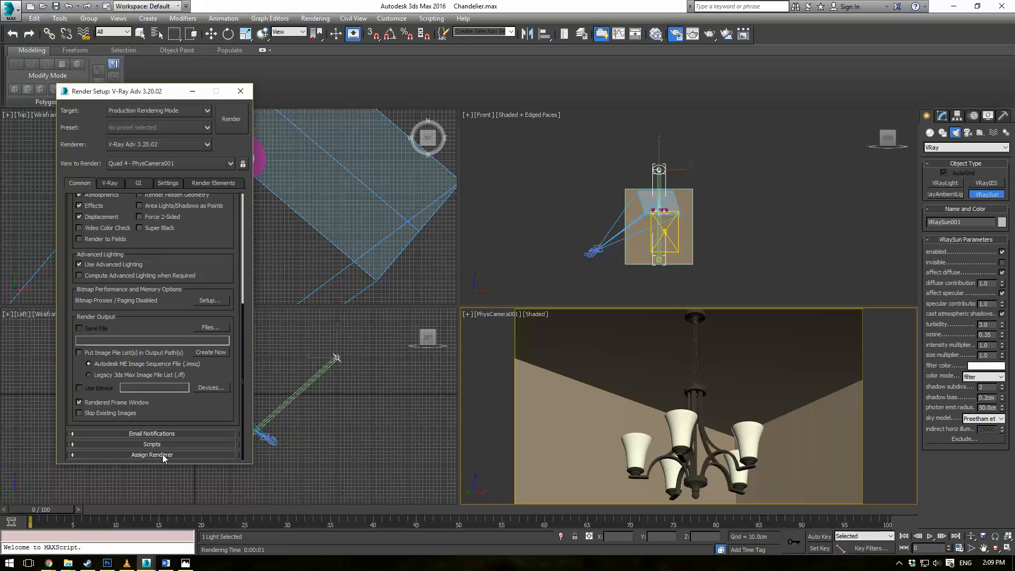
click(109, 182)
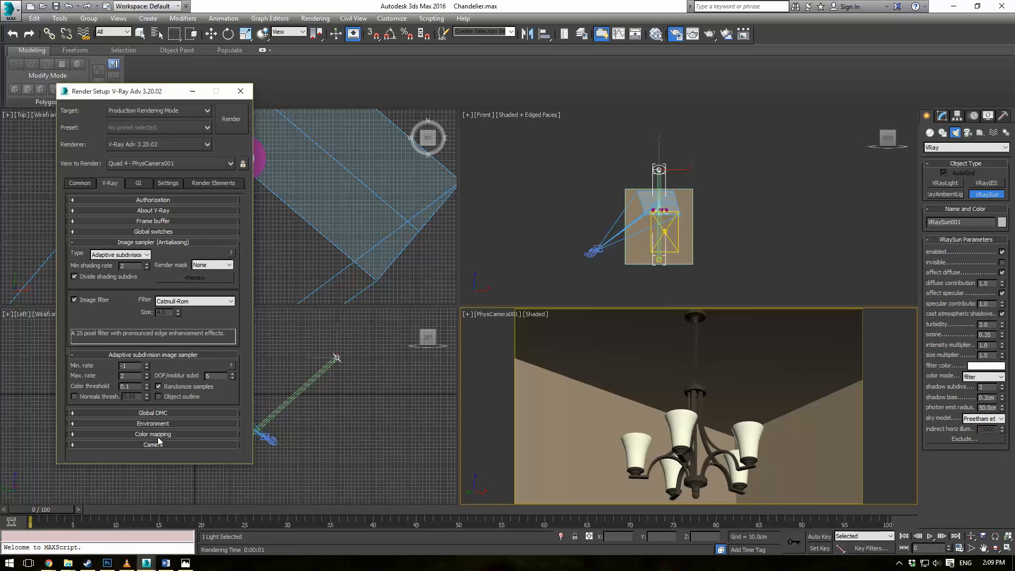
click(189, 301)
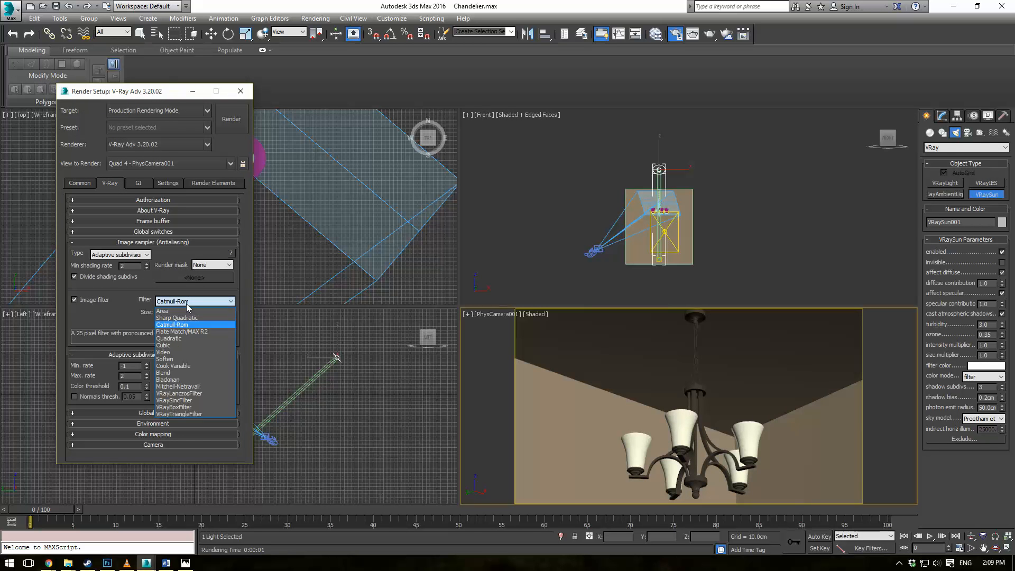
click(170, 310)
click(149, 434)
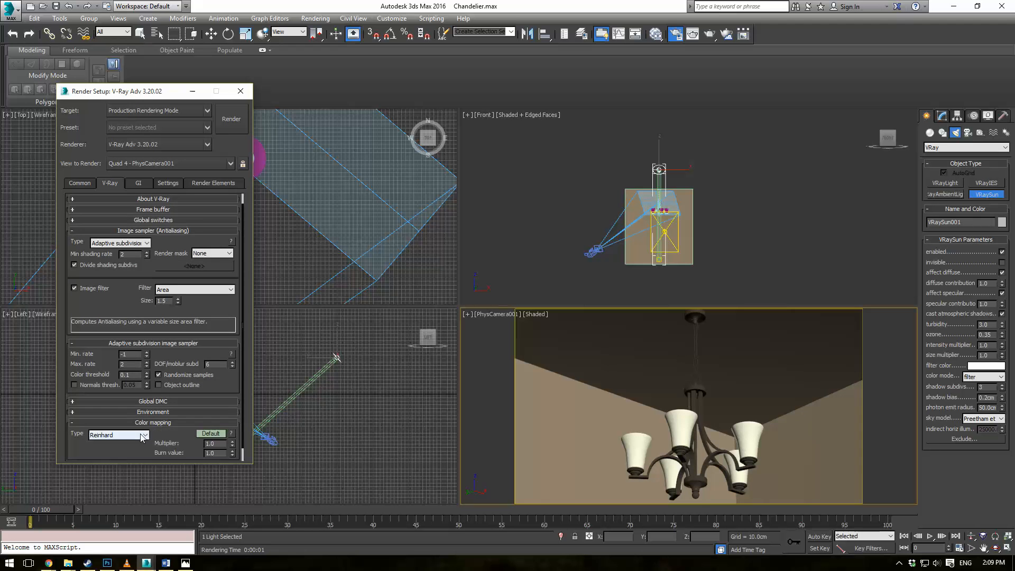
click(119, 435)
click(117, 446)
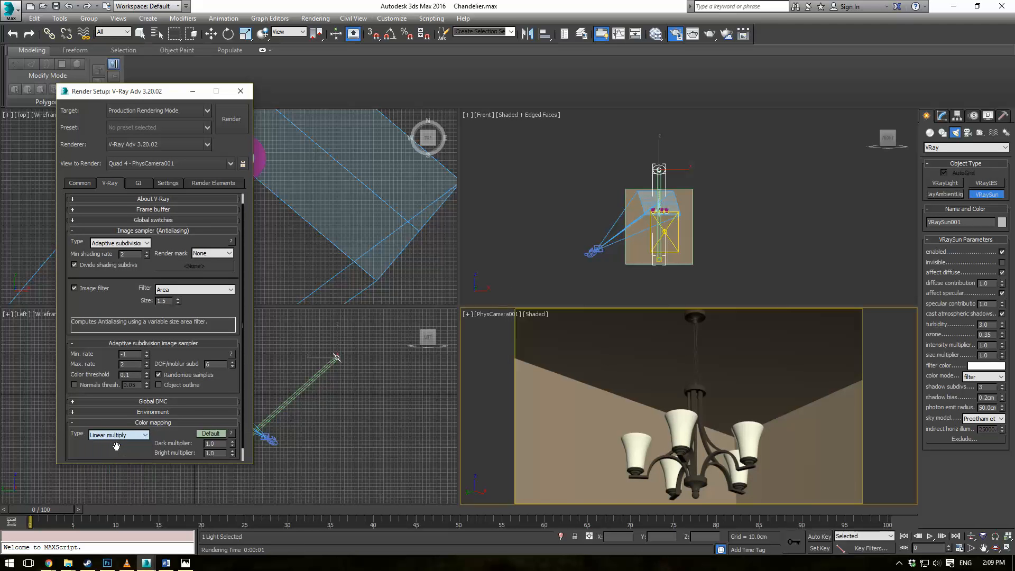
click(241, 91)
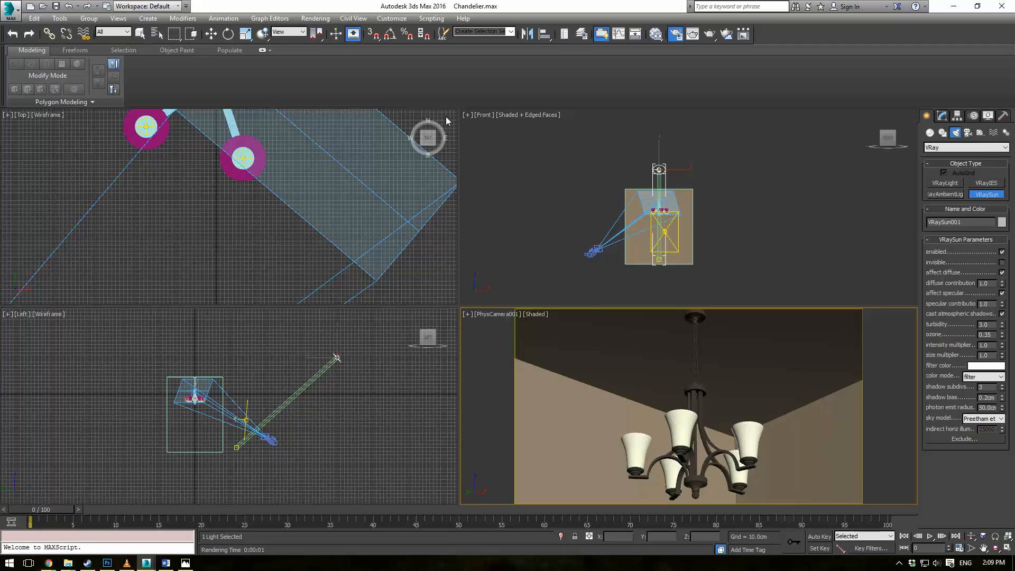
Lower the global illumination quality to the Low irradiance map preset and 200 light cache subdivs
key(F10)
click(139, 183)
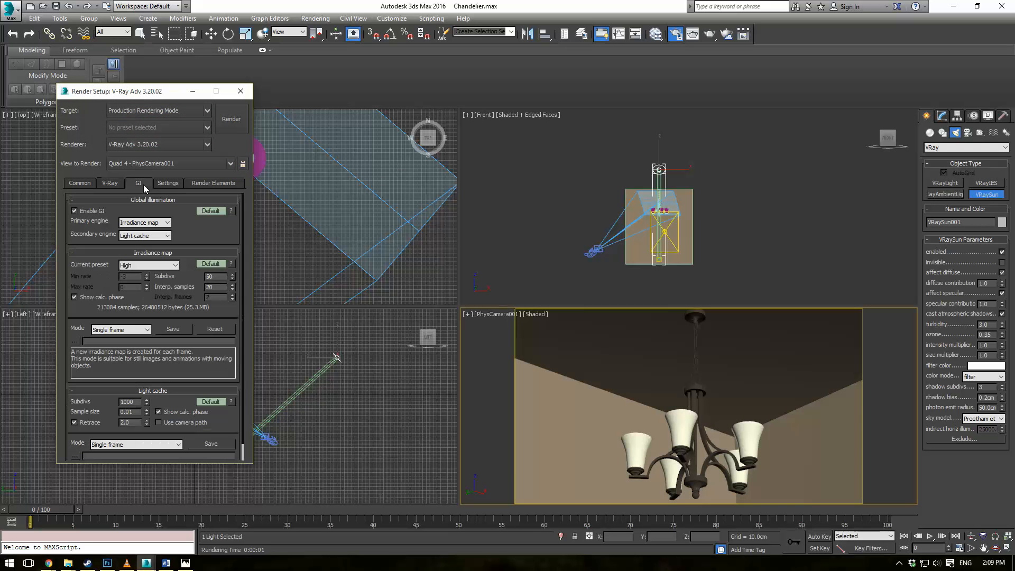
click(129, 271)
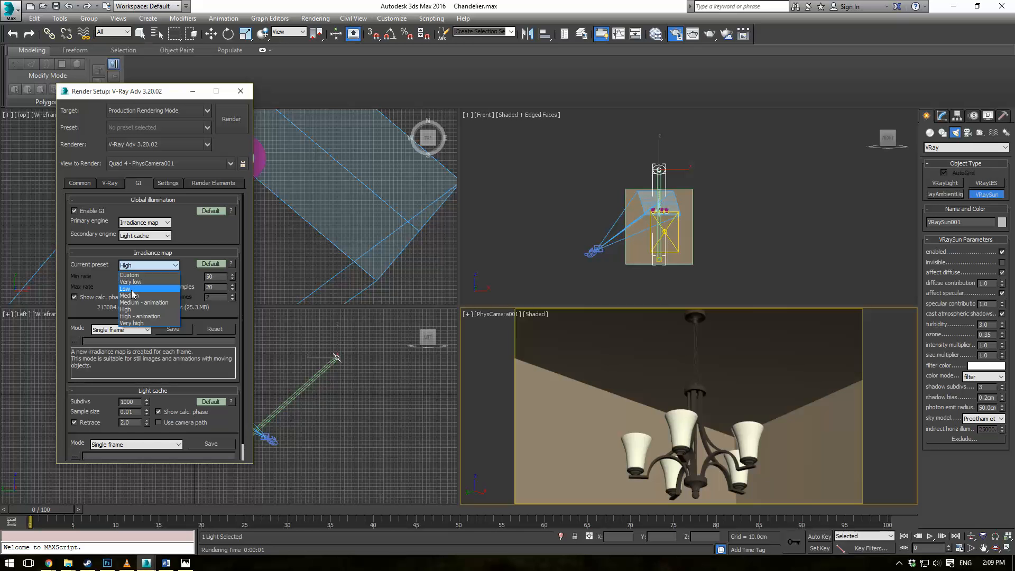
click(132, 288)
double_click(132, 402)
text(2)
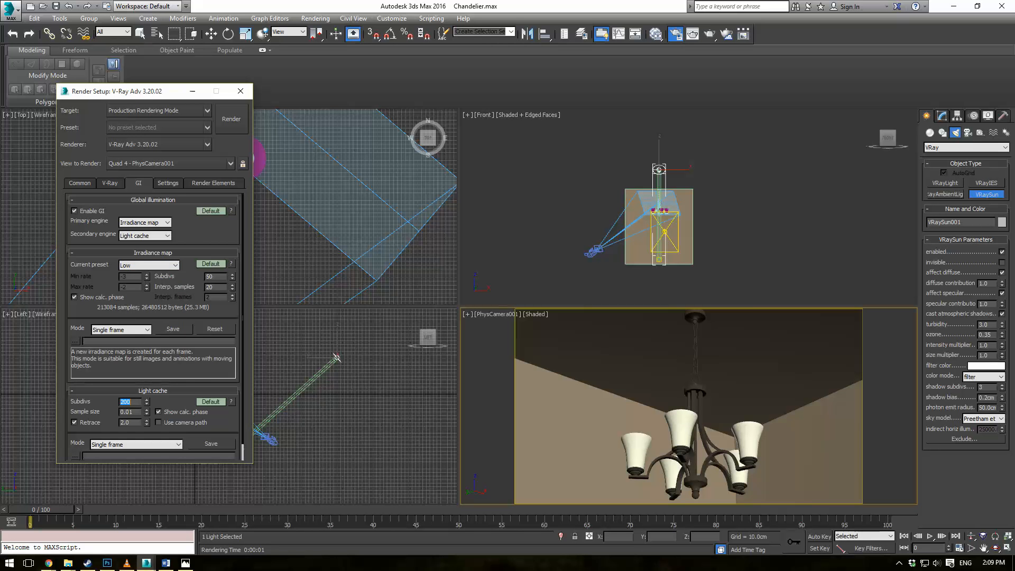
Set the output size to 480 x 270, render the camera view and inspect the sunlit chandelier up close
click(79, 183)
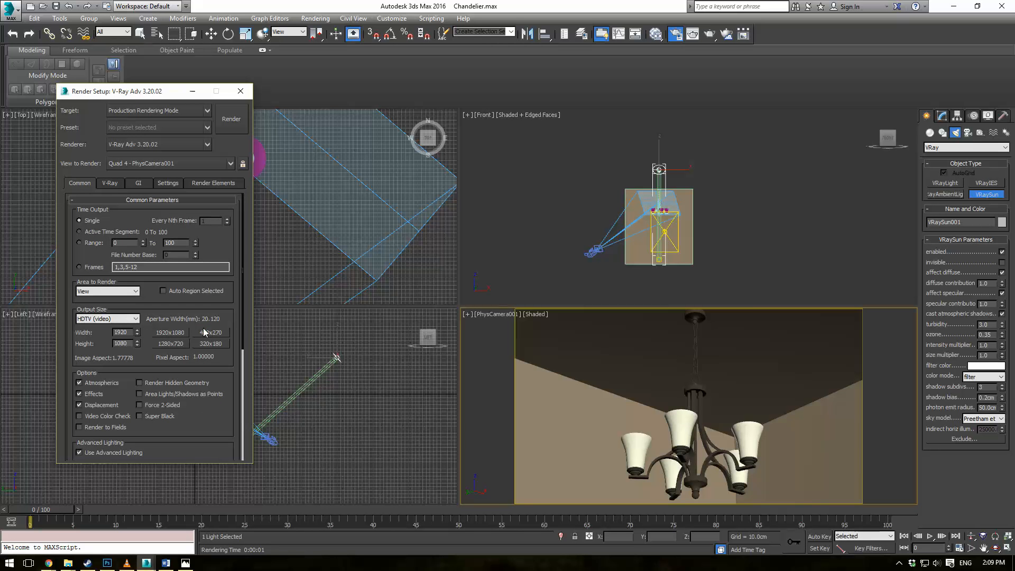
click(231, 119)
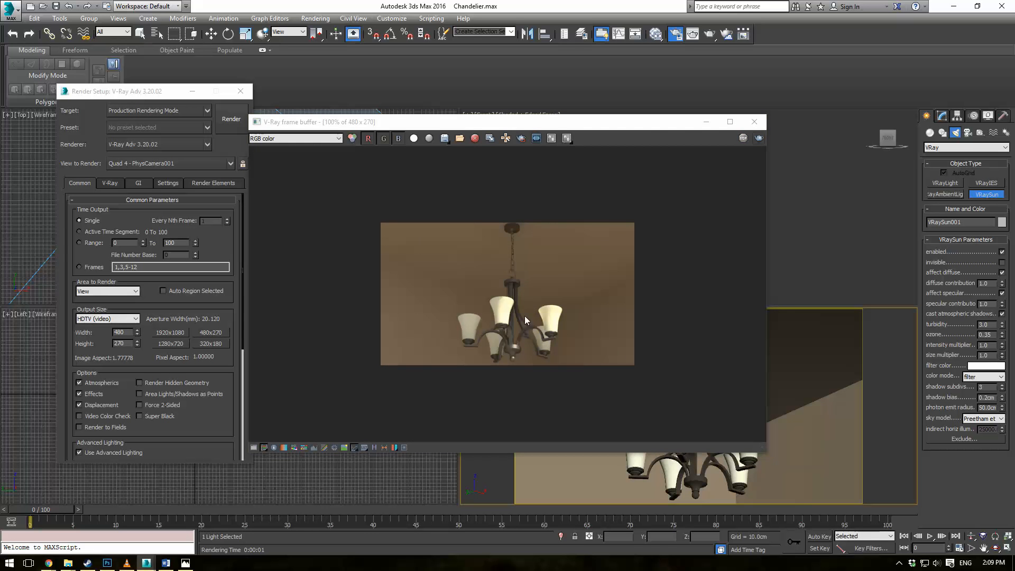
scroll(530, 317, up, 1)
scroll(531, 315, down, 1)
scroll(531, 315, up, 1)
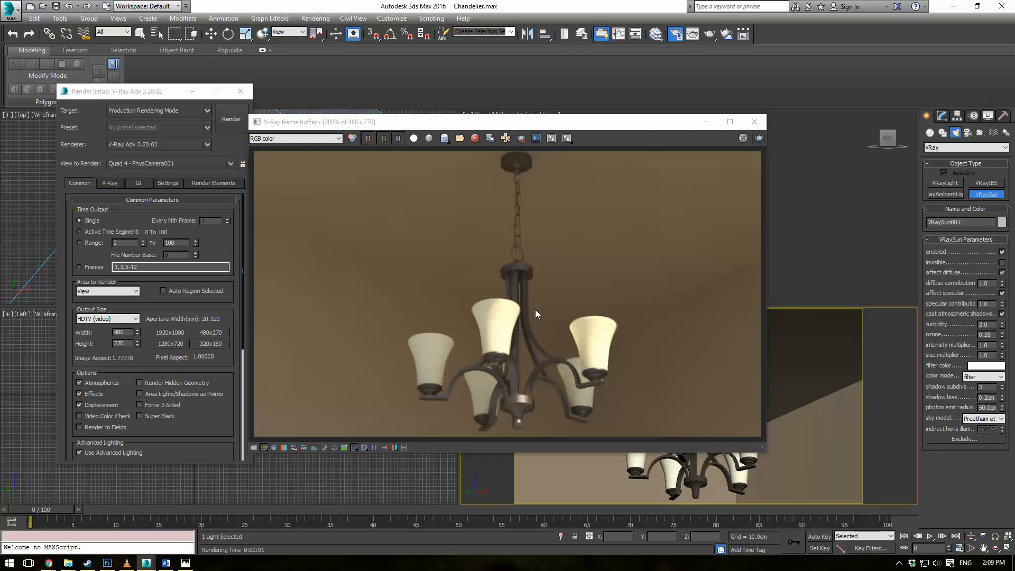
scroll(536, 311, down, 1)
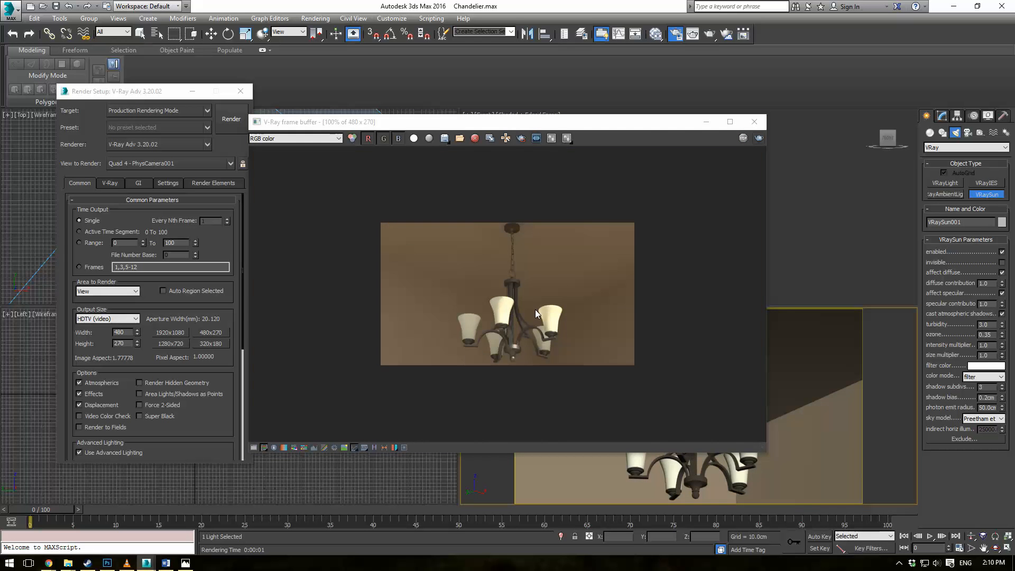
scroll(535, 311, up, 1)
scroll(541, 299, down, 1)
scroll(541, 299, up, 1)
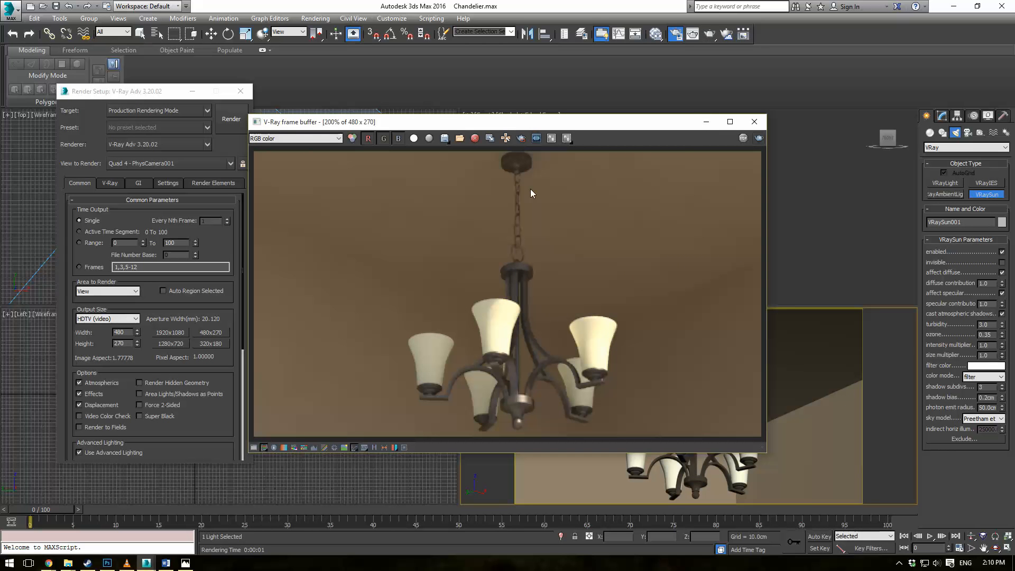
click(423, 3)
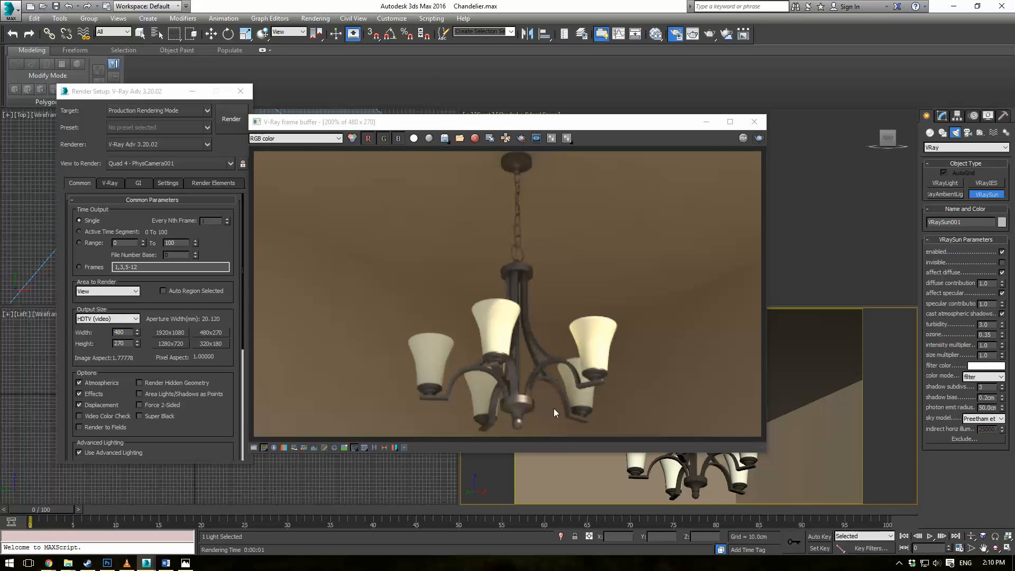
Set the translucency amount of the lampshades' VRay2SidedMtl (Material #27) to 80, and put the material editor away
key(m)
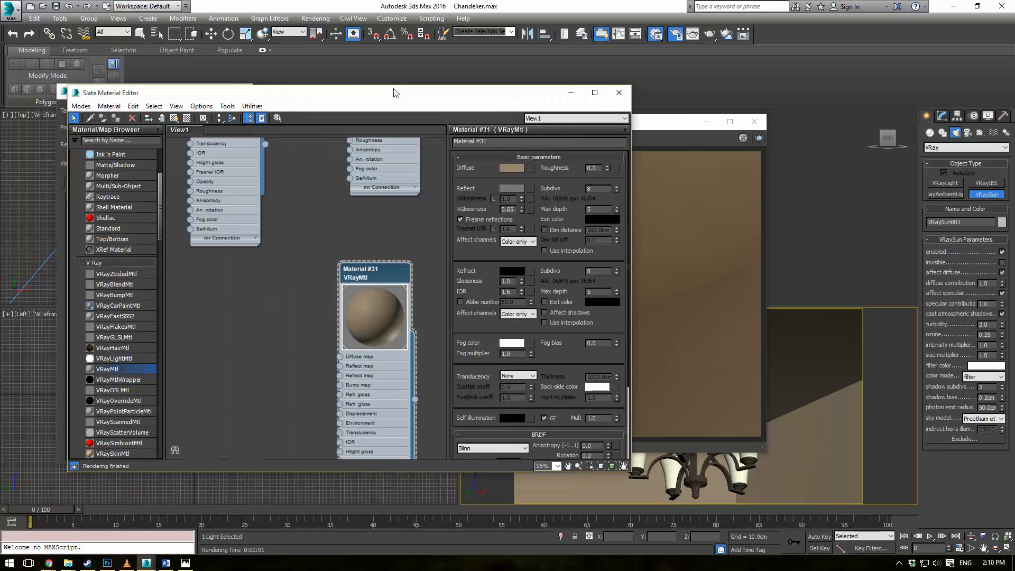
drag(396, 93, 453, 82)
middle_drag(399, 164, 349, 275)
scroll(349, 274, down, 5)
middle_drag(281, 143, 301, 249)
scroll(299, 254, up, 3)
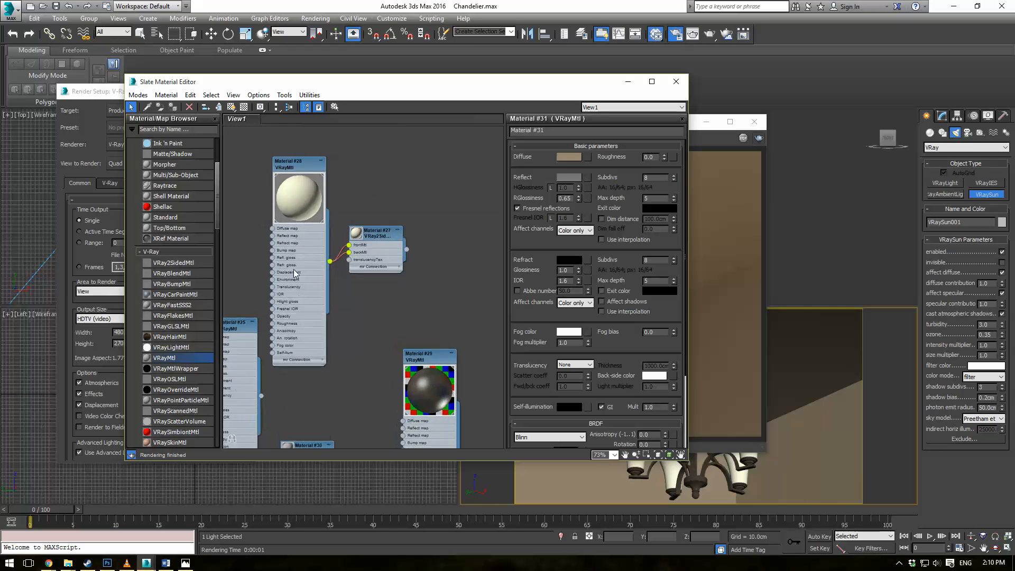
scroll(293, 269, up, 2)
double_click(406, 238)
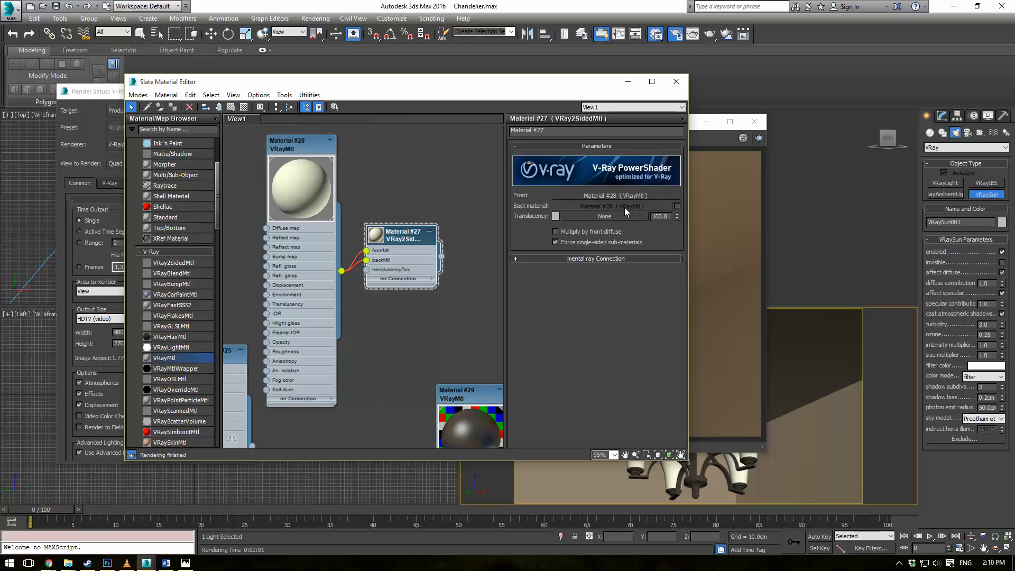
double_click(669, 219)
text(80)
key(Return)
click(628, 82)
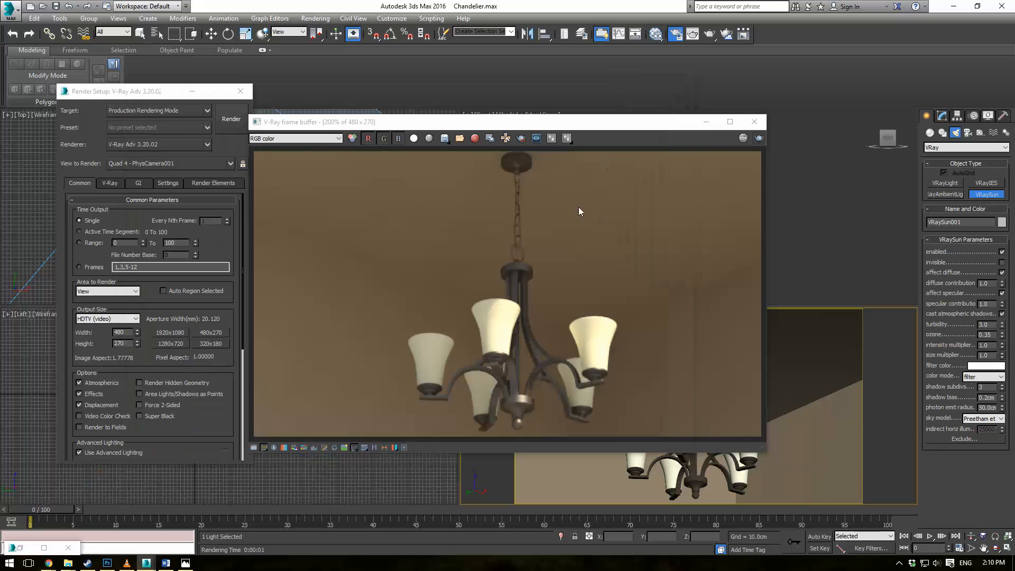
Limit rendering to a region around the chandelier's right-hand lampshade, render that region, and put the frame buffer away
click(521, 139)
drag(563, 296, 613, 377)
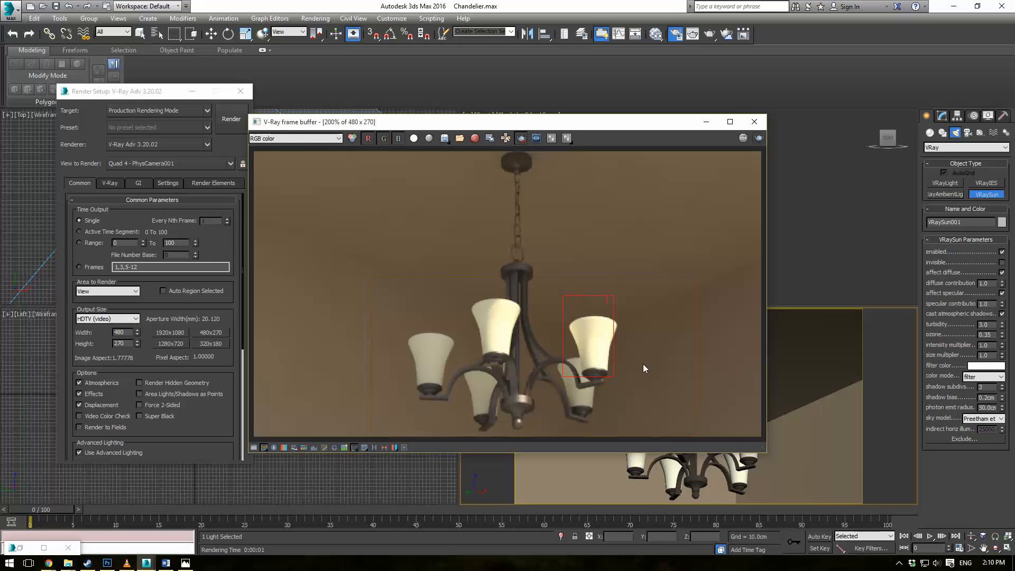
click(759, 139)
click(759, 125)
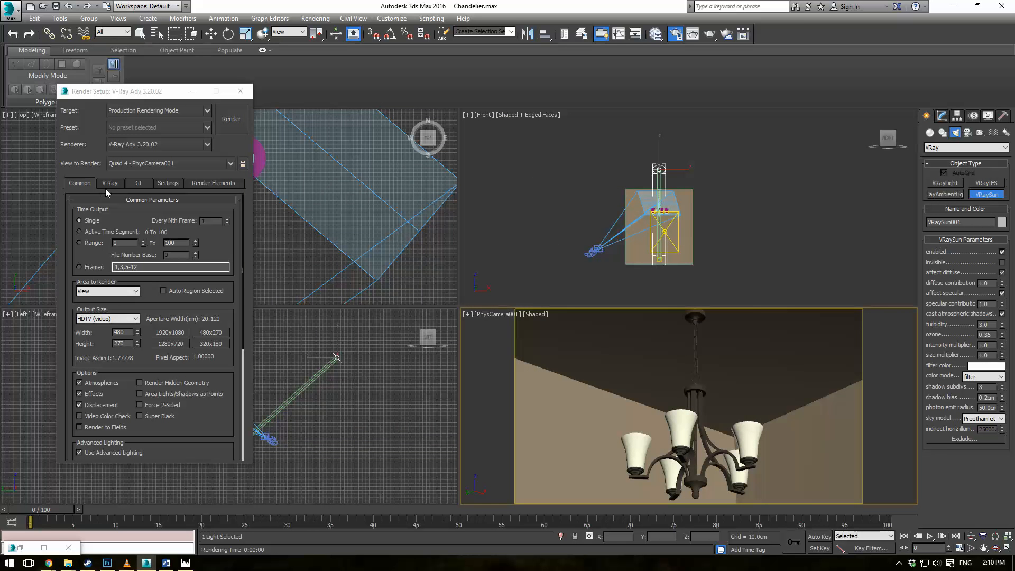
Open the V-Ray exposure control settings and set the white balance preset to Neutral
click(316, 18)
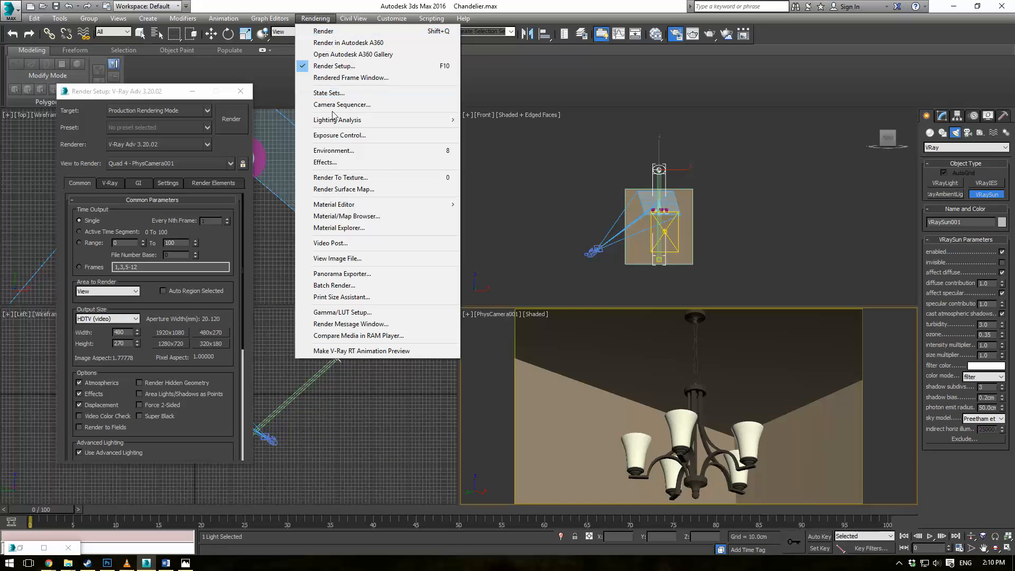
click(338, 136)
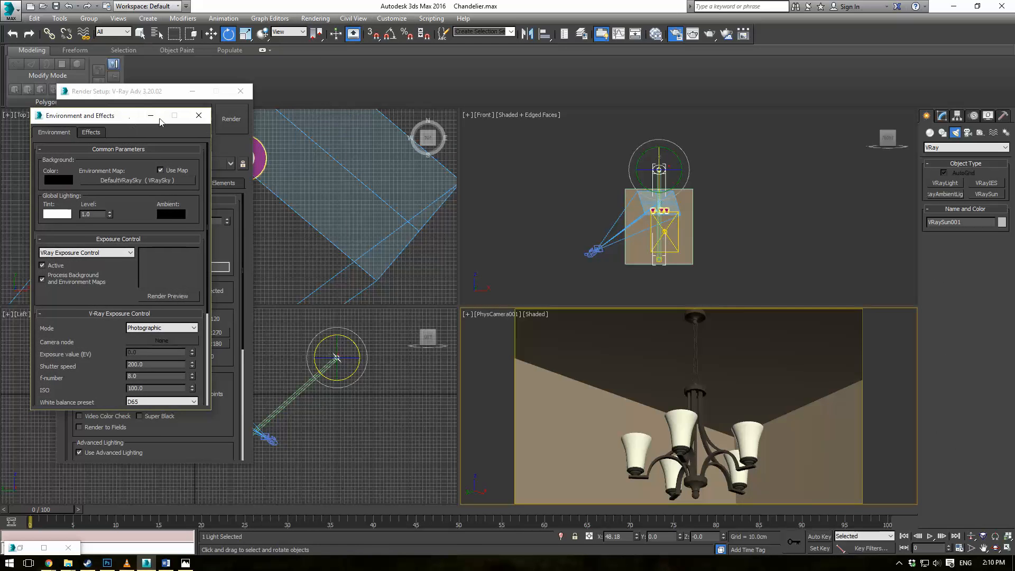
scroll(348, 283, down, 3)
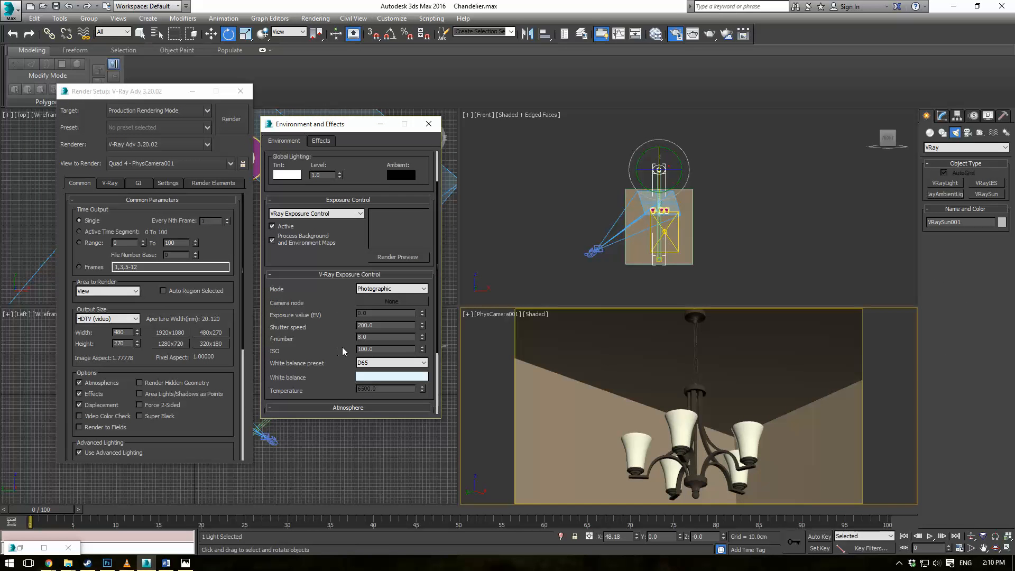
click(371, 363)
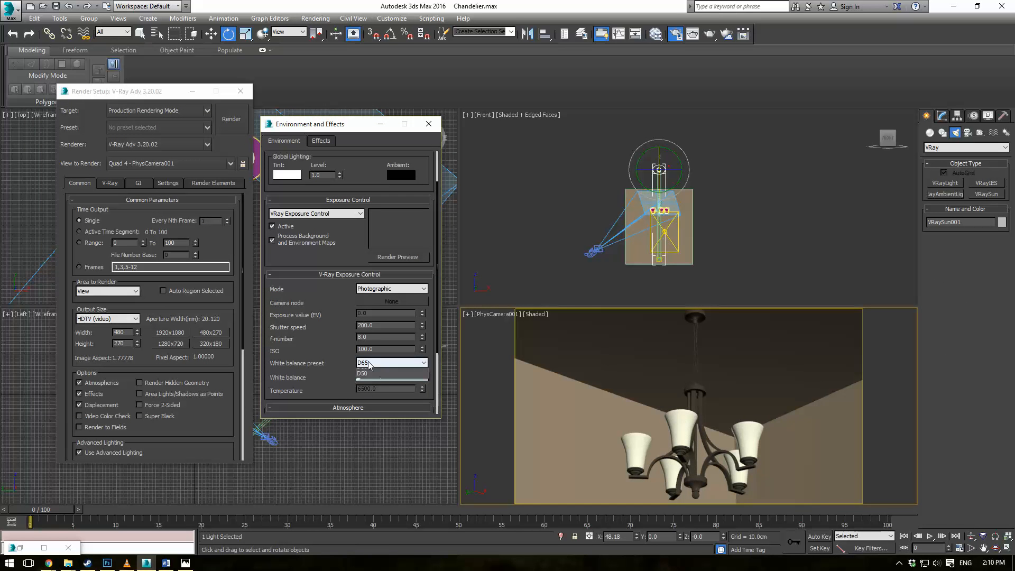
click(366, 379)
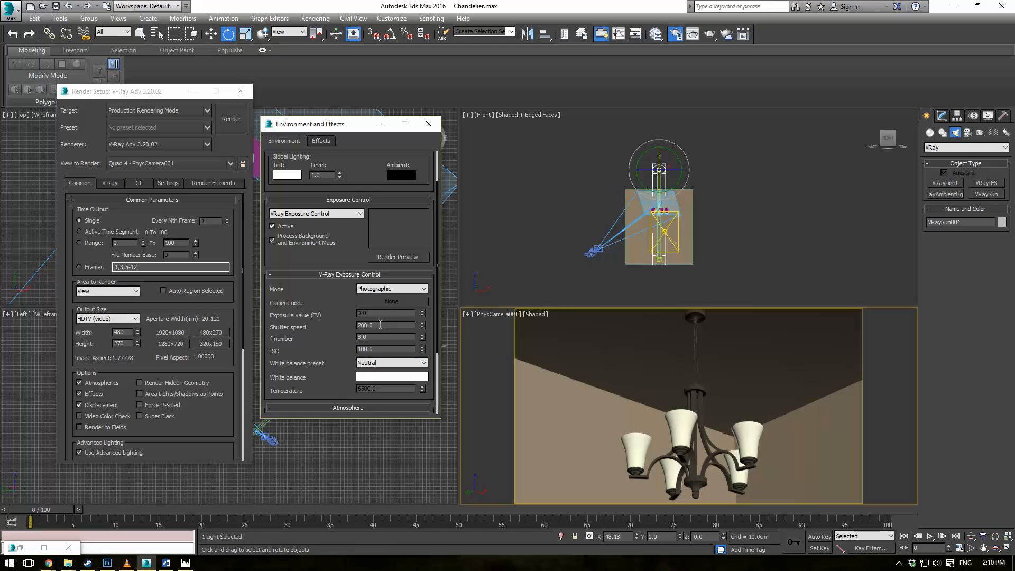
Try a shutter speed of 100 in the exposure control and re-render the lampshade region
drag(384, 328, 279, 315)
text(100)
key(Return)
click(471, 394)
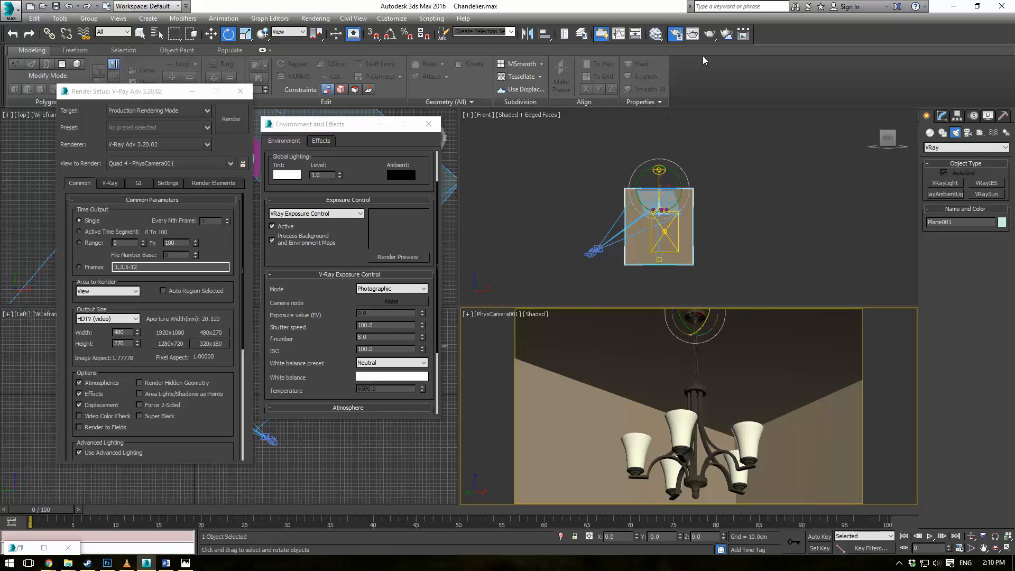
click(710, 36)
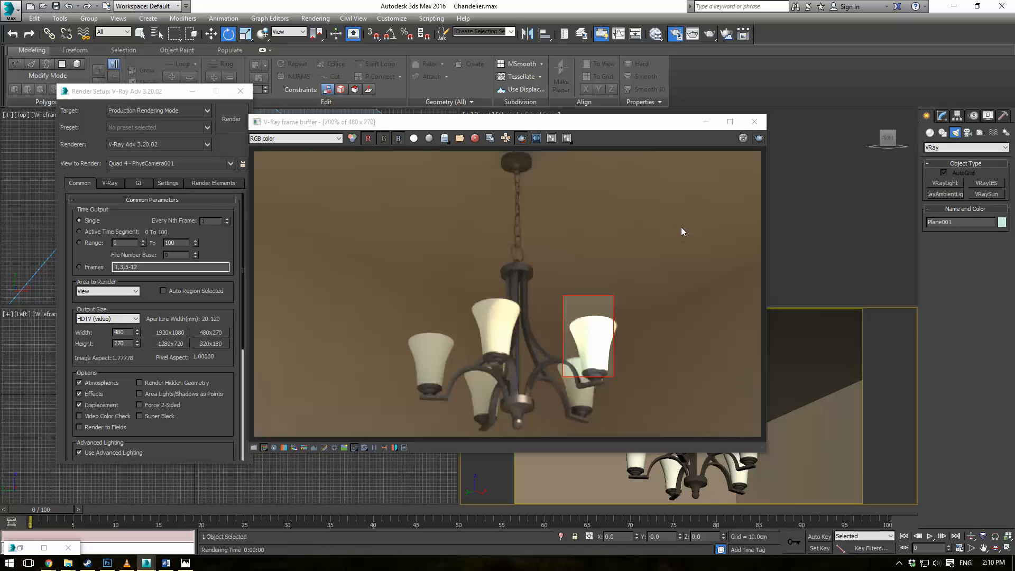
click(708, 122)
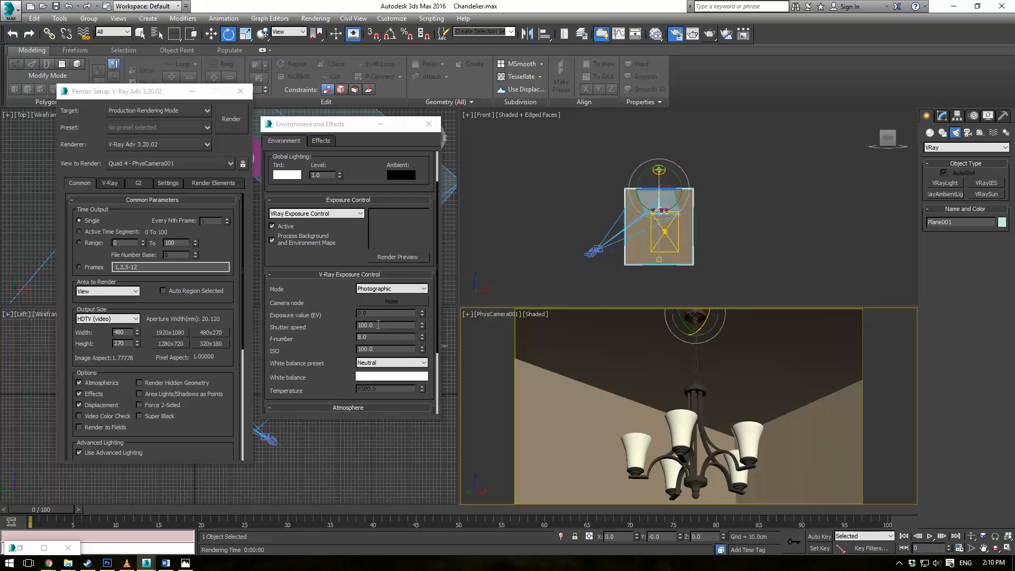
Set the exposure's shutter speed to 200 and f-number to 12, and re-render the lampshade region
double_click(378, 325)
text(200)
key(Return)
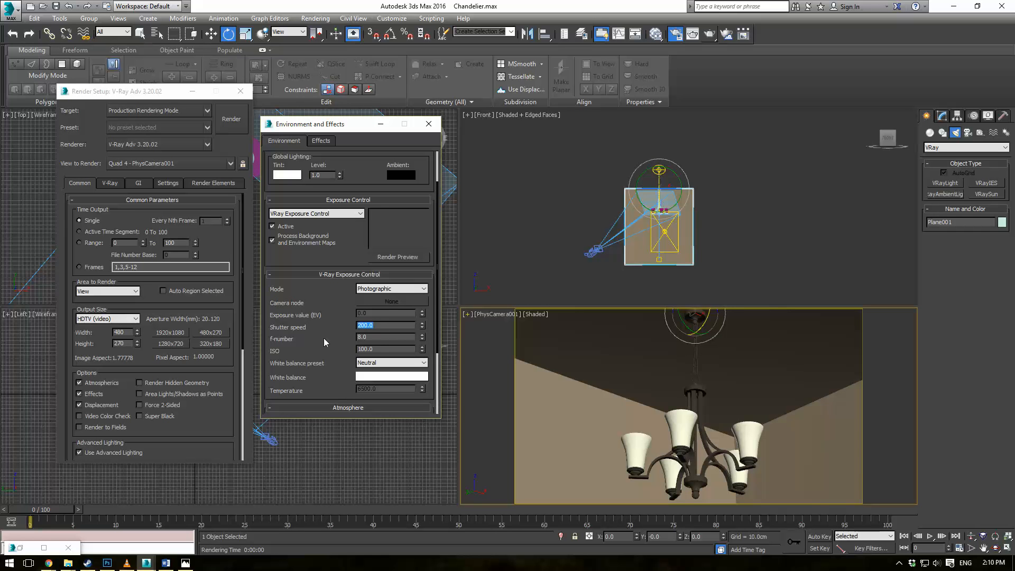
key(Tab)
text(12)
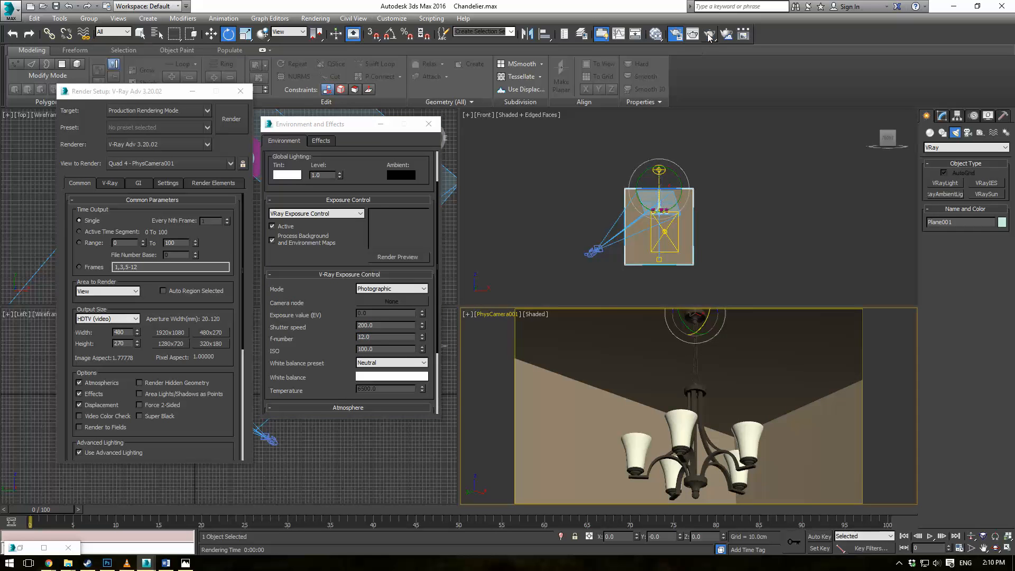
click(709, 35)
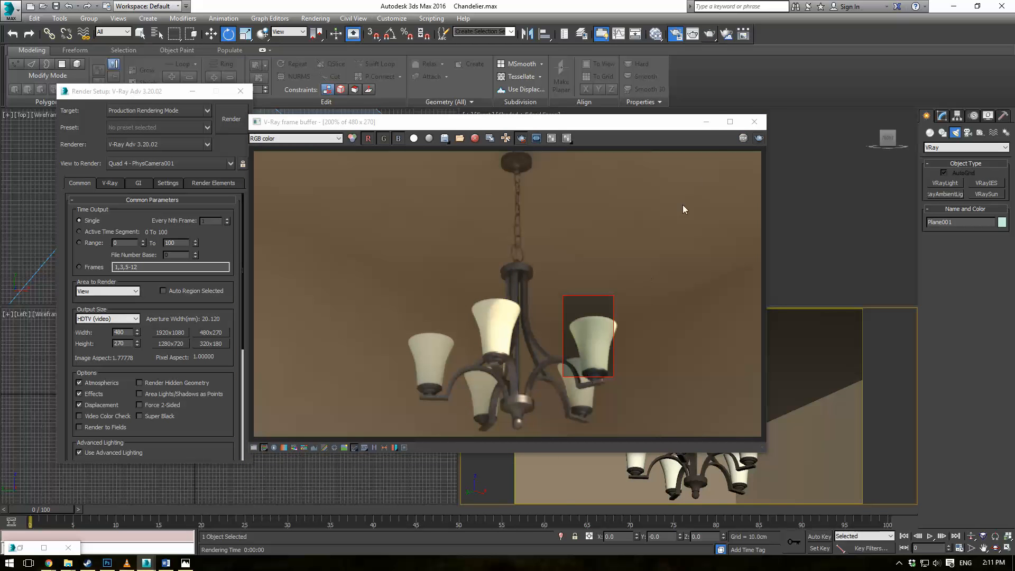
click(710, 123)
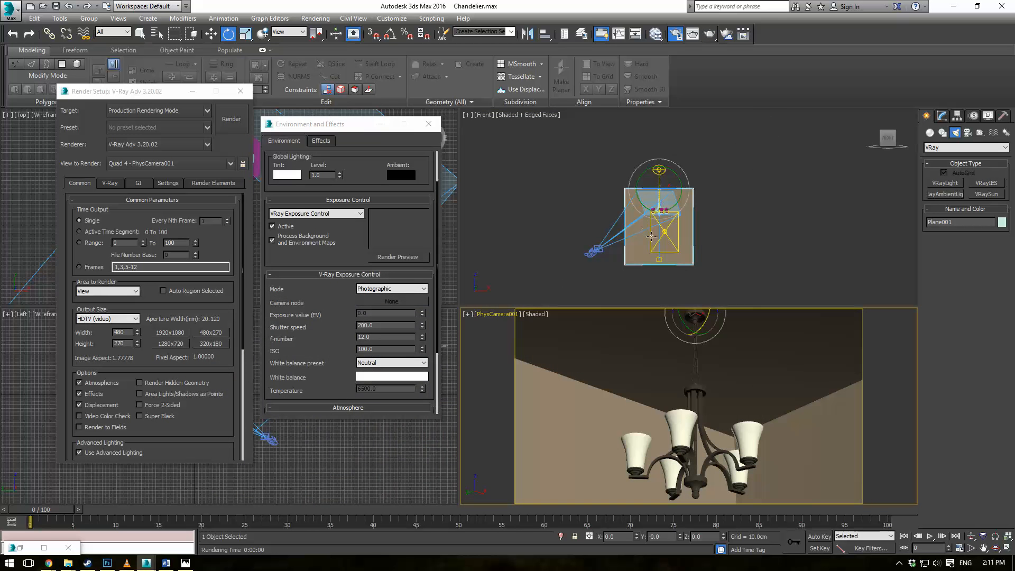
Hide the geometry in the viewports, select the sphere light inside the outer lampshade, and display its intensity parameters
scroll(656, 236, up, 15)
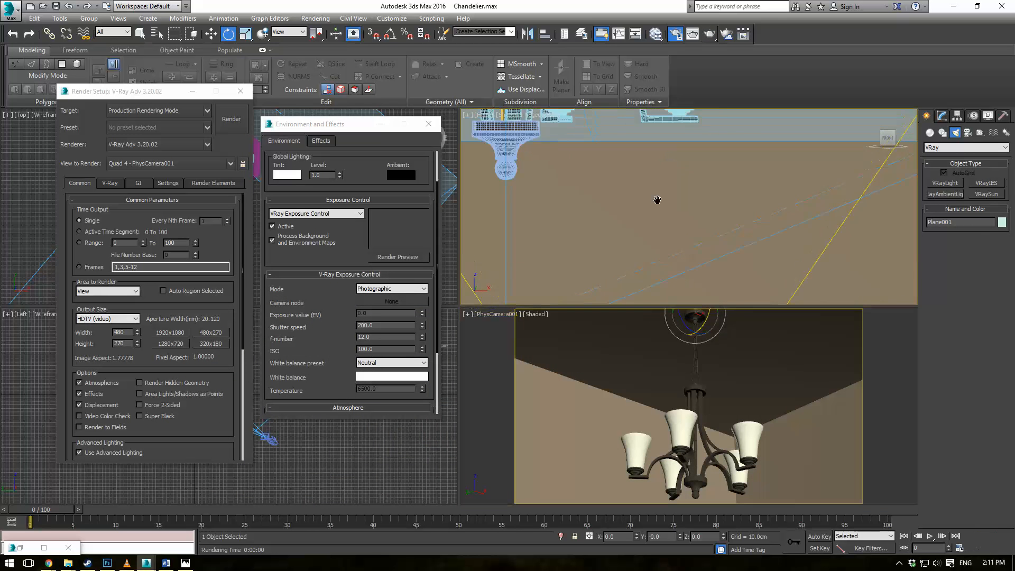
key(F3)
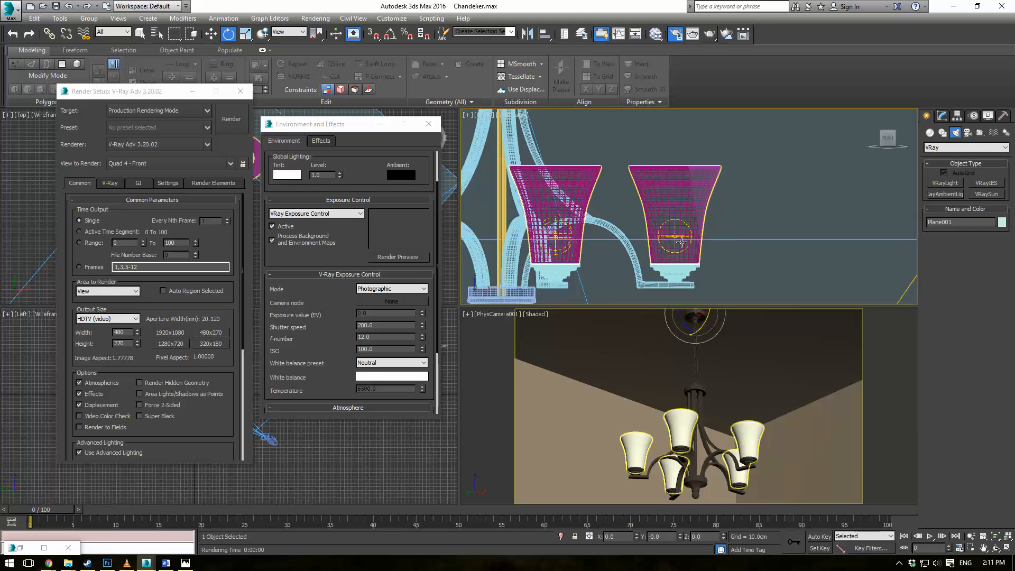
key(shift+g)
click(676, 237)
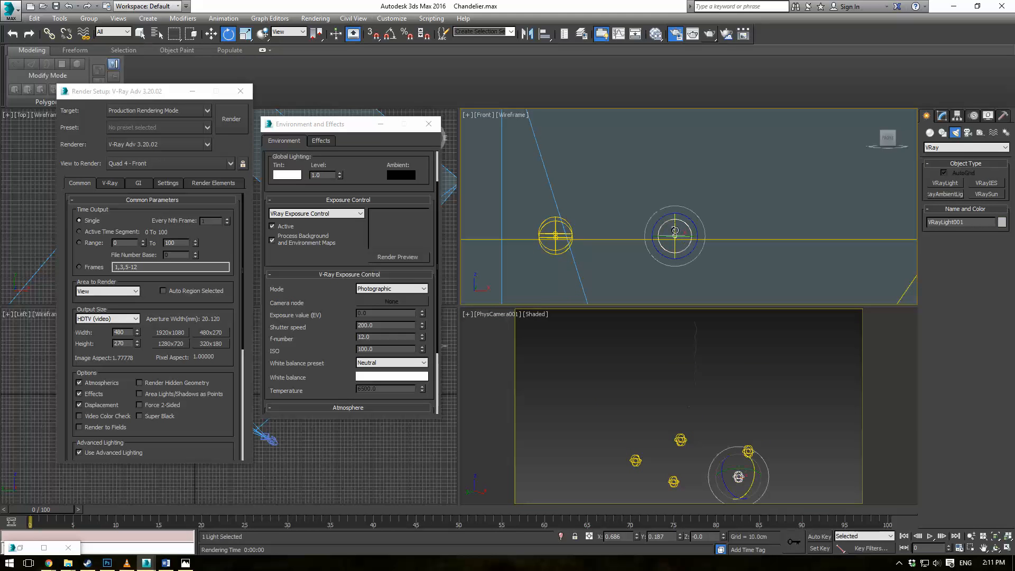
click(941, 115)
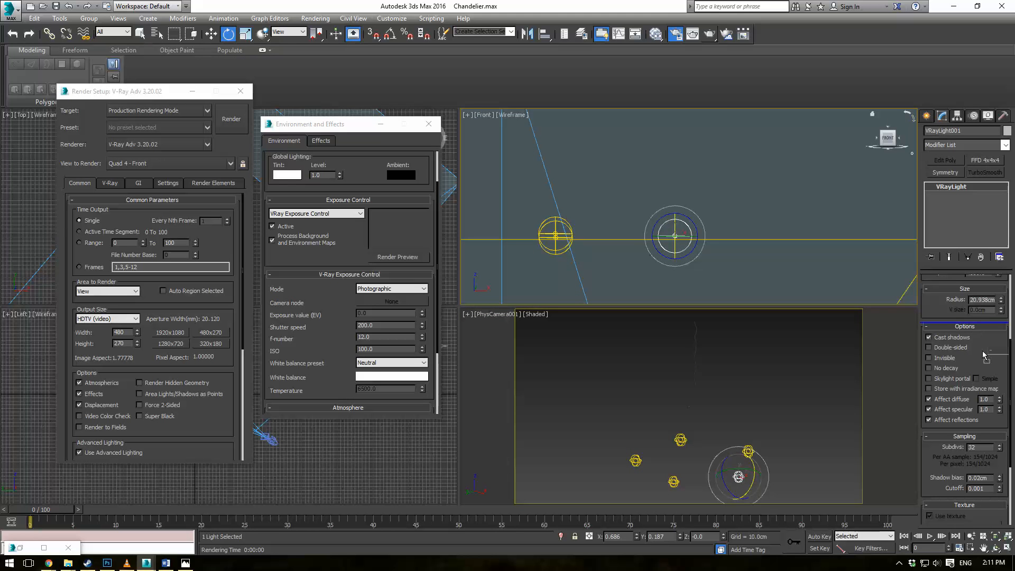
scroll(983, 372, up, 4)
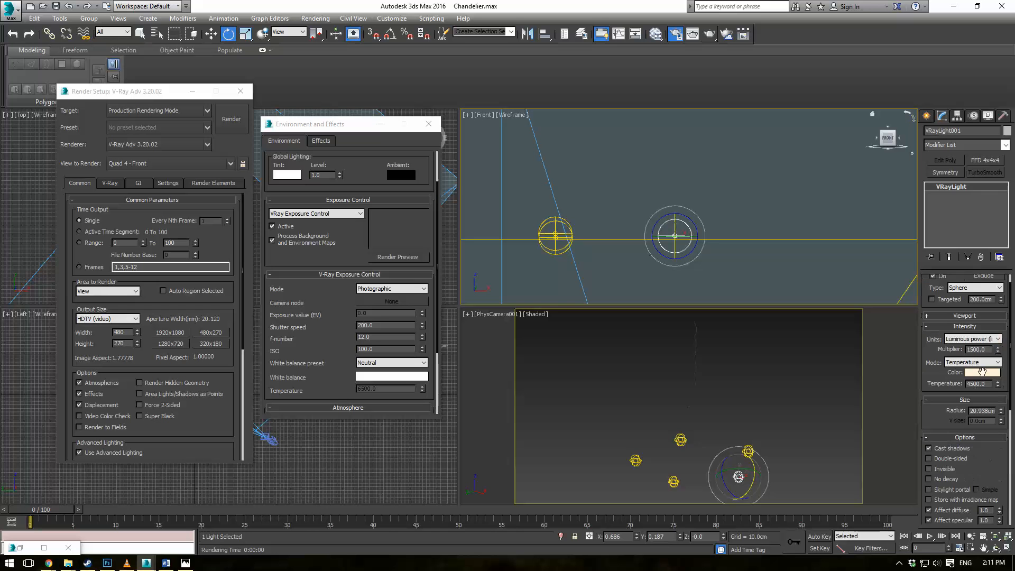
Set the sphere light's intensity units to Default (image) with a multiplier of 15
click(973, 339)
click(968, 349)
click(989, 339)
click(990, 349)
double_click(989, 349)
text(15)
key(Return)
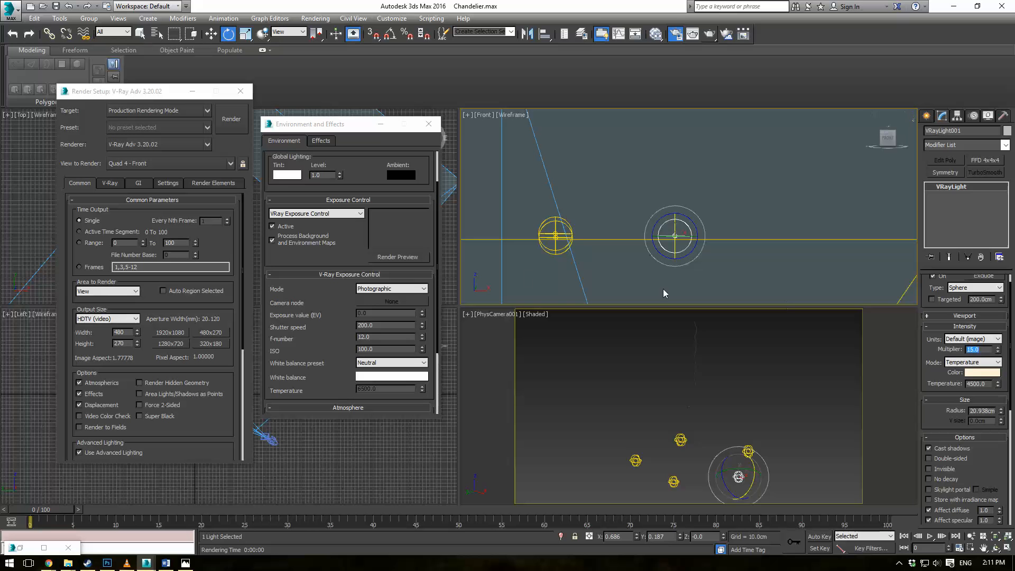
Unhide the geometry, re-render the lampshade region from the camera view, and move the frame buffer clear of the front view
click(889, 363)
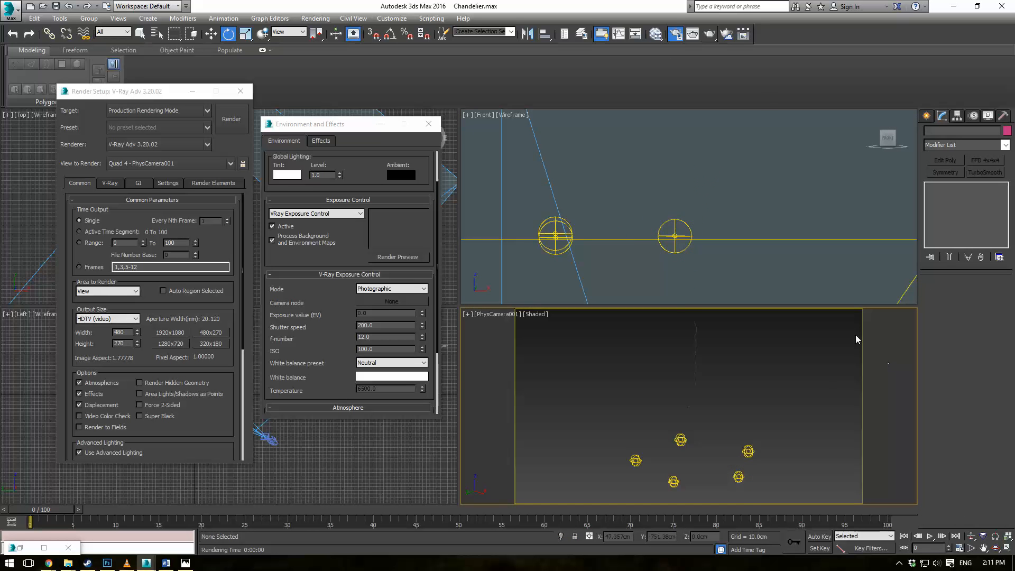
key(alt+q)
click(708, 32)
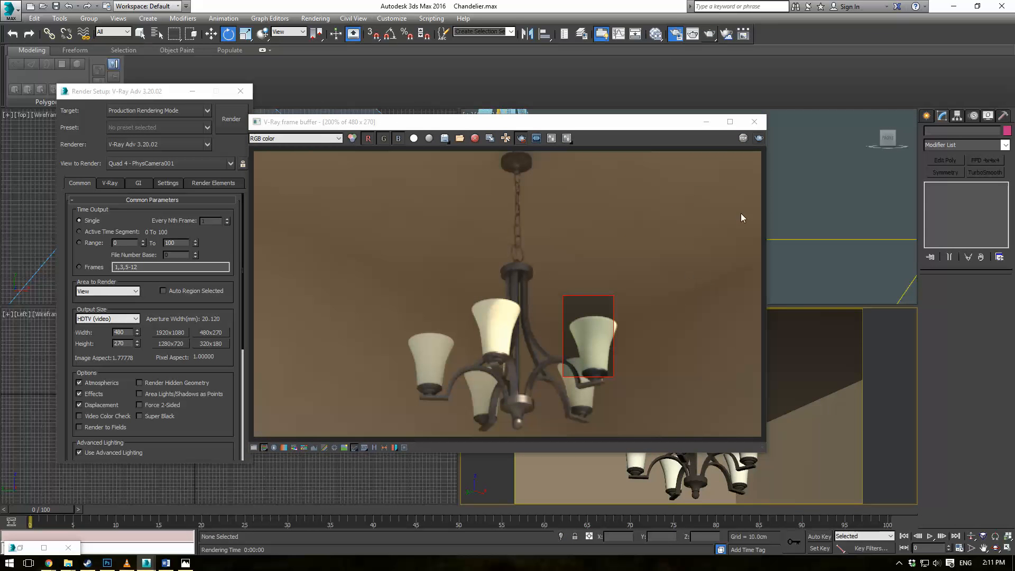
drag(663, 128, 357, 110)
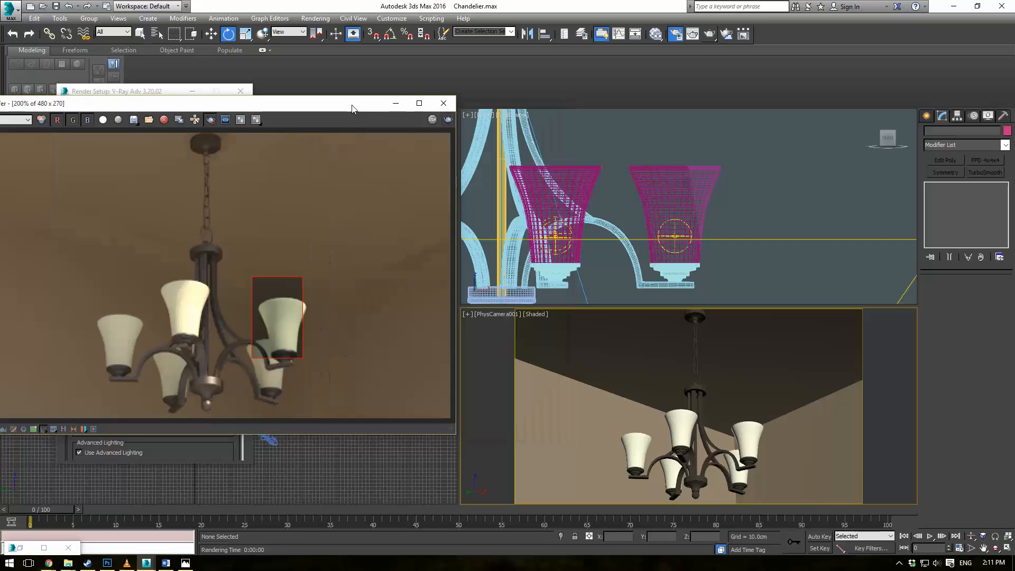
Reselect the sphere light inside the outer lampshade, raise its multiplier to 500, and re-render the region
click(672, 227)
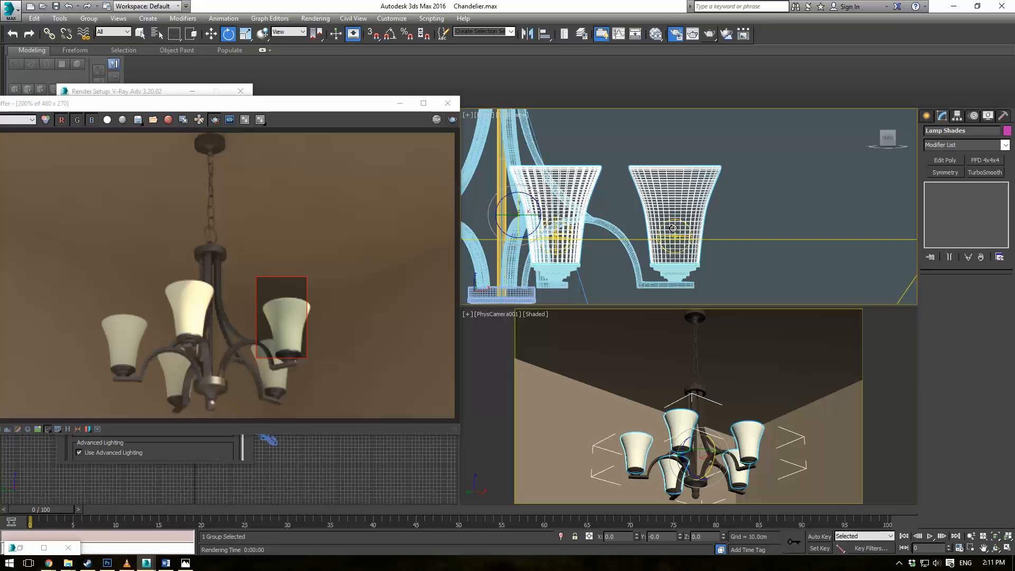
click(672, 227)
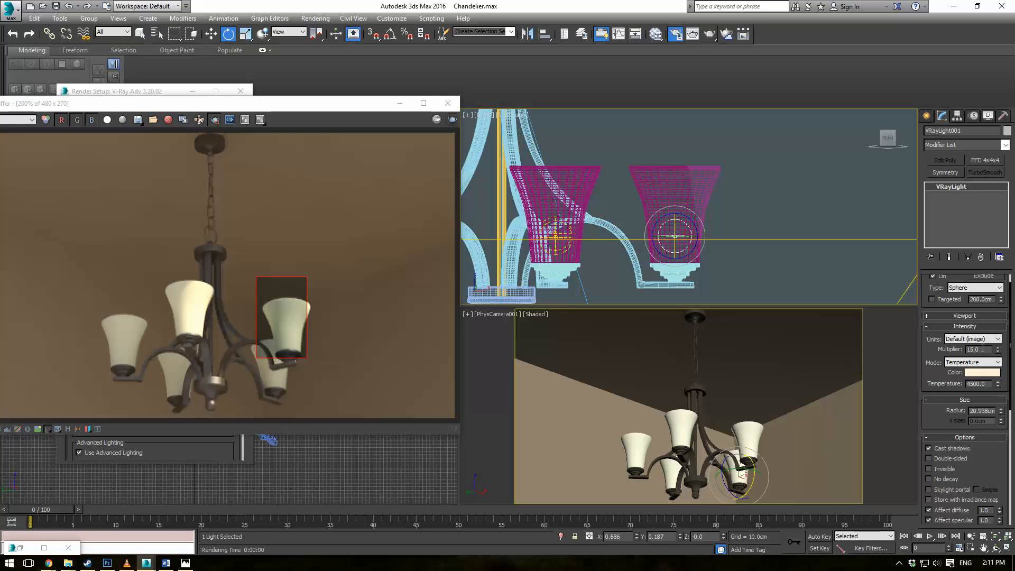
double_click(983, 349)
text(500)
key(Return)
click(452, 120)
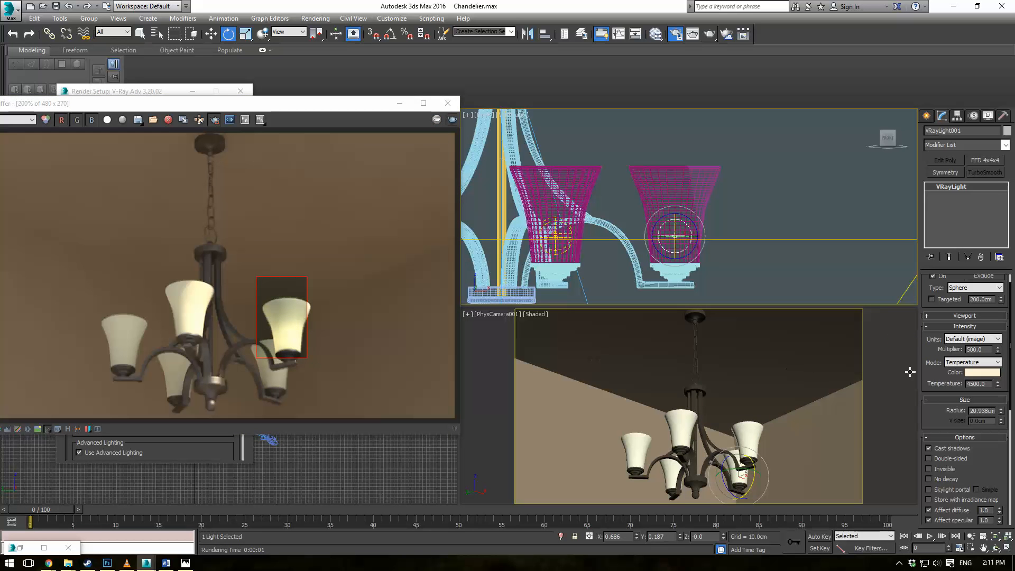
Set the sphere light's multiplier to 750 and re-render the lampshade region
double_click(981, 349)
text(750)
key(Return)
click(454, 120)
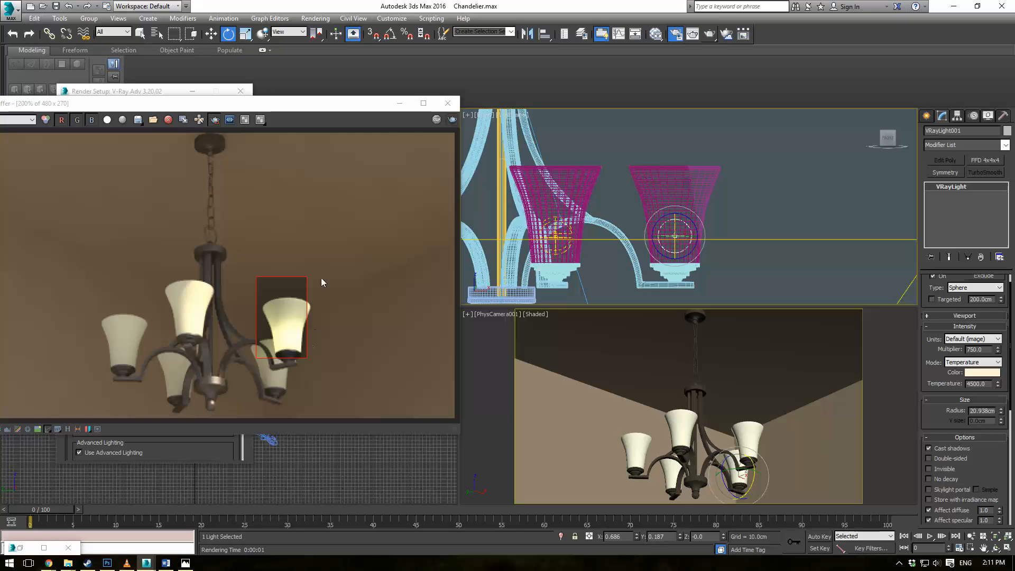
Turn off region rendering, render the full camera view, and inspect the lit chandelier
drag(390, 103, 635, 89)
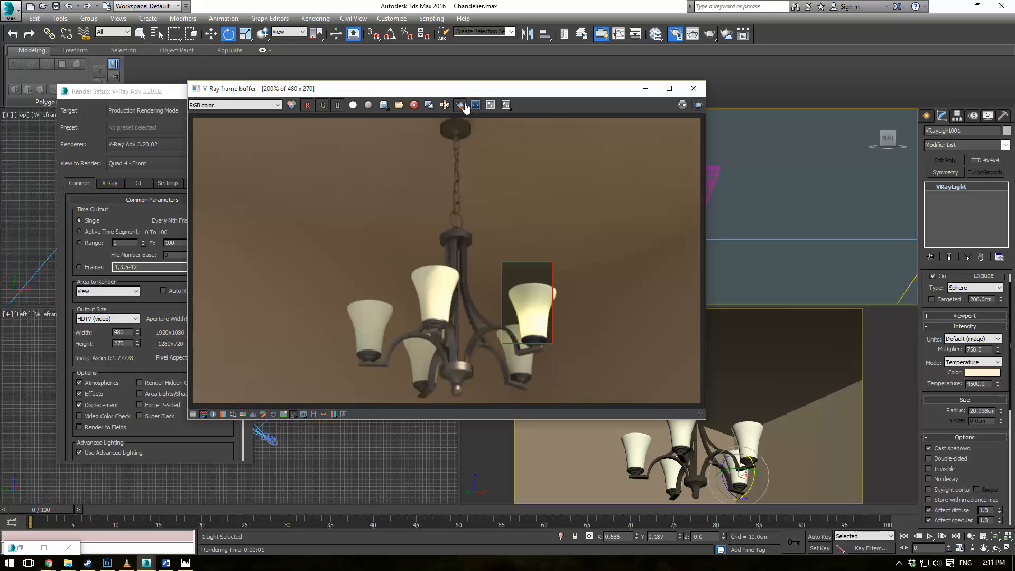
click(698, 104)
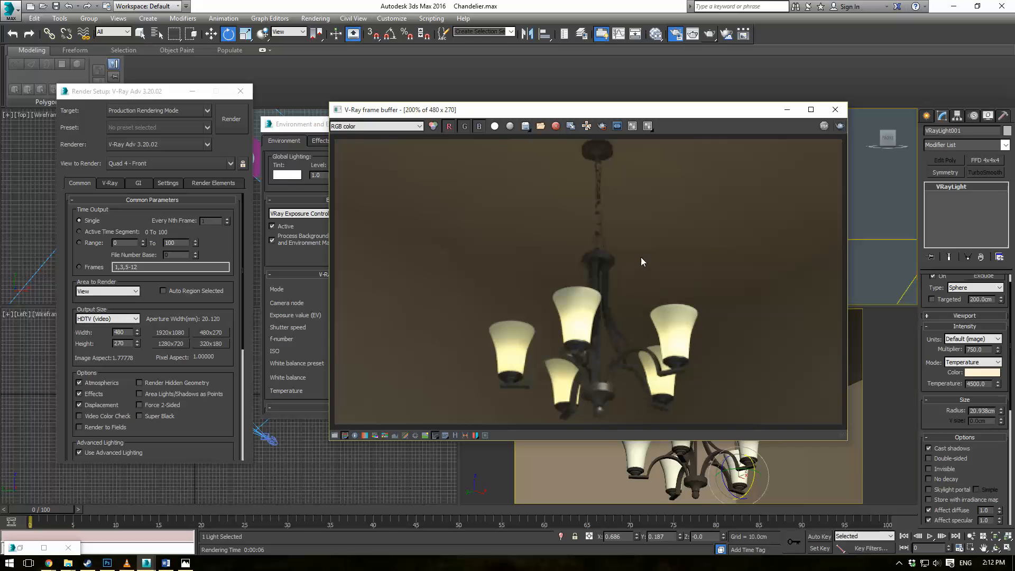
scroll(639, 254, down, 1)
scroll(636, 211, up, 1)
Set the output size to 1920 x 1080, check the V-Ray image sampler settings, and start rendering the camera view
click(170, 334)
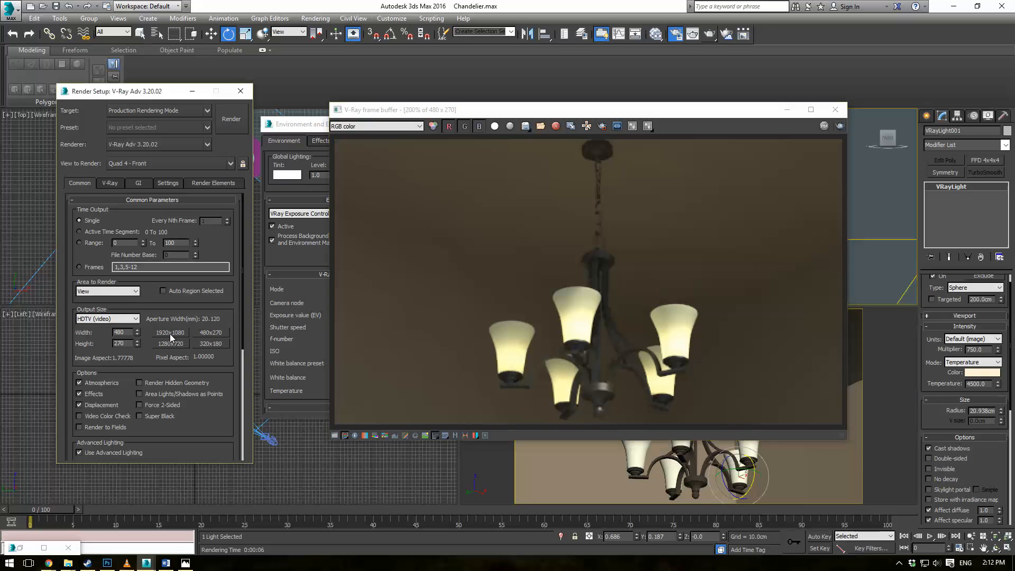
click(105, 184)
scroll(127, 317, down, 1)
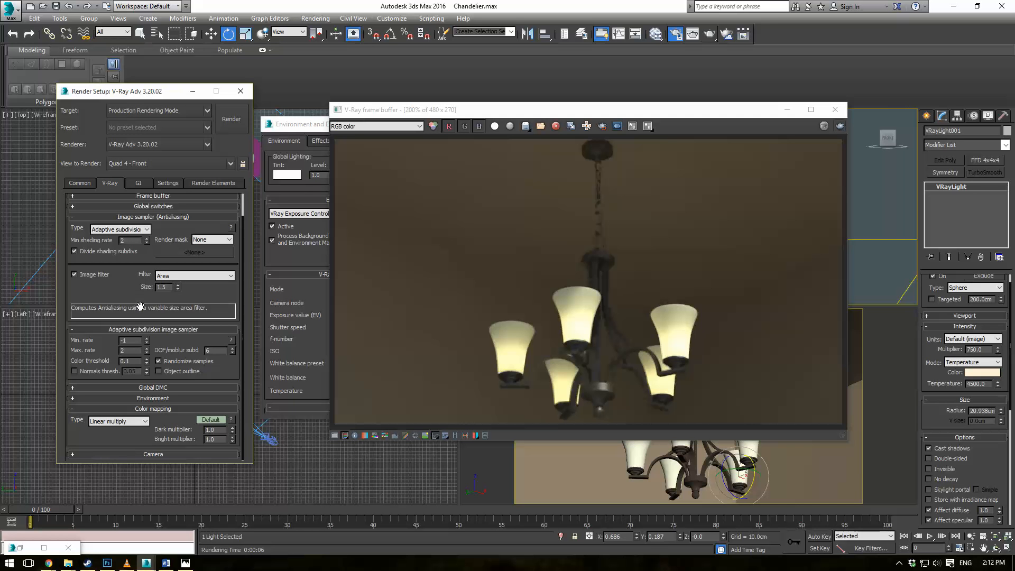
click(842, 127)
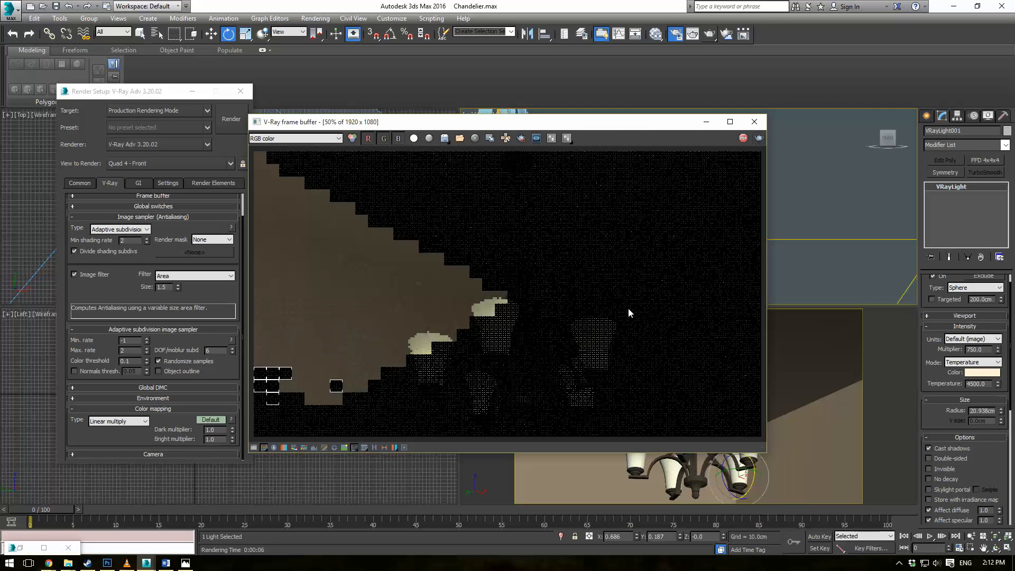